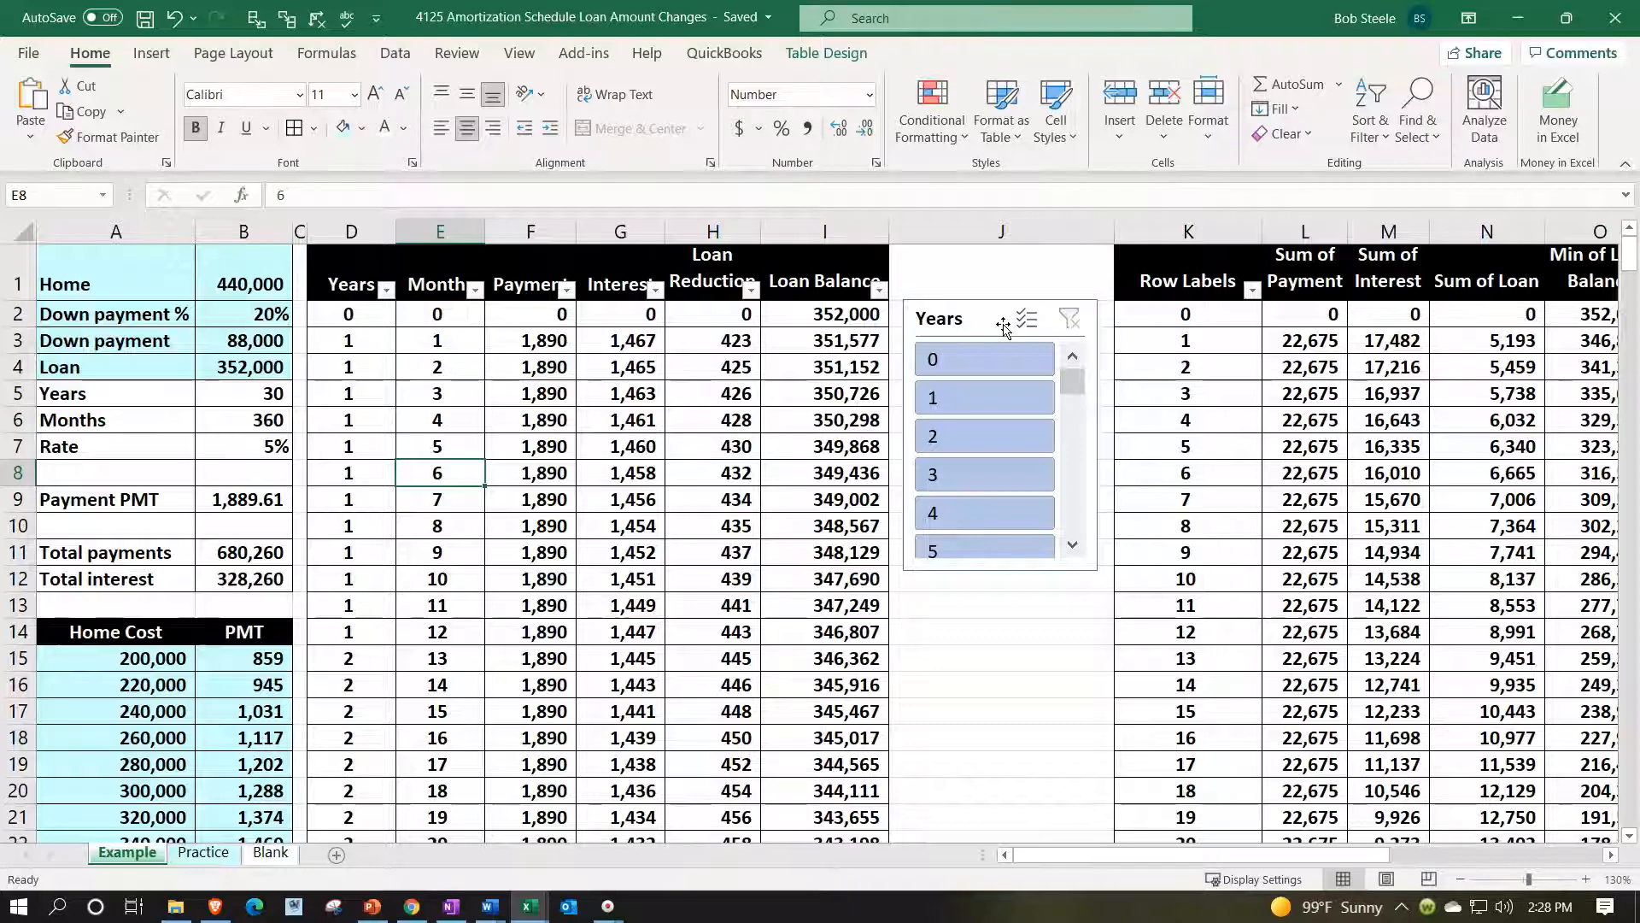
# Examine the loan inputs on the Example sheet and the formulas in its Home Cost and PMT table
pyautogui.click(248, 282)
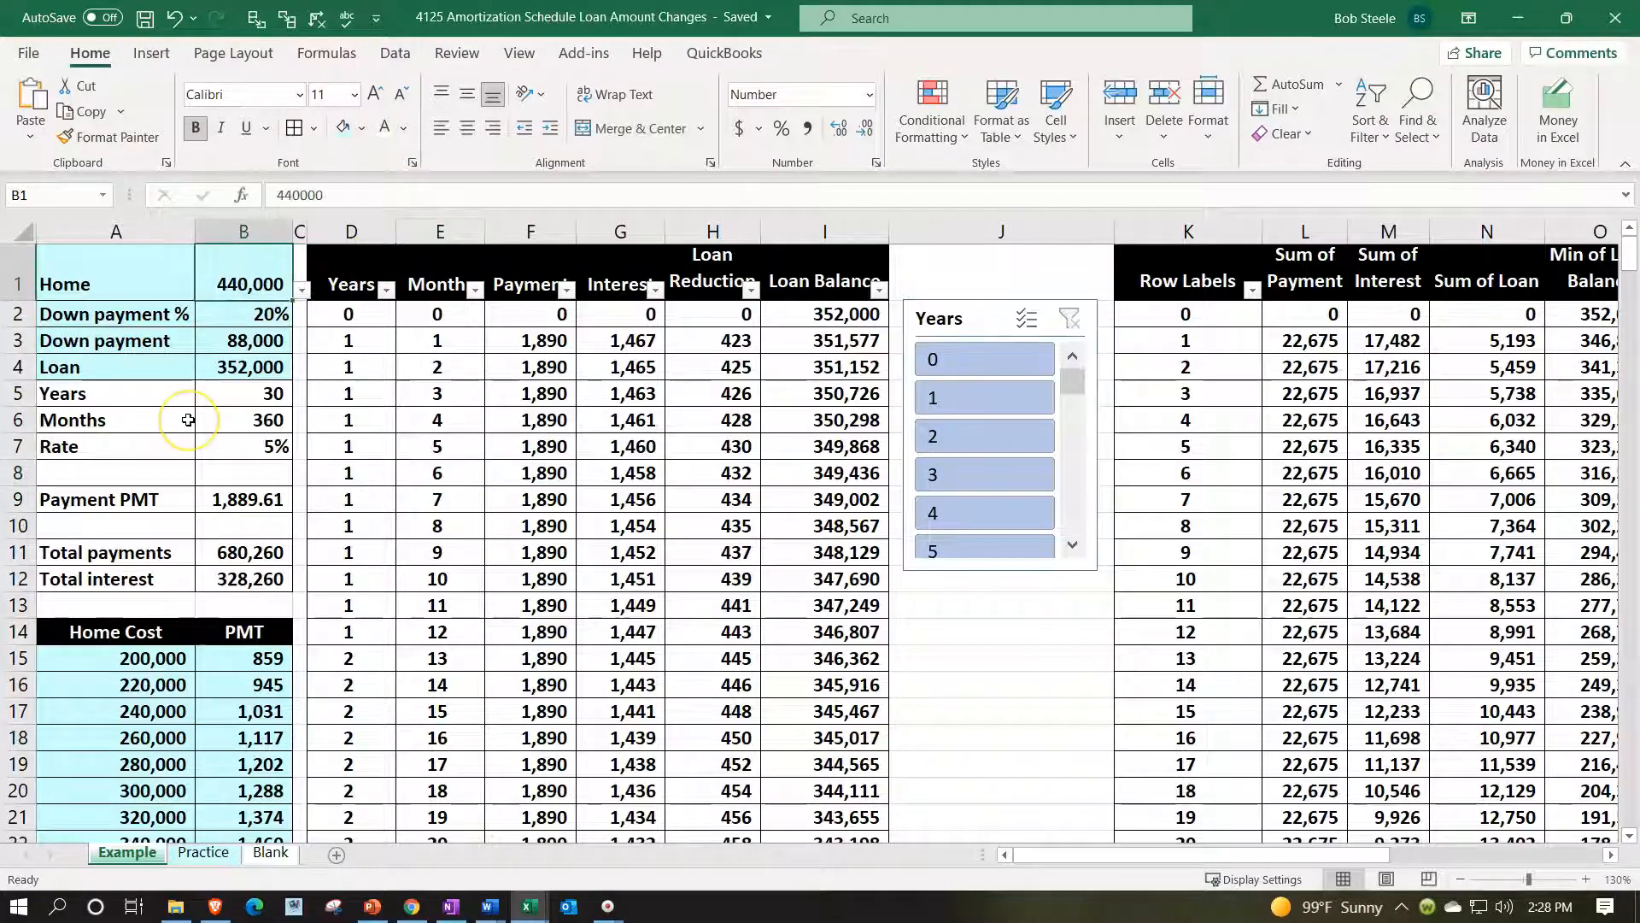
pyautogui.press('Down')
pyautogui.press('Down')
pyautogui.press('Down')
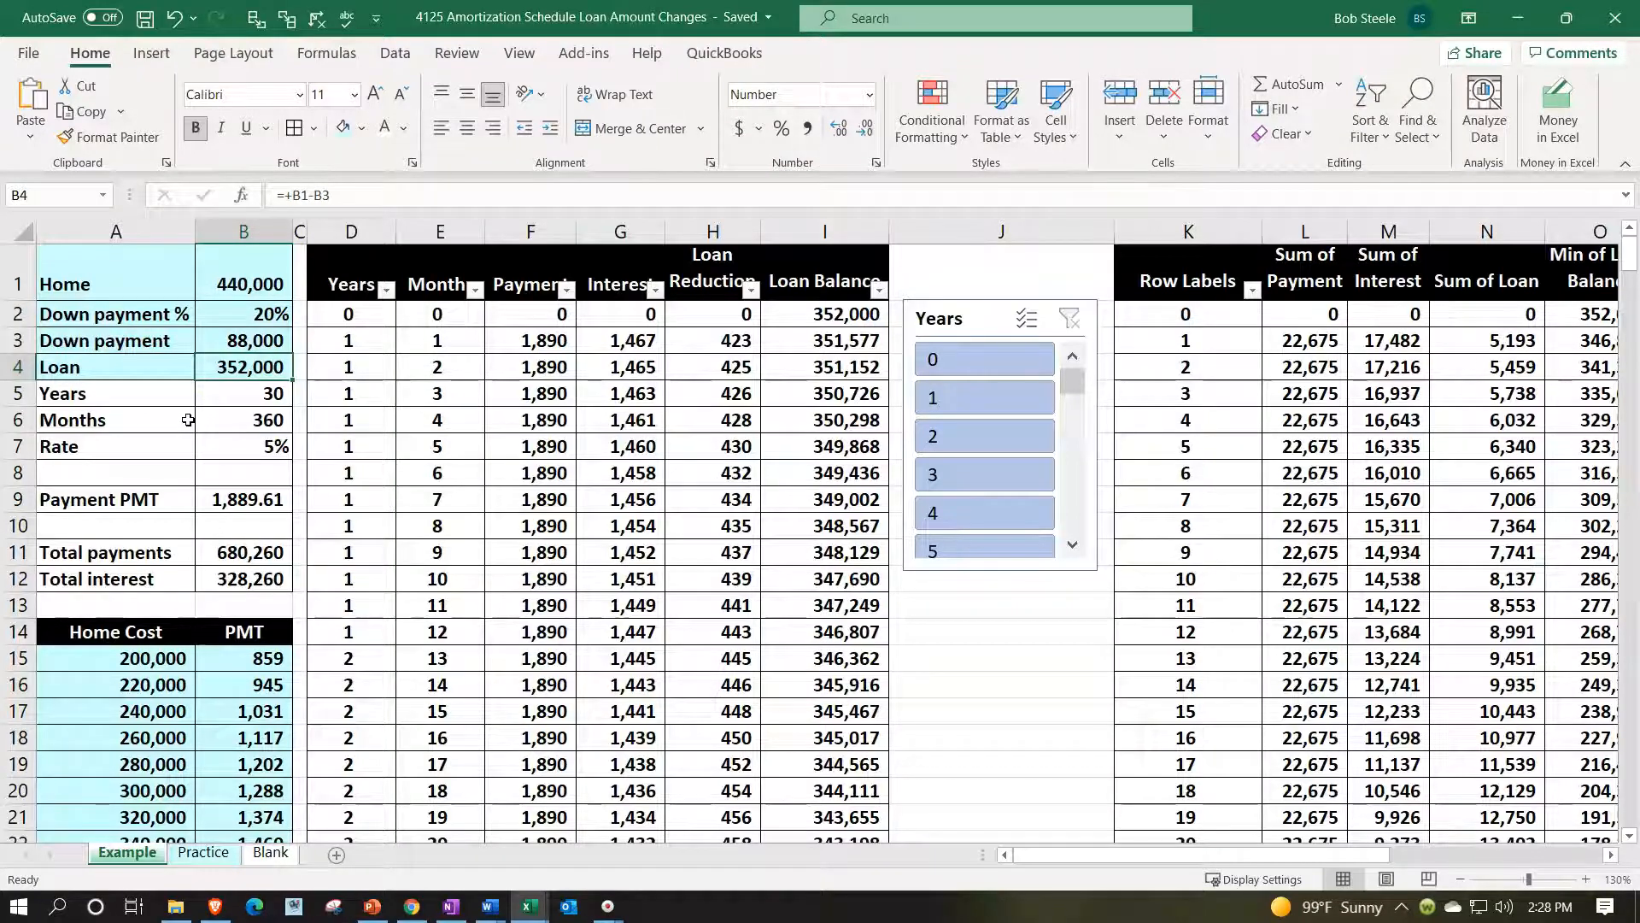
pyautogui.scroll(-1, 188, 419)
pyautogui.click(255, 601)
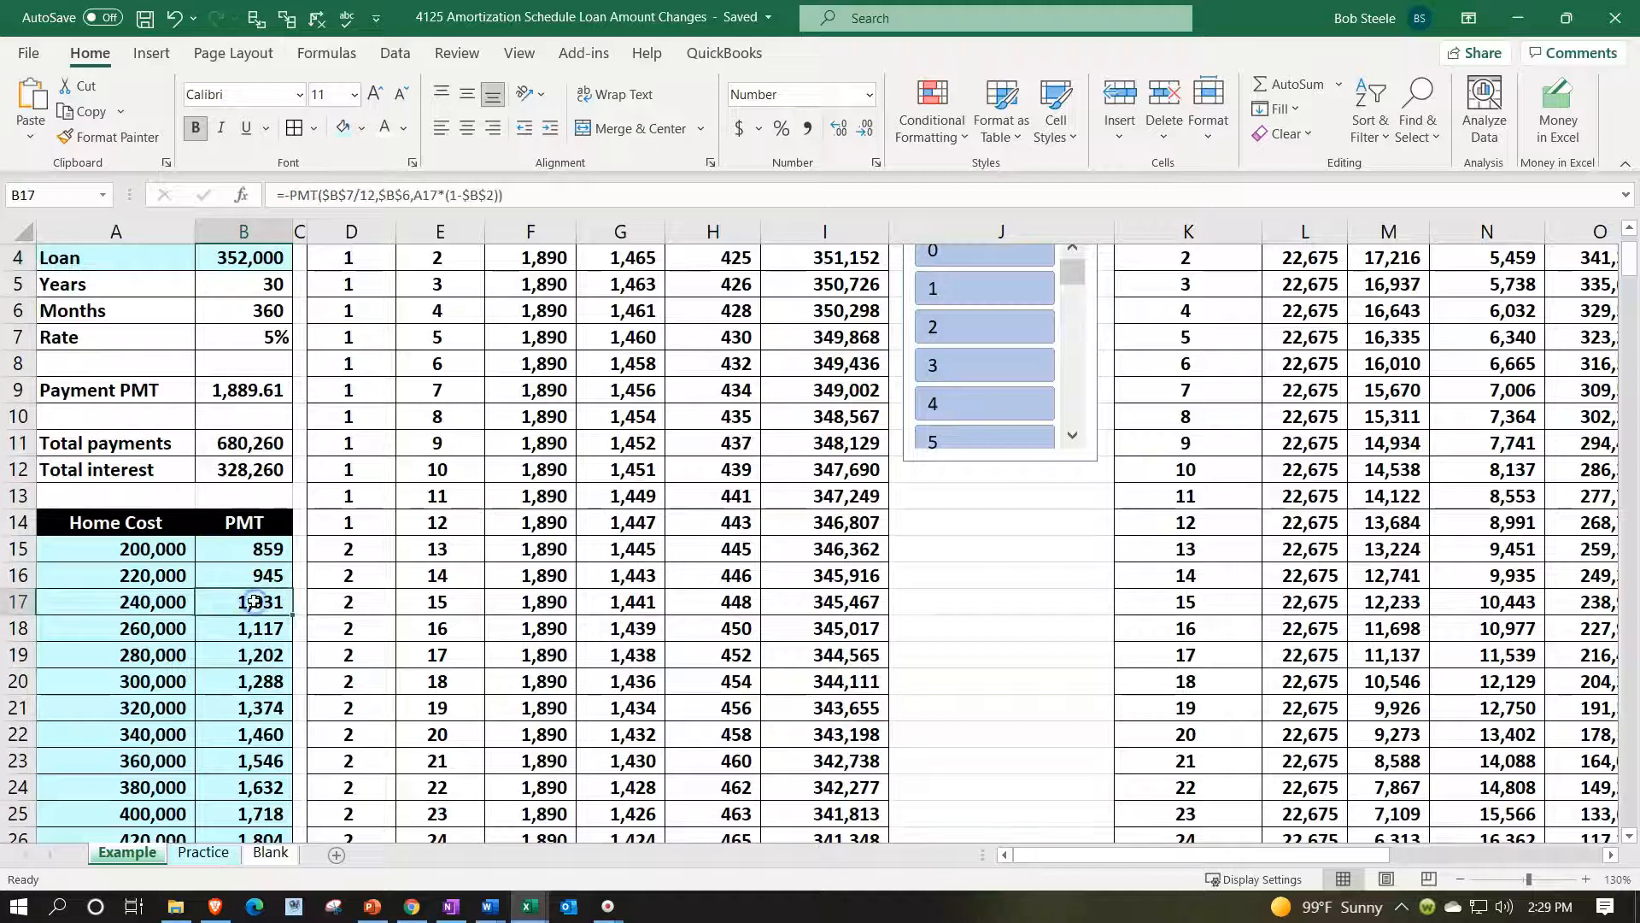
pyautogui.scroll(1, 254, 601)
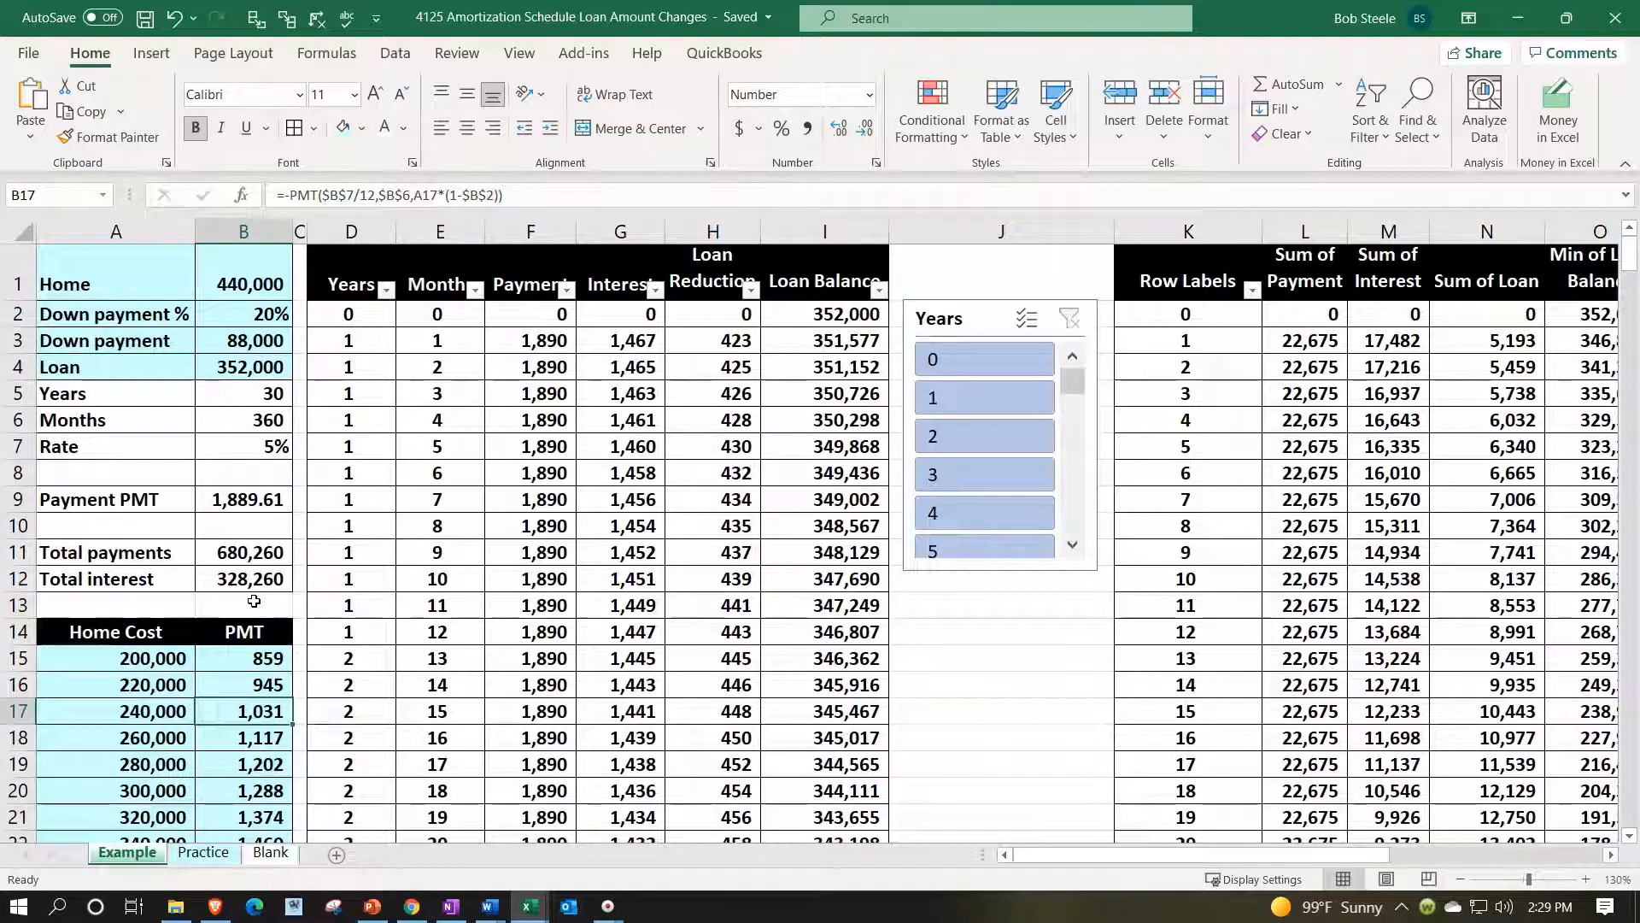
pyautogui.click(253, 395)
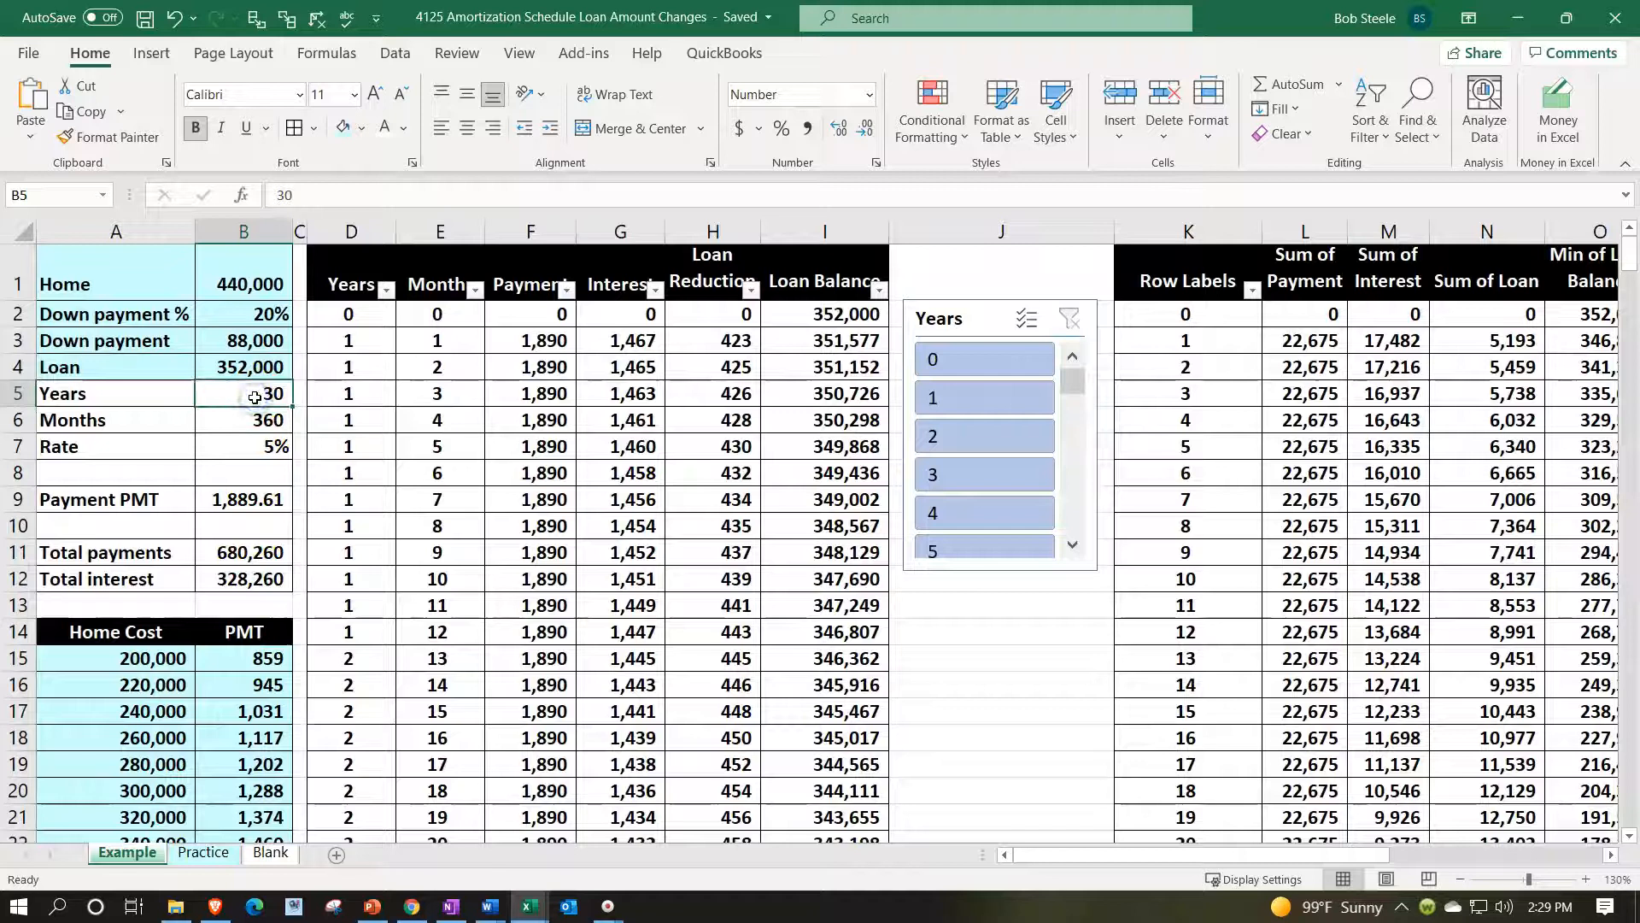
pyautogui.click(254, 421)
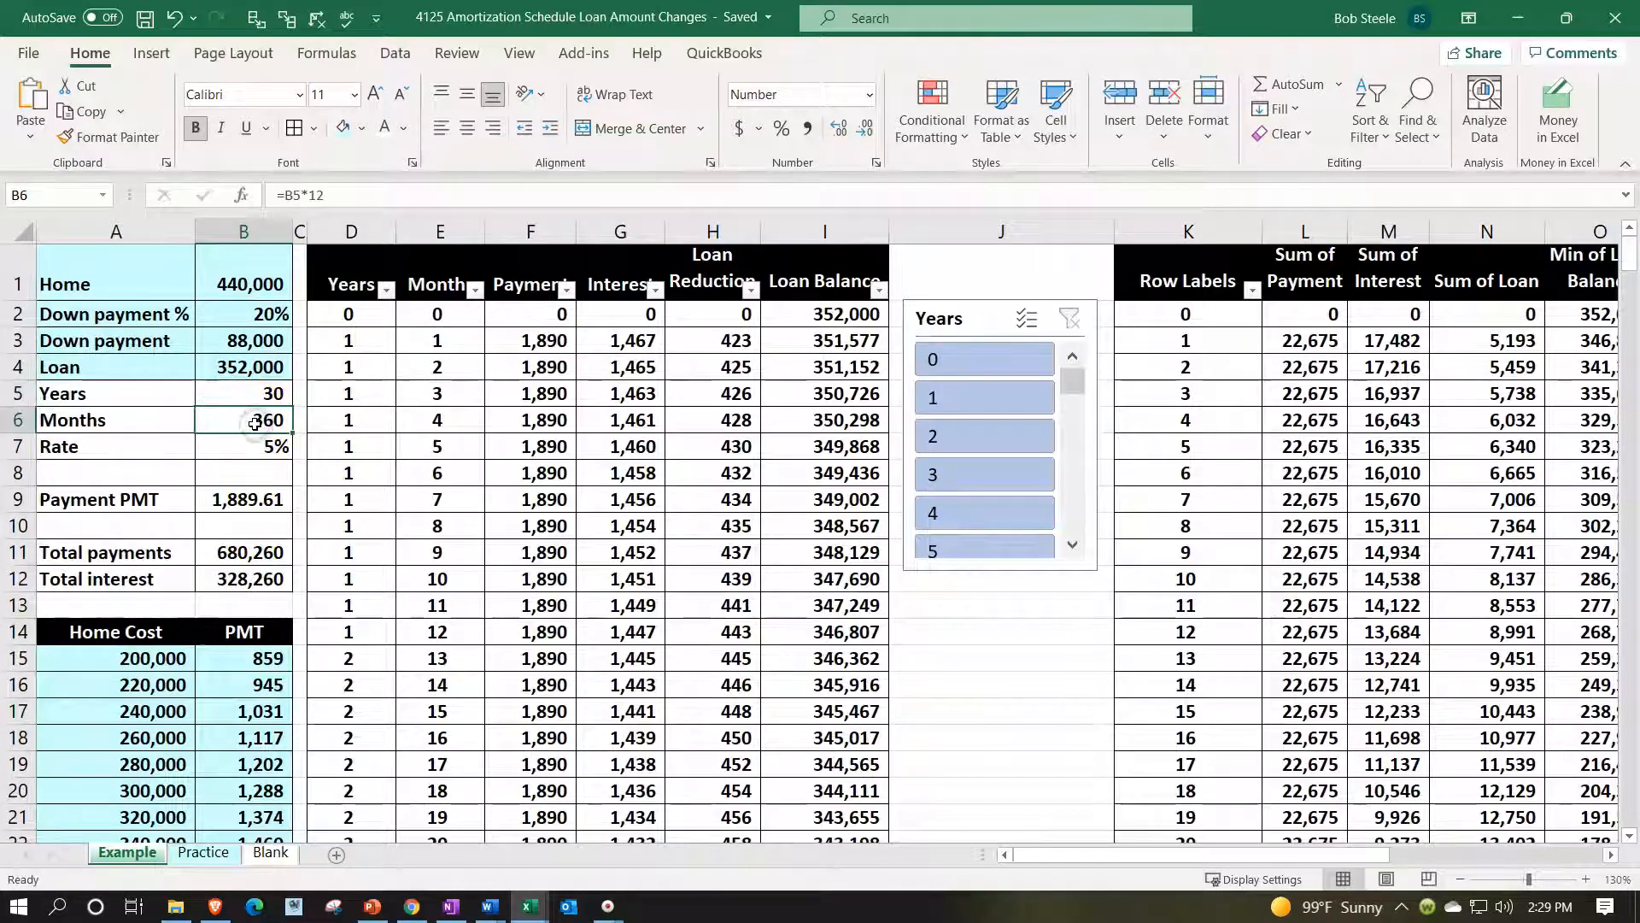
pyautogui.click(254, 442)
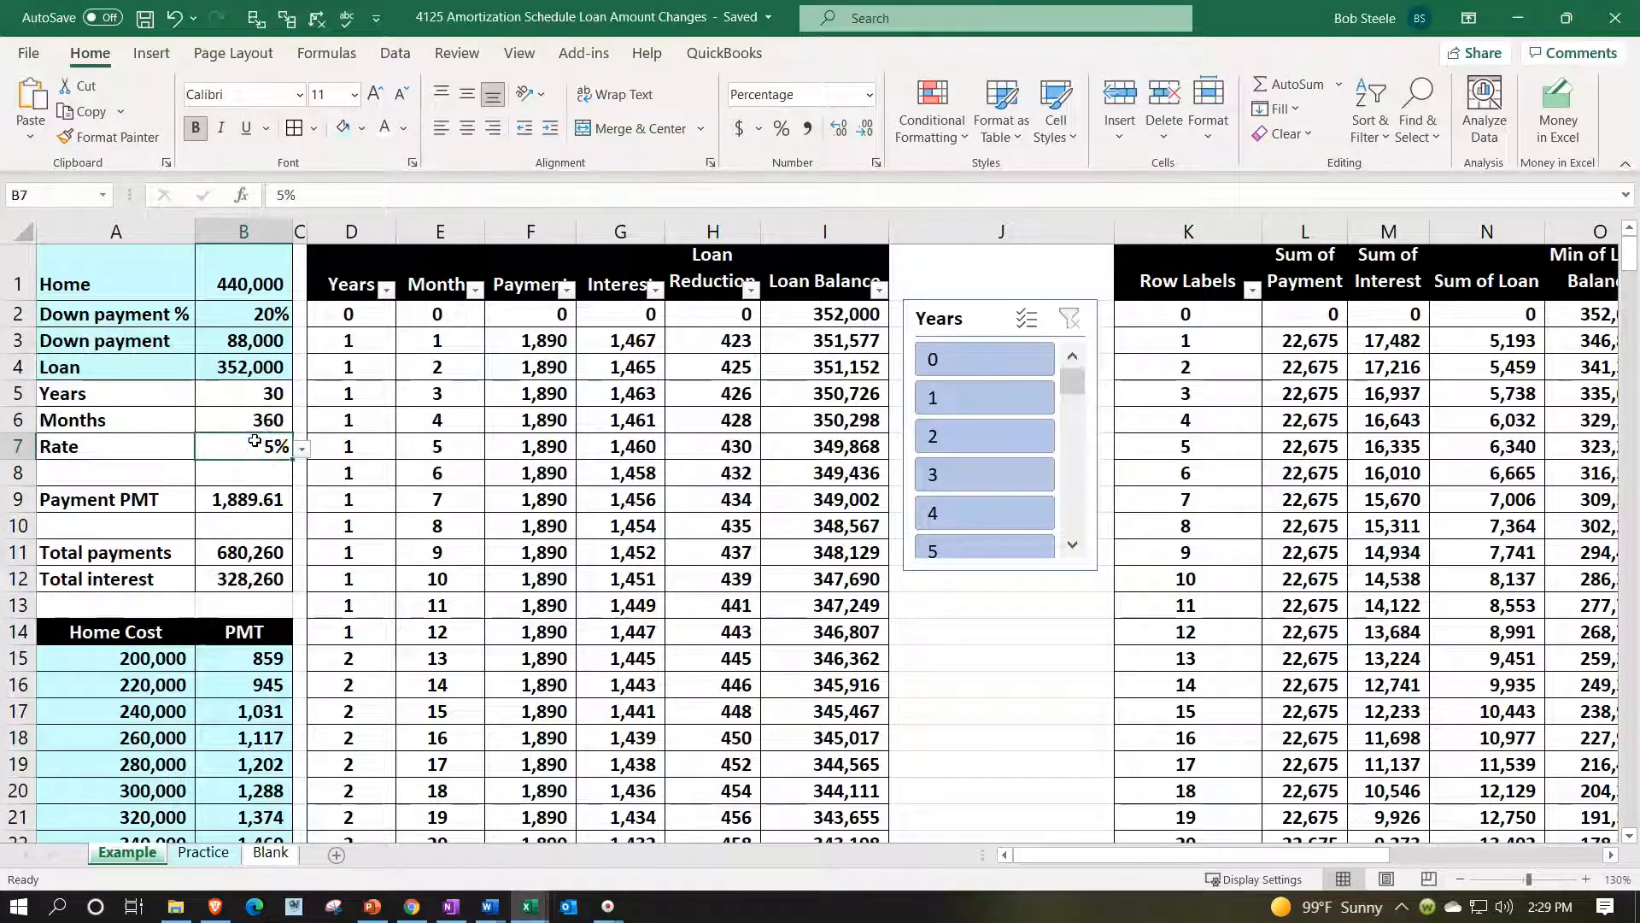
pyautogui.scroll(-1, 232, 632)
pyautogui.click(231, 651)
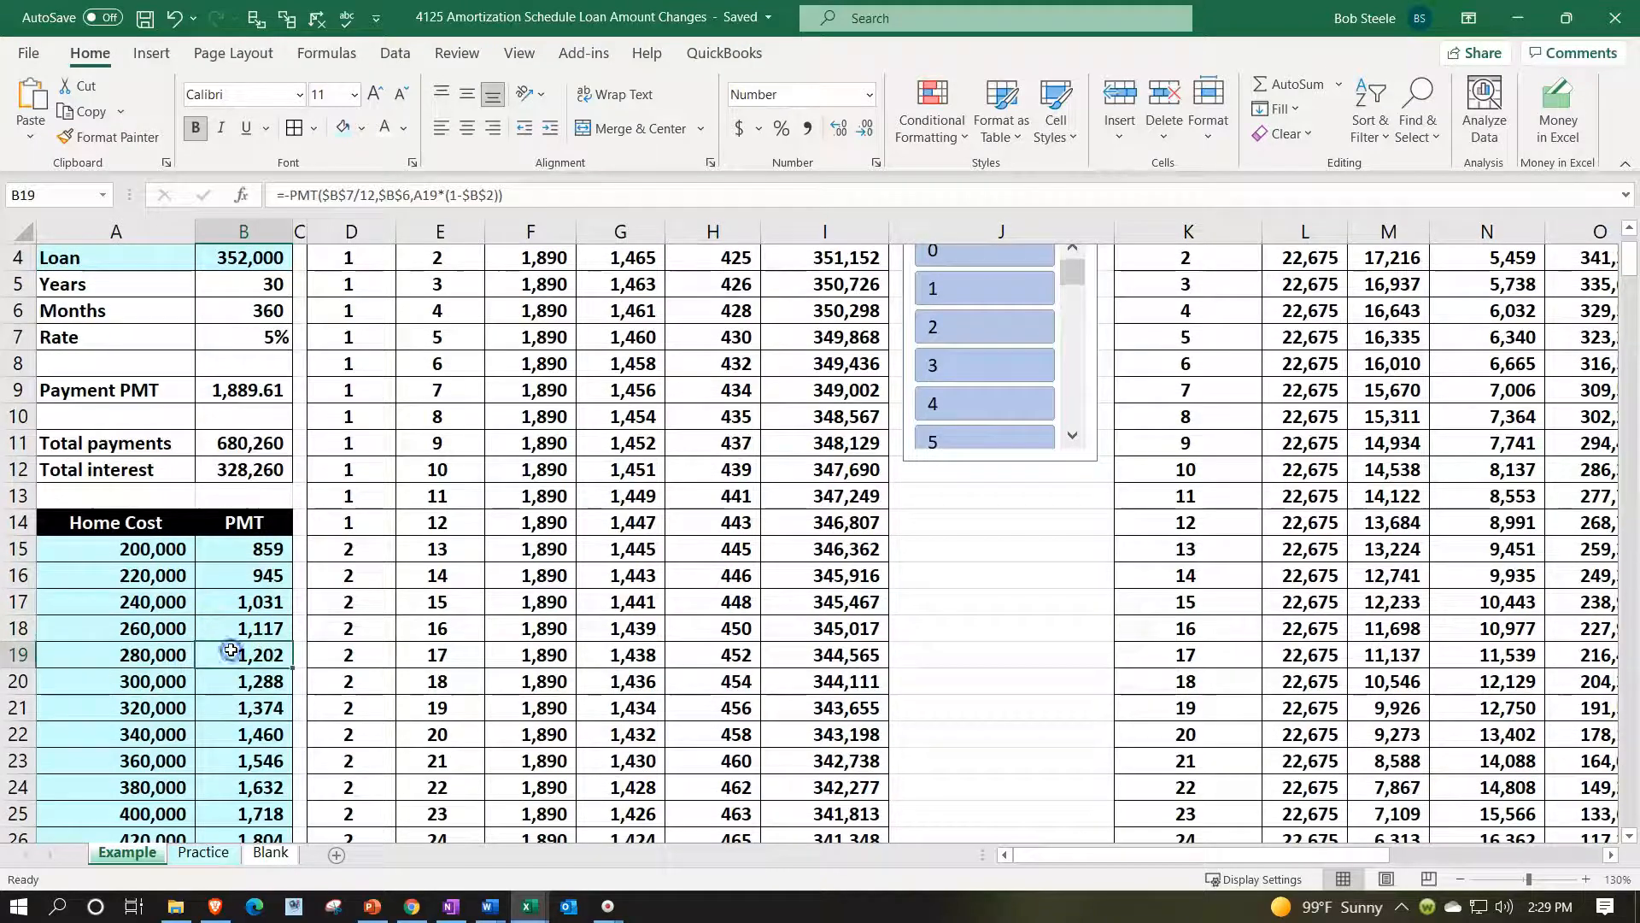
pyautogui.click(128, 632)
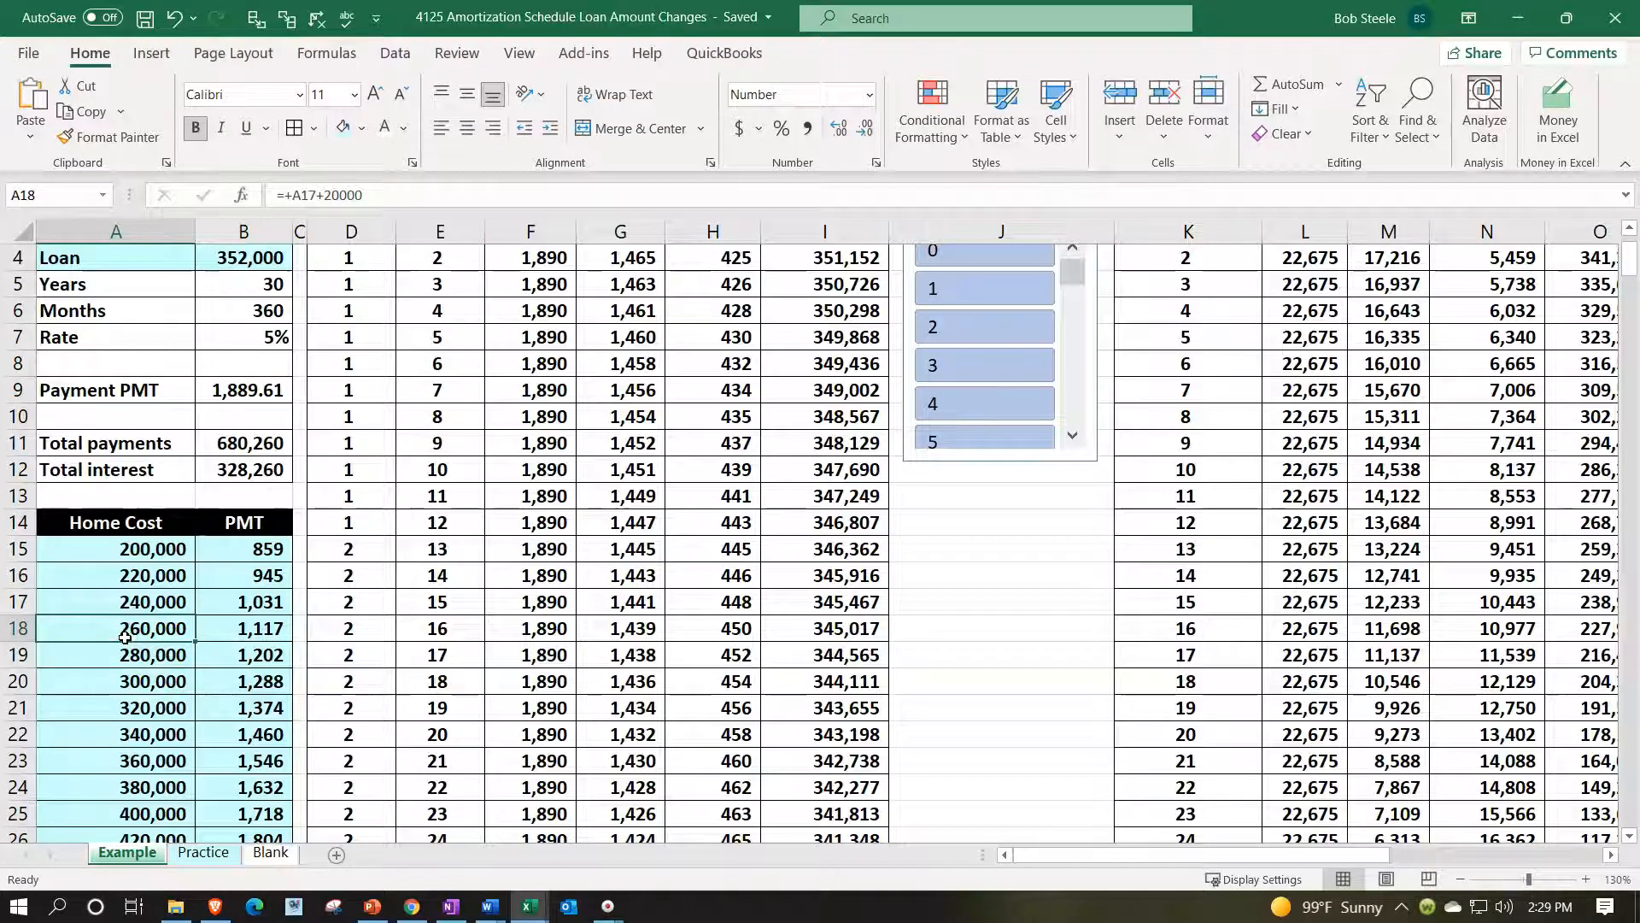
# Examine the Example sheet's pivot table and the yearly interest and loan balance comparison tables for 360,000, 400,000 and 440,000
pyautogui.scroll(1, 125, 637)
pyautogui.click(1105, 671)
pyautogui.press('Right')
pyautogui.press('Right')
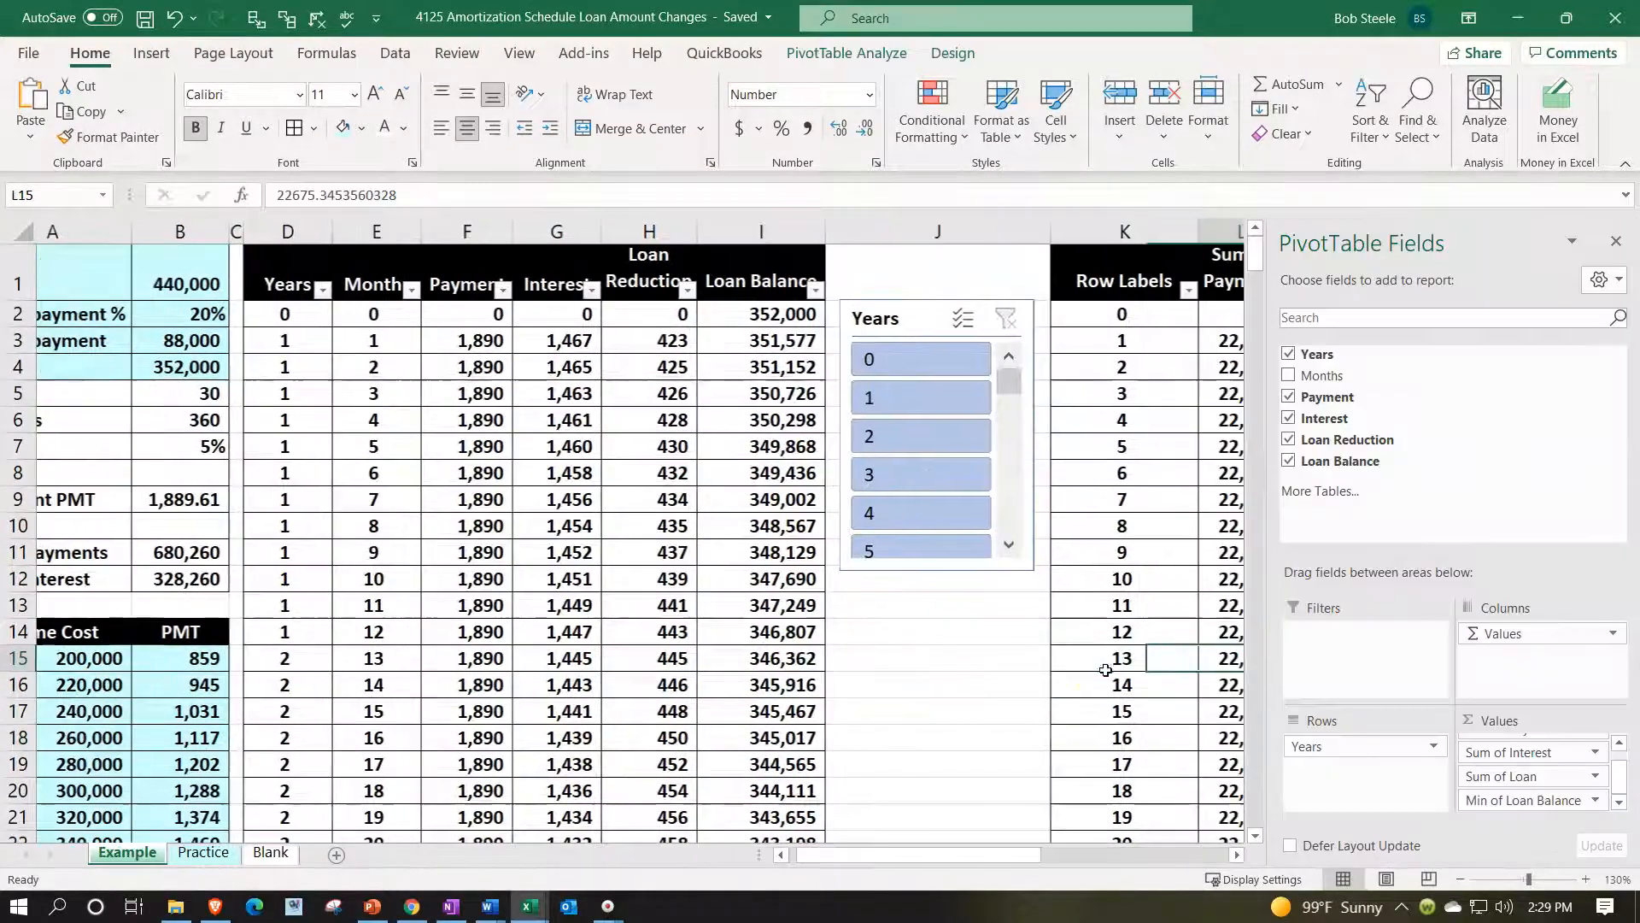
pyautogui.press('Right')
pyautogui.press('Right')
pyautogui.press('Right')
pyautogui.press('Right')
pyautogui.press('Right')
pyautogui.press('Right')
pyautogui.press('Right')
pyautogui.press('Right')
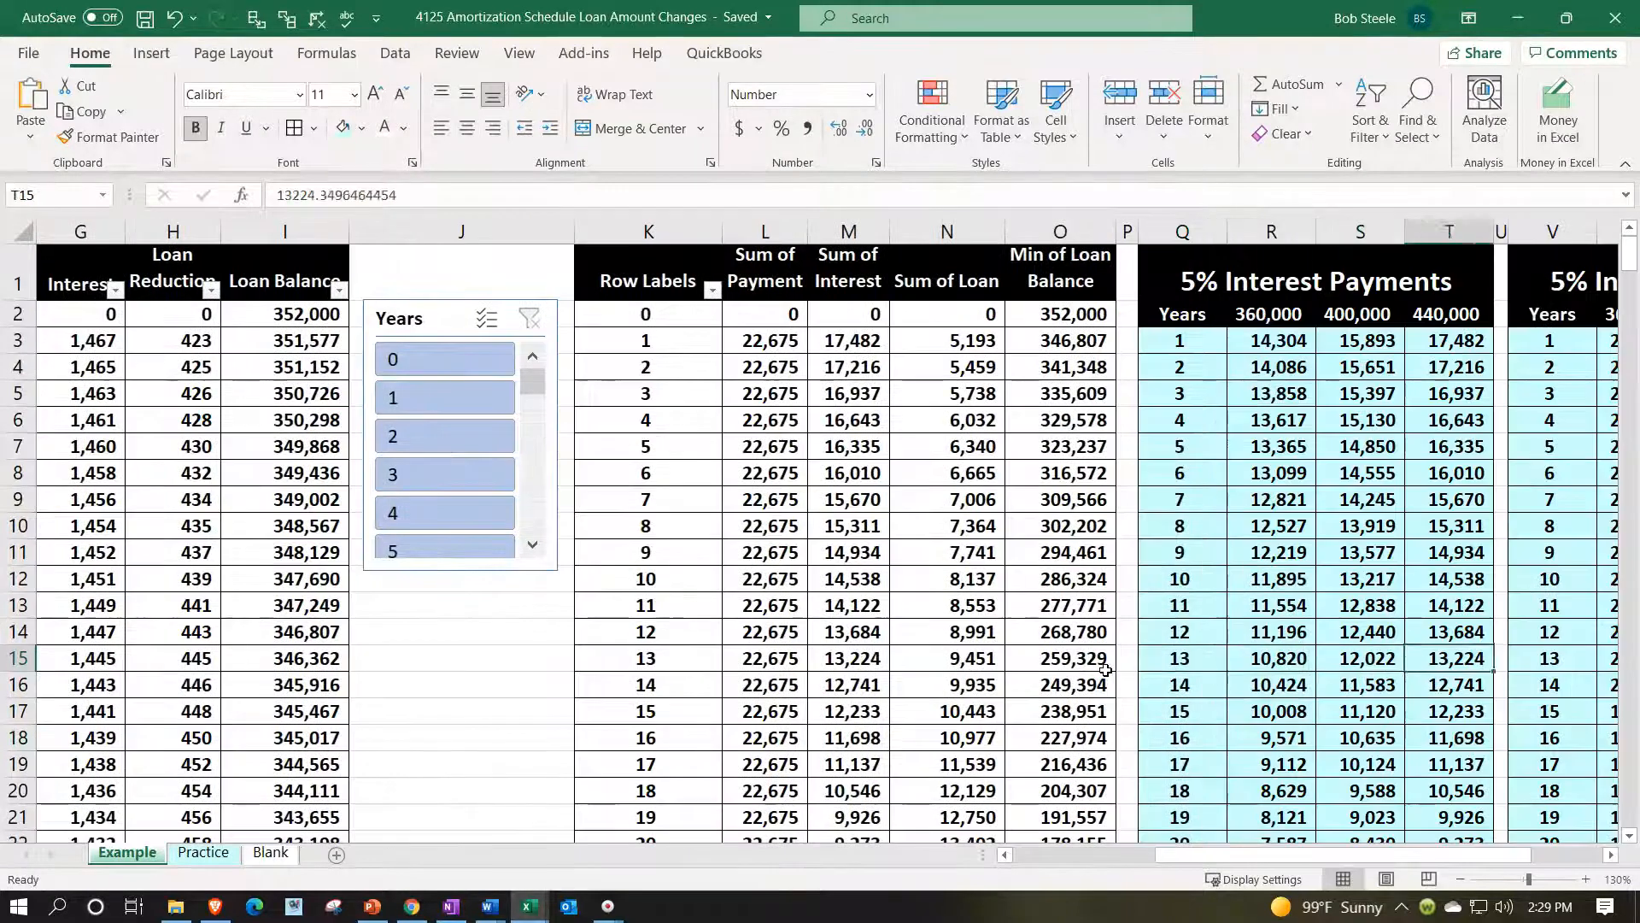
pyautogui.press('Right')
pyautogui.press('Right')
pyautogui.press('Right')
pyautogui.press('Right')
pyautogui.press('Right')
pyautogui.press('Right')
pyautogui.press('Right')
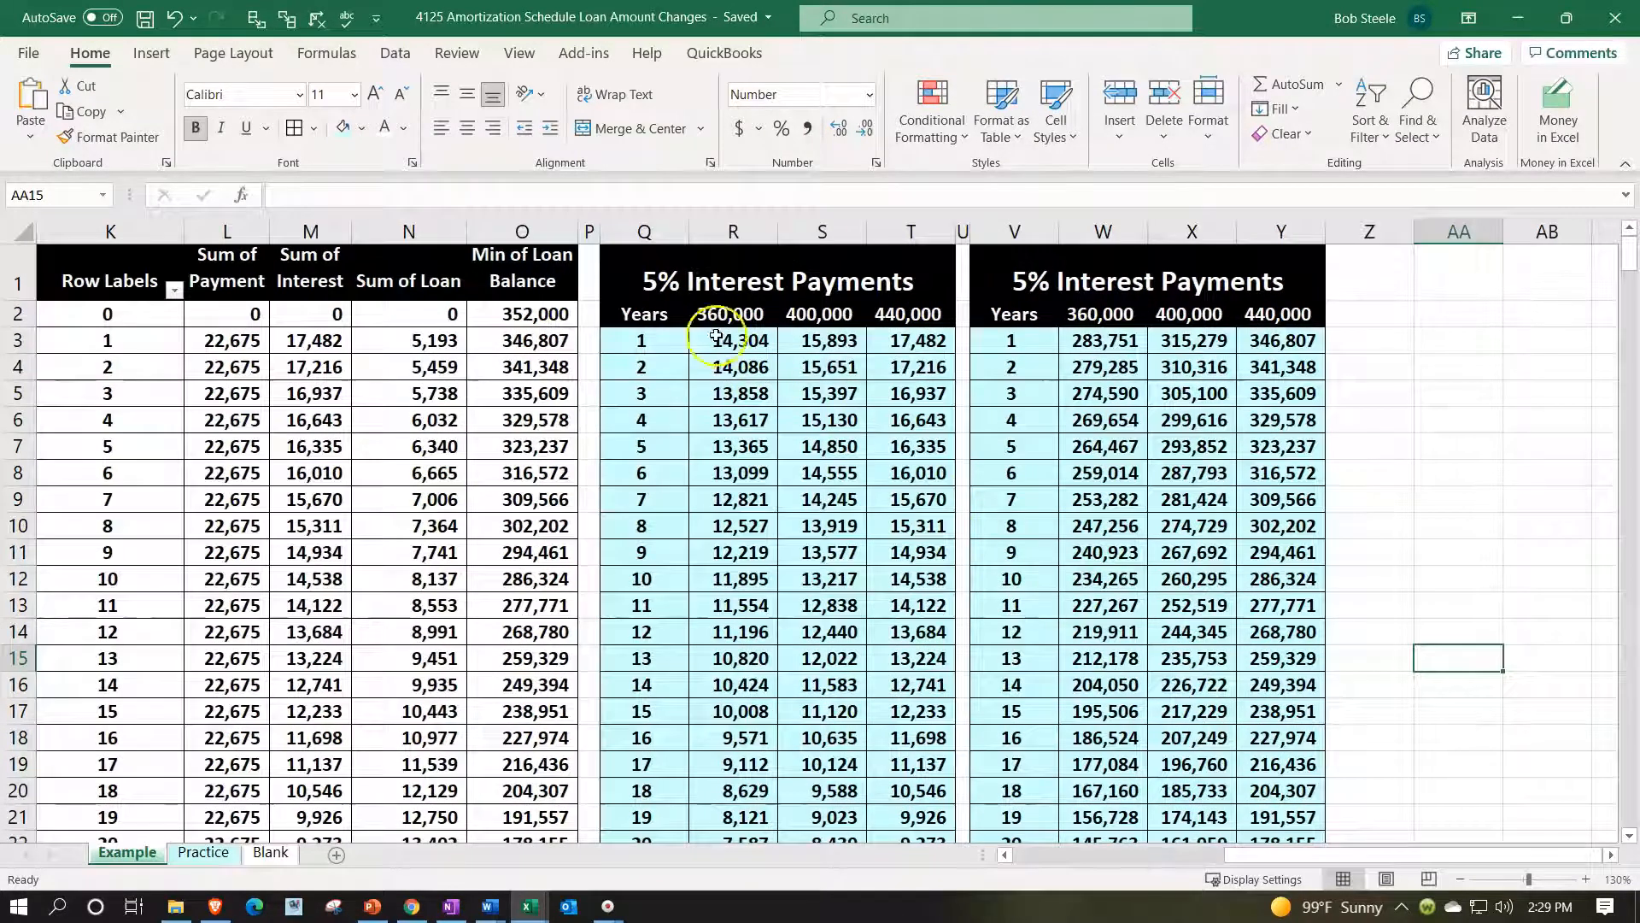
pyautogui.click(655, 275)
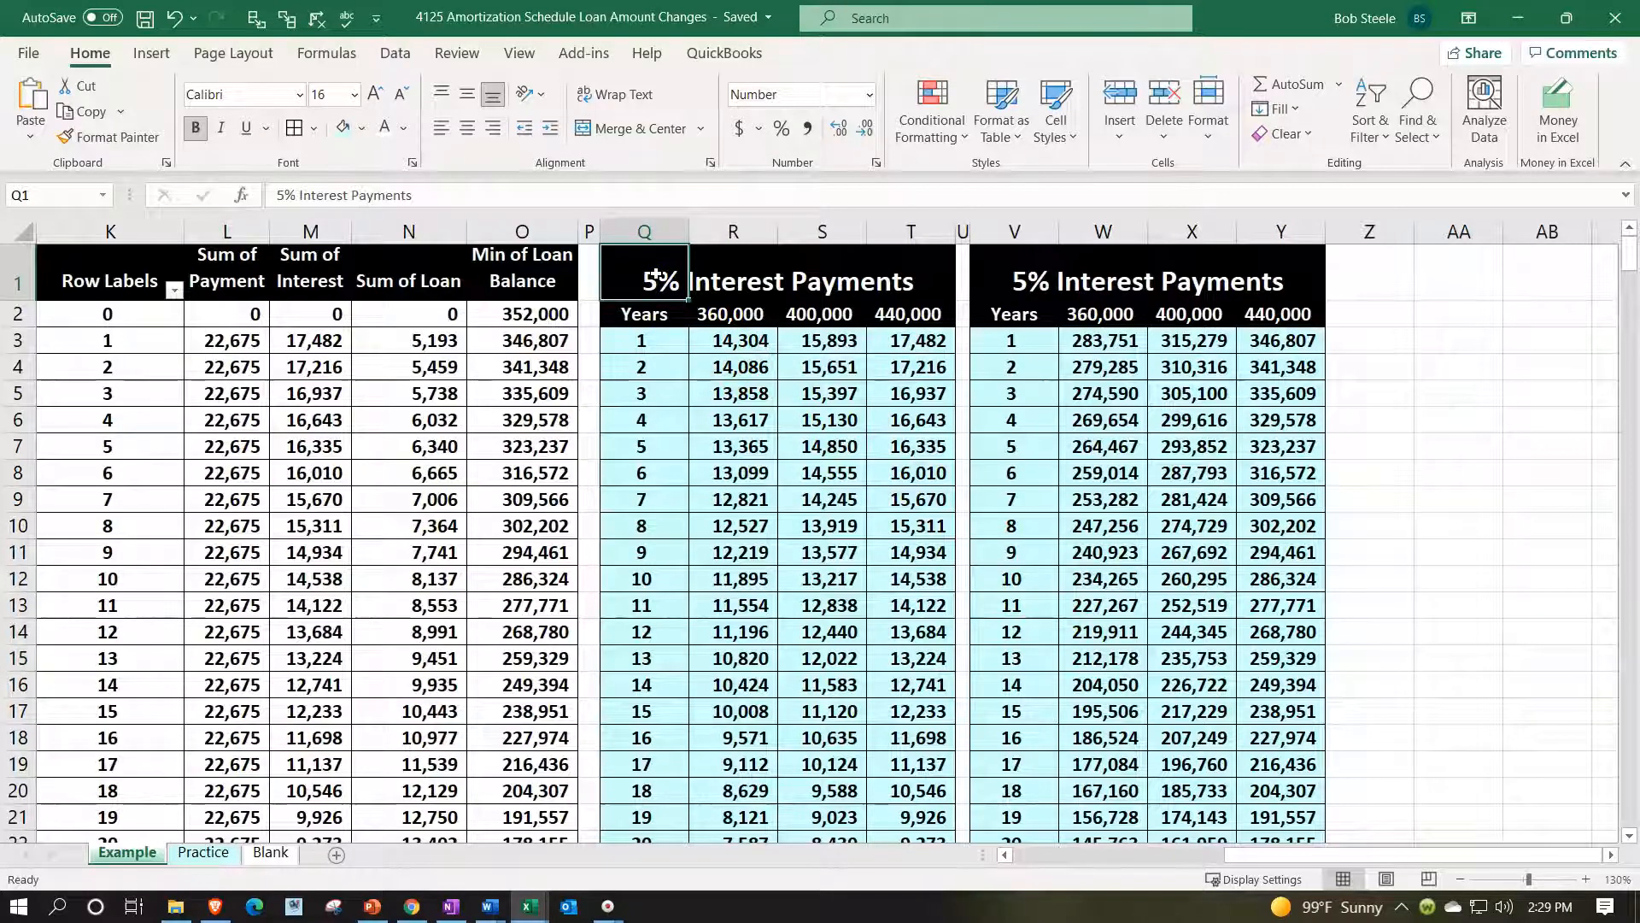
pyautogui.click(730, 316)
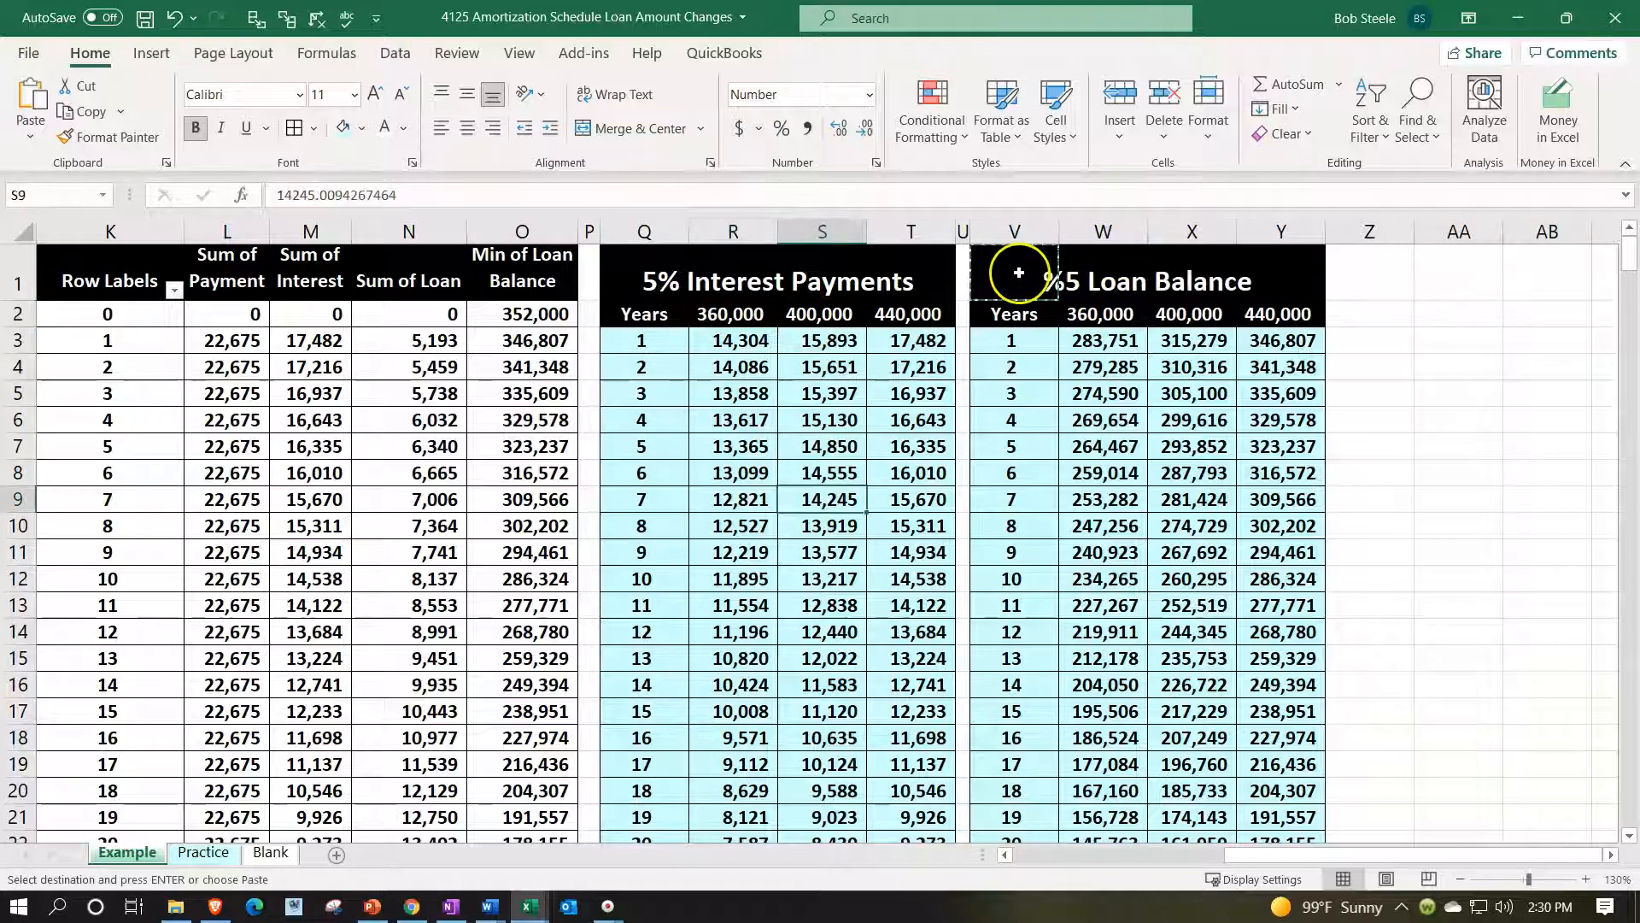
pyautogui.click(1018, 272)
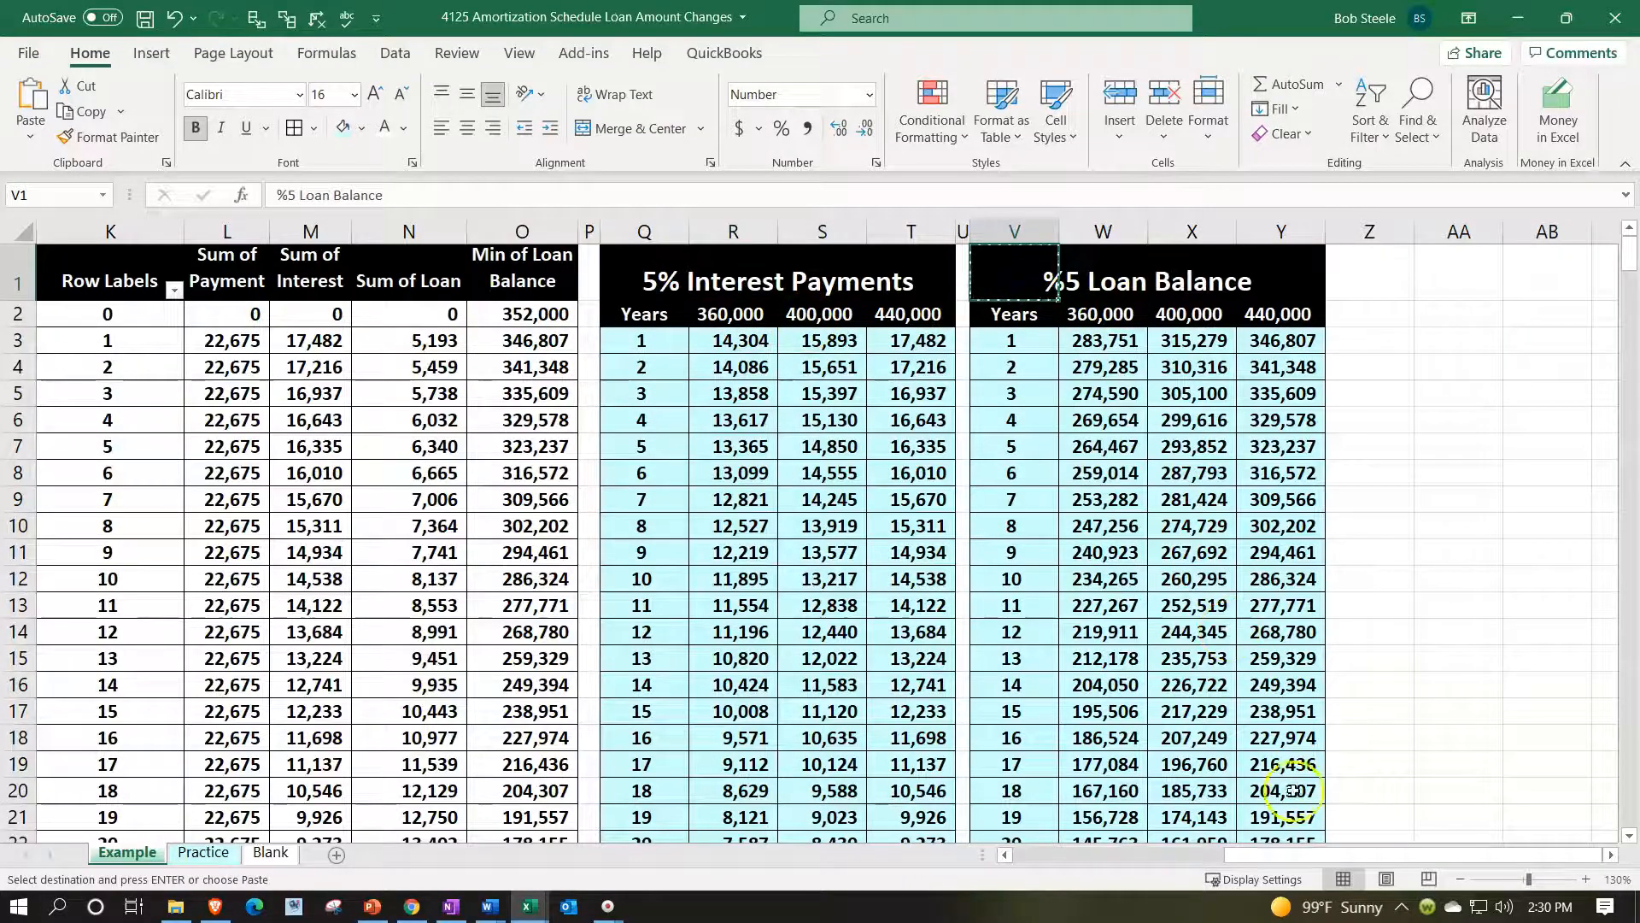
# Examine the Practice sheet's empty interest and loan balance tables, then its loan inputs and empty Home Cost table
pyautogui.moveTo(1290, 859); pyautogui.dragTo(537, 799)
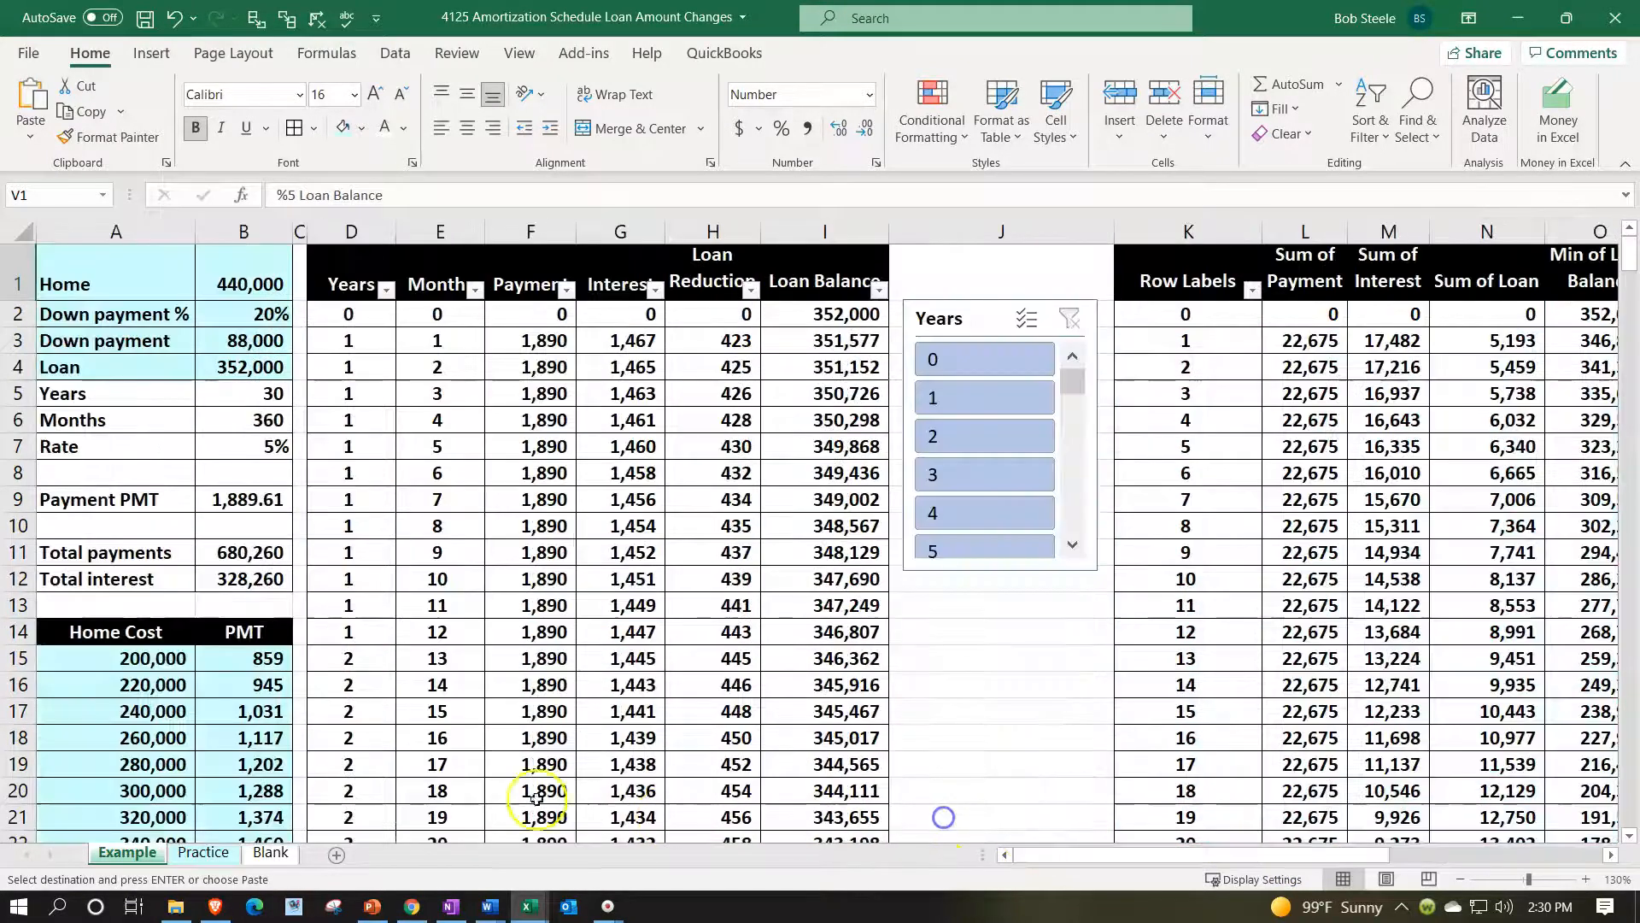
pyautogui.click(198, 853)
pyautogui.click(845, 449)
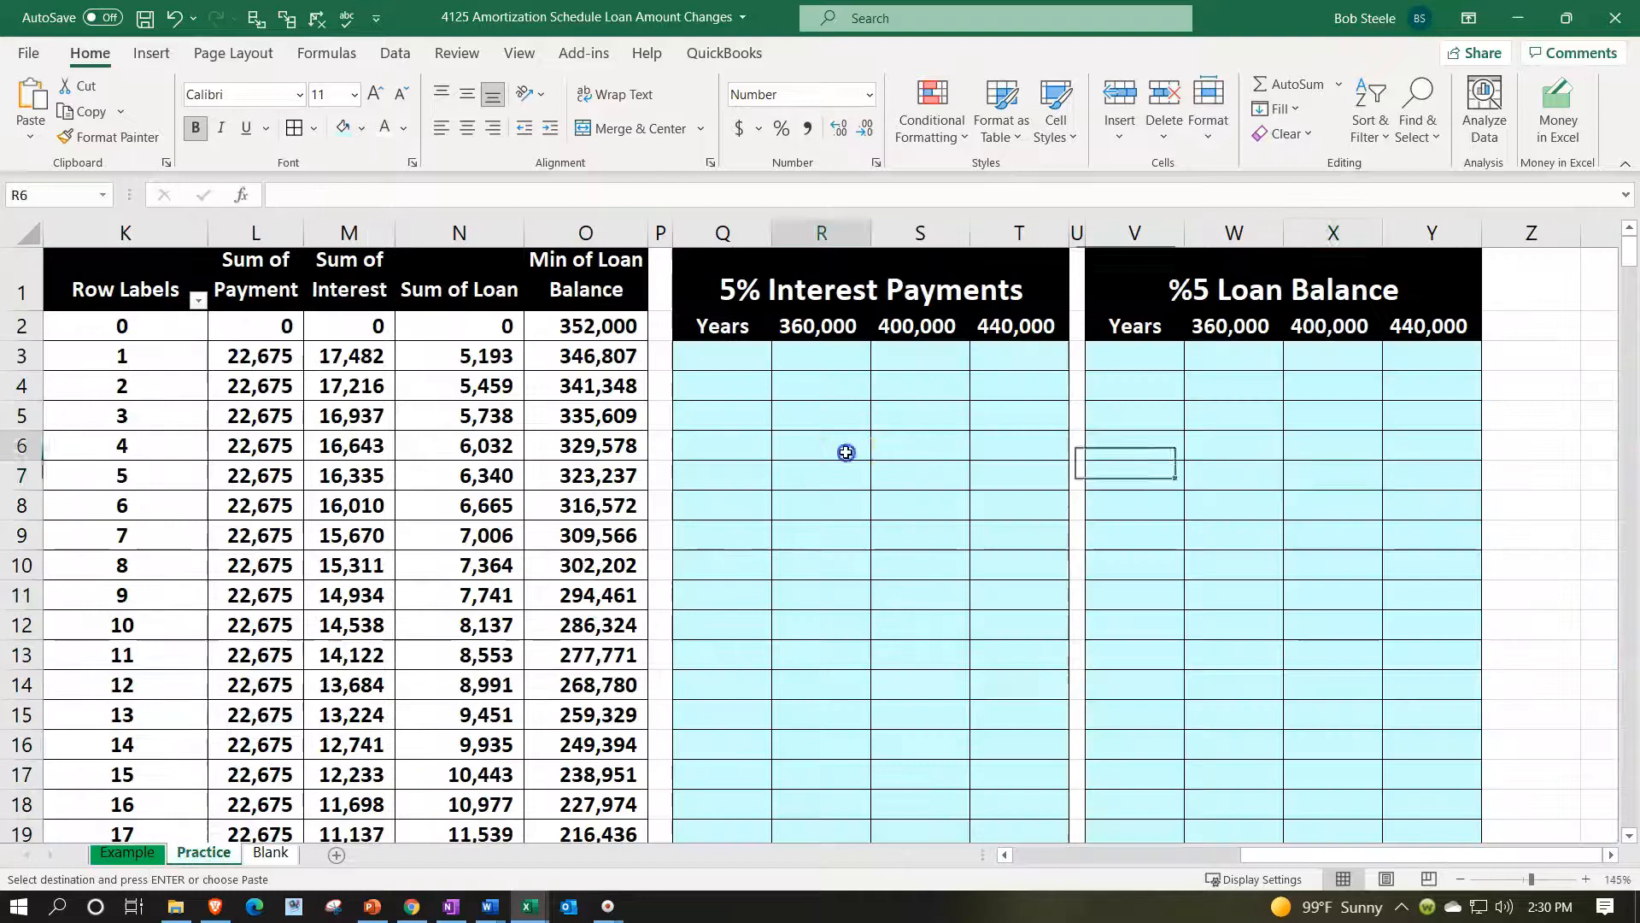
pyautogui.moveTo(853, 383); pyautogui.dragTo(1015, 448)
pyautogui.moveTo(1194, 410); pyautogui.dragTo(1239, 498)
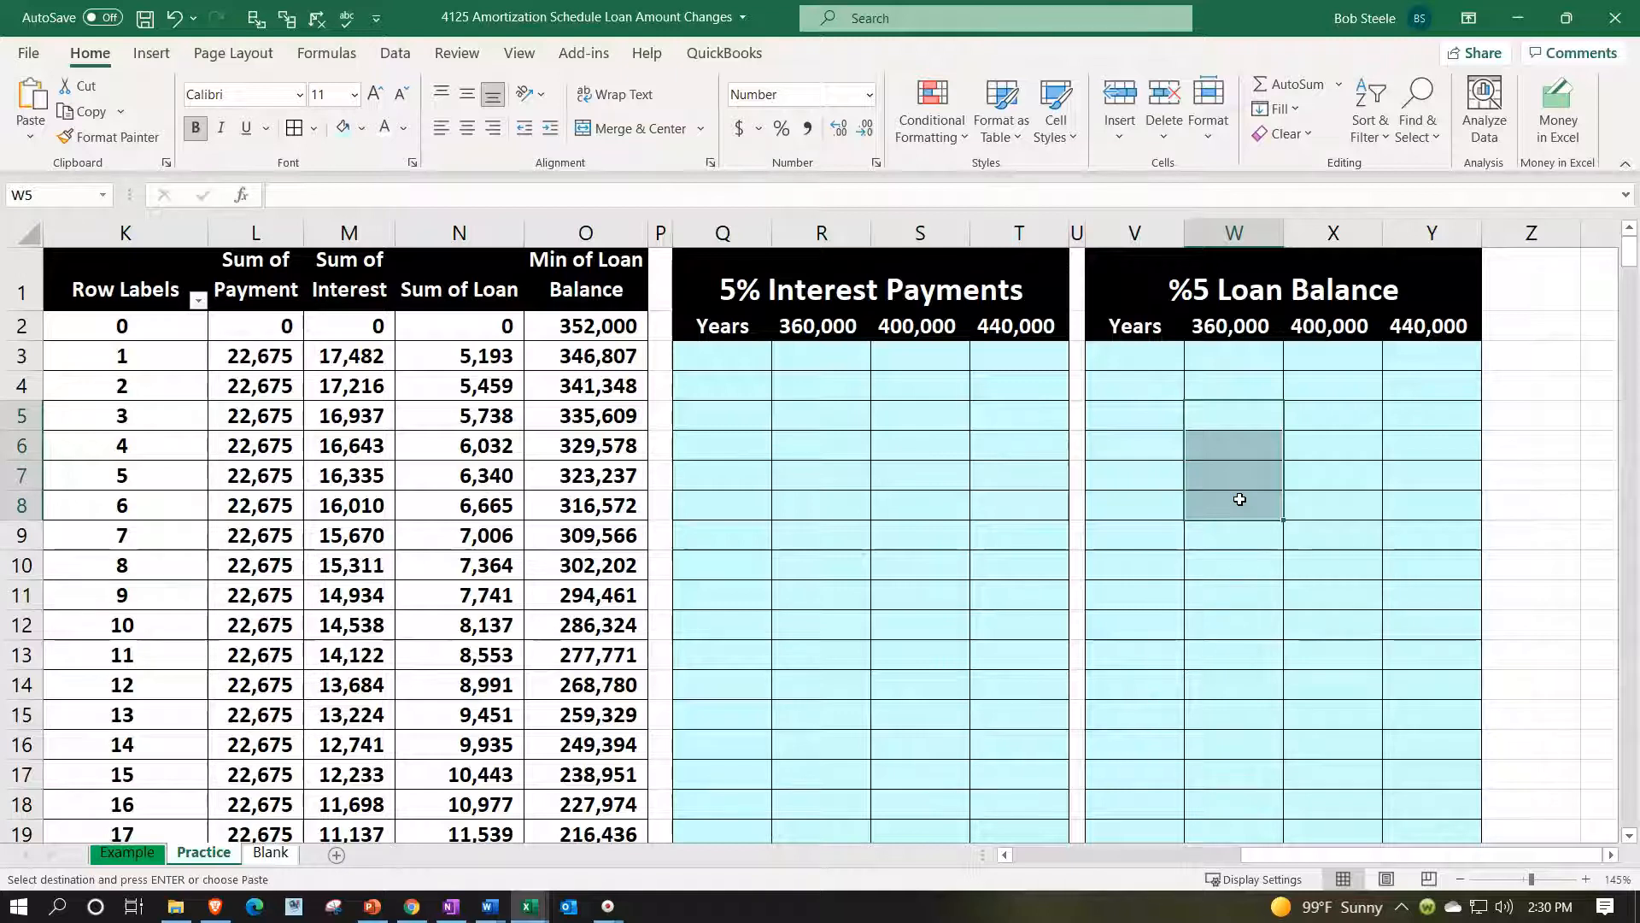
pyautogui.press('Left')
pyautogui.press('Left')
pyautogui.press('Left')
pyautogui.press('Left')
pyautogui.press('Left')
pyautogui.press('Left')
pyautogui.press('Left')
pyautogui.press('Left')
pyautogui.press('Left')
pyautogui.press('Left')
pyautogui.press('Left')
pyautogui.press('Left')
pyautogui.press('Left')
pyautogui.press('Left')
pyautogui.press('Left')
pyautogui.press('Left')
pyautogui.press('Left')
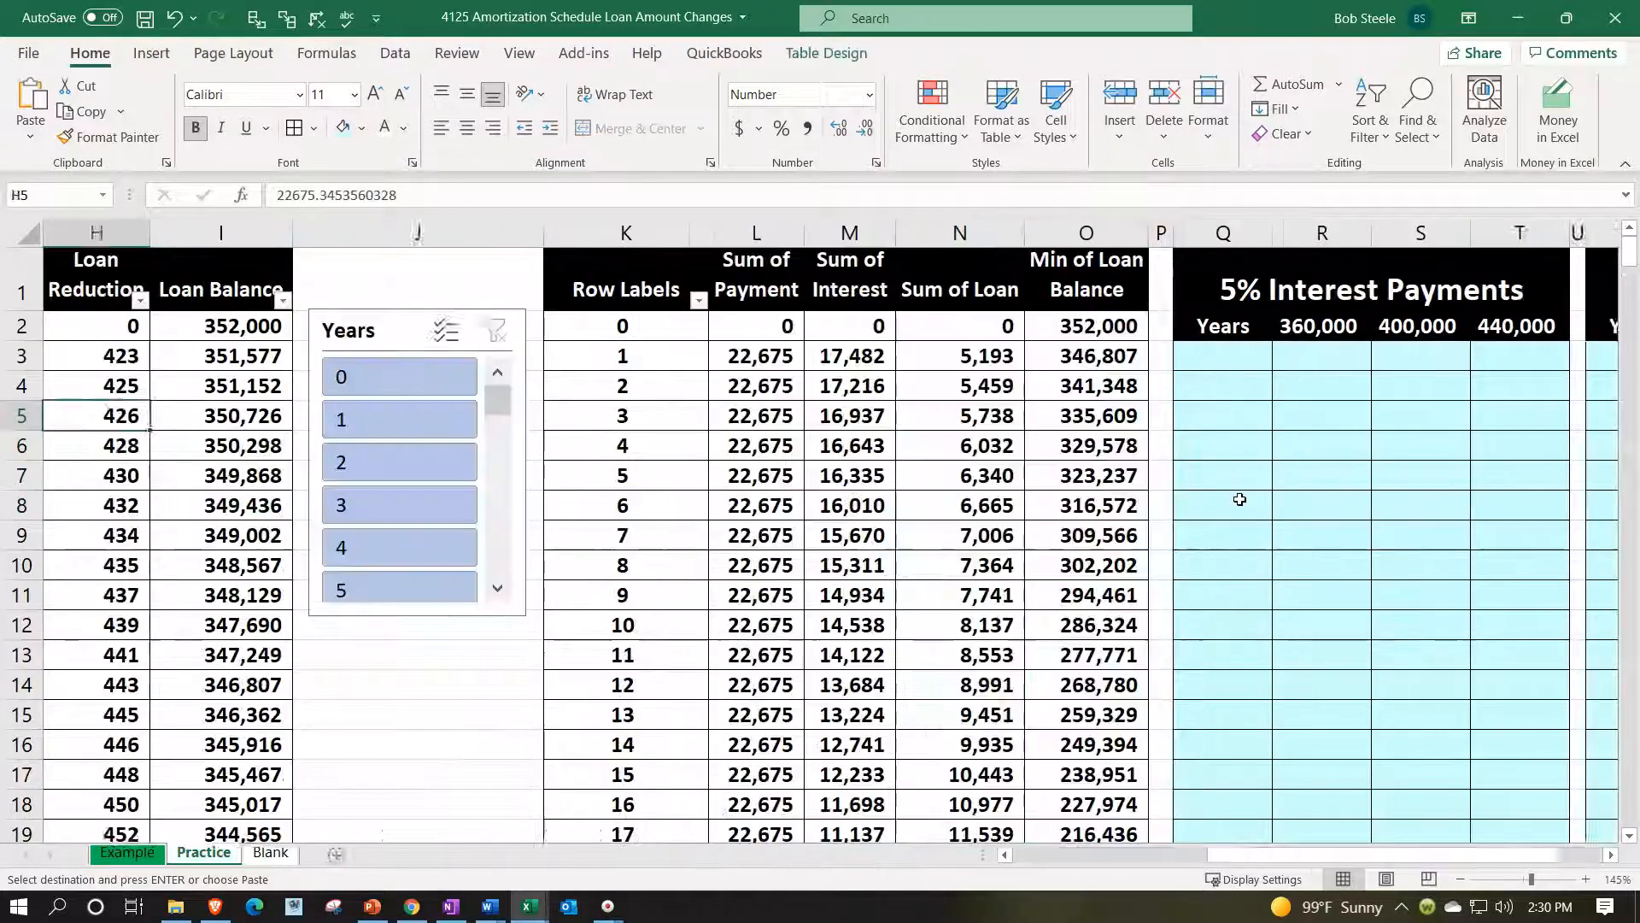
pyautogui.press('Left')
pyautogui.press('Left')
pyautogui.press('Left')
pyautogui.press('Left')
pyautogui.press('Left')
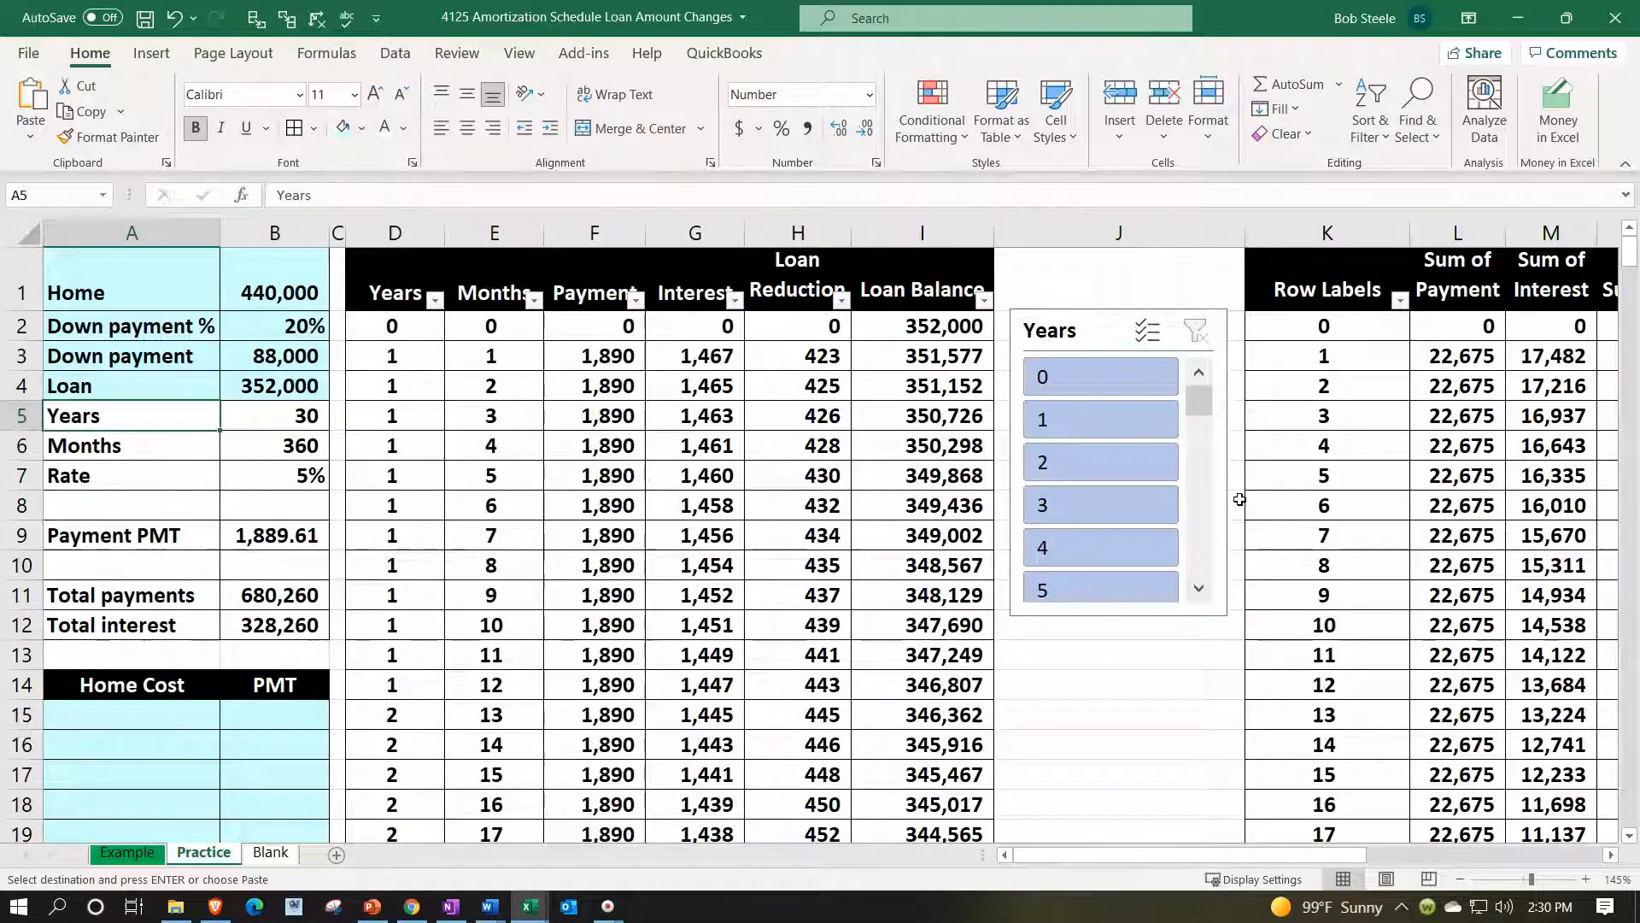
# Review the home price, down payment percentage, down payment and loan amount cells and formulas on the Blank sheet
pyautogui.click(272, 852)
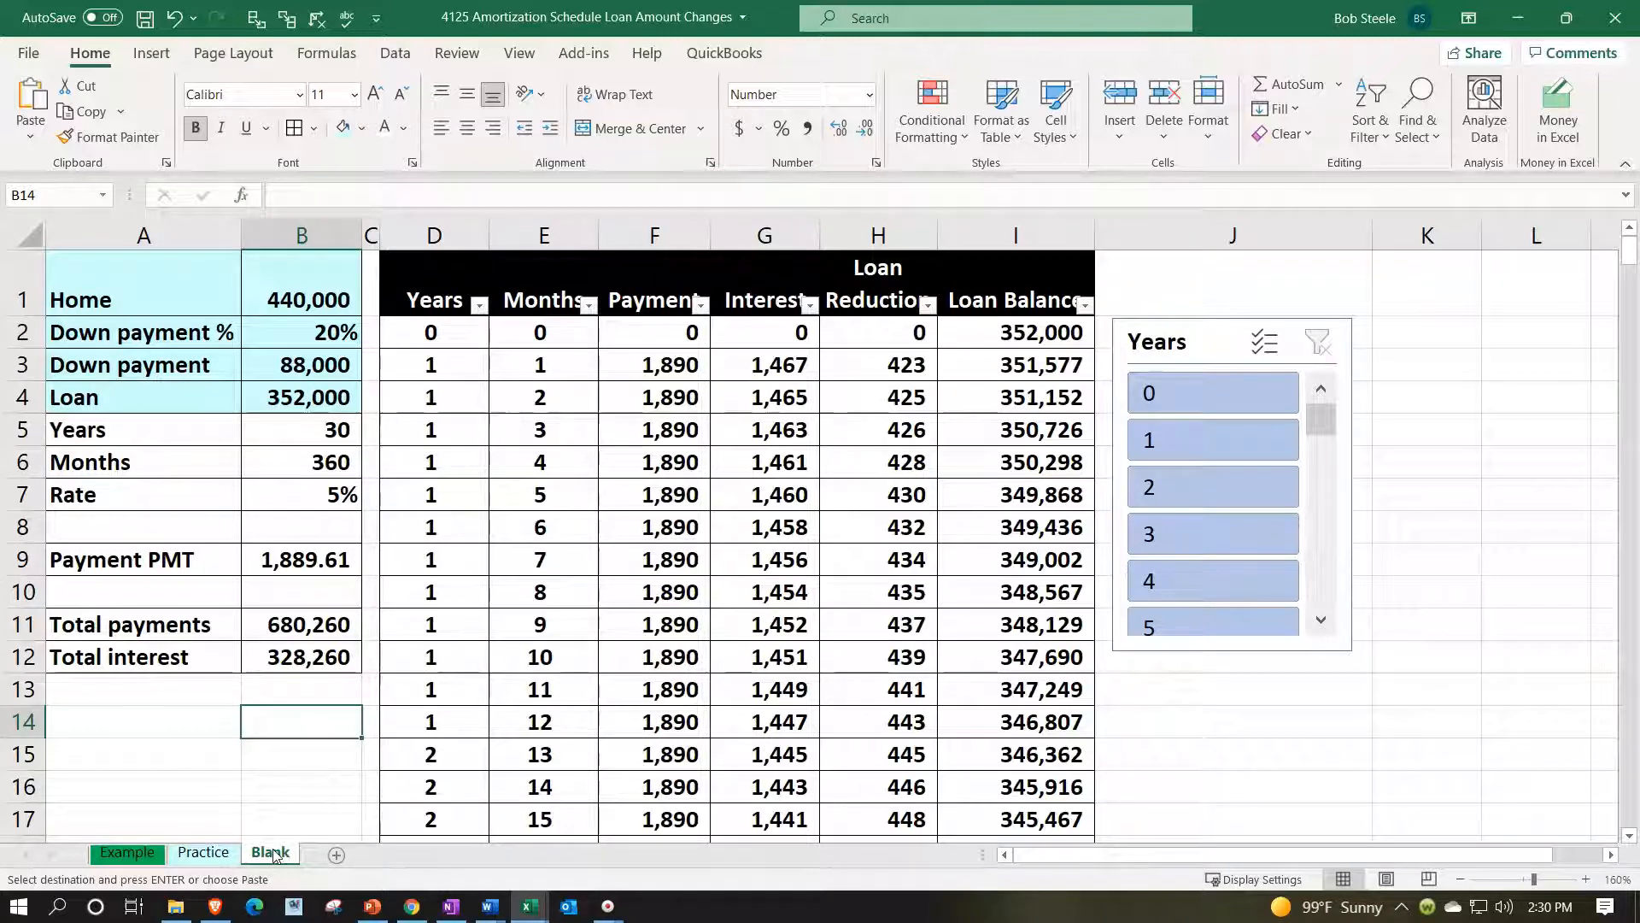
pyautogui.click(214, 730)
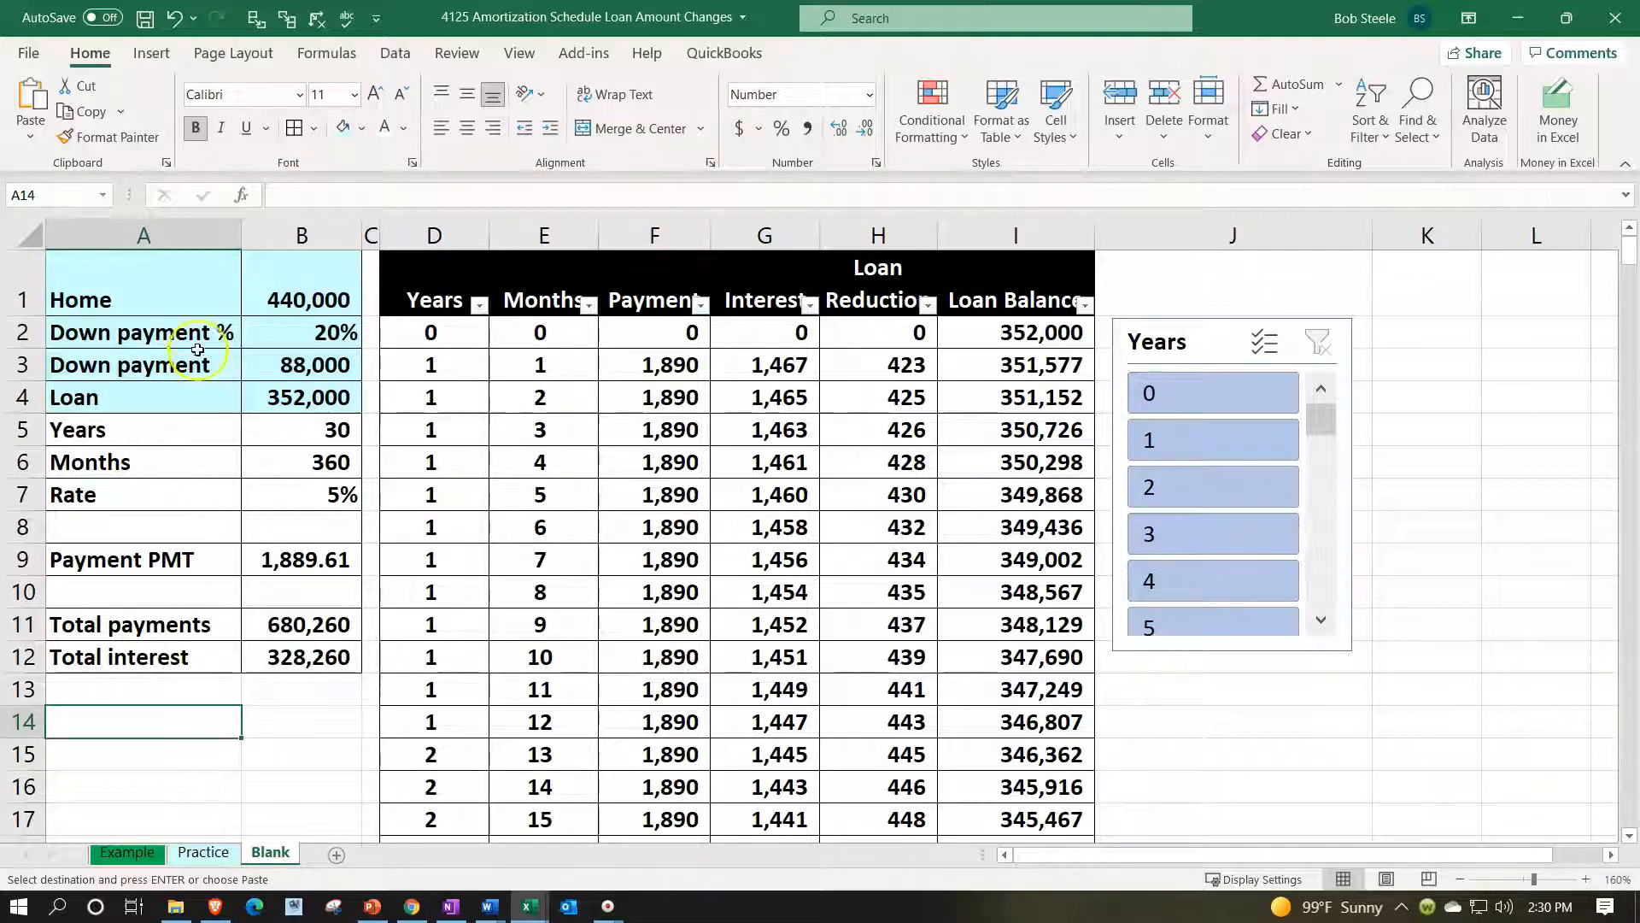
pyautogui.click(168, 295)
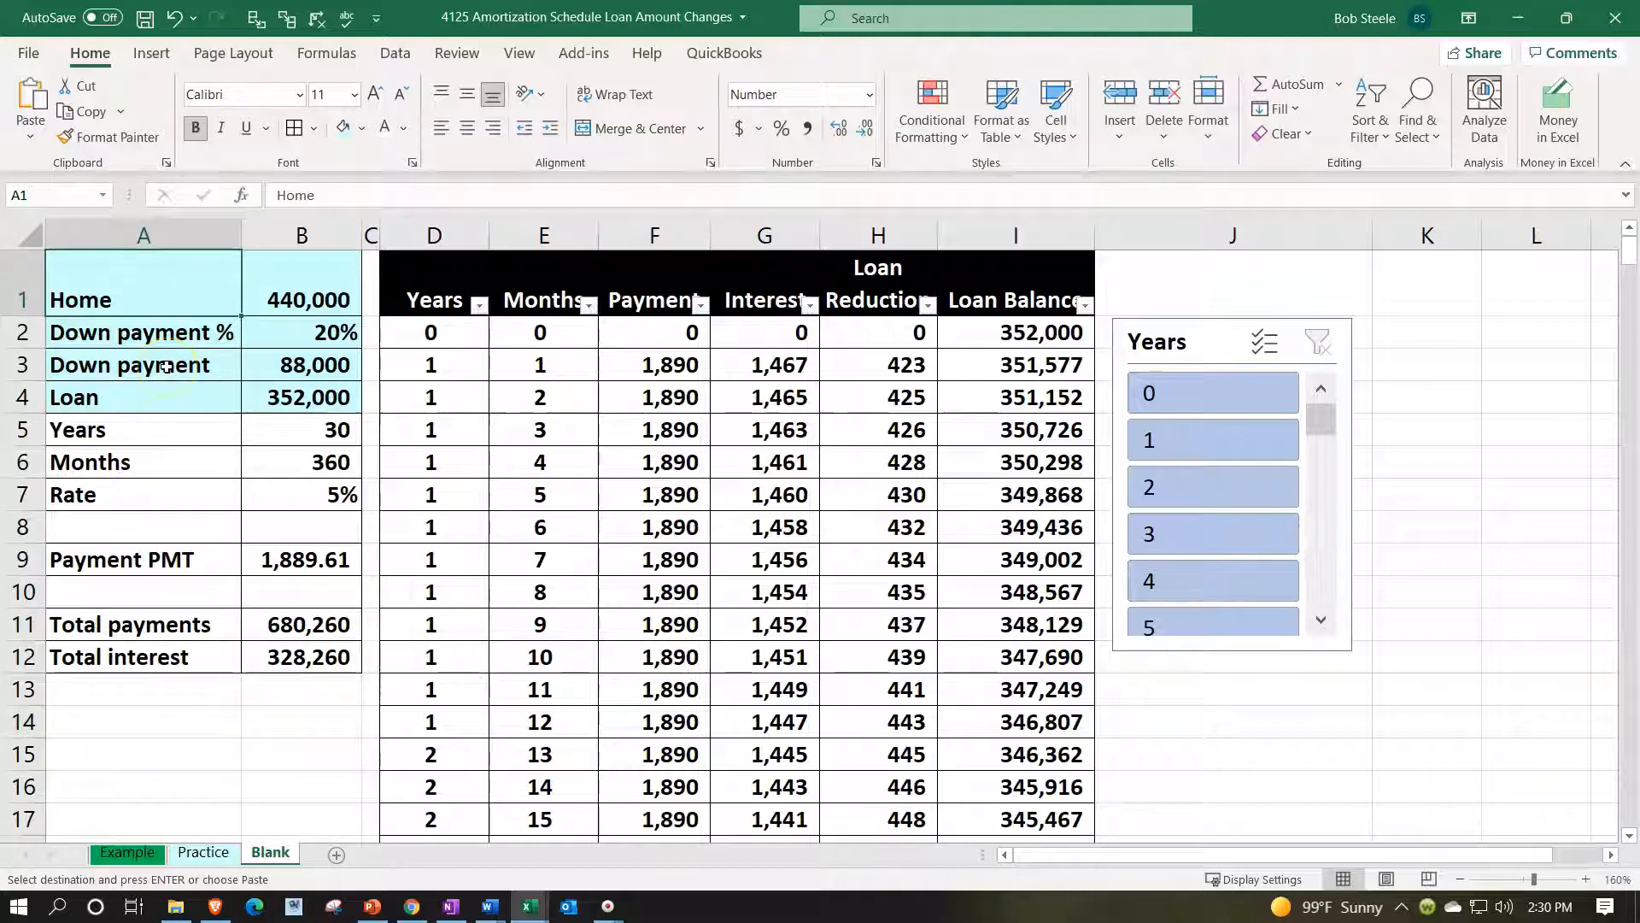
pyautogui.press('Right')
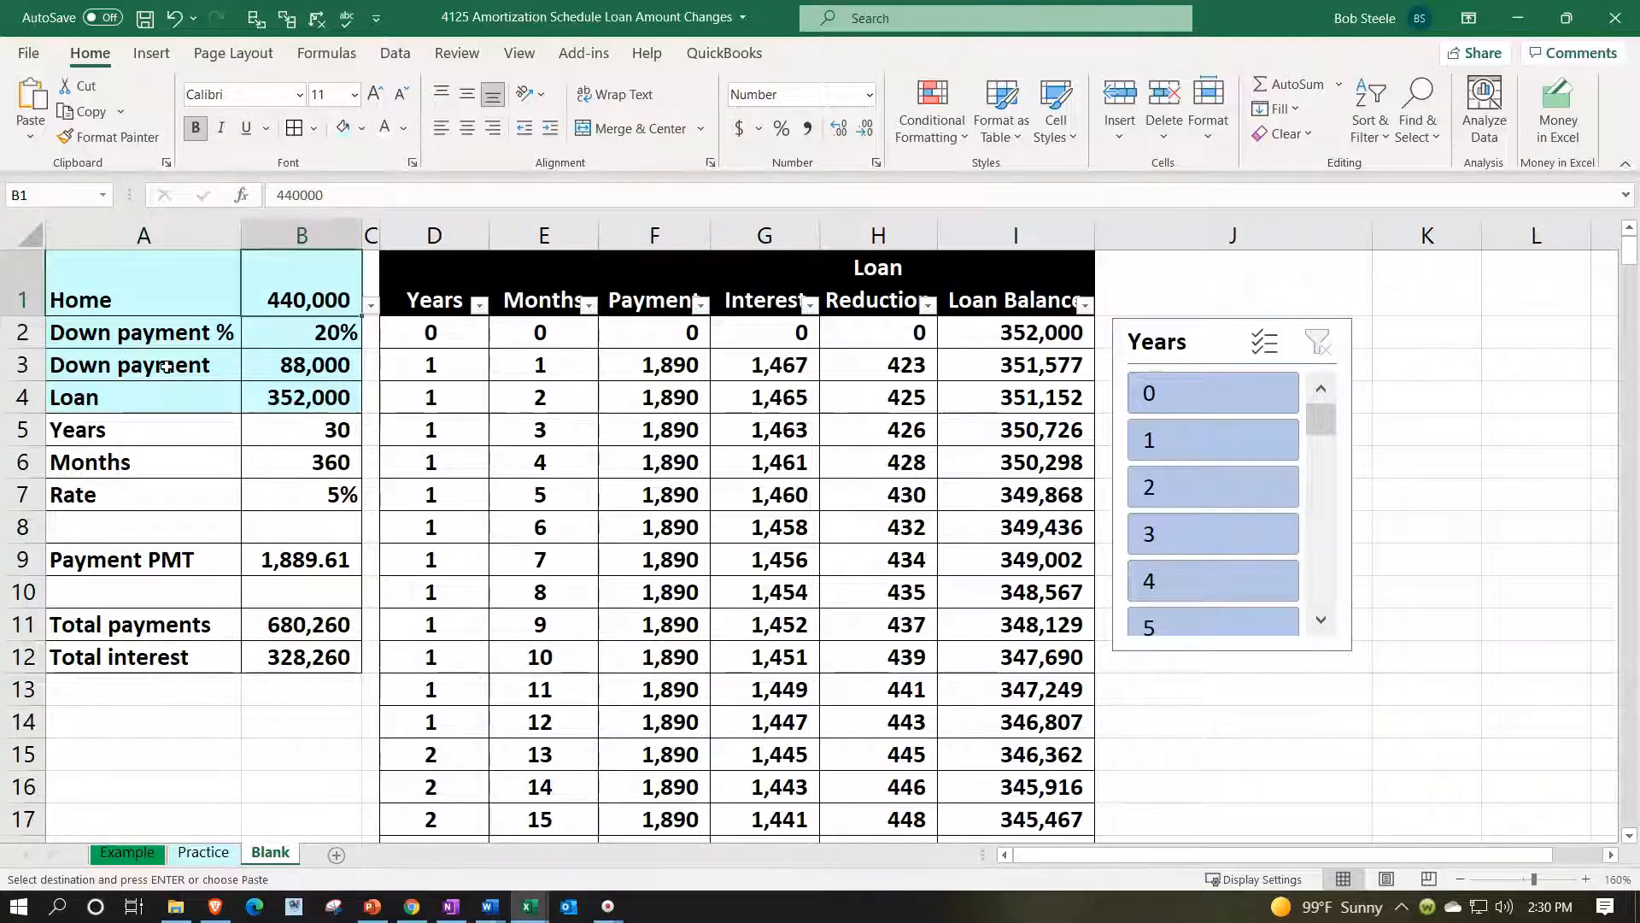
pyautogui.press('Left')
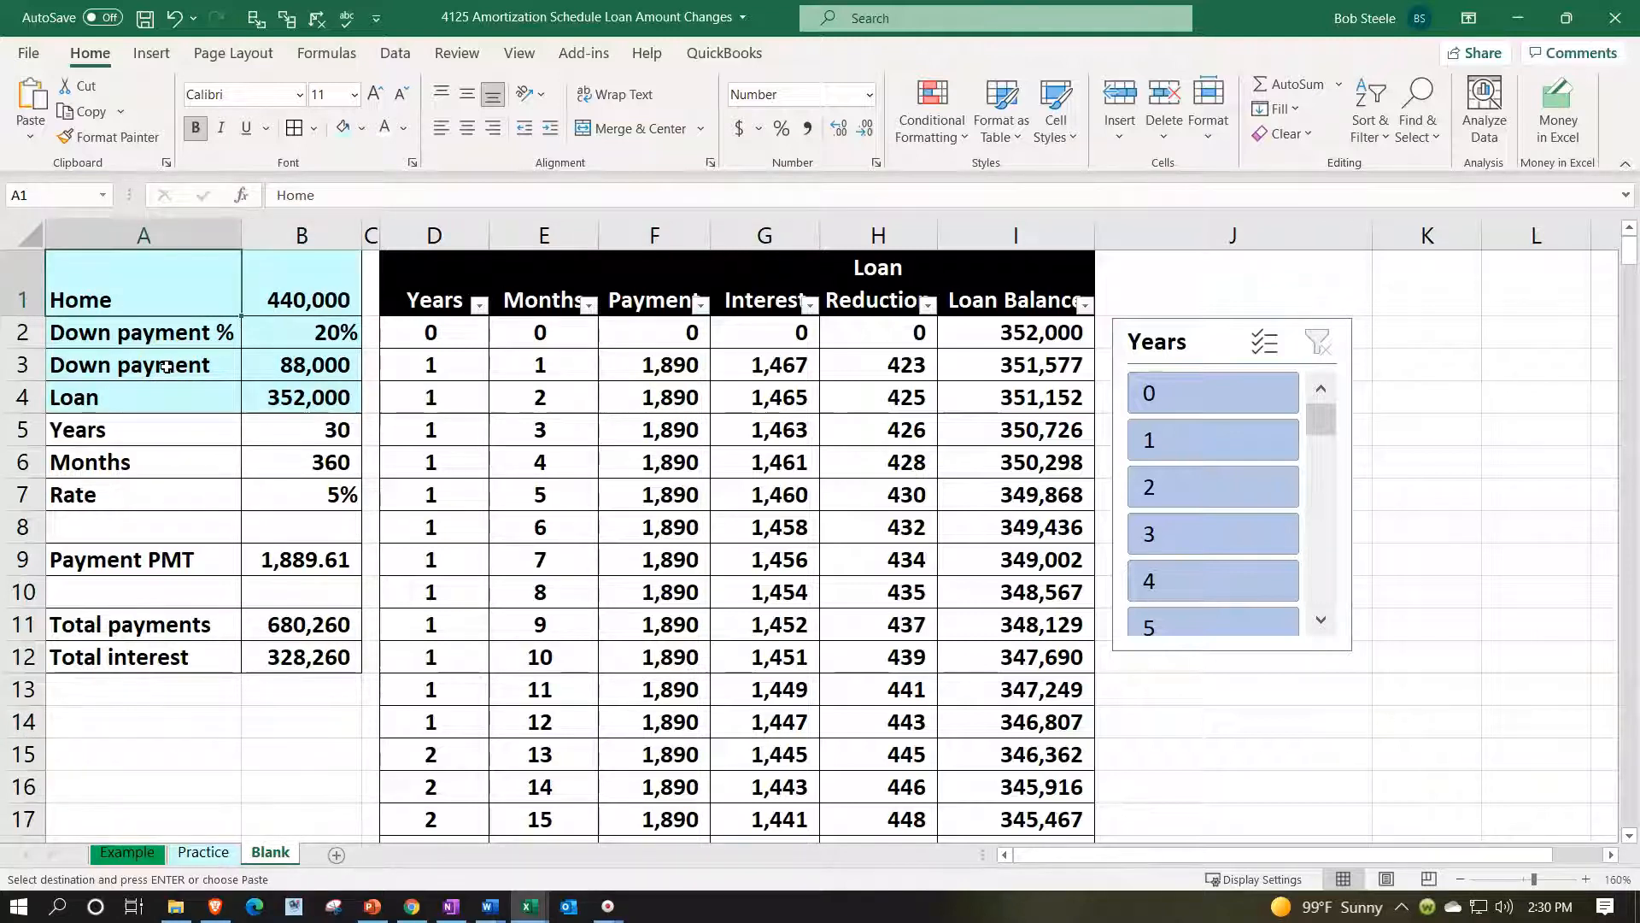
pyautogui.press('Down')
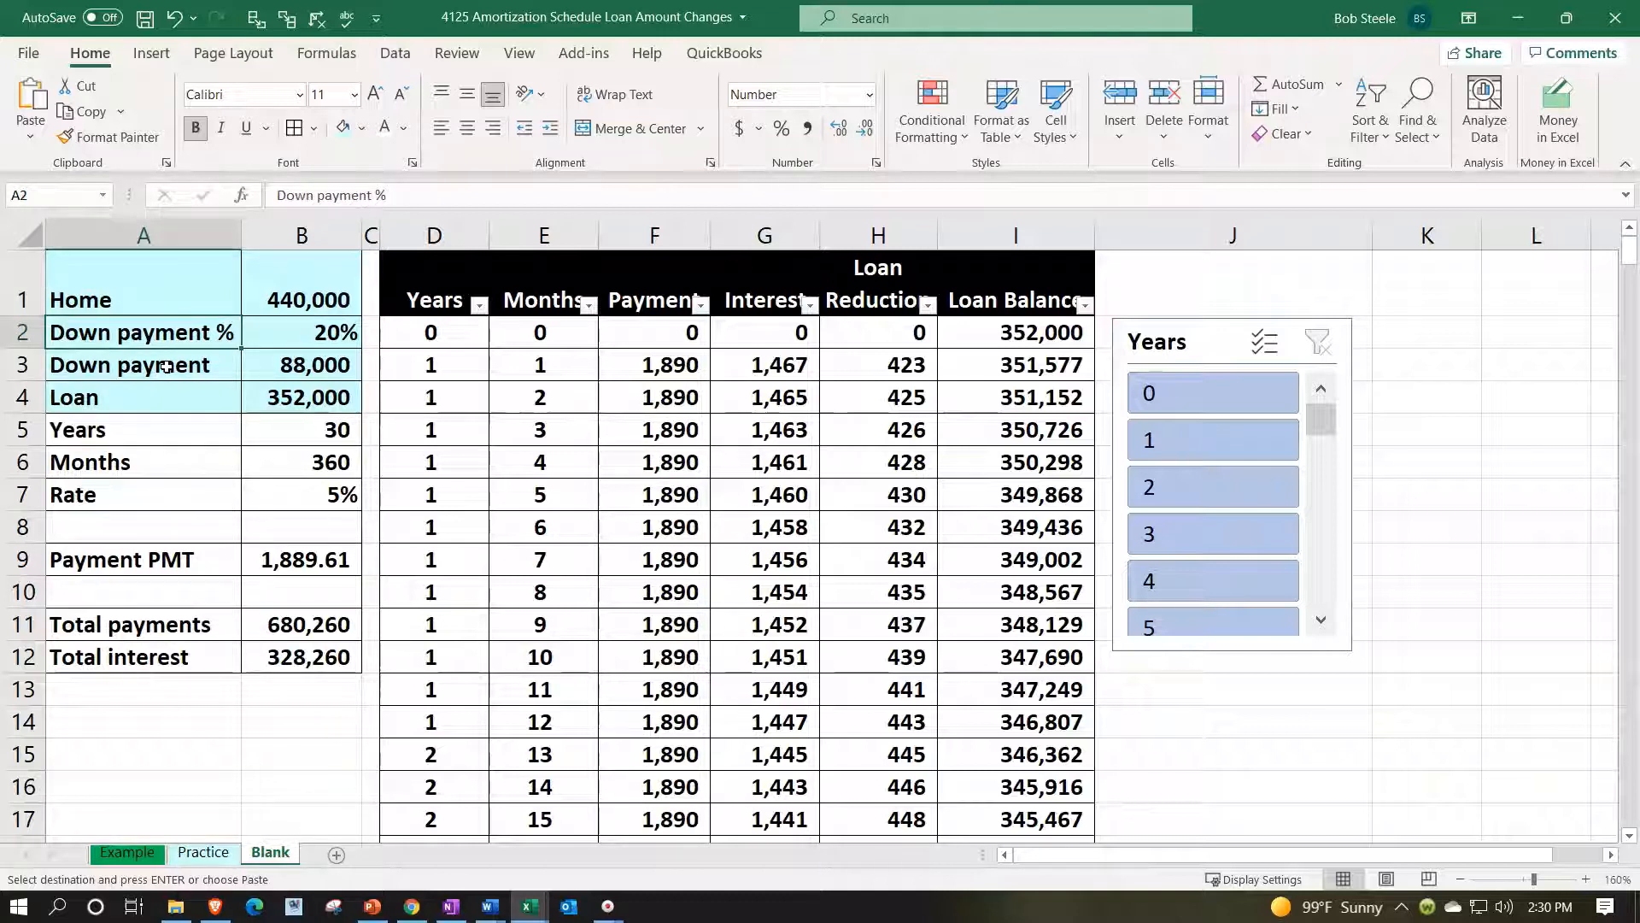
pyautogui.press('Down')
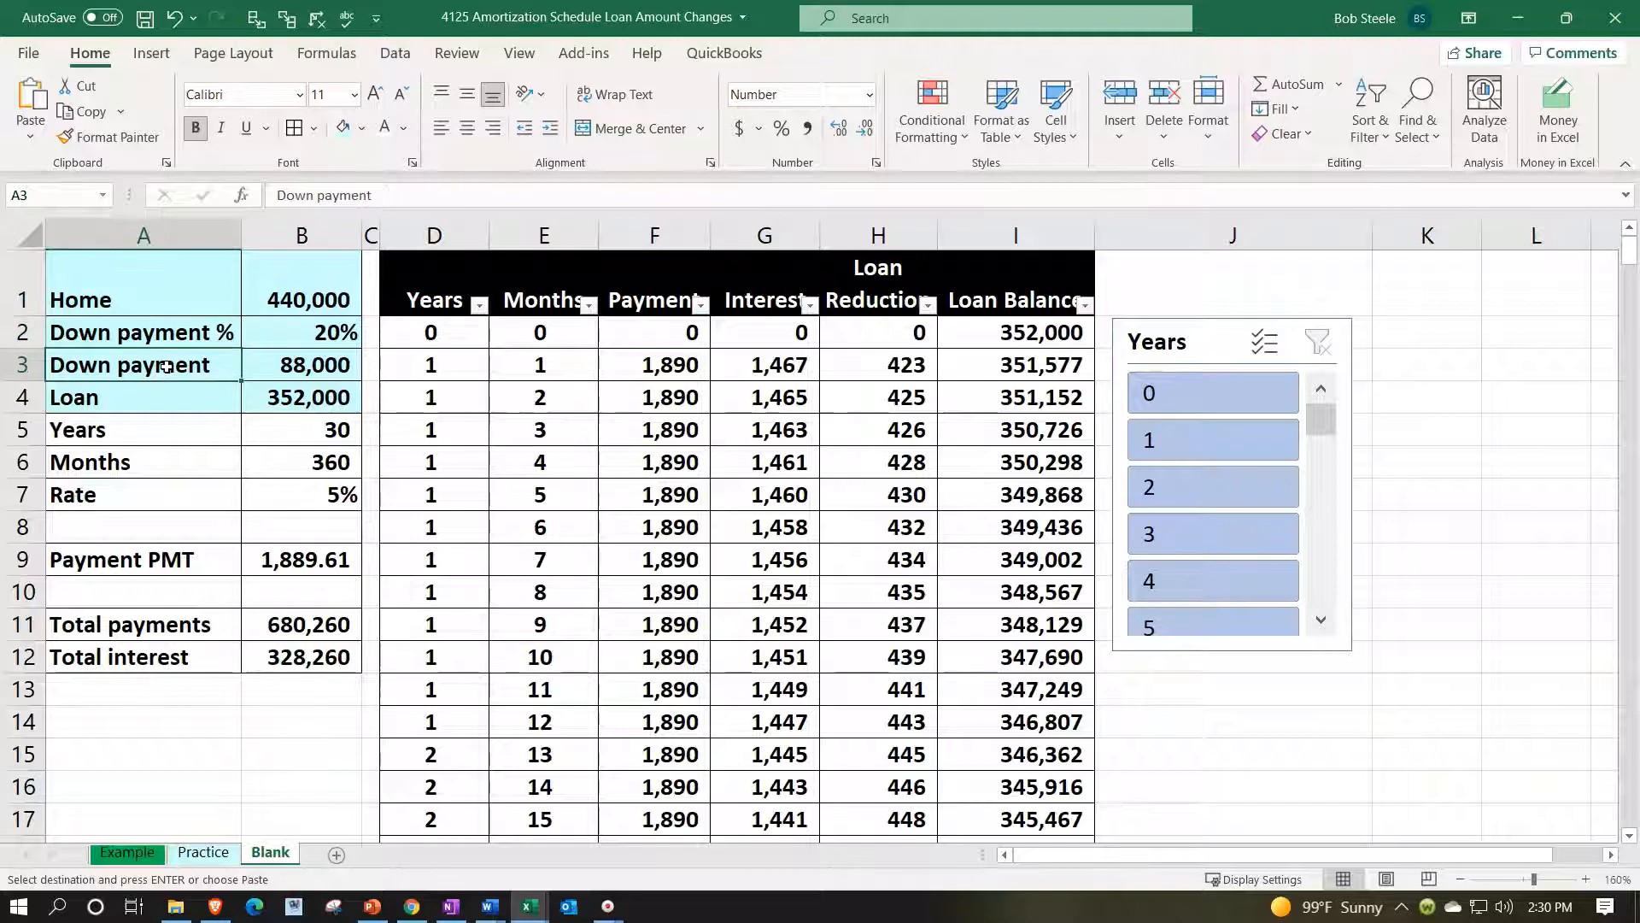
pyautogui.press('Right')
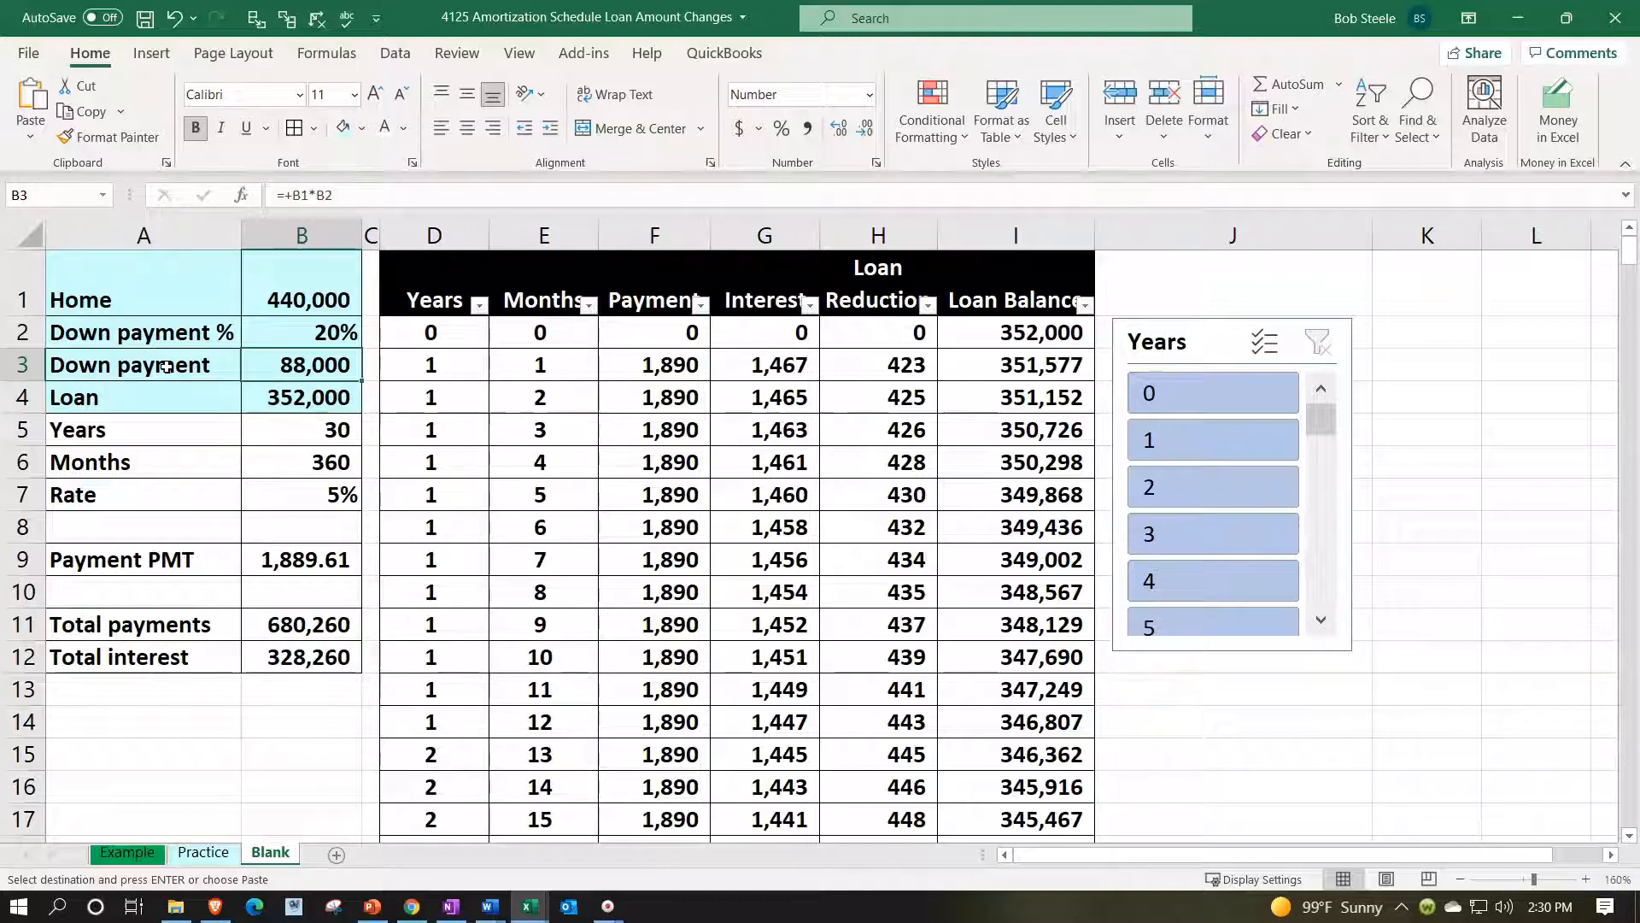
pyautogui.press('Down')
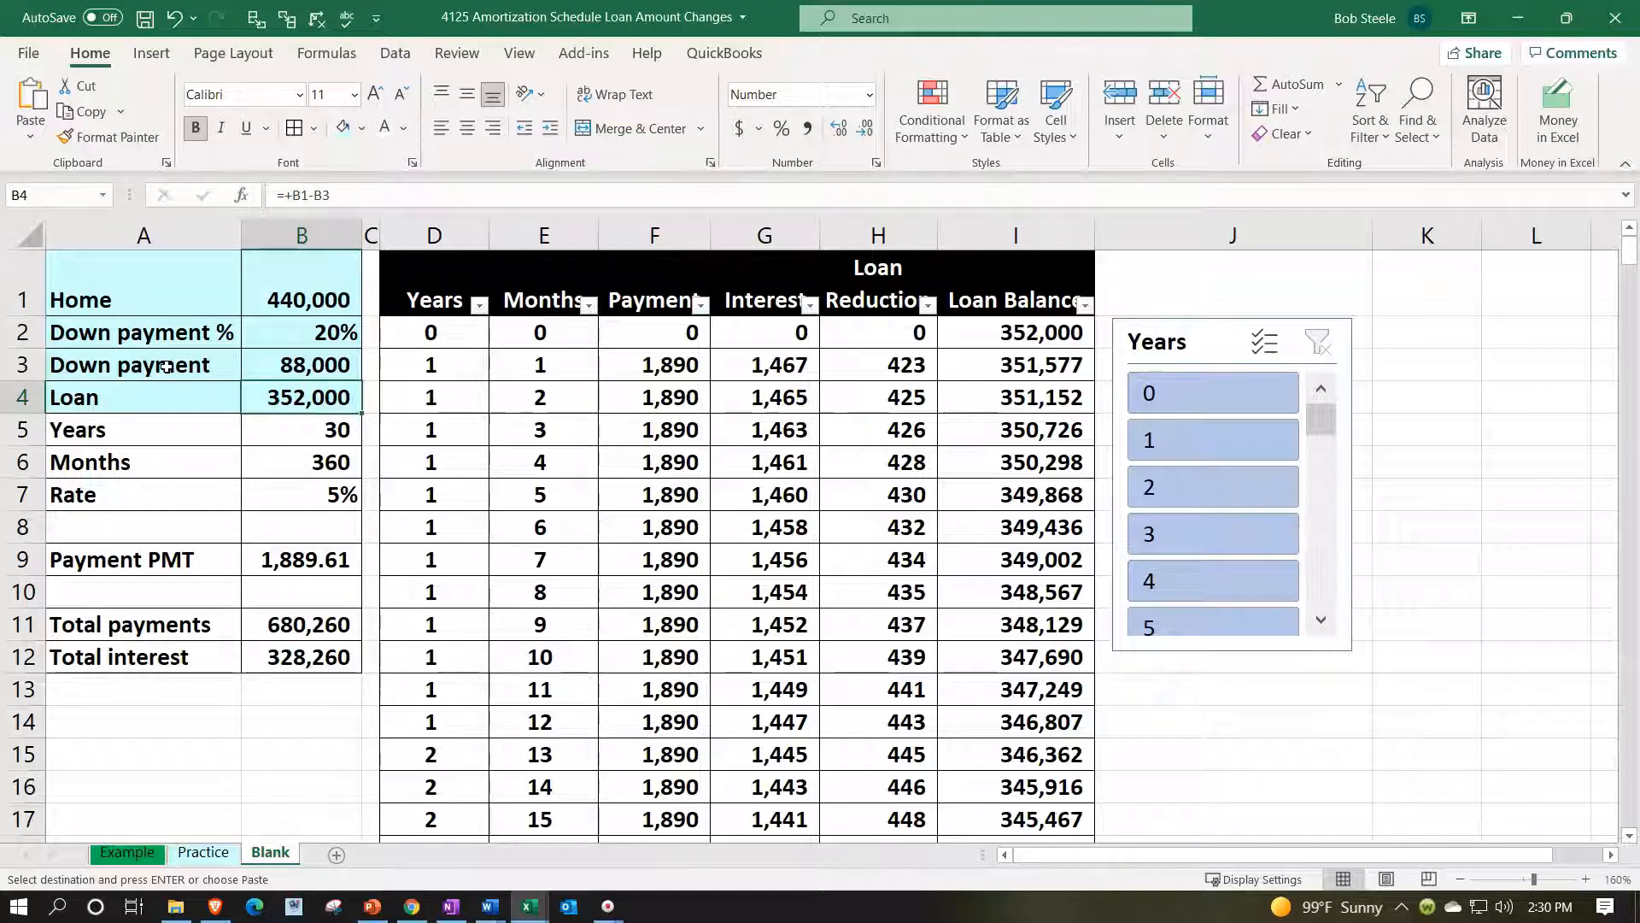
pyautogui.moveTo(174, 307); pyautogui.dragTo(171, 392)
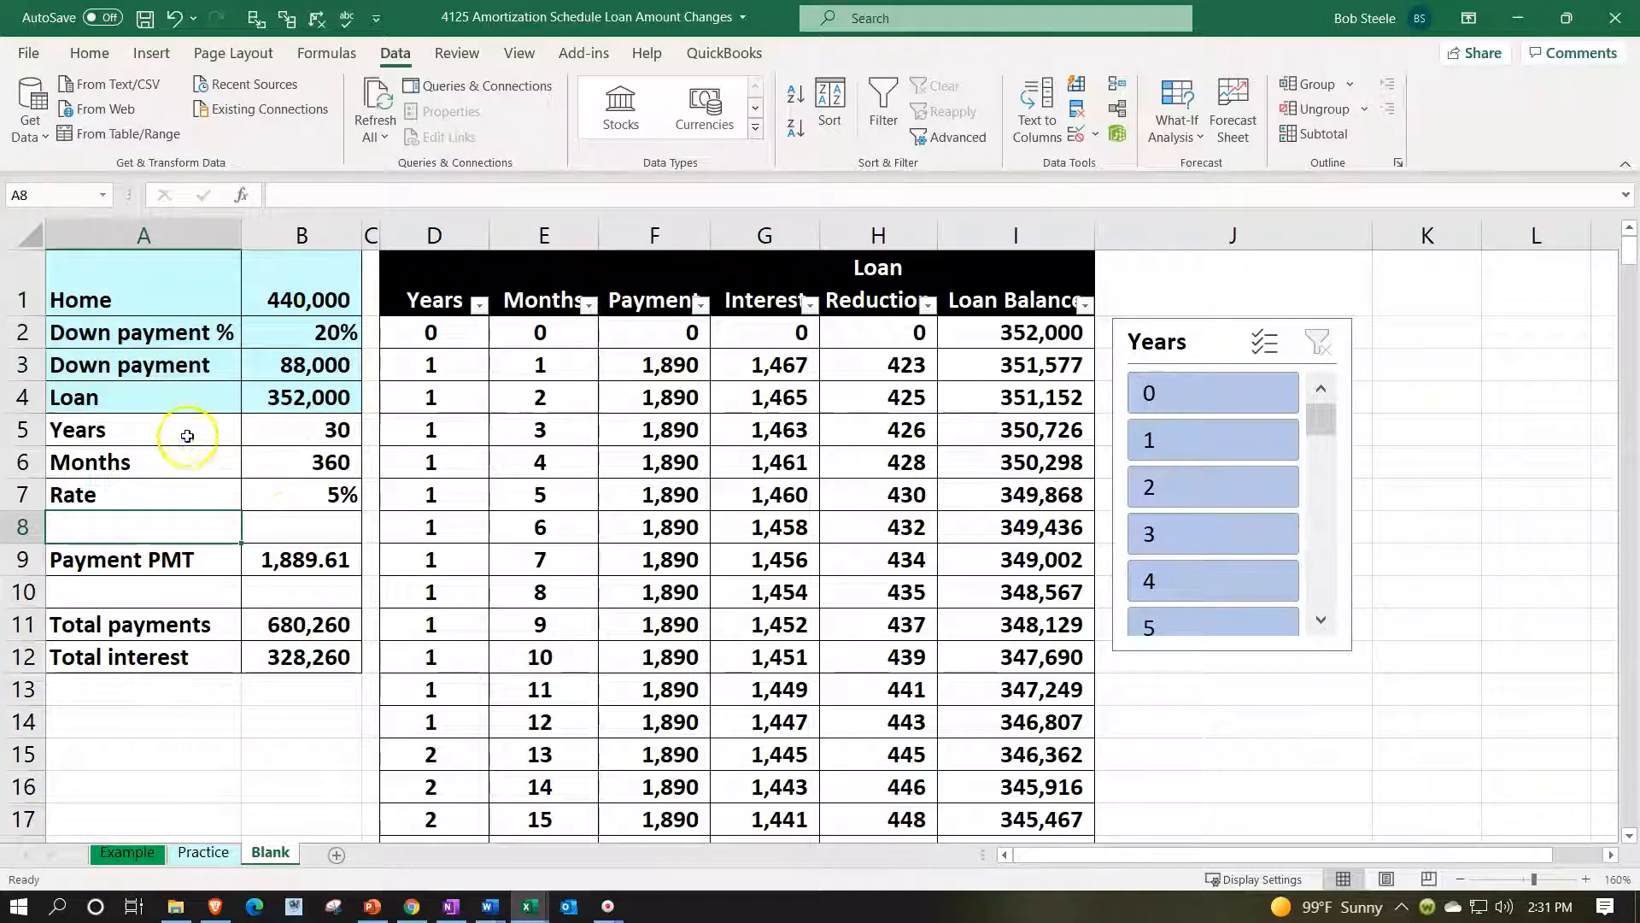
pyautogui.moveTo(182, 399); pyautogui.dragTo(246, 399)
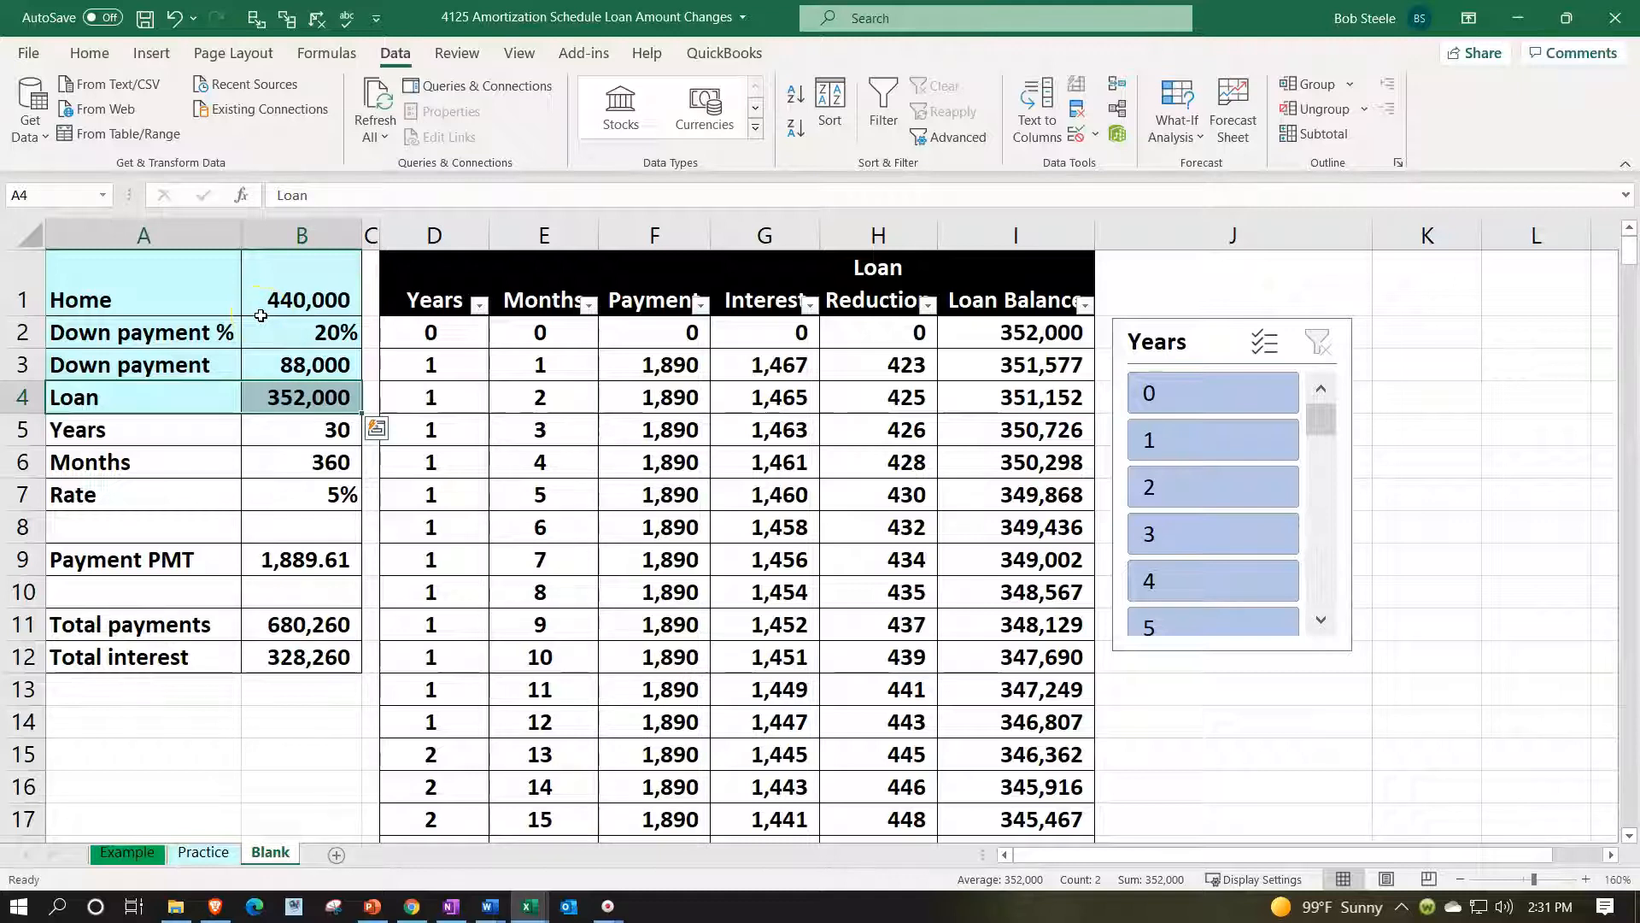
# Review the years, months and rate cells on the Blank sheet and open the rate cell's list of choices
pyautogui.click(286, 437)
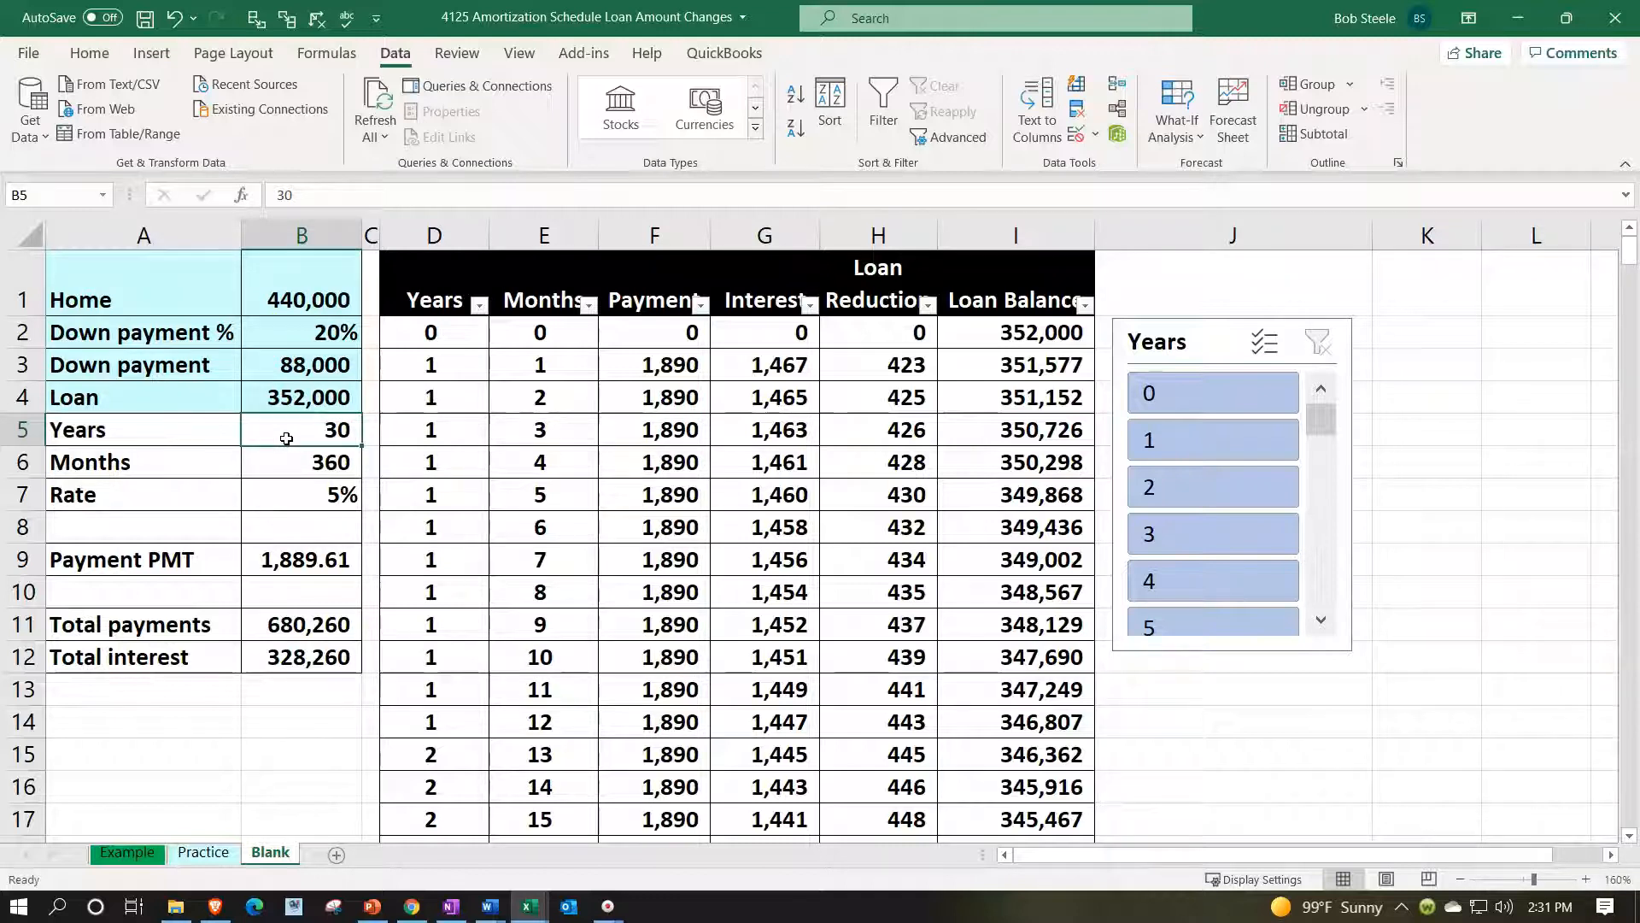
pyautogui.click(285, 458)
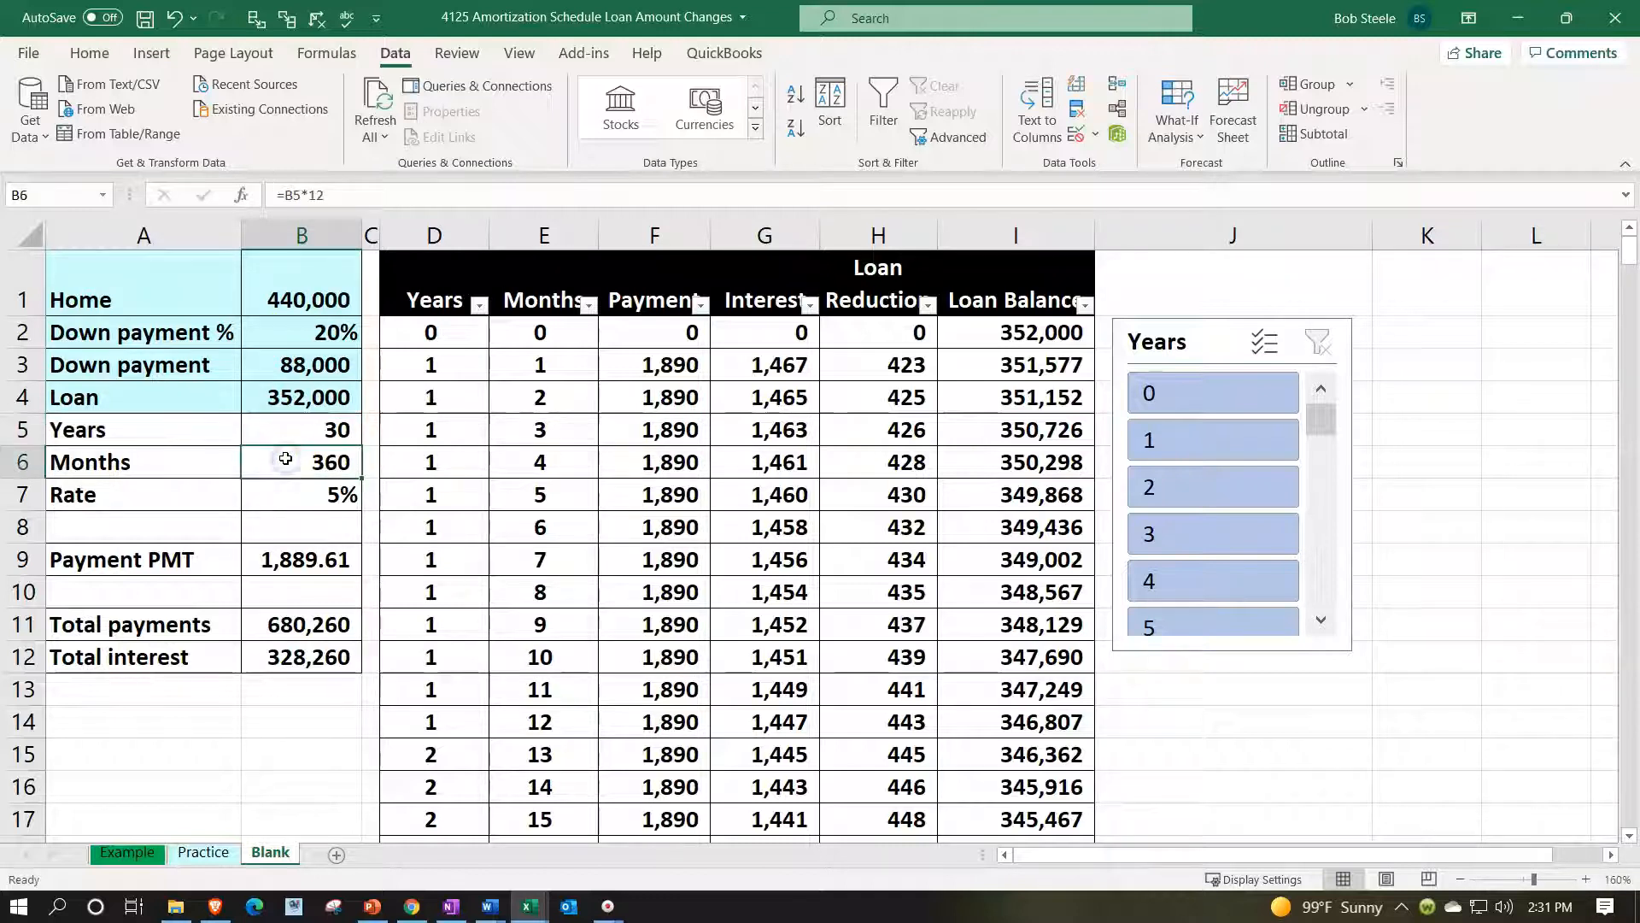
pyautogui.click(279, 493)
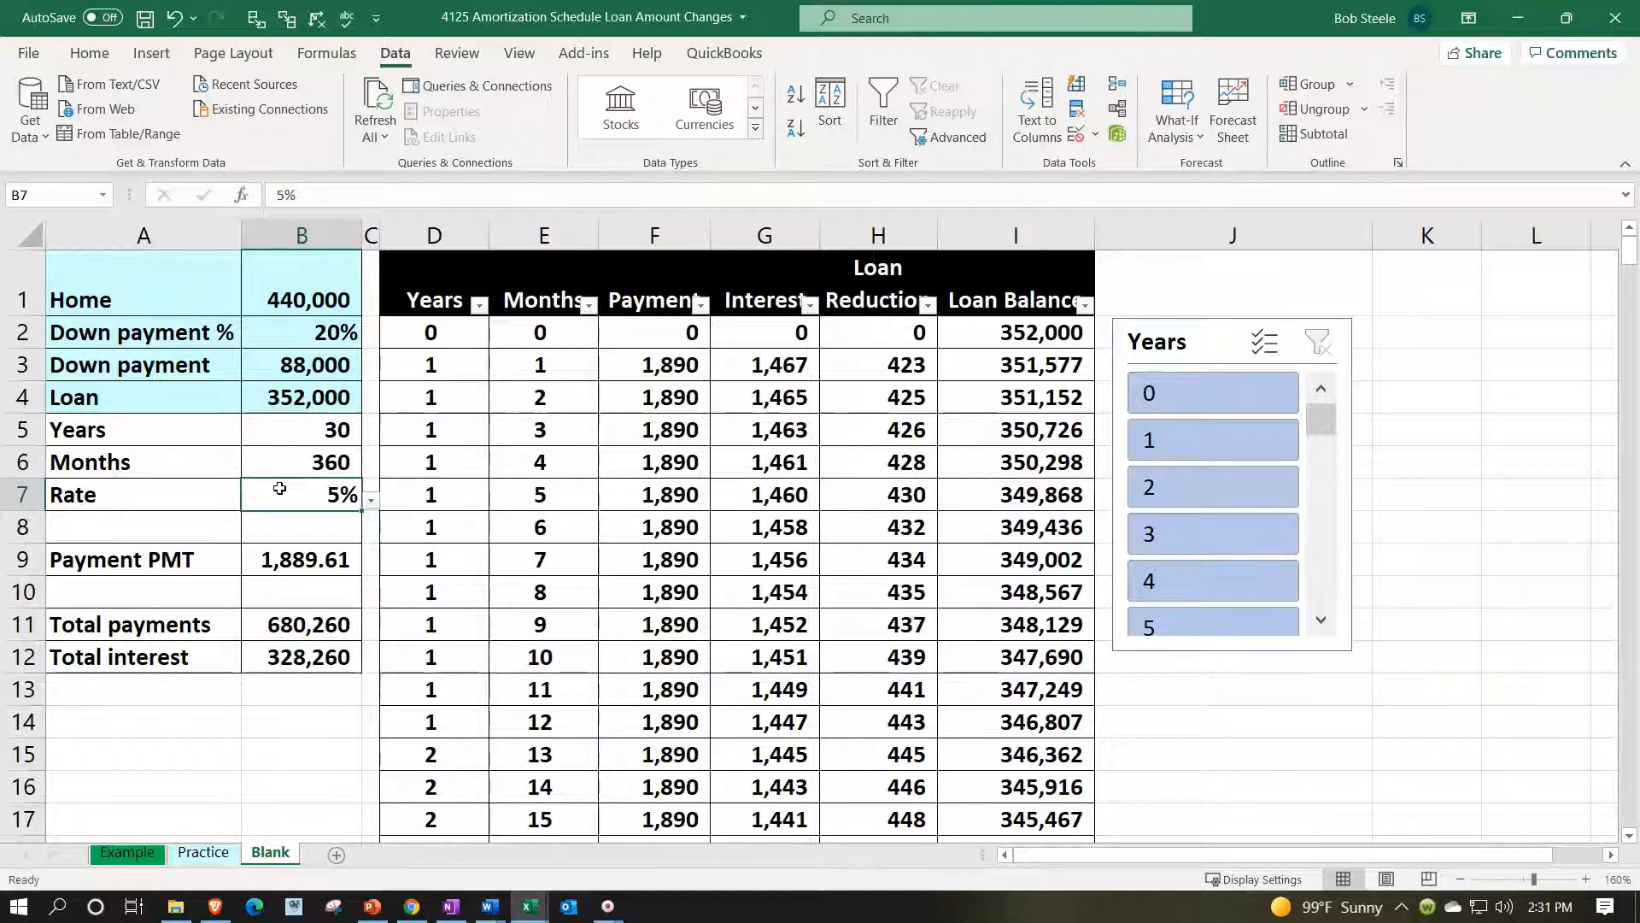
pyautogui.click(372, 501)
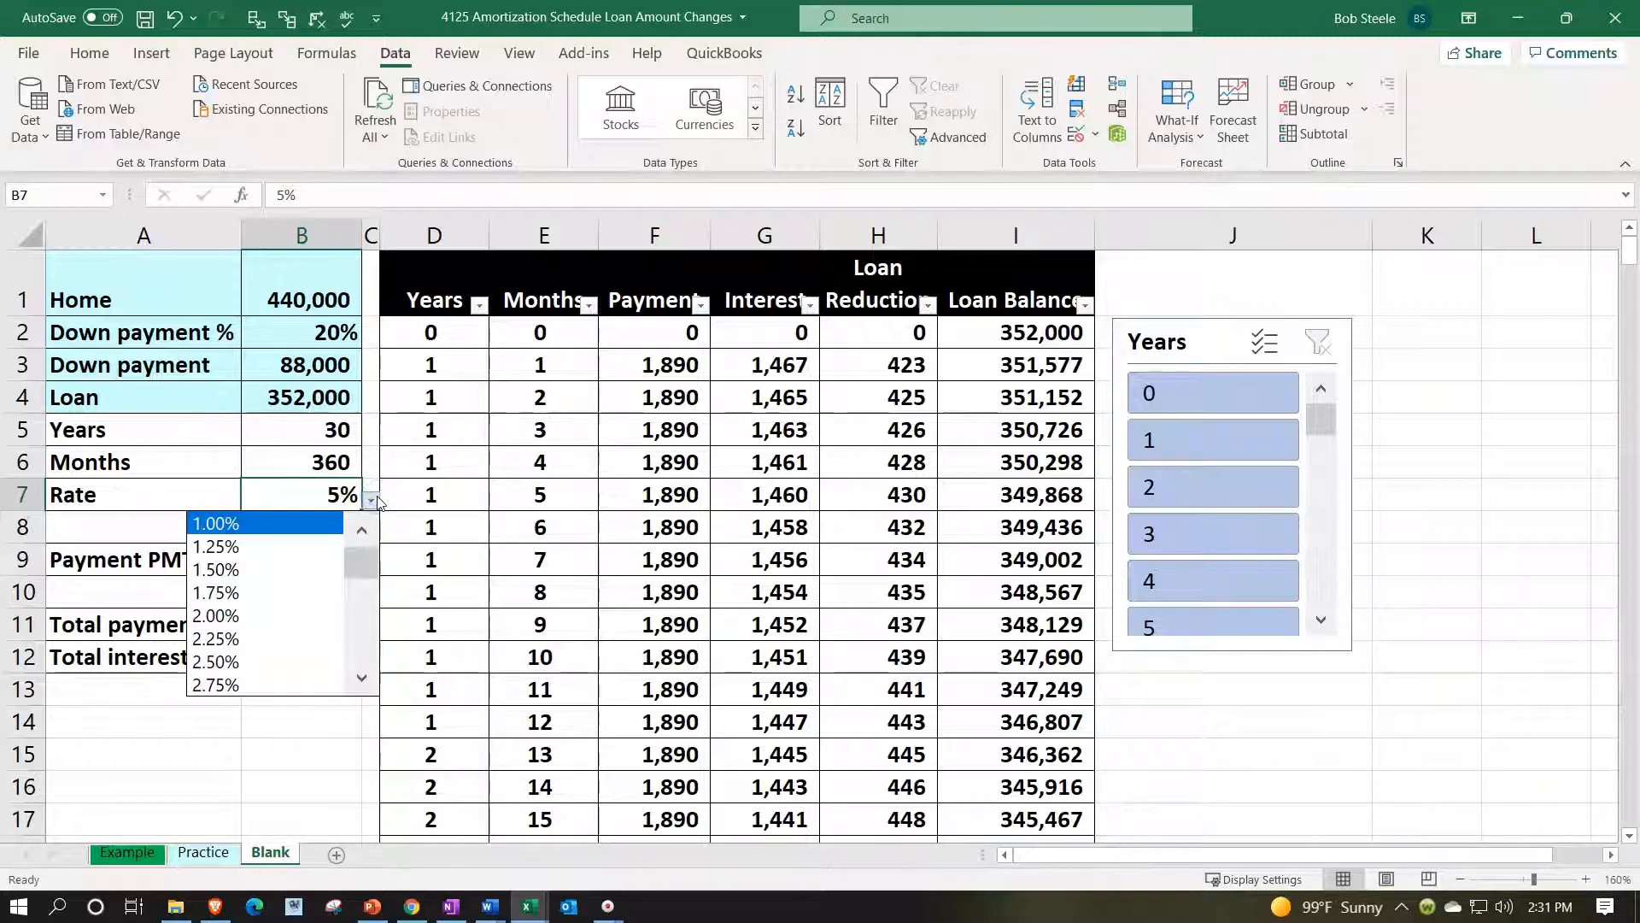
# Review the payment row, the Rate and PMT table below it, and the amortization schedule's payment formula on the Blank sheet
pyautogui.click(376, 501)
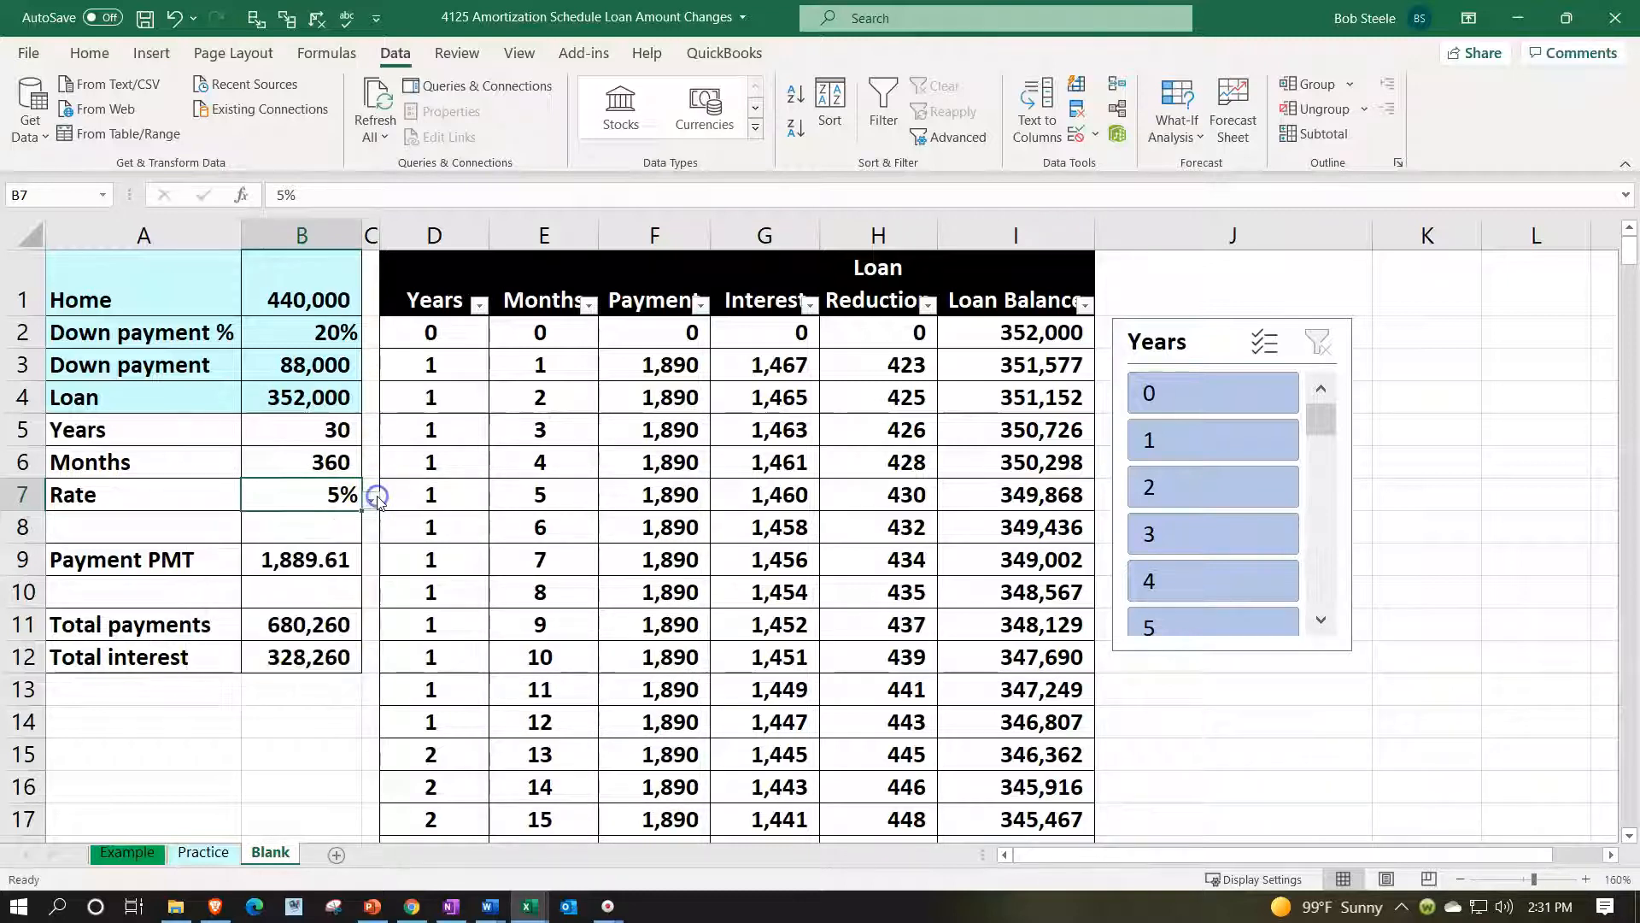
pyautogui.click(345, 636)
pyautogui.moveTo(214, 560); pyautogui.dragTo(253, 555)
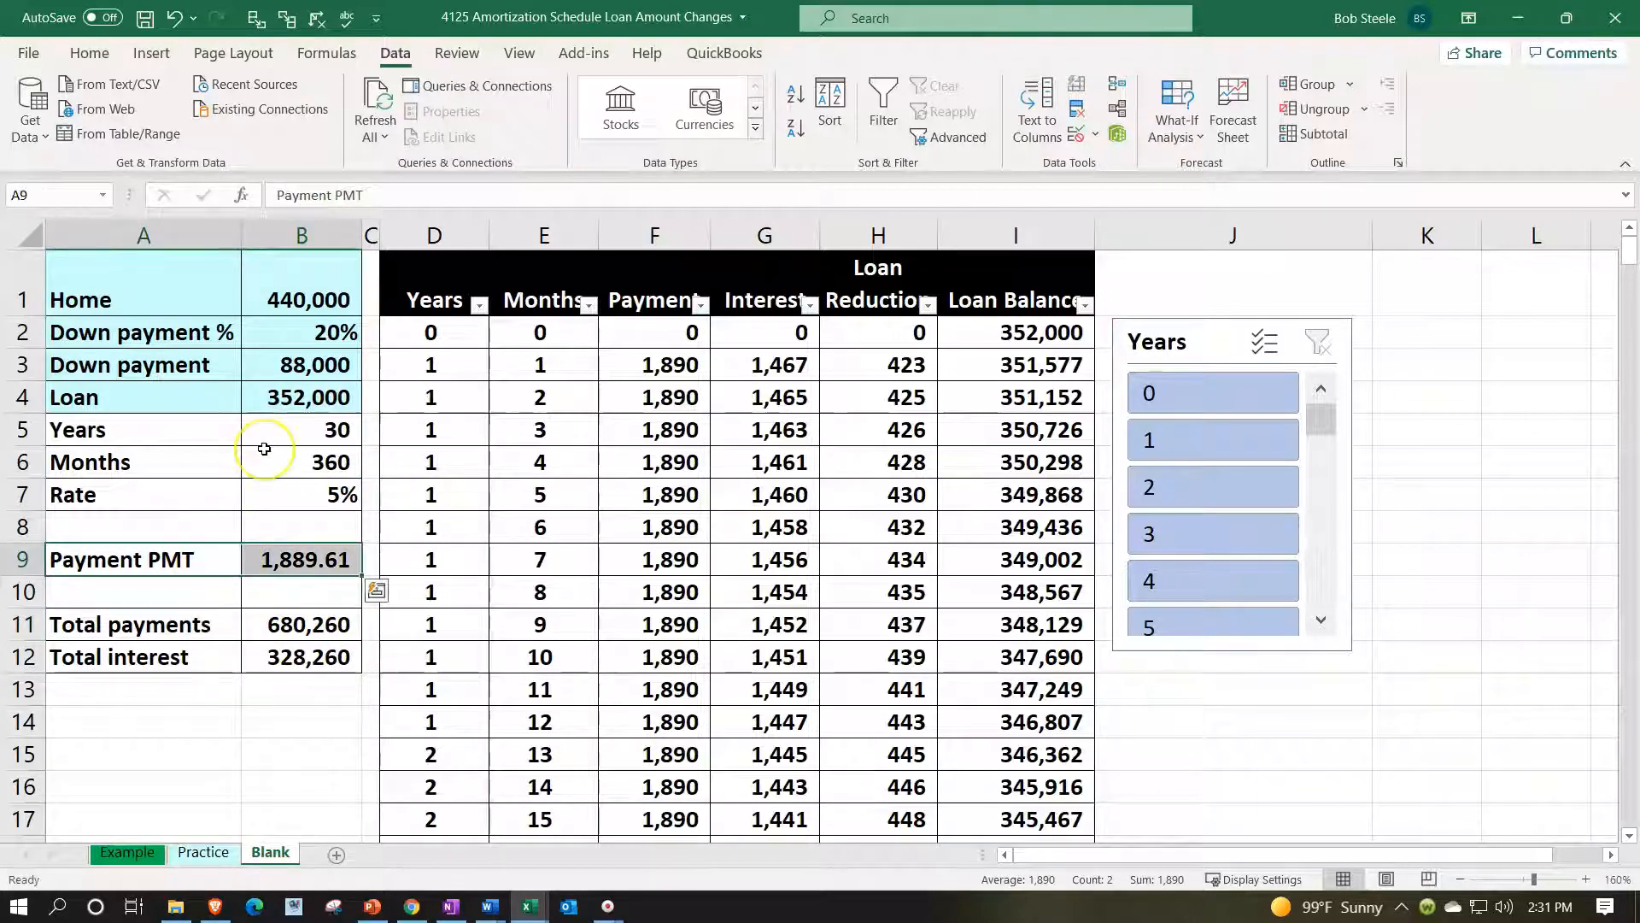
pyautogui.scroll(-9, 264, 449)
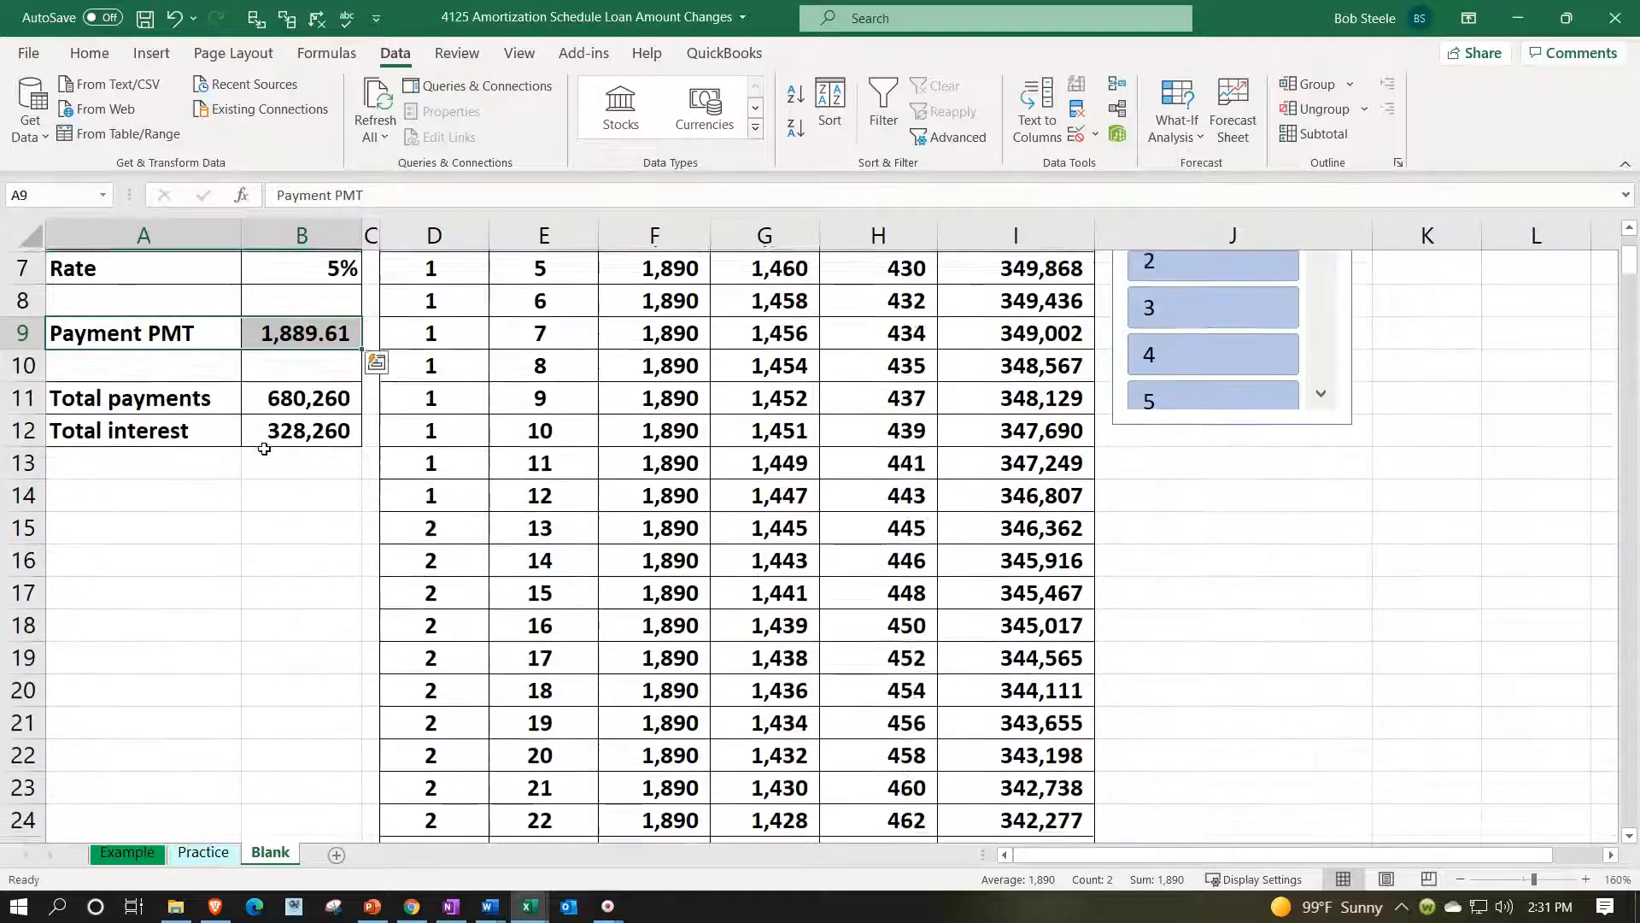
pyautogui.scroll(-3, 264, 450)
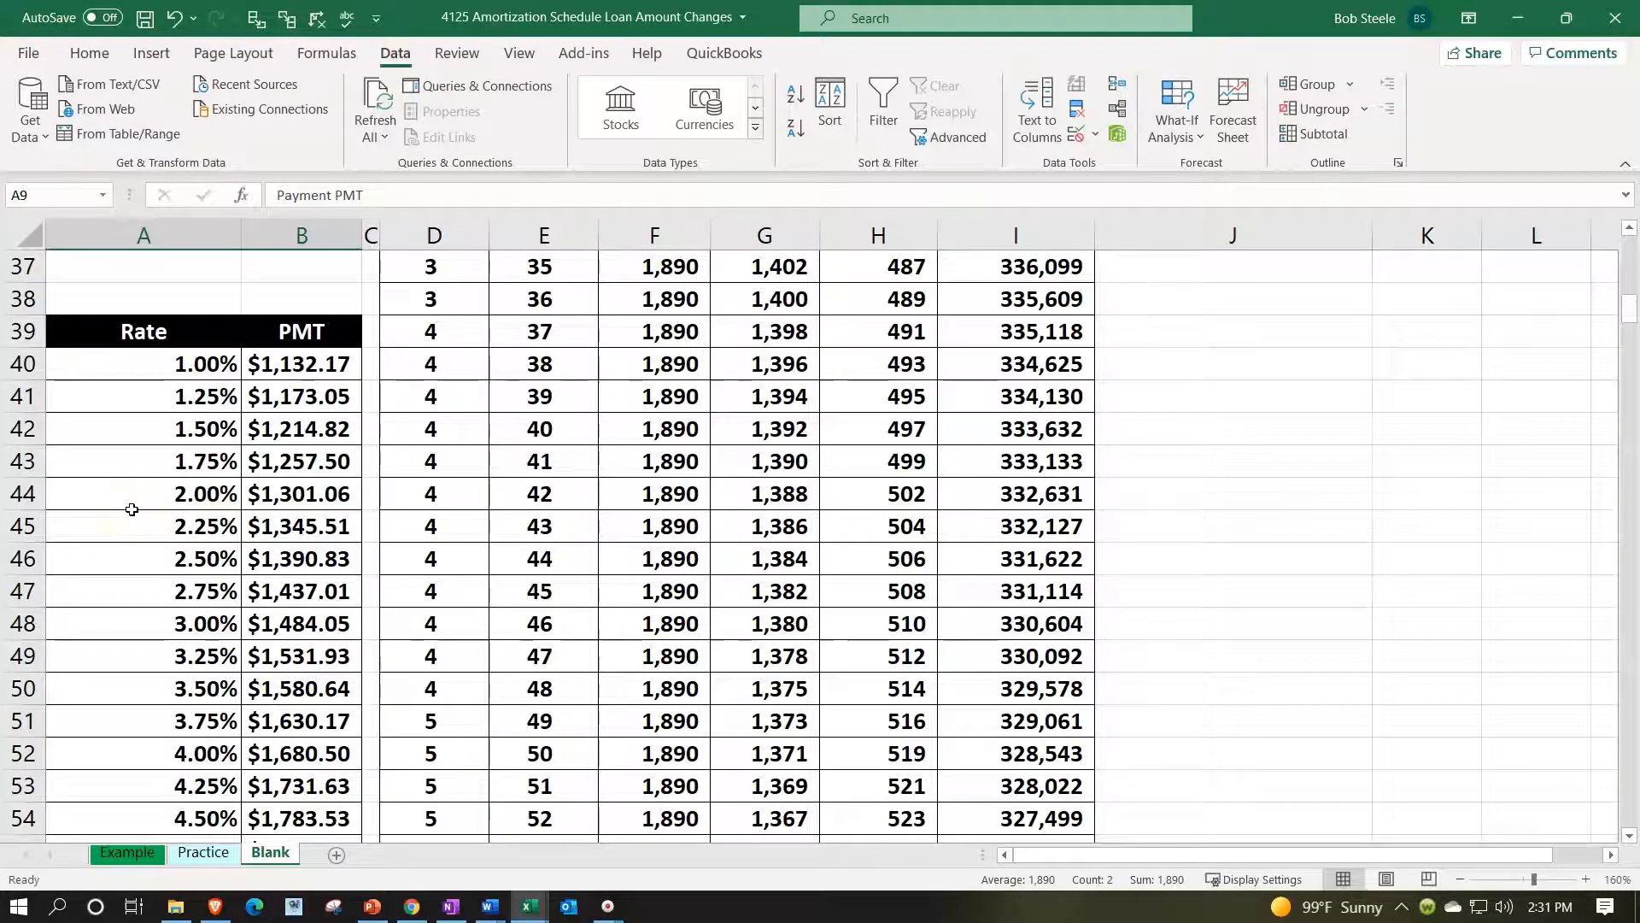
pyautogui.scroll(11, 131, 510)
pyautogui.click(615, 499)
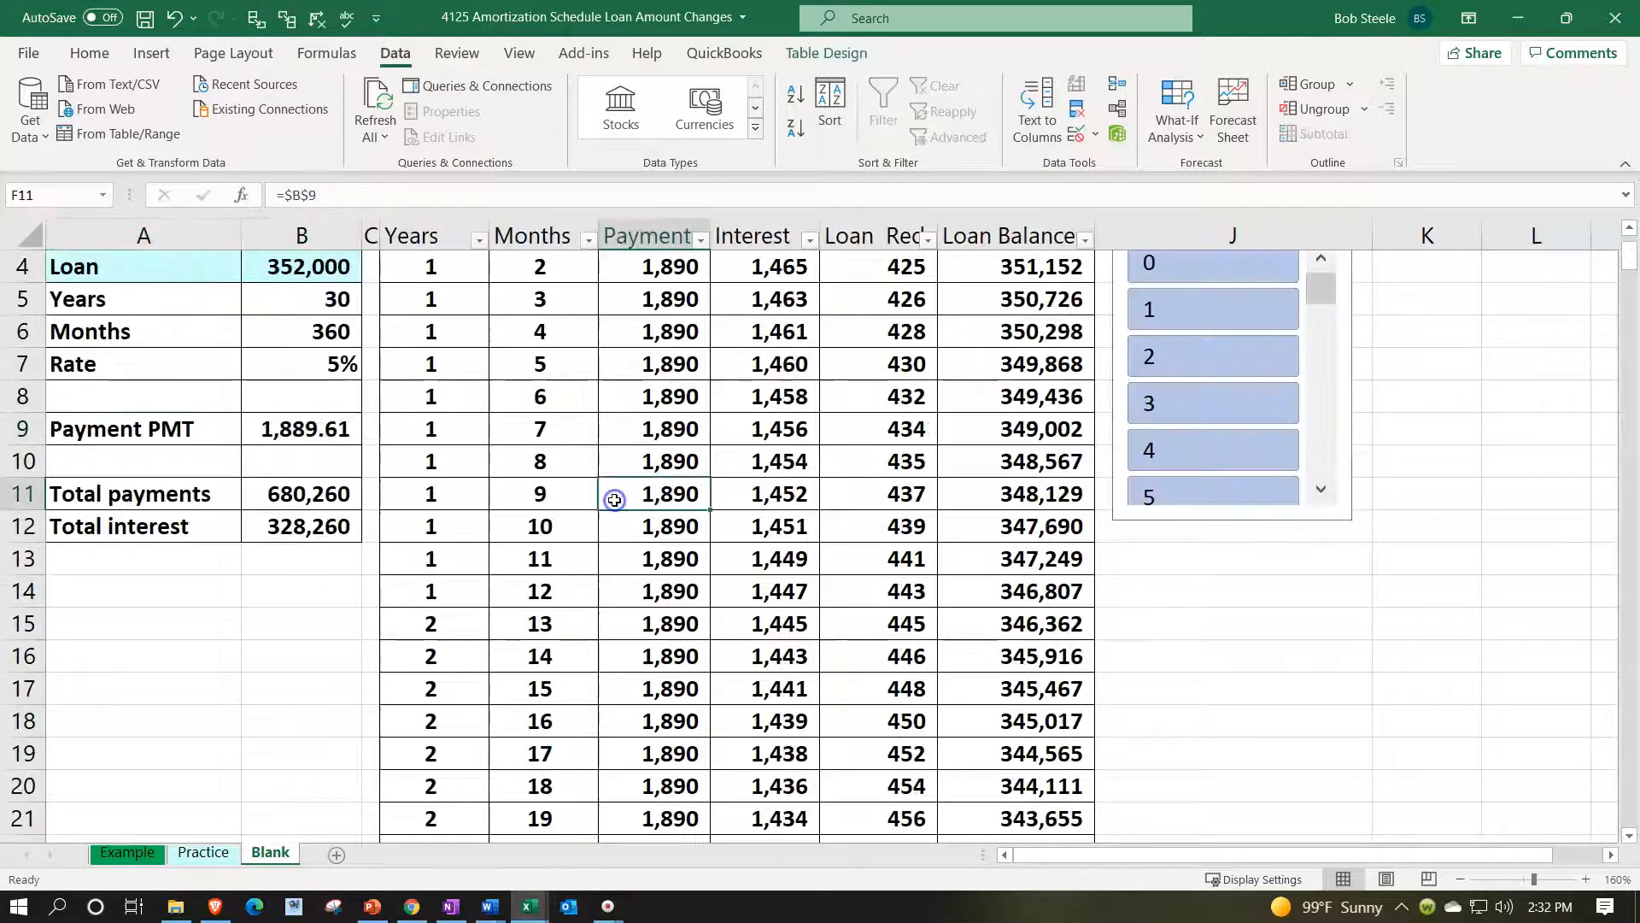
pyautogui.scroll(1, 422, 496)
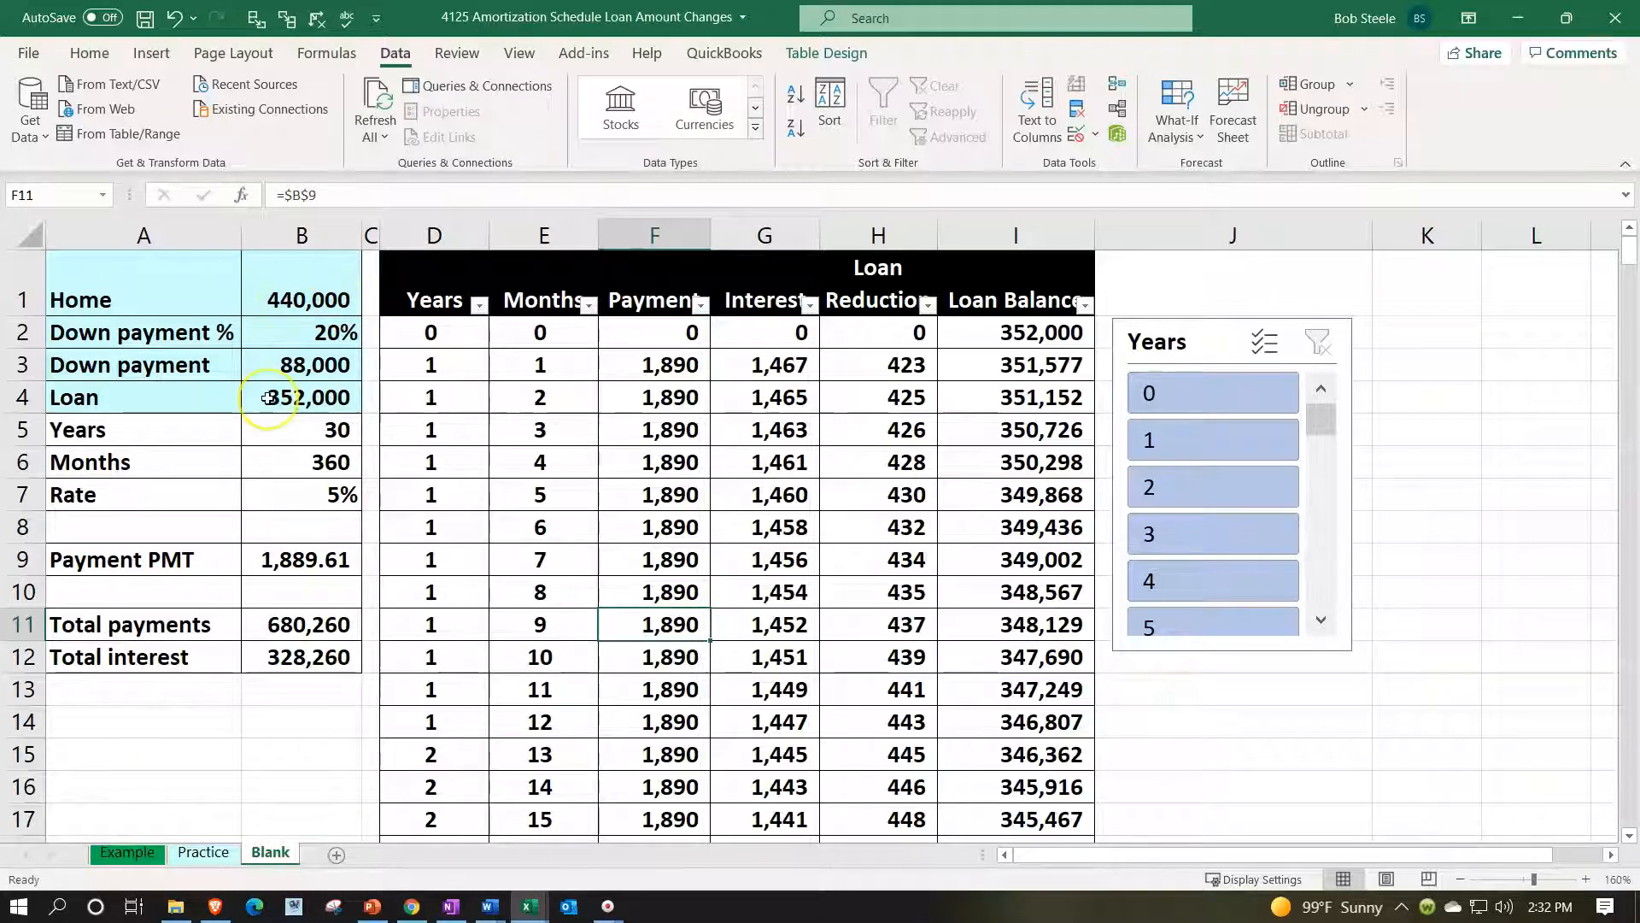
# Check the home price cell and the rate cell's list of choices without changing either
pyautogui.click(182, 727)
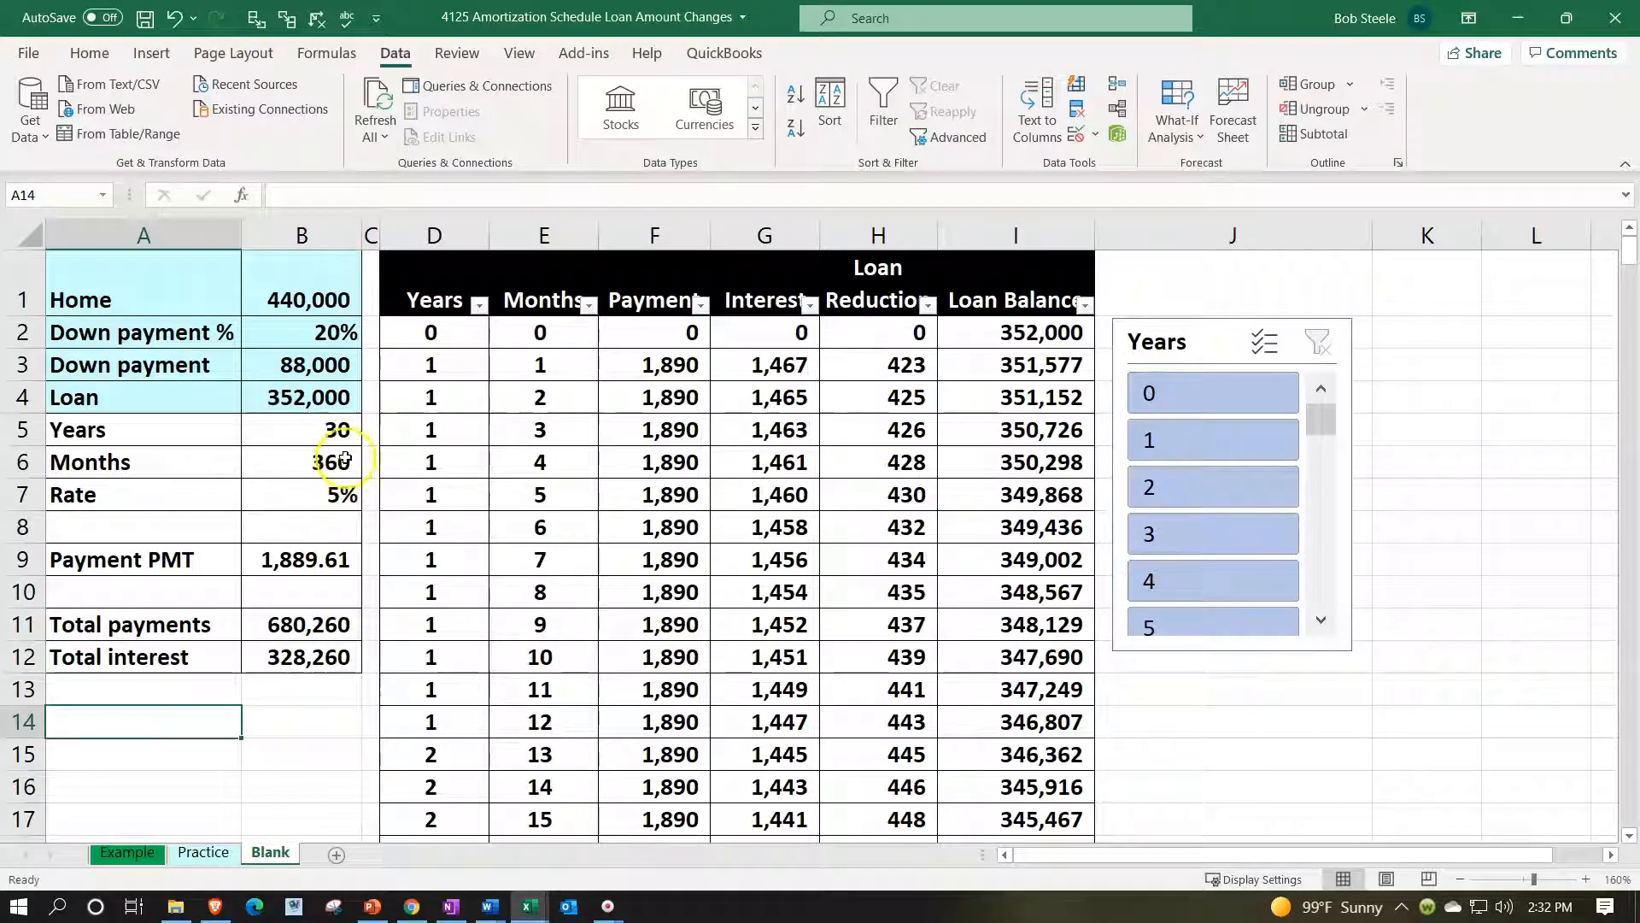
pyautogui.click(325, 294)
pyautogui.click(350, 494)
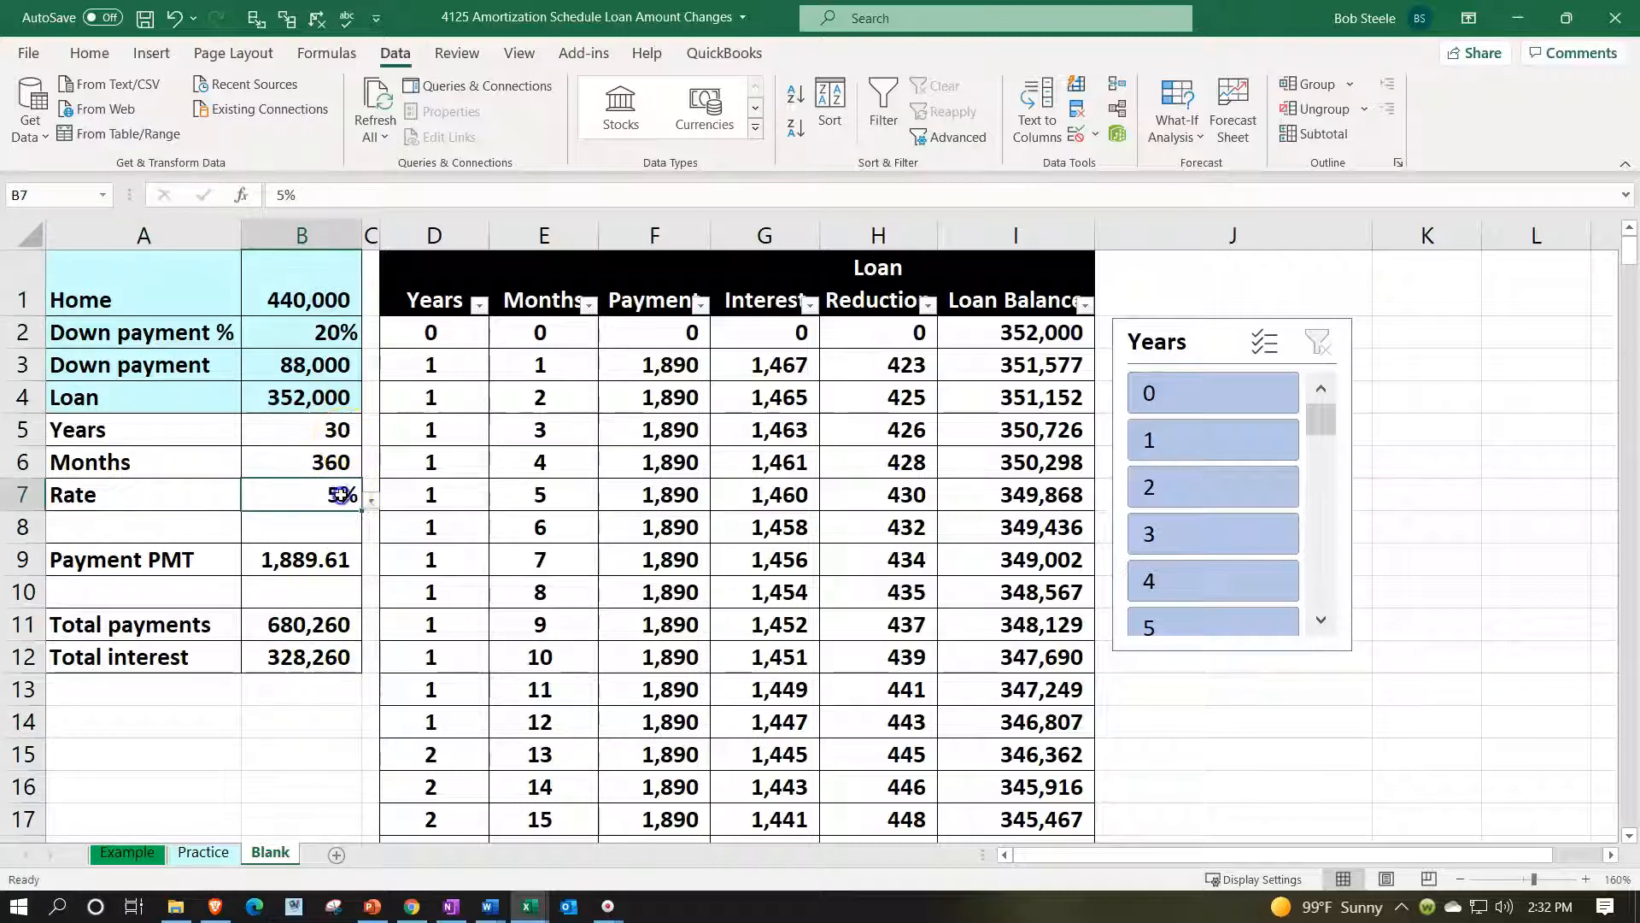
pyautogui.click(372, 503)
pyautogui.click(372, 503)
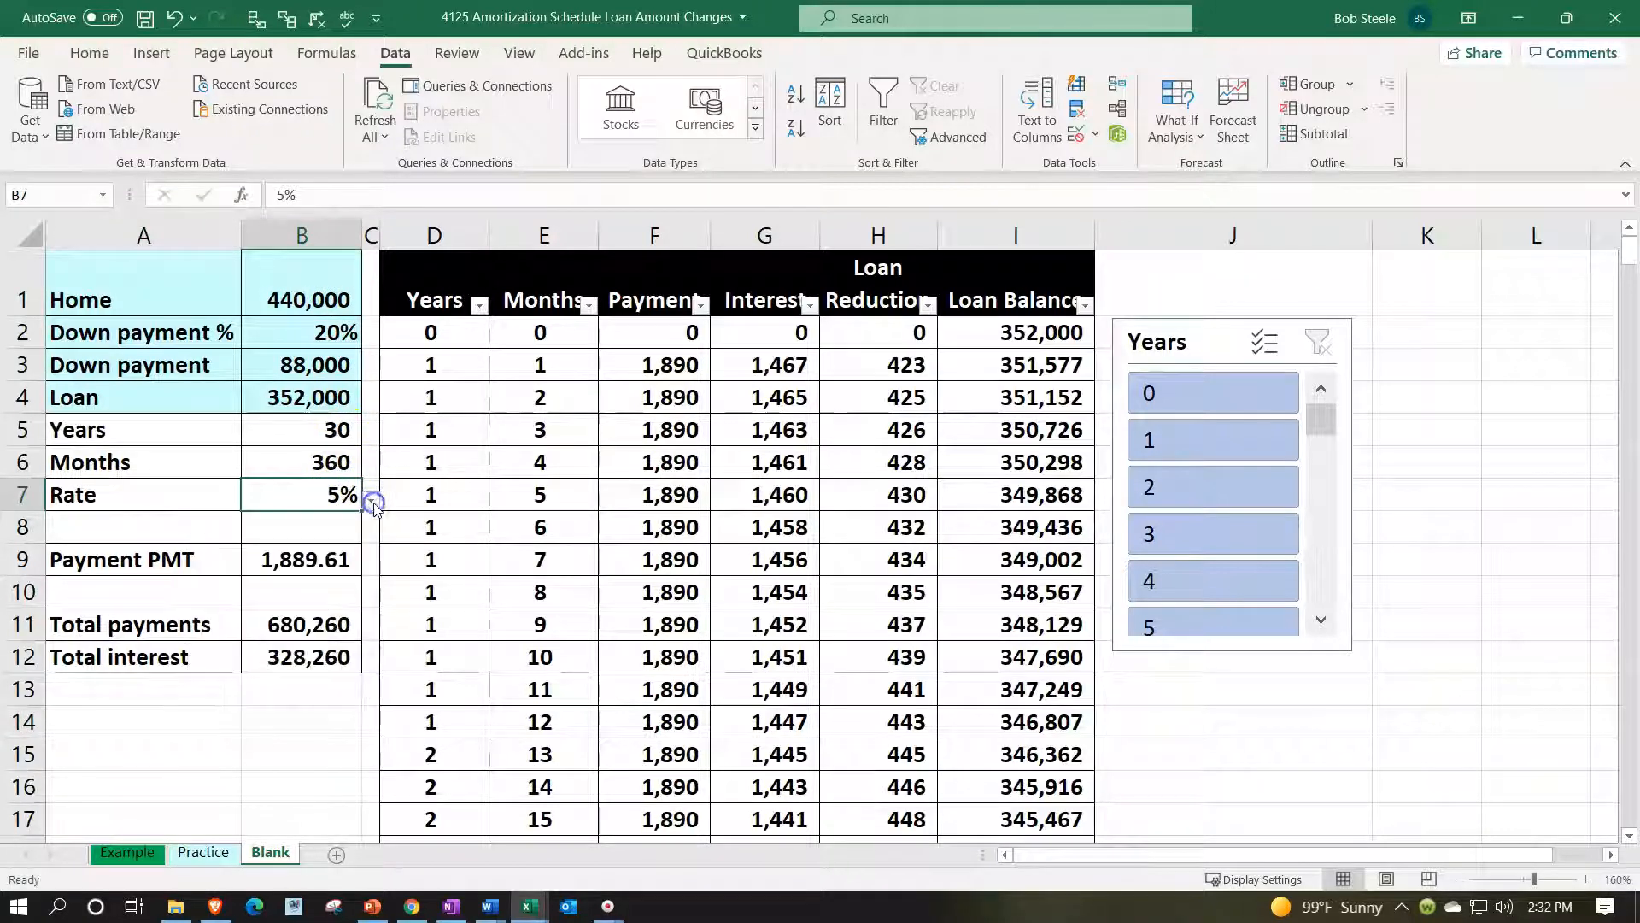
pyautogui.click(219, 510)
# Enter the table headers Home Cost in A14 and PMT in B14
pyautogui.click(134, 722)
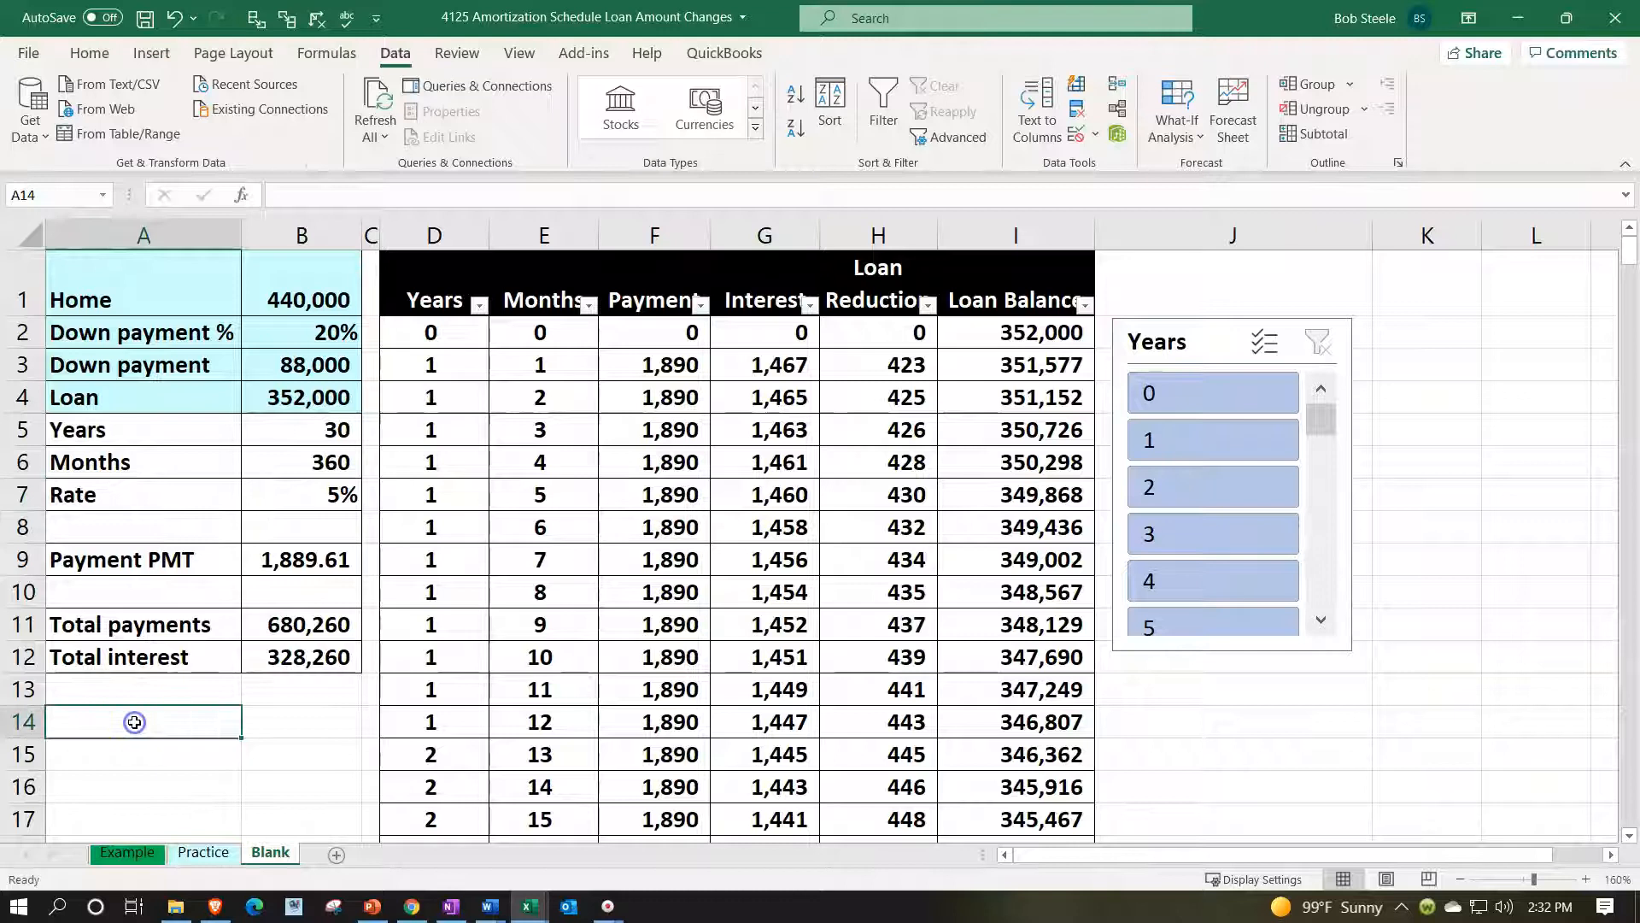
pyautogui.write('Ho')
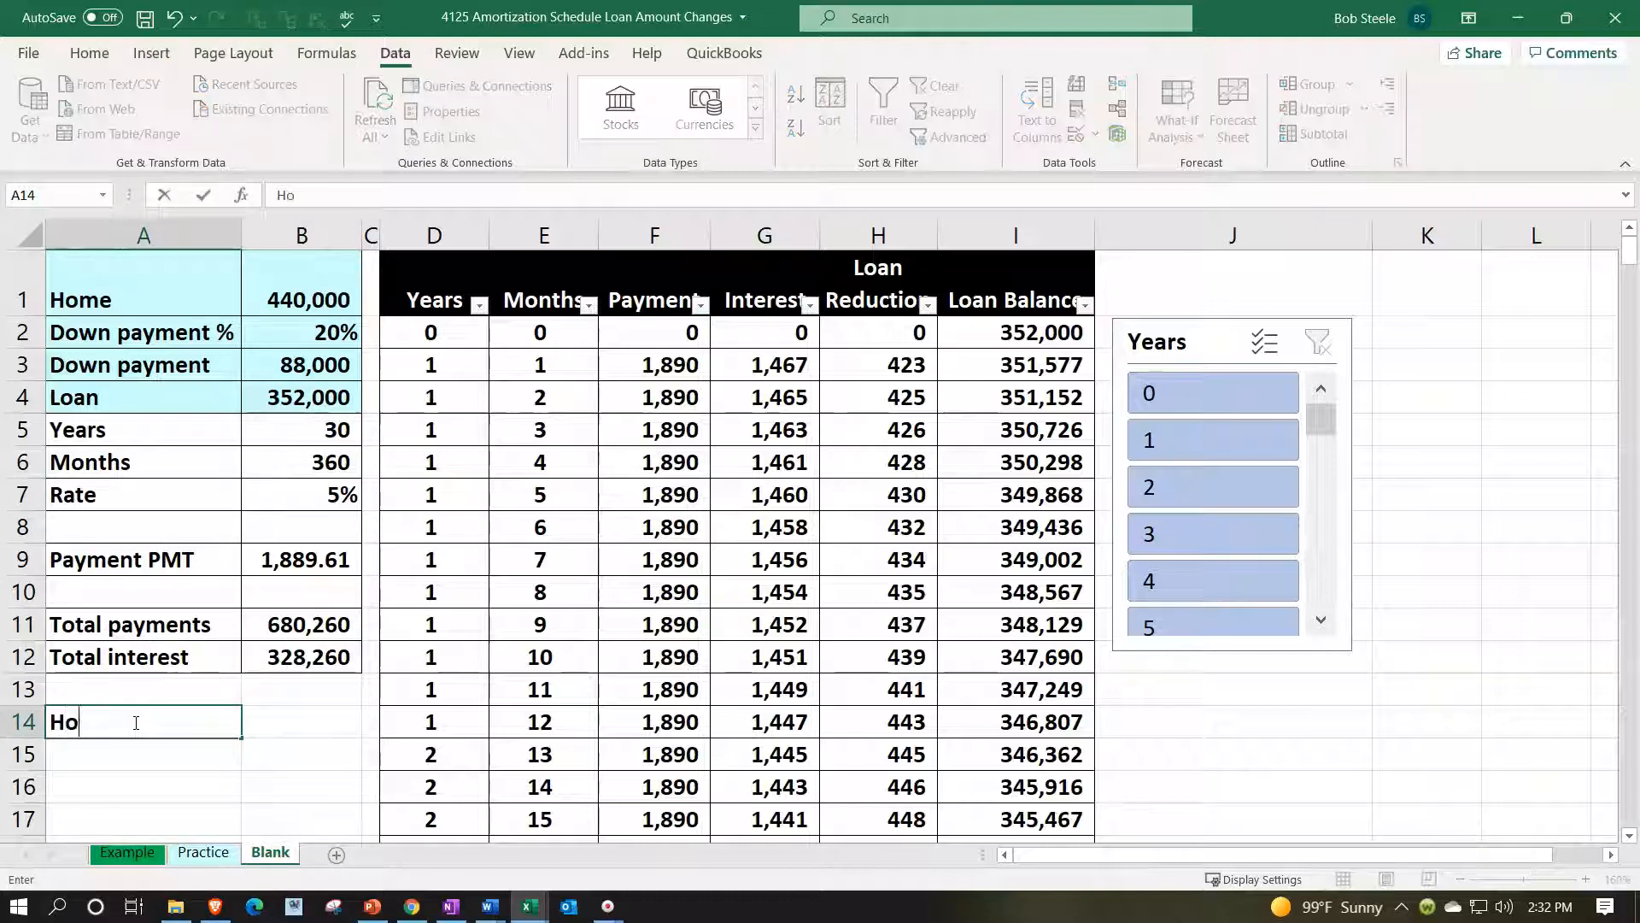
pyautogui.write('me Cost')
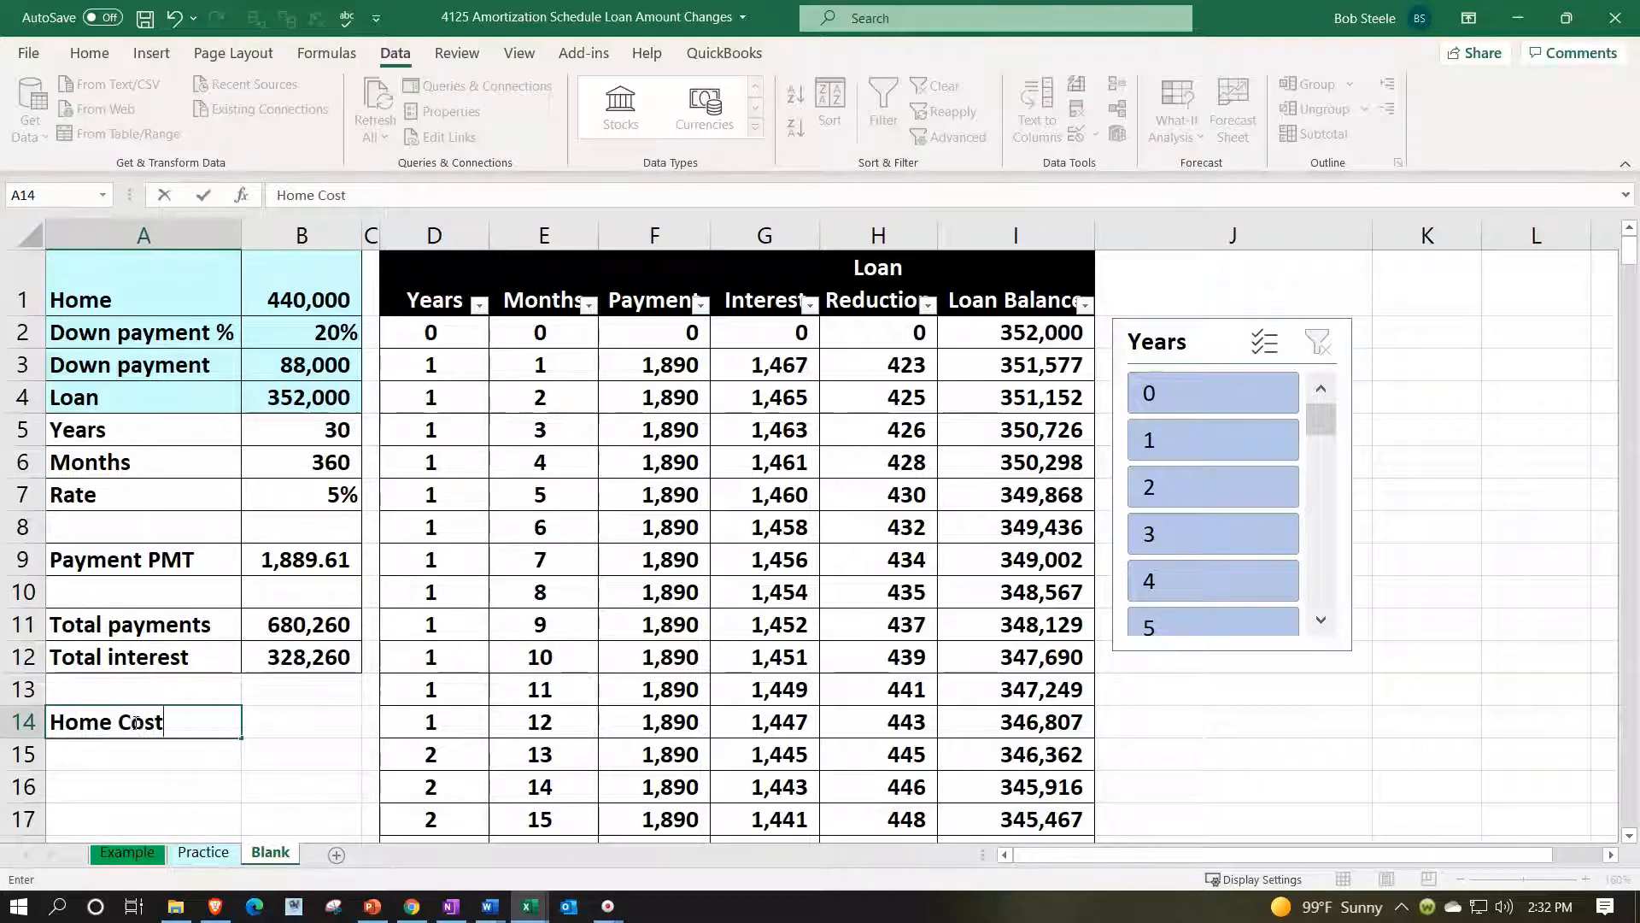
pyautogui.press('Tab')
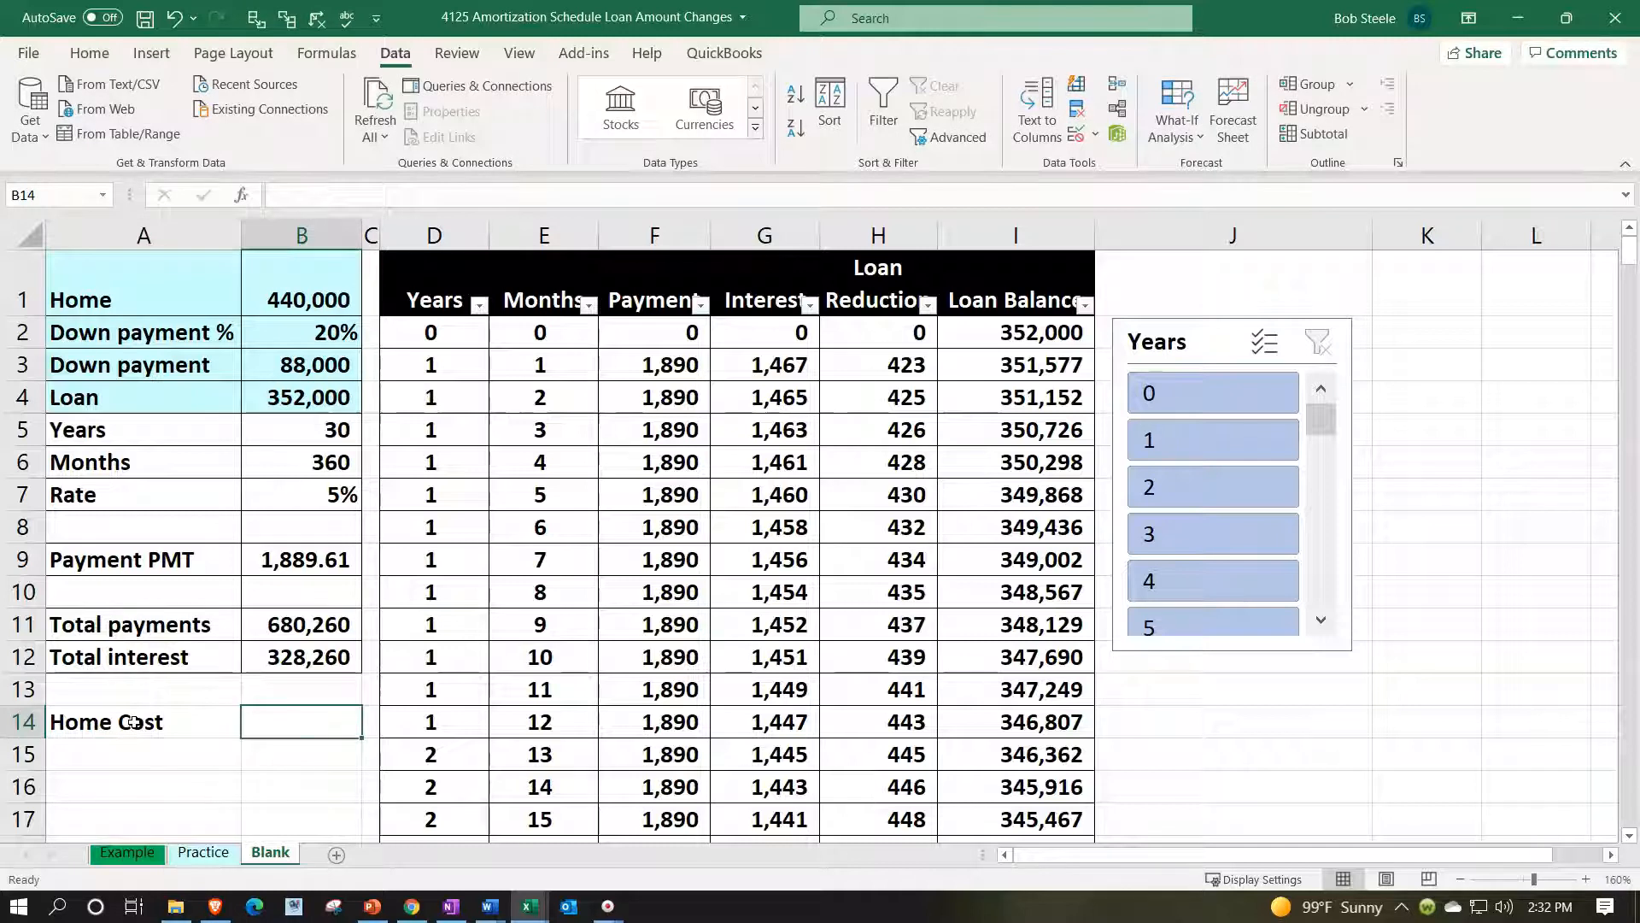
pyautogui.write('PMT')
pyautogui.press('Return')
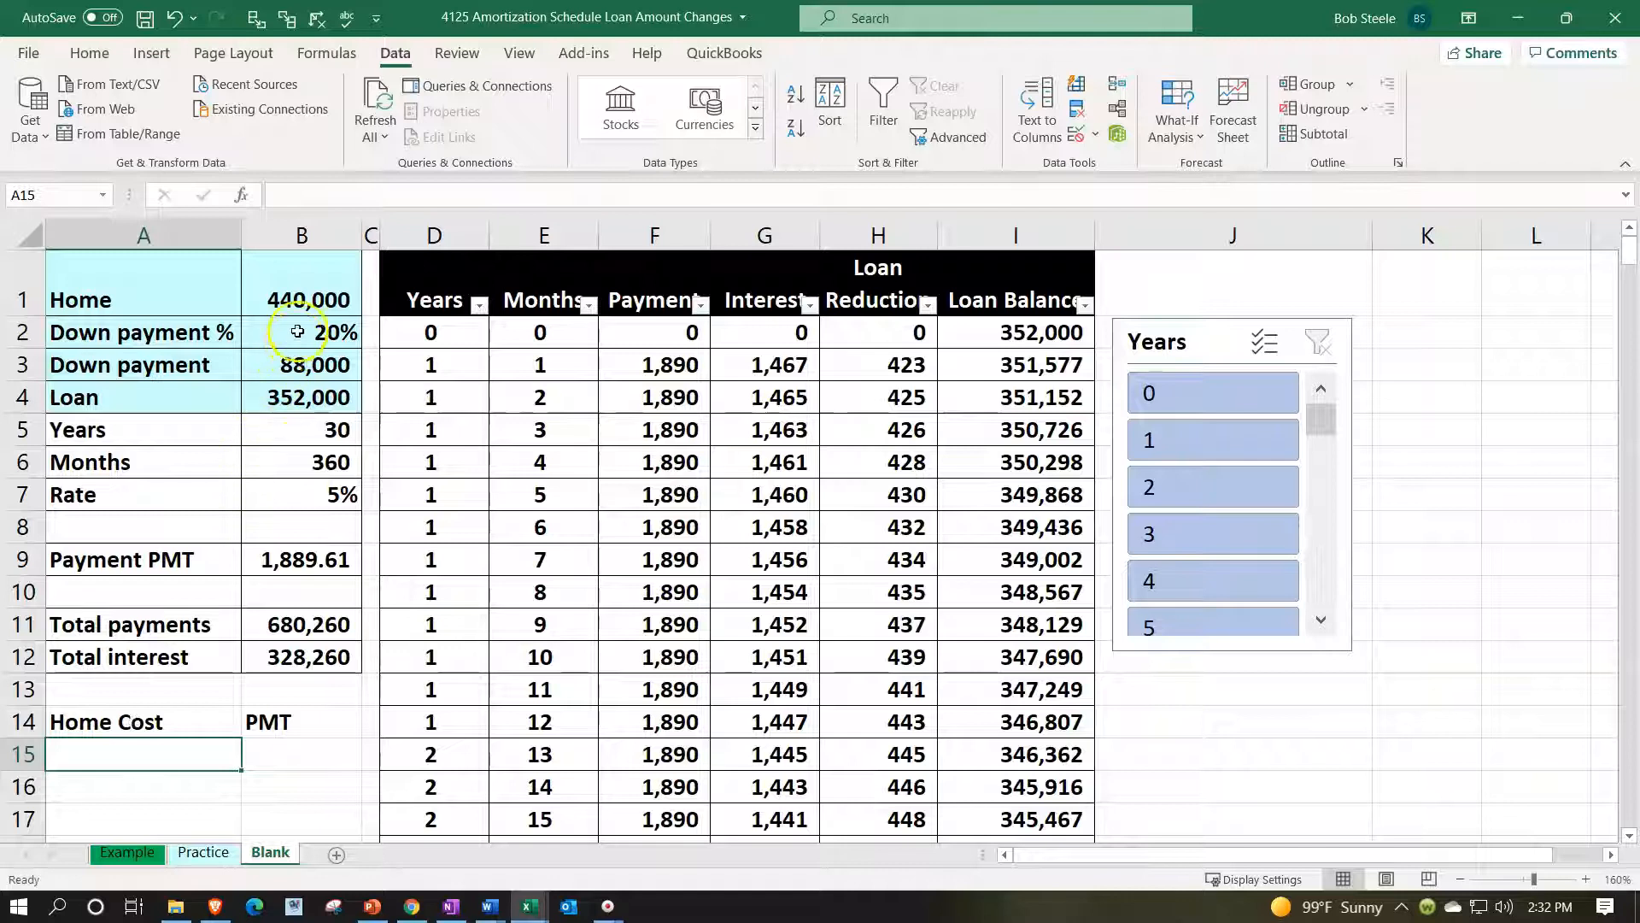
# Format the Home Cost and PMT headers with black fill, white font and centered alignment
pyautogui.click(309, 297)
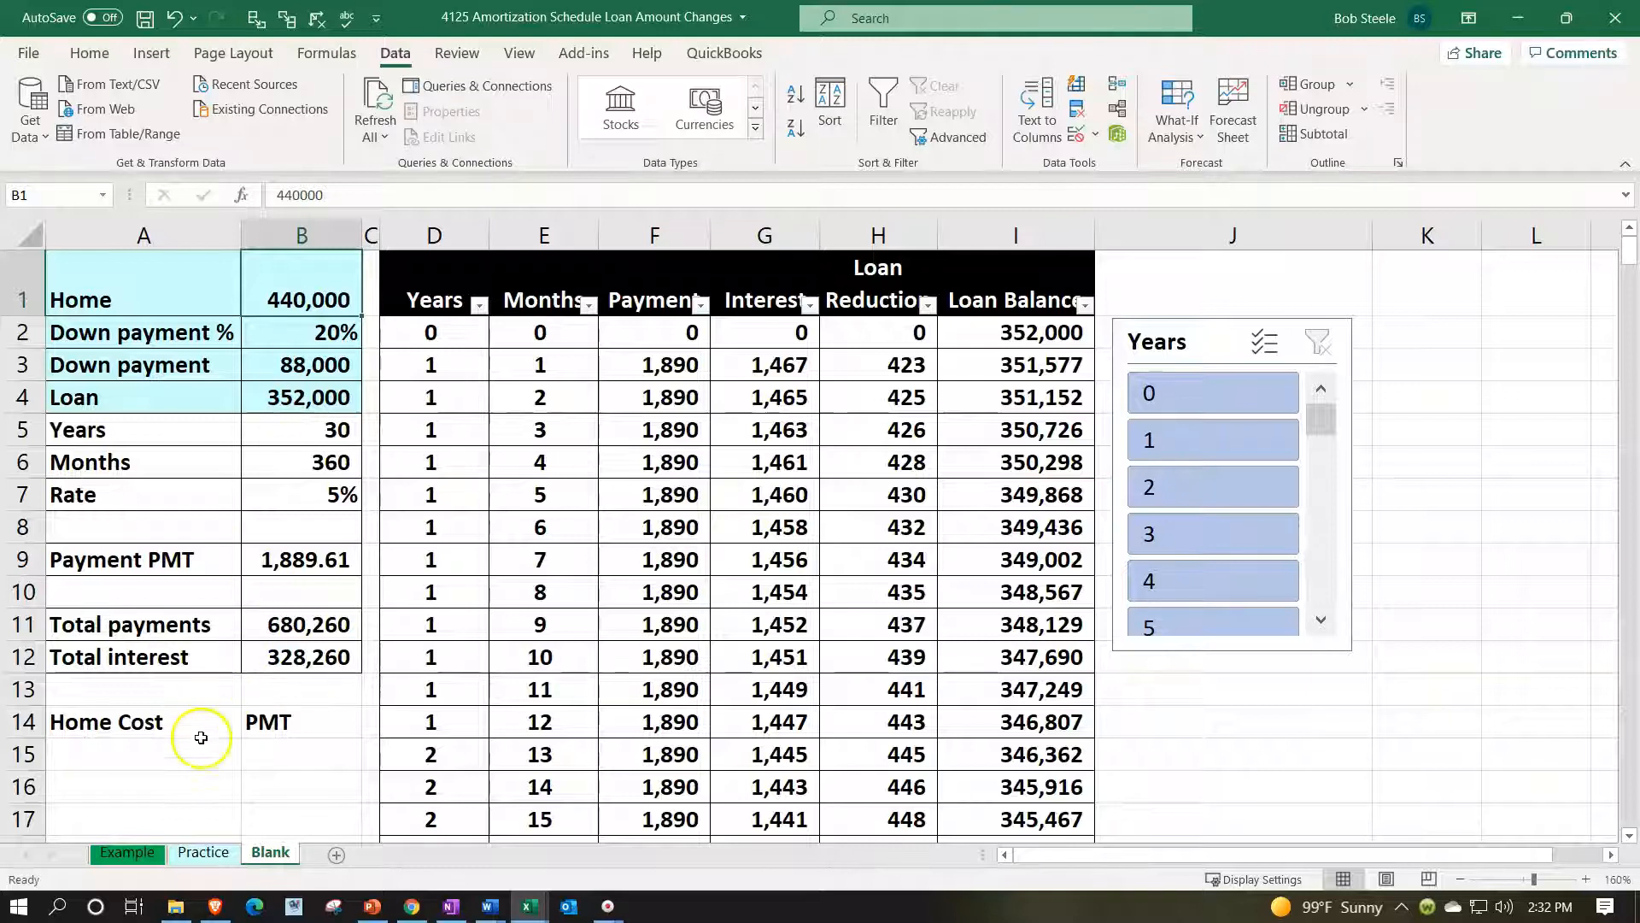
pyautogui.moveTo(201, 728); pyautogui.dragTo(261, 728)
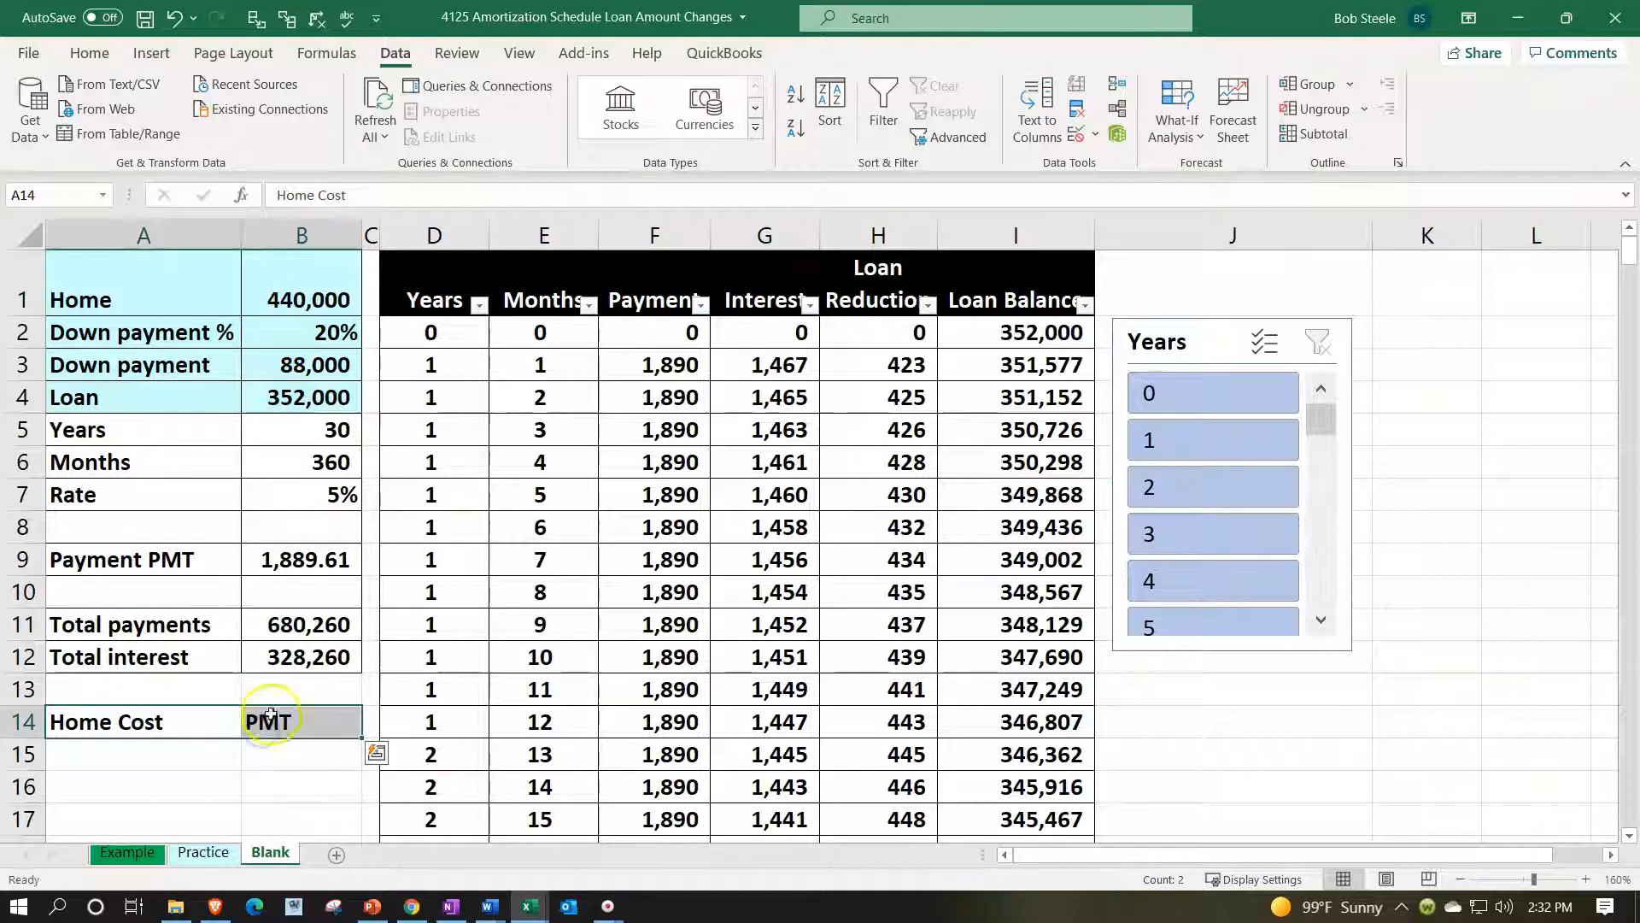
pyautogui.click(93, 56)
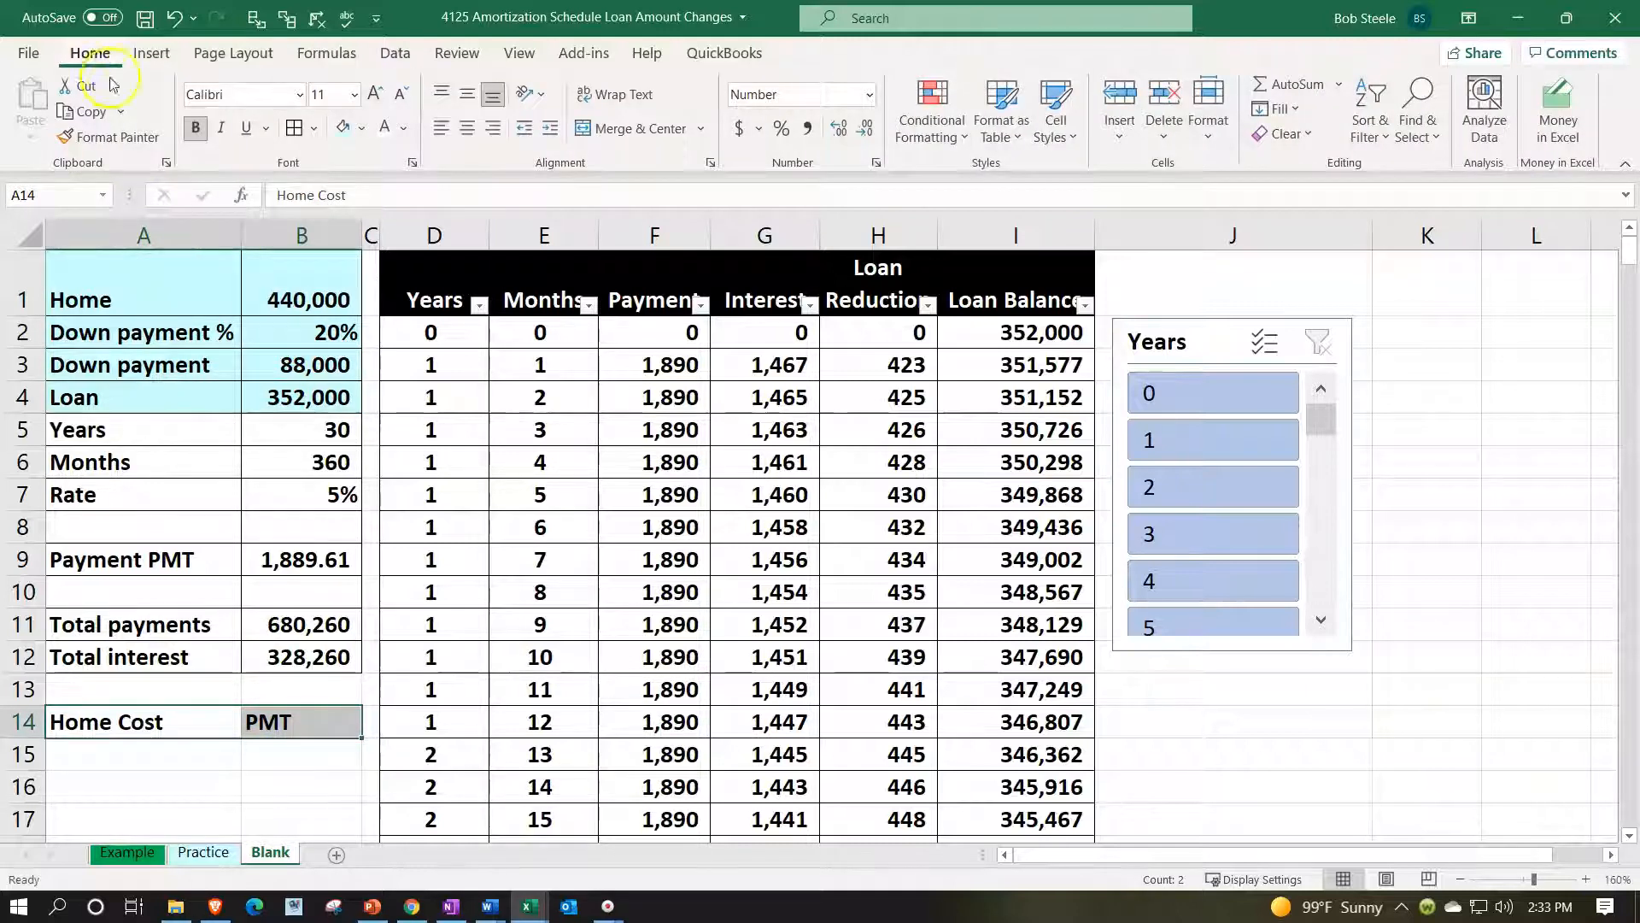
pyautogui.click(361, 129)
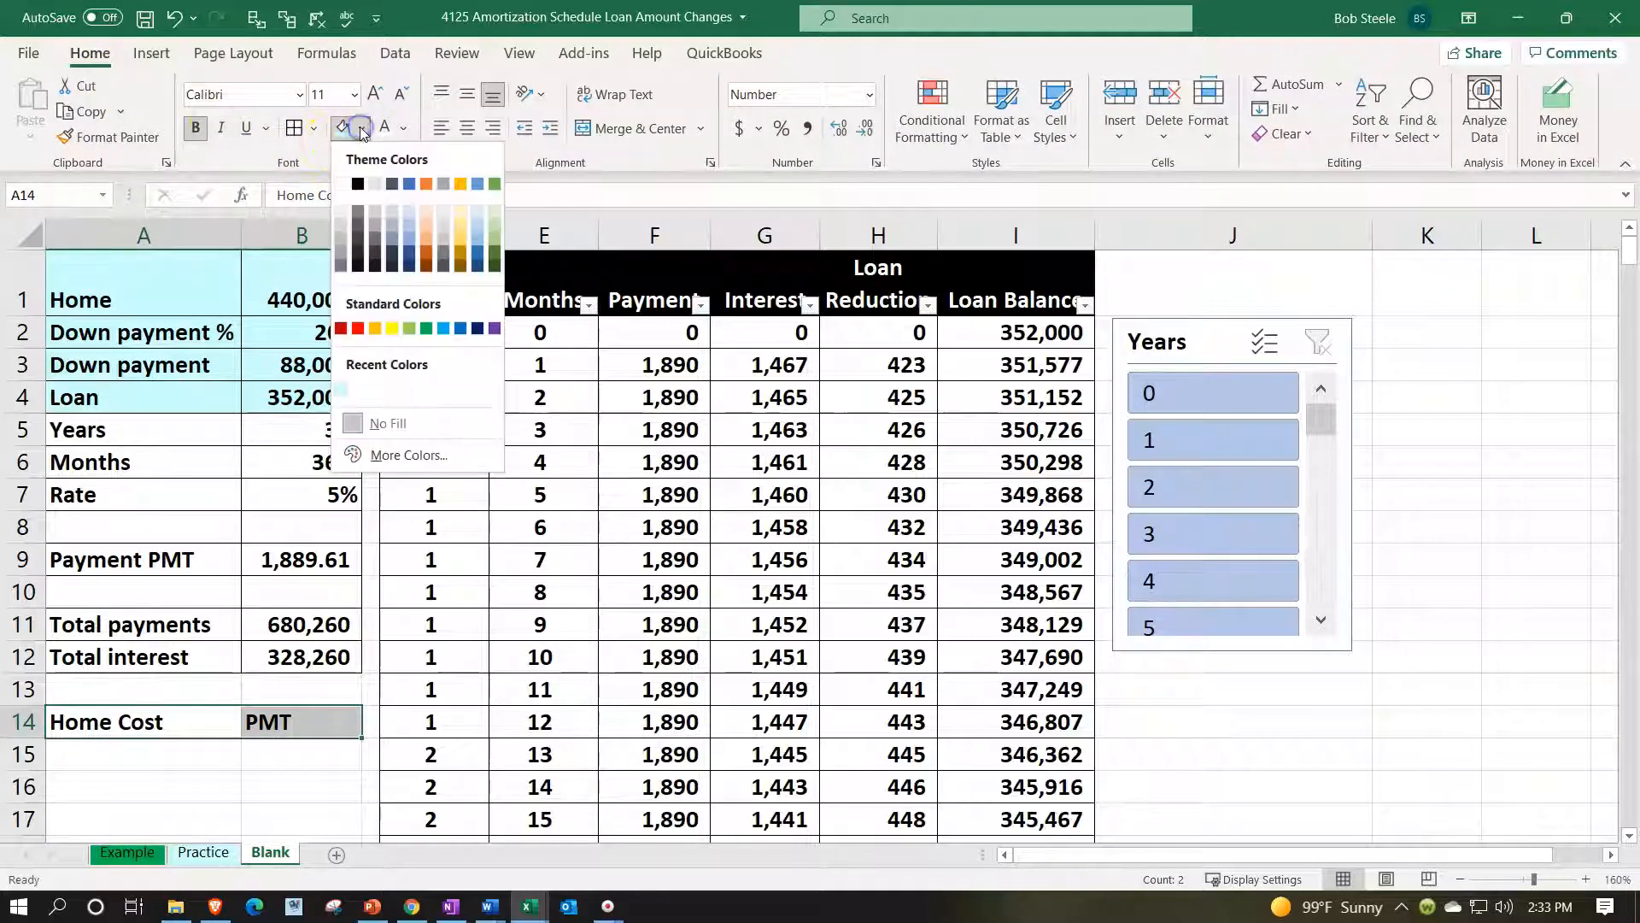
pyautogui.click(358, 179)
pyautogui.click(386, 128)
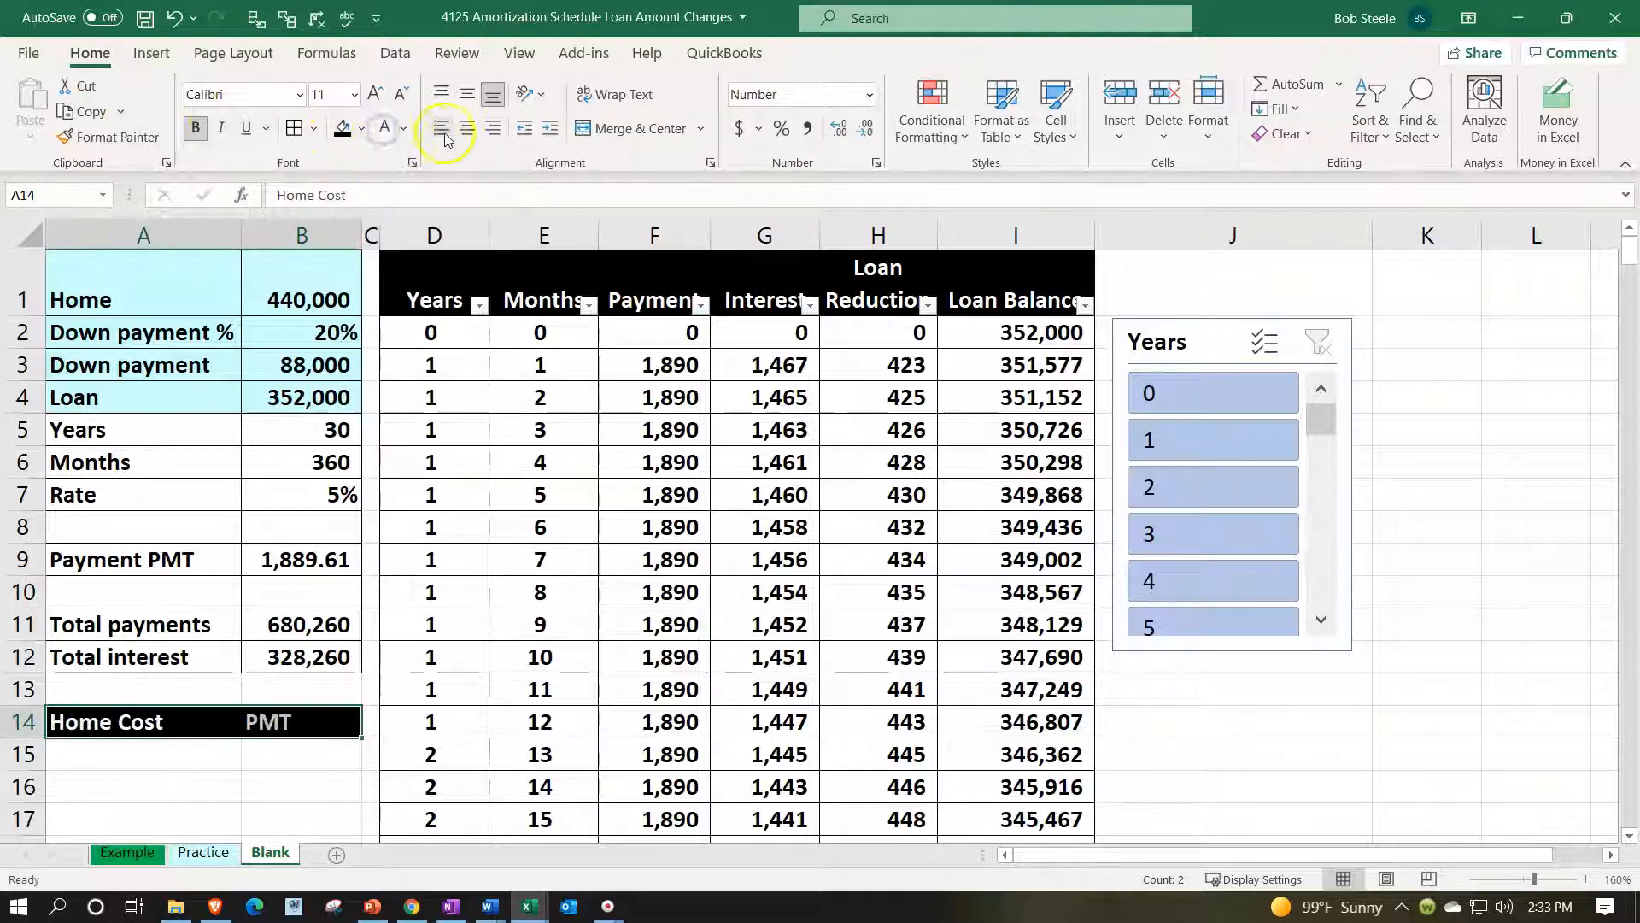
pyautogui.click(467, 129)
# Enter 200,000 as the first home cost in A15
pyautogui.scroll(-2, 290, 527)
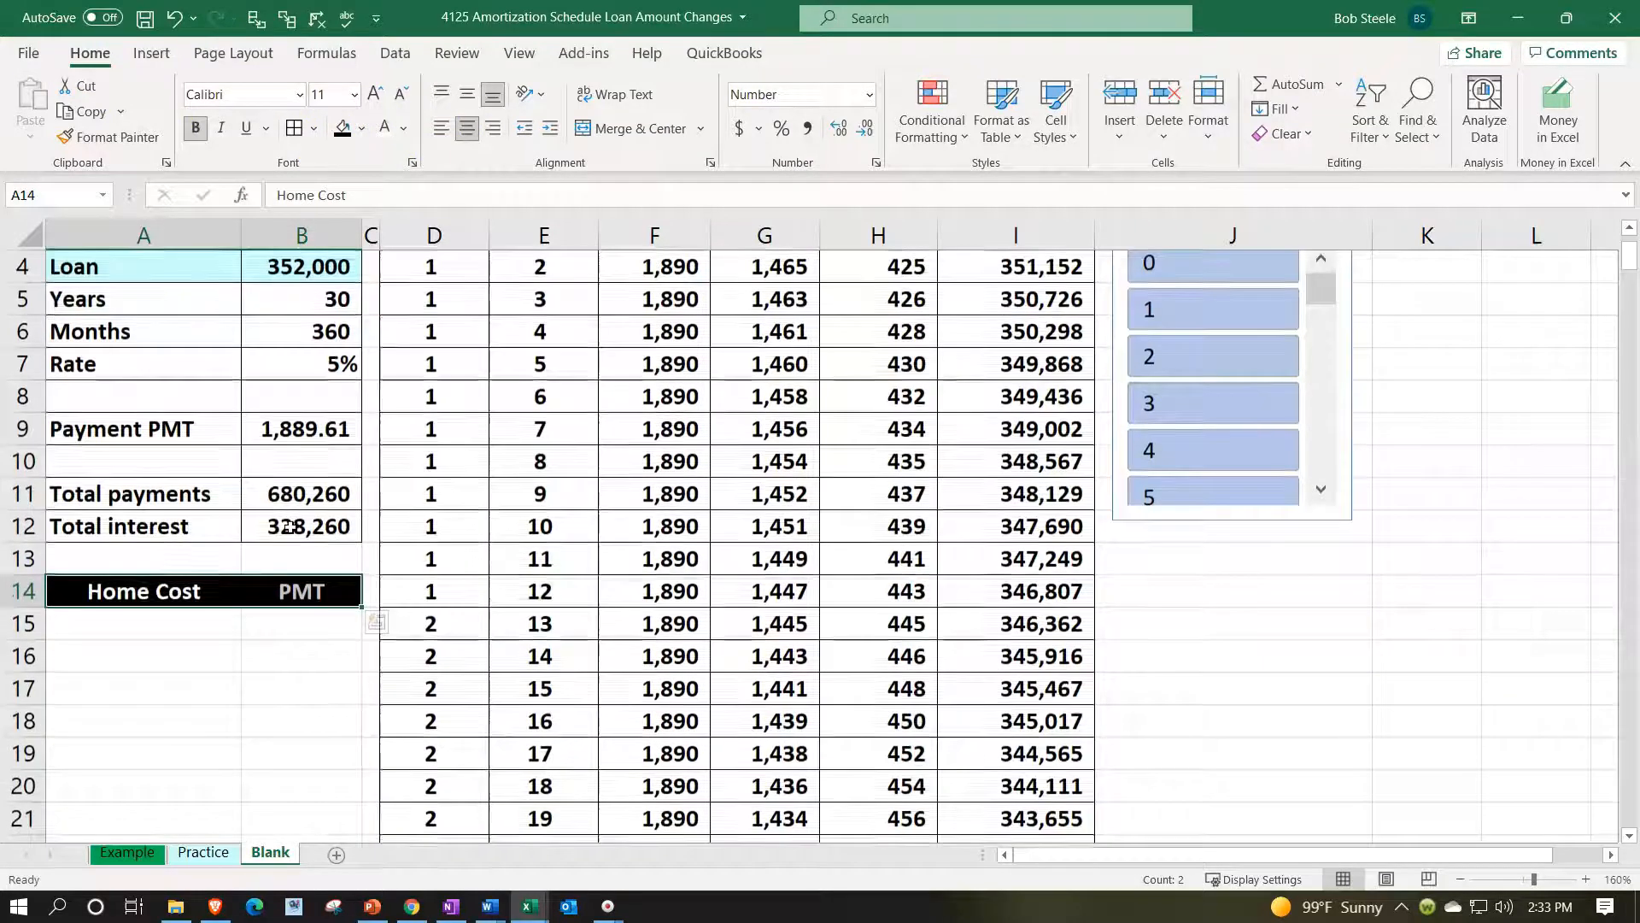
pyautogui.click(163, 527)
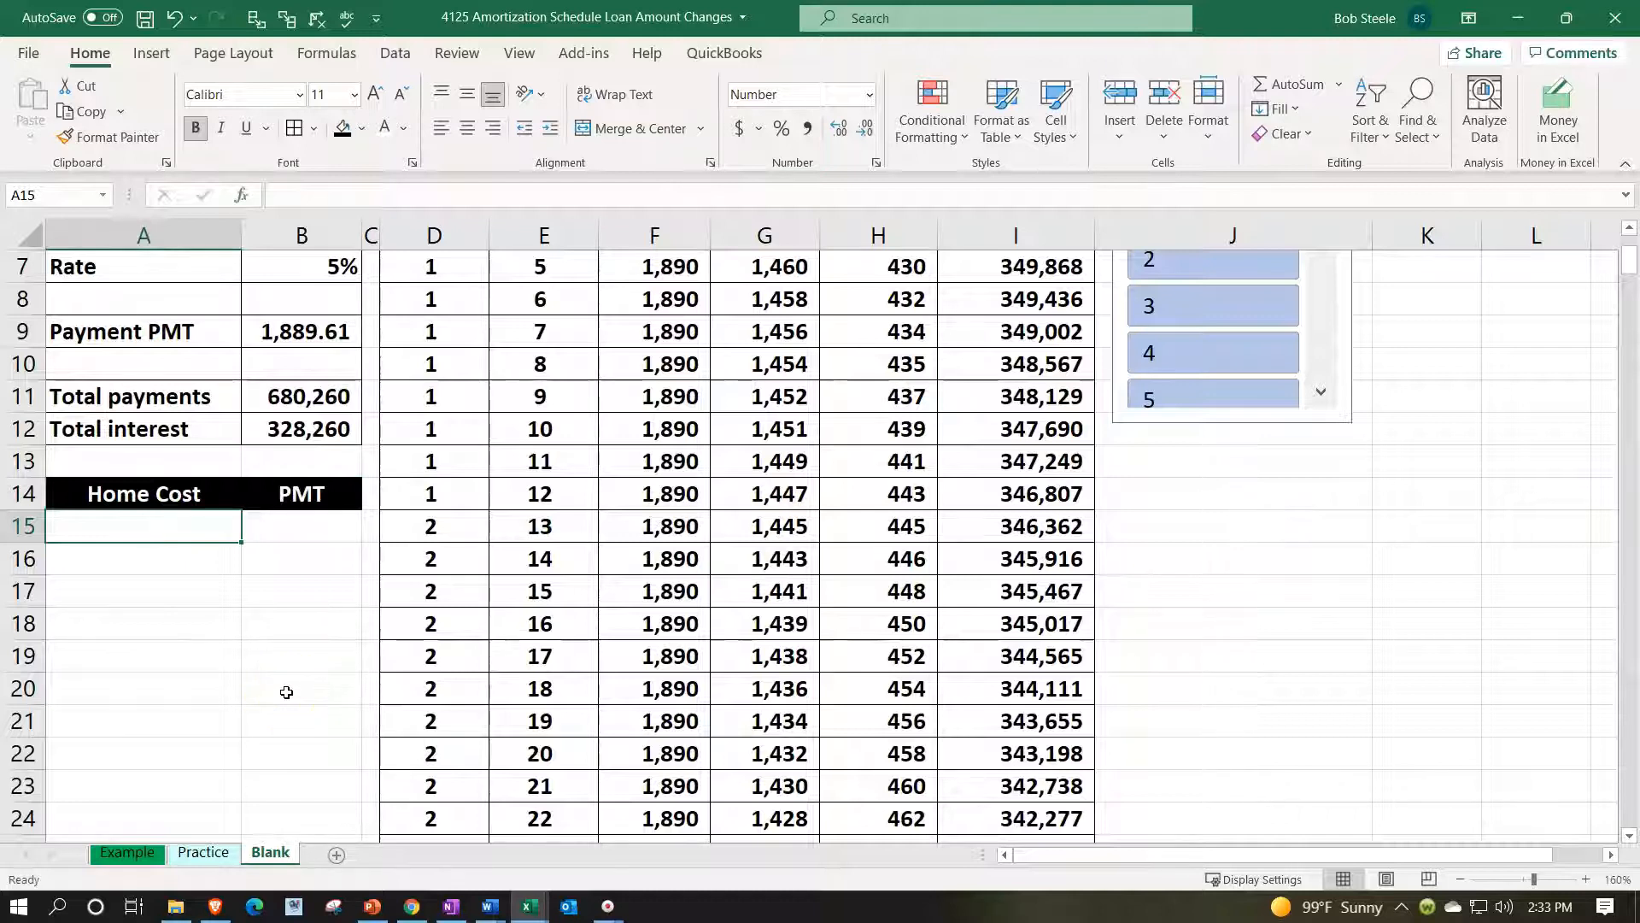
pyautogui.write('2')
pyautogui.write('00,')
pyautogui.write('00000')
pyautogui.press('Return')
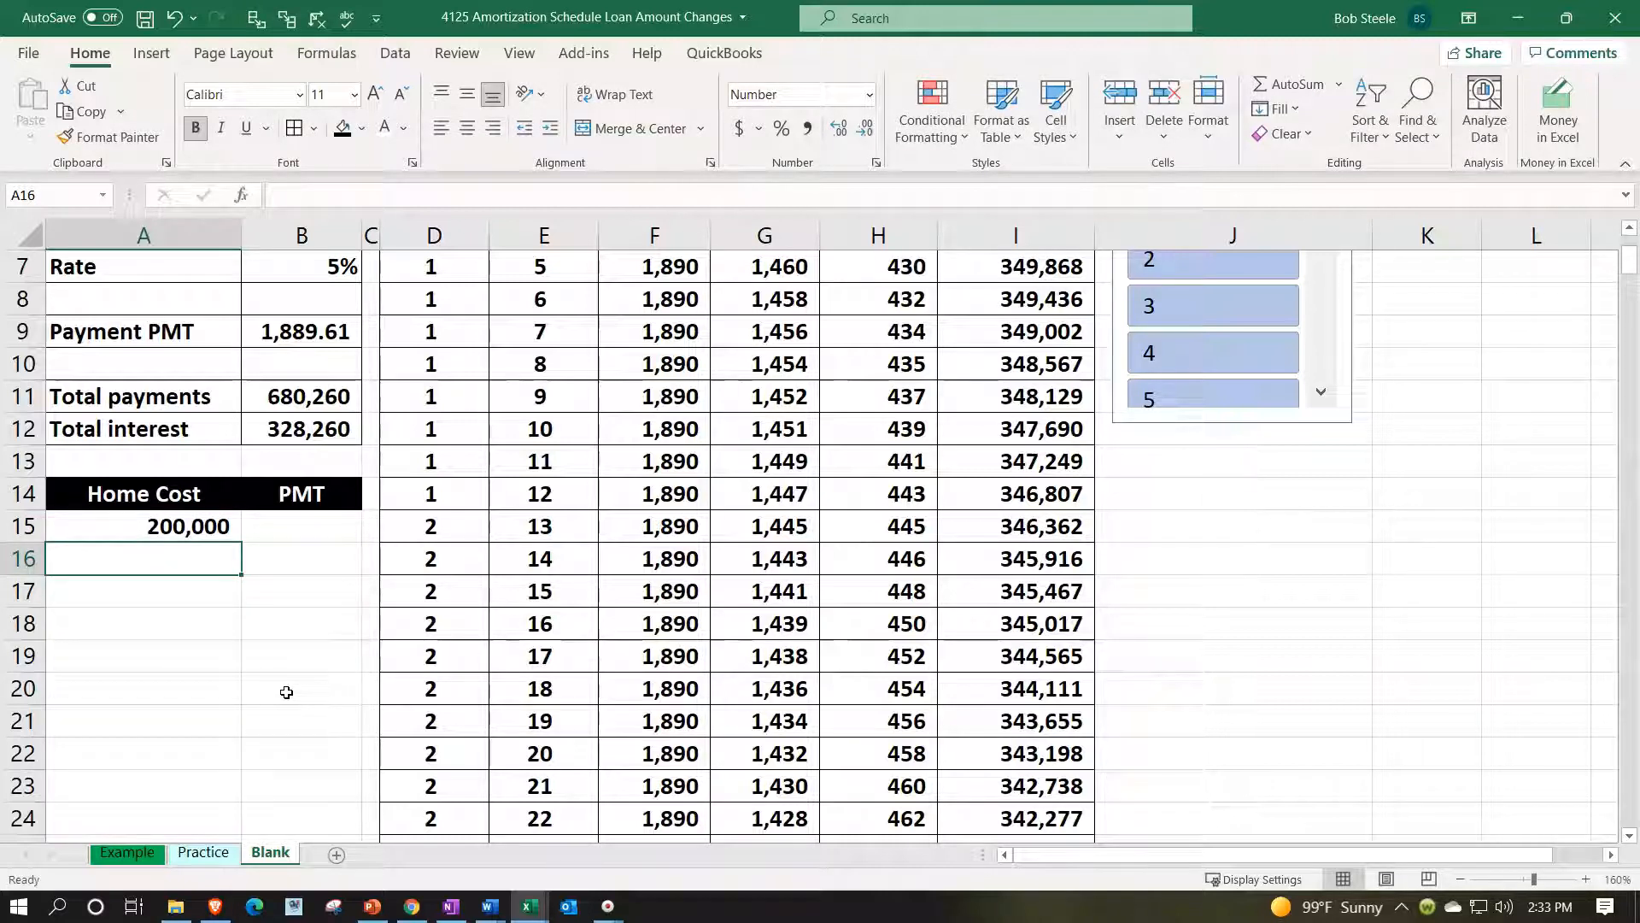
# Enter the formula =A15+20000 in A16 for the second home cost
pyautogui.write('=')
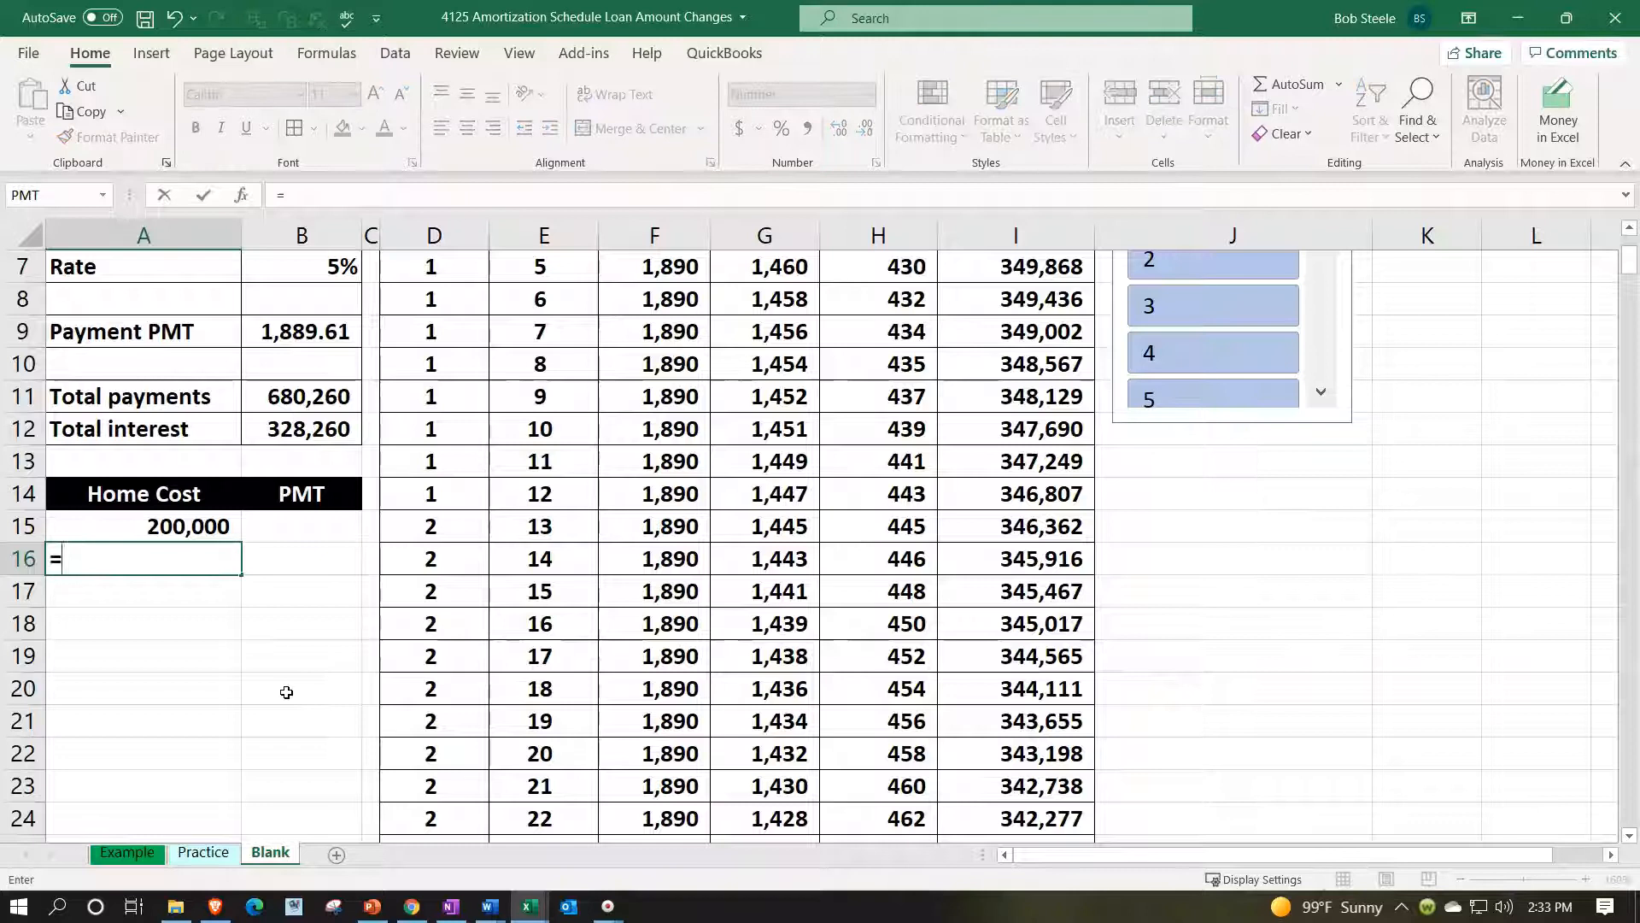
pyautogui.press('Up')
pyautogui.write('+')
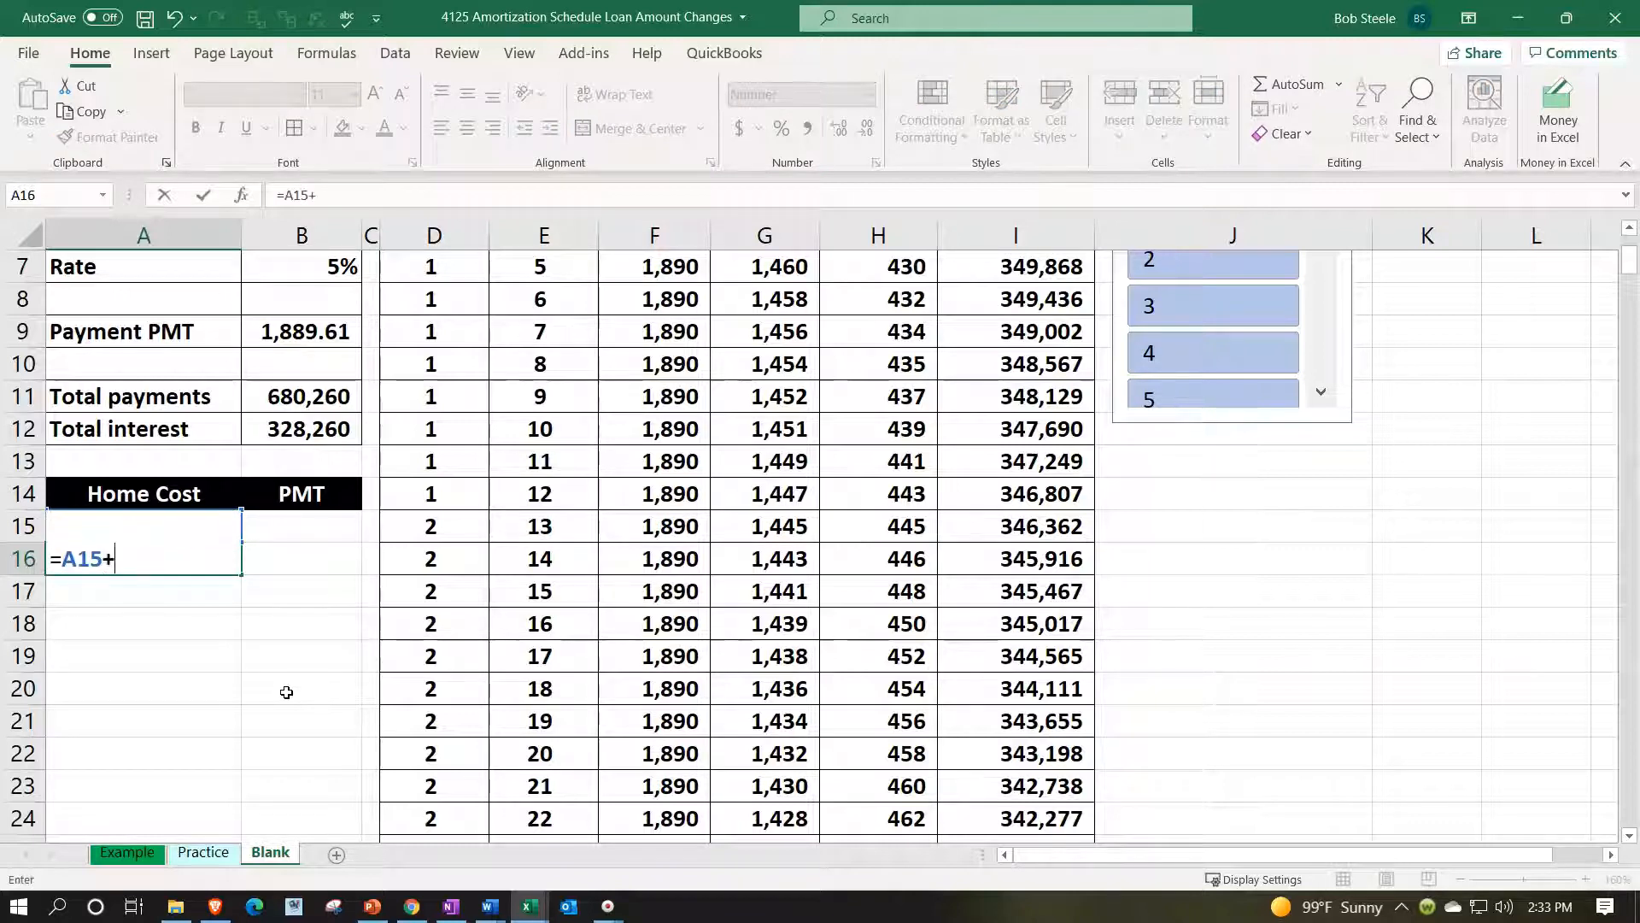
pyautogui.write('20000')
pyautogui.press('Return')
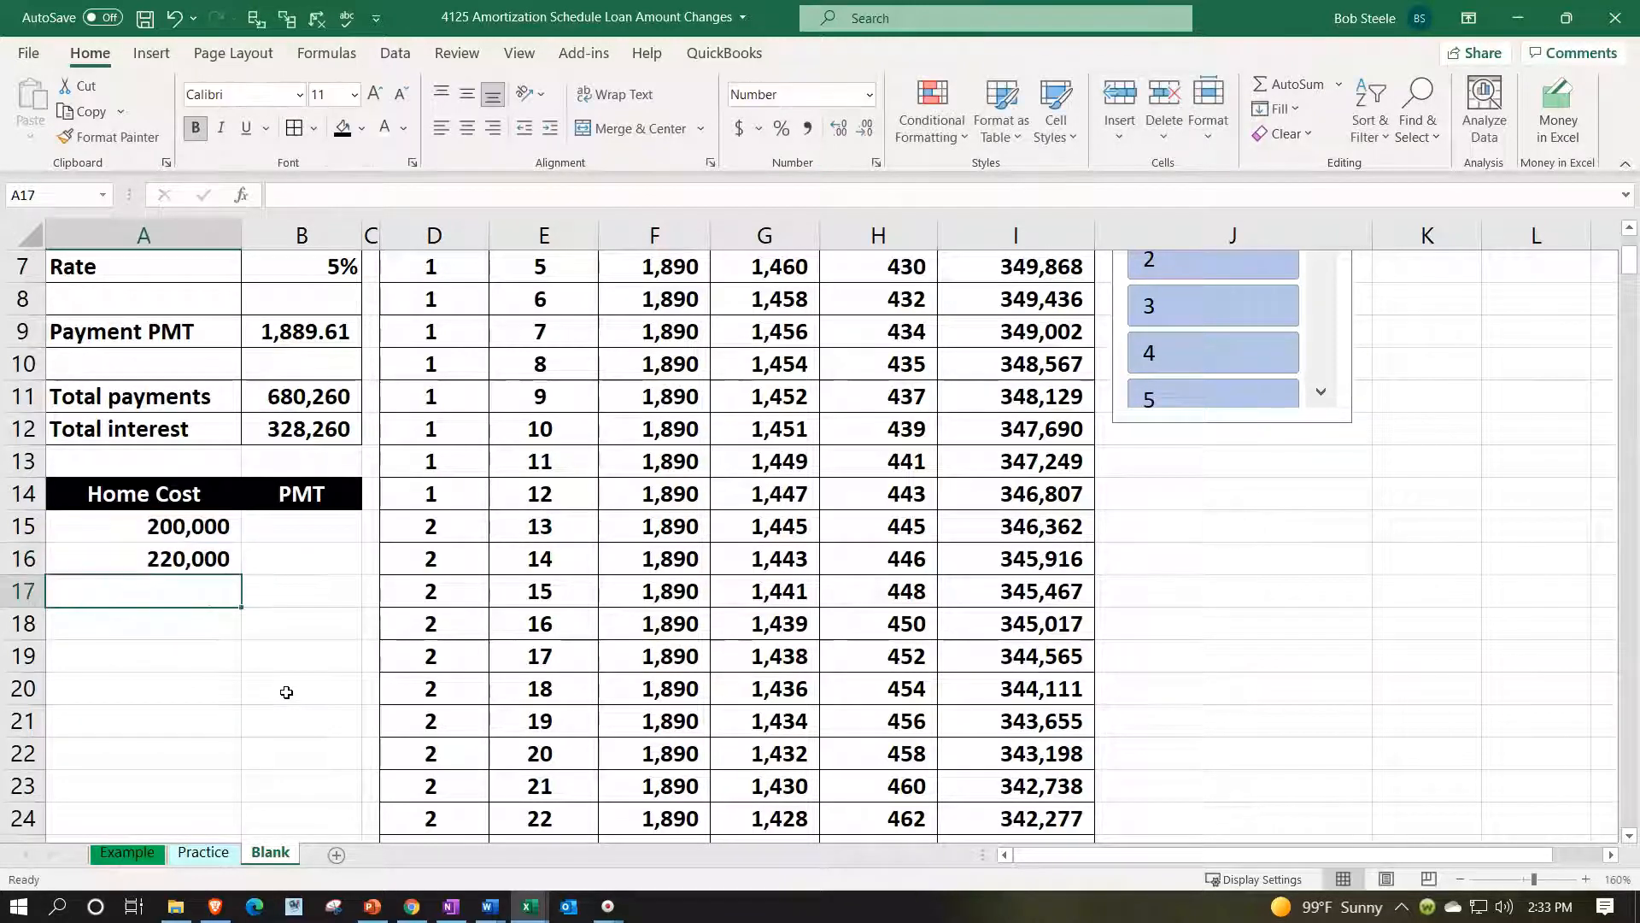
# Fill the home cost increment formula from A16 down to A37
pyautogui.click(229, 561)
pyautogui.scroll(-1, 254, 581)
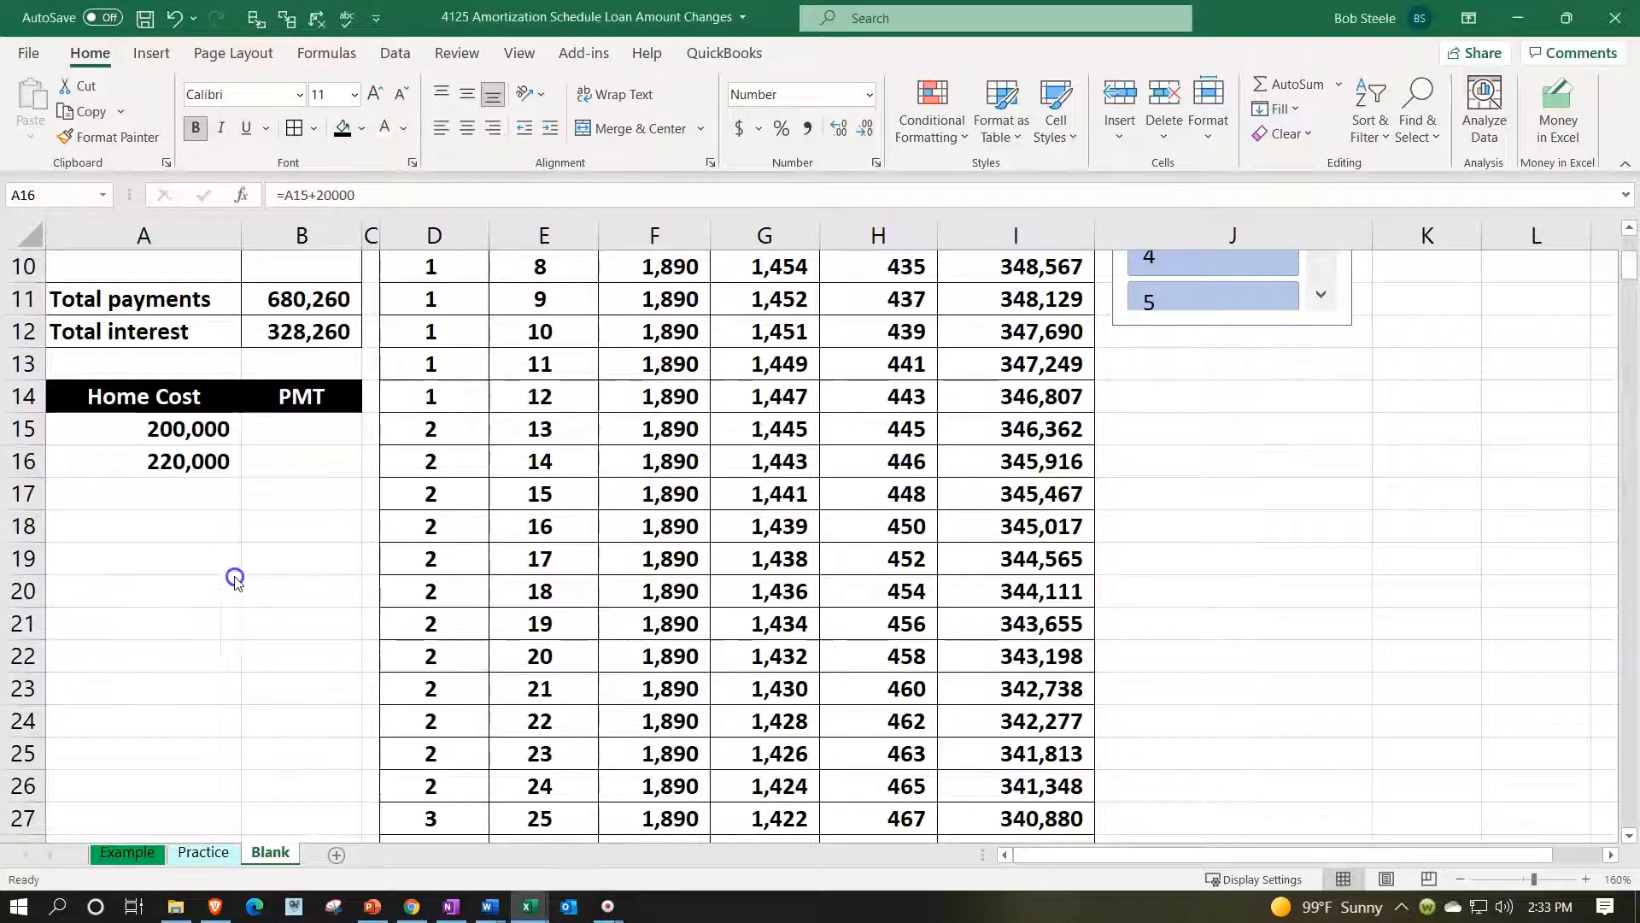
pyautogui.click(231, 470)
pyautogui.moveTo(238, 479); pyautogui.dragTo(220, 721)
pyautogui.click(220, 721)
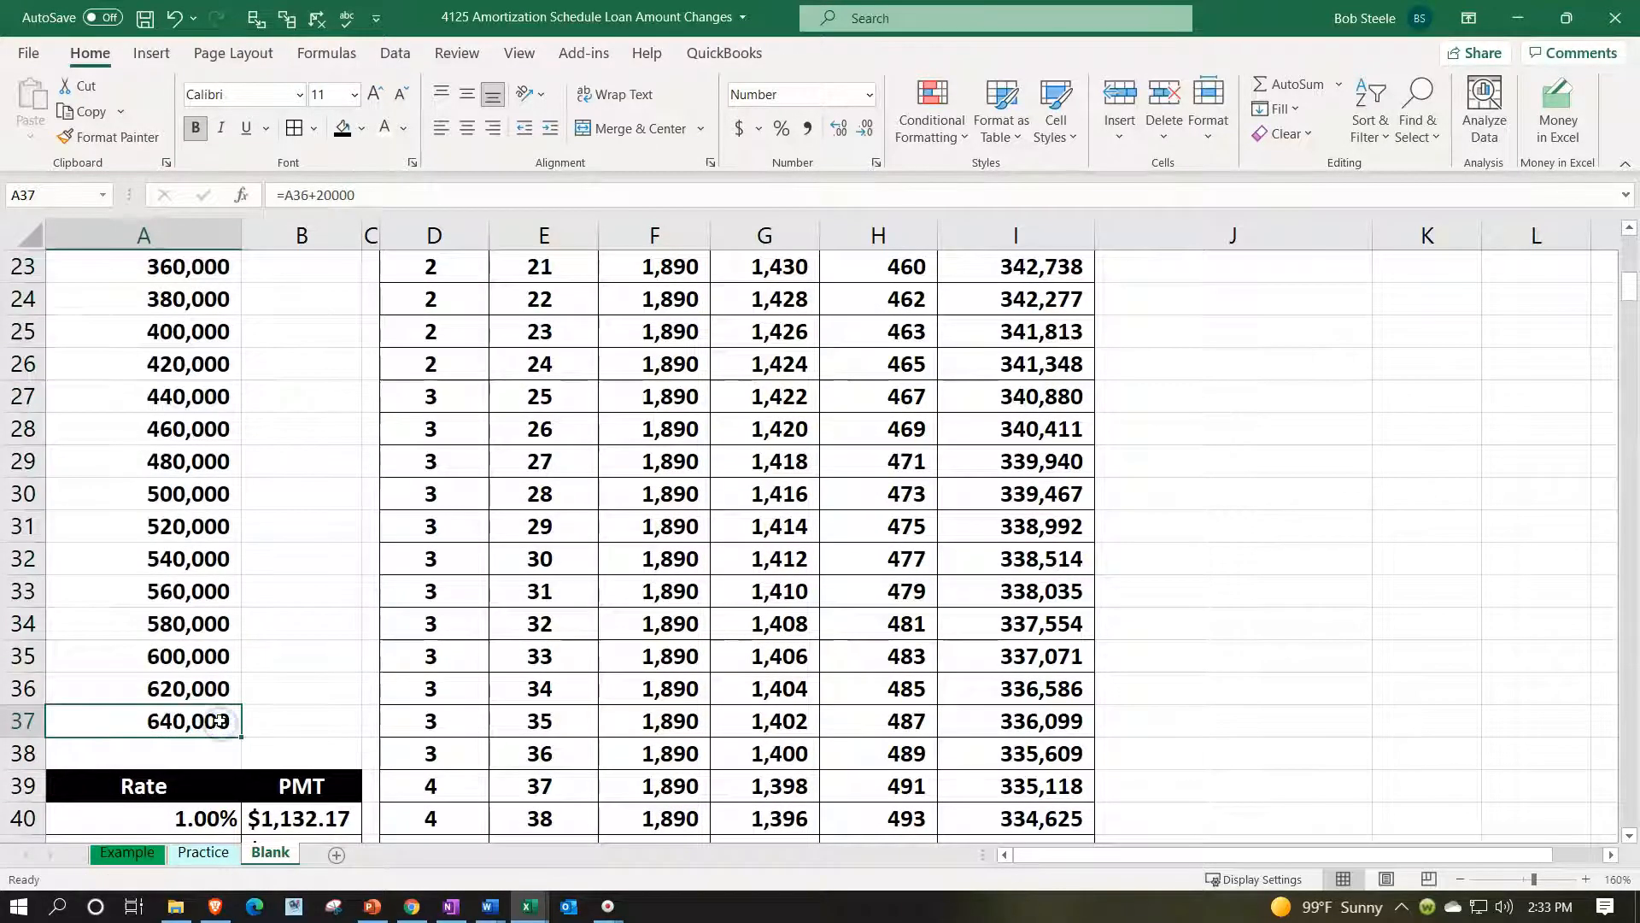
# Start a negative PMT formula in B15 with the absolute rate $B$7/12 as its rate argument
pyautogui.scroll(4, 220, 721)
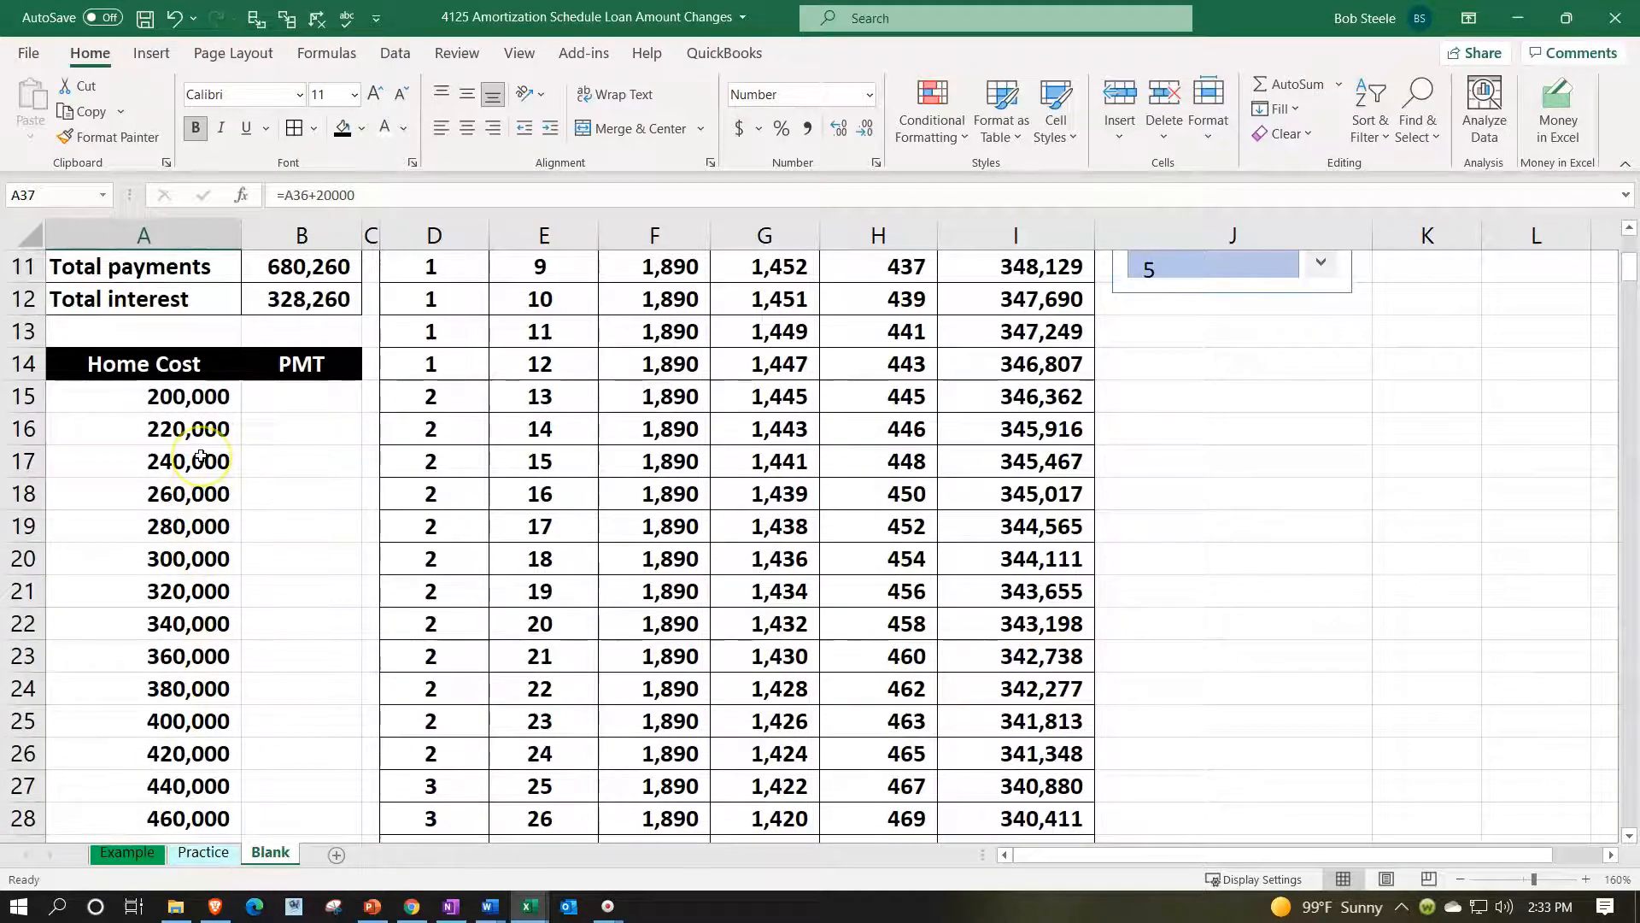
pyautogui.click(278, 394)
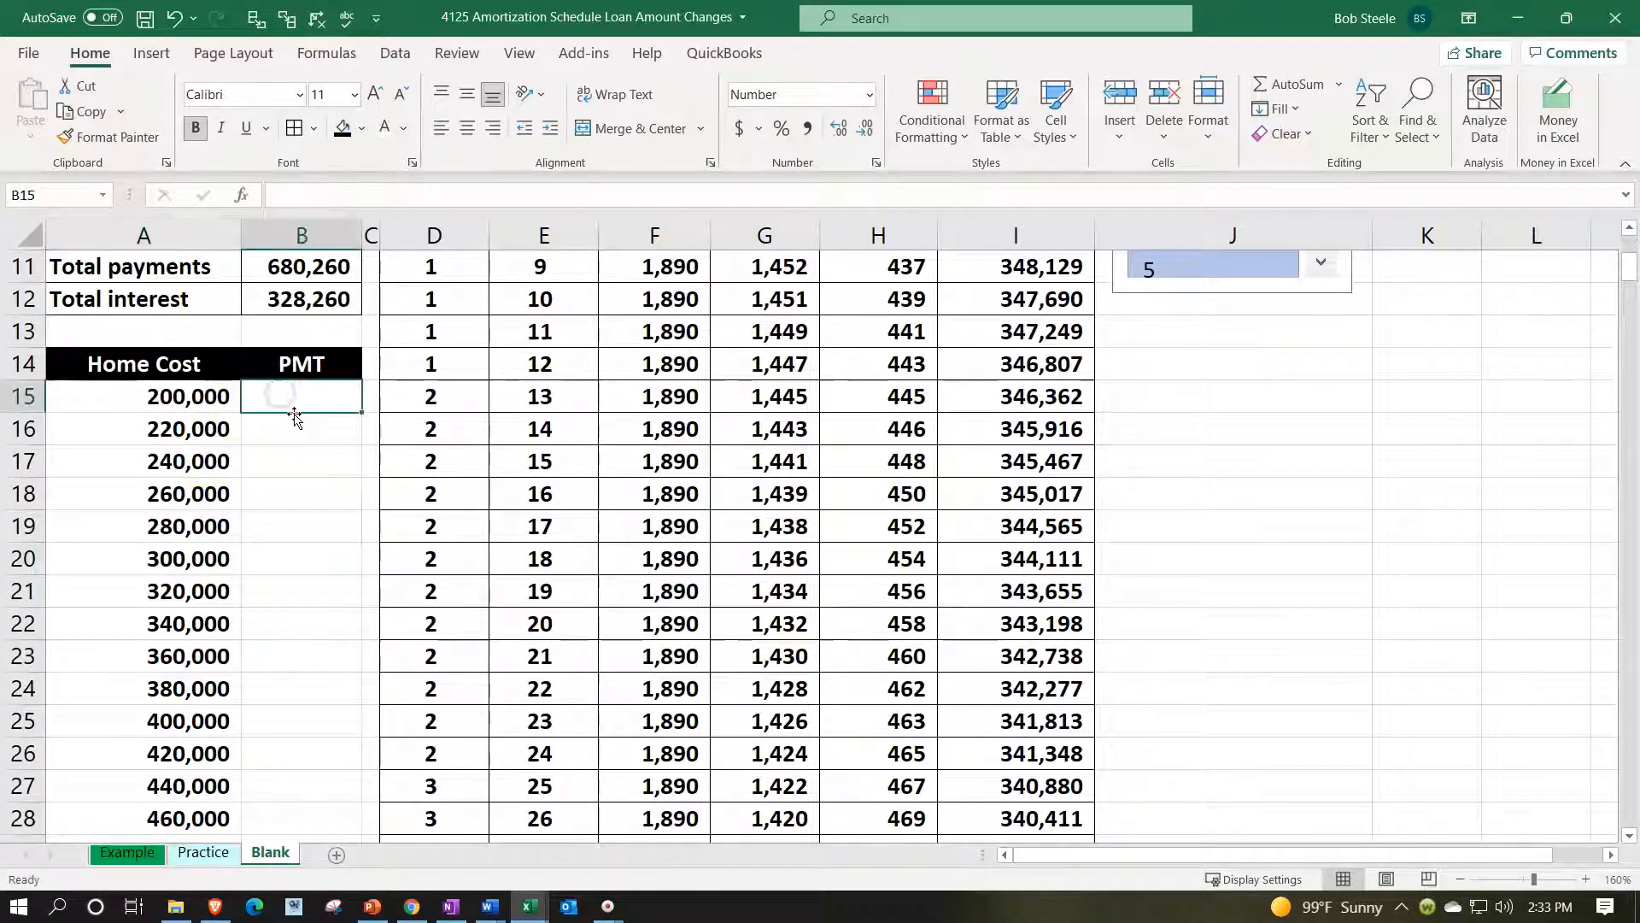
pyautogui.scroll(4, 296, 416)
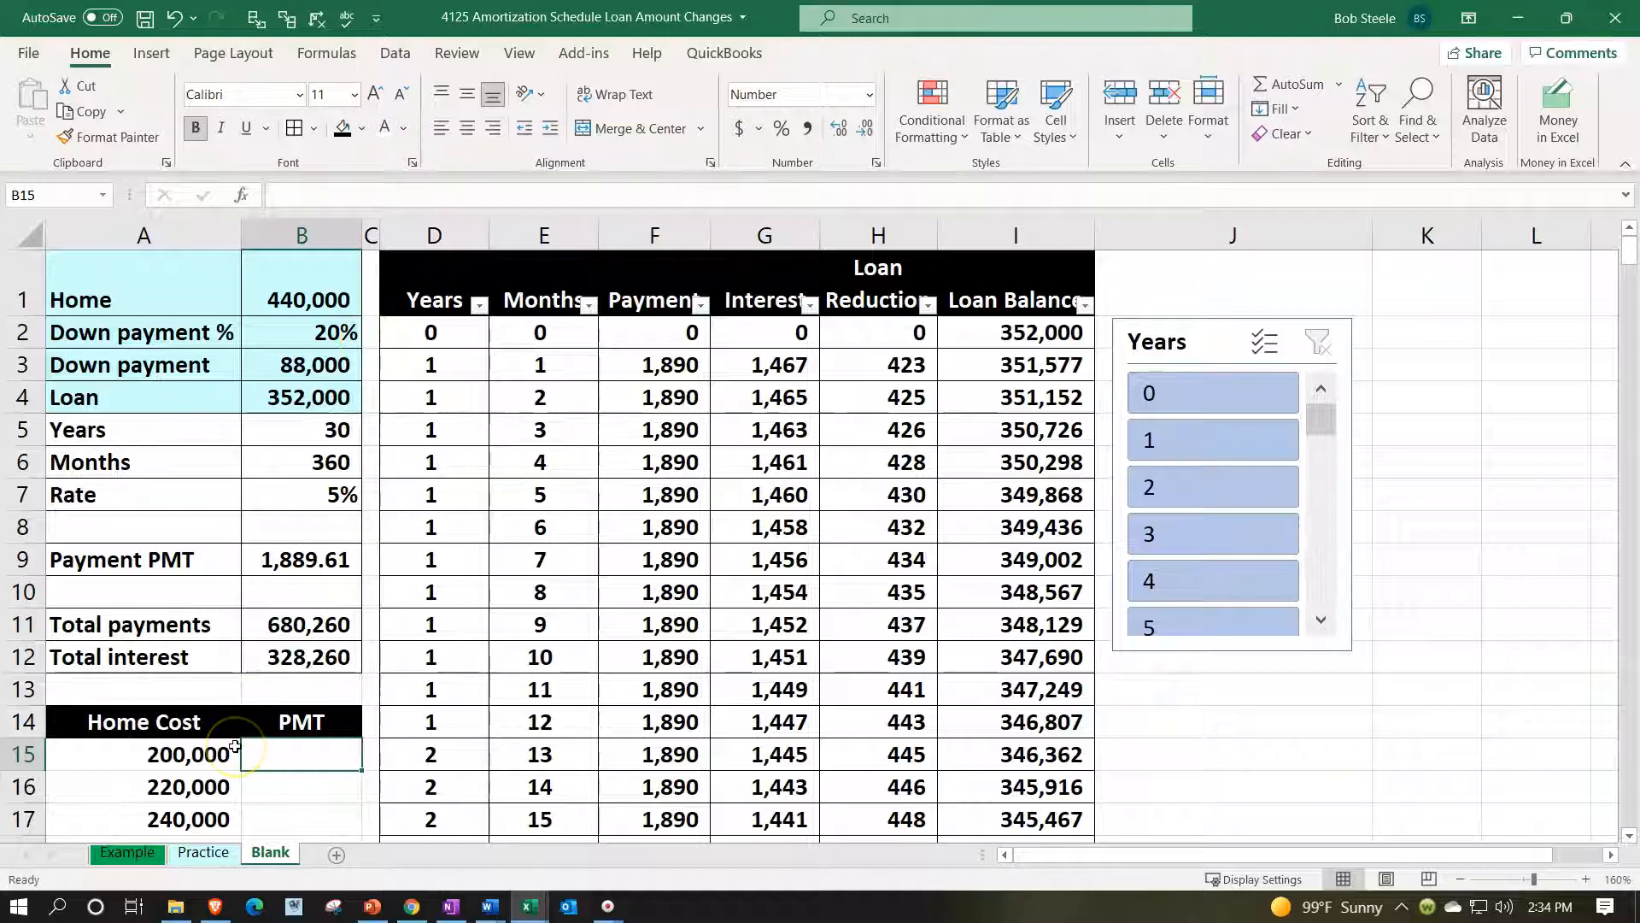
pyautogui.scroll(-1, 235, 745)
pyautogui.scroll(-2, 291, 752)
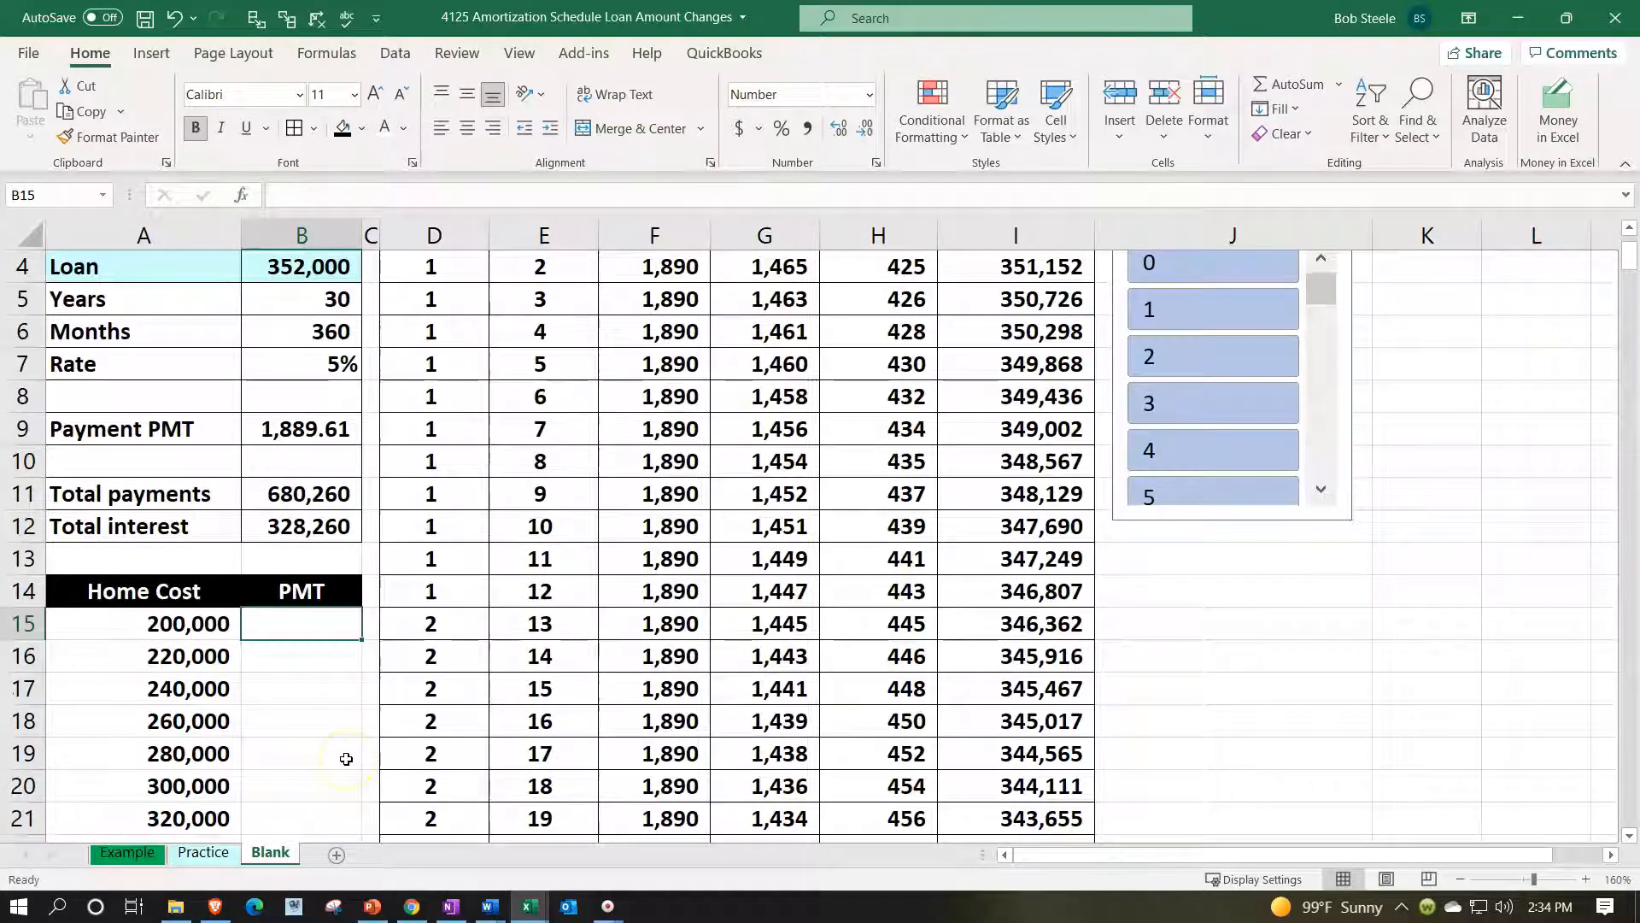
pyautogui.write('-')
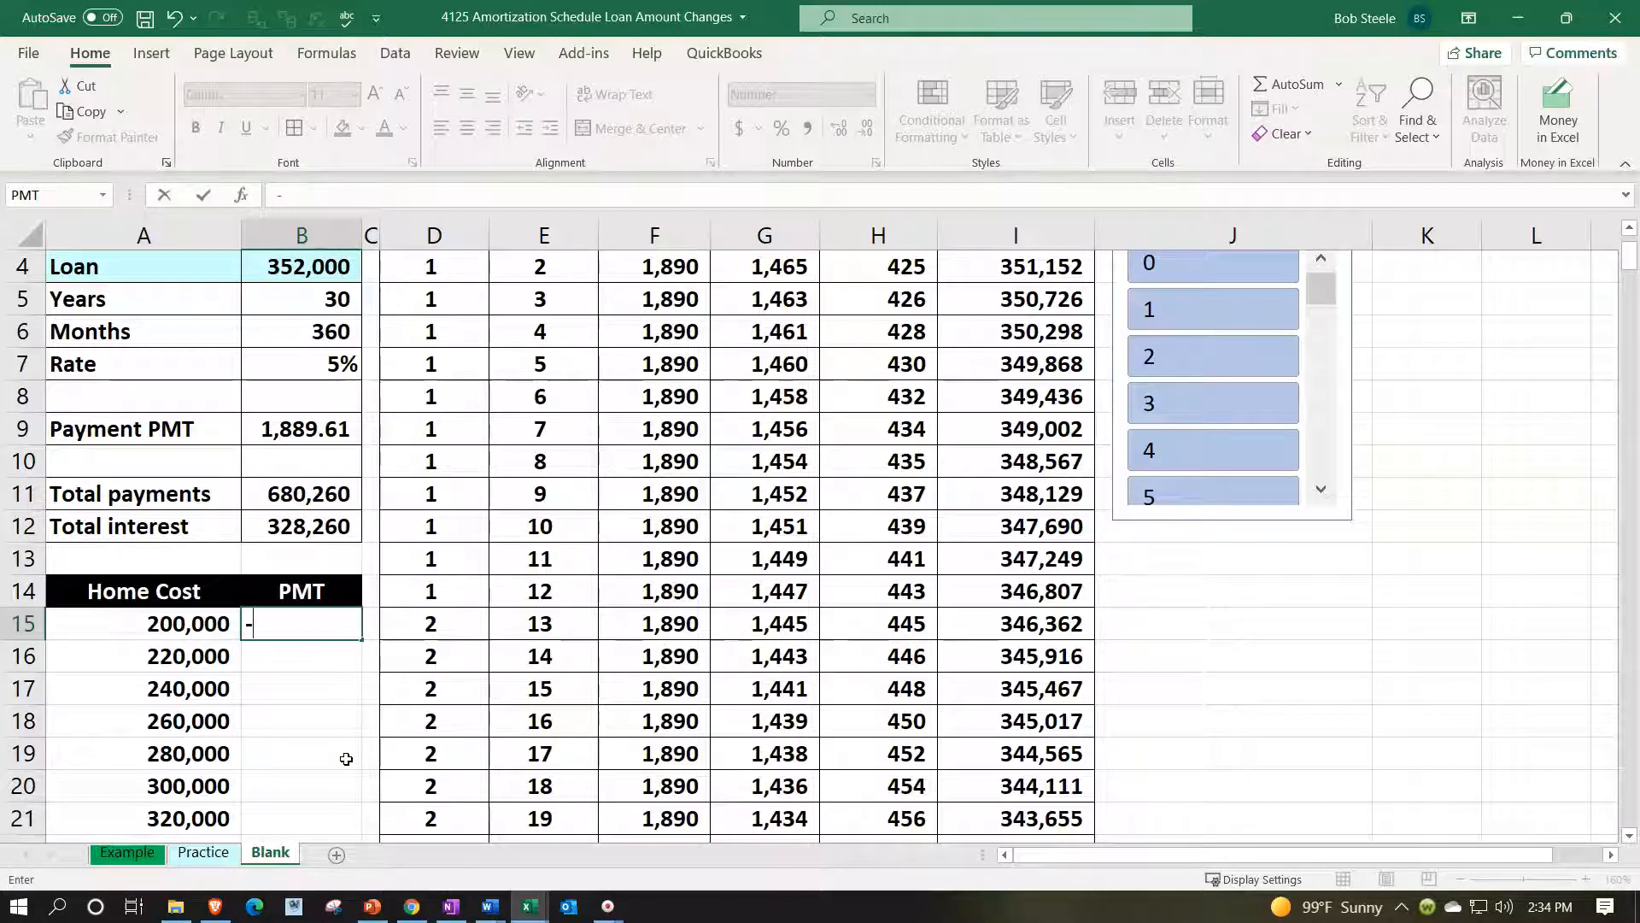
pyautogui.write('pmt')
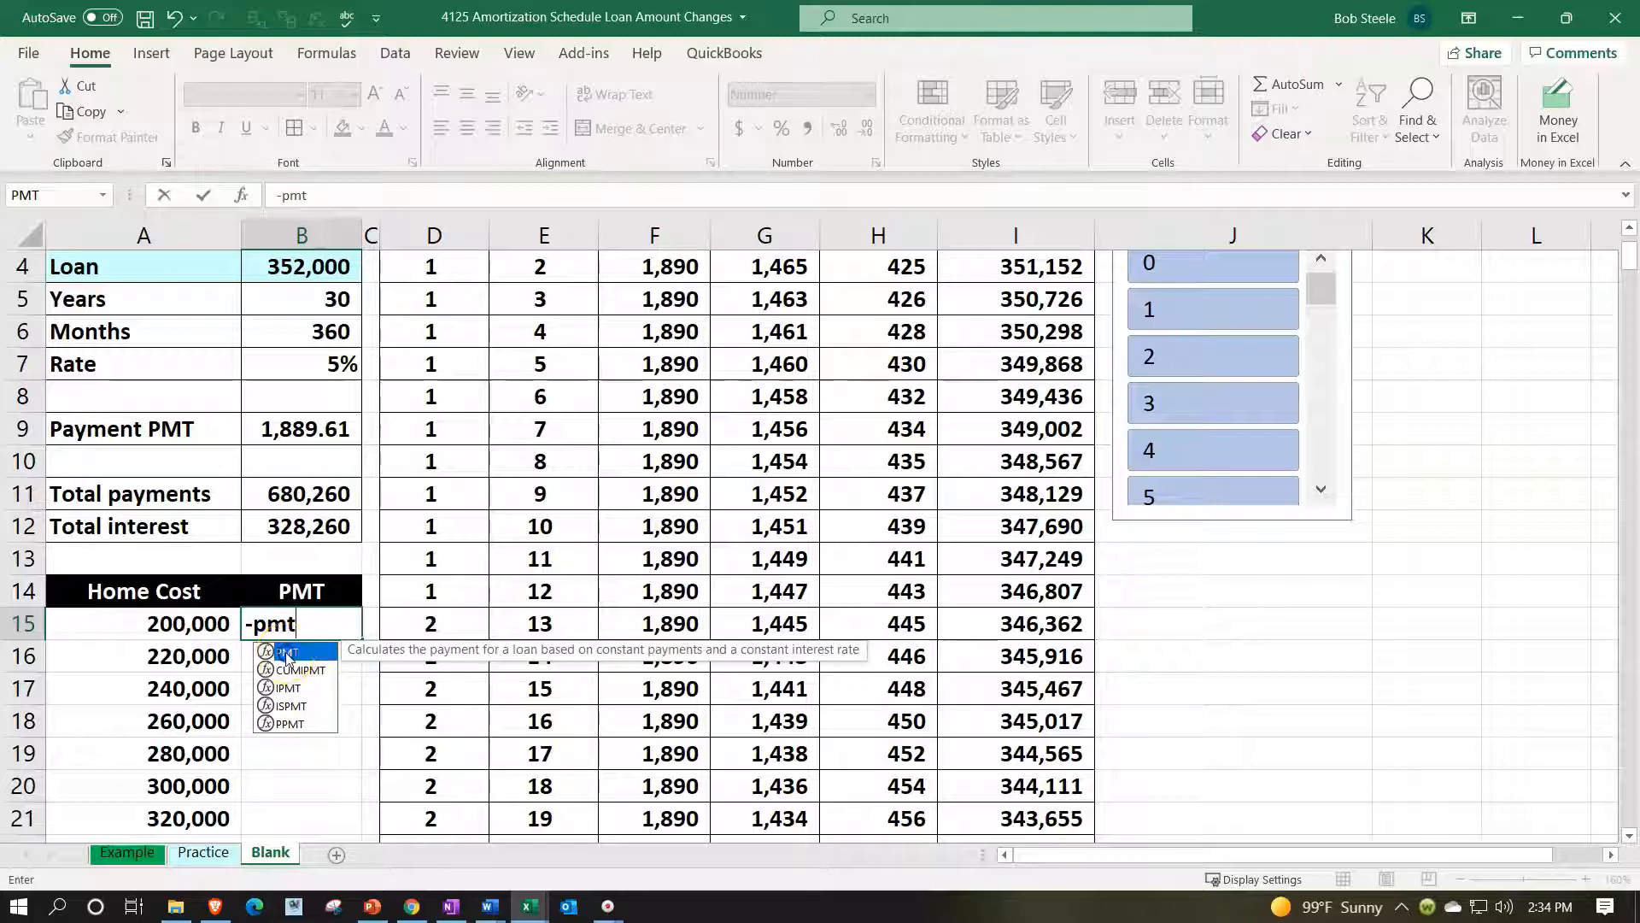
pyautogui.press('Tab')
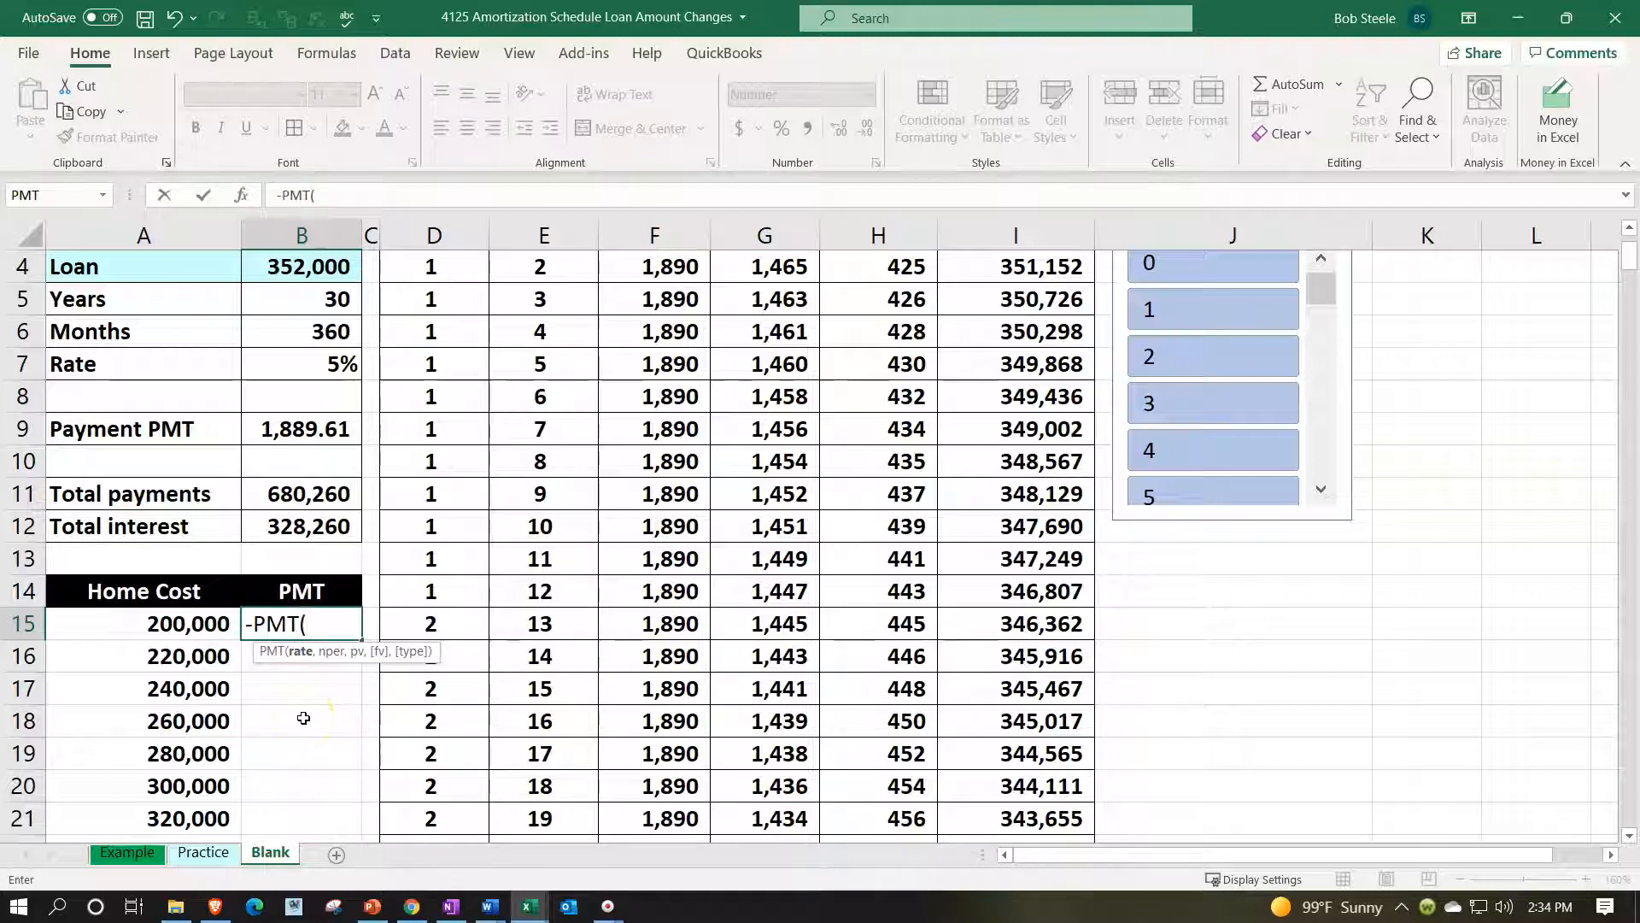
pyautogui.click(278, 365)
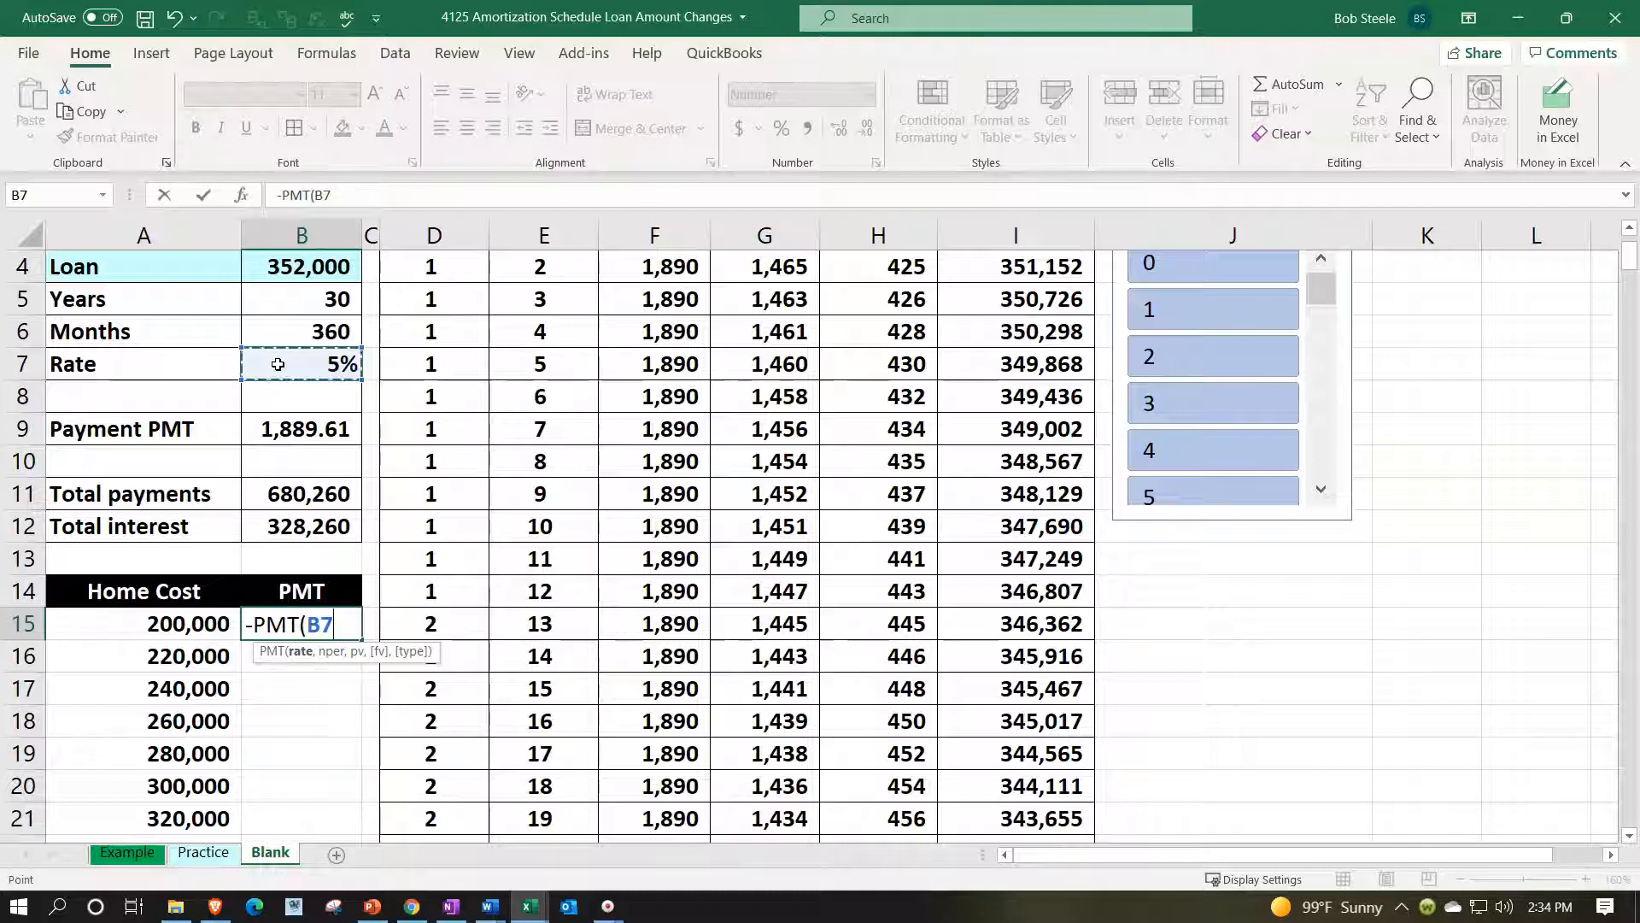
pyautogui.press('F4')
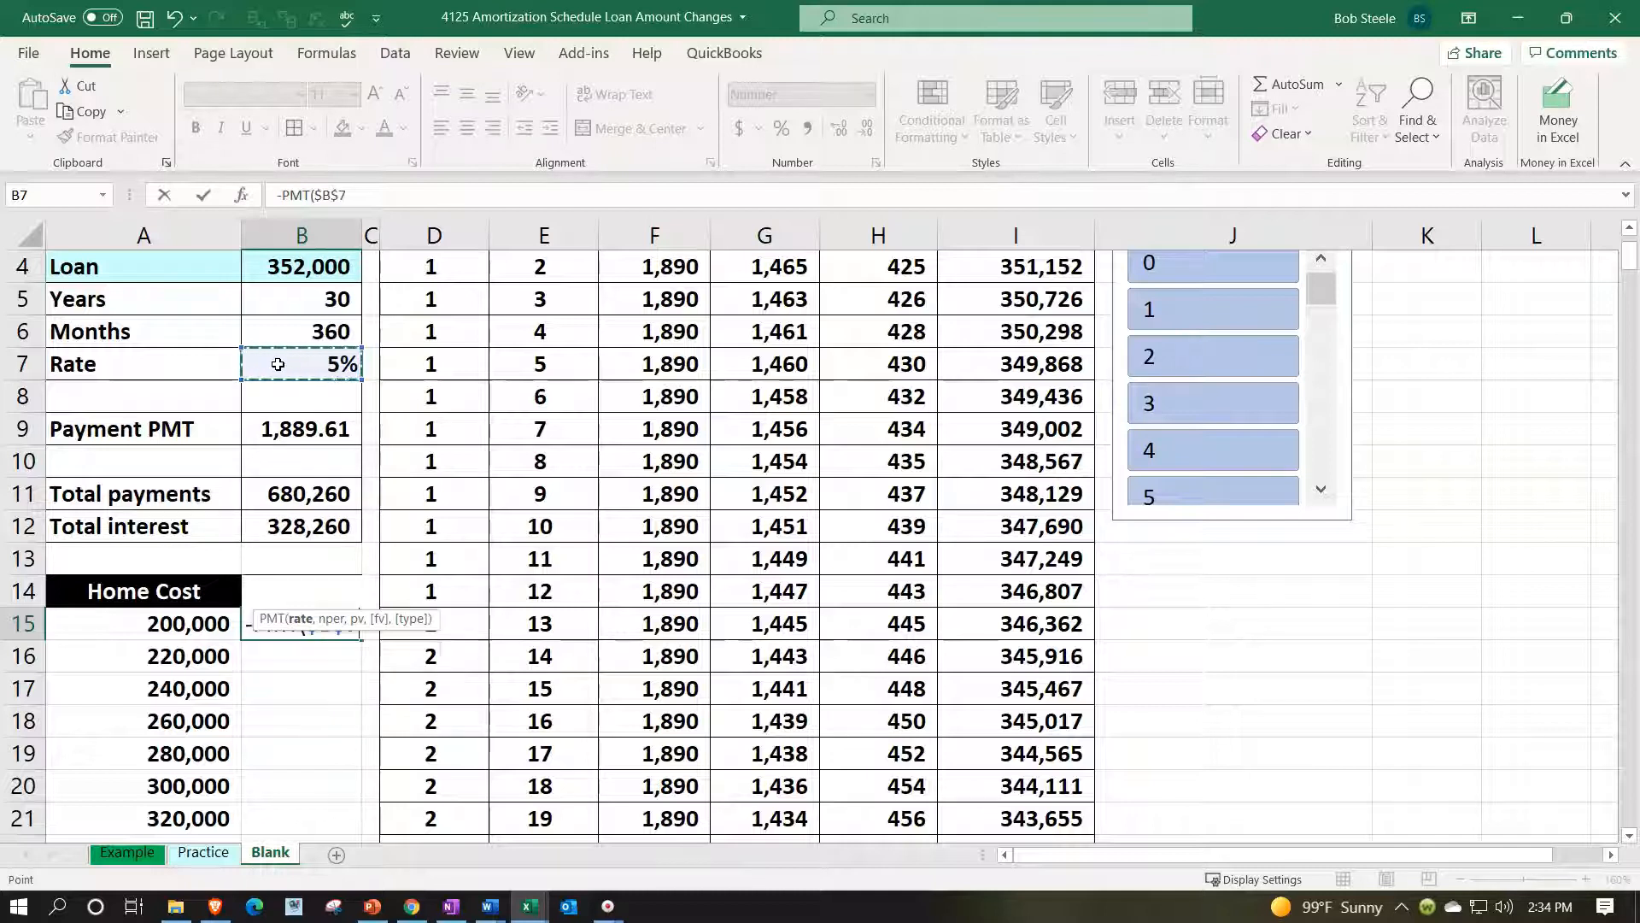
pyautogui.moveTo(329, 625); pyautogui.dragTo(329, 668)
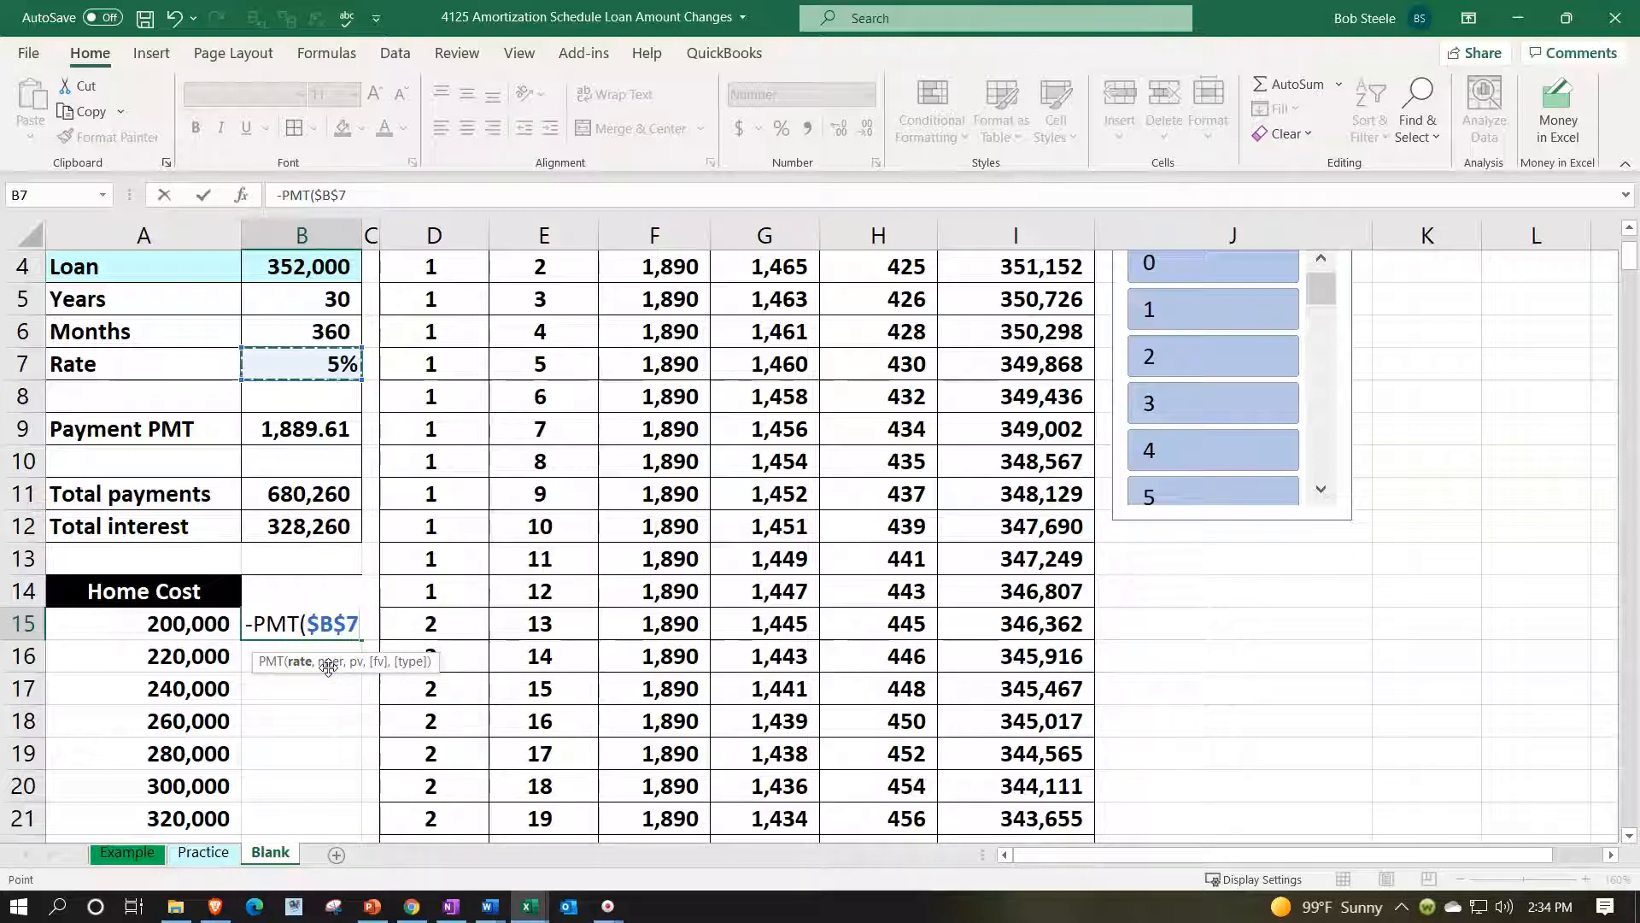
pyautogui.write('/12')
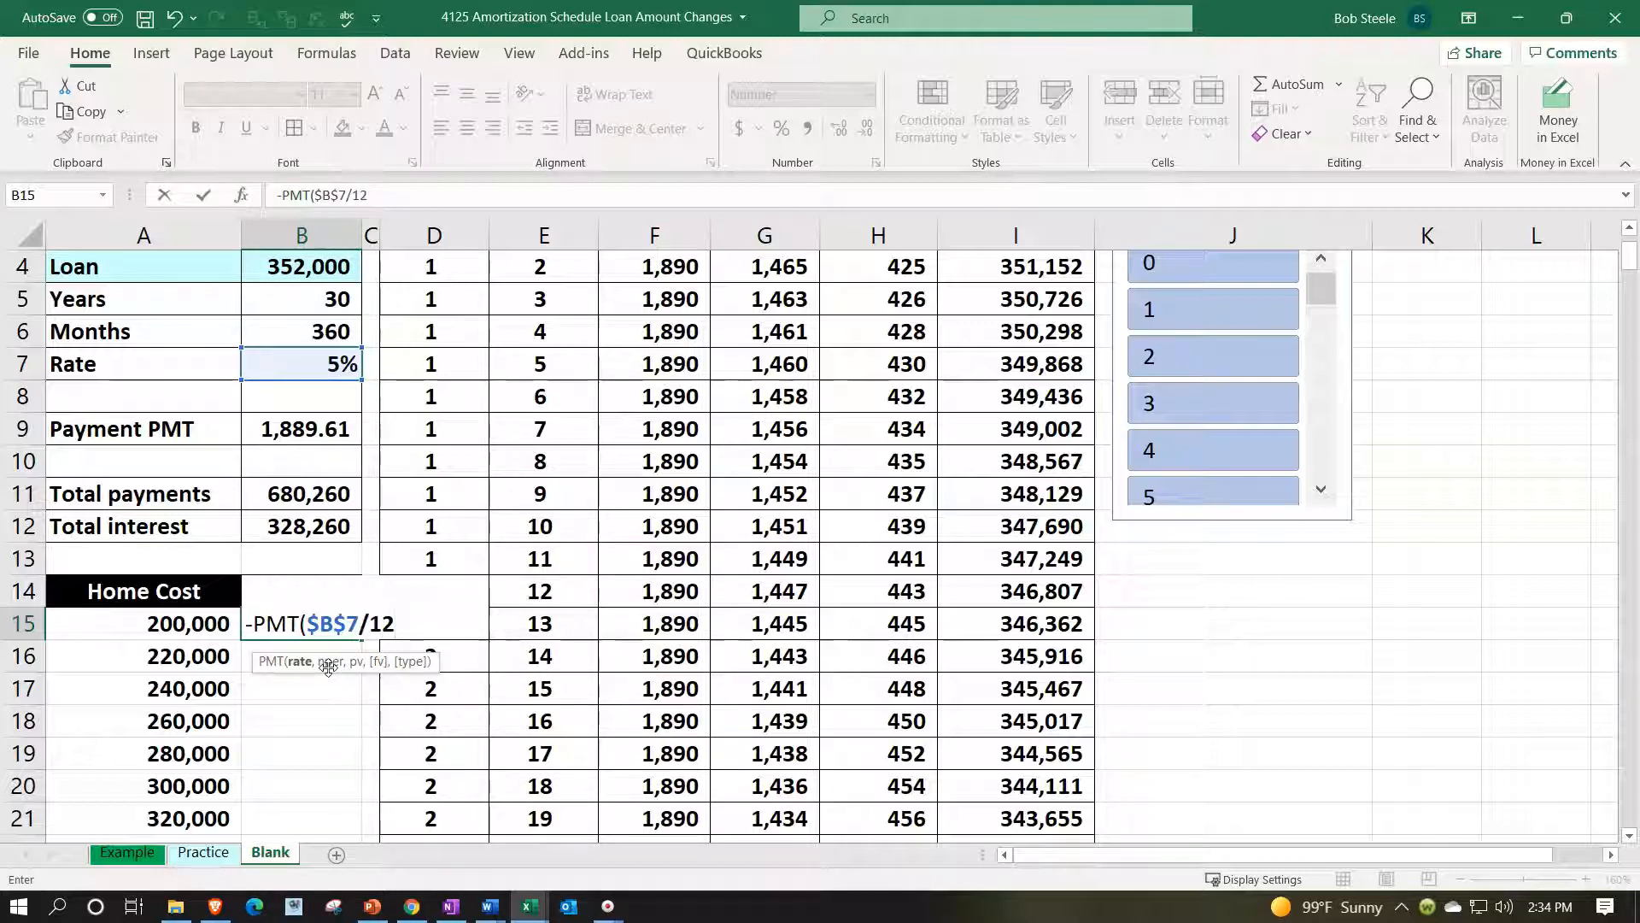
# Add the absolute months cell $B$6 as the number-of-periods argument of the PMT formula
pyautogui.write(',')
pyautogui.click(332, 675)
pyautogui.click(281, 304)
pyautogui.click(278, 323)
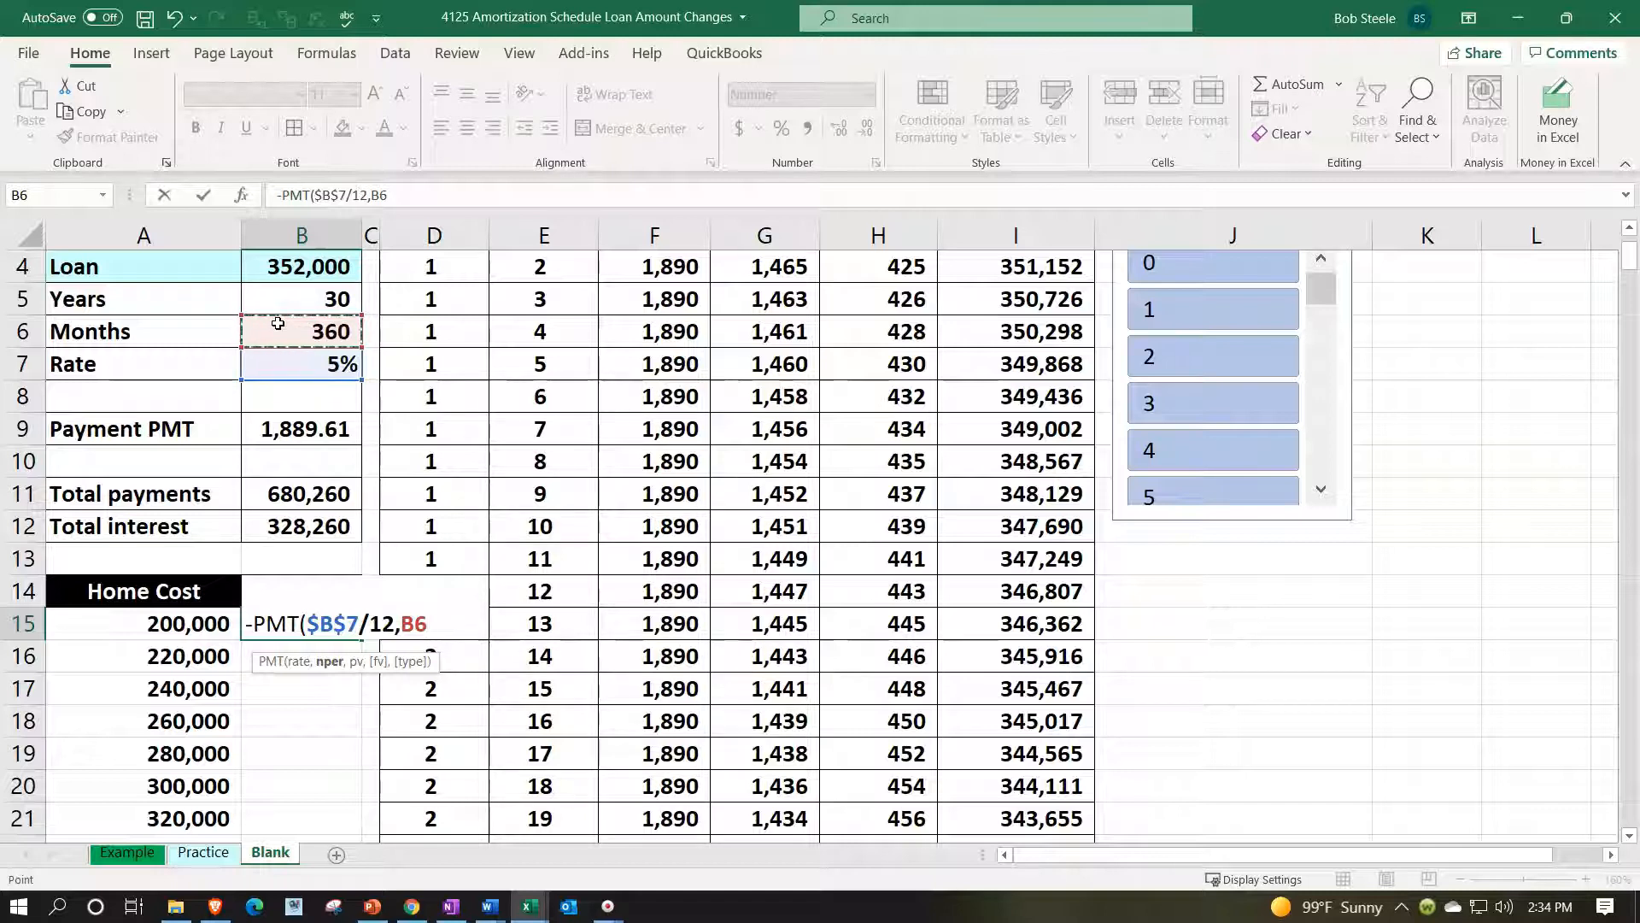
pyautogui.press('F4')
pyautogui.write(',')
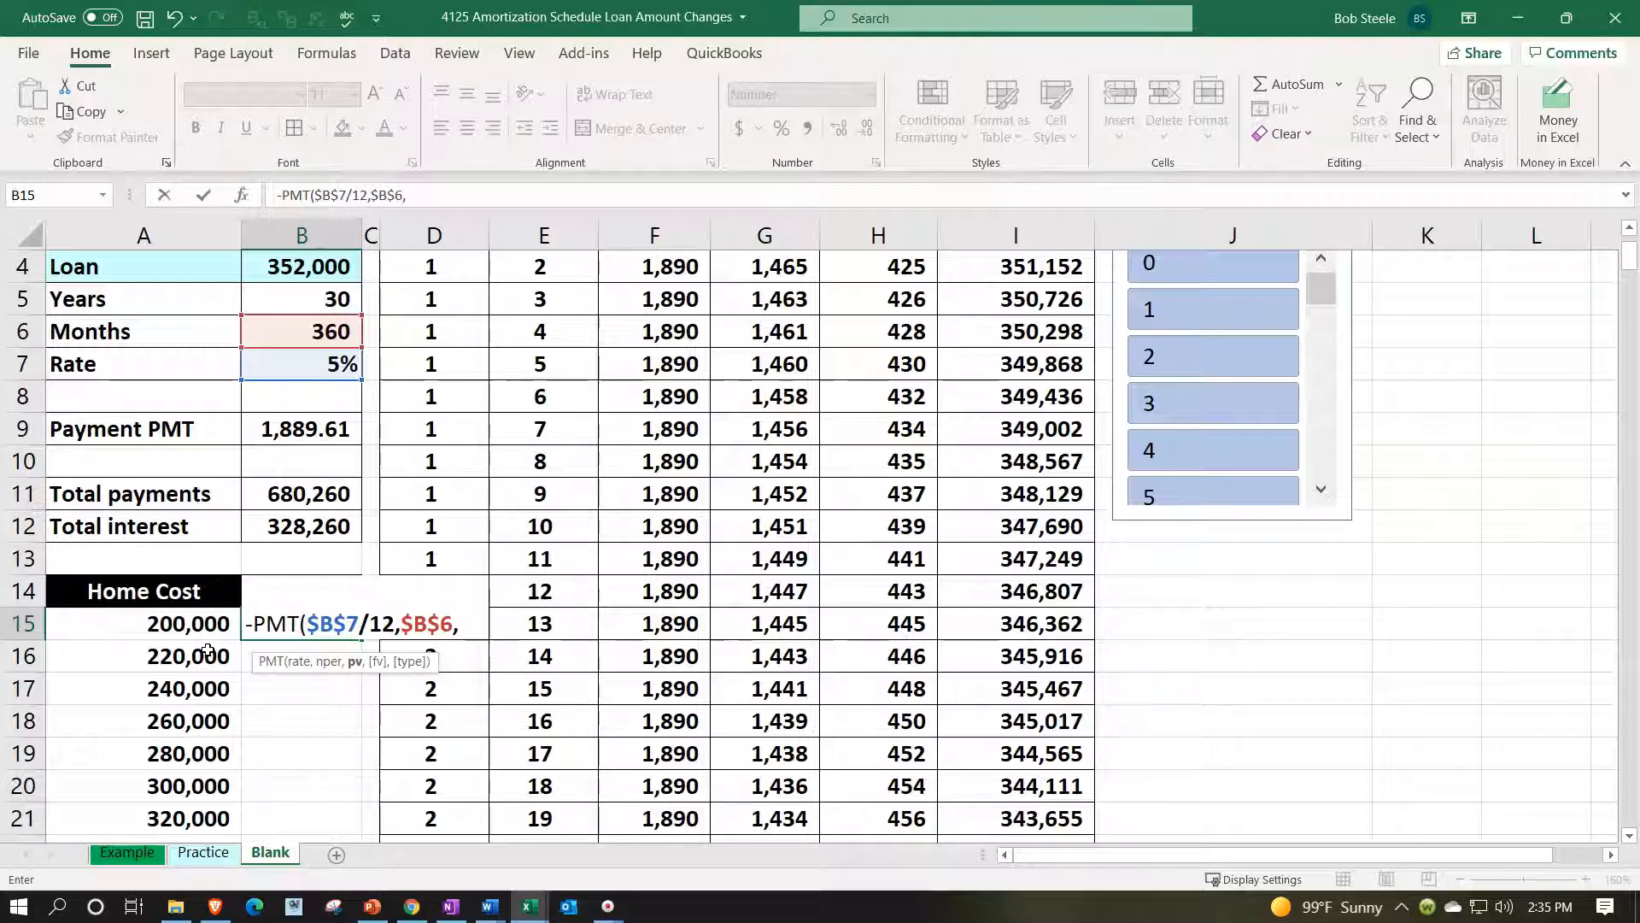
# Begin the present value argument with the home cost in A15 followed by a multiplication sign
pyautogui.click(201, 623)
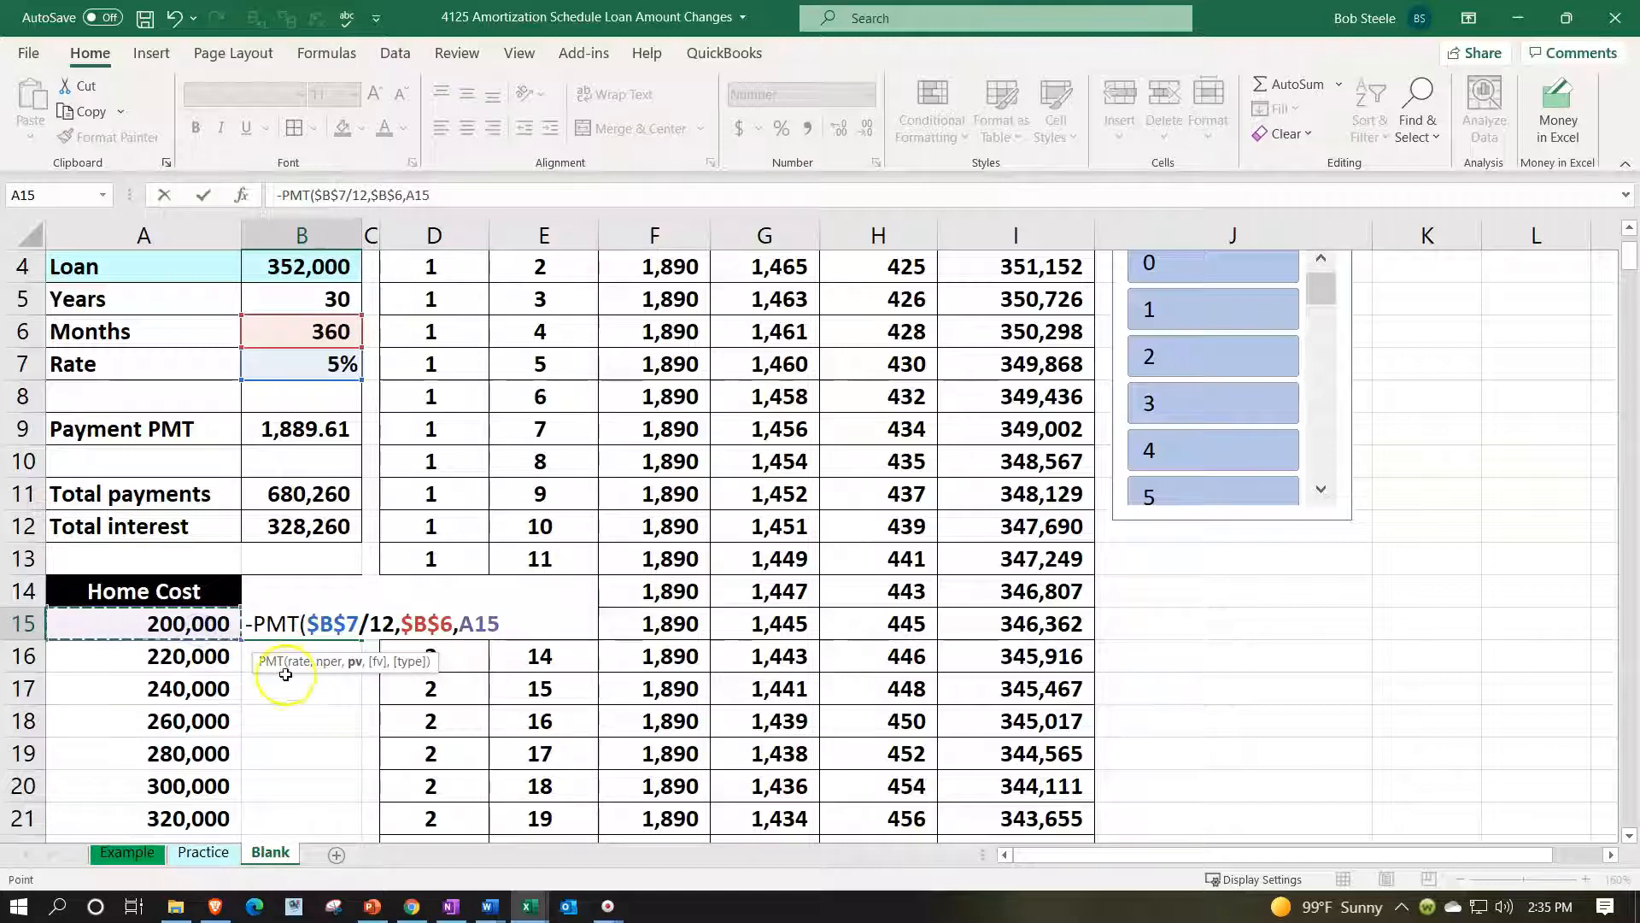
pyautogui.write('*.8')
pyautogui.press('BackSpace')
pyautogui.press('BackSpace')
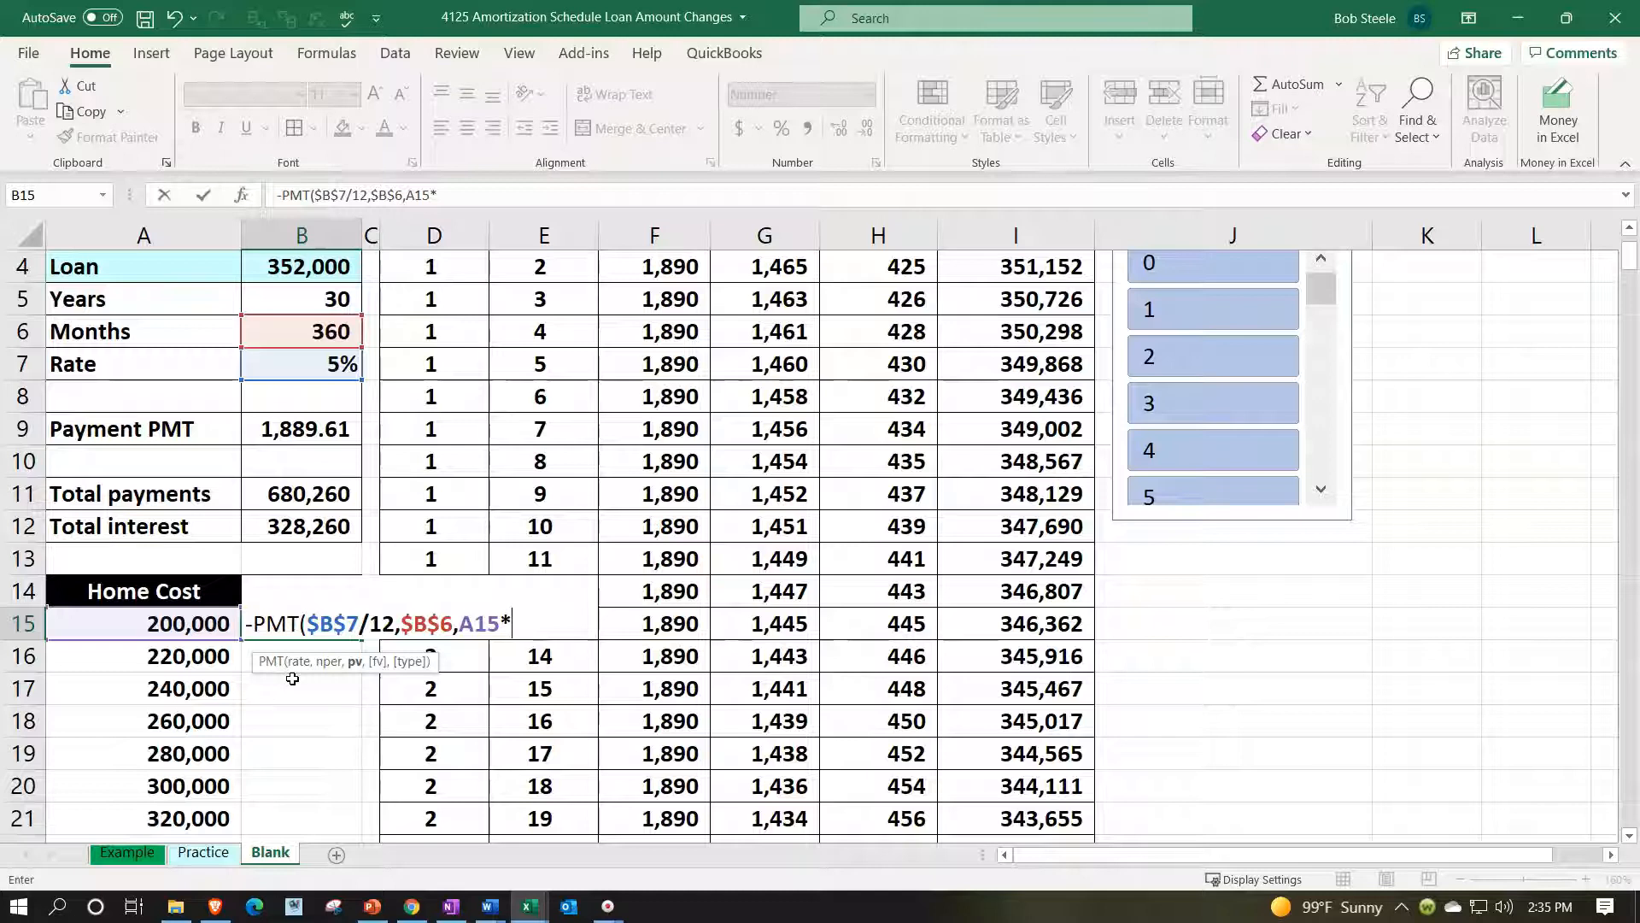
pyautogui.write('(1-.2)')
pyautogui.press('BackSpace')
pyautogui.press('BackSpace')
pyautogui.press('BackSpace')
pyautogui.press('BackSpace')
pyautogui.press('BackSpace')
pyautogui.press('BackSpace')
# Multiply the home cost by (1-$B$2) and commit the B15 formula, accepting the correction that adds the closing parenthesis
pyautogui.write('(1-')
pyautogui.scroll(1, 315, 626)
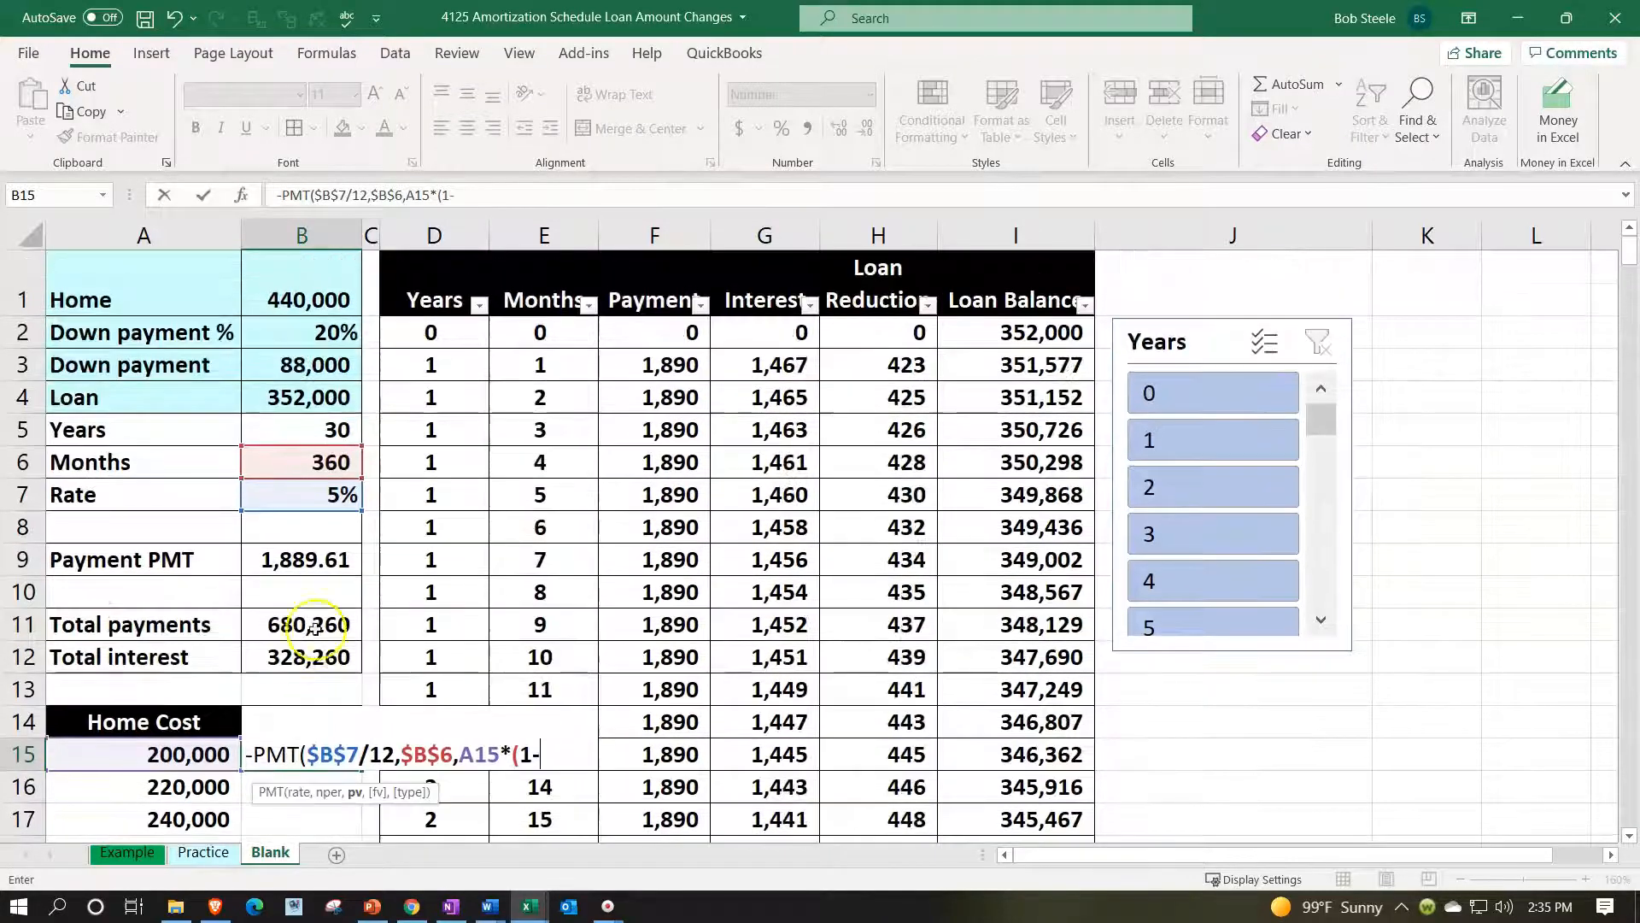
pyautogui.click(302, 329)
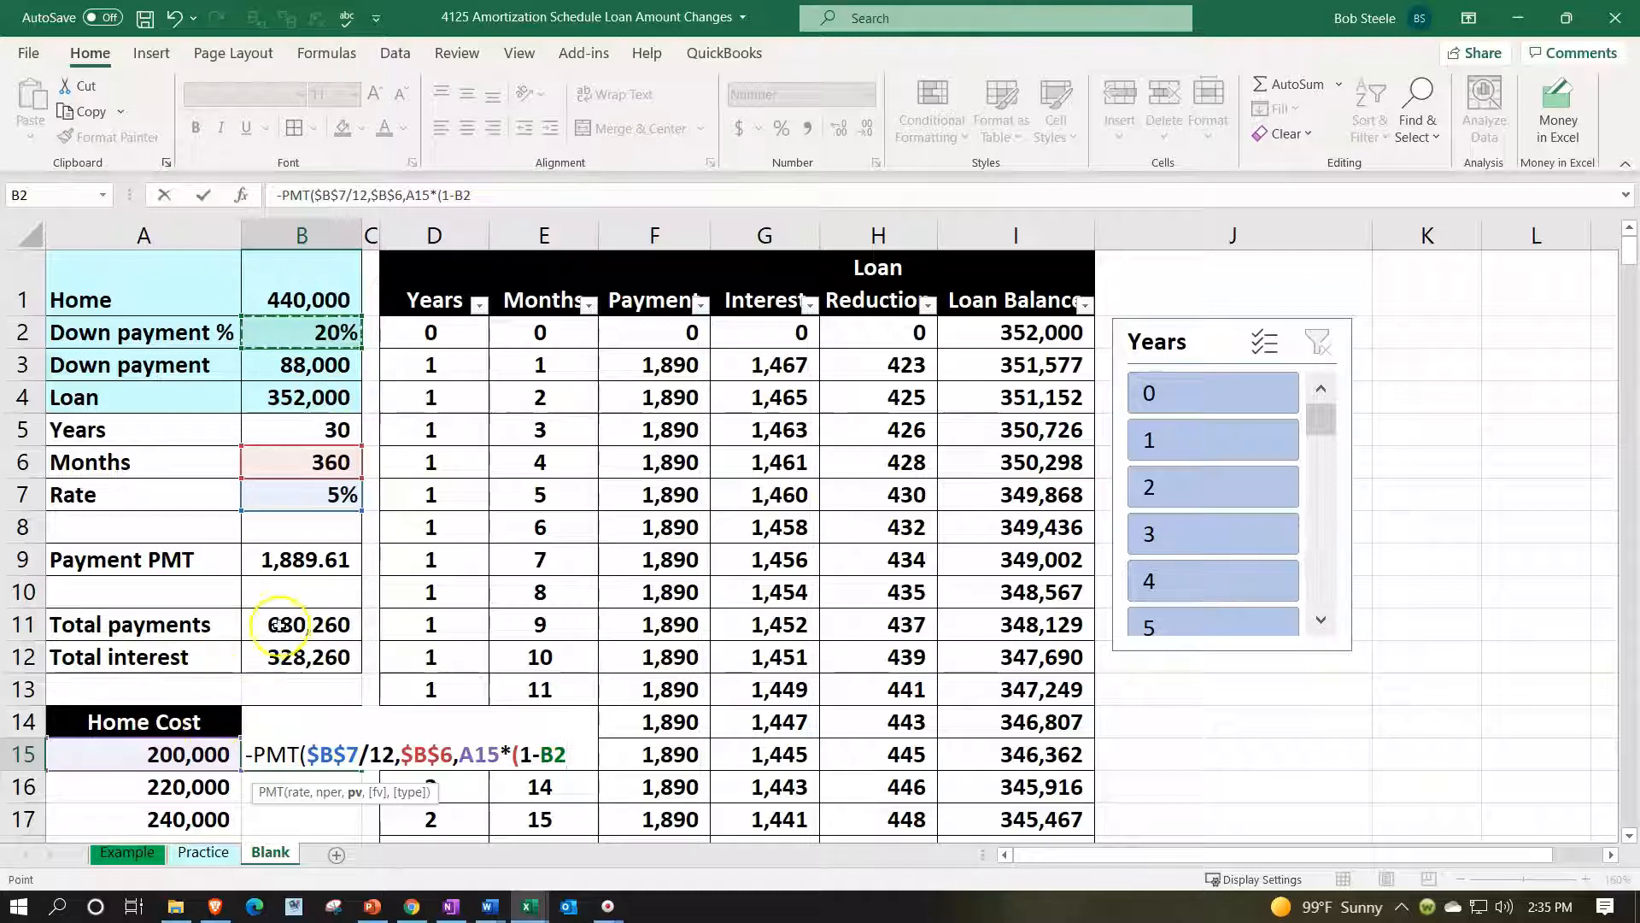
pyautogui.press('F4')
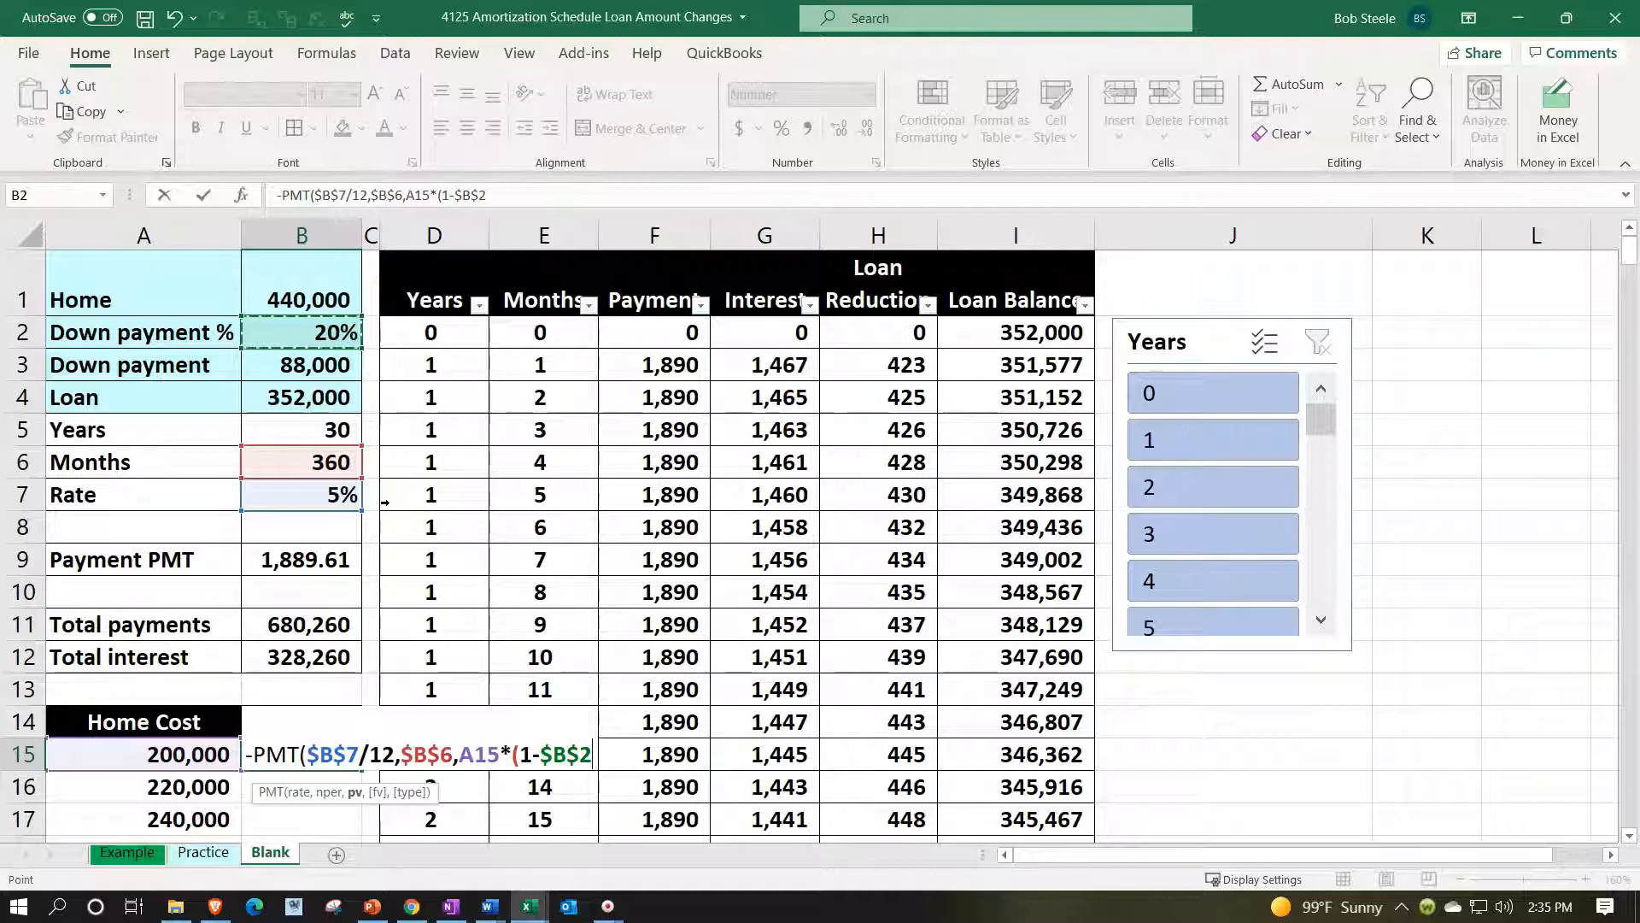
pyautogui.write(')')
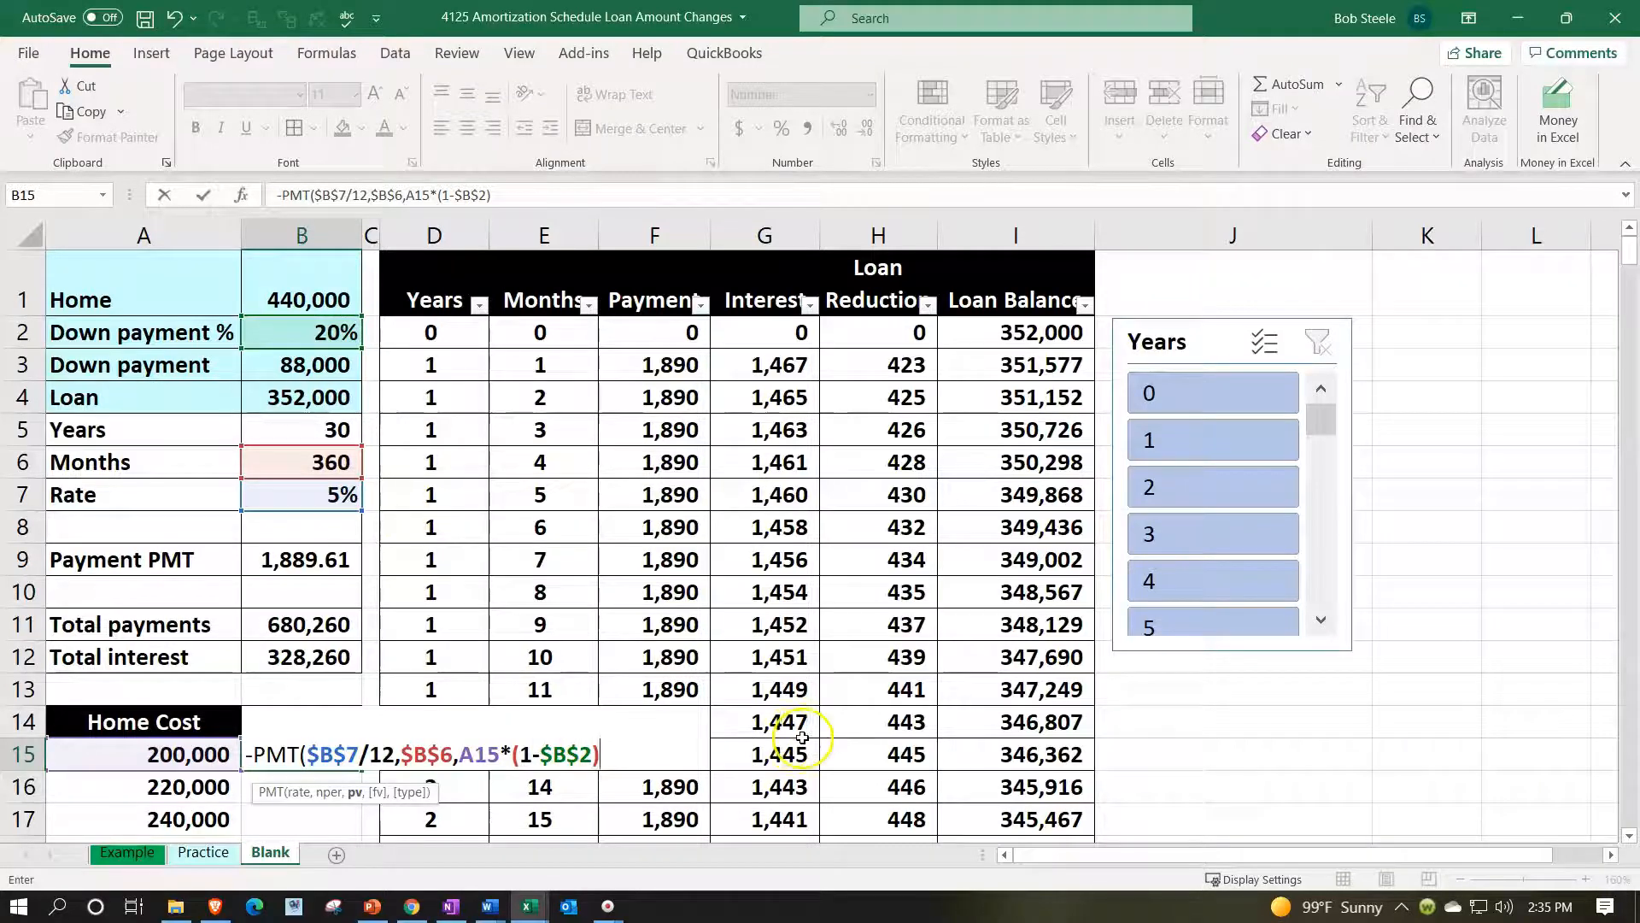
pyautogui.scroll(-1, 768, 717)
pyautogui.click(541, 624)
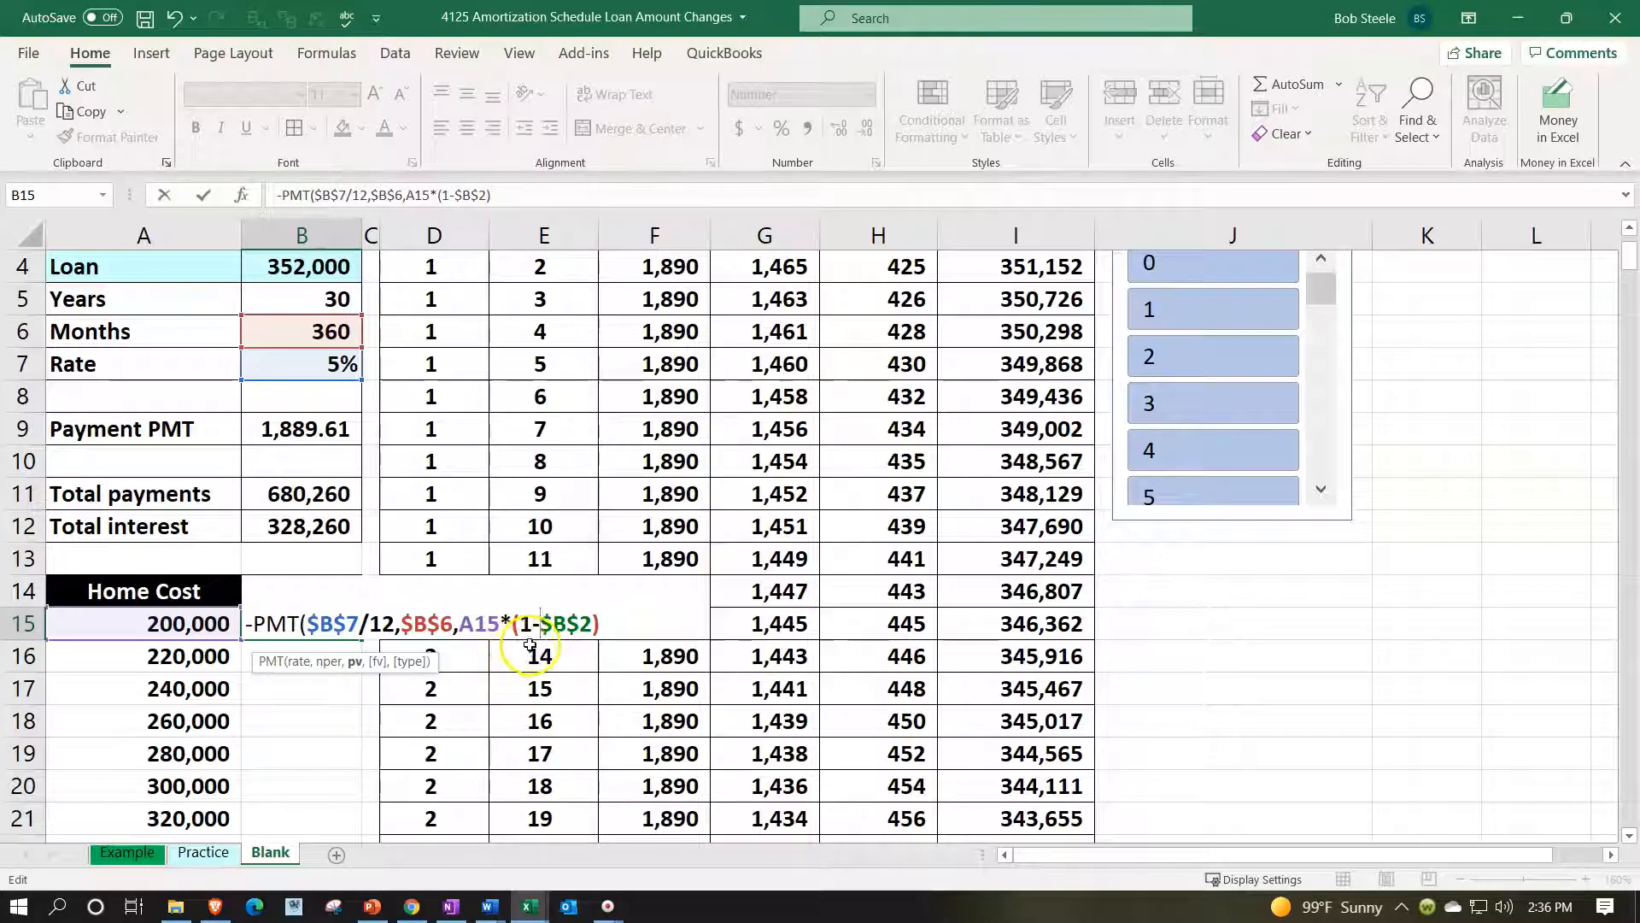
pyautogui.scroll(1, 427, 488)
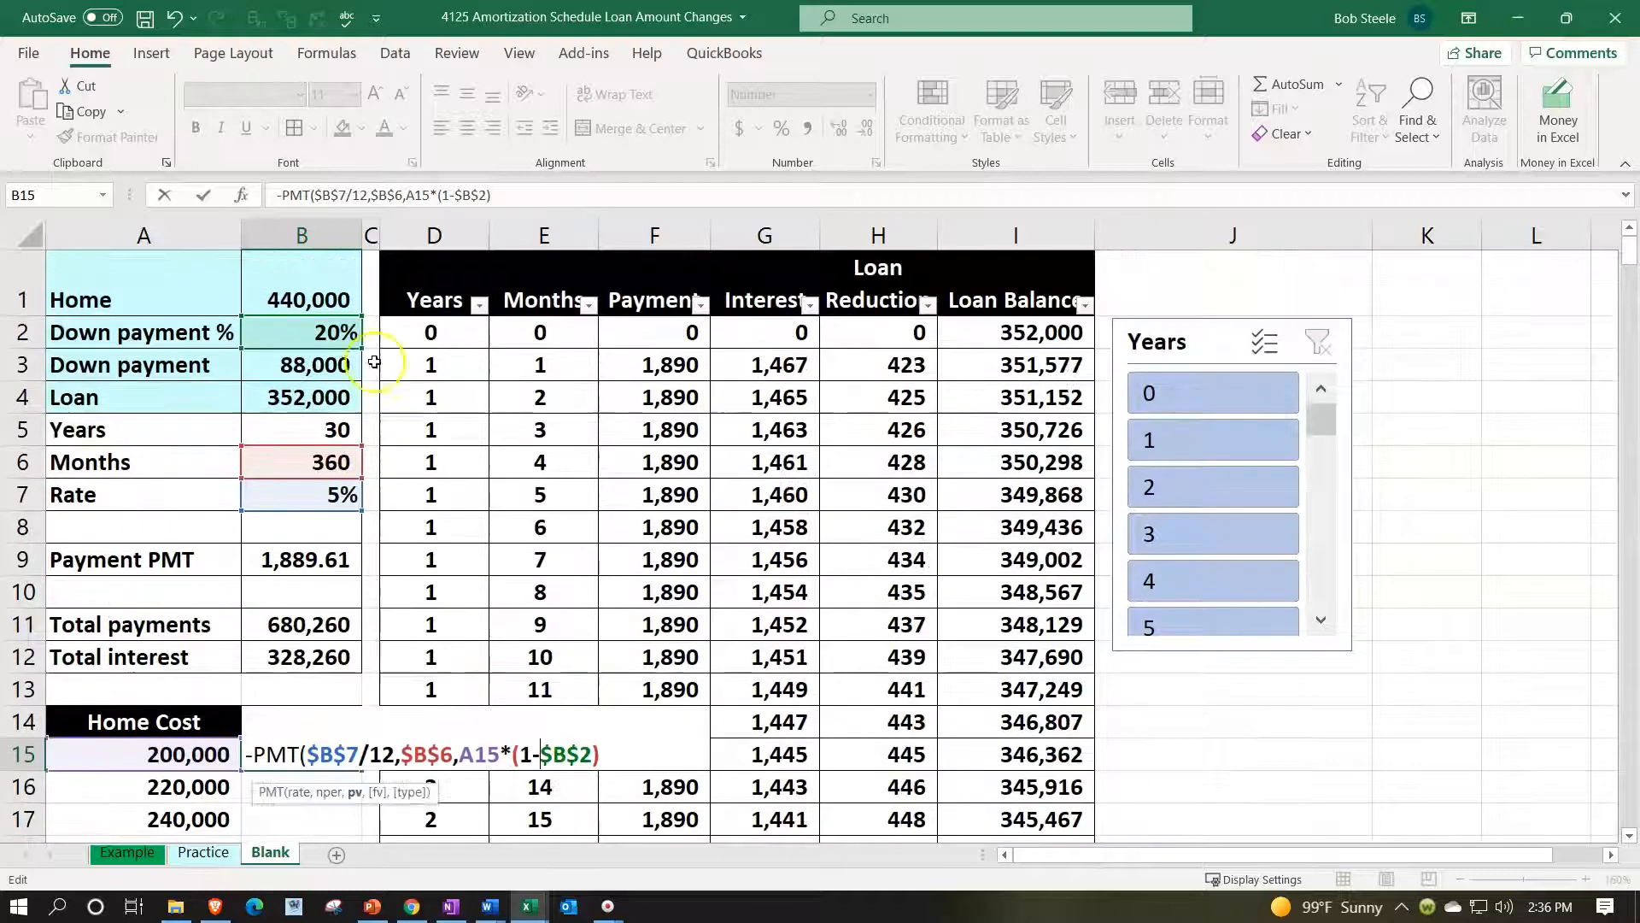
pyautogui.scroll(-1, 431, 418)
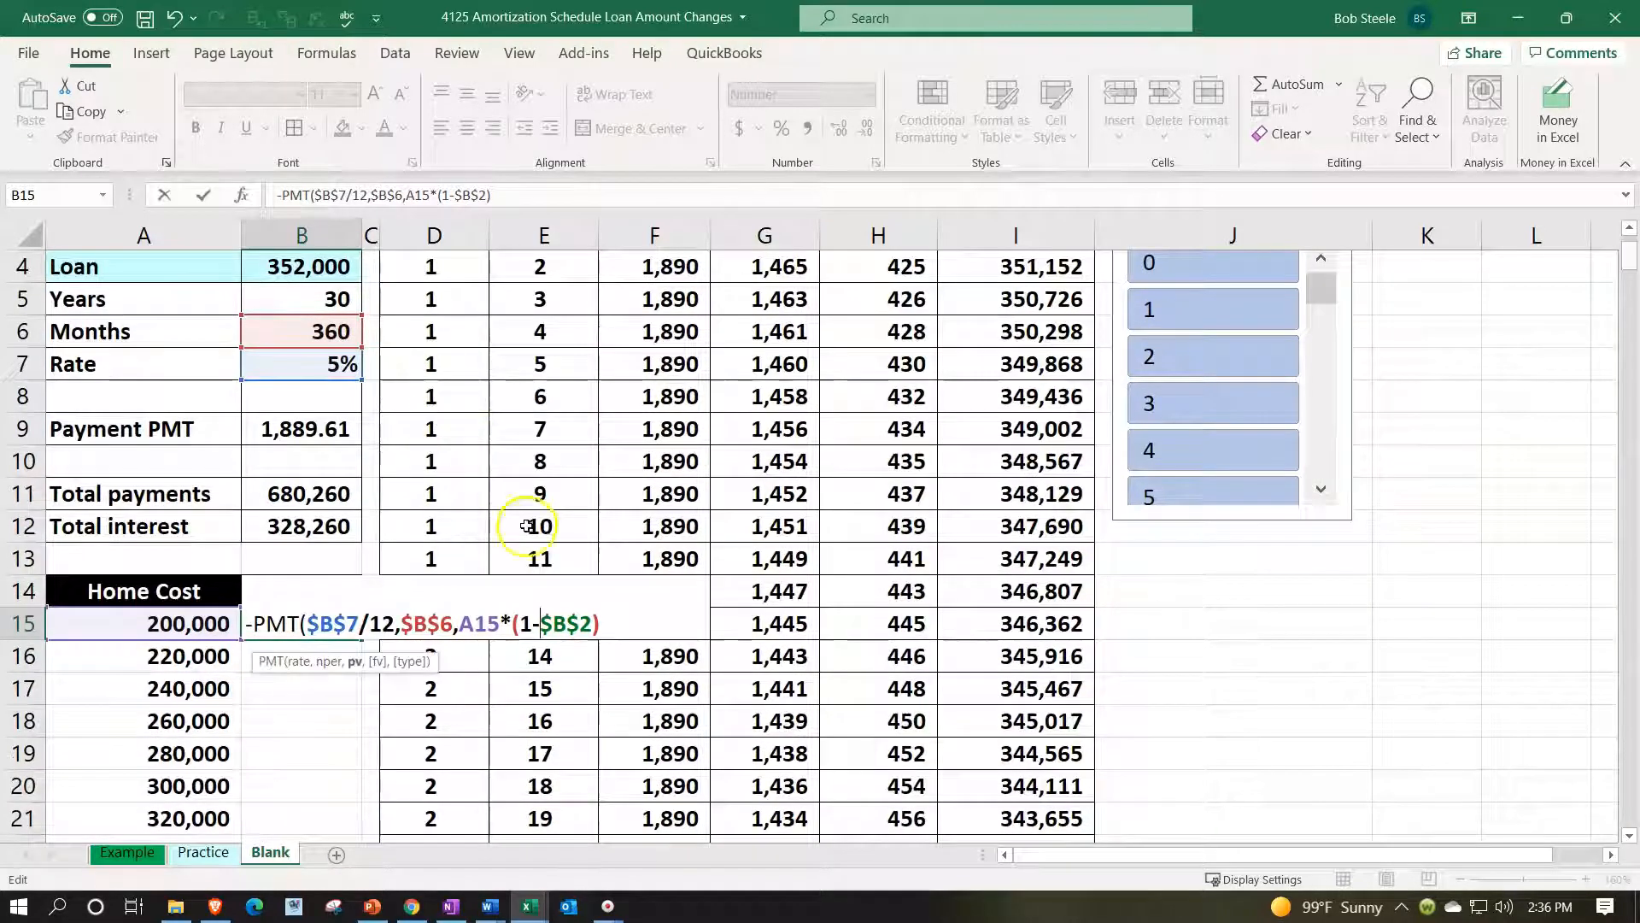
pyautogui.click(615, 624)
pyautogui.press('Return')
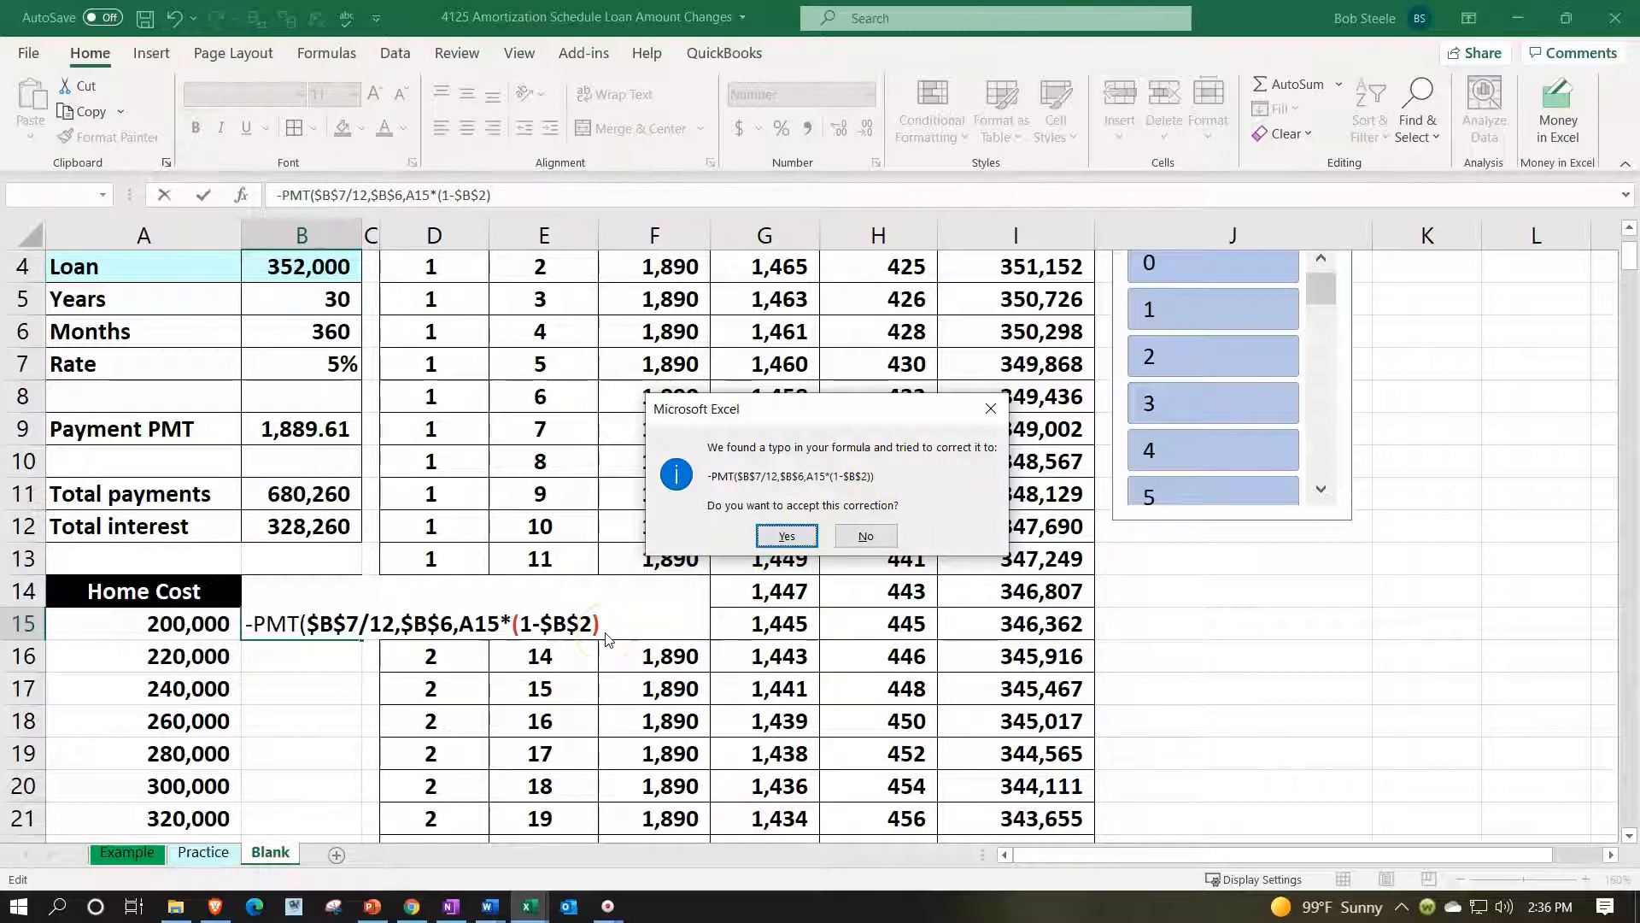
pyautogui.click(787, 538)
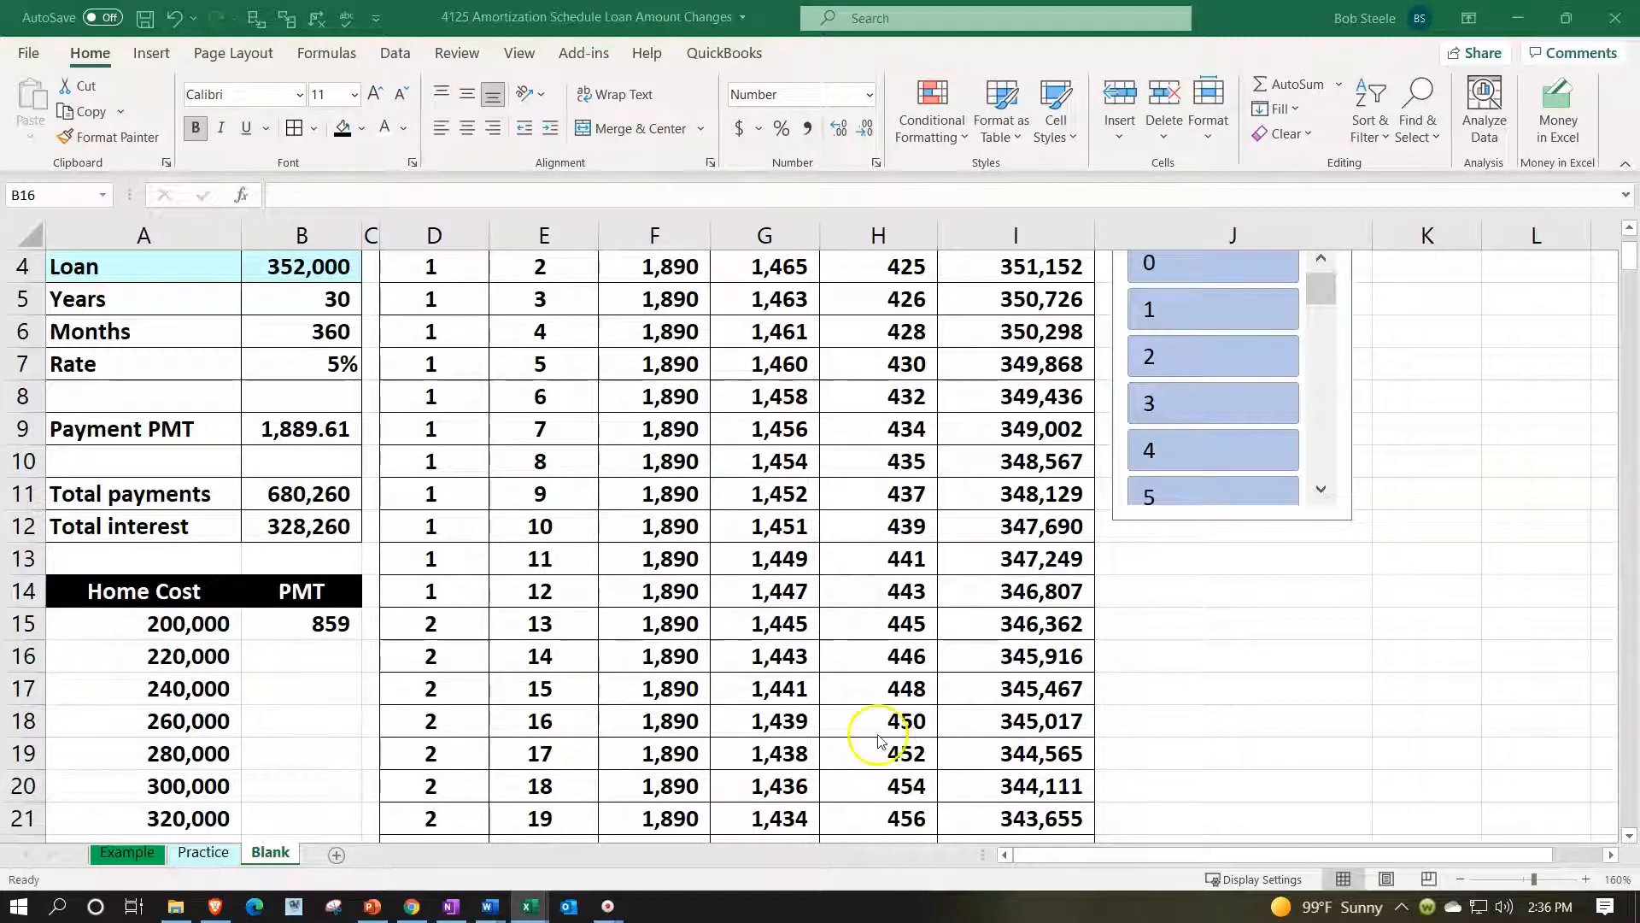
# Fill the PMT formula from B15 down one row into B16
pyautogui.scroll(-2, 879, 740)
pyautogui.click(342, 435)
pyautogui.hotkey('ctrl', 'c')
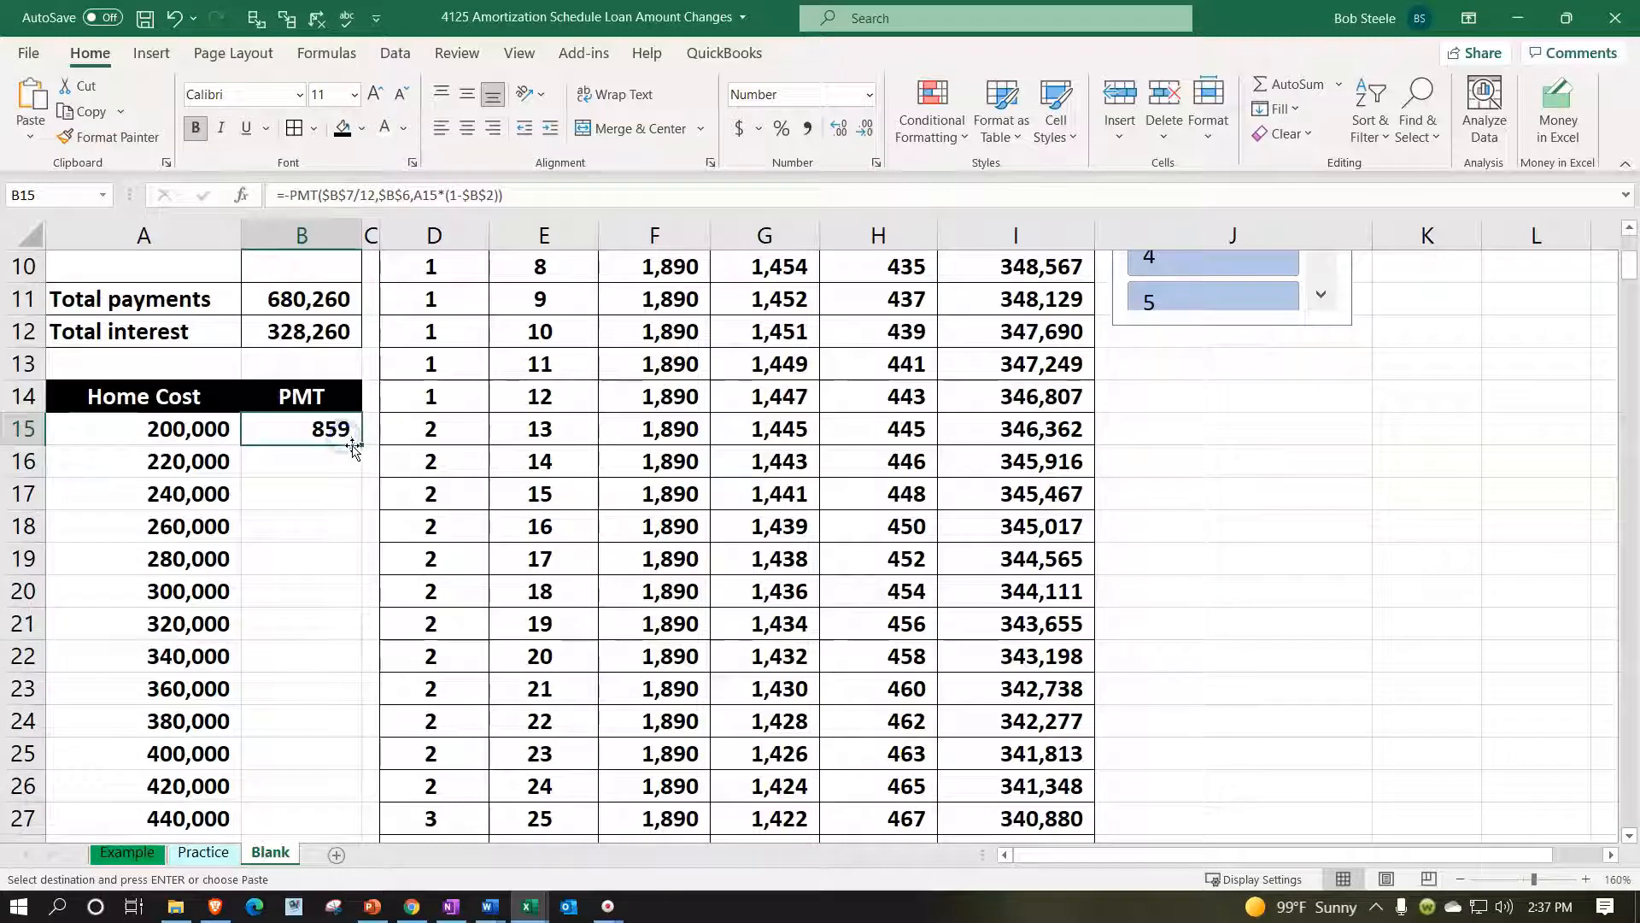
pyautogui.moveTo(365, 445); pyautogui.dragTo(365, 475)
pyautogui.scroll(1, 318, 632)
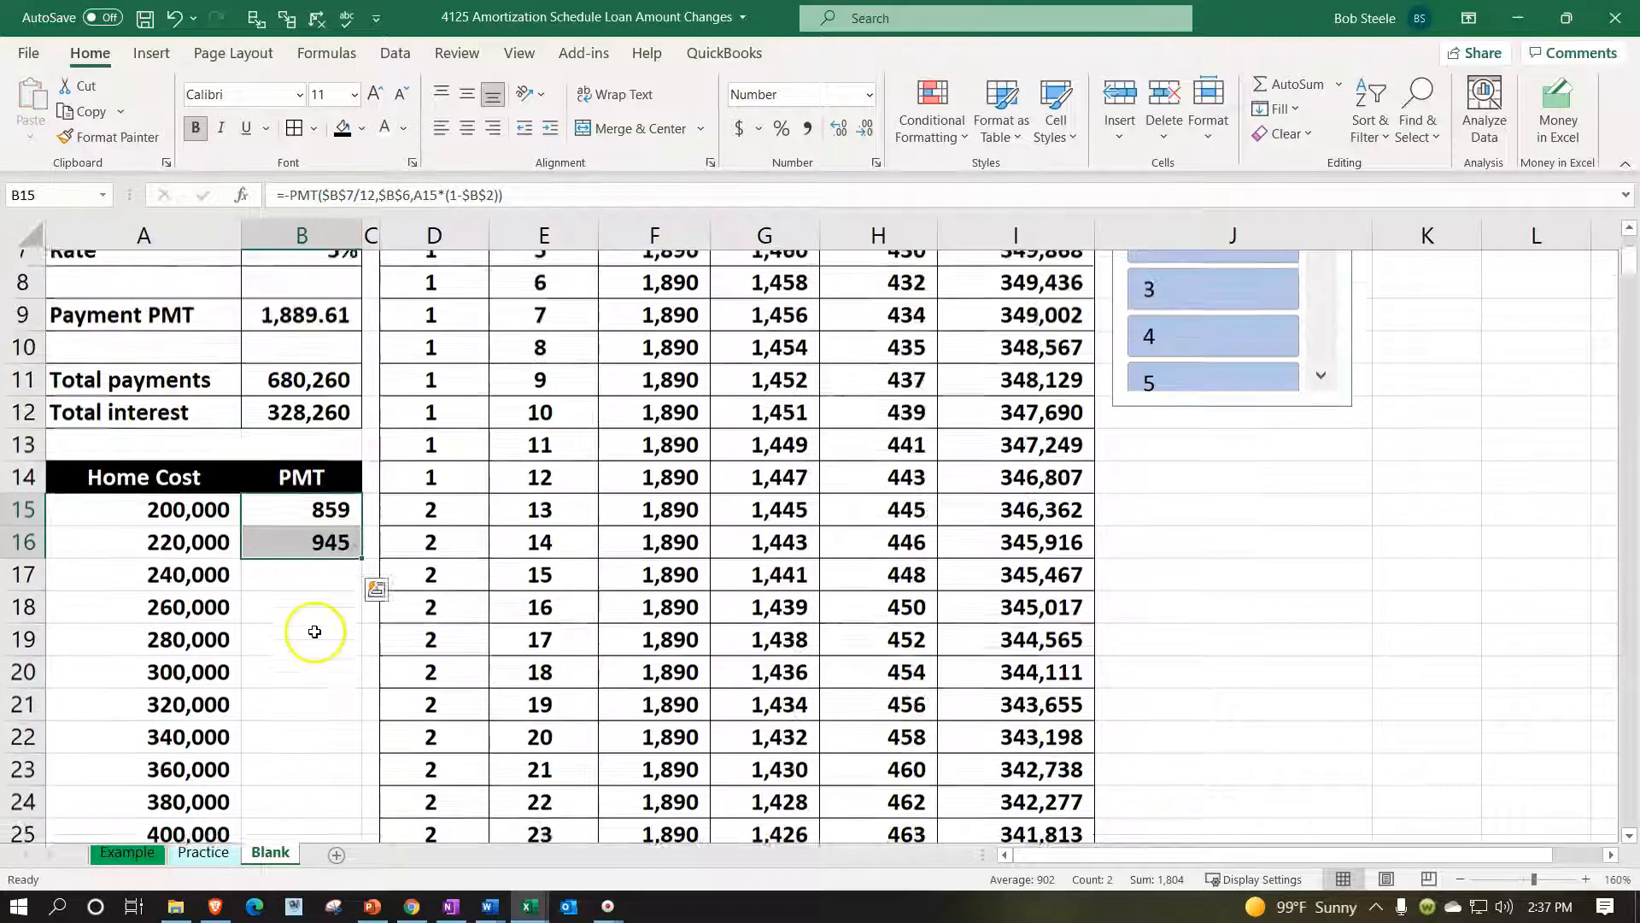
# Check the rate, months, home cost and down payment references in the copied B16 formula
pyautogui.click(295, 563)
pyautogui.doubleClick(294, 563)
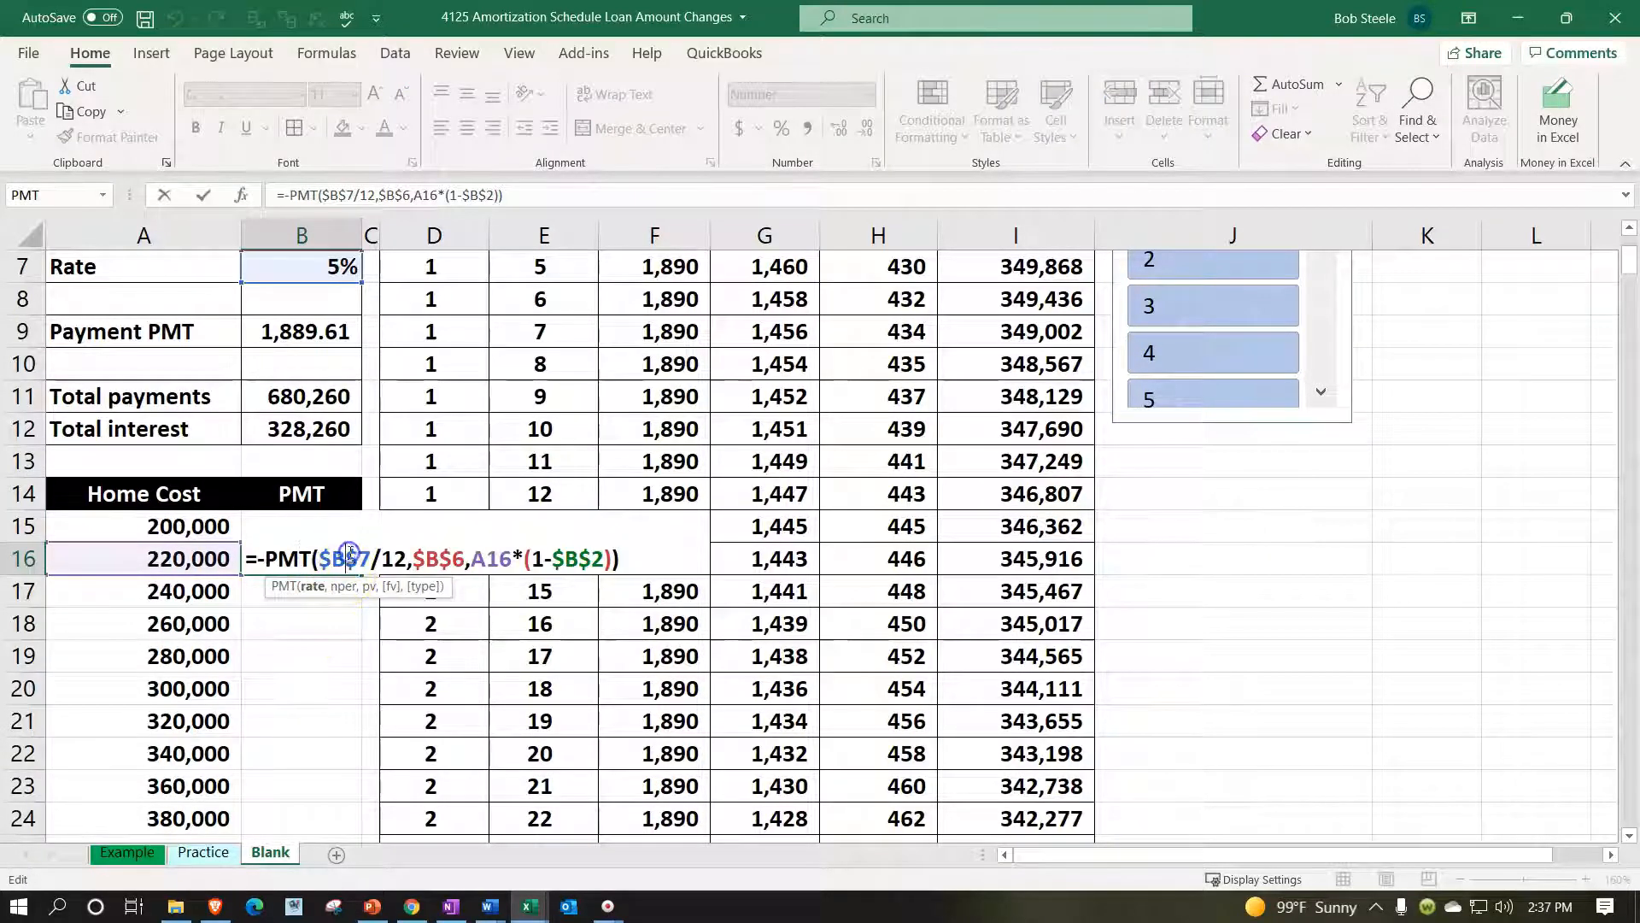
pyautogui.scroll(1, 304, 628)
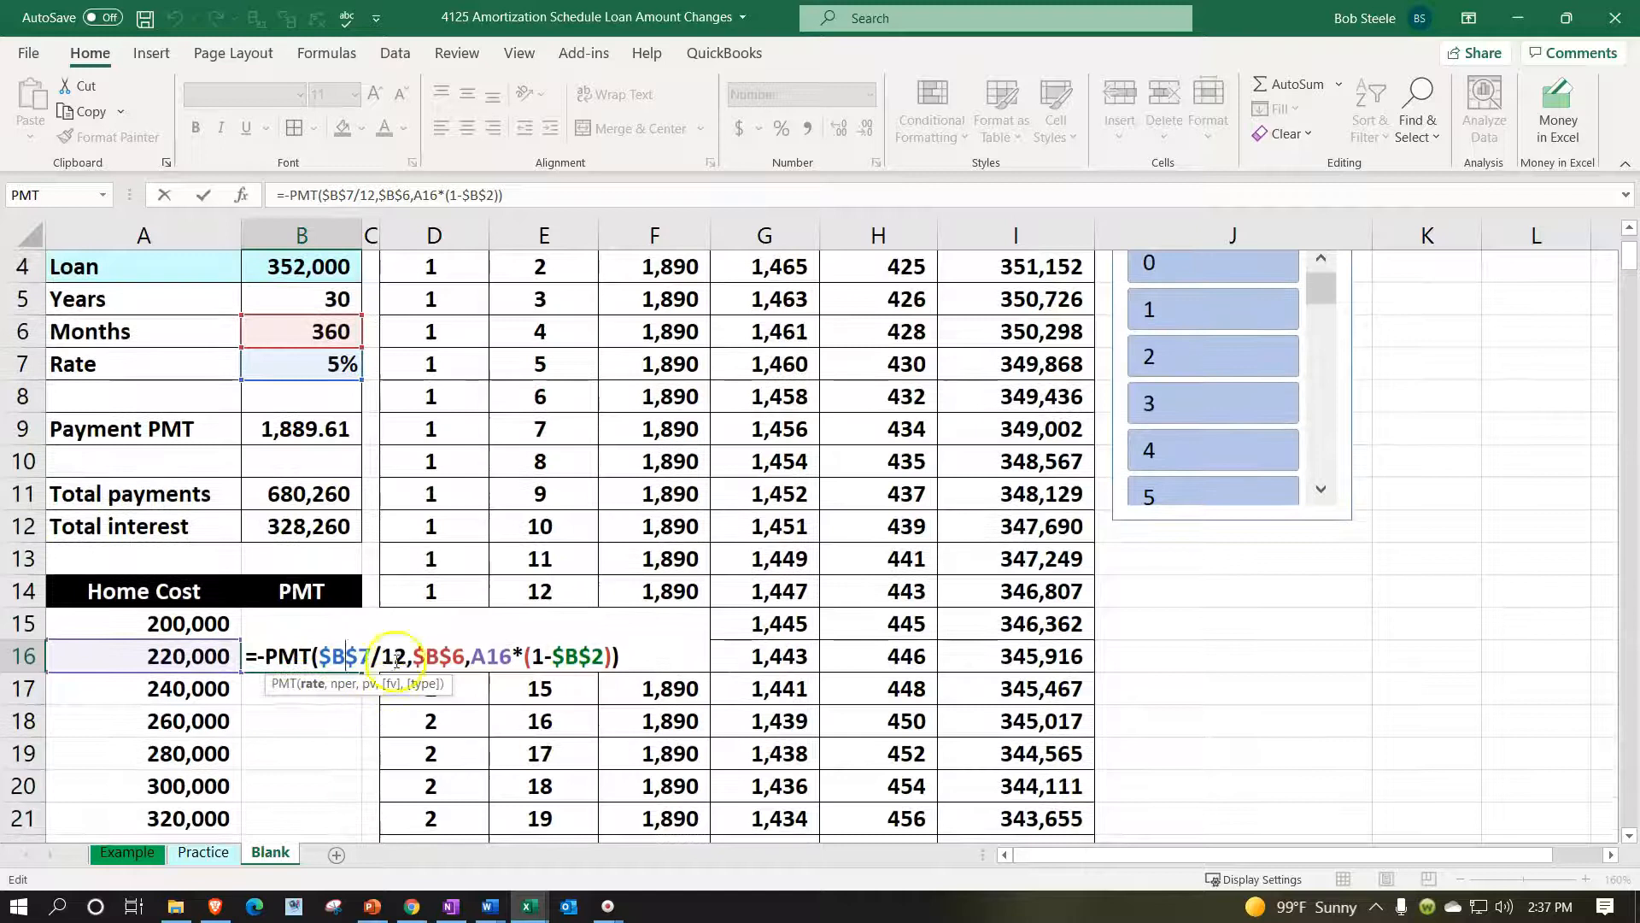
pyautogui.click(439, 654)
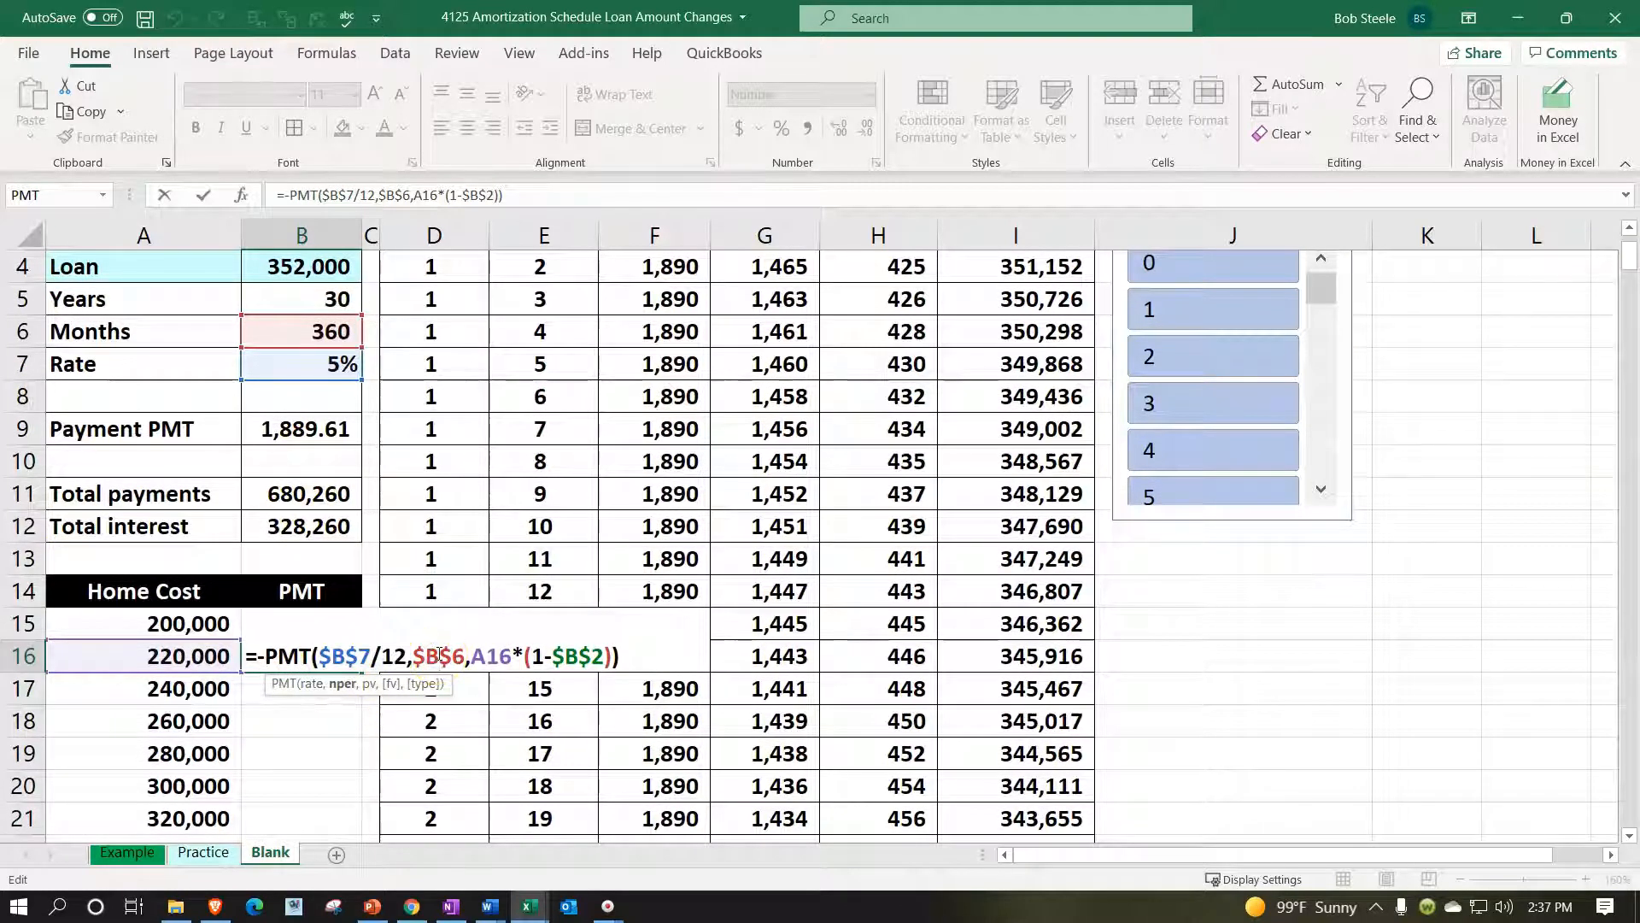
pyautogui.scroll(1, 439, 646)
pyautogui.scroll(-1, 462, 649)
pyautogui.click(490, 656)
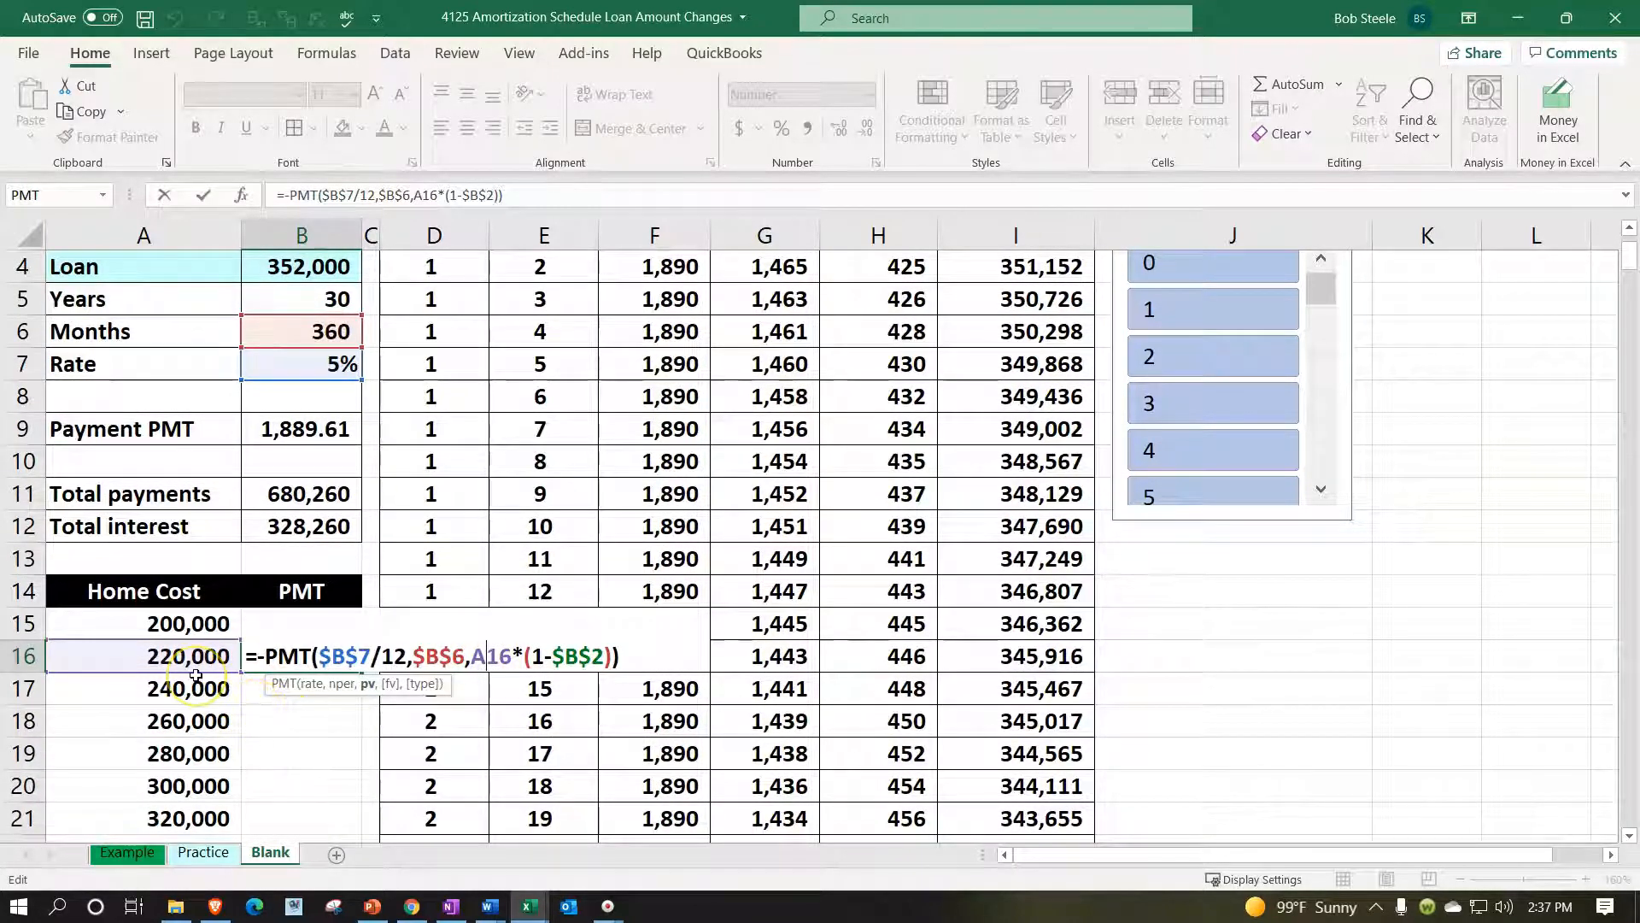
pyautogui.scroll(1, 586, 677)
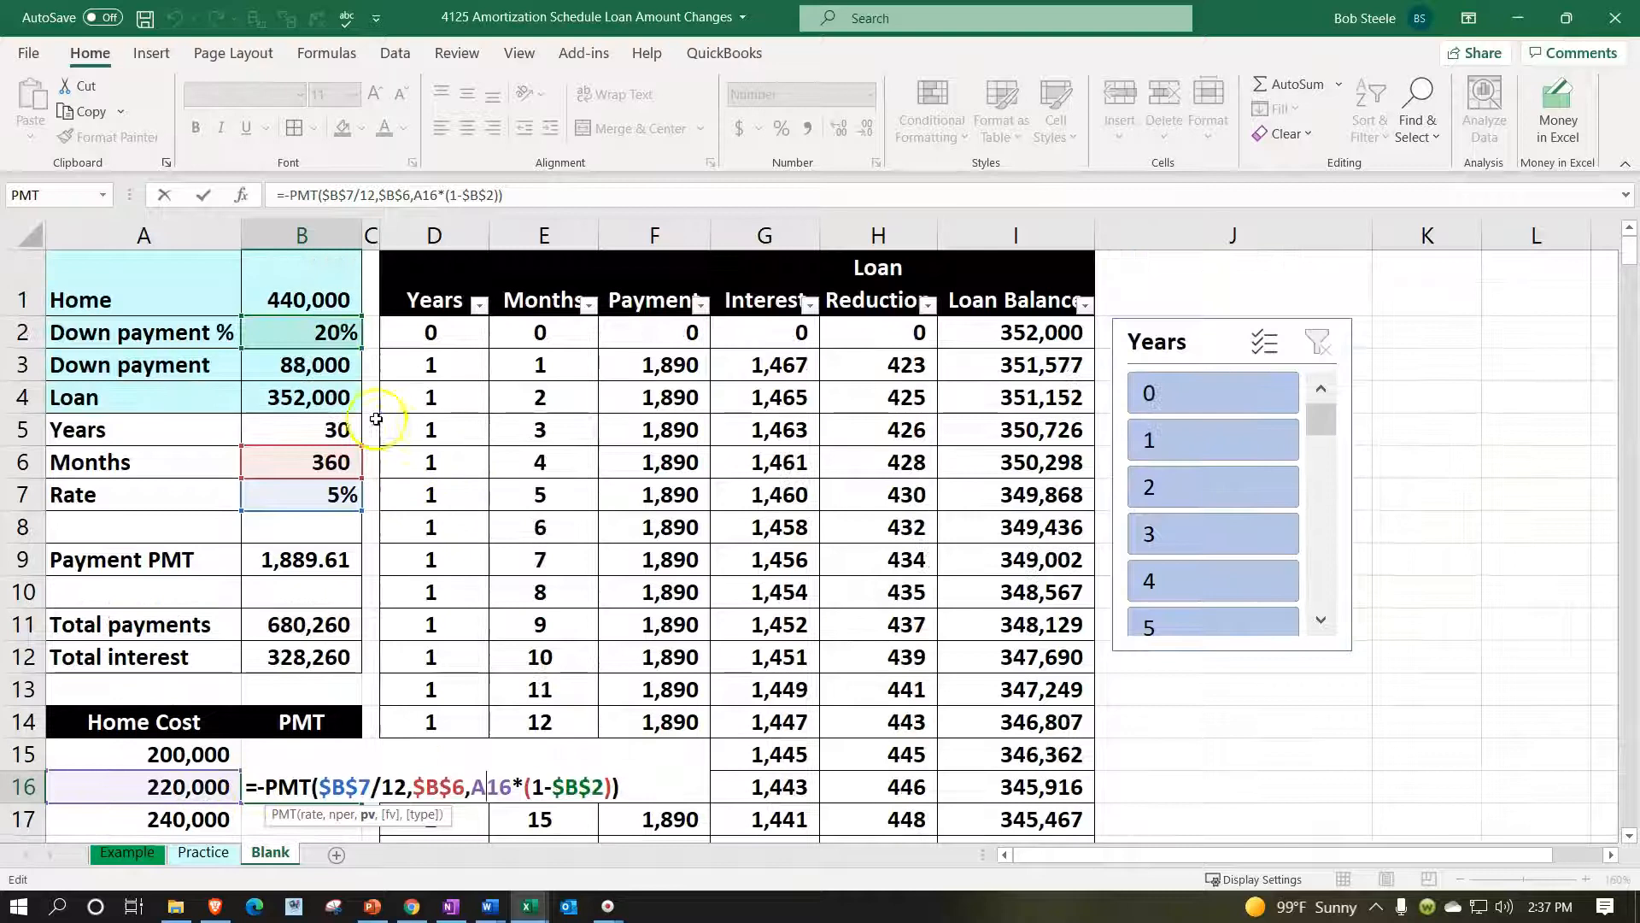
pyautogui.press('Return')
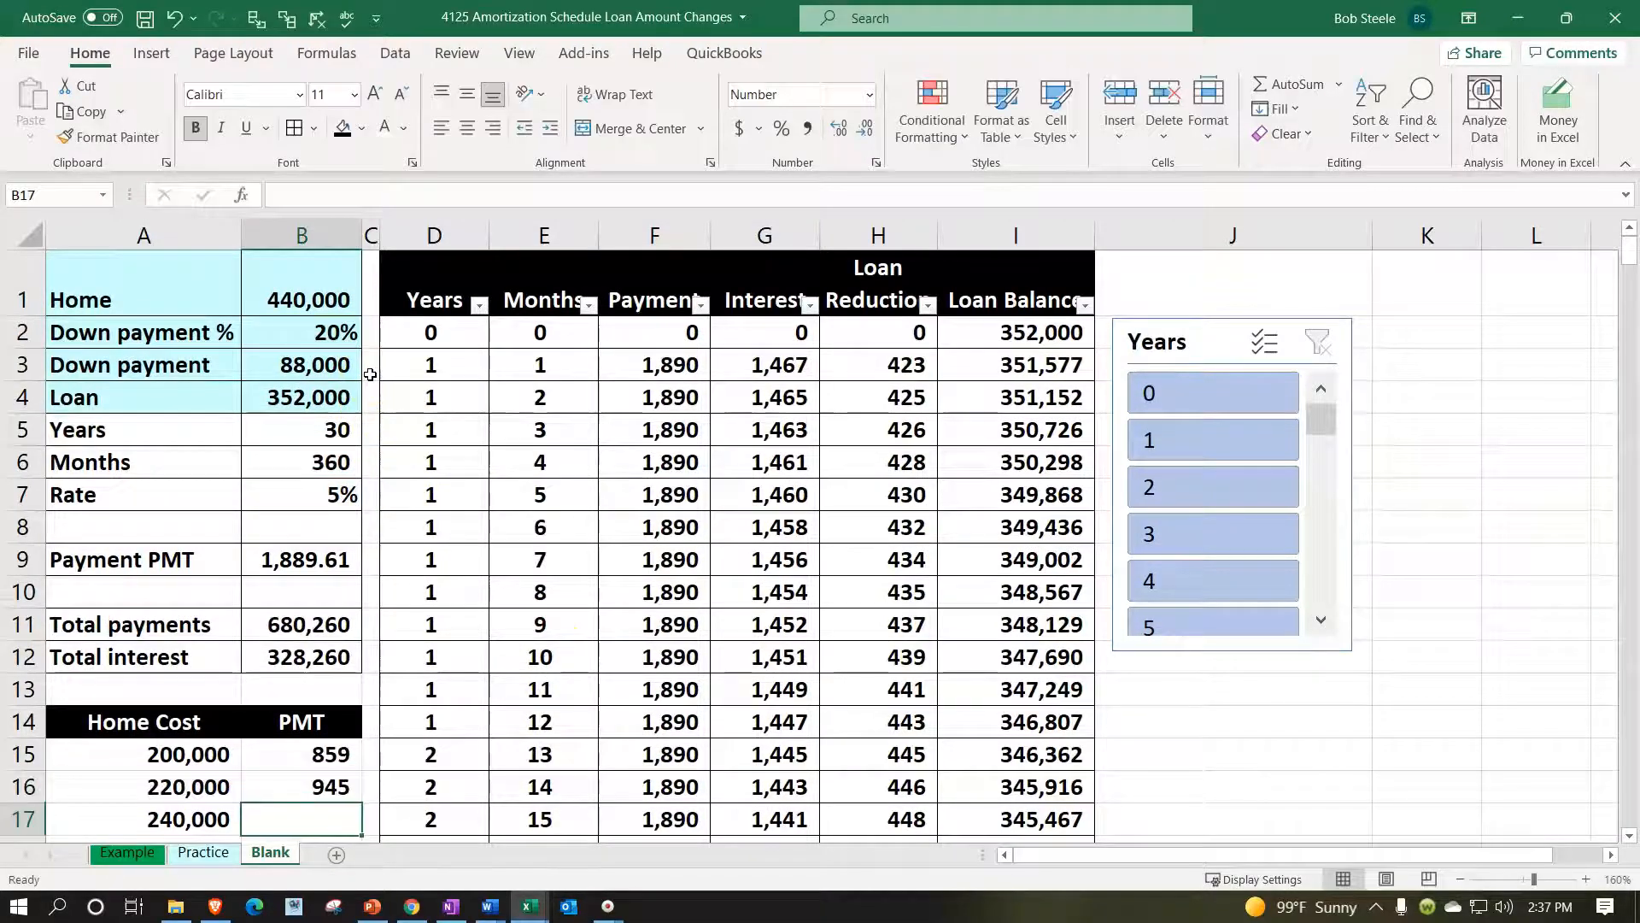
# Fill the PMT formula from B16 down to B37 alongside the home costs
pyautogui.scroll(-2, 366, 432)
pyautogui.click(333, 557)
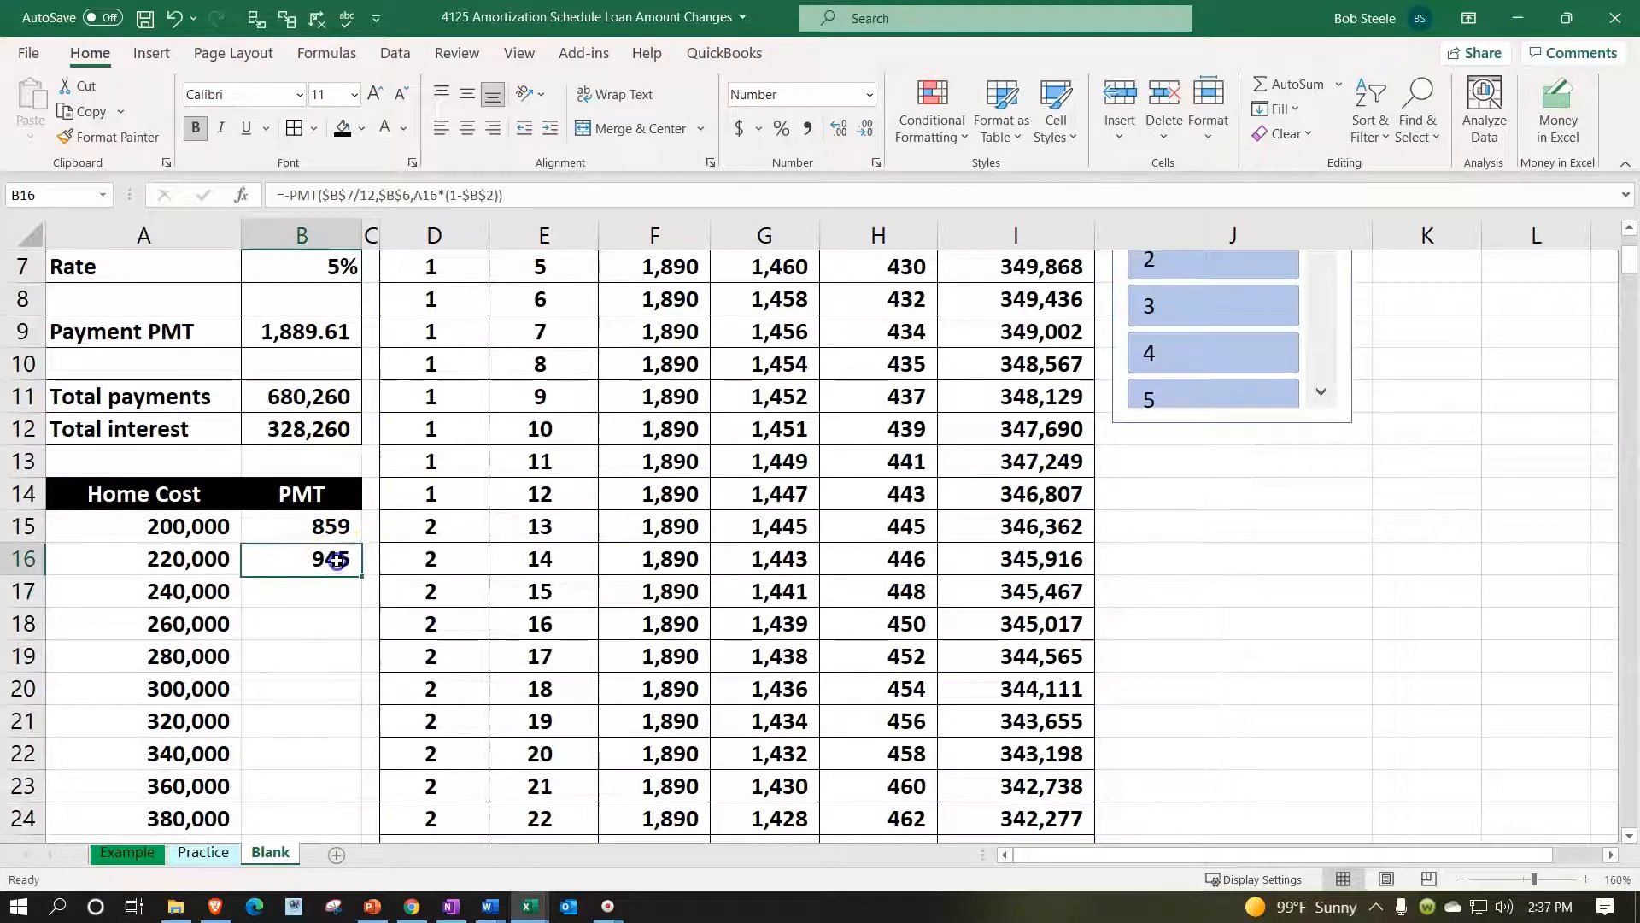
pyautogui.scroll(-2, 335, 564)
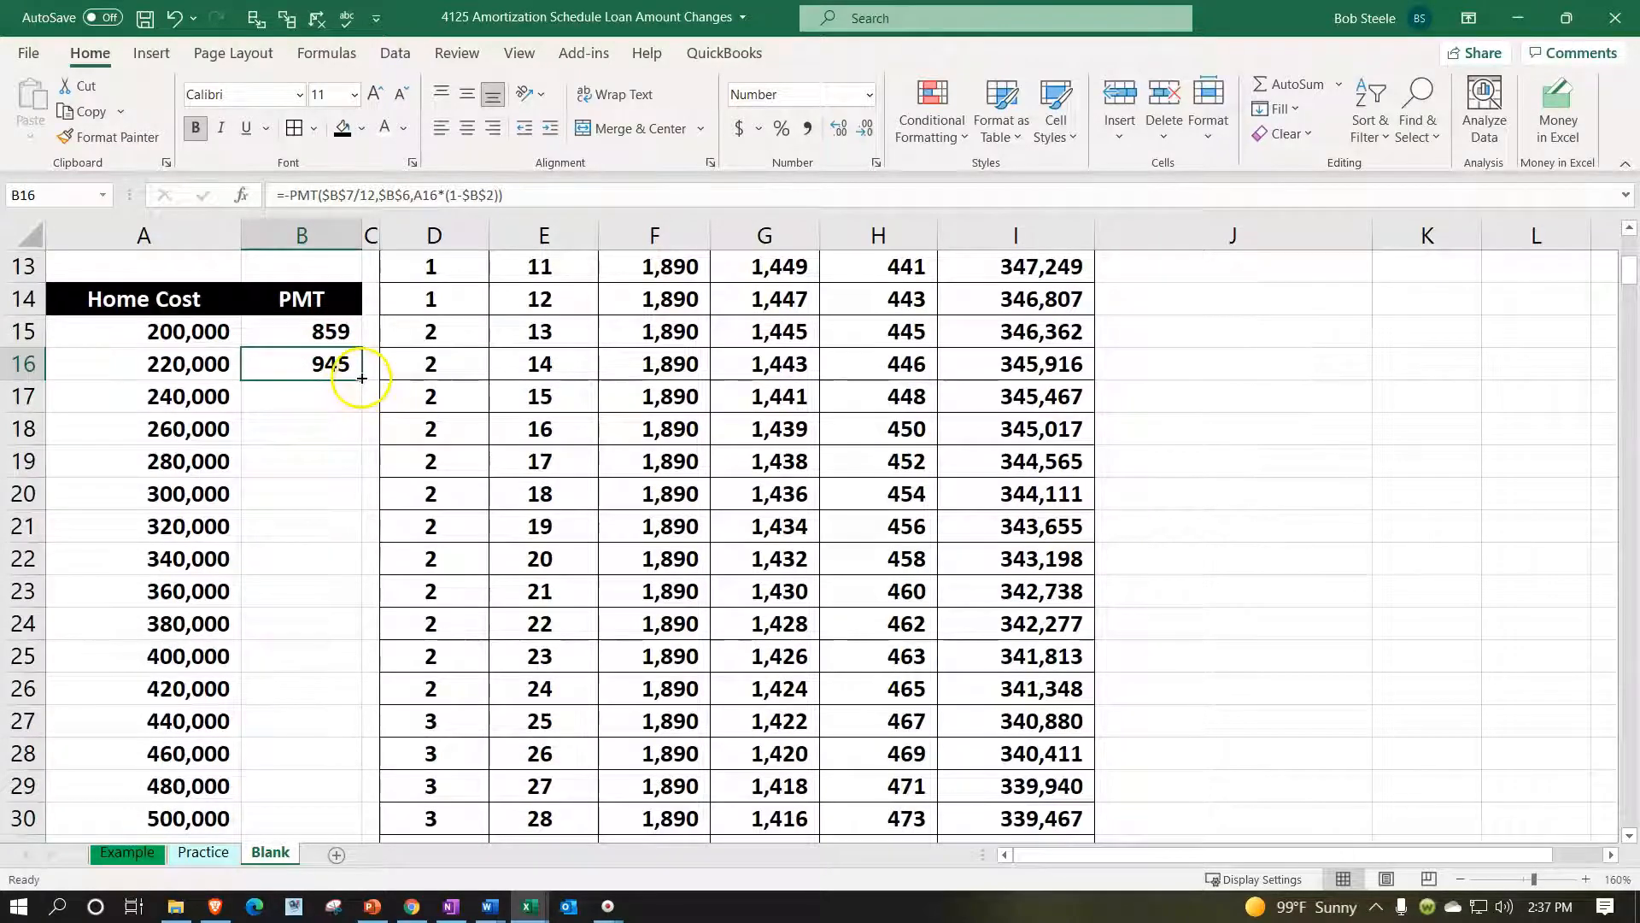
pyautogui.doubleClick(362, 381)
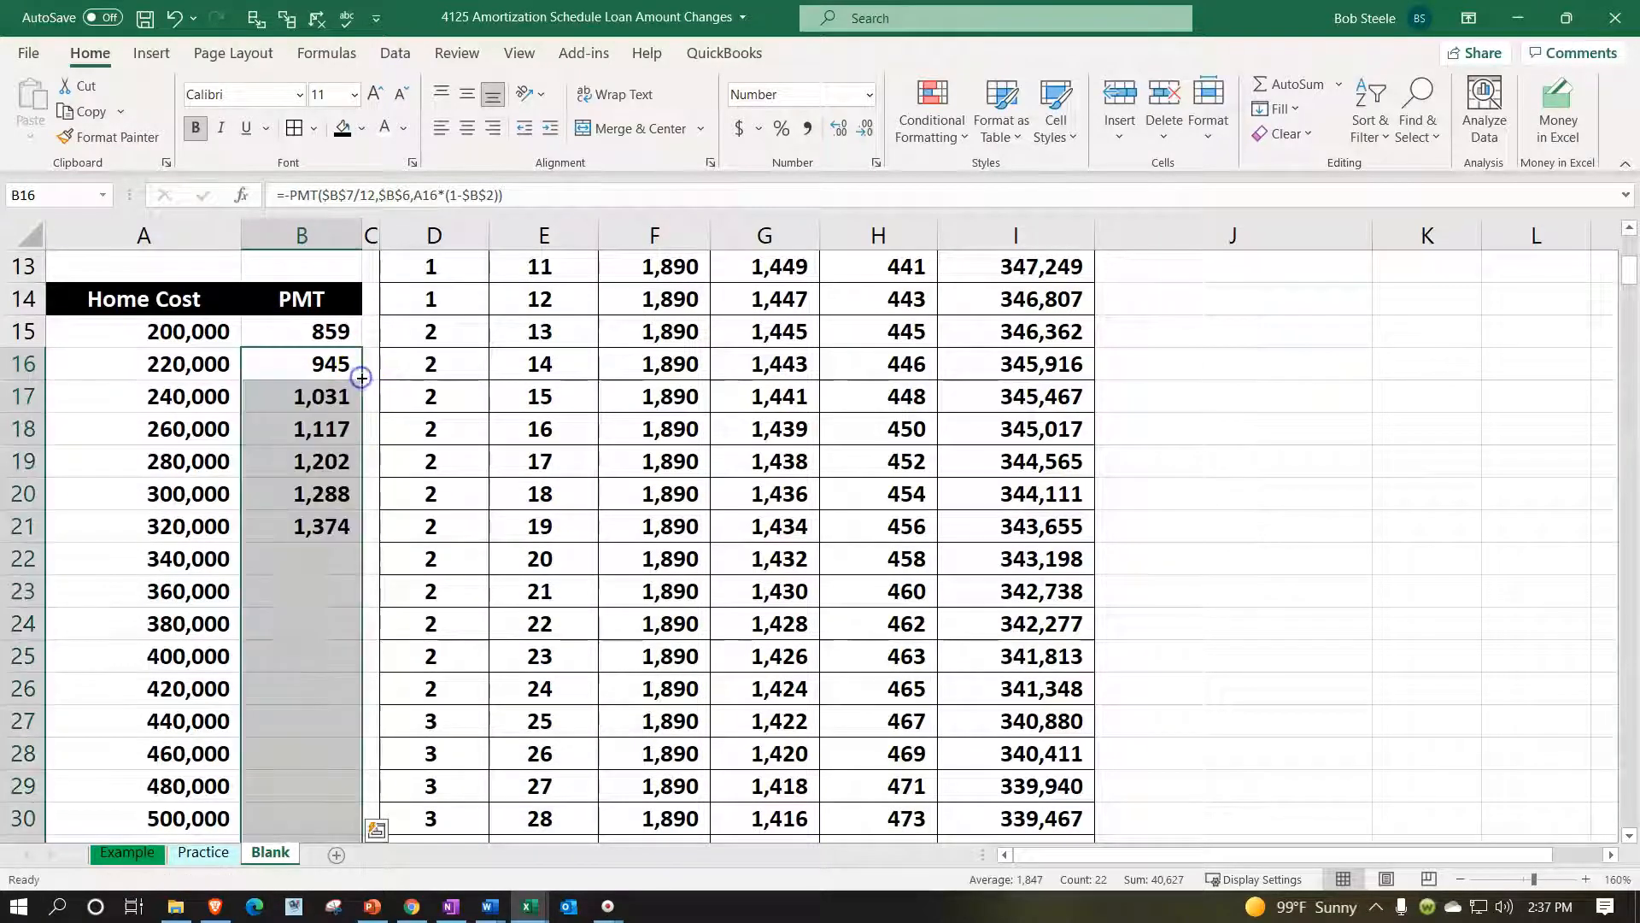
# Set the Home value in B1 to 200,000 and check the Payment PMT against the table's first PMT
pyautogui.click(282, 333)
pyautogui.press('Left')
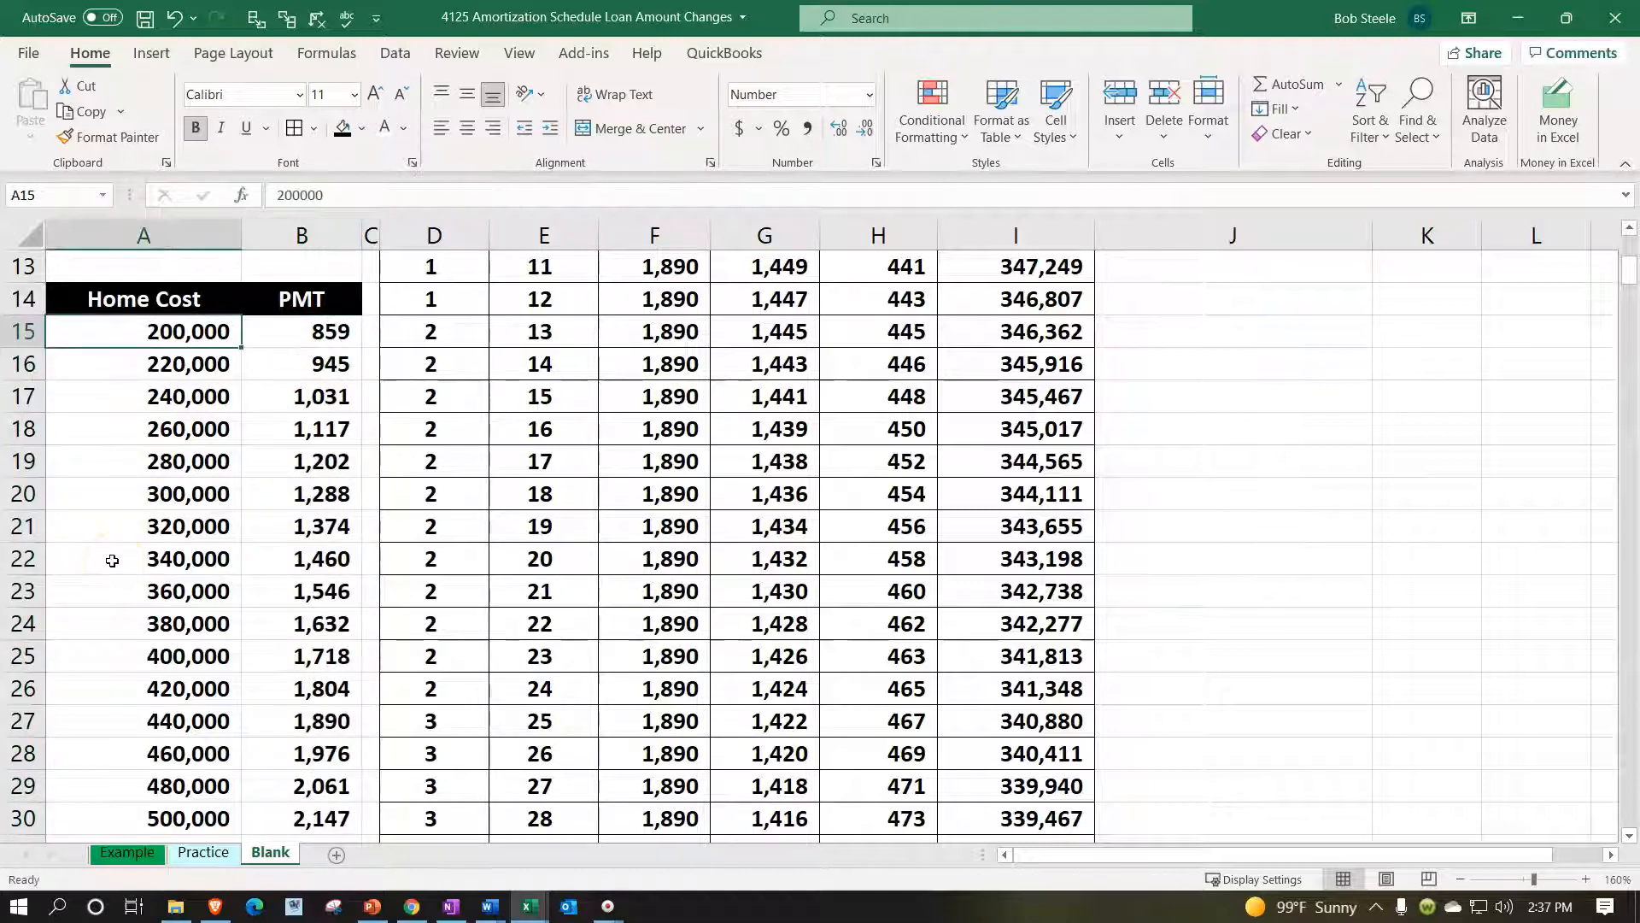
pyautogui.scroll(4, 112, 560)
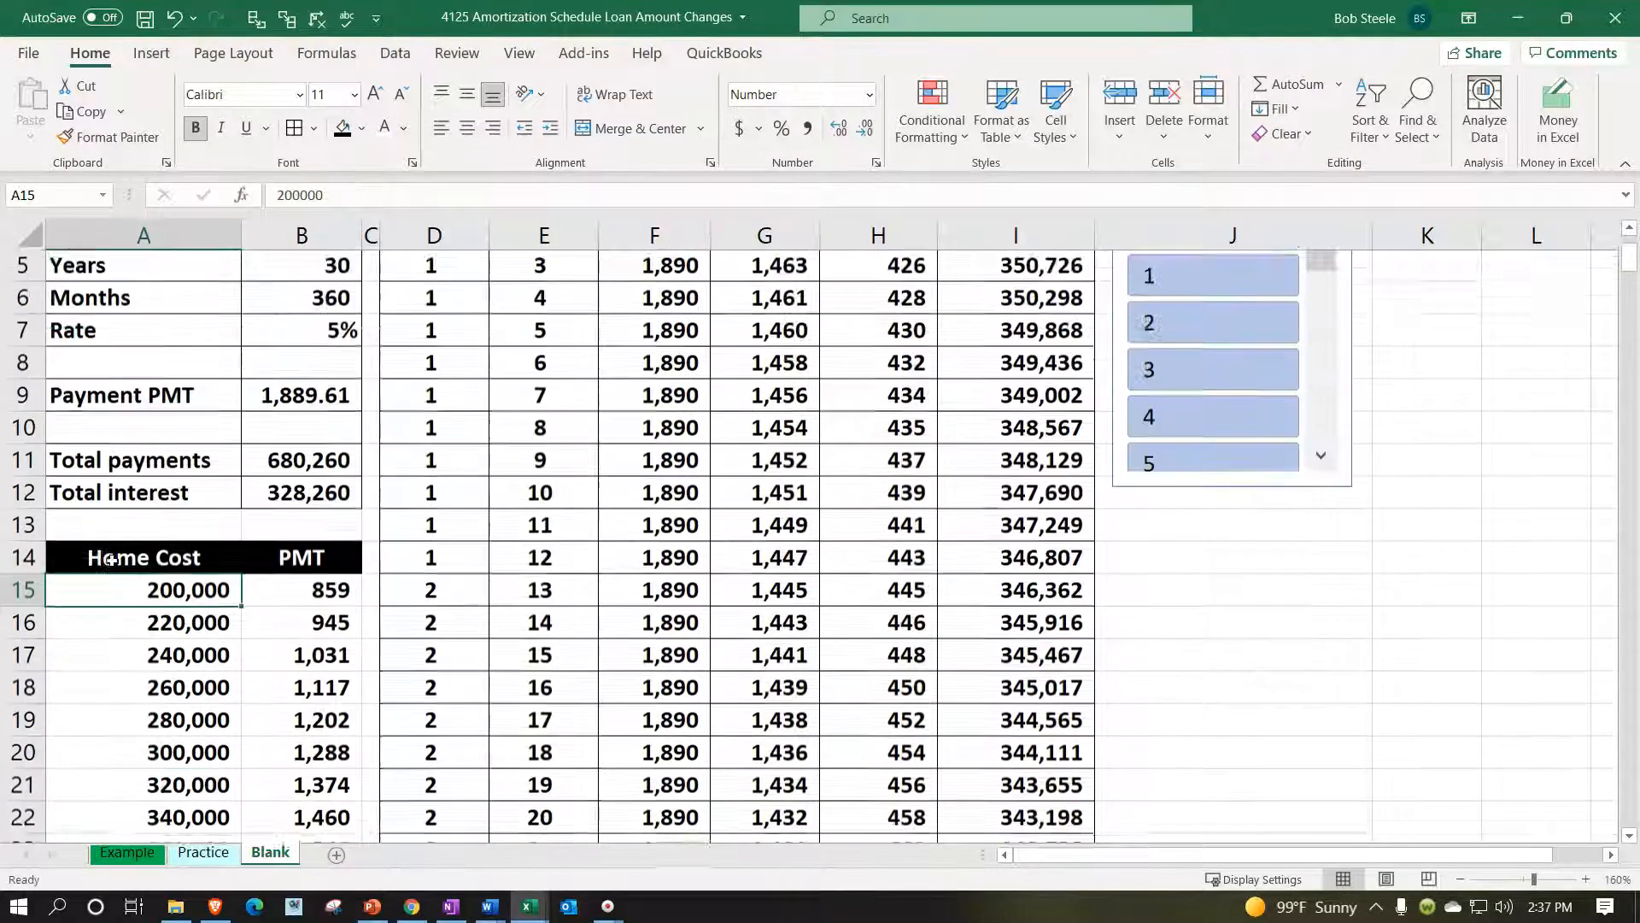
pyautogui.click(289, 301)
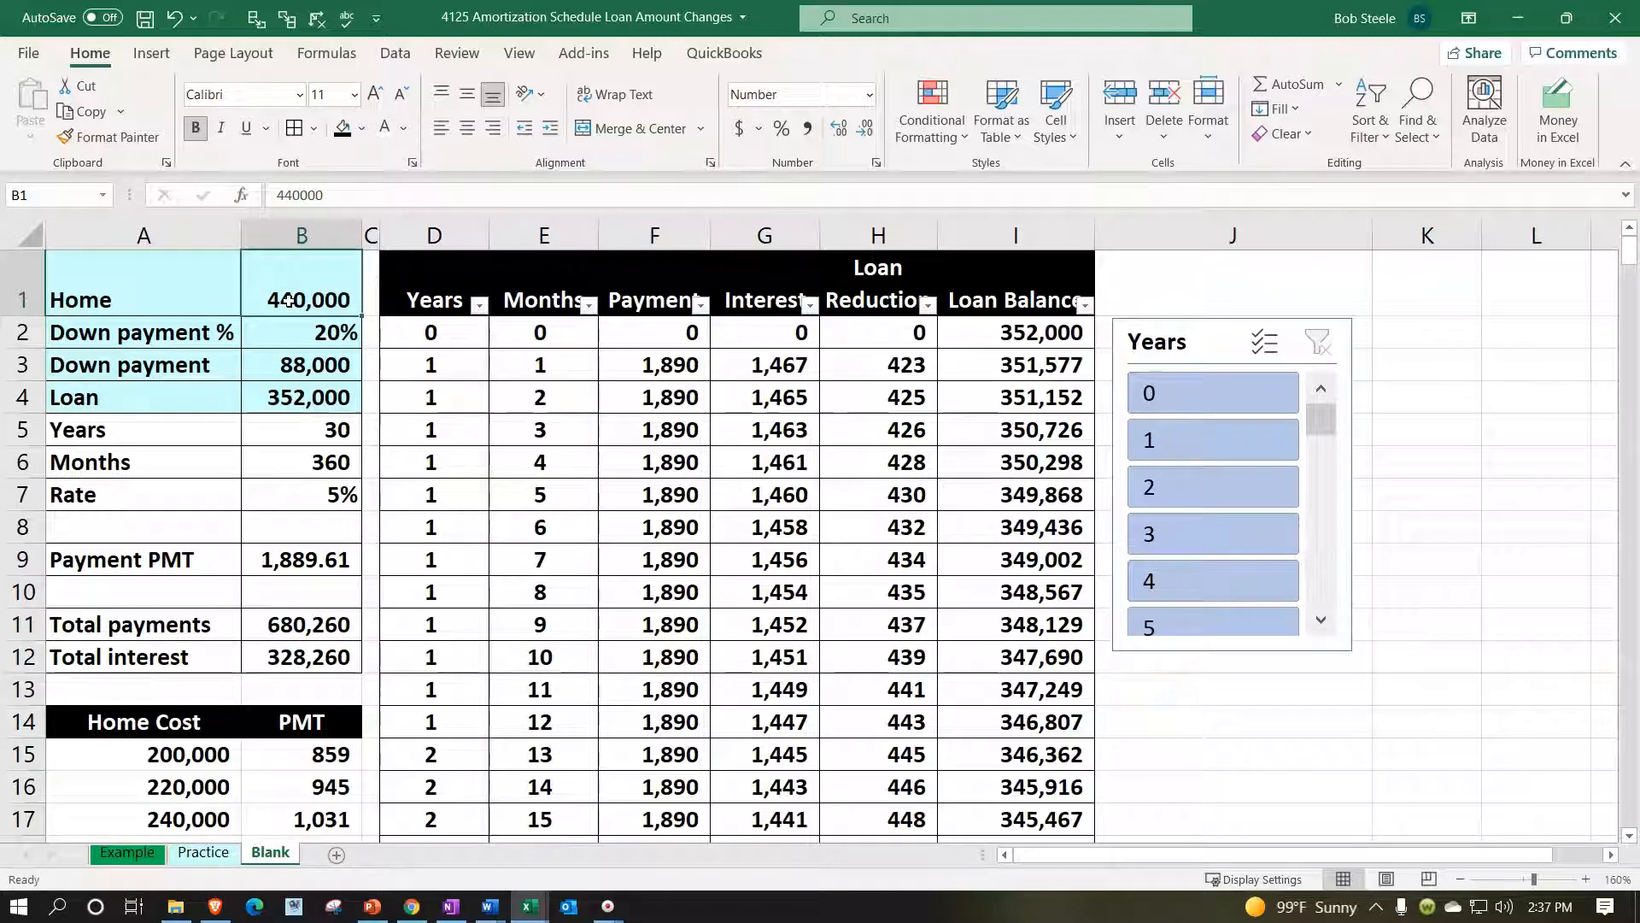
pyautogui.write('200,000')
pyautogui.press('Return')
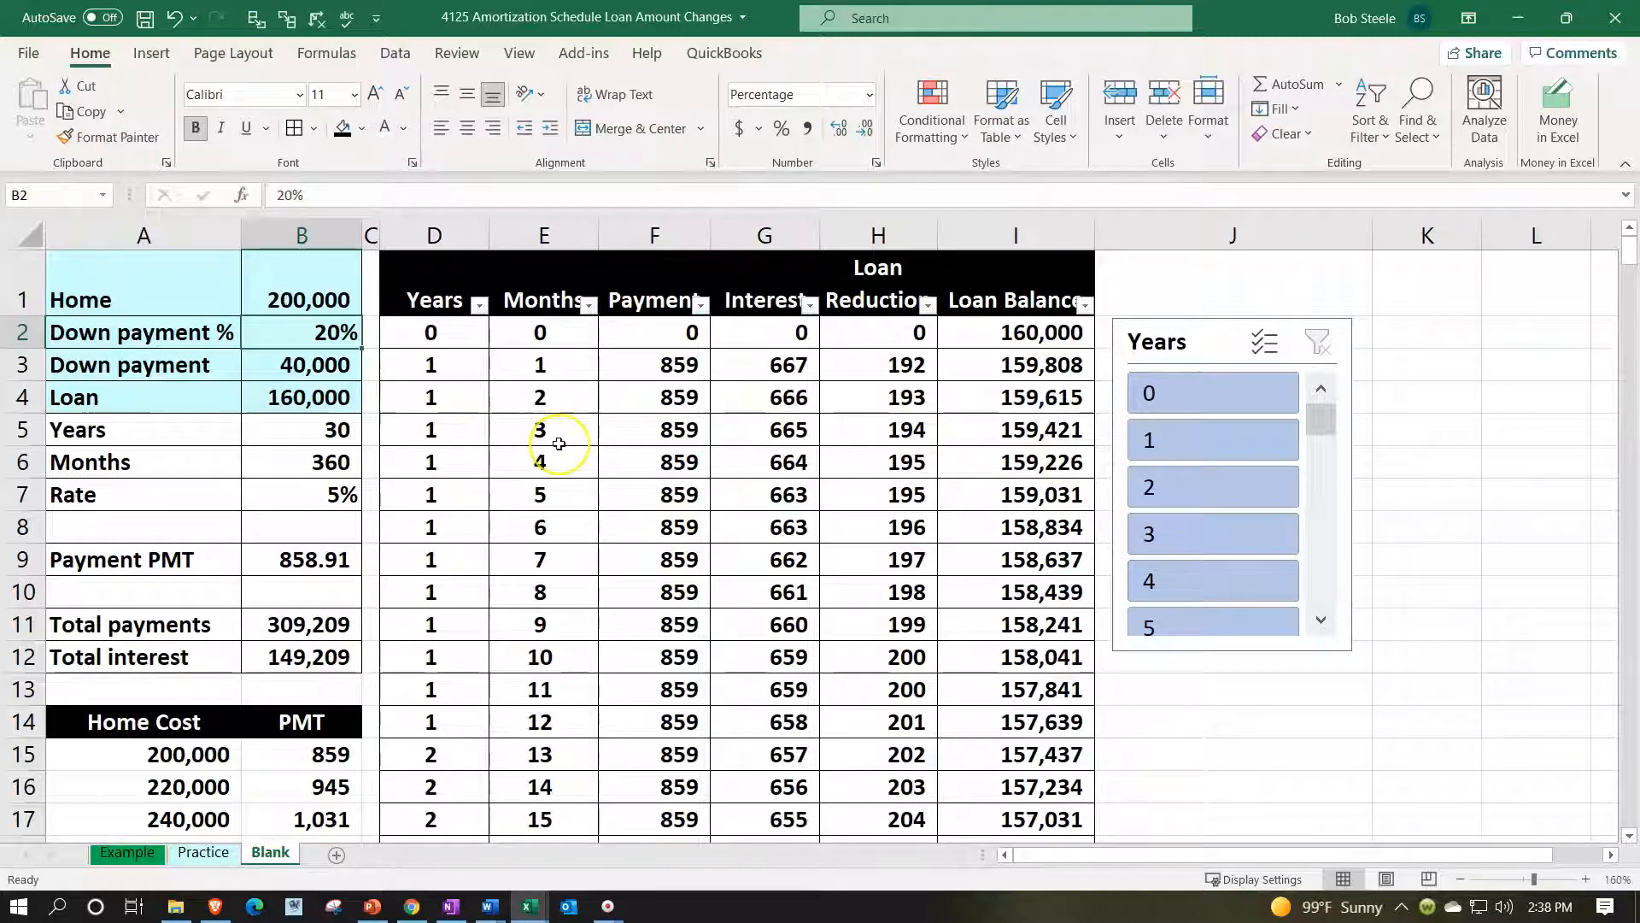
pyautogui.click(325, 562)
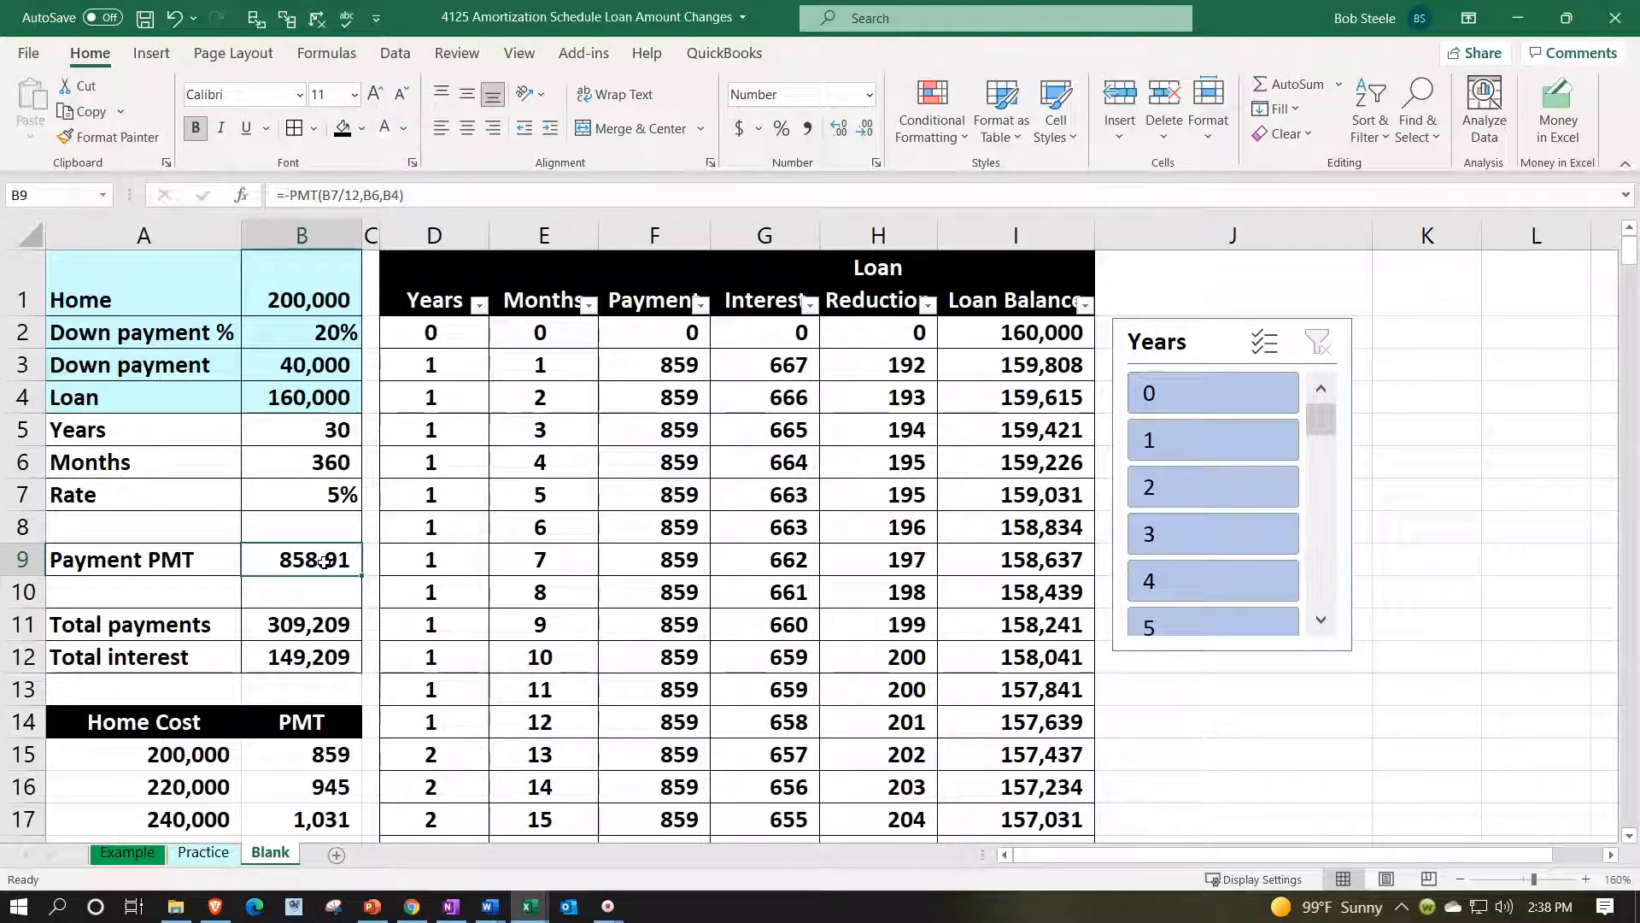
# Set the Home value in B1 to 220,000 and compare the Payment PMT with the PMT table's first two rows
pyautogui.click(304, 290)
pyautogui.write('220,000')
pyautogui.press('Return')
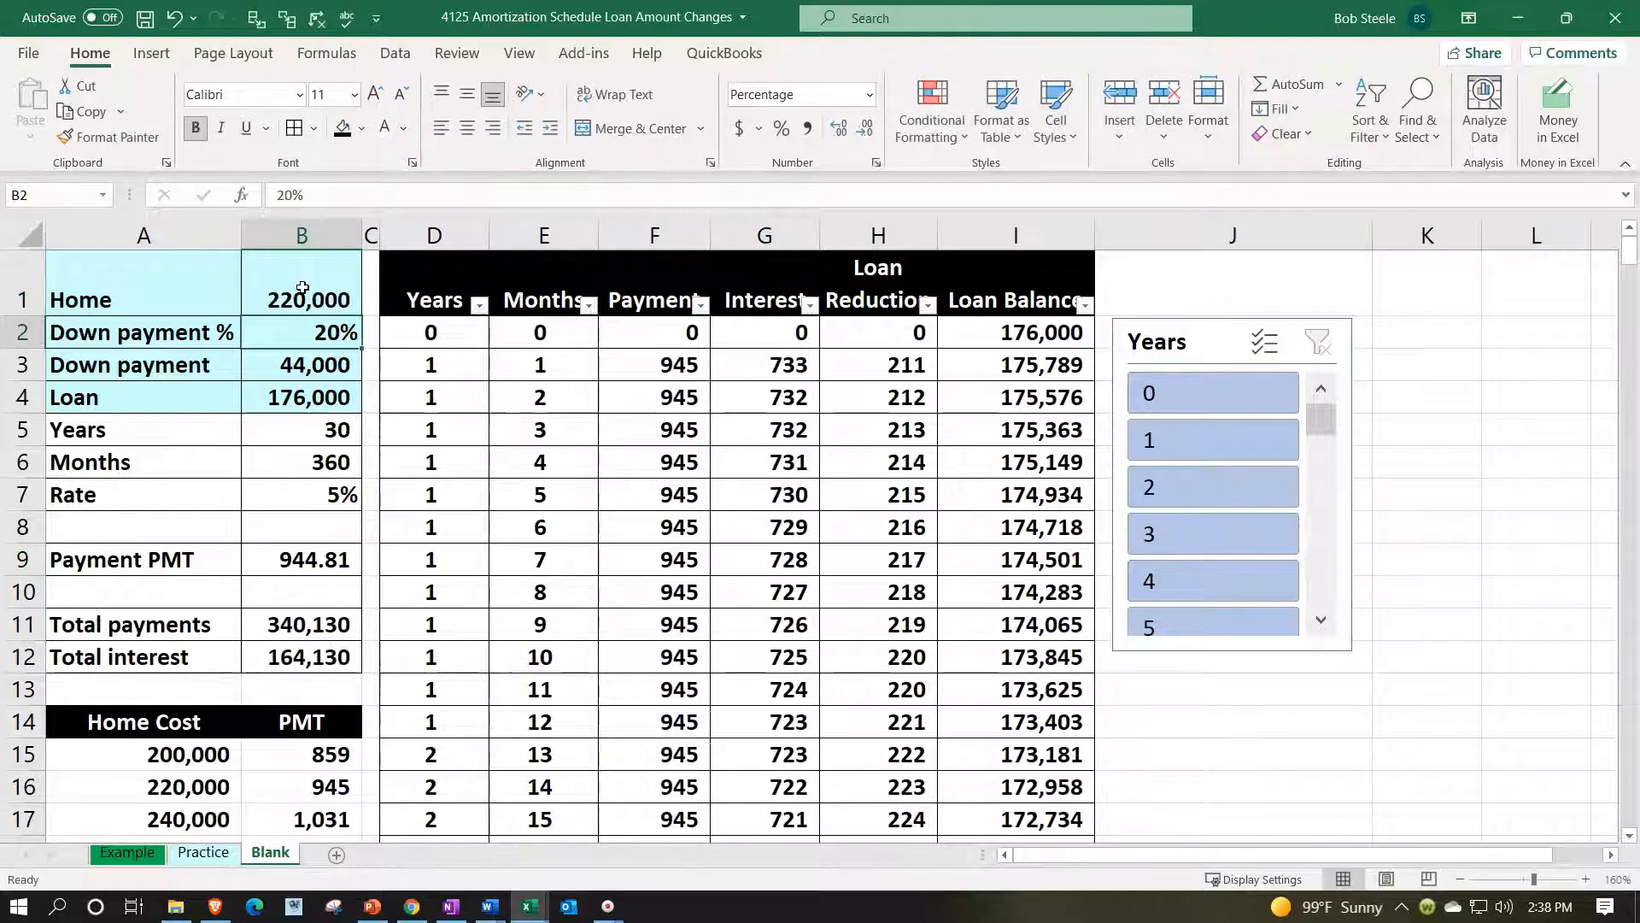
pyautogui.click(308, 557)
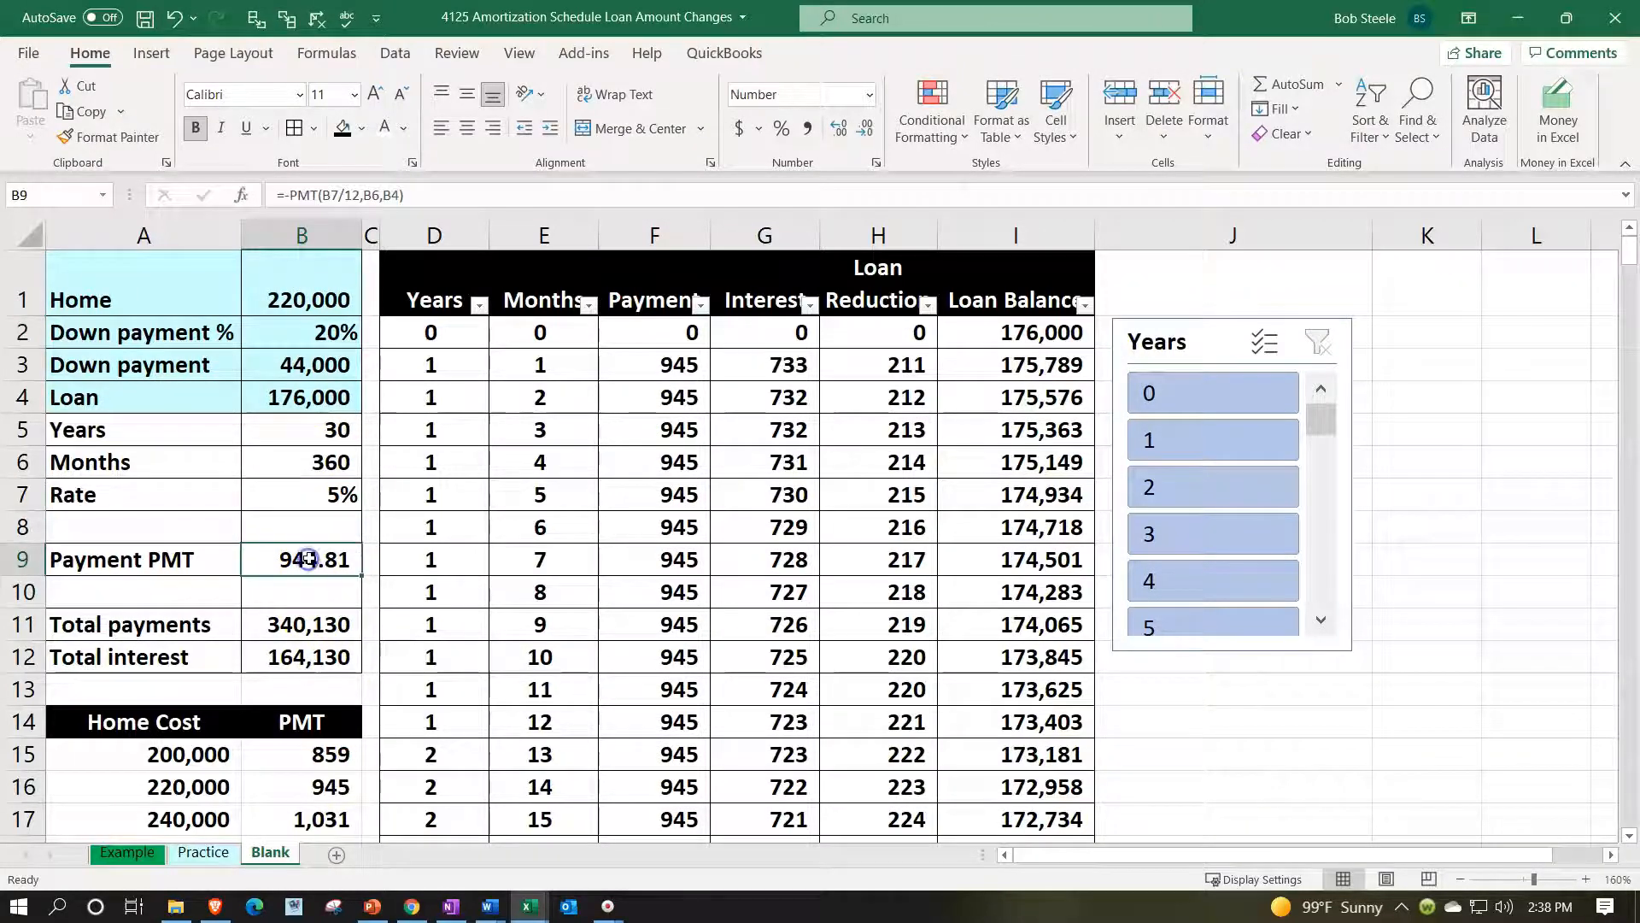
pyautogui.scroll(-3, 308, 557)
pyautogui.moveTo(330, 438); pyautogui.dragTo(335, 462)
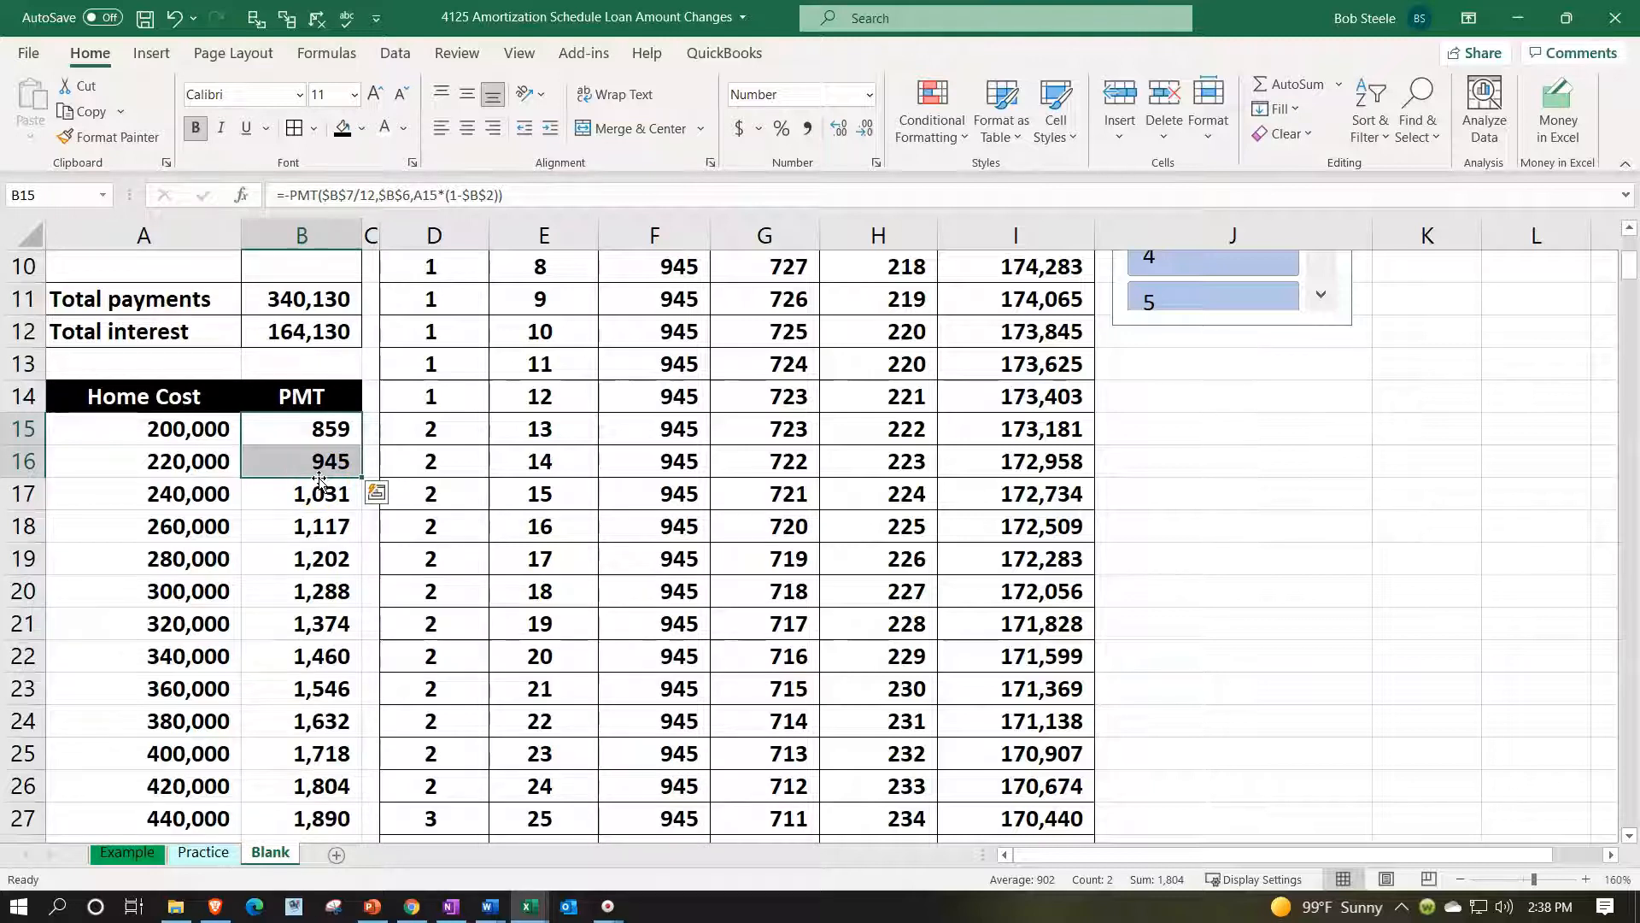
pyautogui.scroll(3, 320, 481)
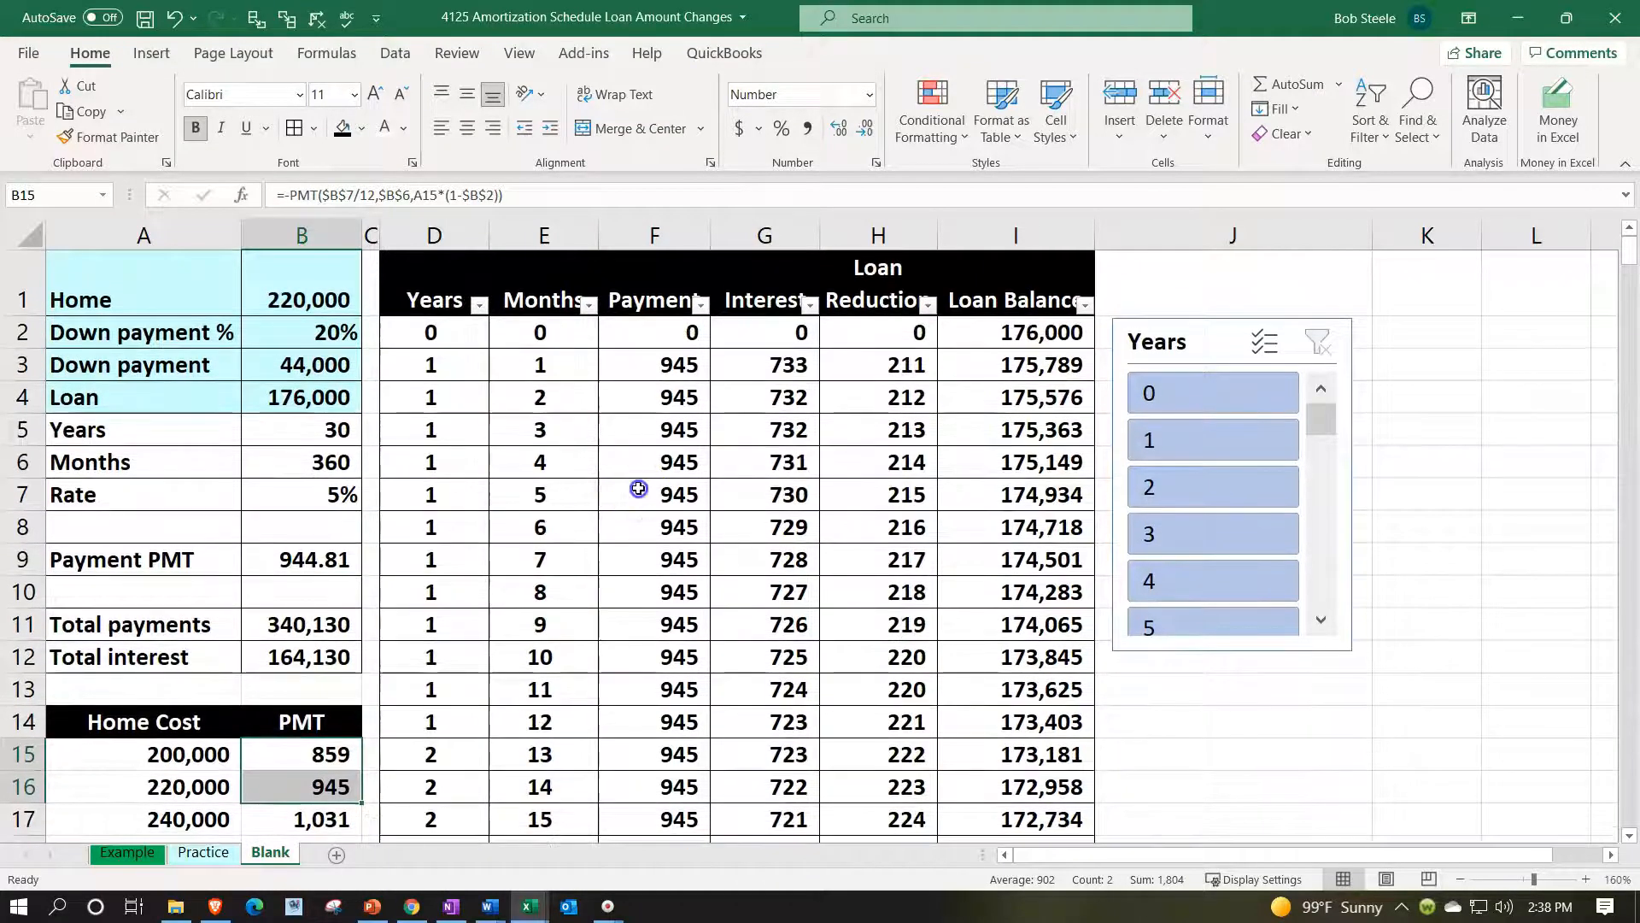
pyautogui.click(639, 489)
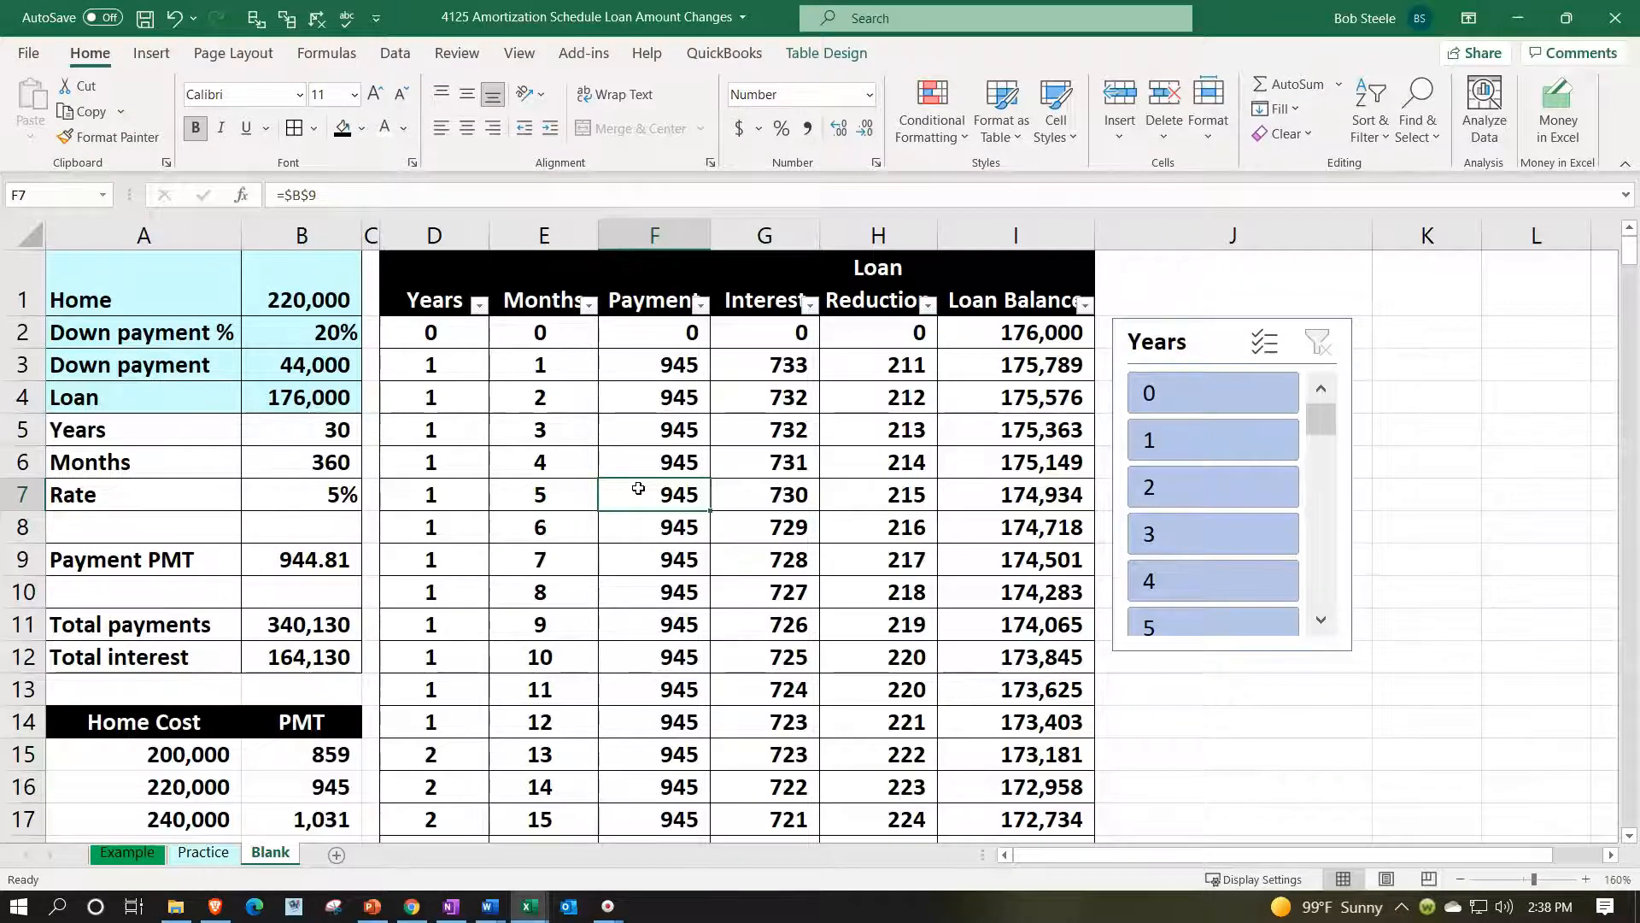
# Add borders to the Home Cost and PMT values in A15:B37 and fill them with light blue
pyautogui.scroll(-3, 638, 489)
pyautogui.moveTo(213, 427); pyautogui.dragTo(273, 780)
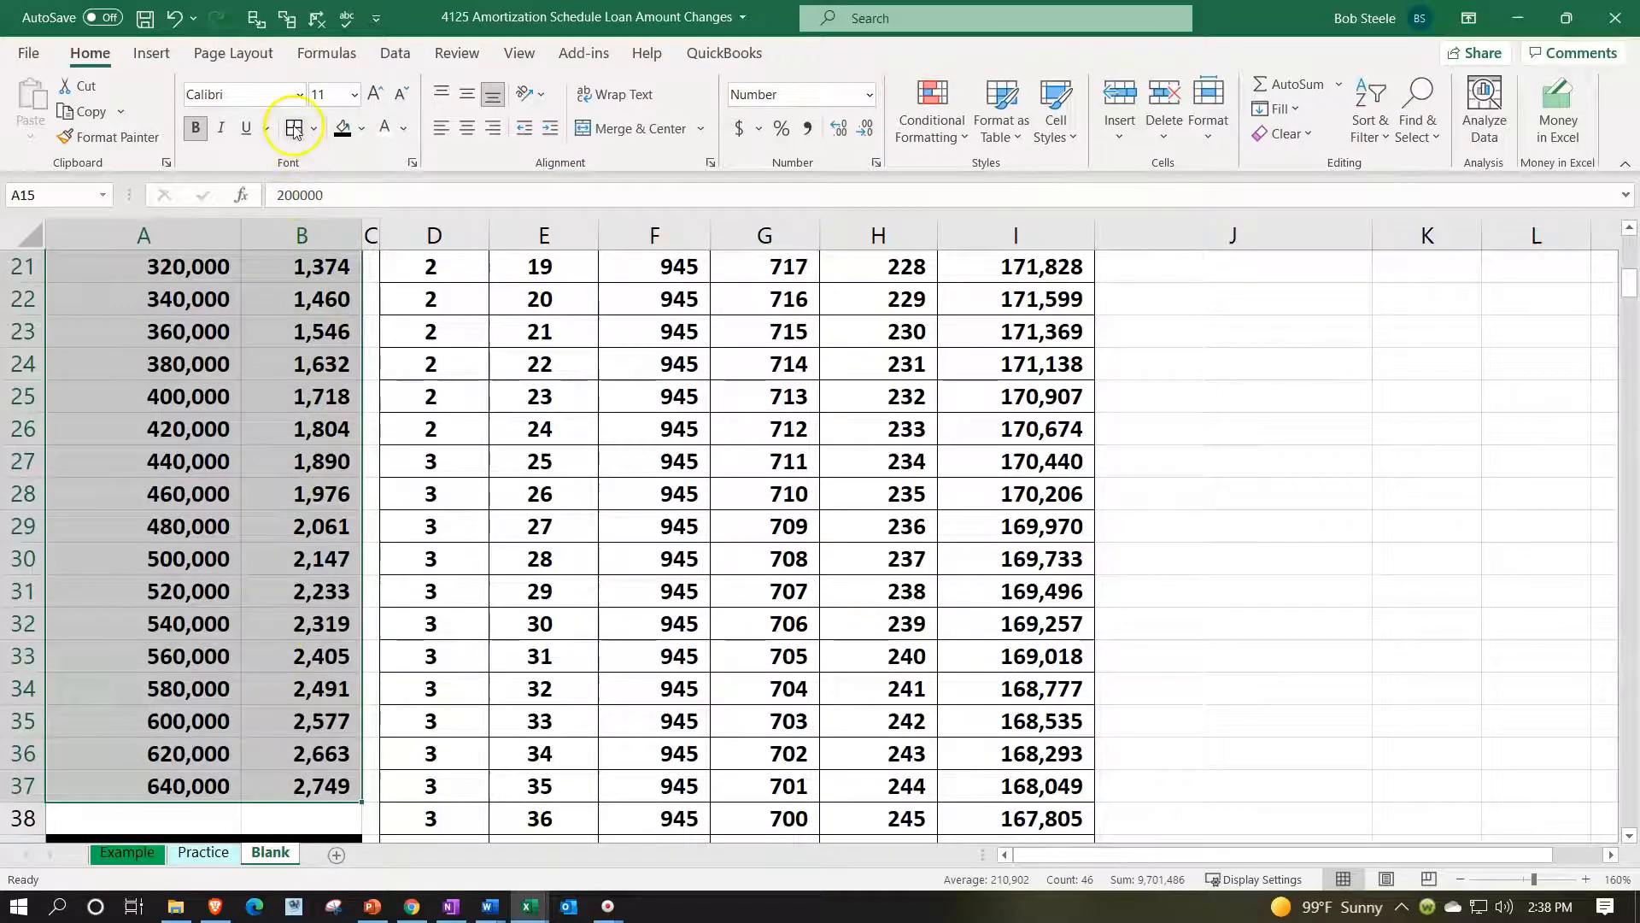
pyautogui.scroll(5, 293, 128)
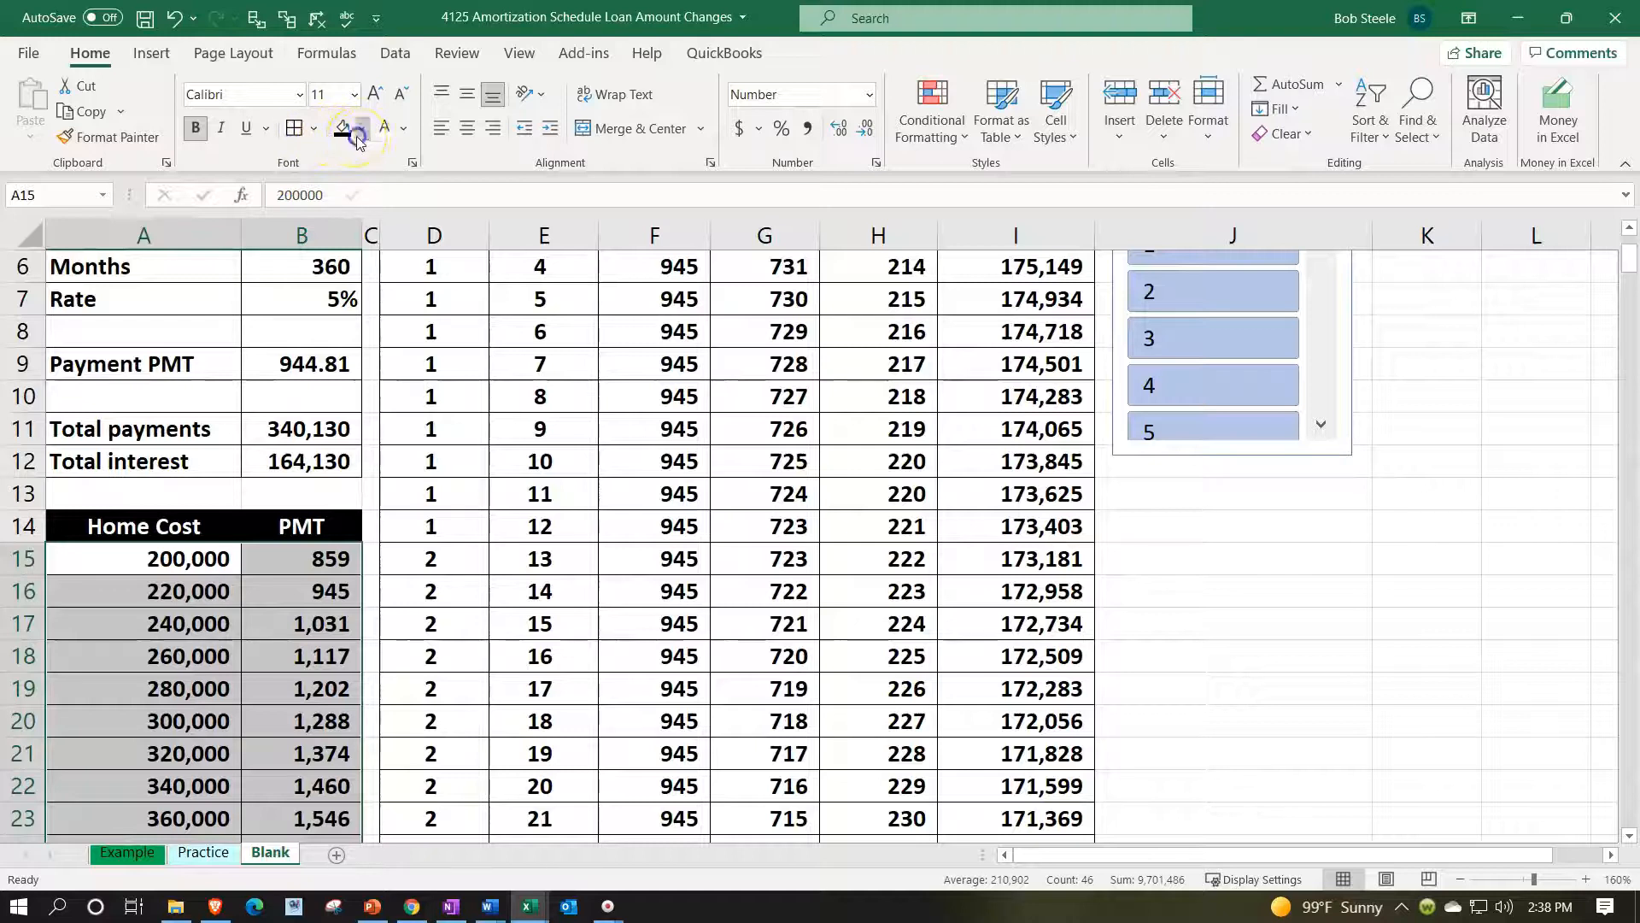
pyautogui.click(362, 128)
pyautogui.click(383, 455)
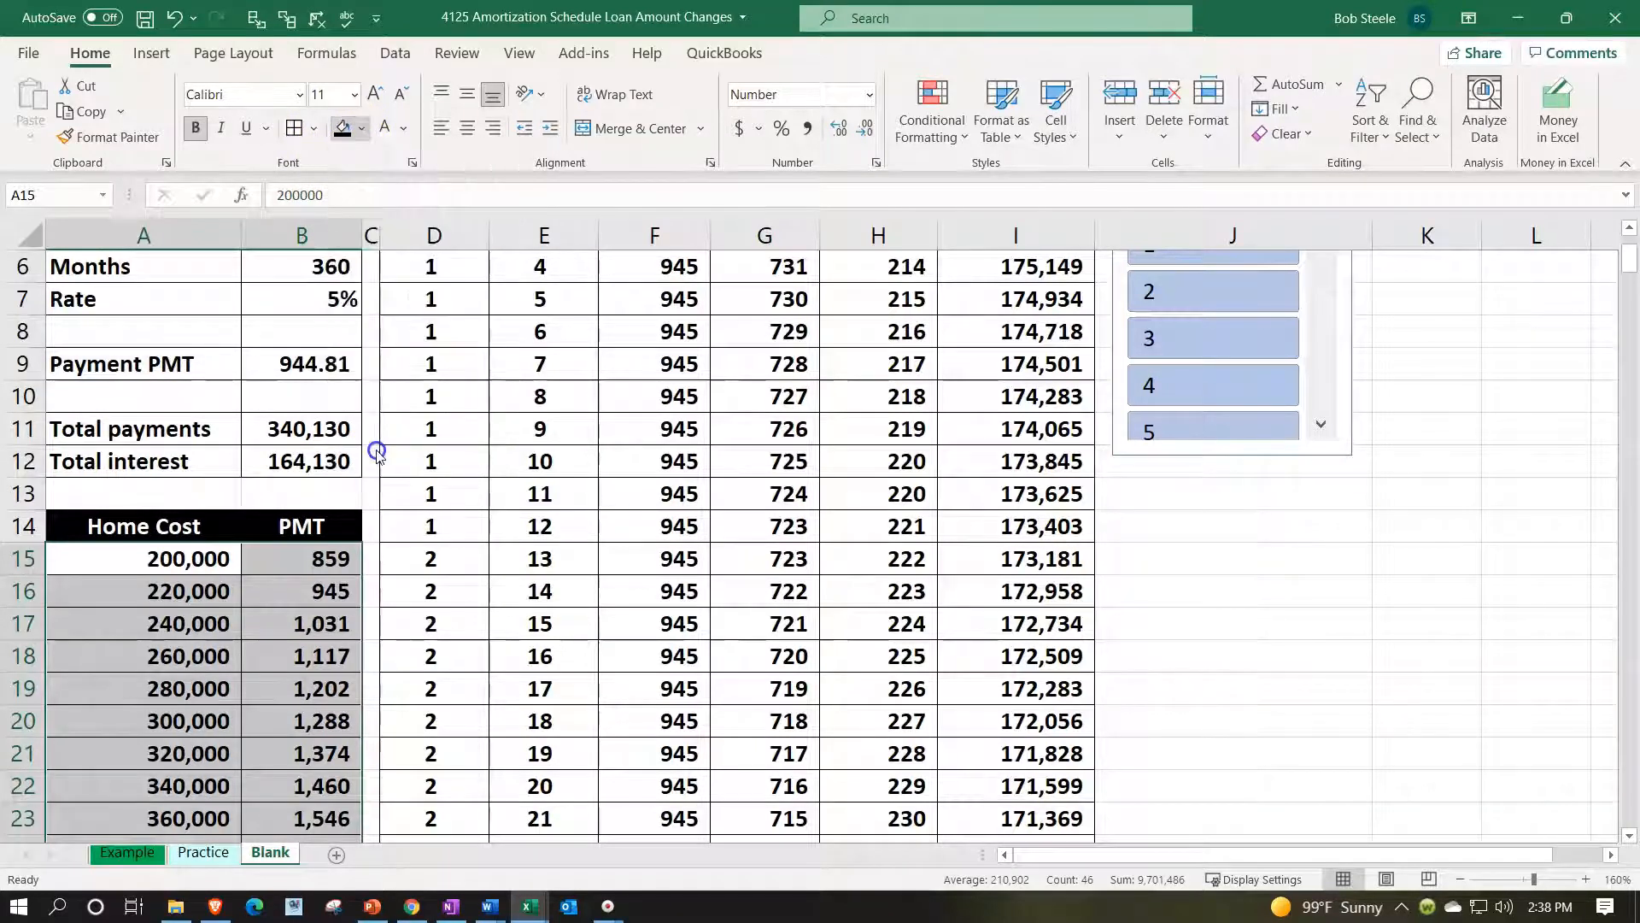
pyautogui.click(969, 487)
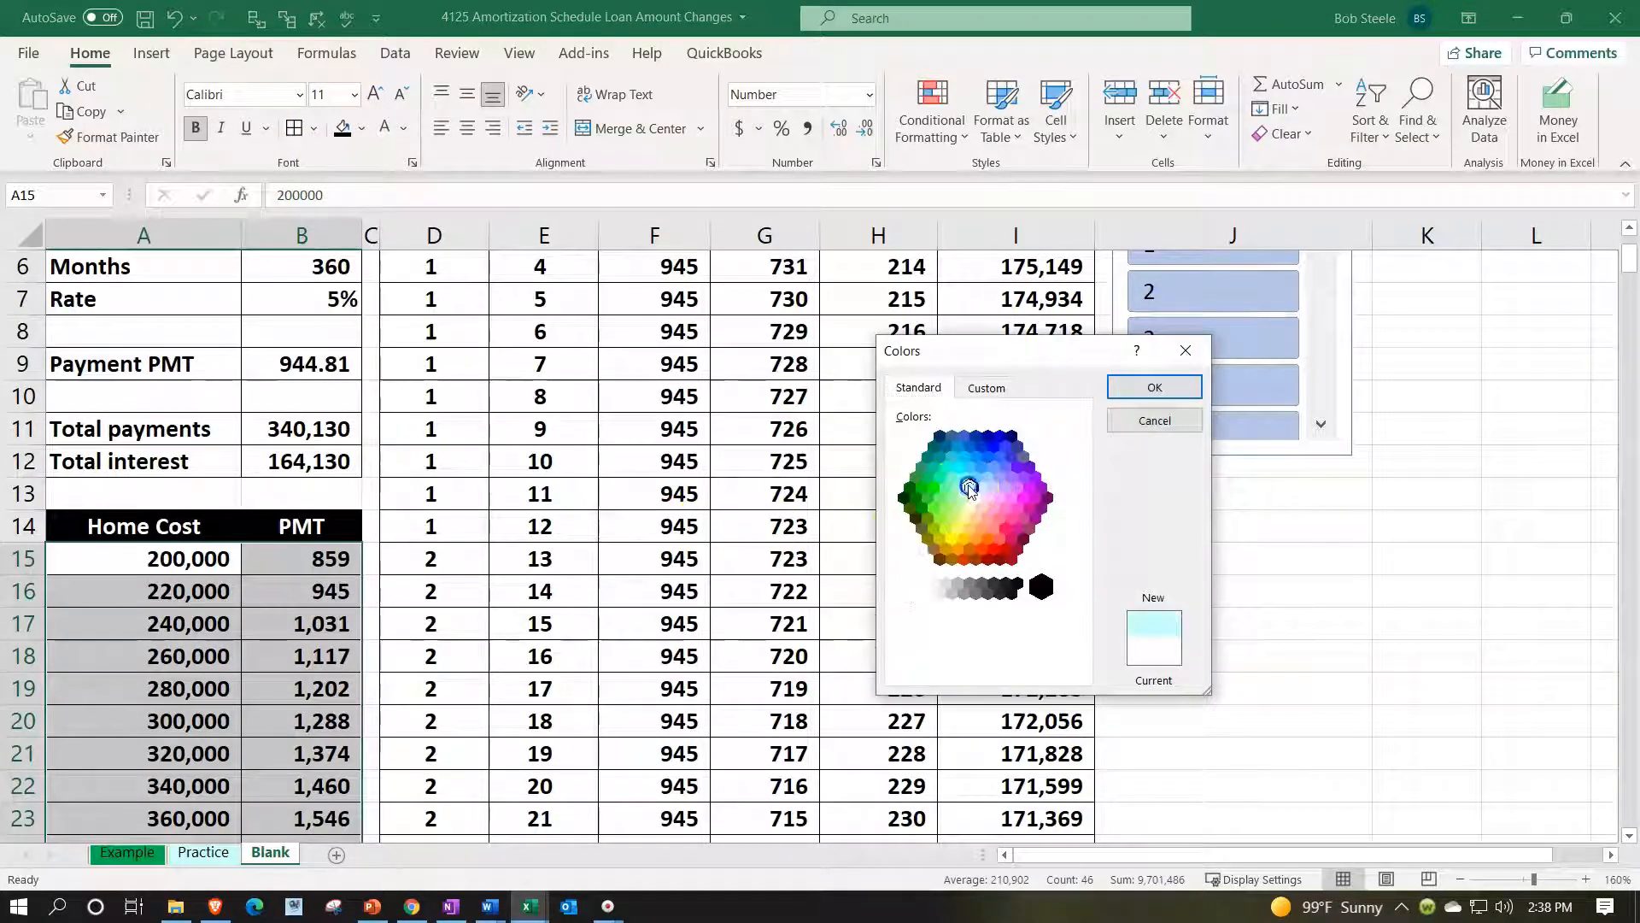
pyautogui.click(1130, 389)
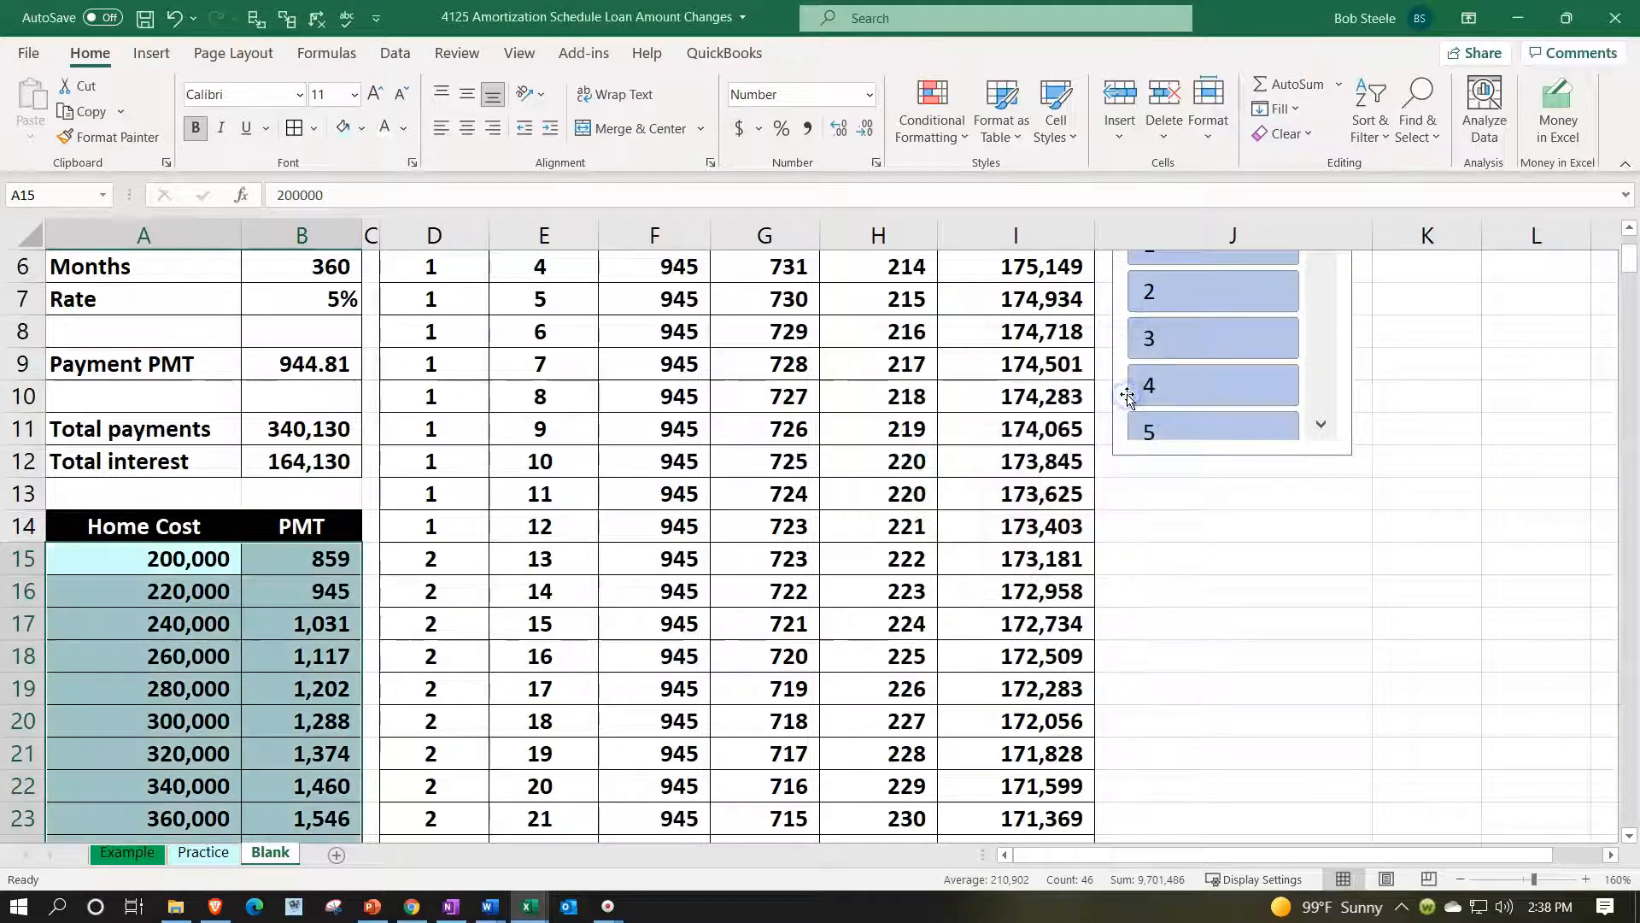
pyautogui.click(249, 699)
# Add List data validation to the Home value in B1, with =$A$15:$A$37 as its source
pyautogui.scroll(2, 249, 699)
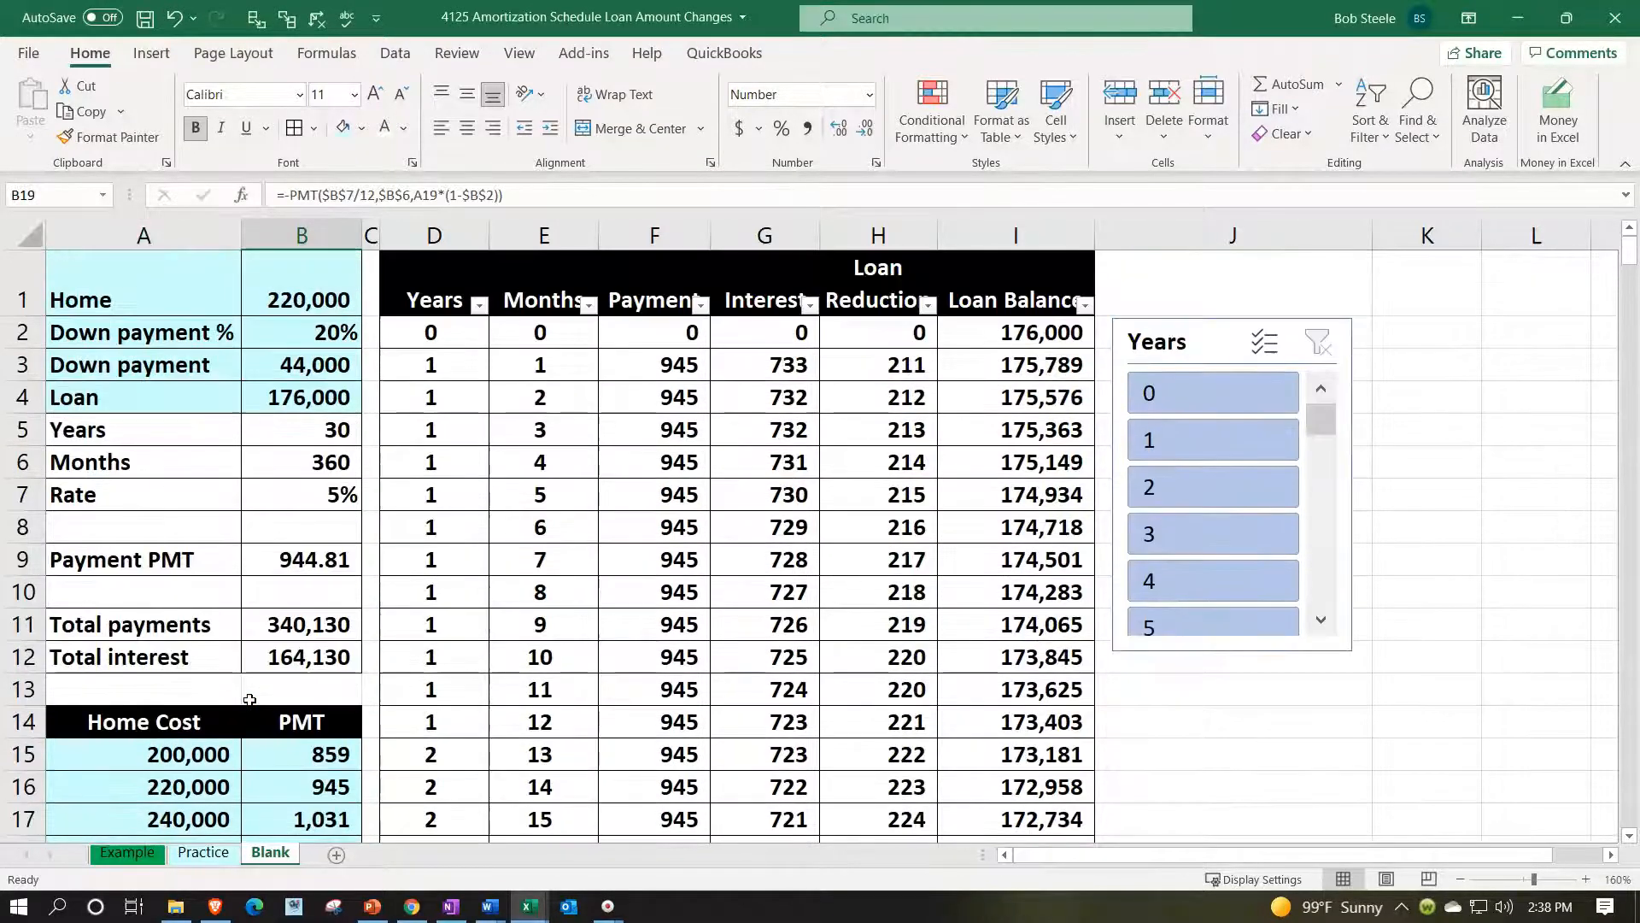
pyautogui.click(321, 283)
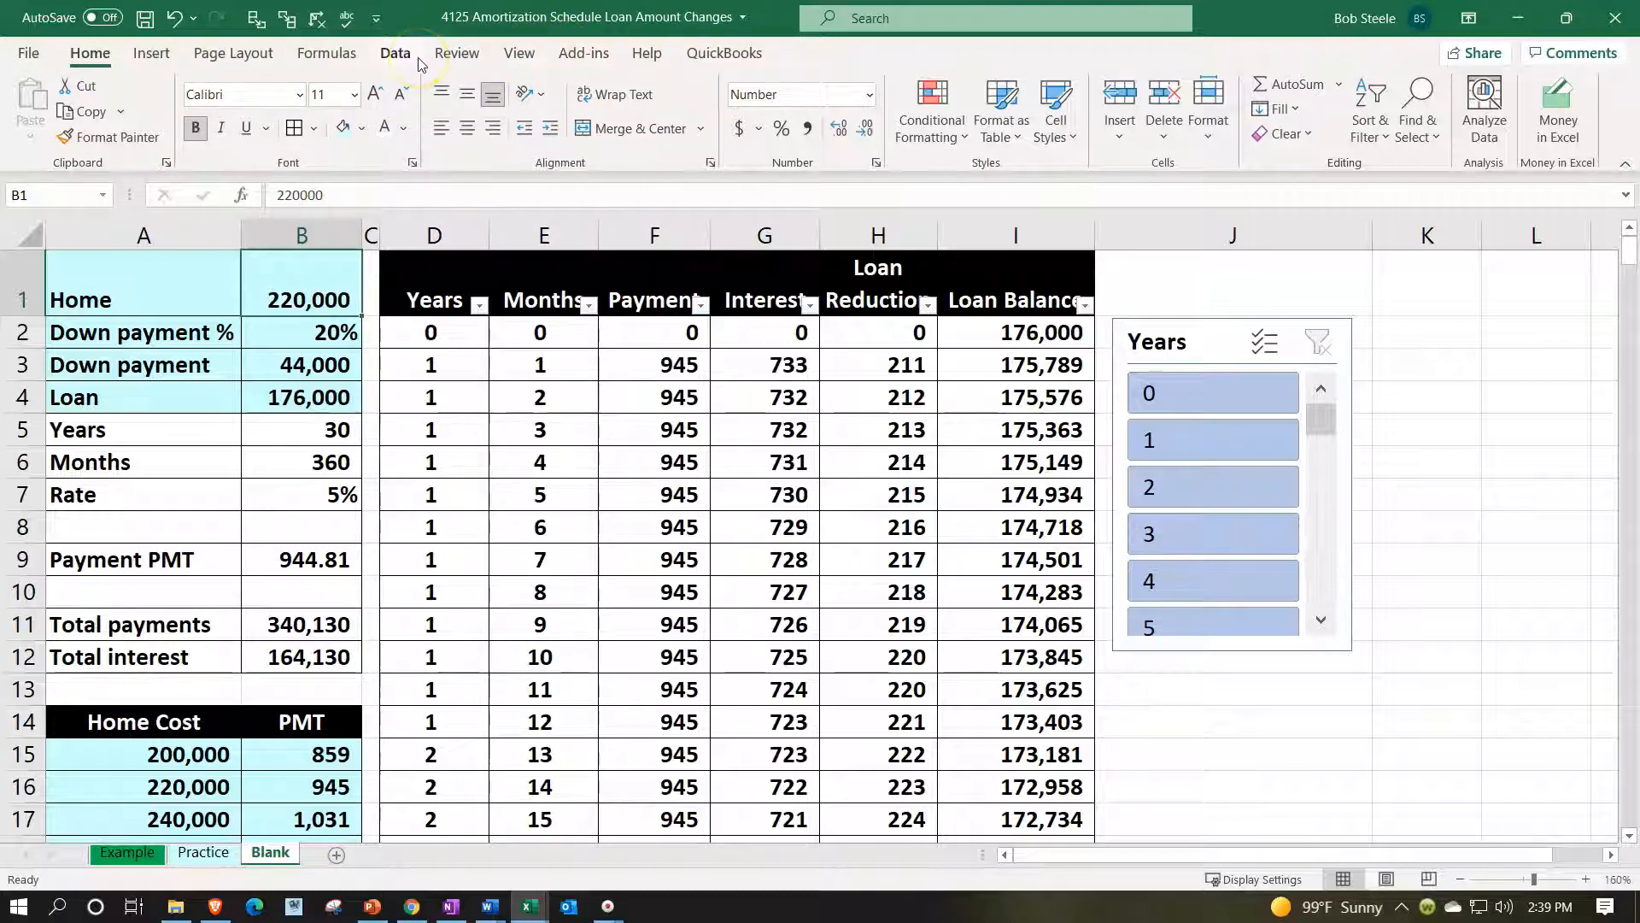
pyautogui.click(396, 54)
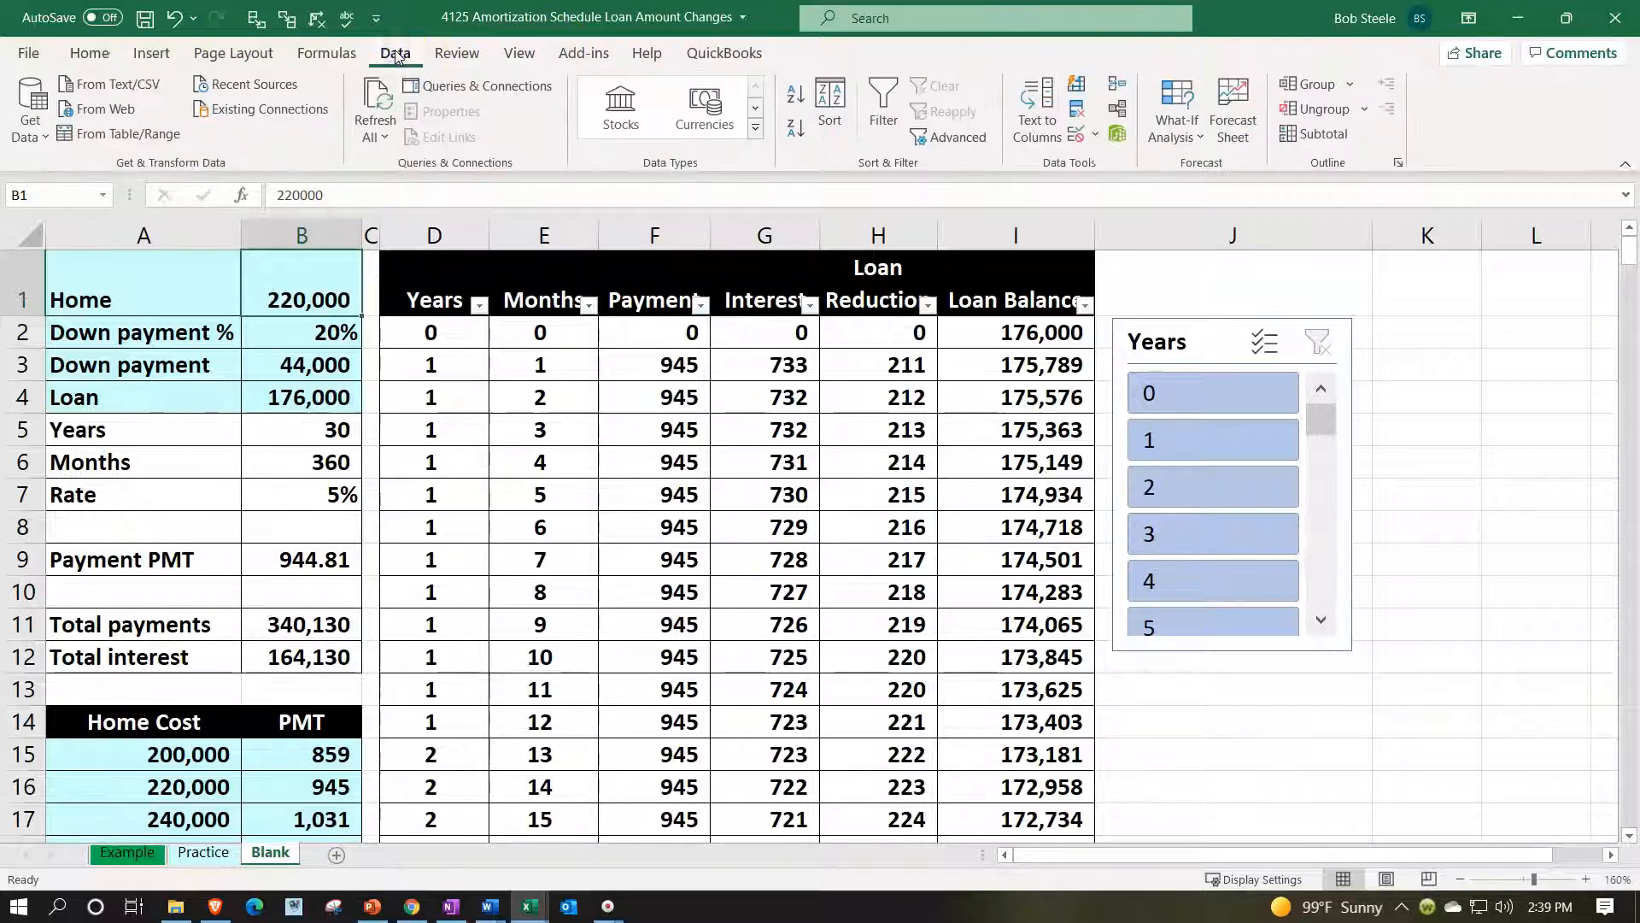
pyautogui.click(1076, 137)
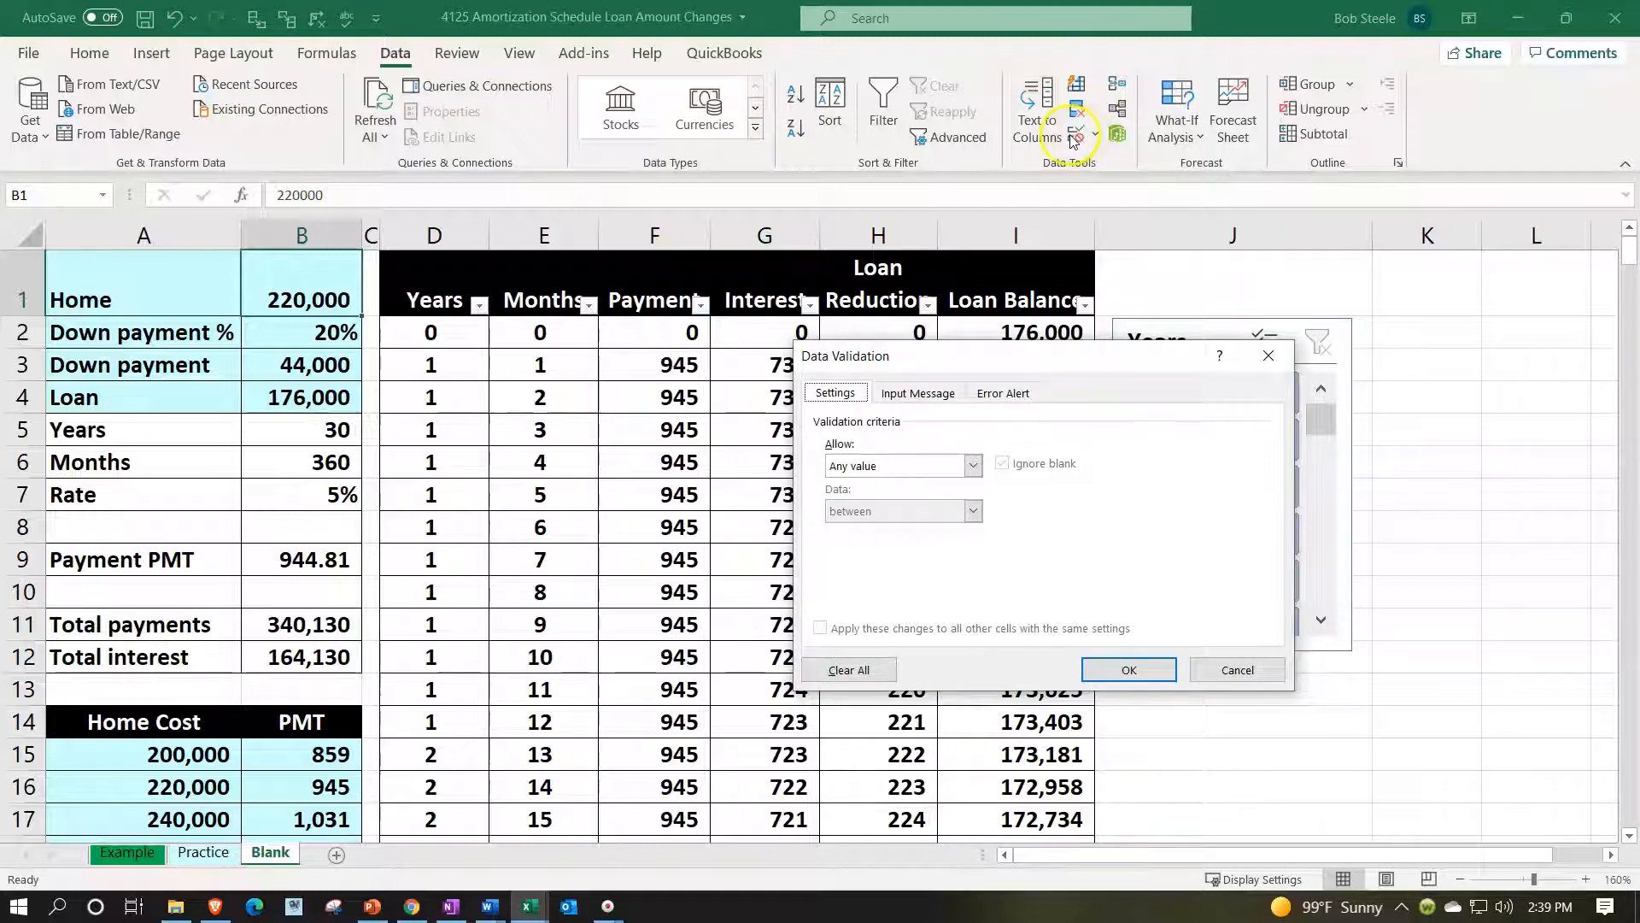
pyautogui.click(974, 466)
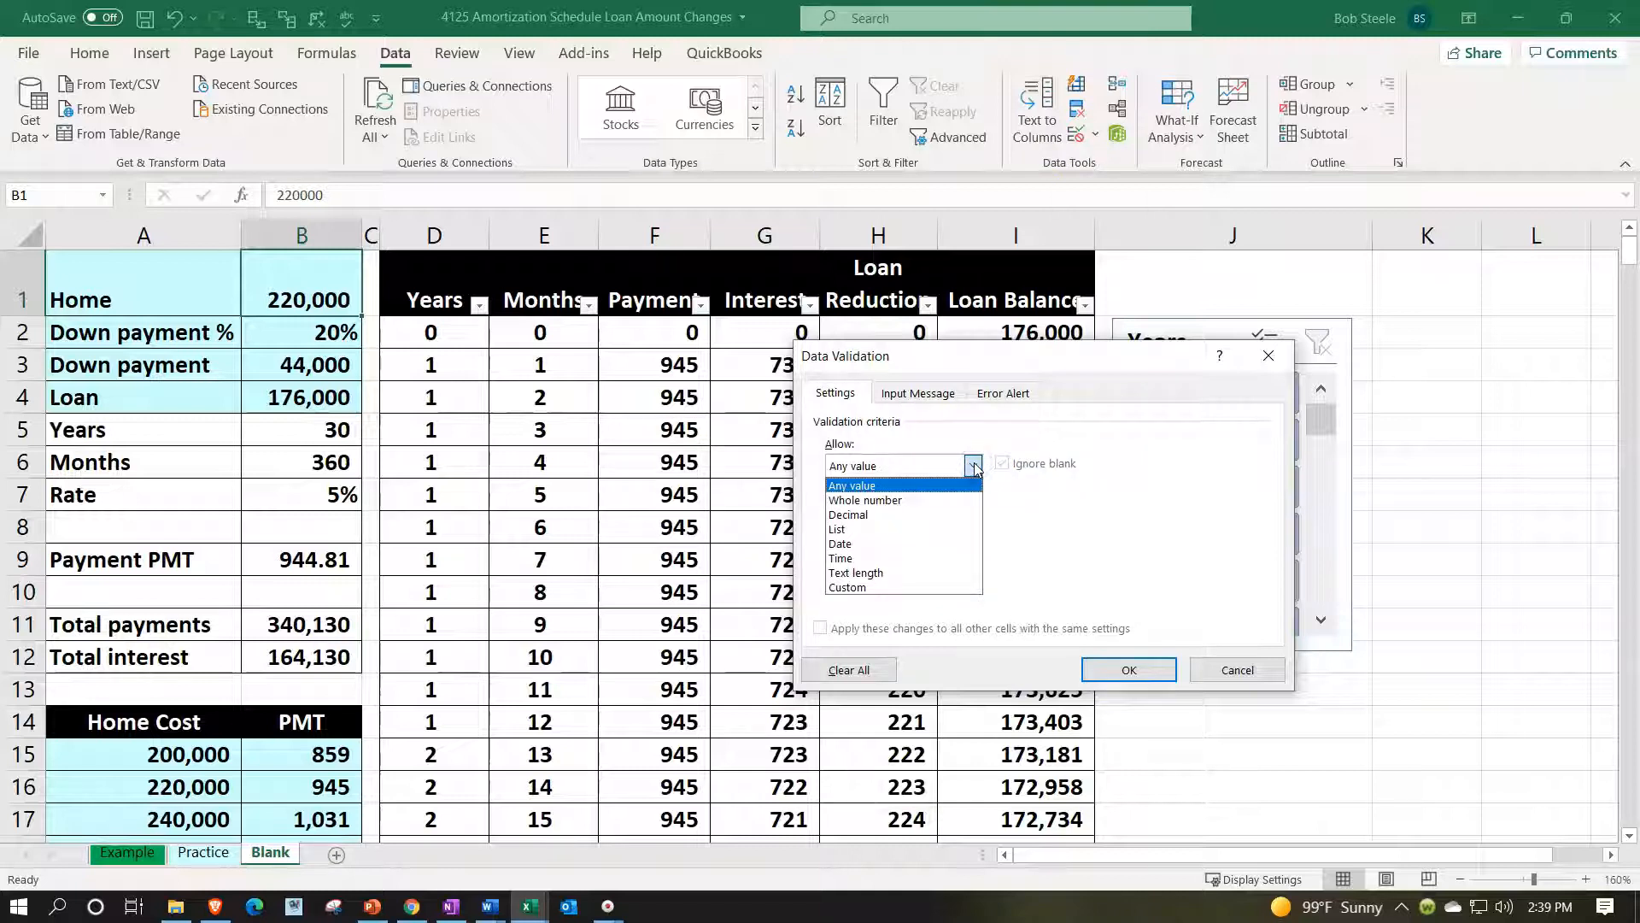
pyautogui.click(943, 530)
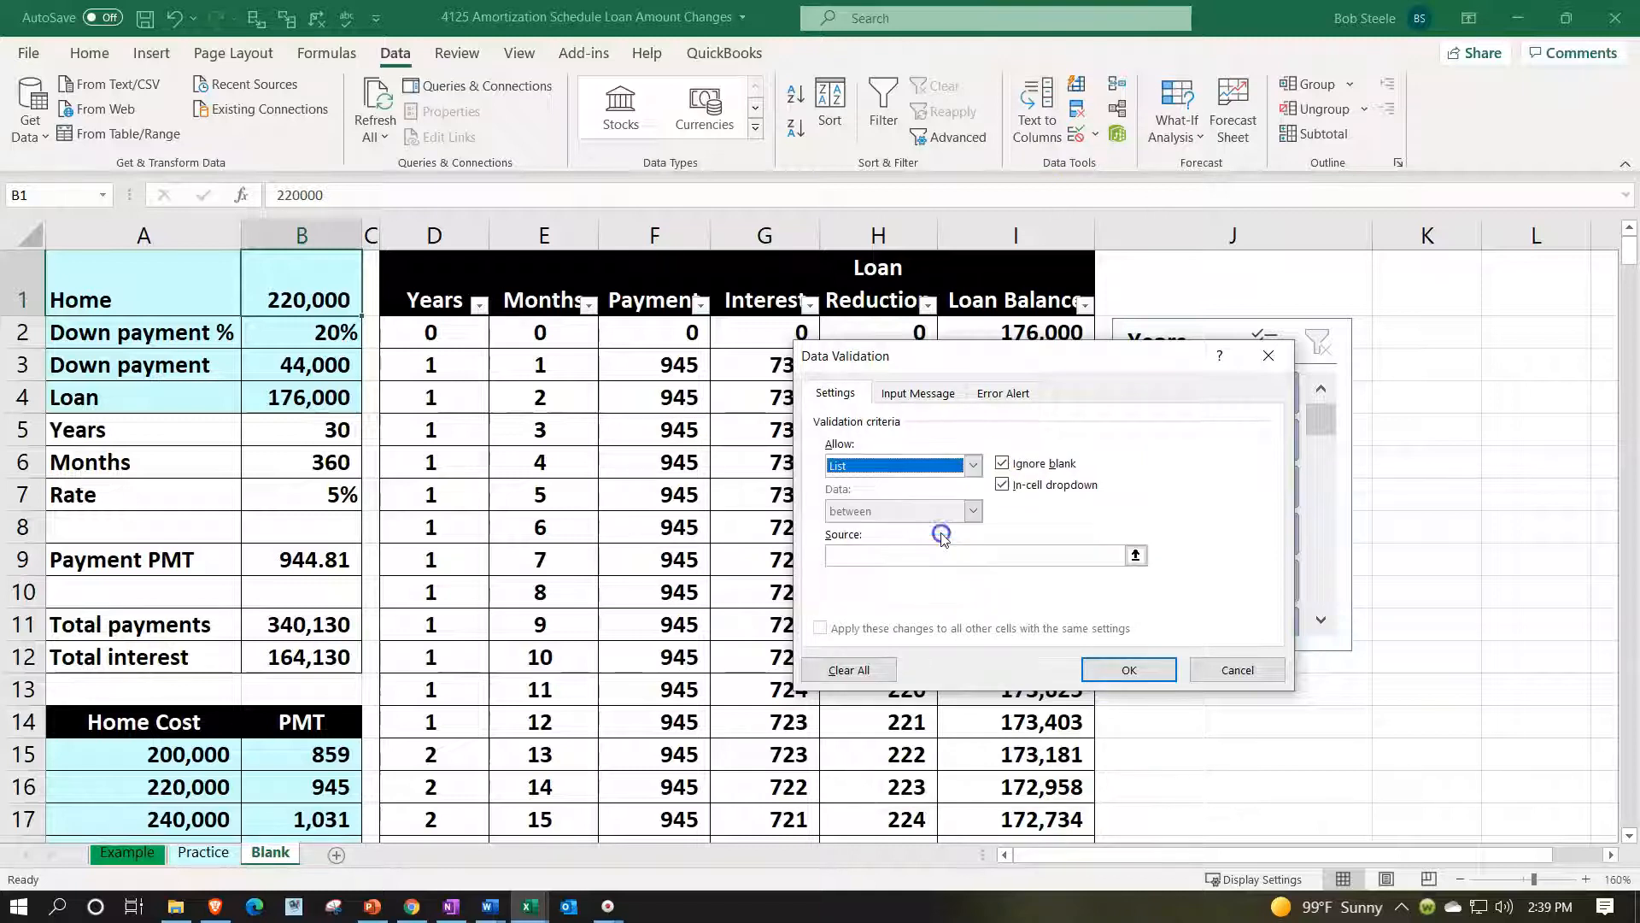
pyautogui.click(925, 552)
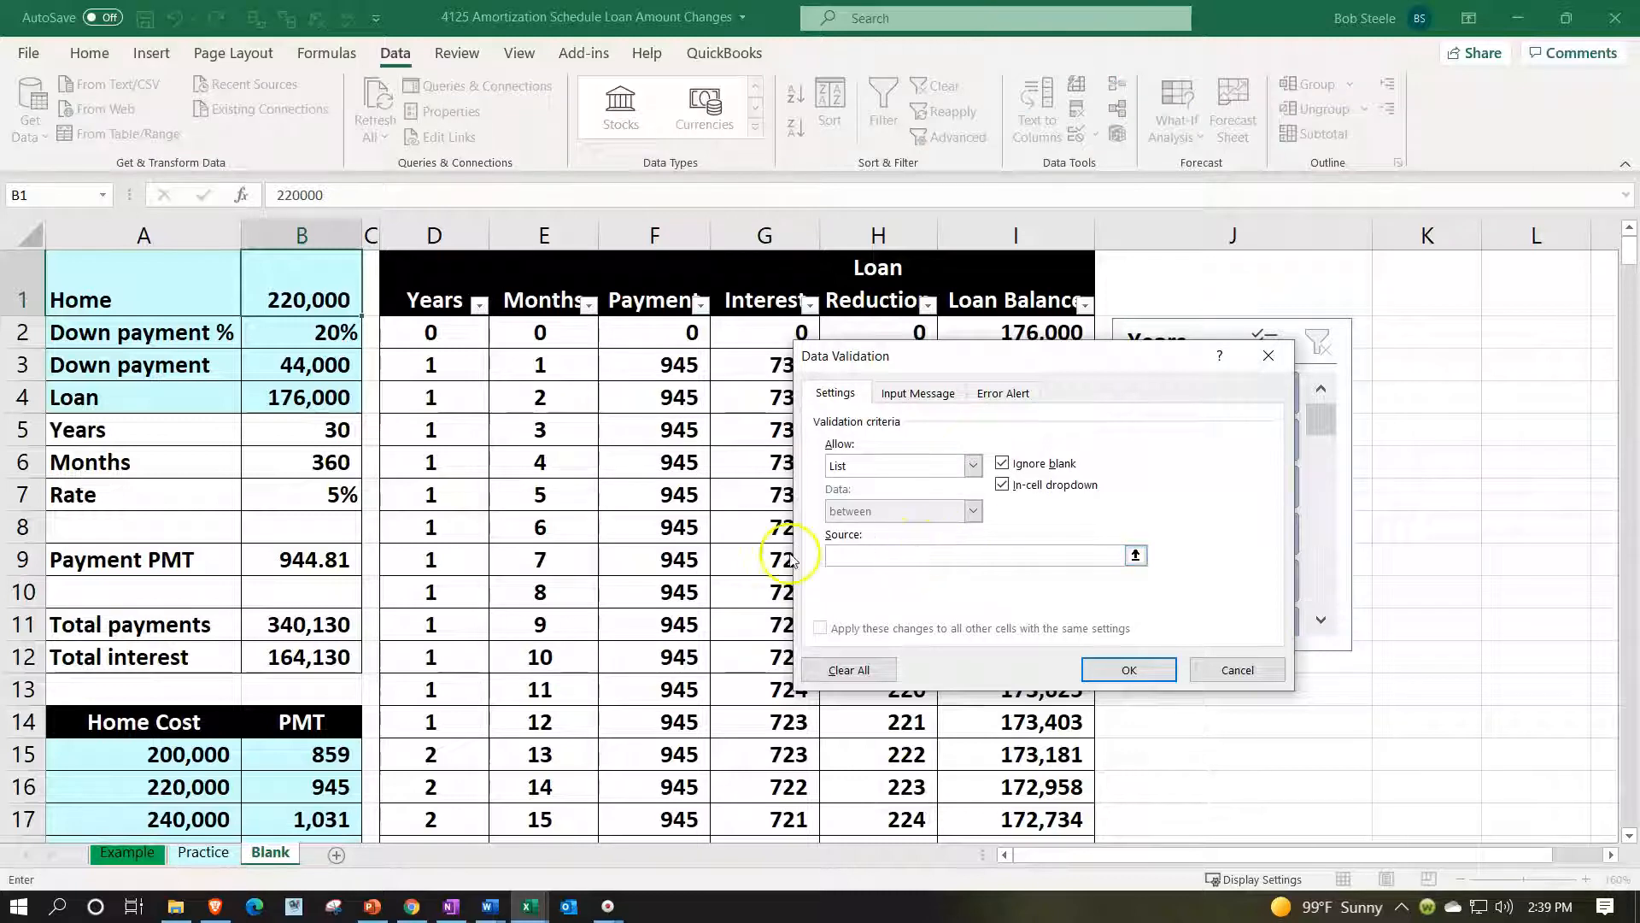
pyautogui.moveTo(110, 766); pyautogui.dragTo(152, 790)
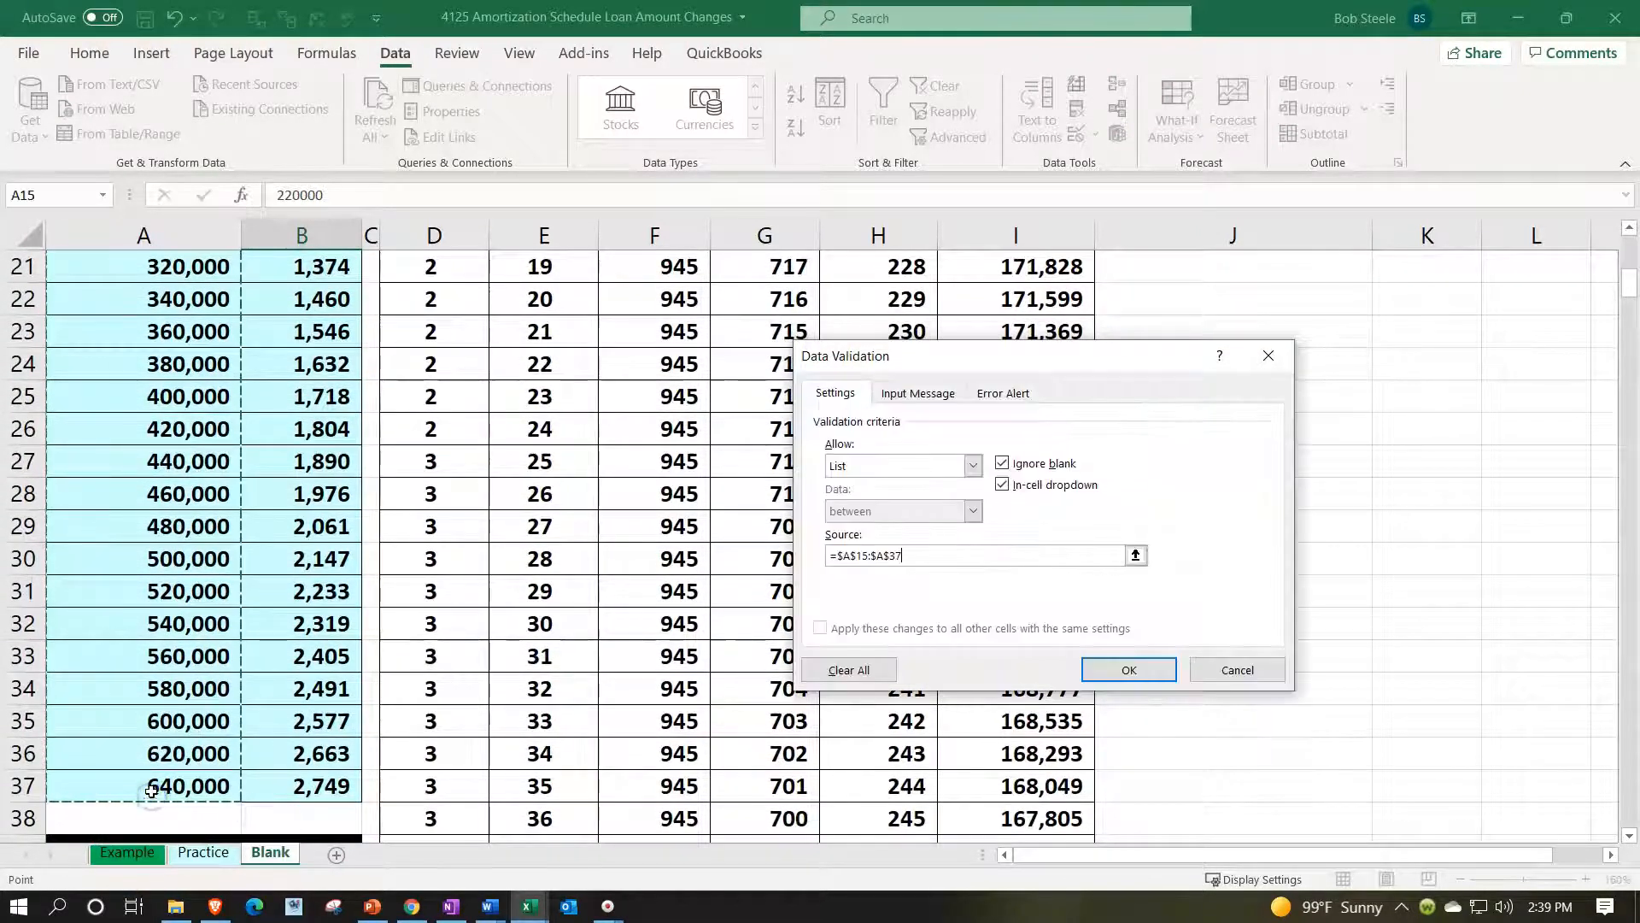
pyautogui.click(1129, 671)
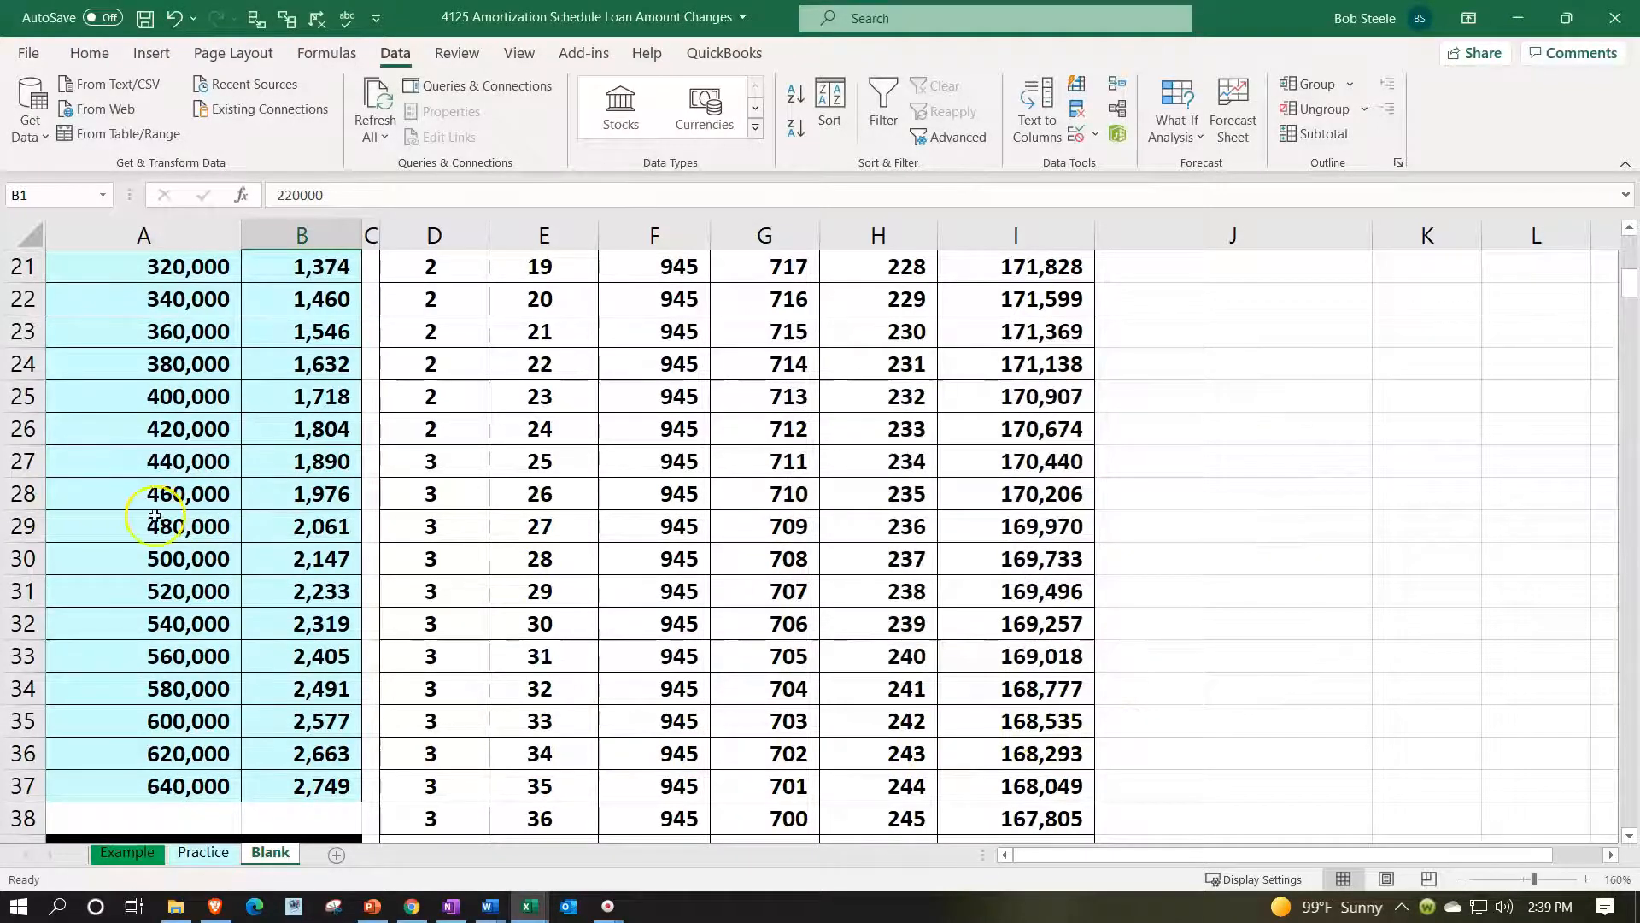
# Pick 440,000 for the Home value in B1 from its validation list
pyautogui.scroll(7, 155, 517)
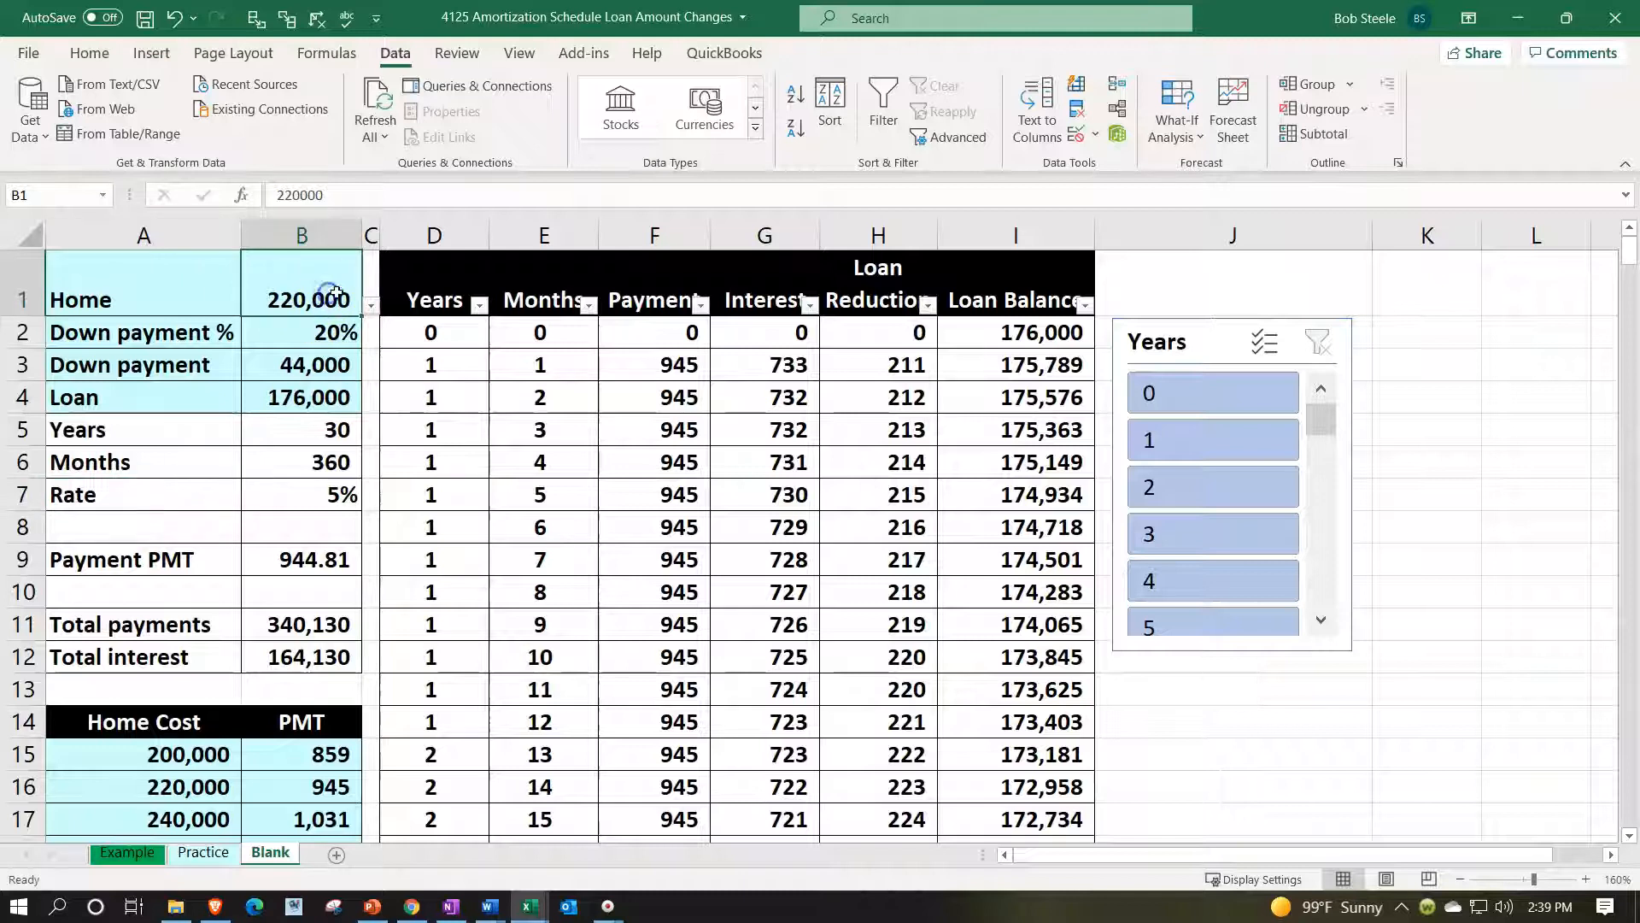
pyautogui.click(372, 306)
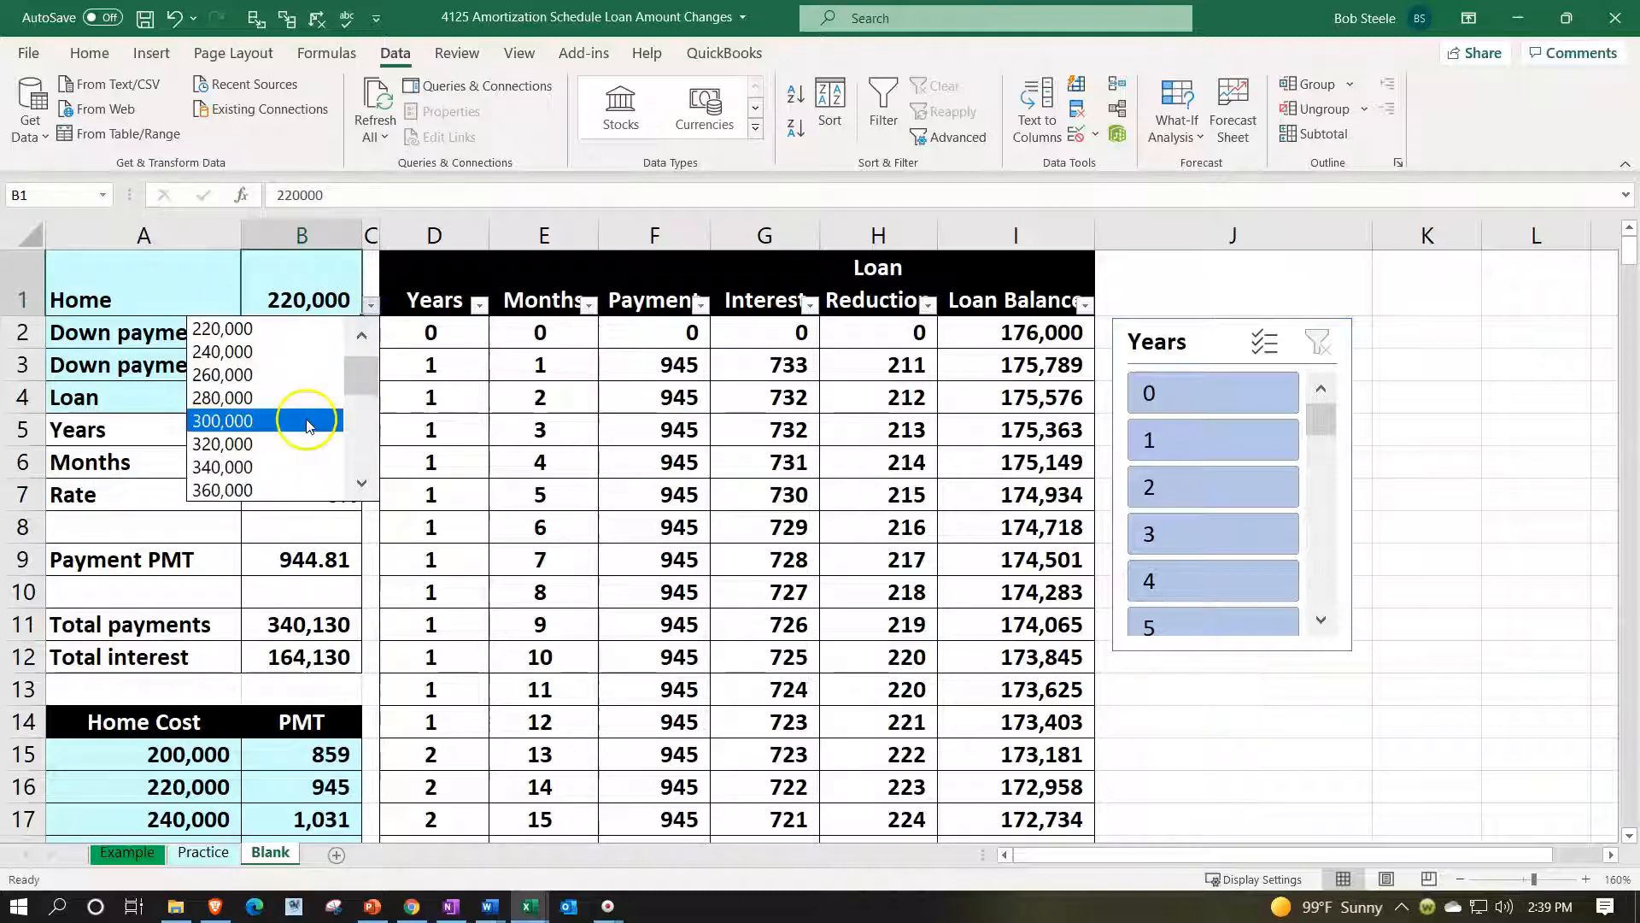
pyautogui.click(320, 330)
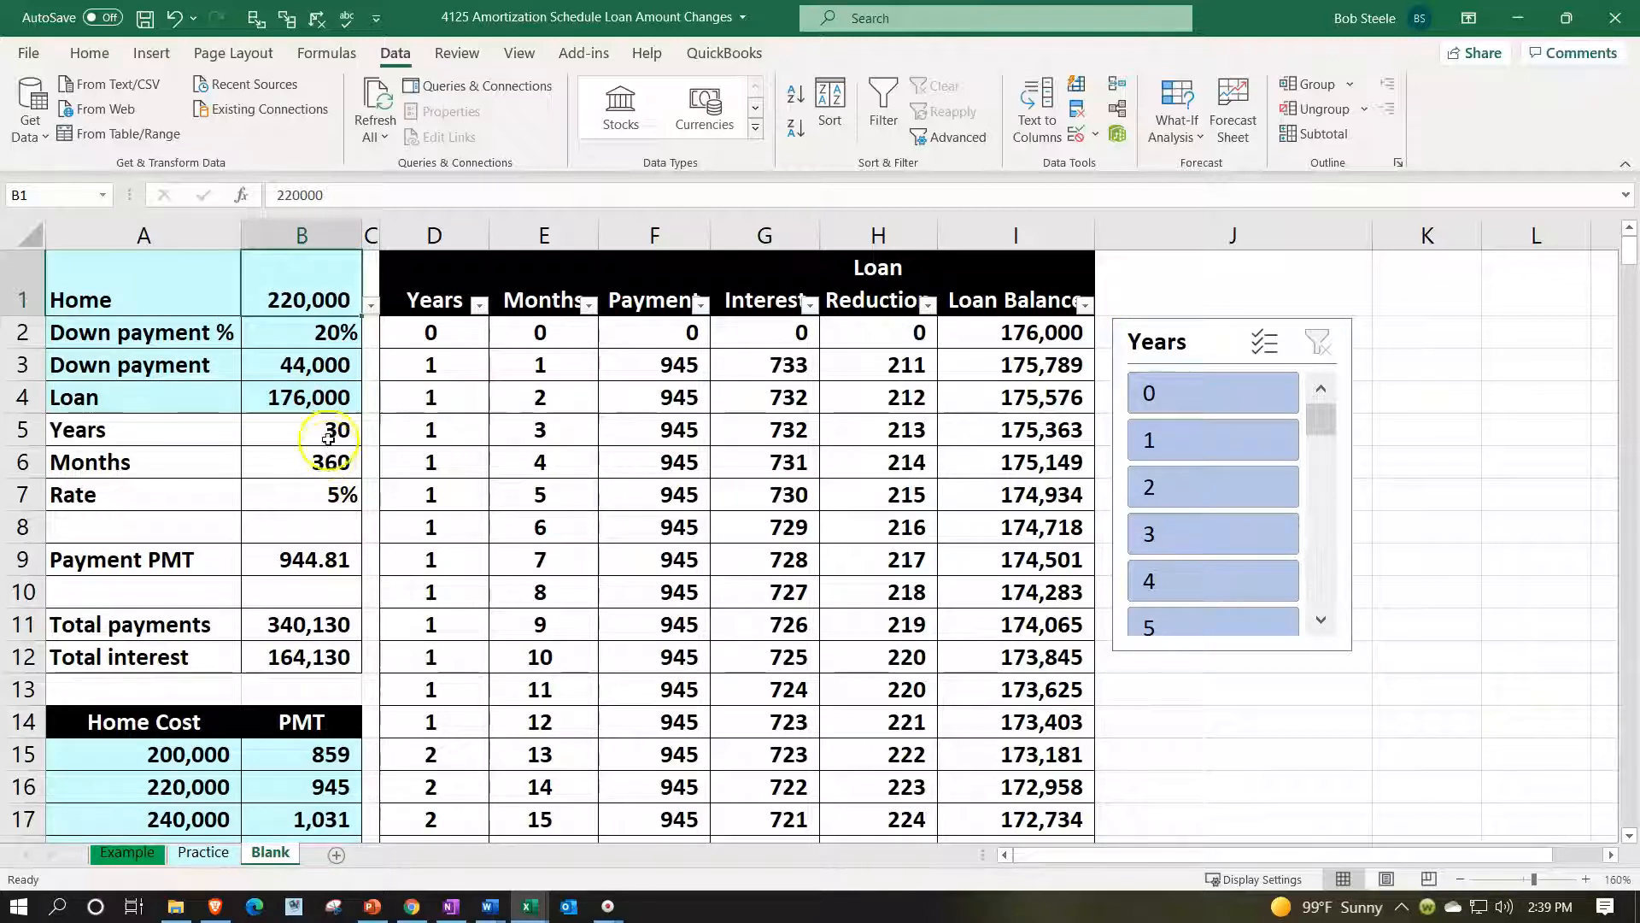
pyautogui.click(372, 306)
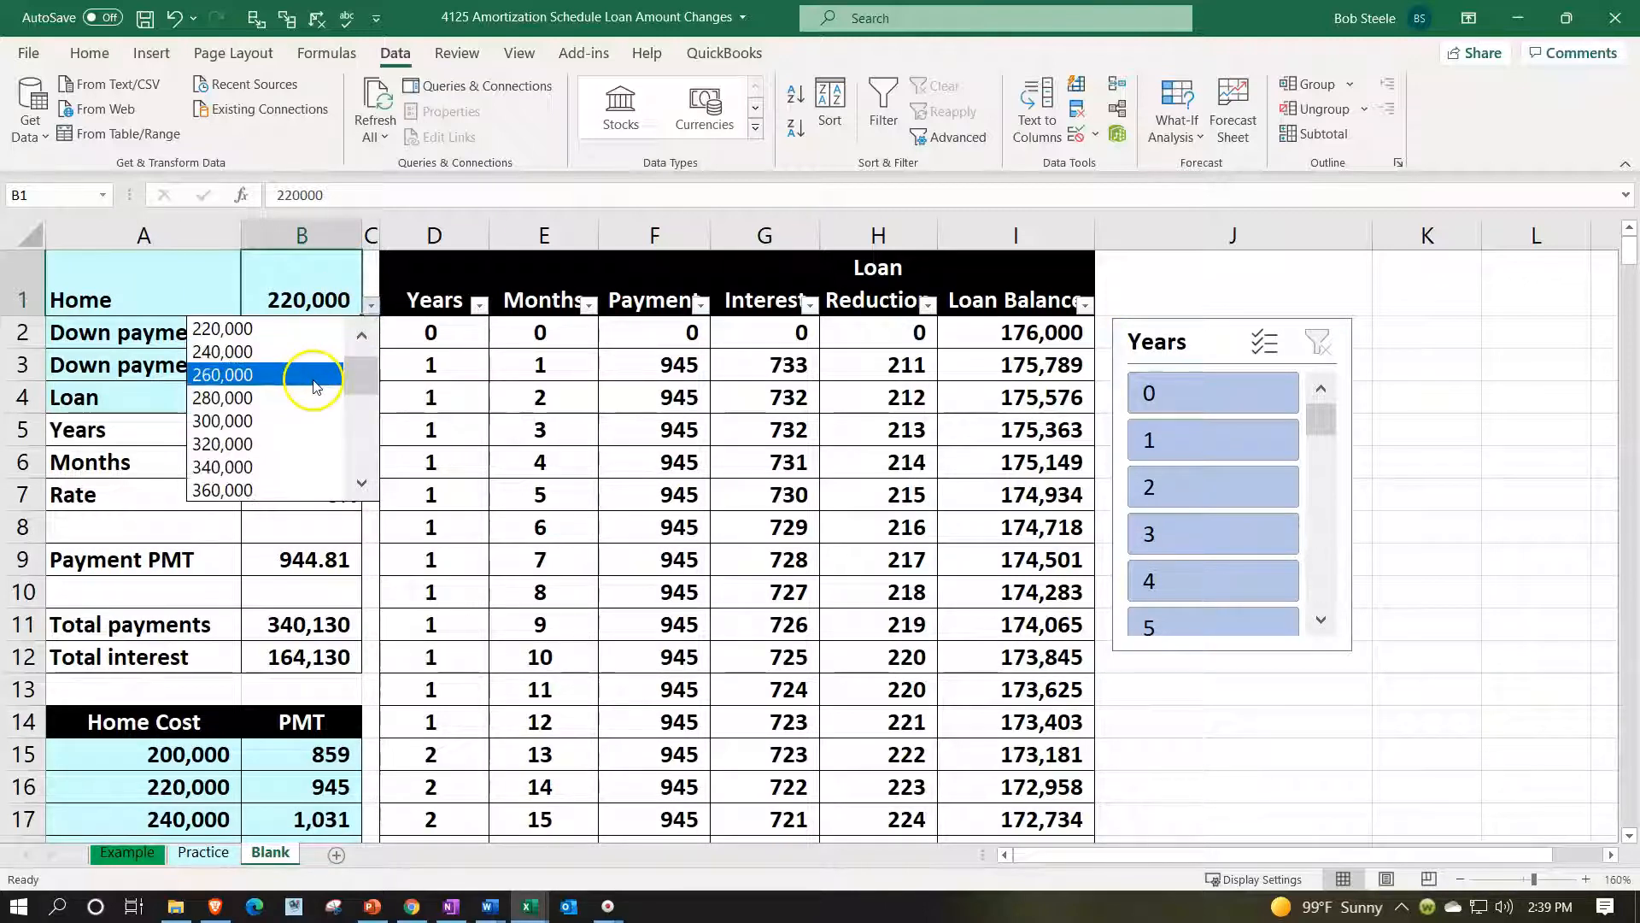
pyautogui.click(362, 484)
pyautogui.click(362, 485)
pyautogui.click(355, 466)
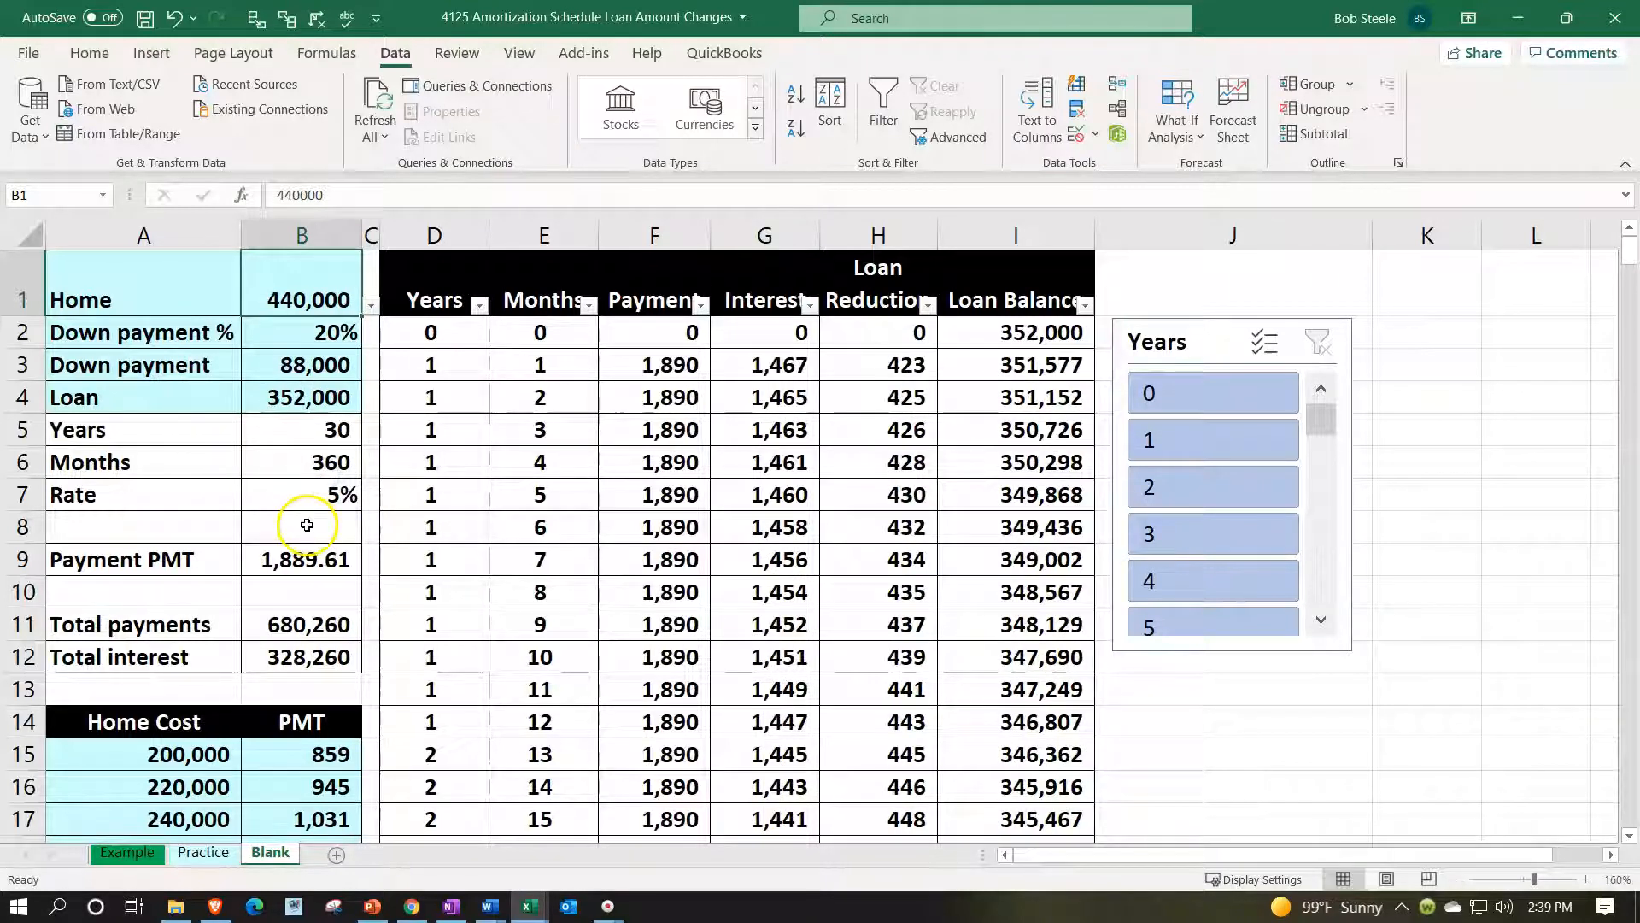
# Compare the Payment PMT in B9 with the table's PMT for the 440,000 home cost in B27
pyautogui.click(306, 524)
pyautogui.click(303, 558)
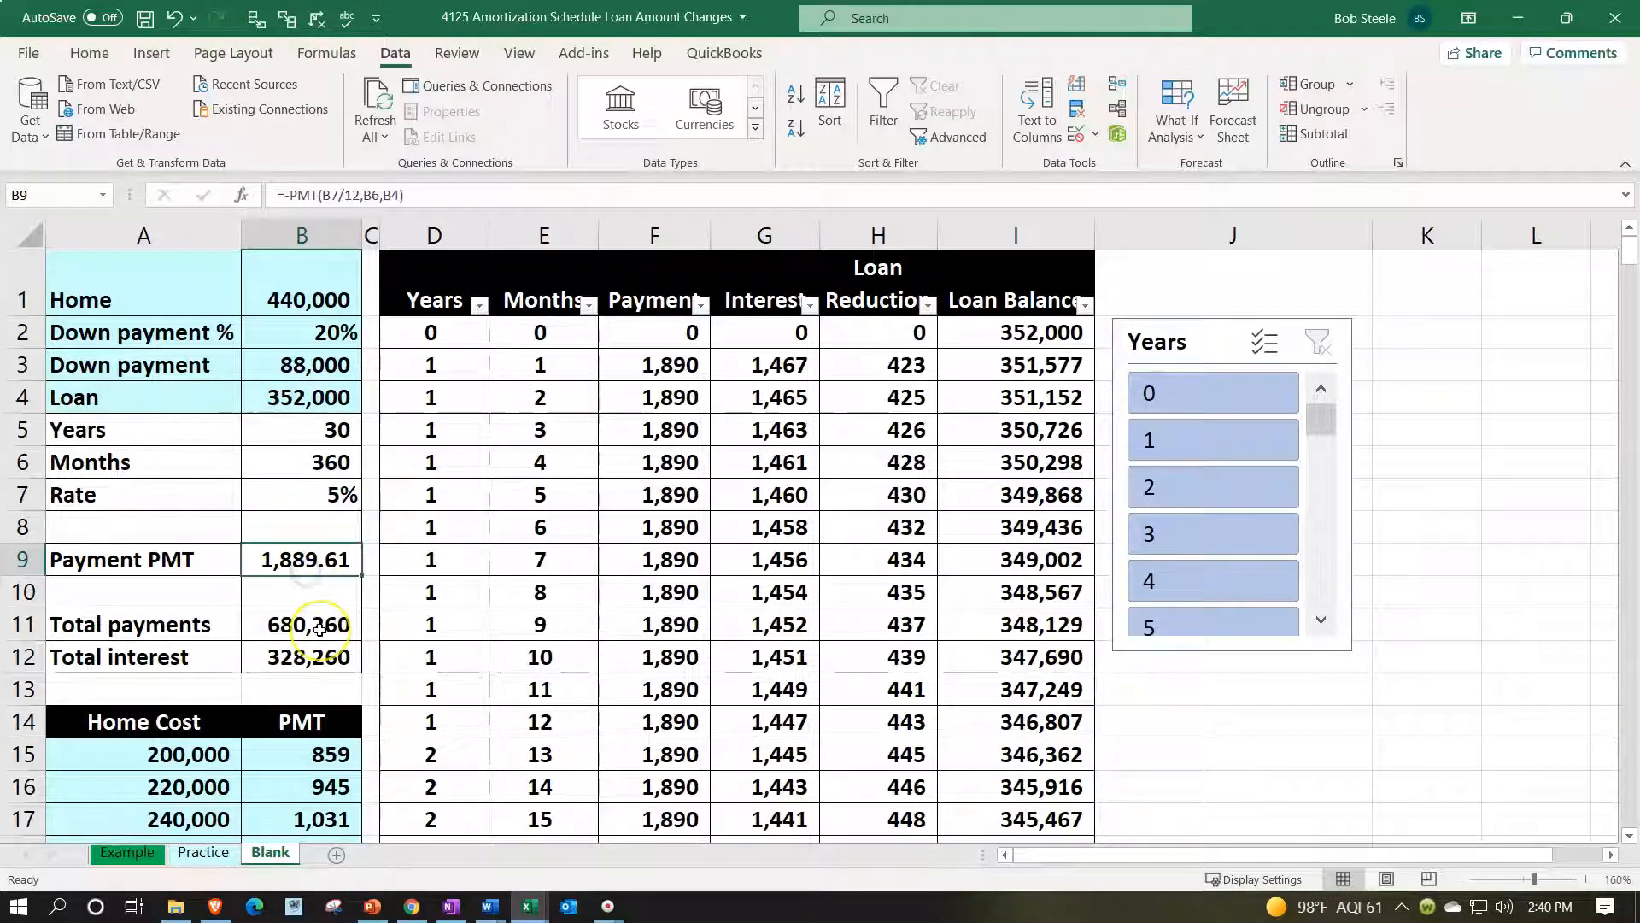
pyautogui.scroll(-5, 319, 628)
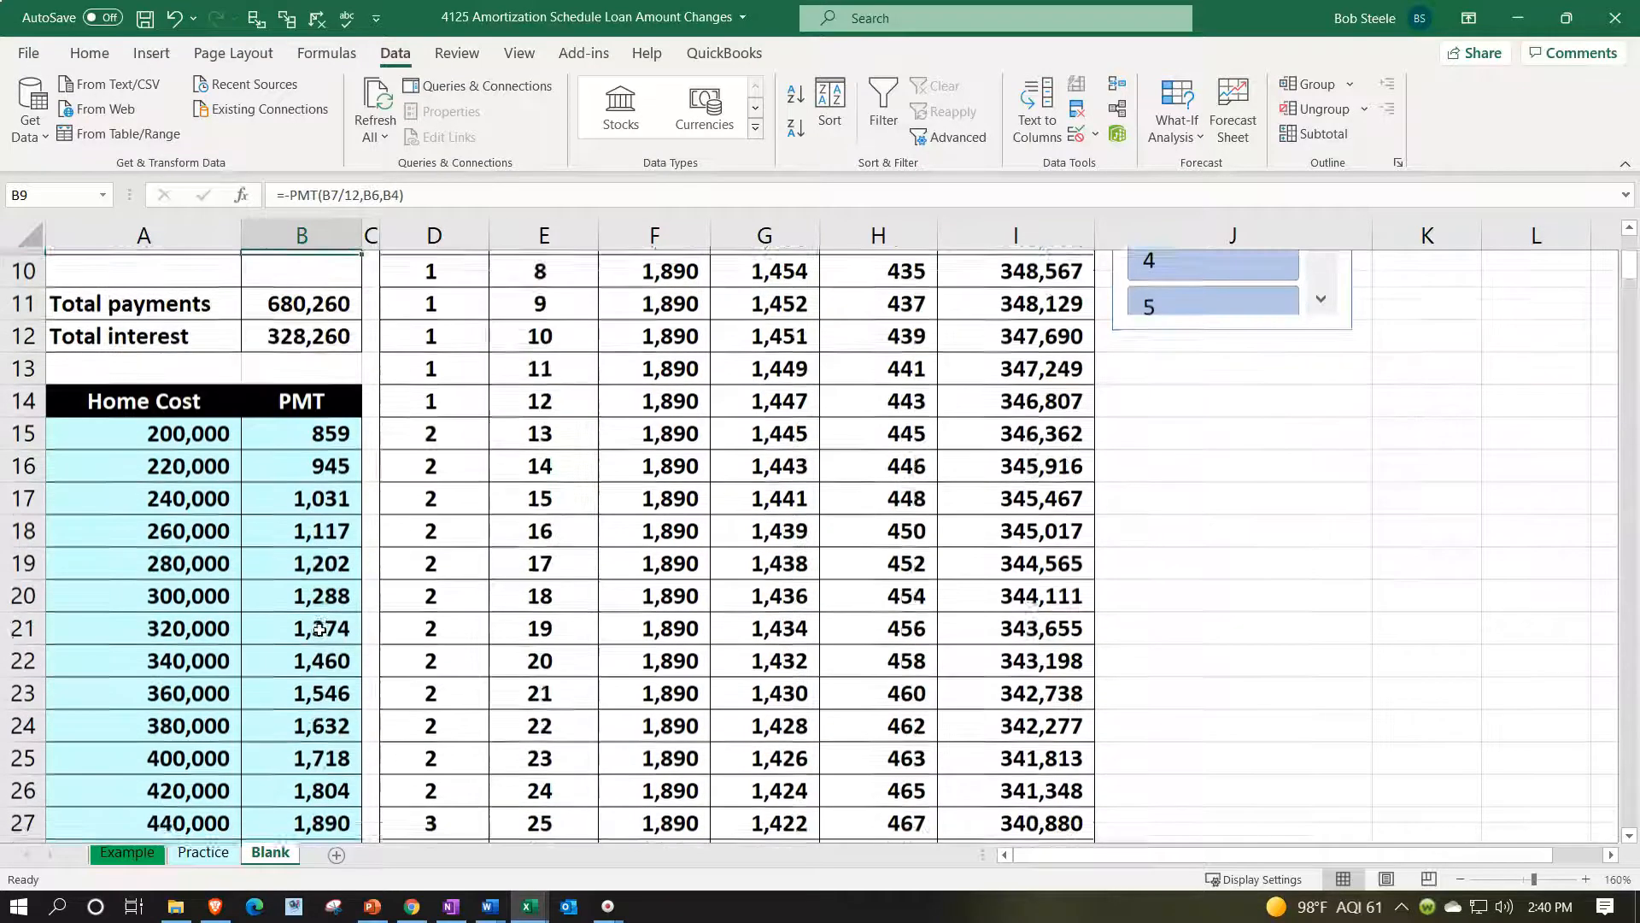
pyautogui.click(306, 631)
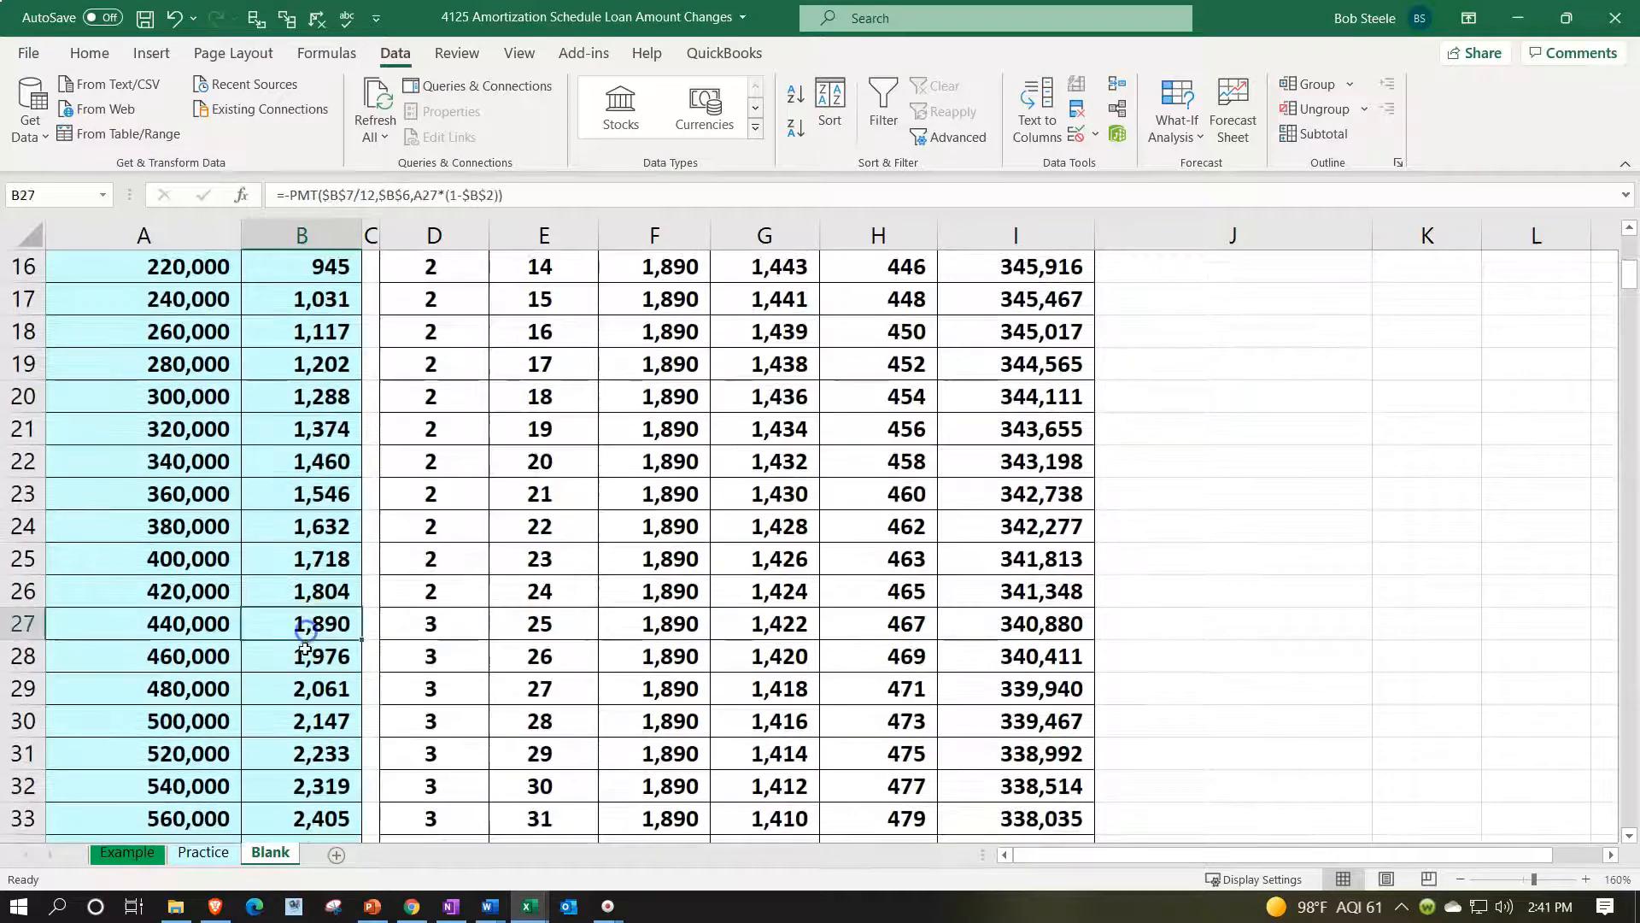
# Show the PMT in B27 with two decimals for comparison with B9, and return it to no decimals
pyautogui.click(89, 53)
pyautogui.click(841, 128)
pyautogui.click(841, 128)
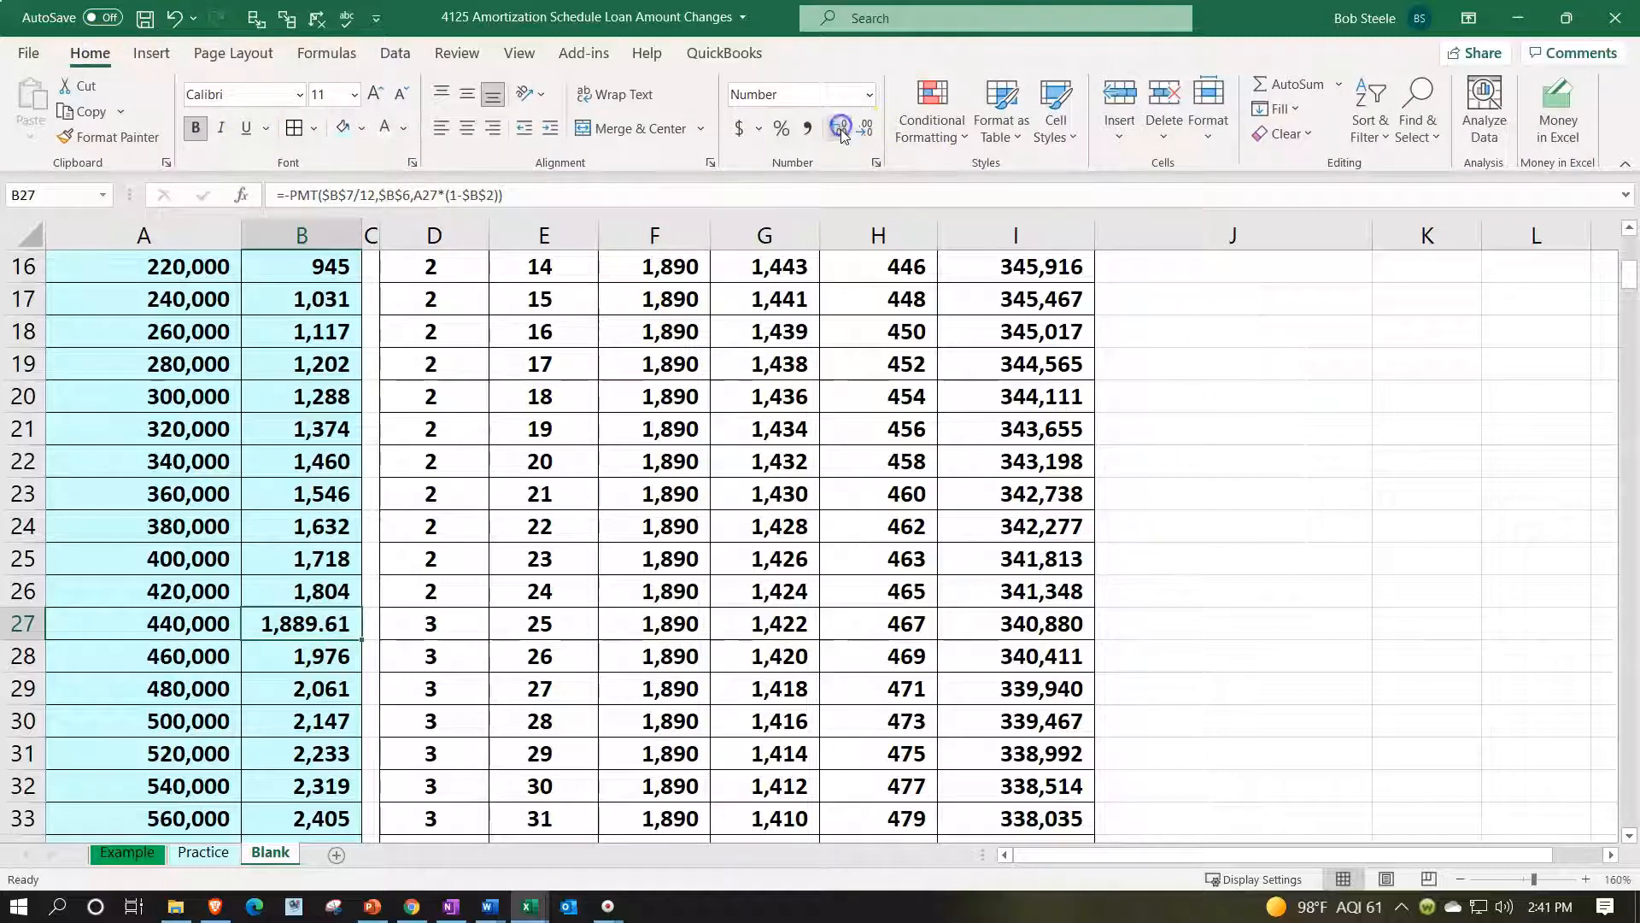
pyautogui.click(870, 130)
pyautogui.click(871, 133)
pyautogui.click(896, 530)
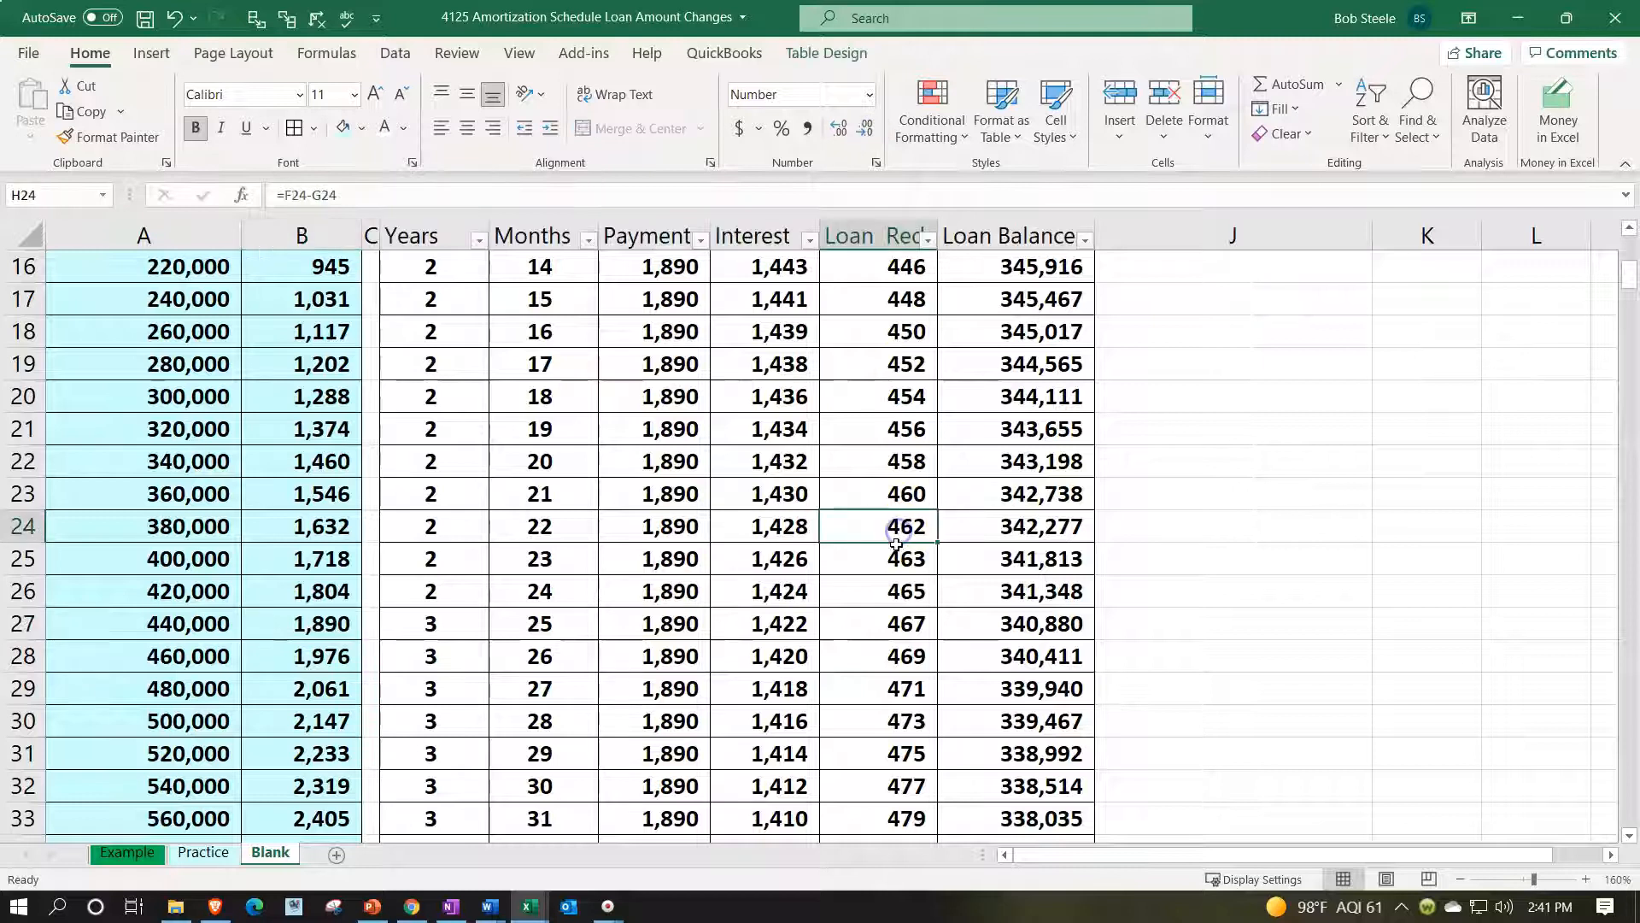
pyautogui.scroll(5, 896, 544)
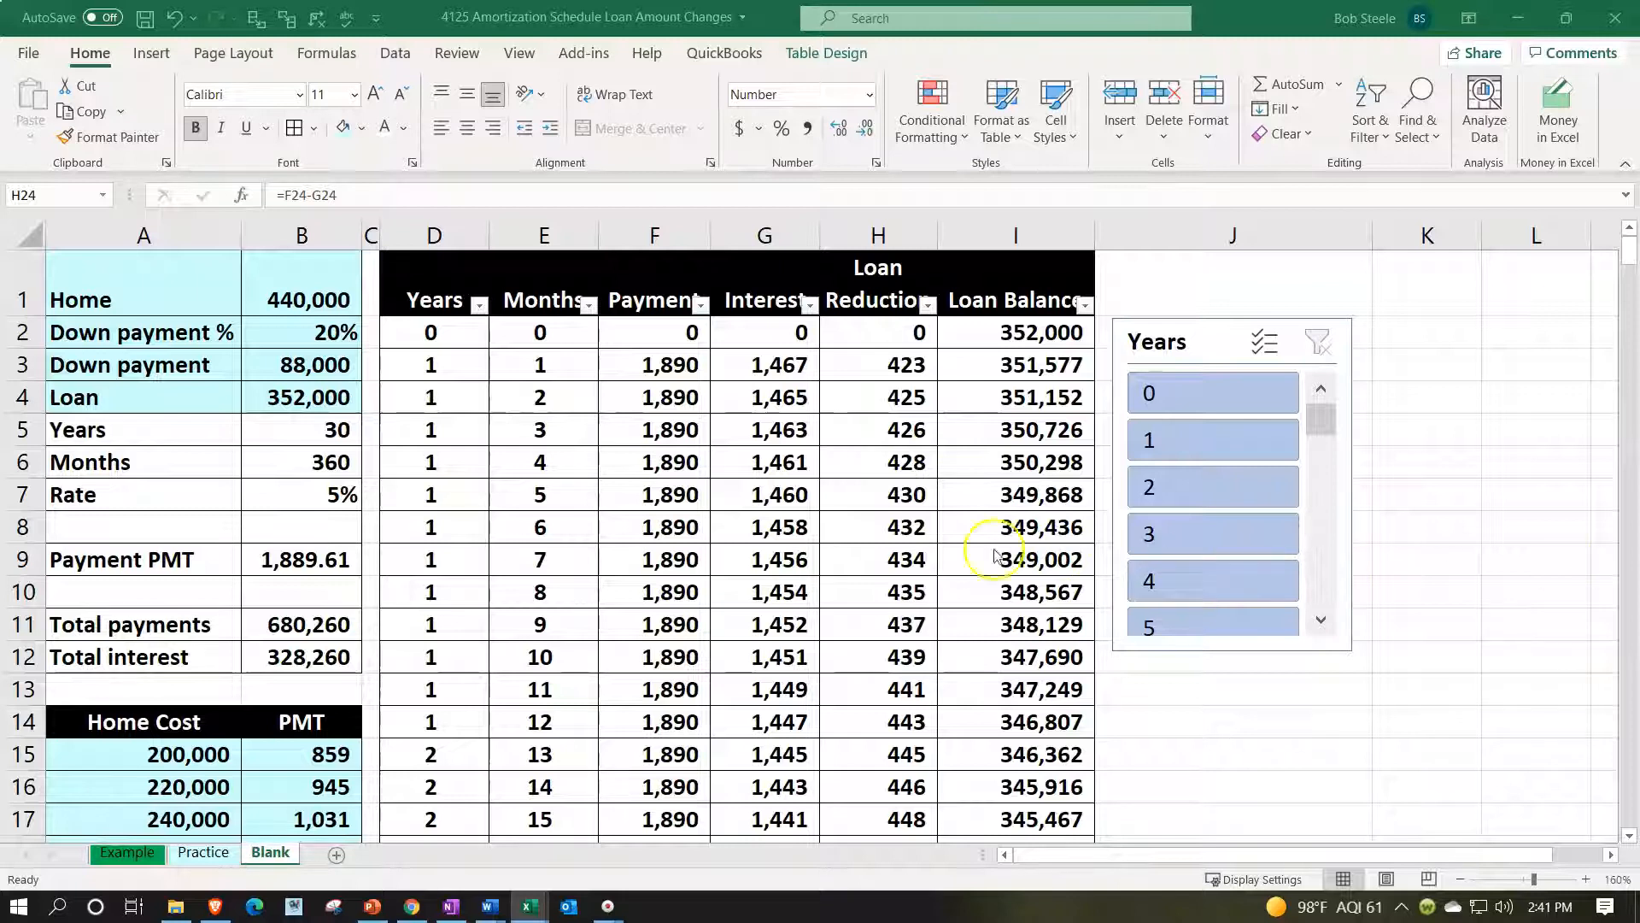
# Create a PivotTable from the amortization schedule table, placed on the existing Blank sheet at K1
pyautogui.click(832, 484)
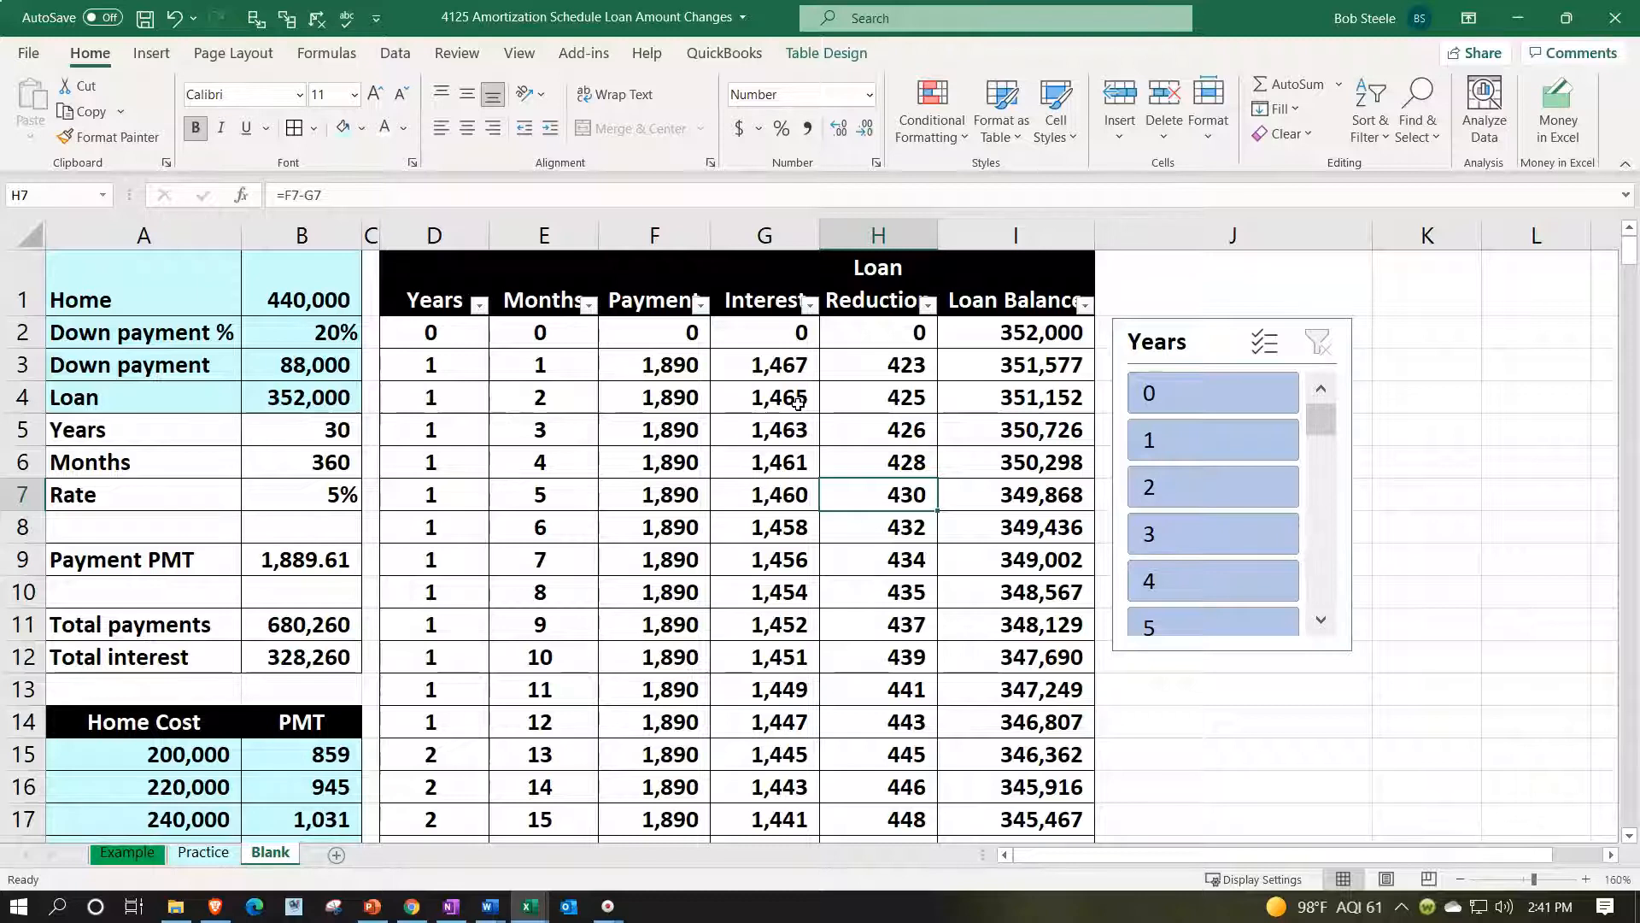
pyautogui.click(726, 389)
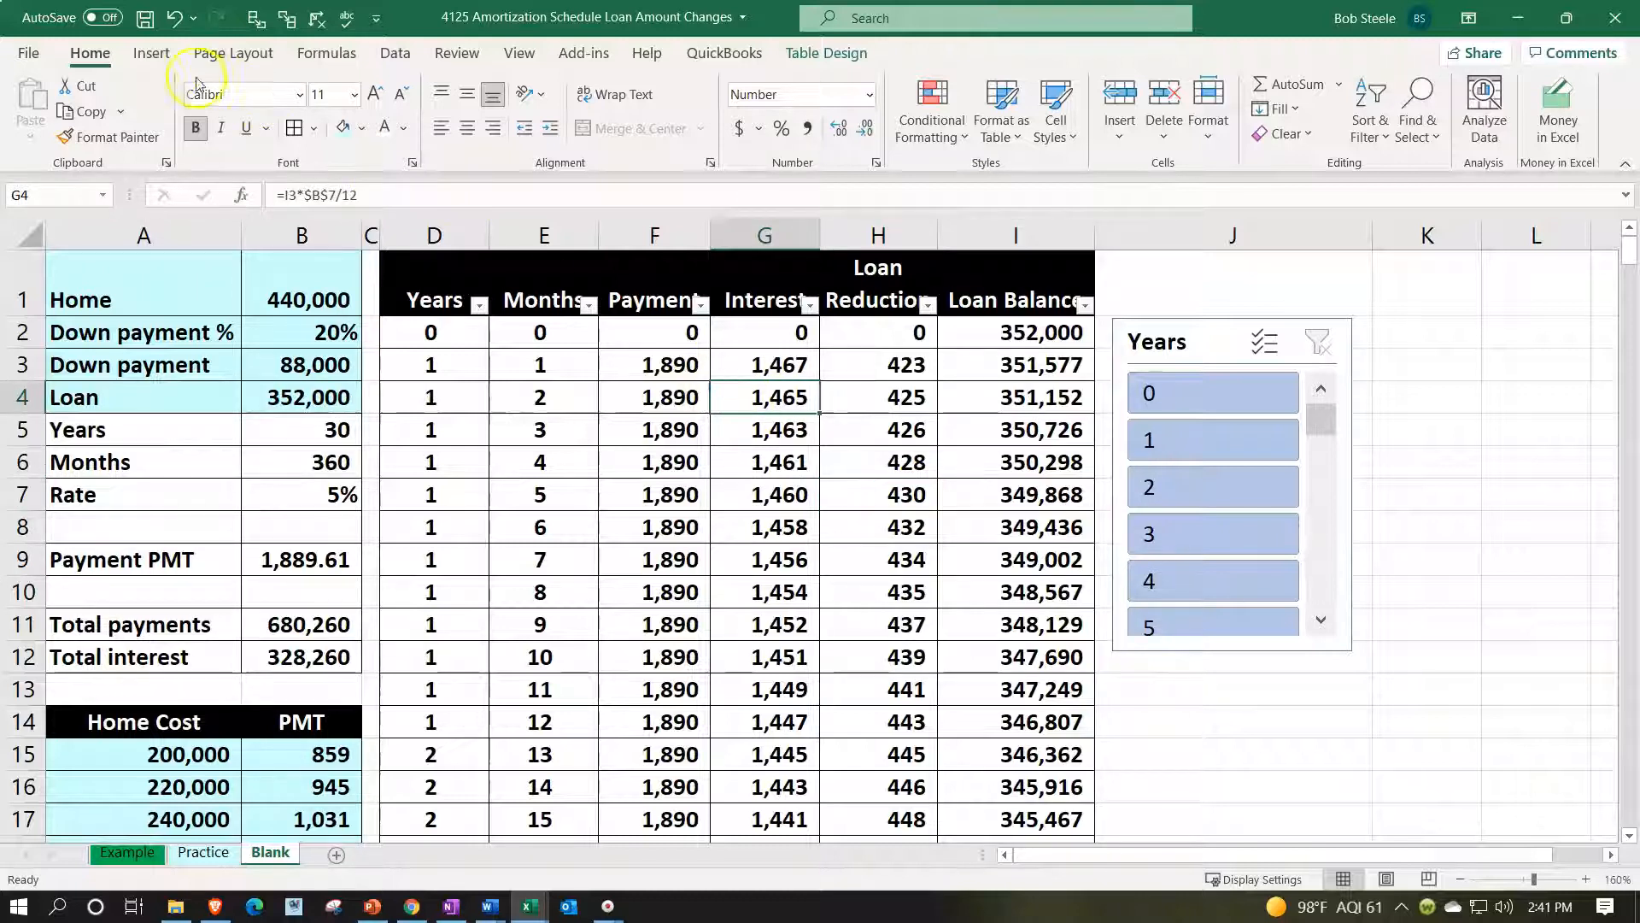
pyautogui.click(147, 56)
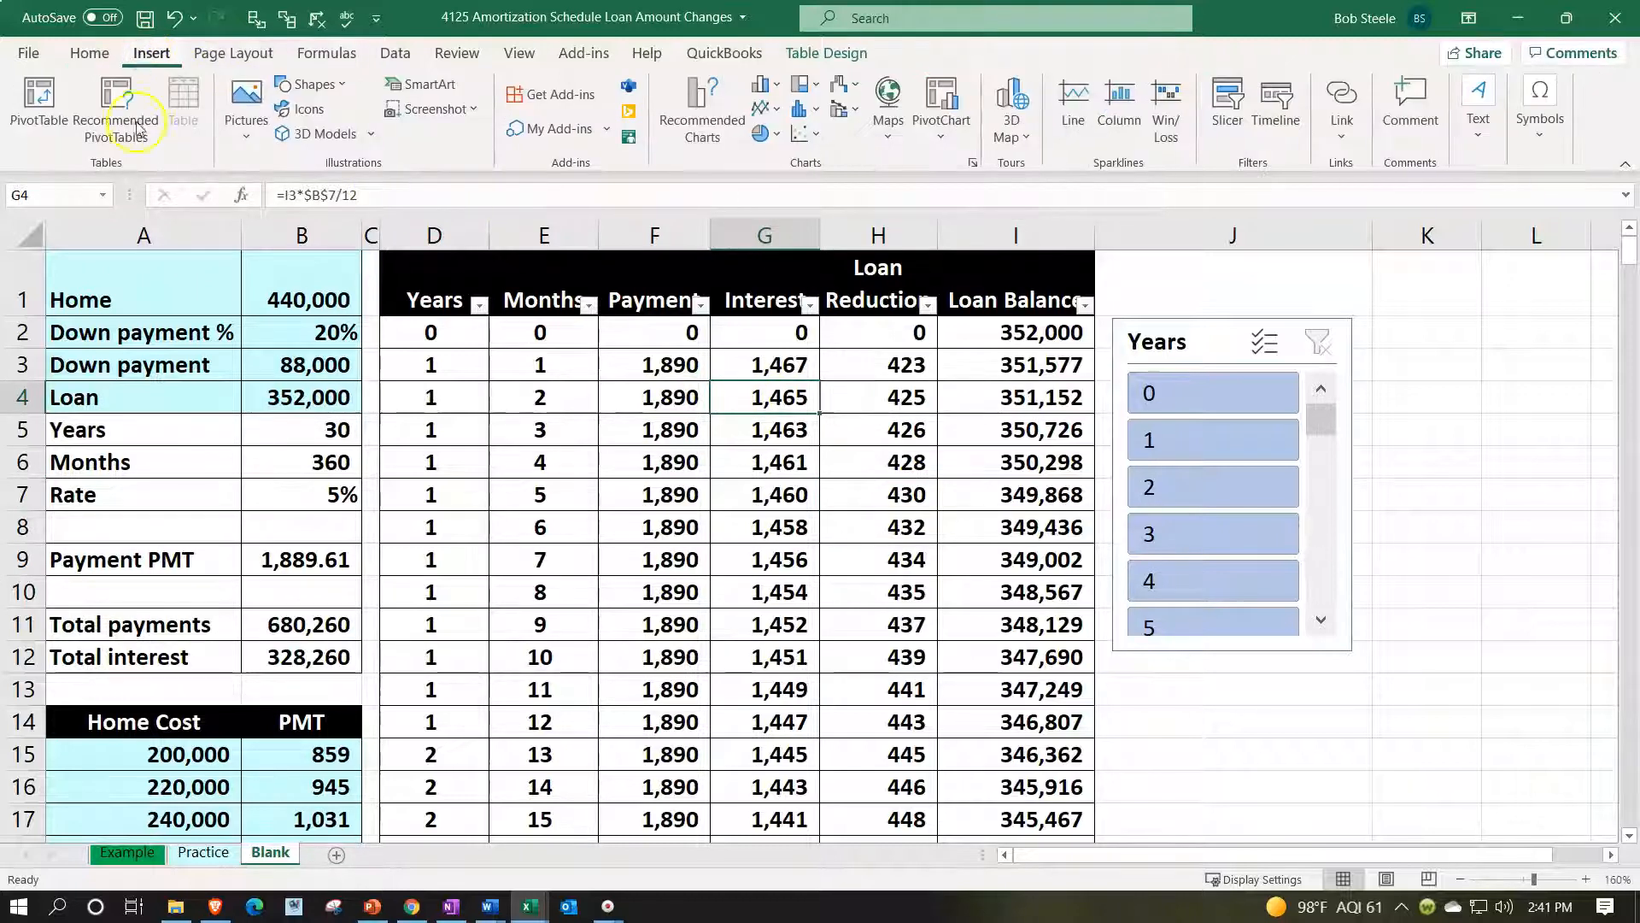
pyautogui.click(36, 128)
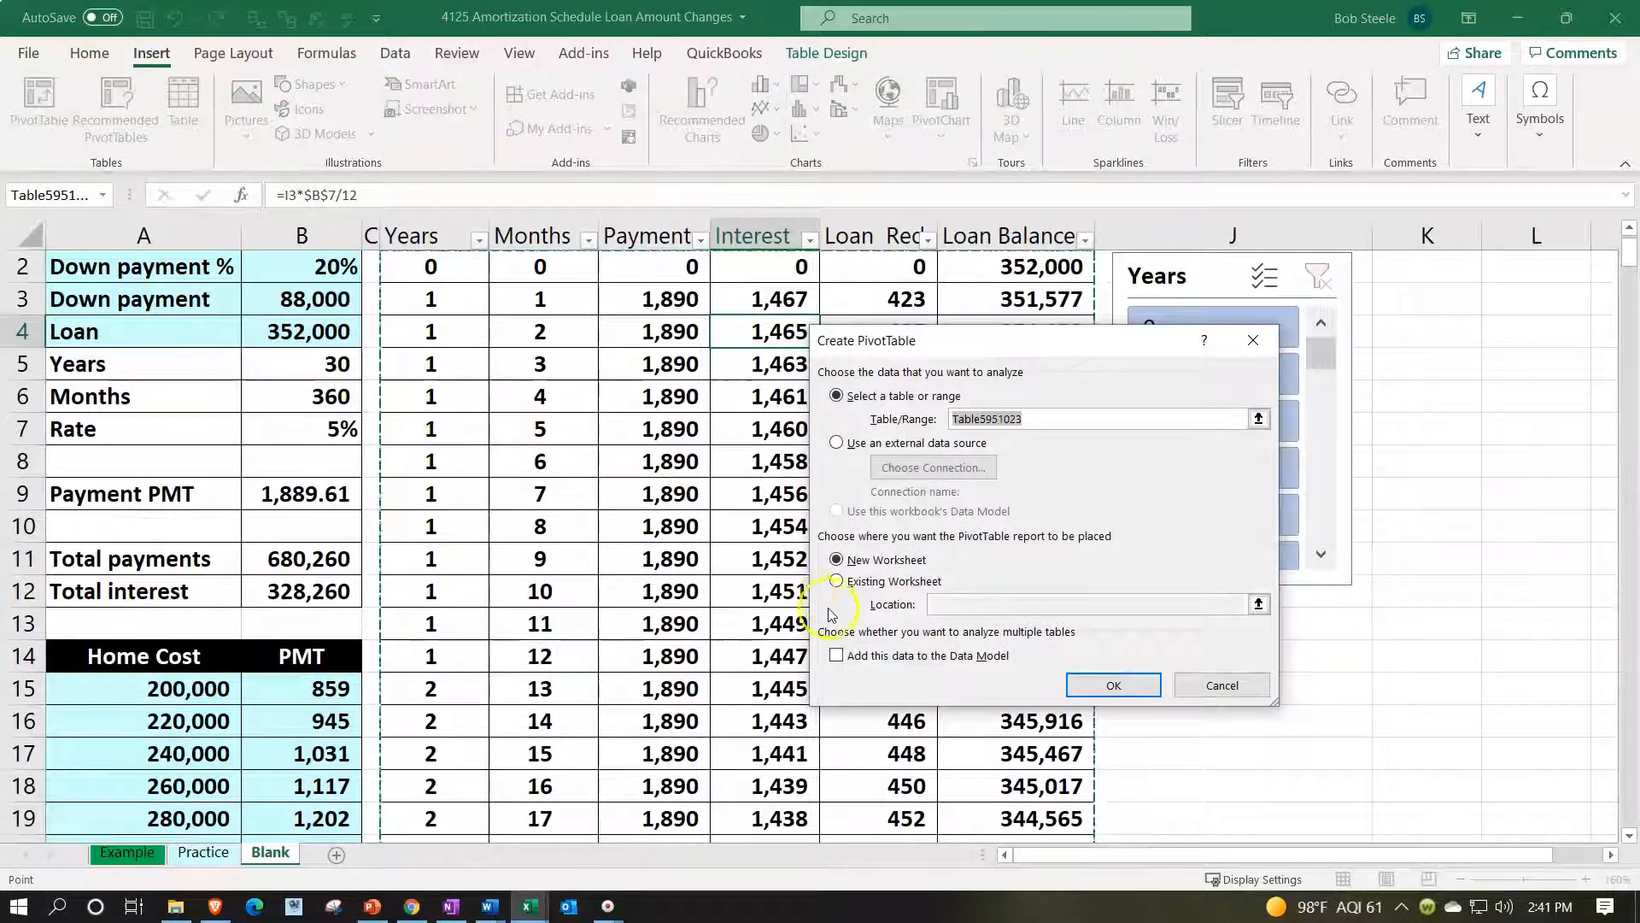
pyautogui.click(837, 582)
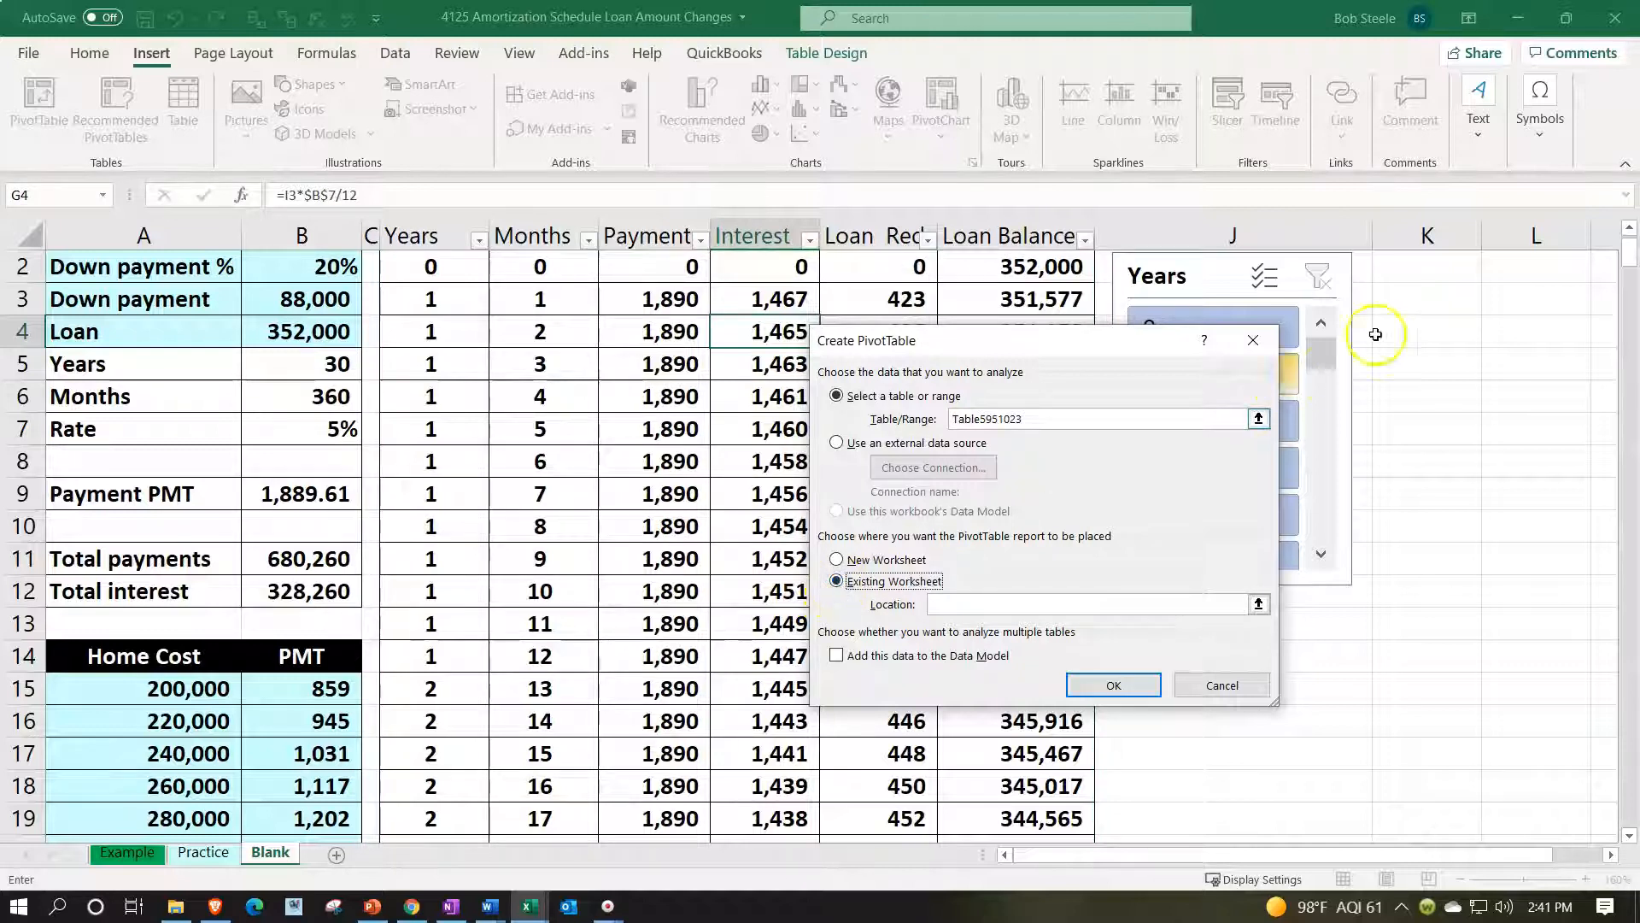
pyautogui.click(1444, 277)
pyautogui.click(1443, 285)
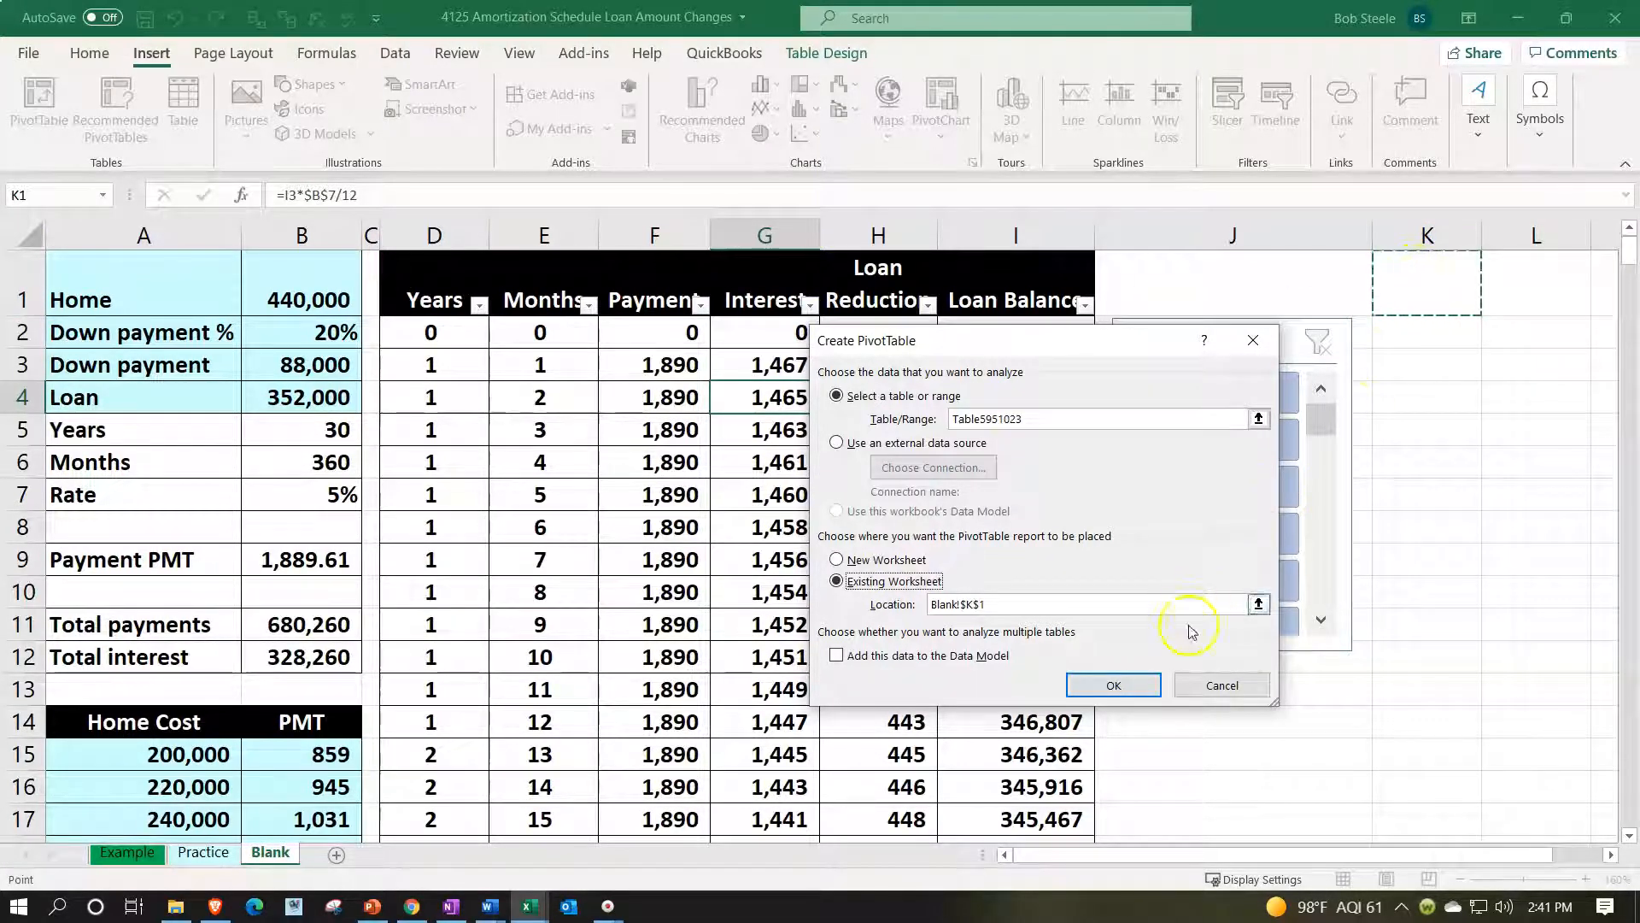
pyautogui.click(1126, 683)
# Add Years to the new PivotTable as its row field, moving it out of the values area
pyautogui.moveTo(1025, 861); pyautogui.dragTo(1288, 854)
pyautogui.click(1236, 854)
pyautogui.click(1236, 854)
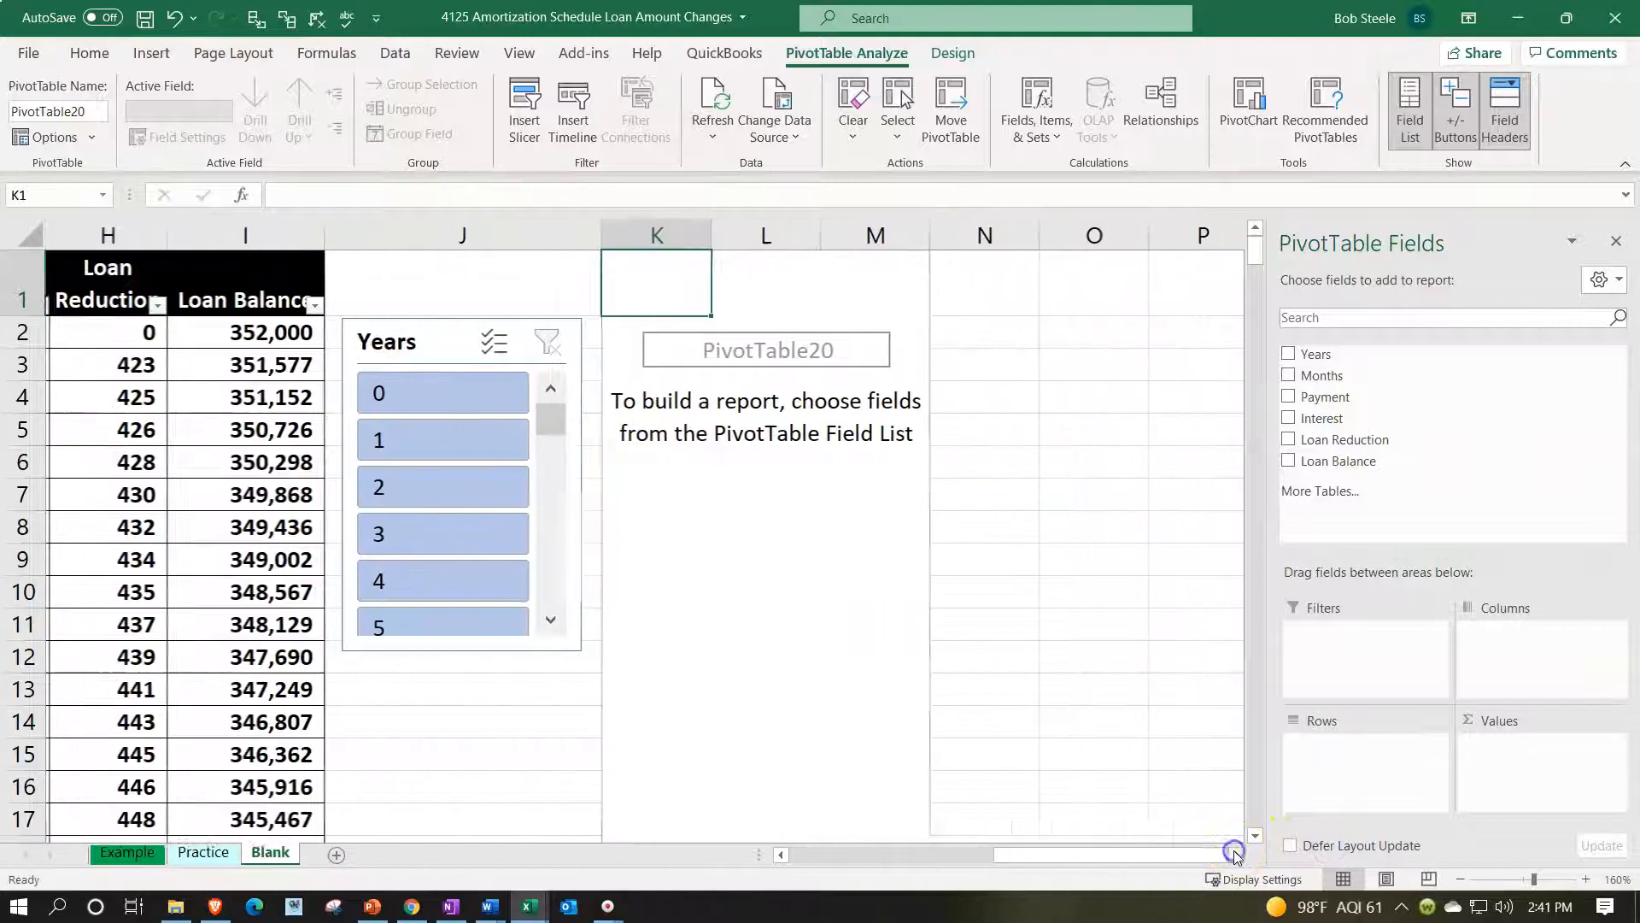
pyautogui.click(1236, 854)
pyautogui.click(1236, 854)
pyautogui.click(1236, 854)
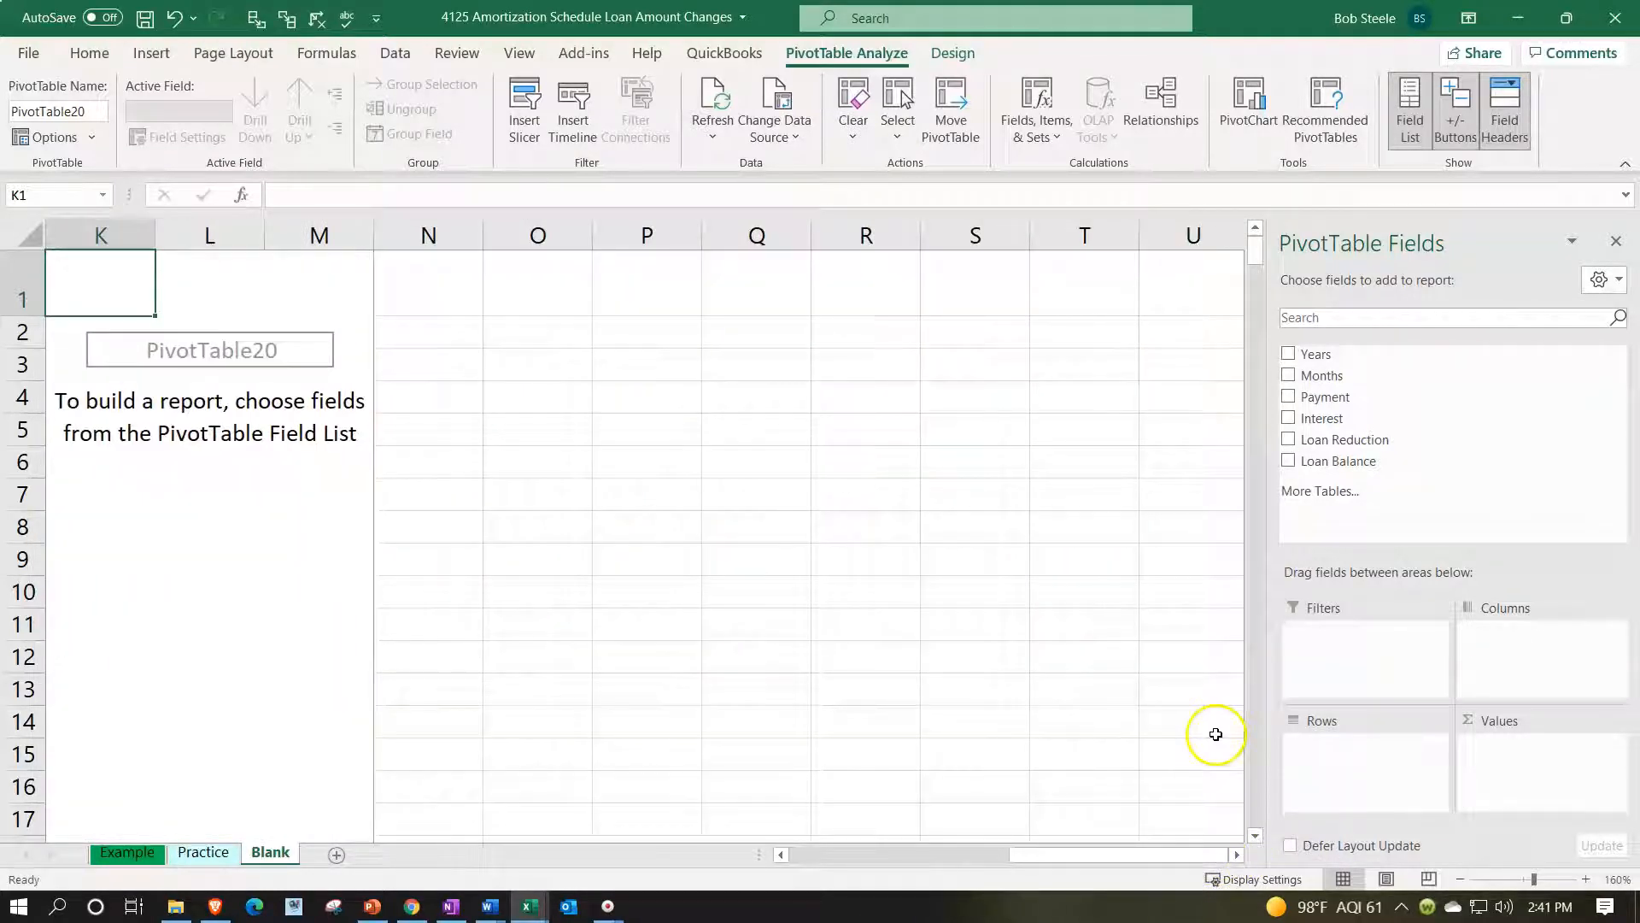
pyautogui.click(1288, 353)
pyautogui.moveTo(1505, 755); pyautogui.dragTo(1395, 764)
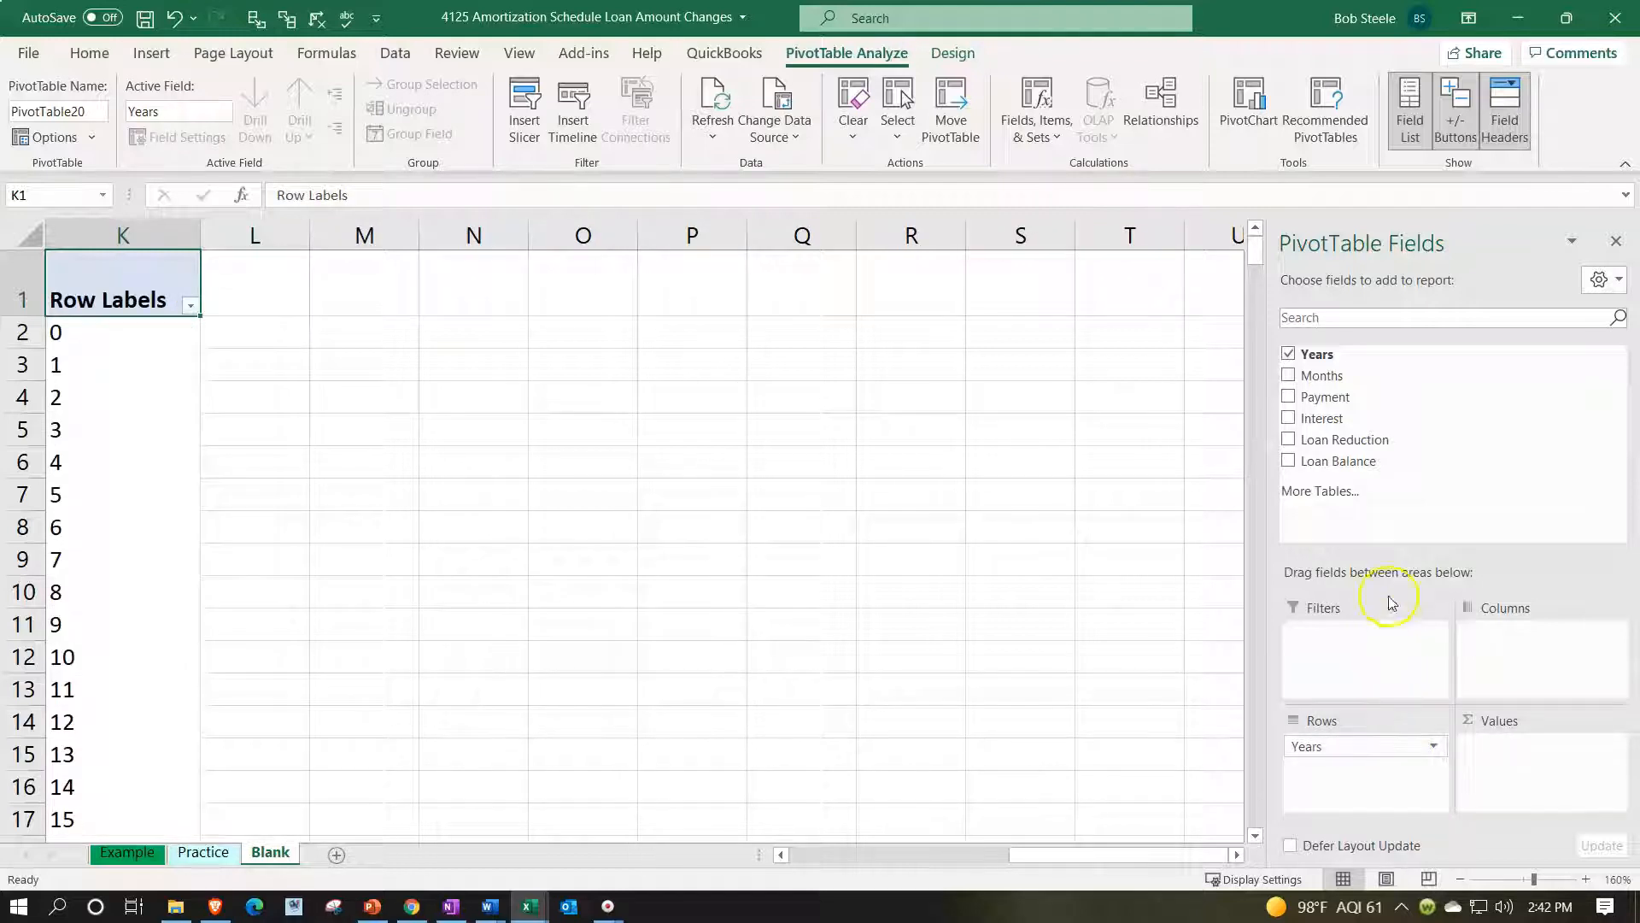
# Add Payment, Interest, Loan Reduction and Loan Balance to the PivotTable as value fields
pyautogui.click(1288, 398)
pyautogui.click(1288, 418)
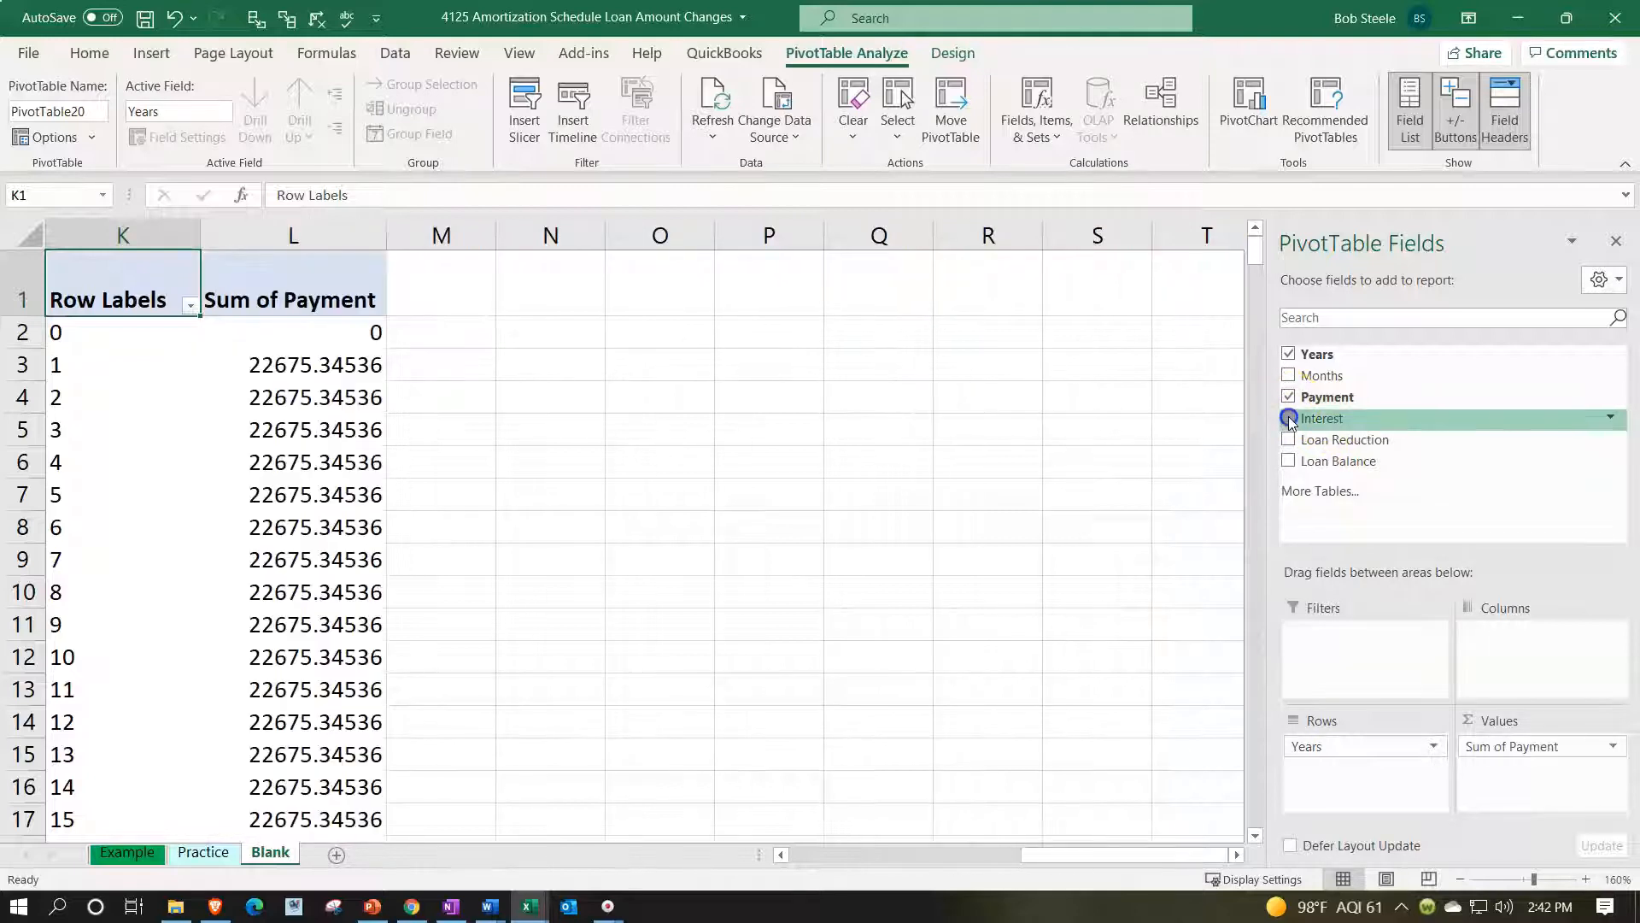
pyautogui.click(1290, 439)
pyautogui.click(1290, 460)
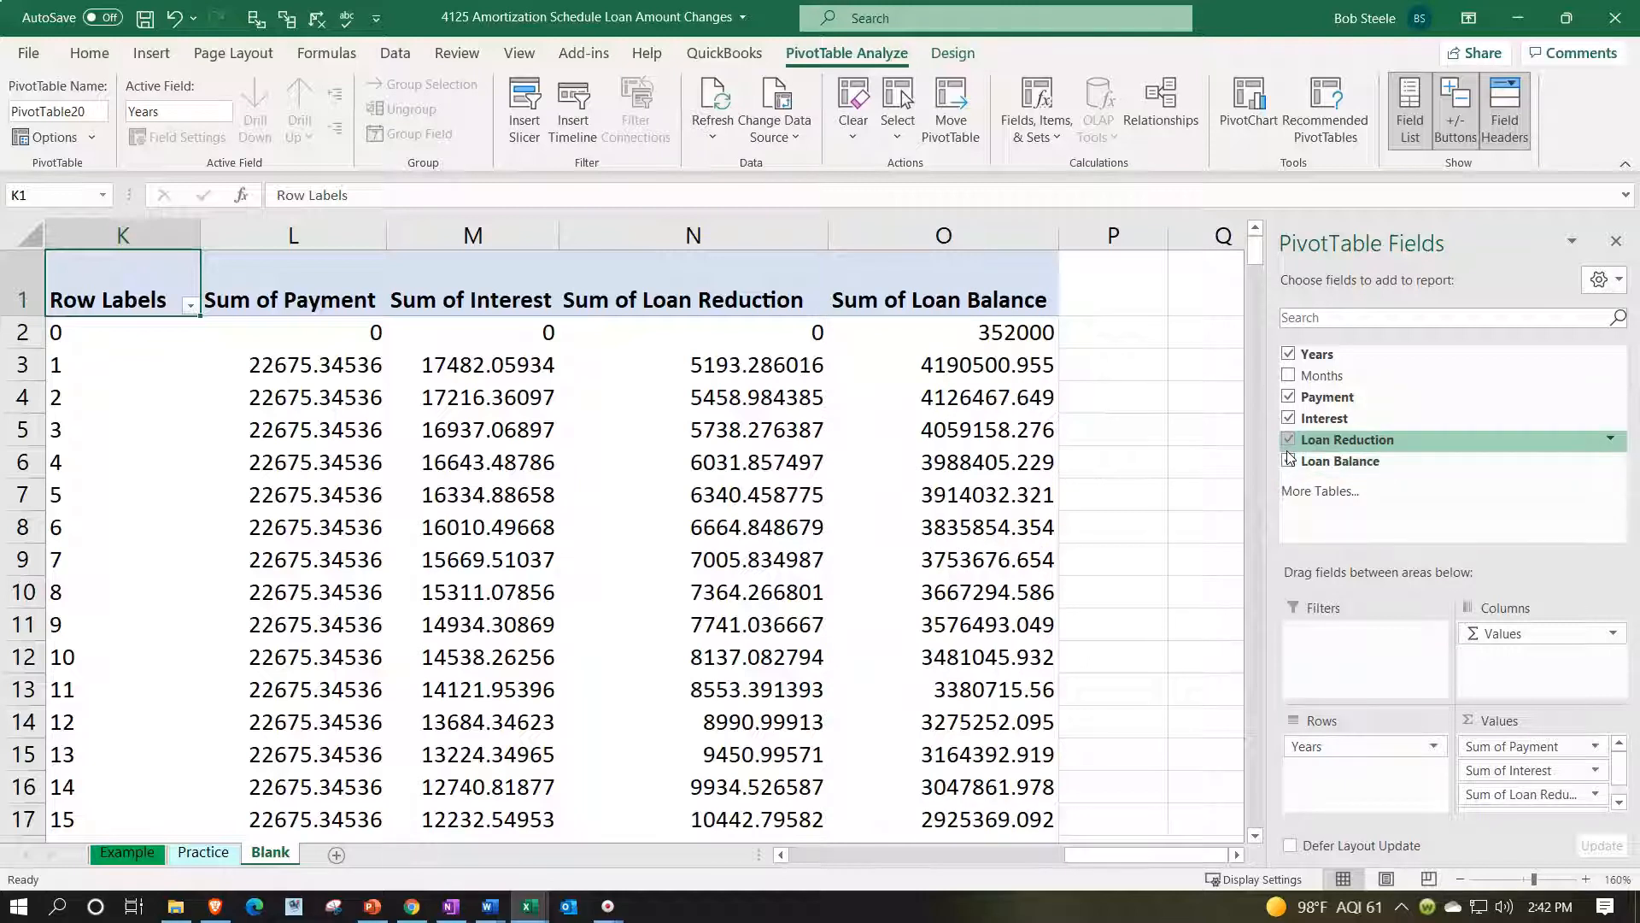
# Format Sum of Payment as Currency with no symbol, 0 decimal places and negatives in red parentheses
pyautogui.click(1595, 750)
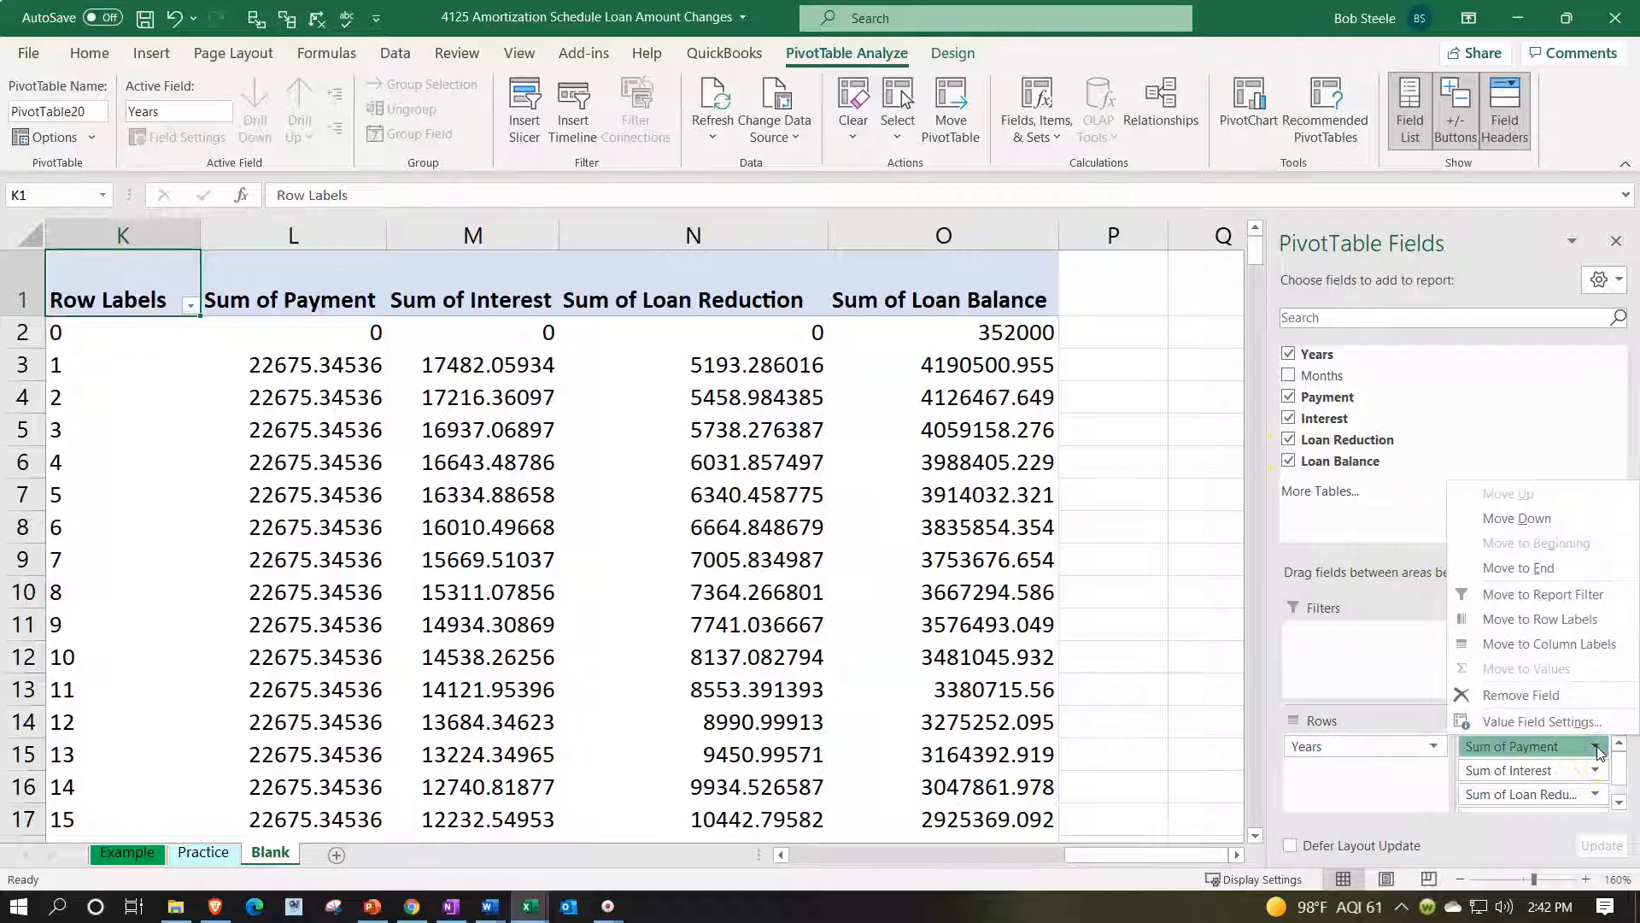
pyautogui.click(1559, 727)
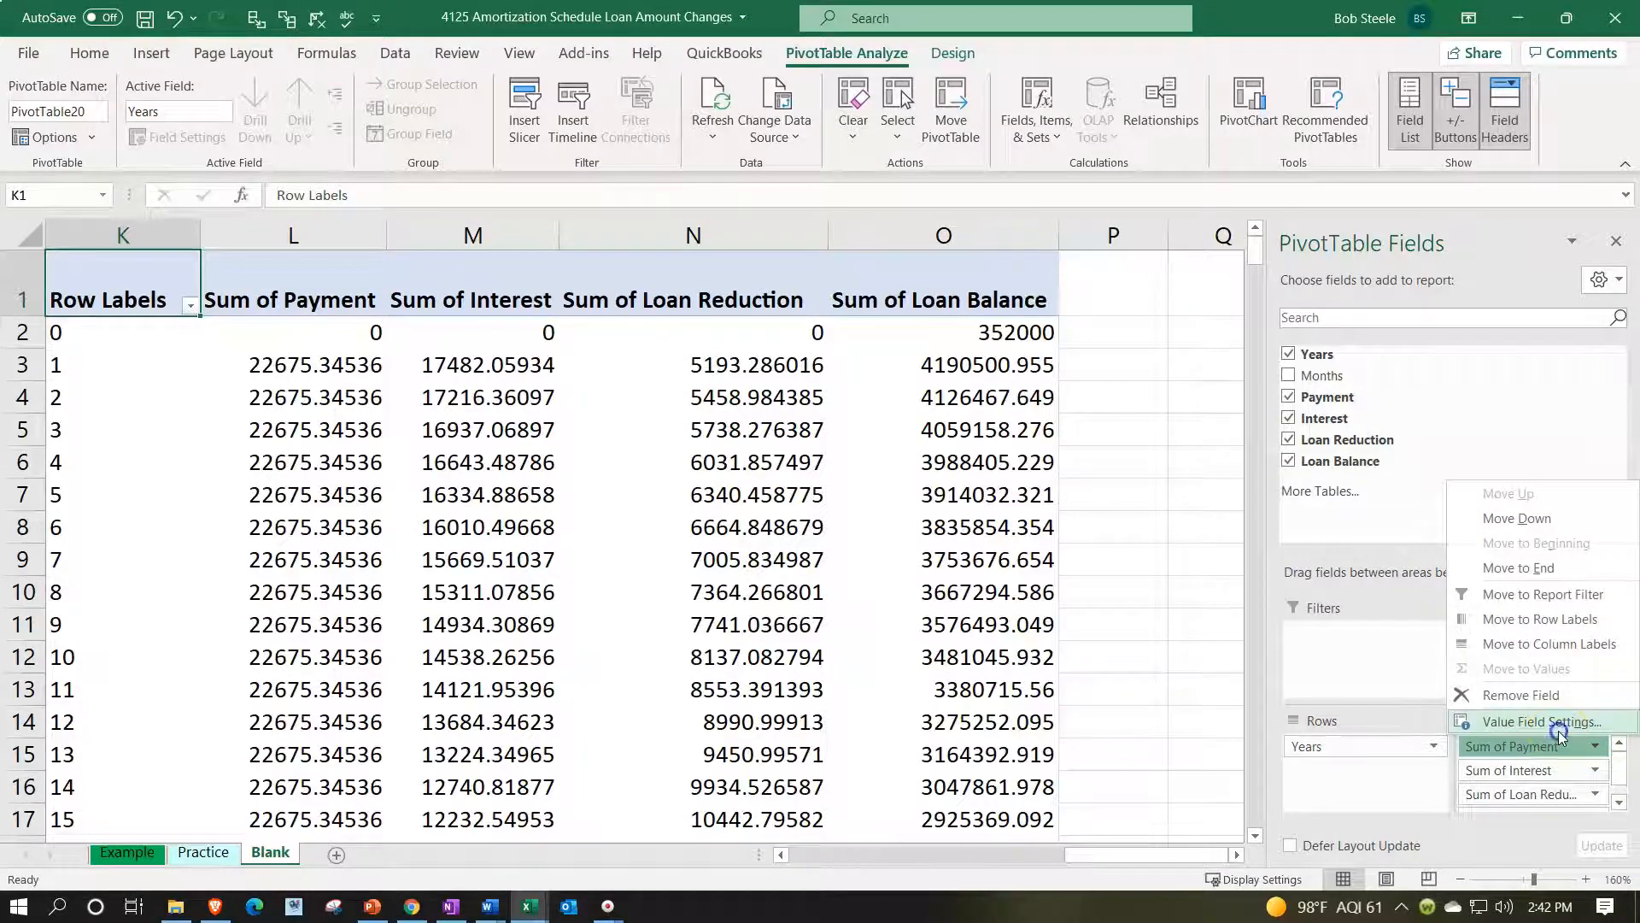
pyautogui.click(926, 678)
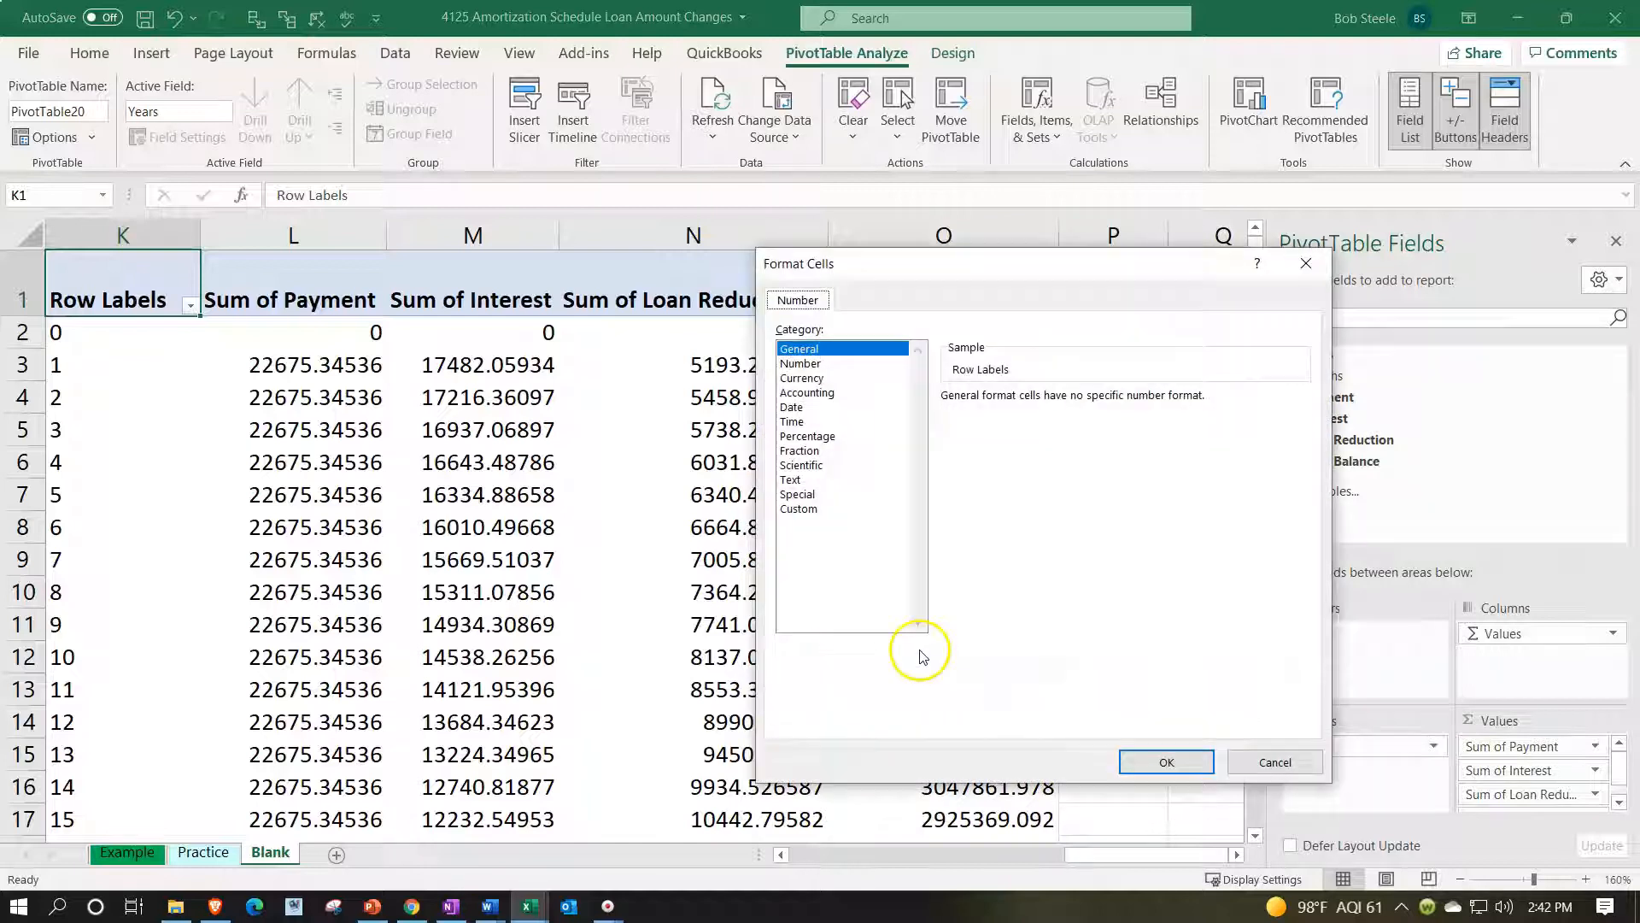
pyautogui.click(829, 394)
pyautogui.click(806, 379)
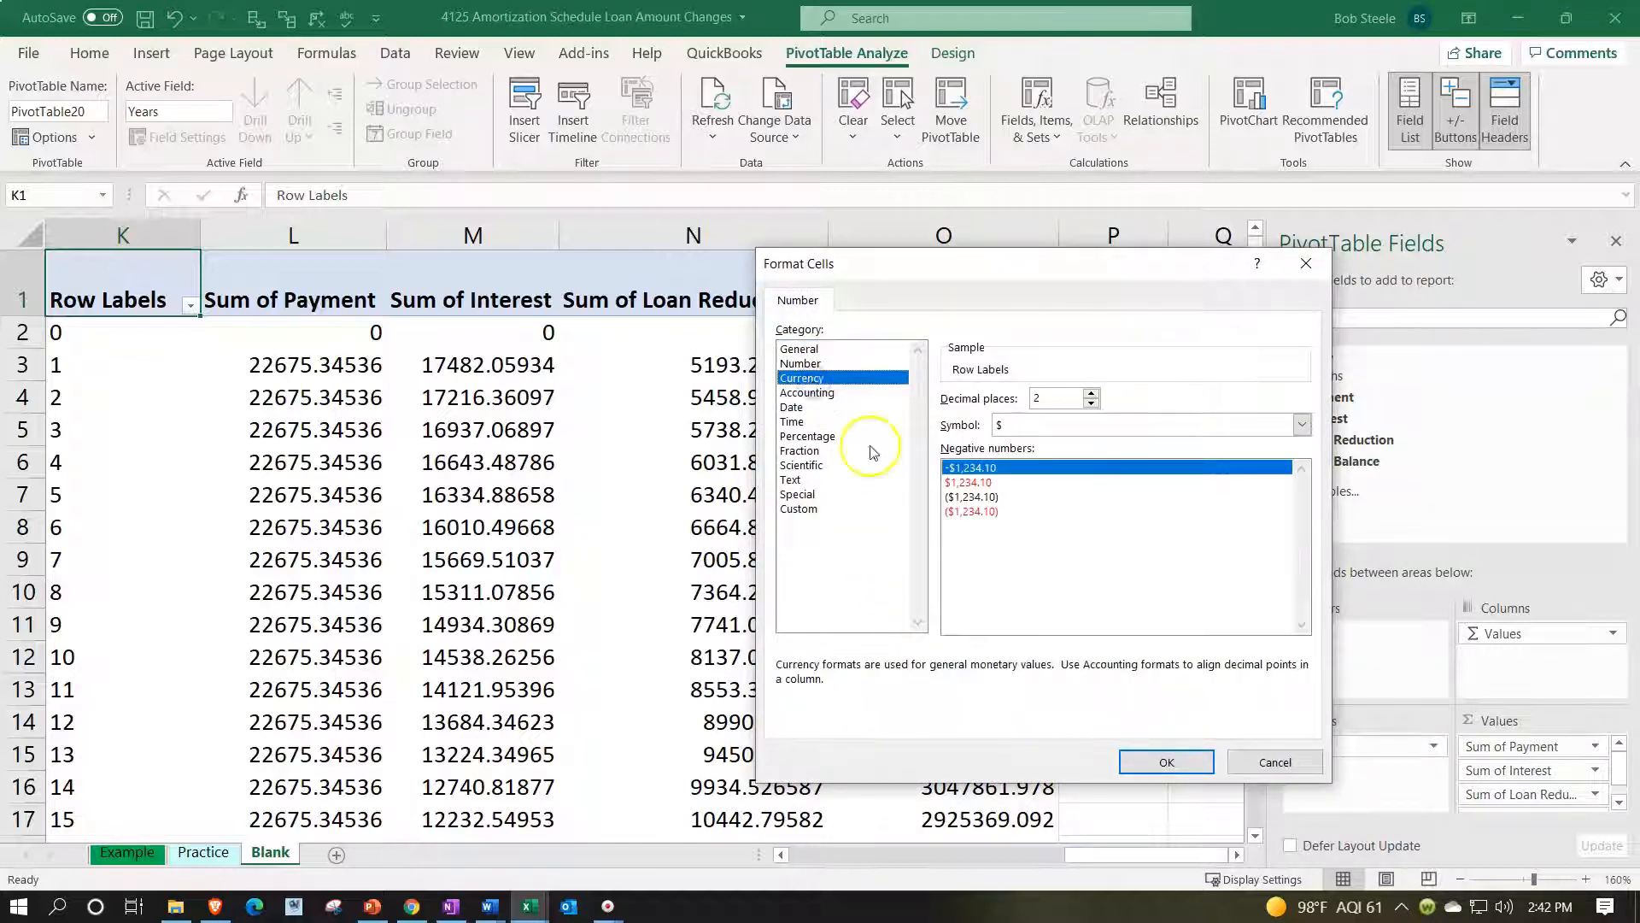
pyautogui.click(969, 512)
pyautogui.click(1110, 424)
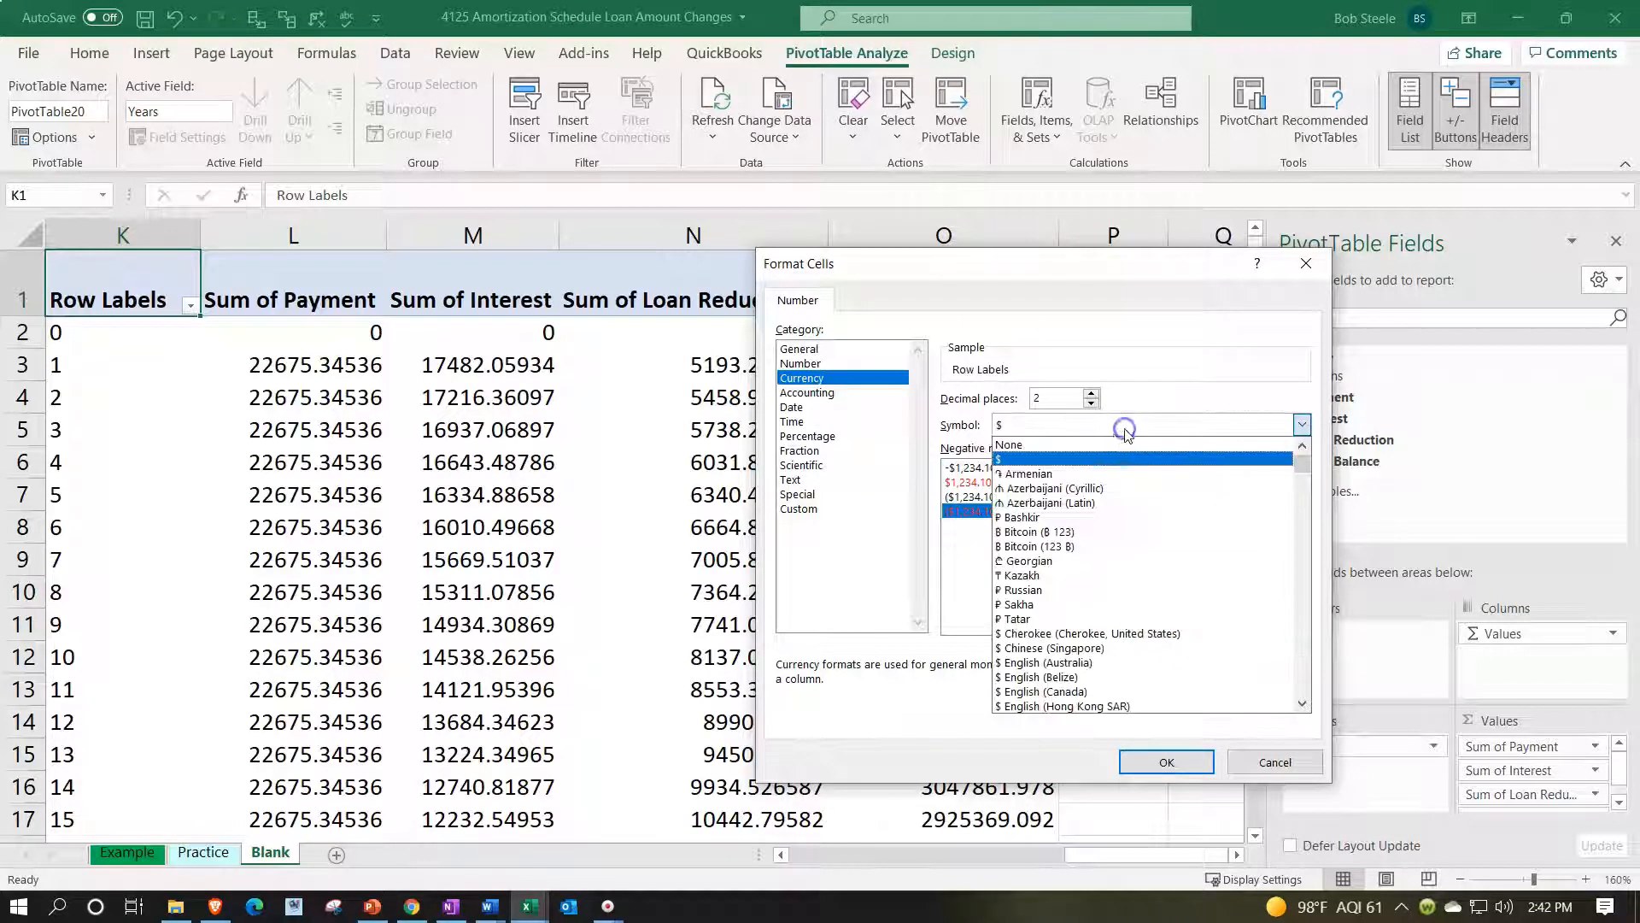
pyautogui.click(1106, 439)
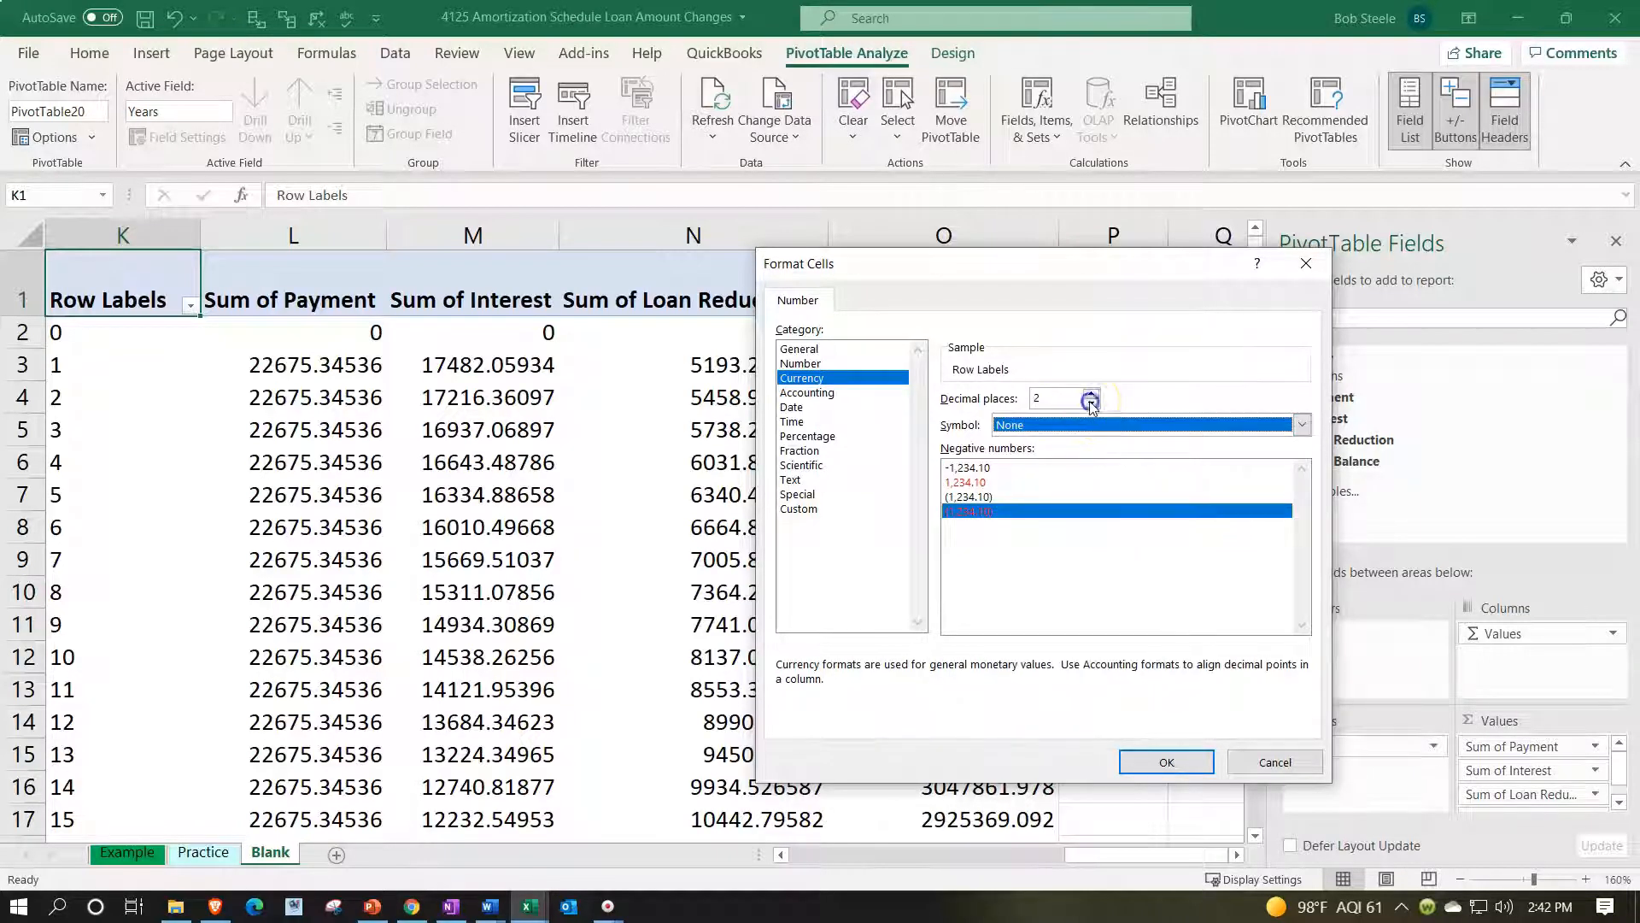
pyautogui.click(1091, 403)
pyautogui.click(1090, 403)
pyautogui.click(1162, 758)
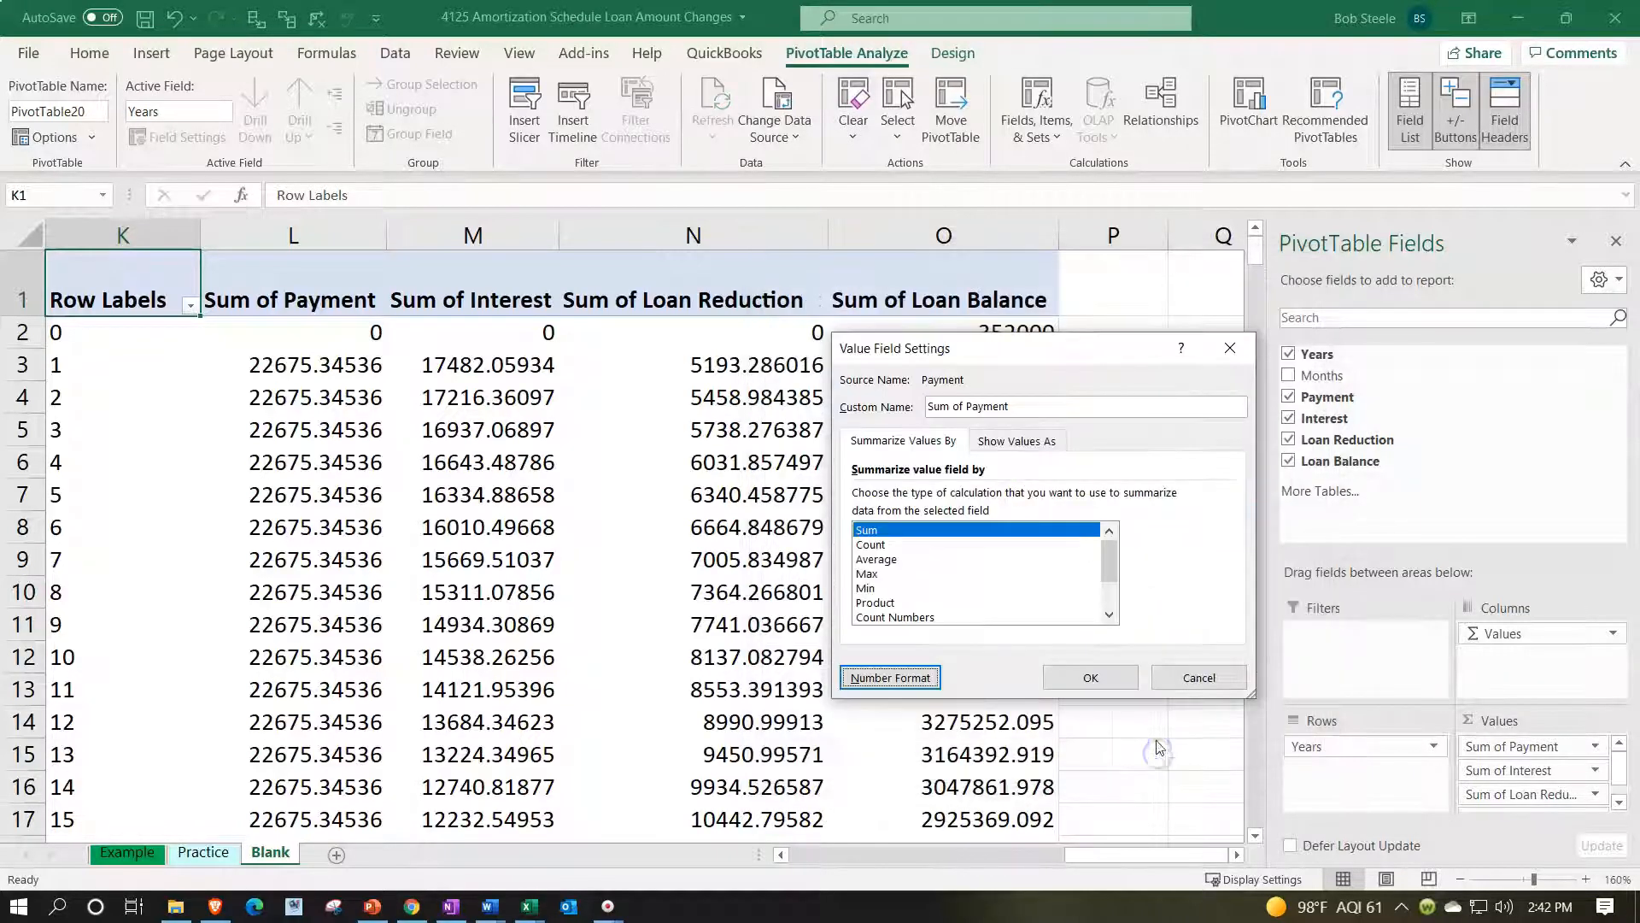
pyautogui.click(1124, 677)
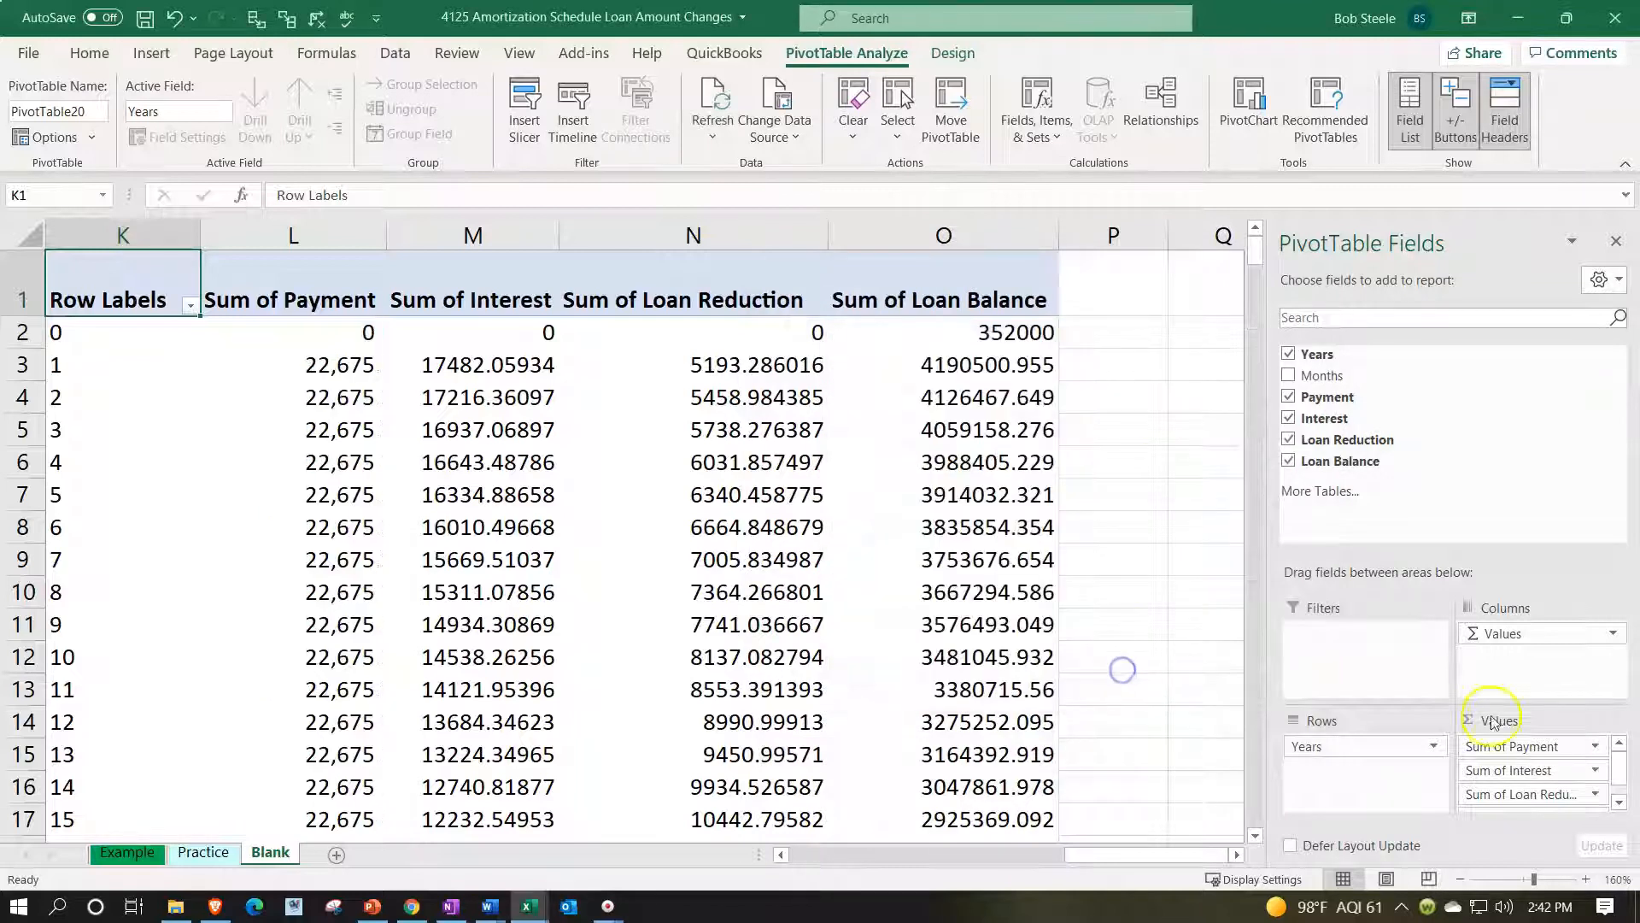
# Format Sum of Interest as Currency with no symbol, 0 decimal places and negatives in red parentheses
pyautogui.click(1594, 771)
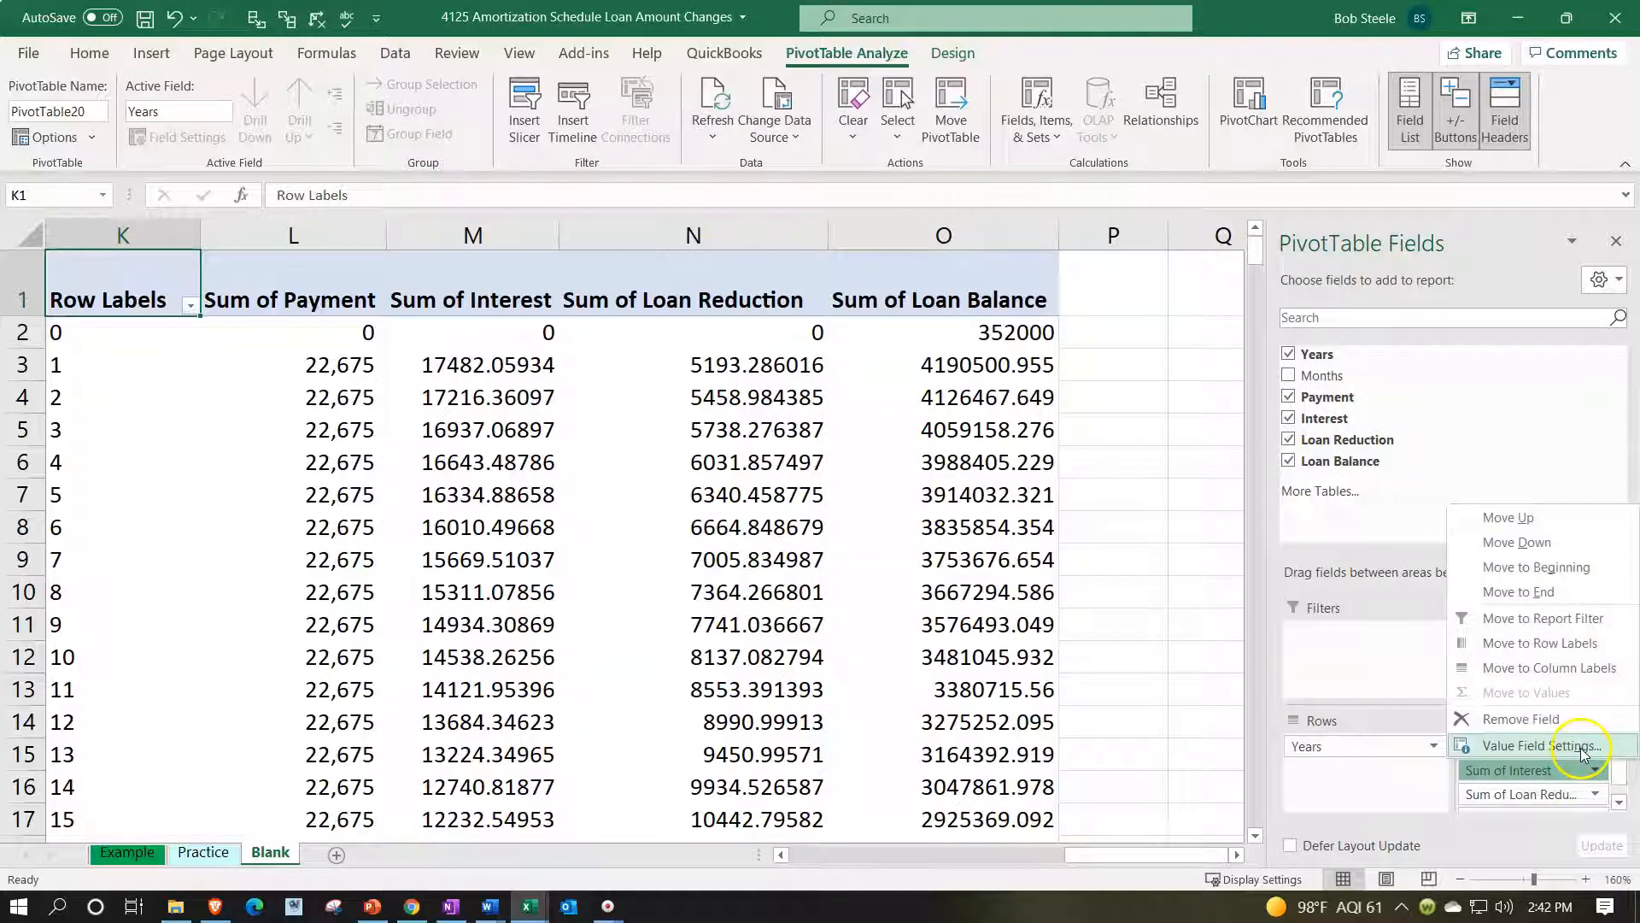
pyautogui.click(1538, 746)
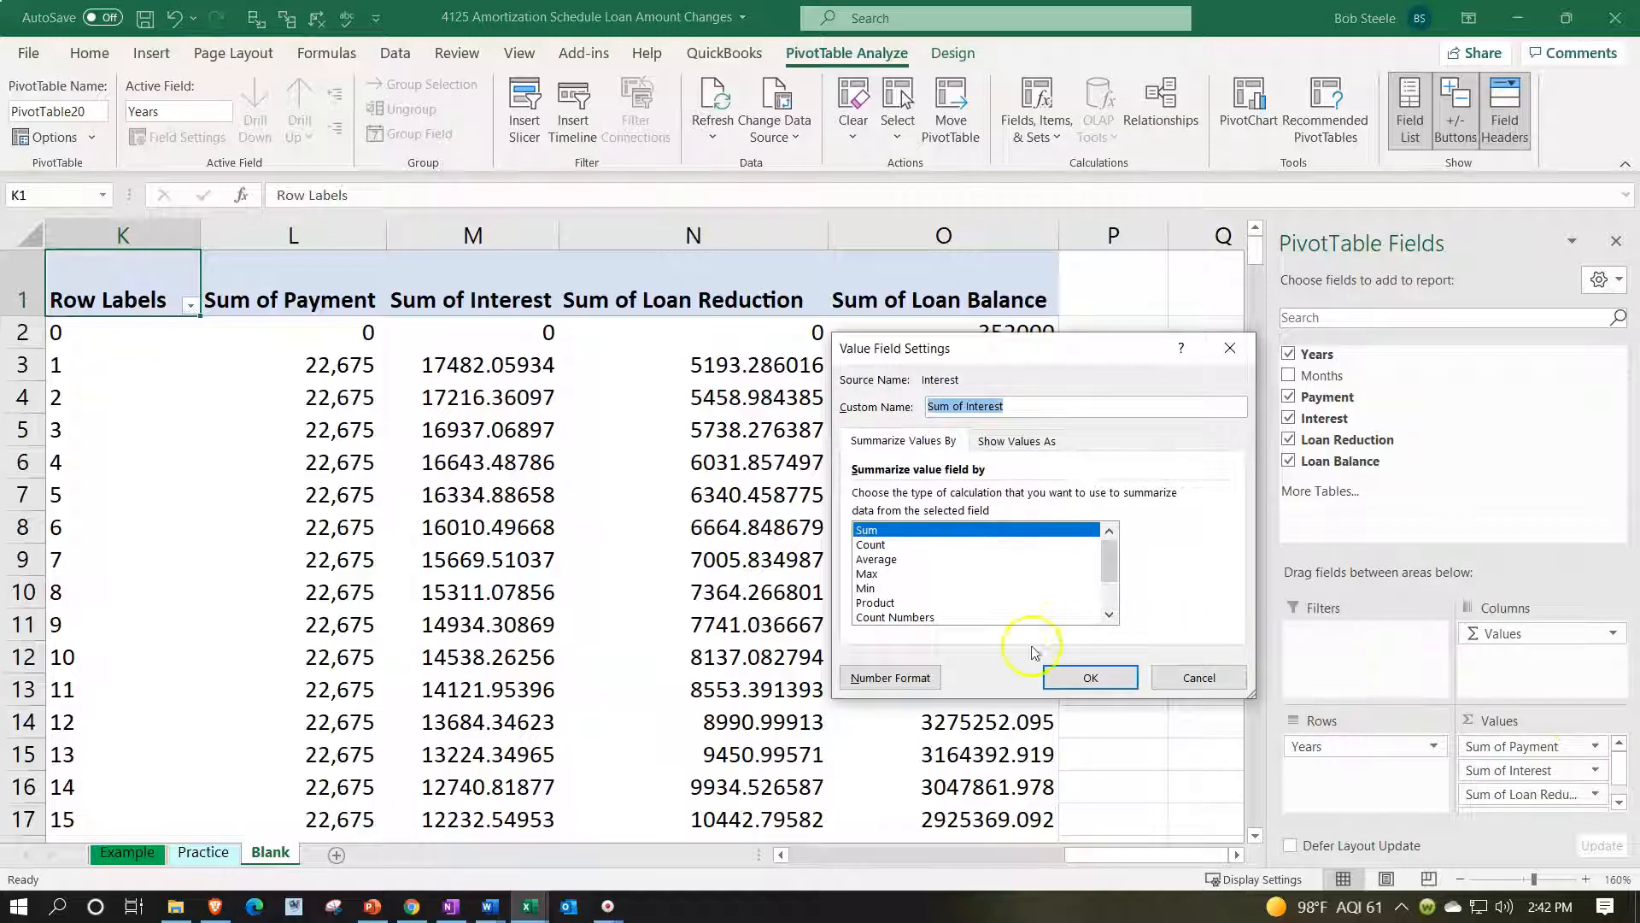
pyautogui.click(907, 677)
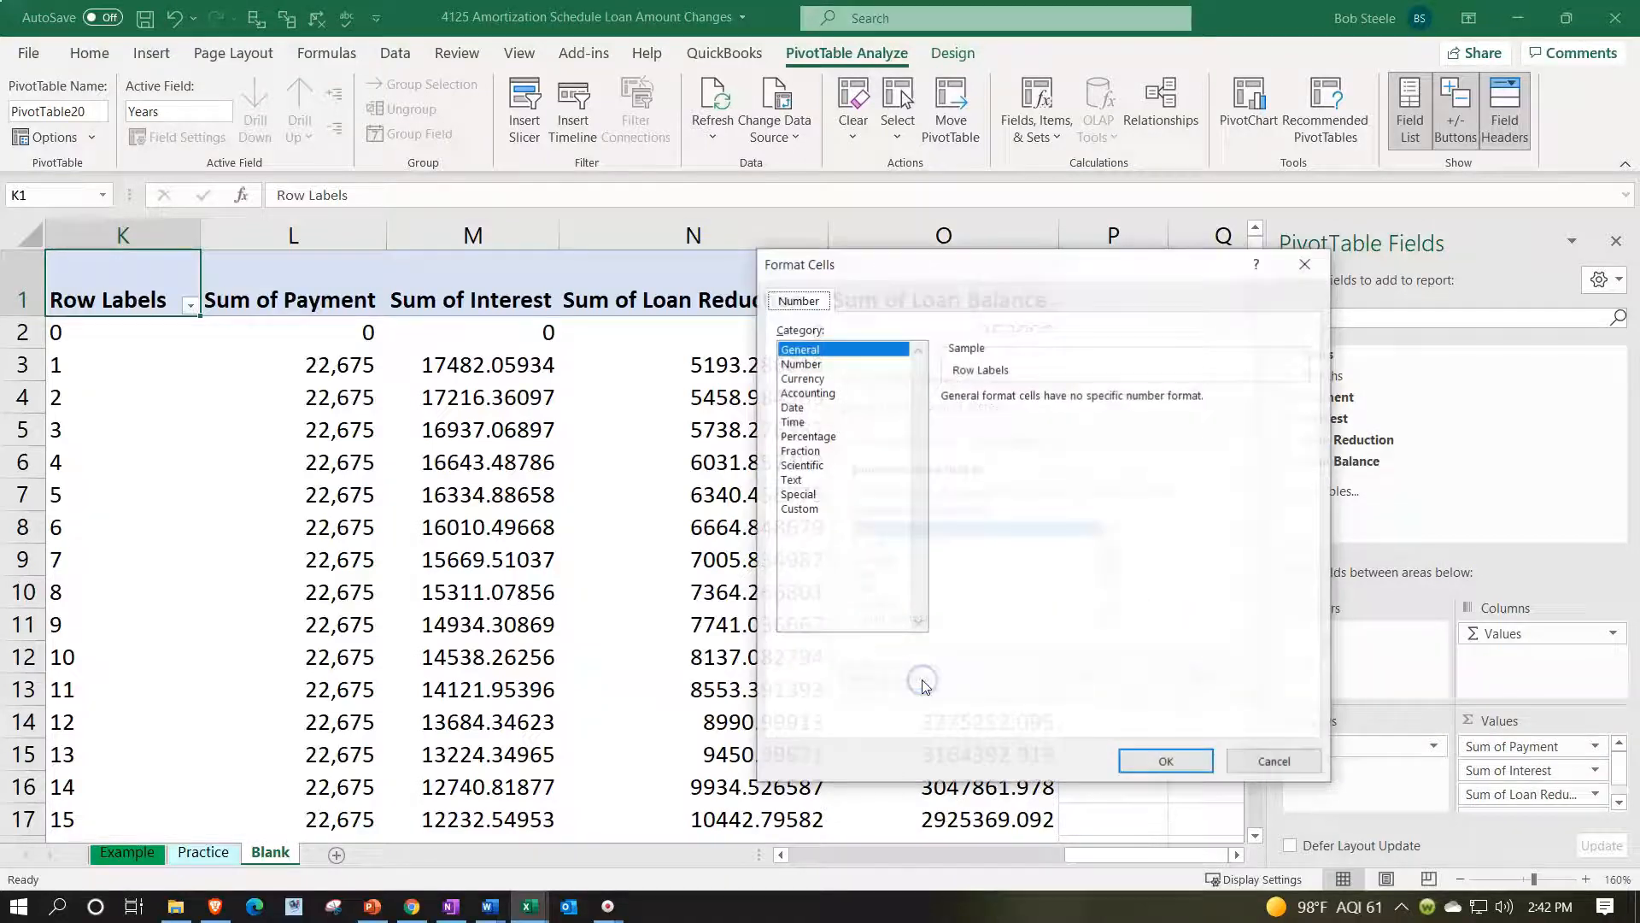
pyautogui.click(811, 378)
pyautogui.click(959, 510)
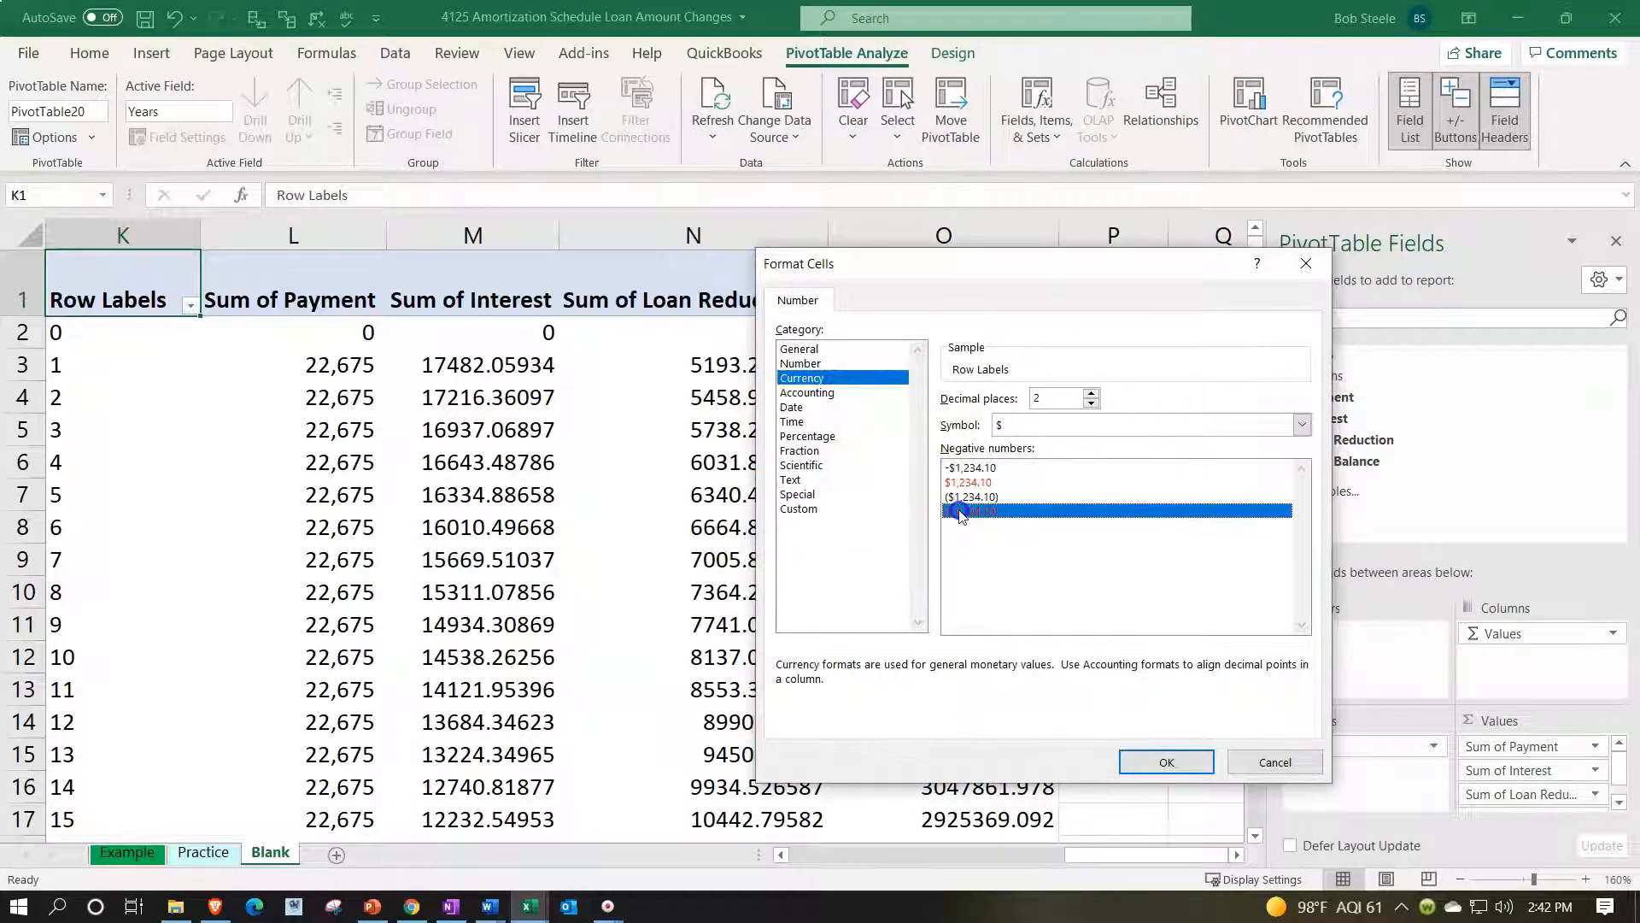
pyautogui.click(1054, 426)
pyautogui.click(1056, 440)
pyautogui.click(1090, 403)
pyautogui.click(1091, 403)
pyautogui.click(1199, 760)
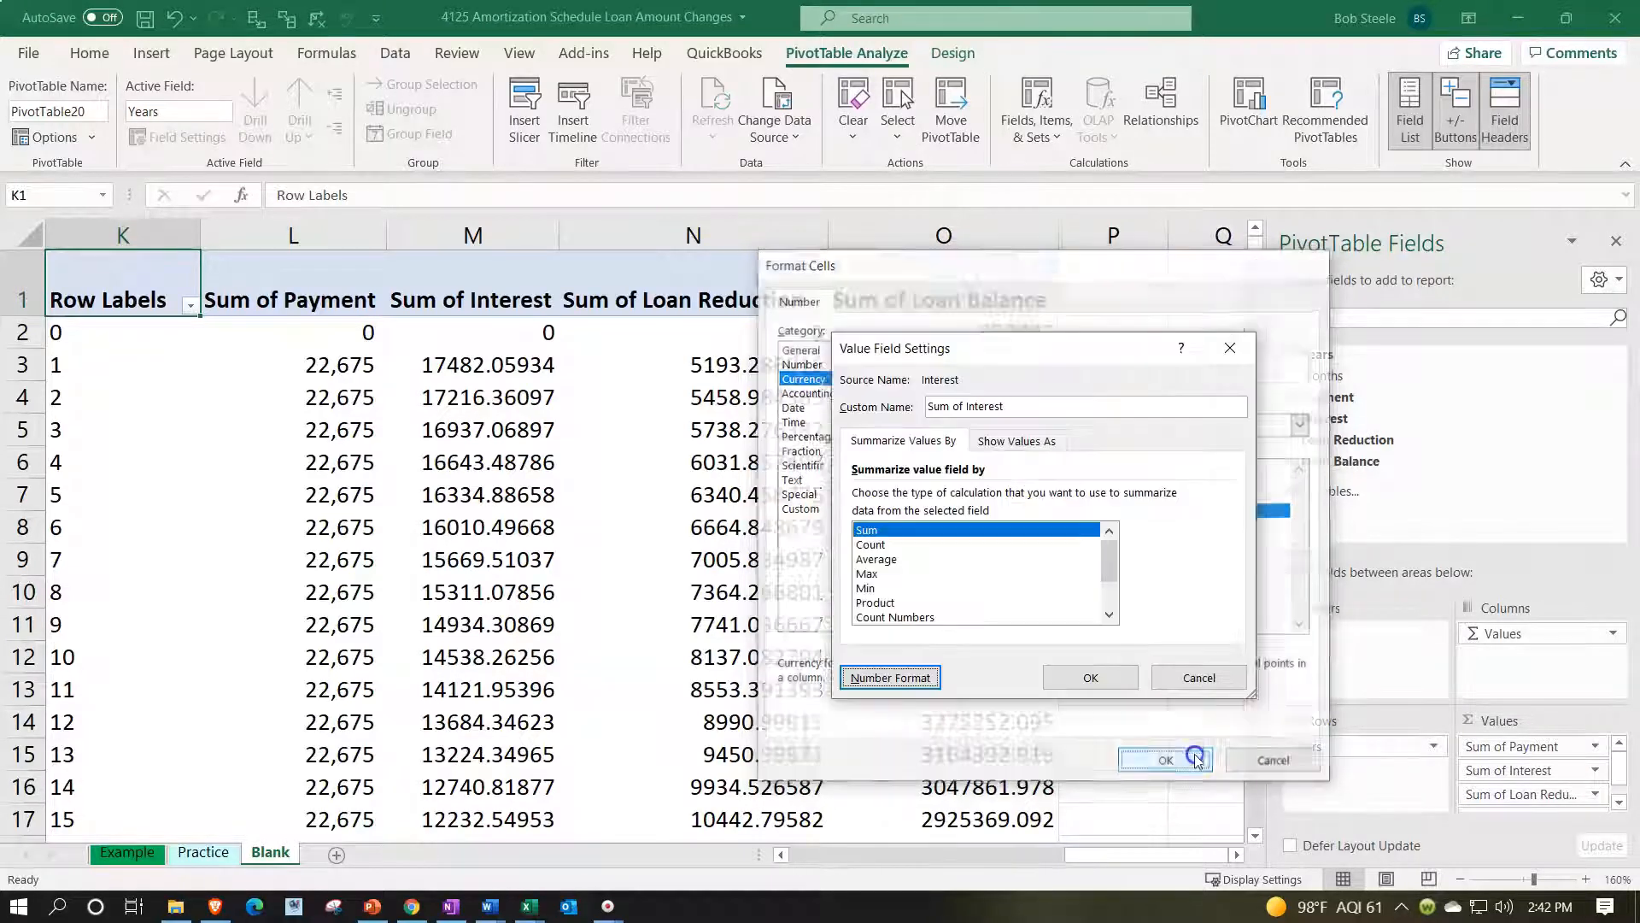
pyautogui.click(1102, 675)
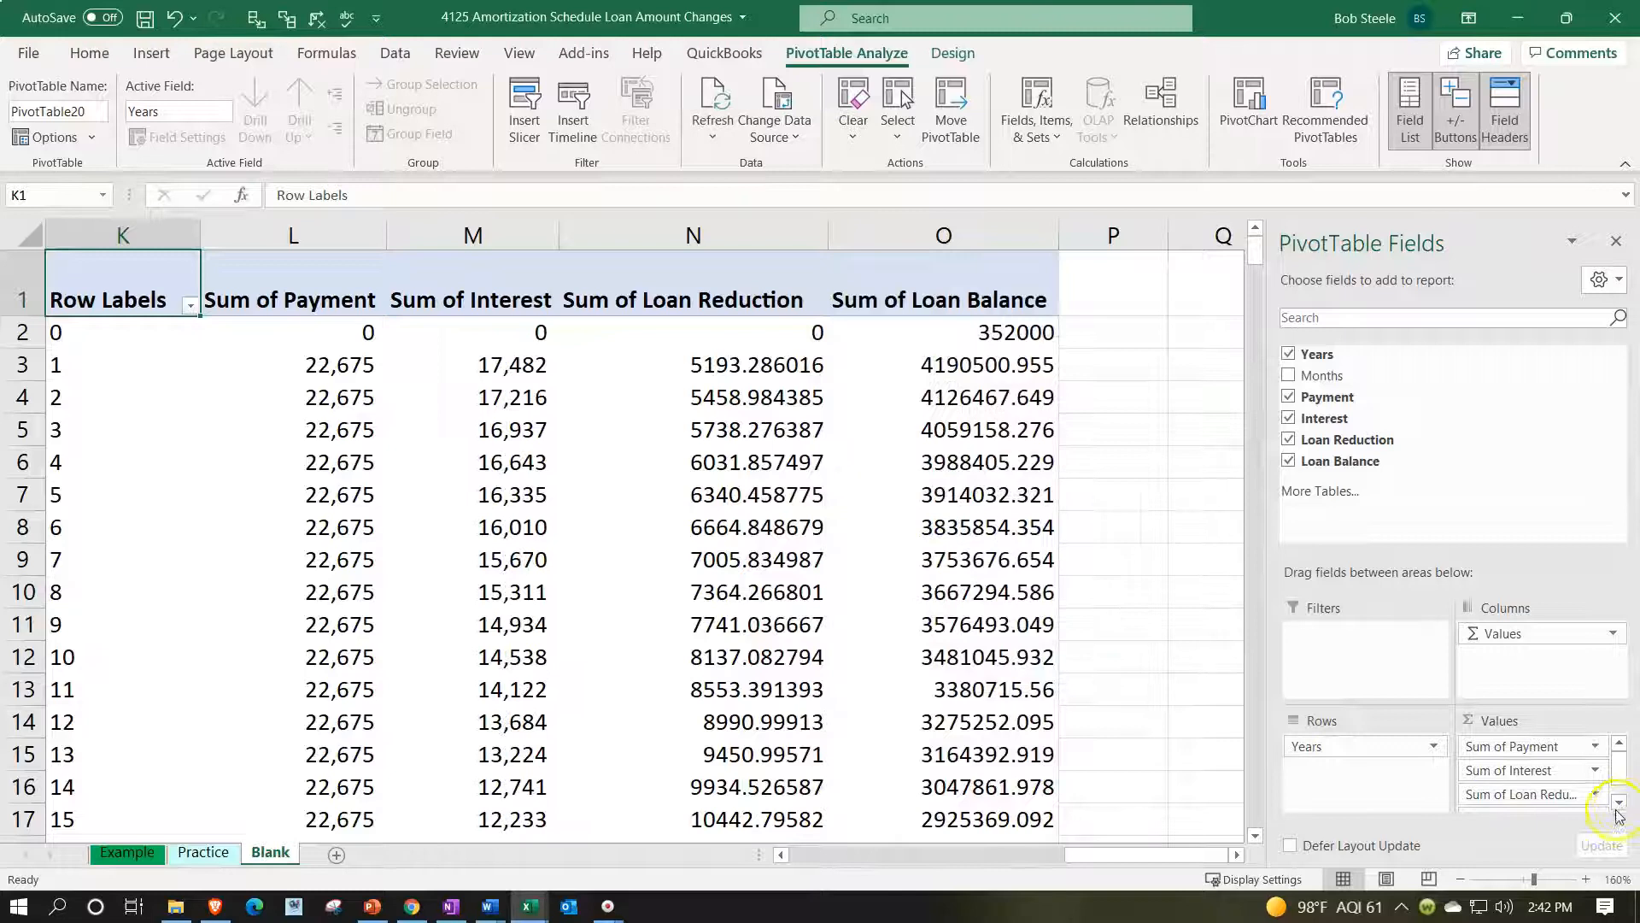
# Format the Loan Reduction value field as Currency with no symbol, 0 decimal places and negatives in red parentheses
pyautogui.click(1595, 793)
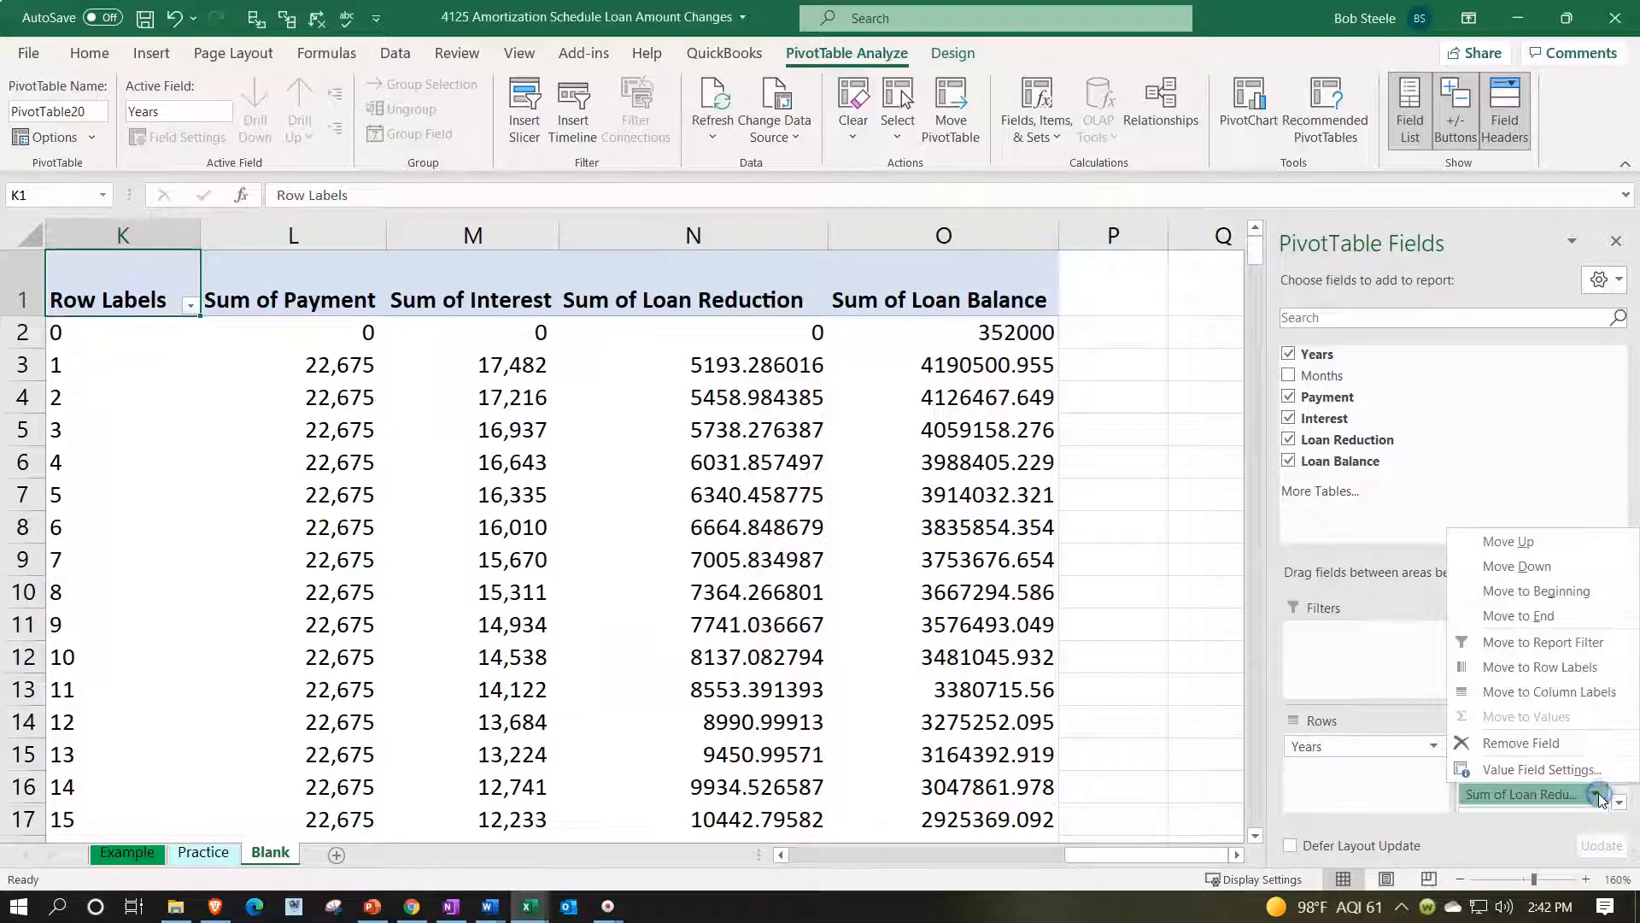
pyautogui.click(1541, 769)
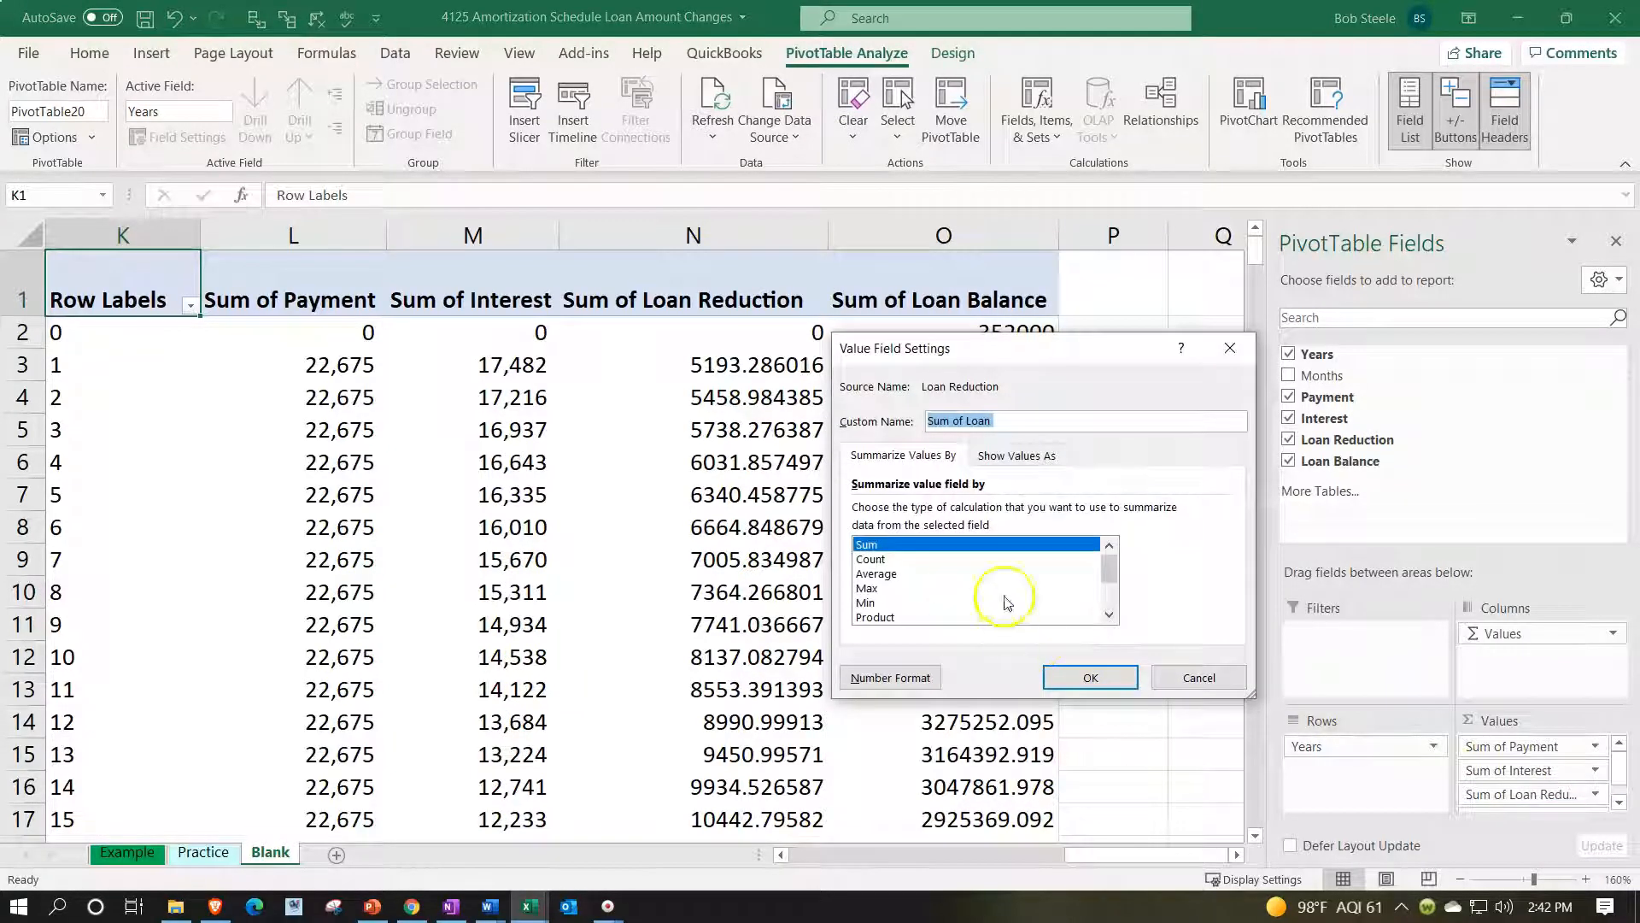
pyautogui.click(893, 677)
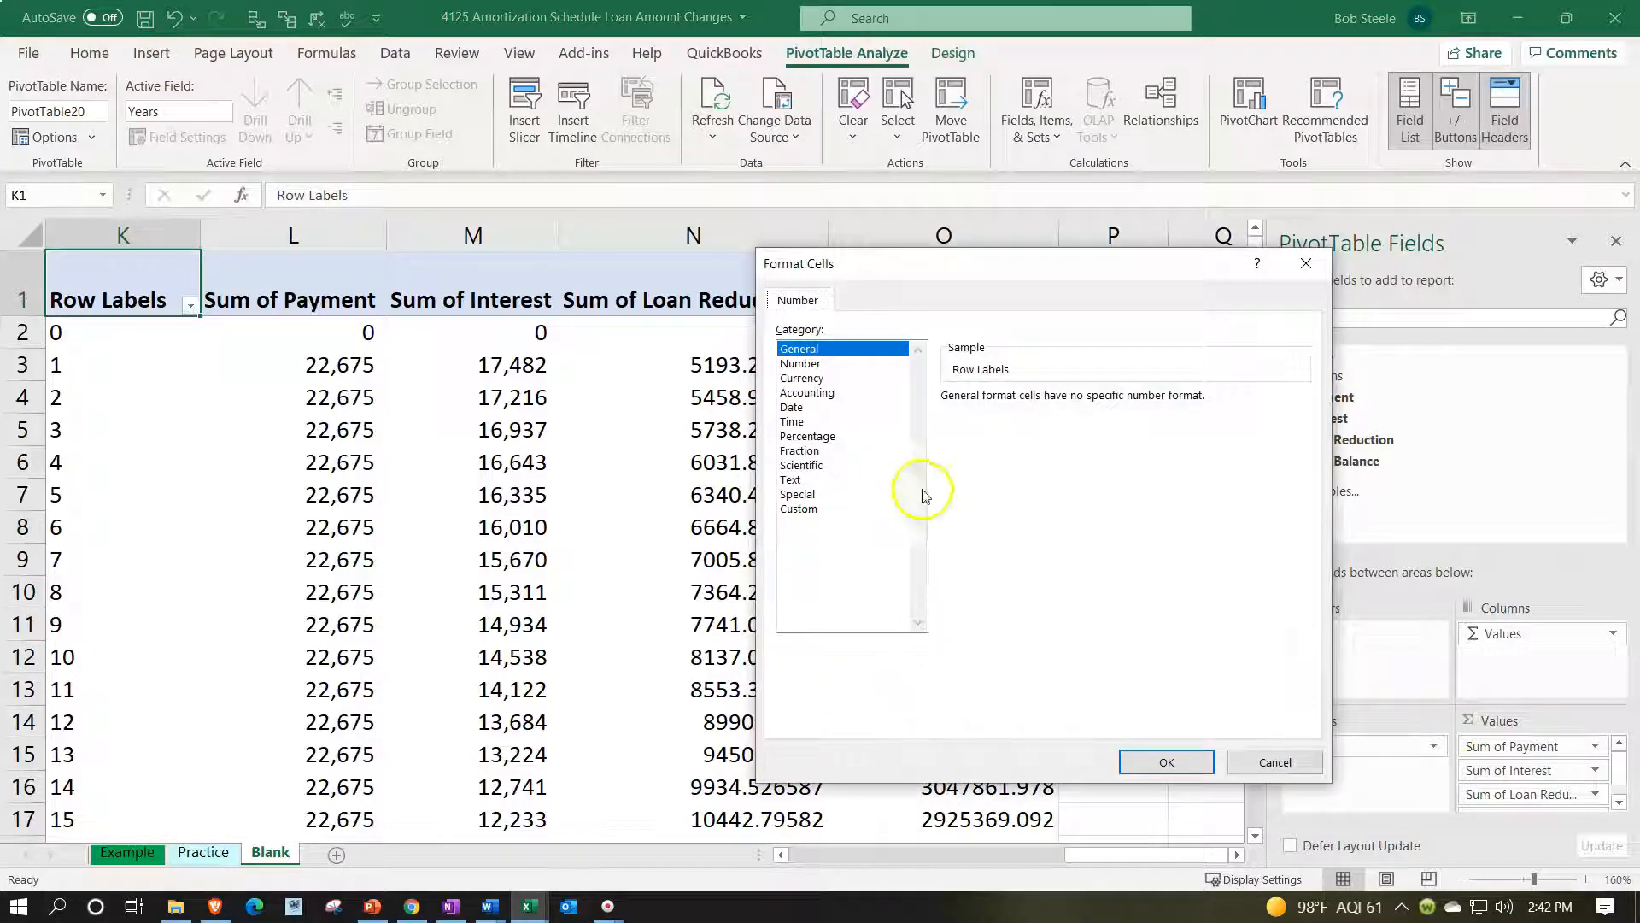
pyautogui.click(820, 378)
pyautogui.click(970, 511)
pyautogui.click(1061, 425)
pyautogui.click(1051, 443)
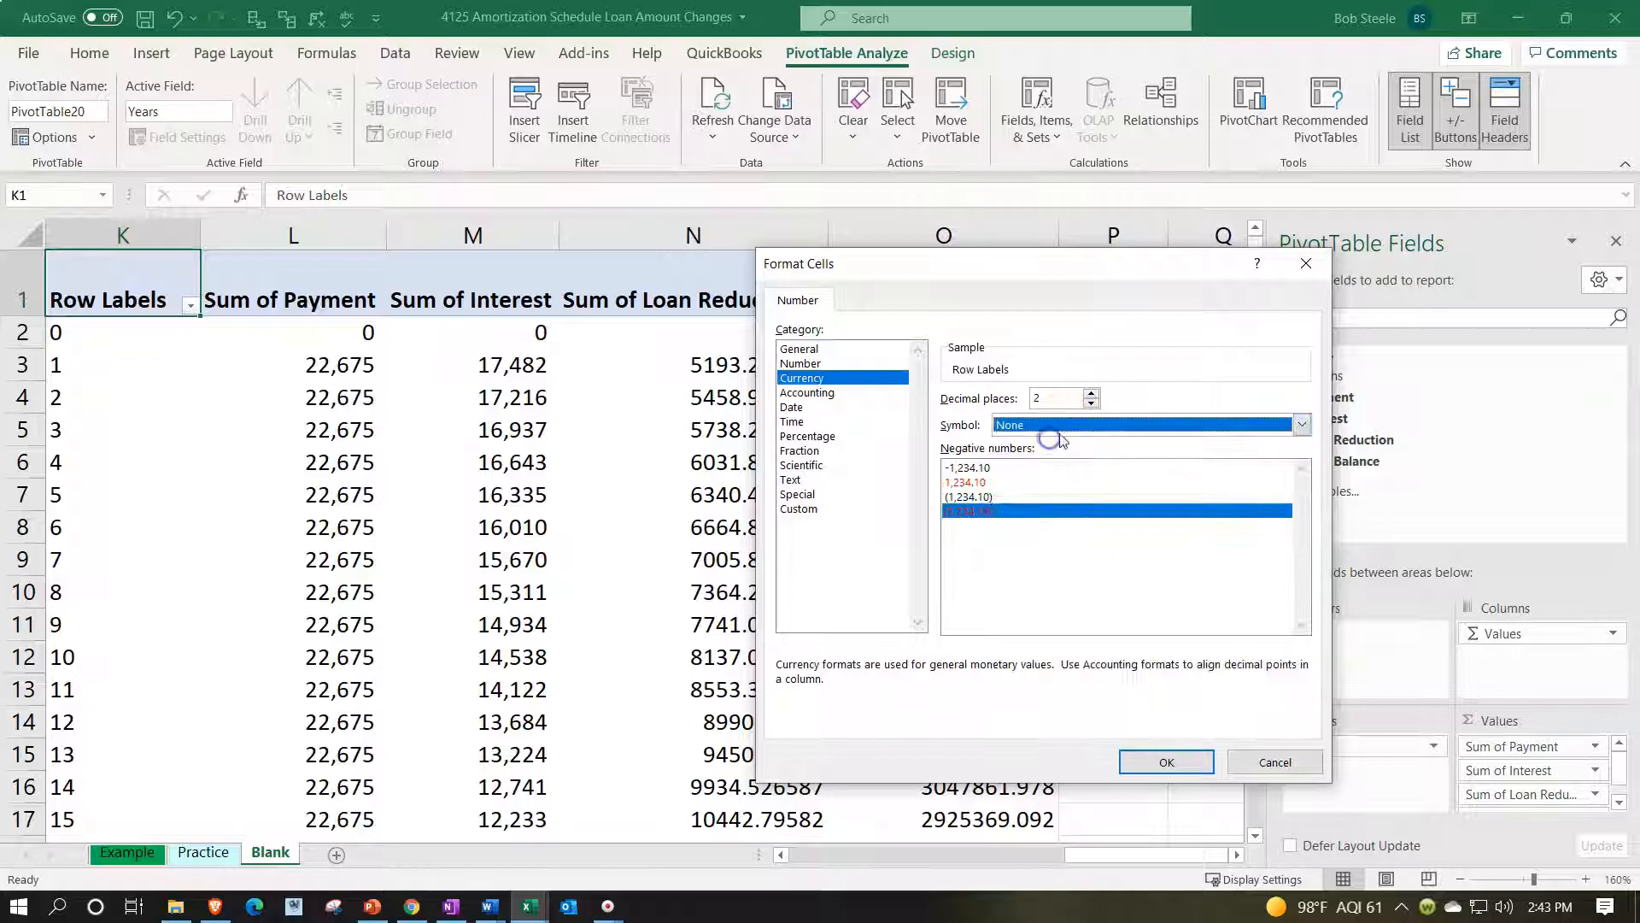
pyautogui.click(1091, 402)
pyautogui.click(1091, 403)
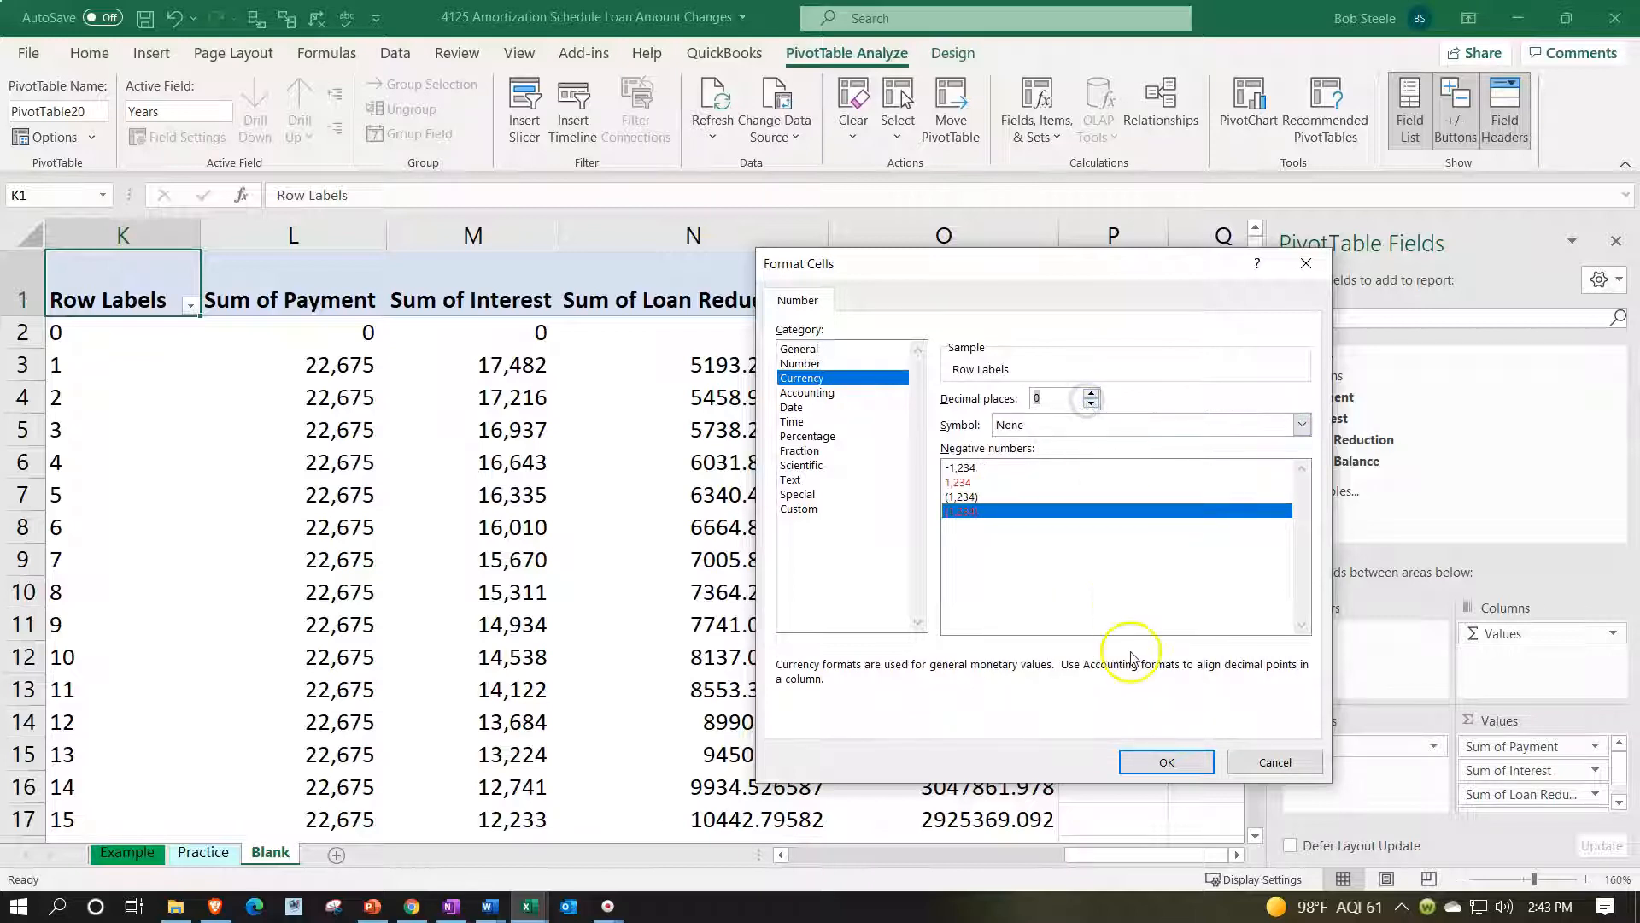
pyautogui.click(1149, 758)
pyautogui.click(1050, 683)
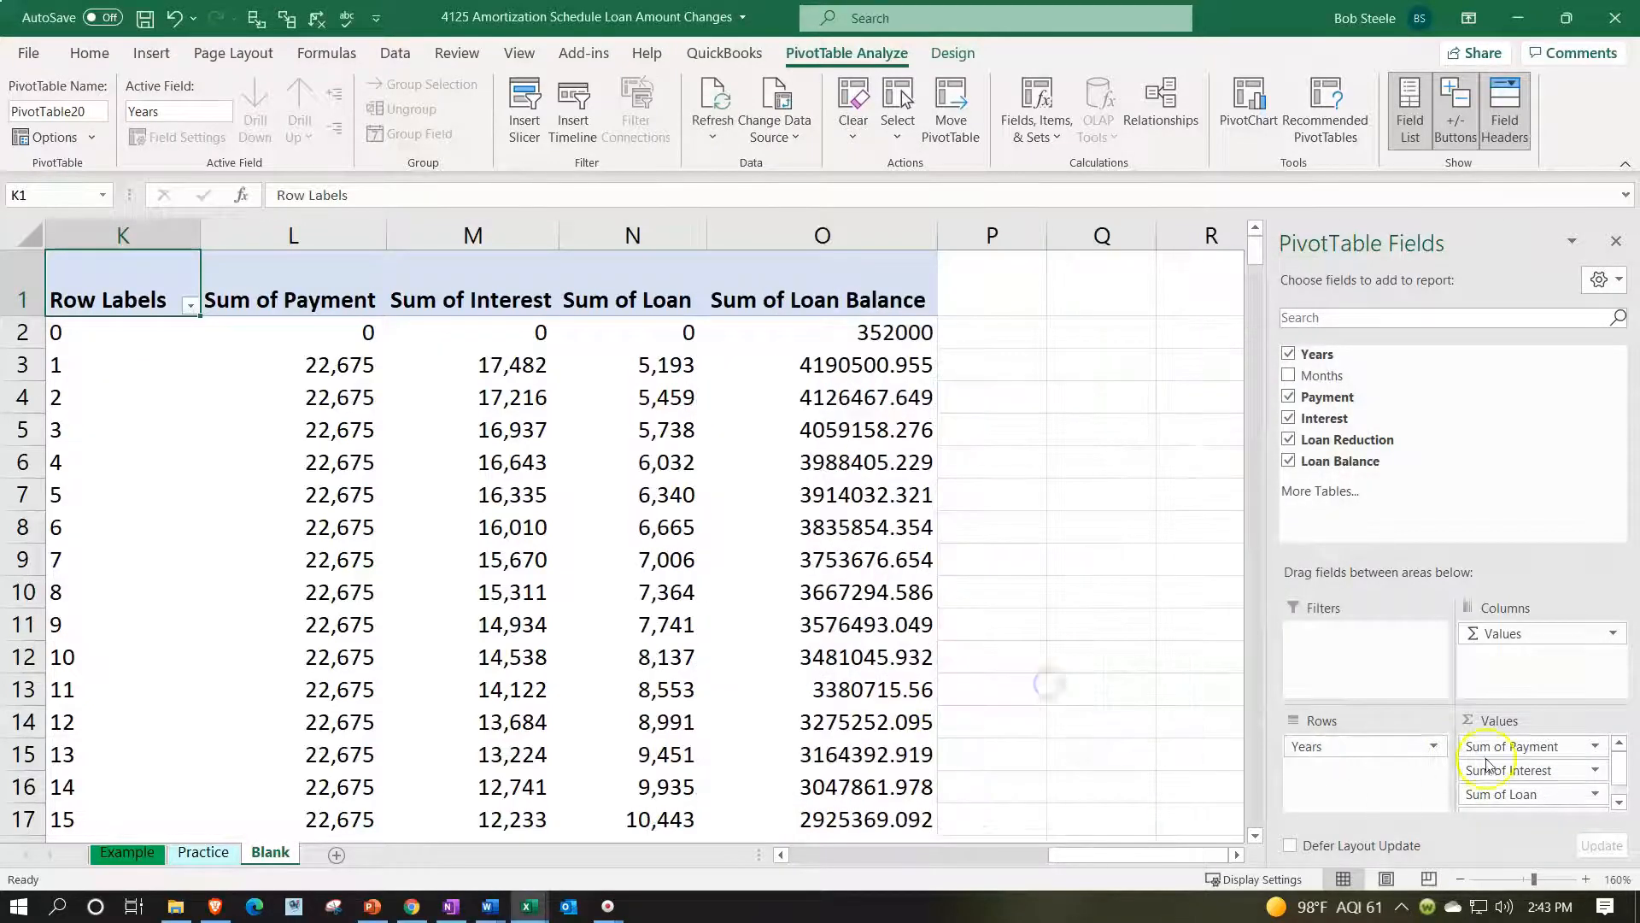
# Change the Loan Balance value field to summarize by Min instead of Sum
pyautogui.click(1621, 803)
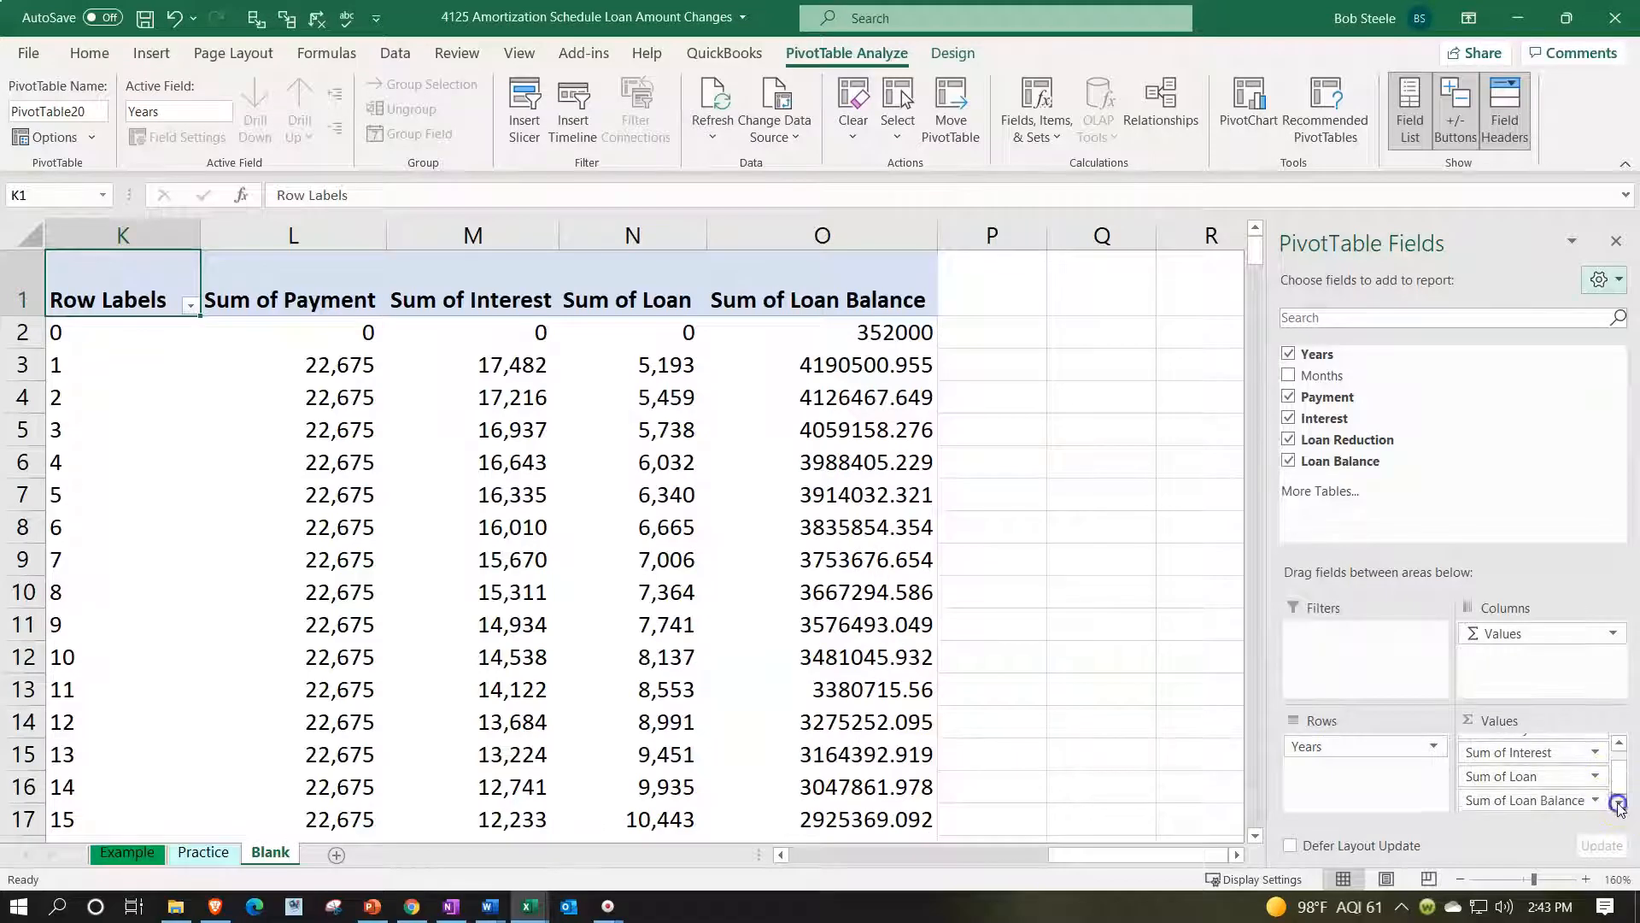
pyautogui.click(1595, 800)
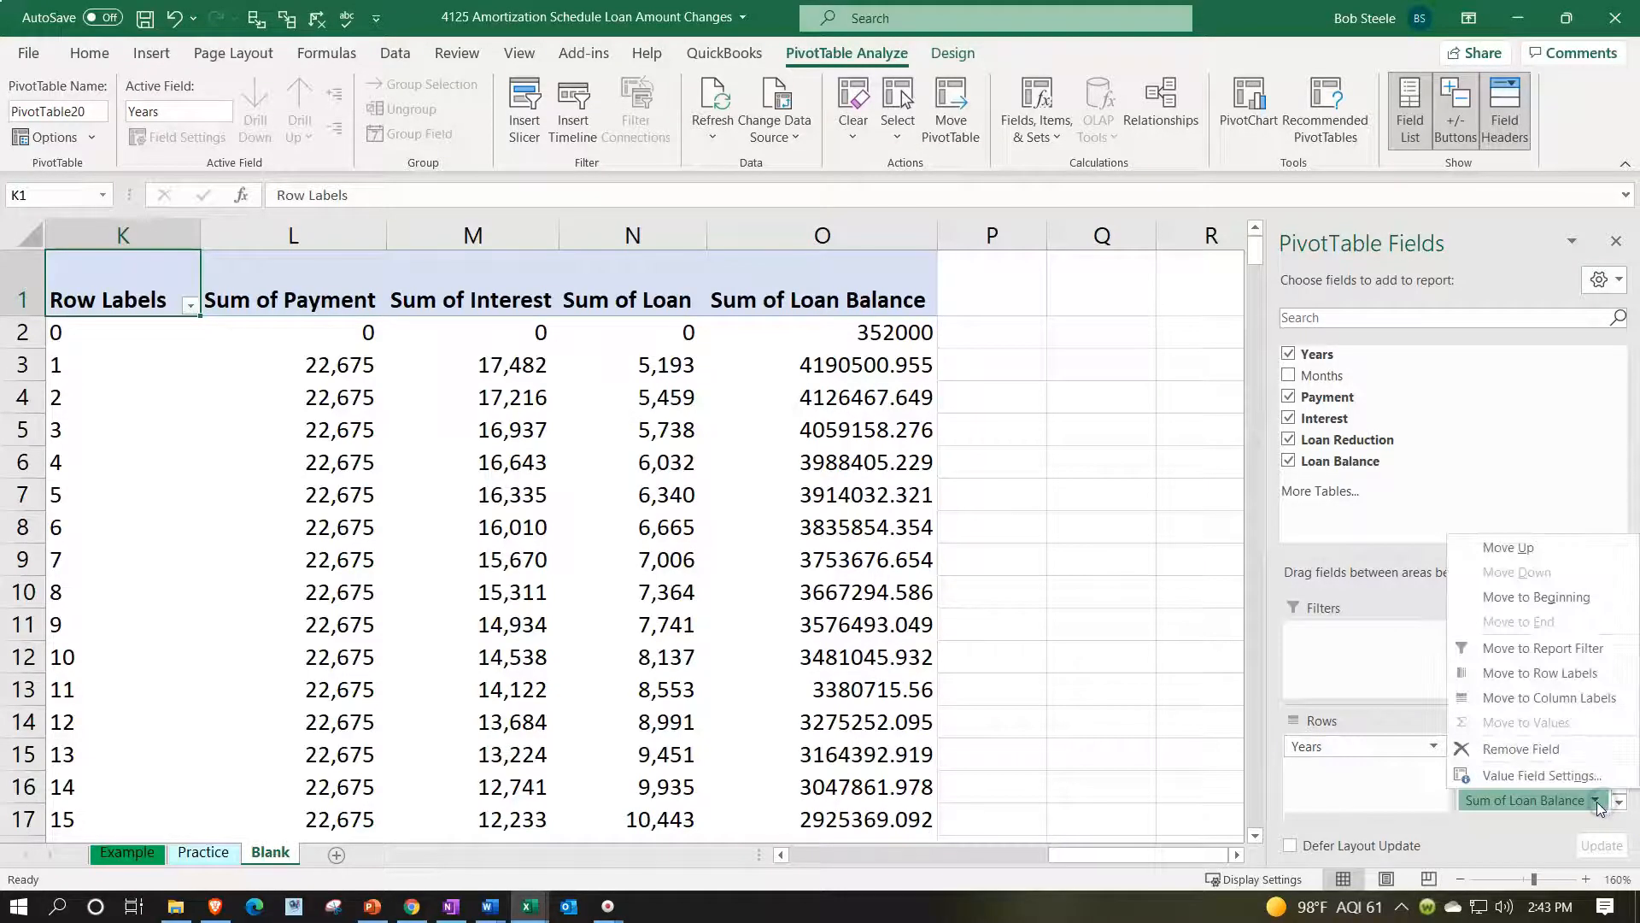
pyautogui.click(1542, 774)
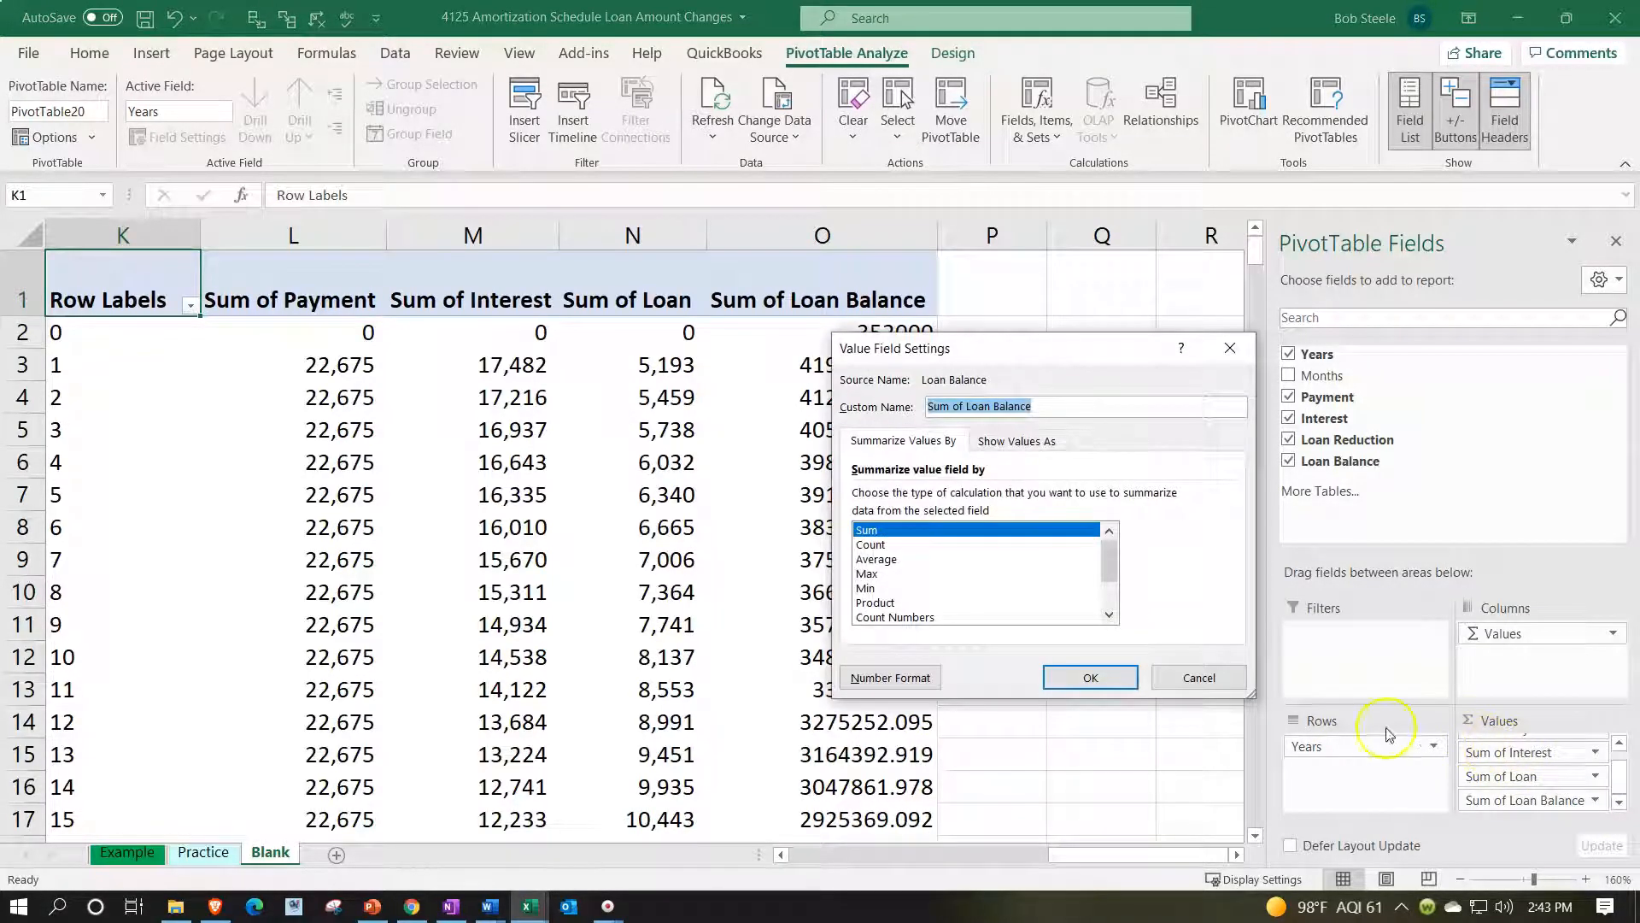
pyautogui.click(868, 589)
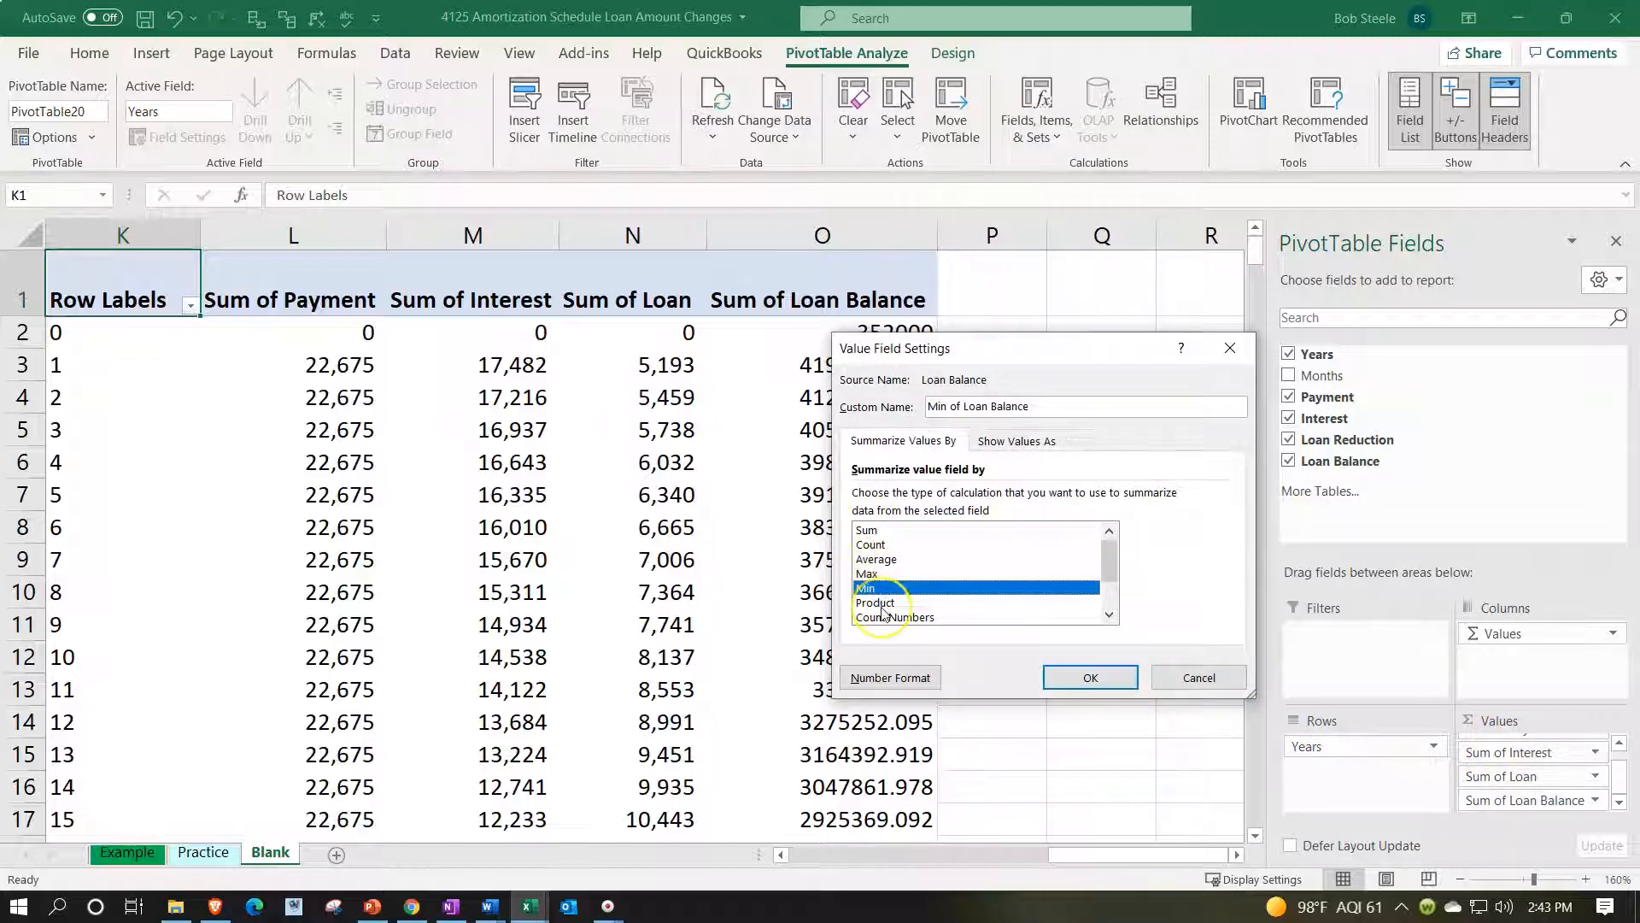
# Format Min of Loan Balance as Currency with no symbol, 0 decimal places and negatives in red parentheses
pyautogui.click(891, 678)
pyautogui.click(803, 378)
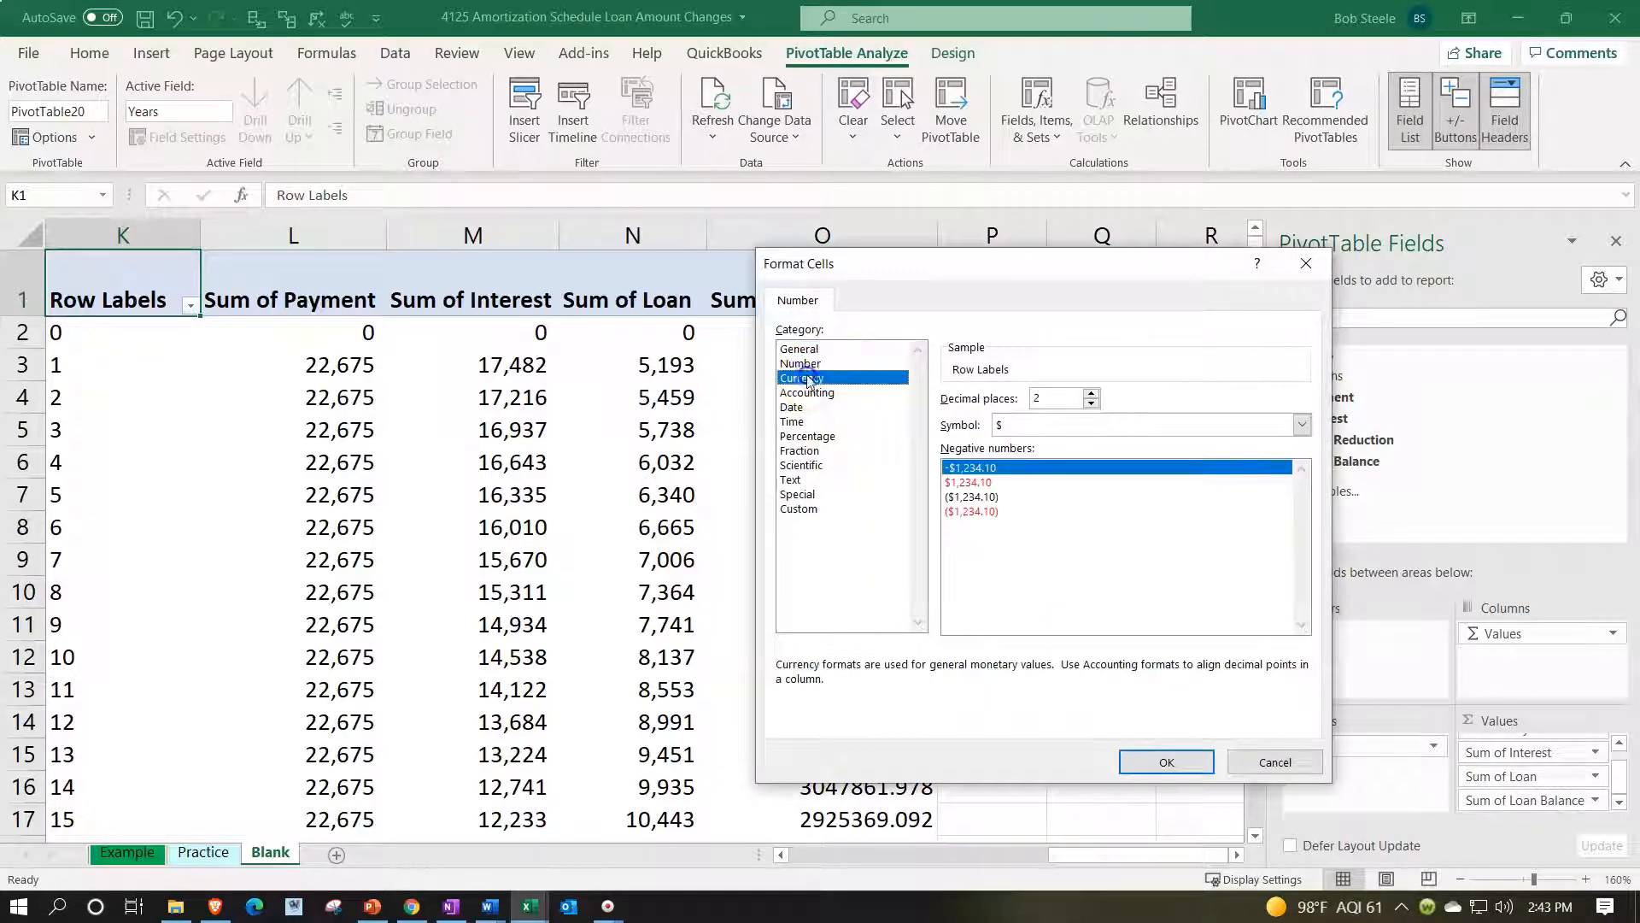
pyautogui.click(969, 511)
pyautogui.click(1028, 427)
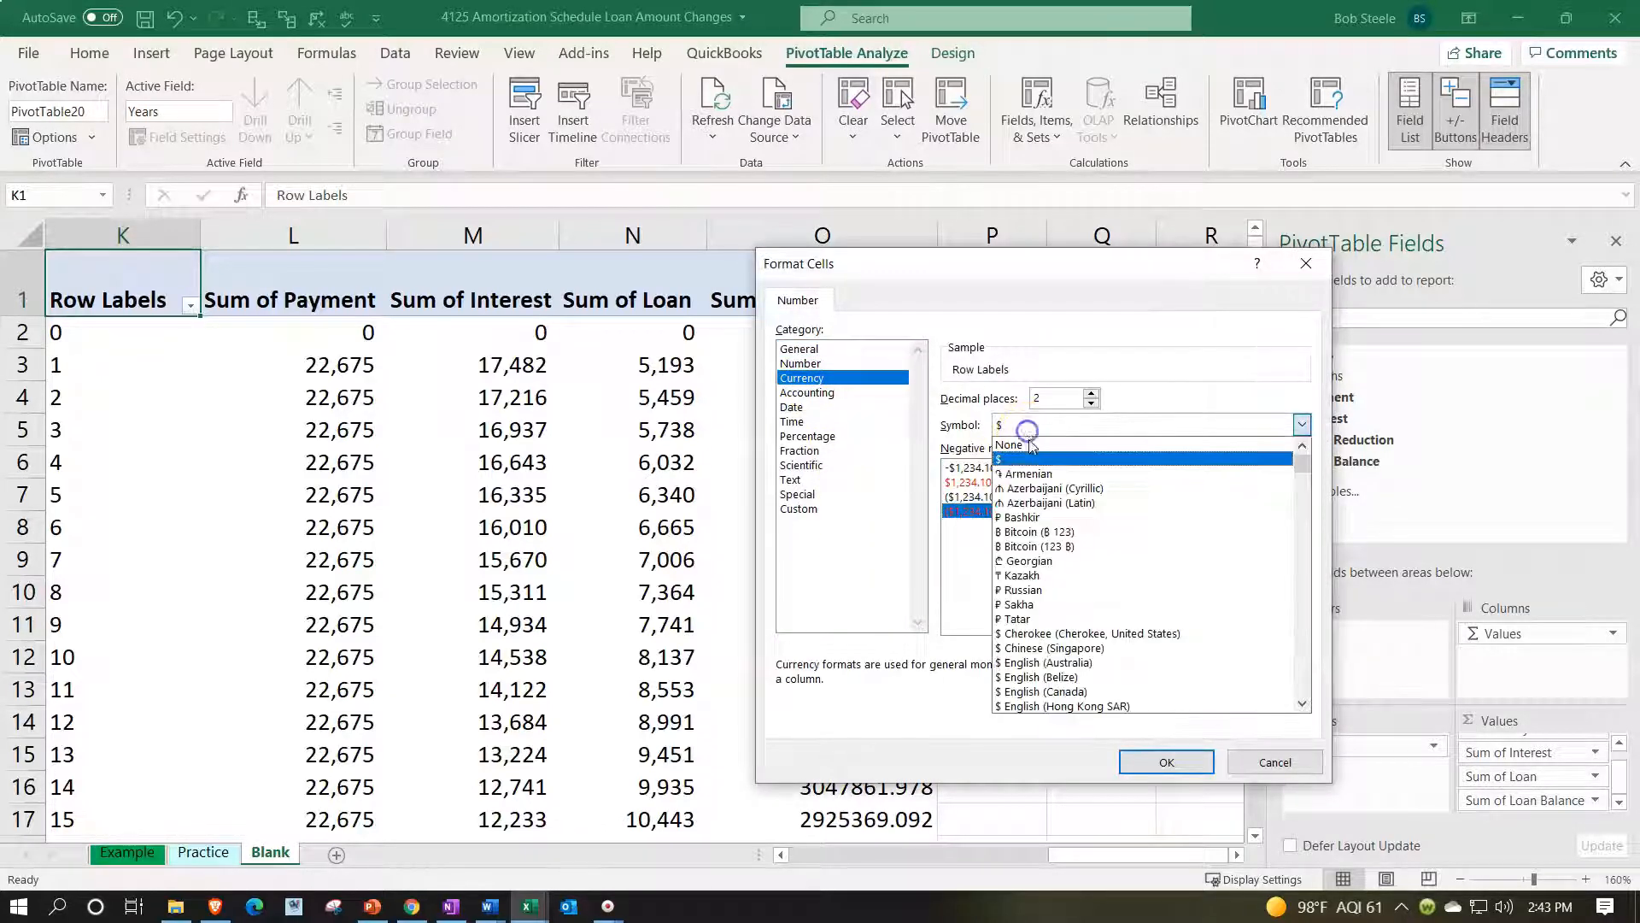
pyautogui.click(1029, 440)
pyautogui.click(1096, 405)
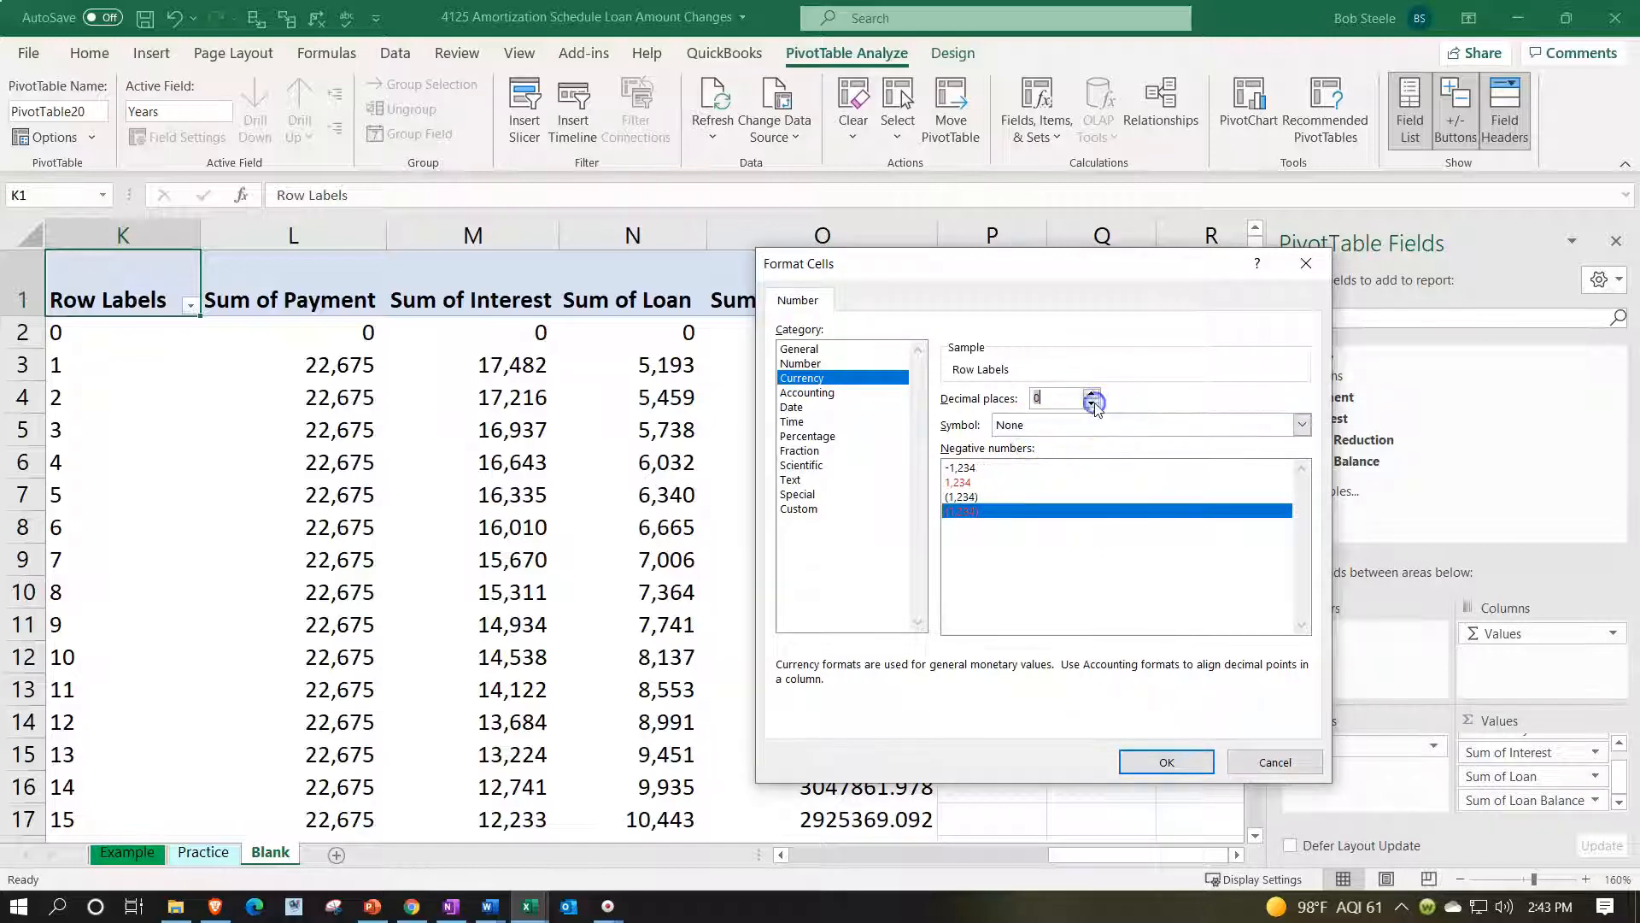
pyautogui.click(1191, 763)
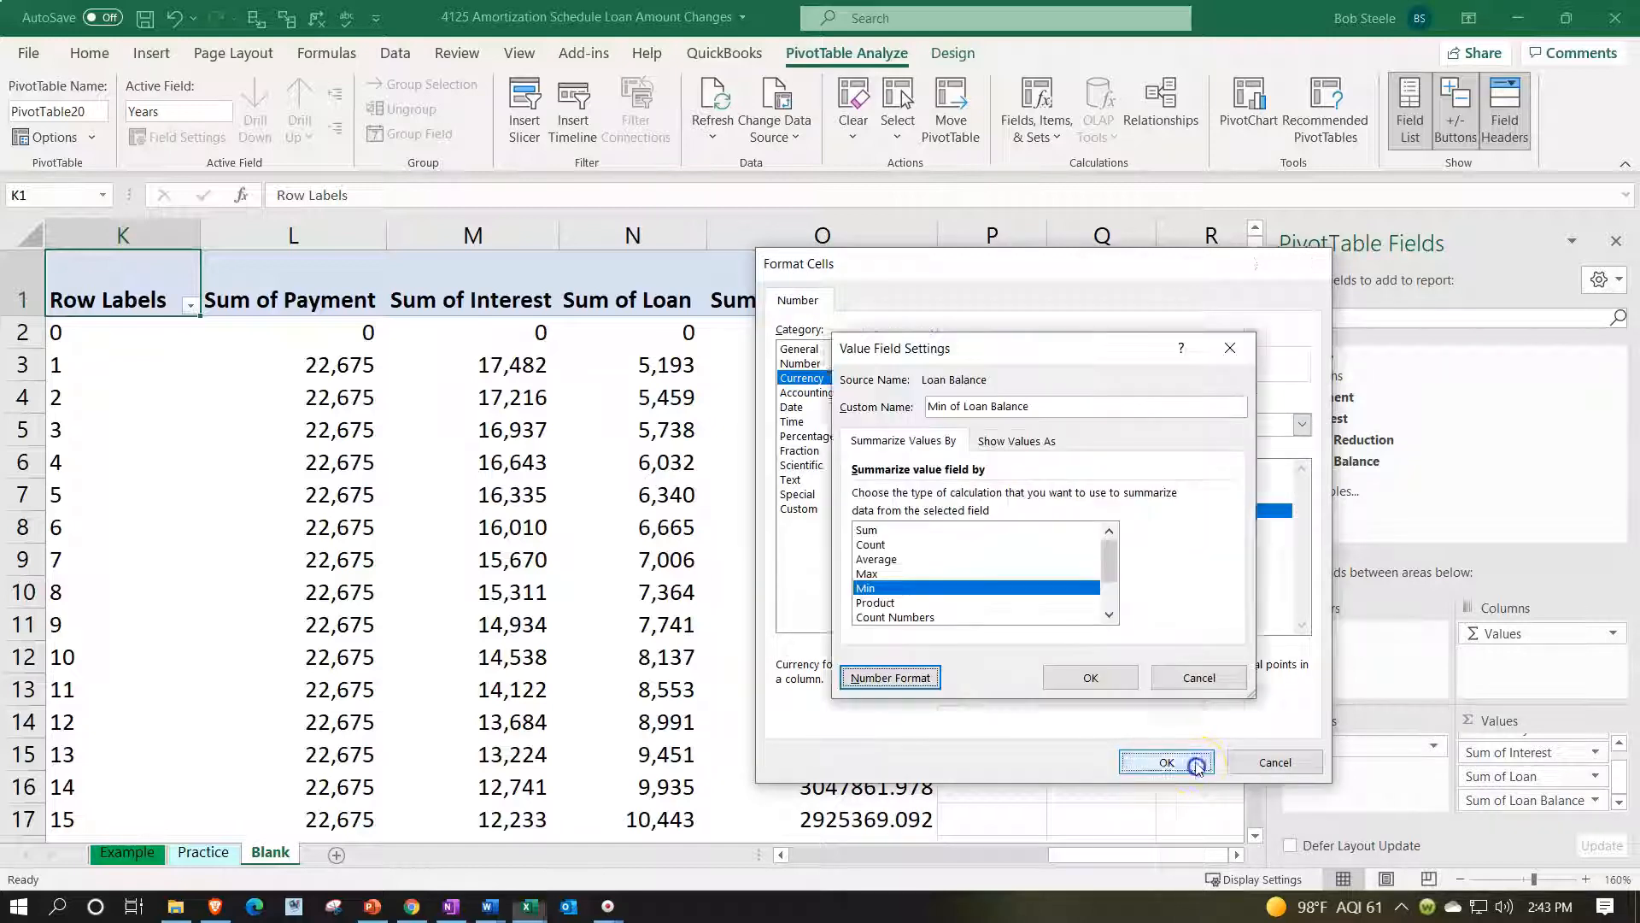
pyautogui.click(1108, 681)
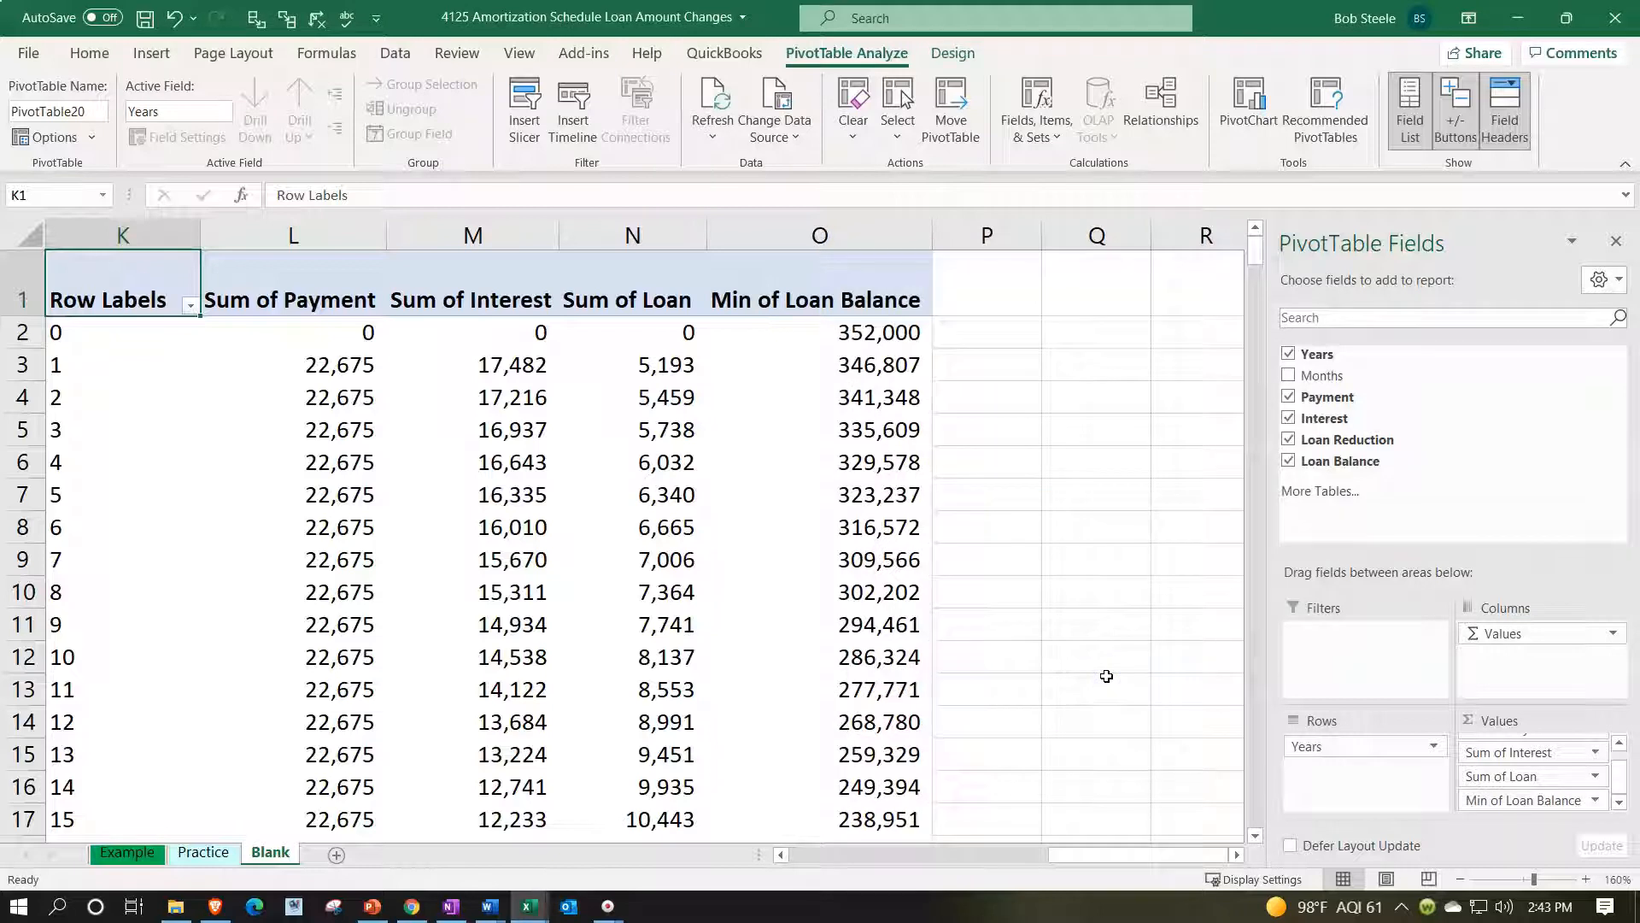
# Style the PivotTable header row K1:O1 with a black fill, white font, and wrapped, centered text
pyautogui.moveTo(1084, 854)
pyautogui.mouseDown()
pyautogui.moveTo(1044, 859)
pyautogui.moveTo(1092, 852)
pyautogui.mouseUp()
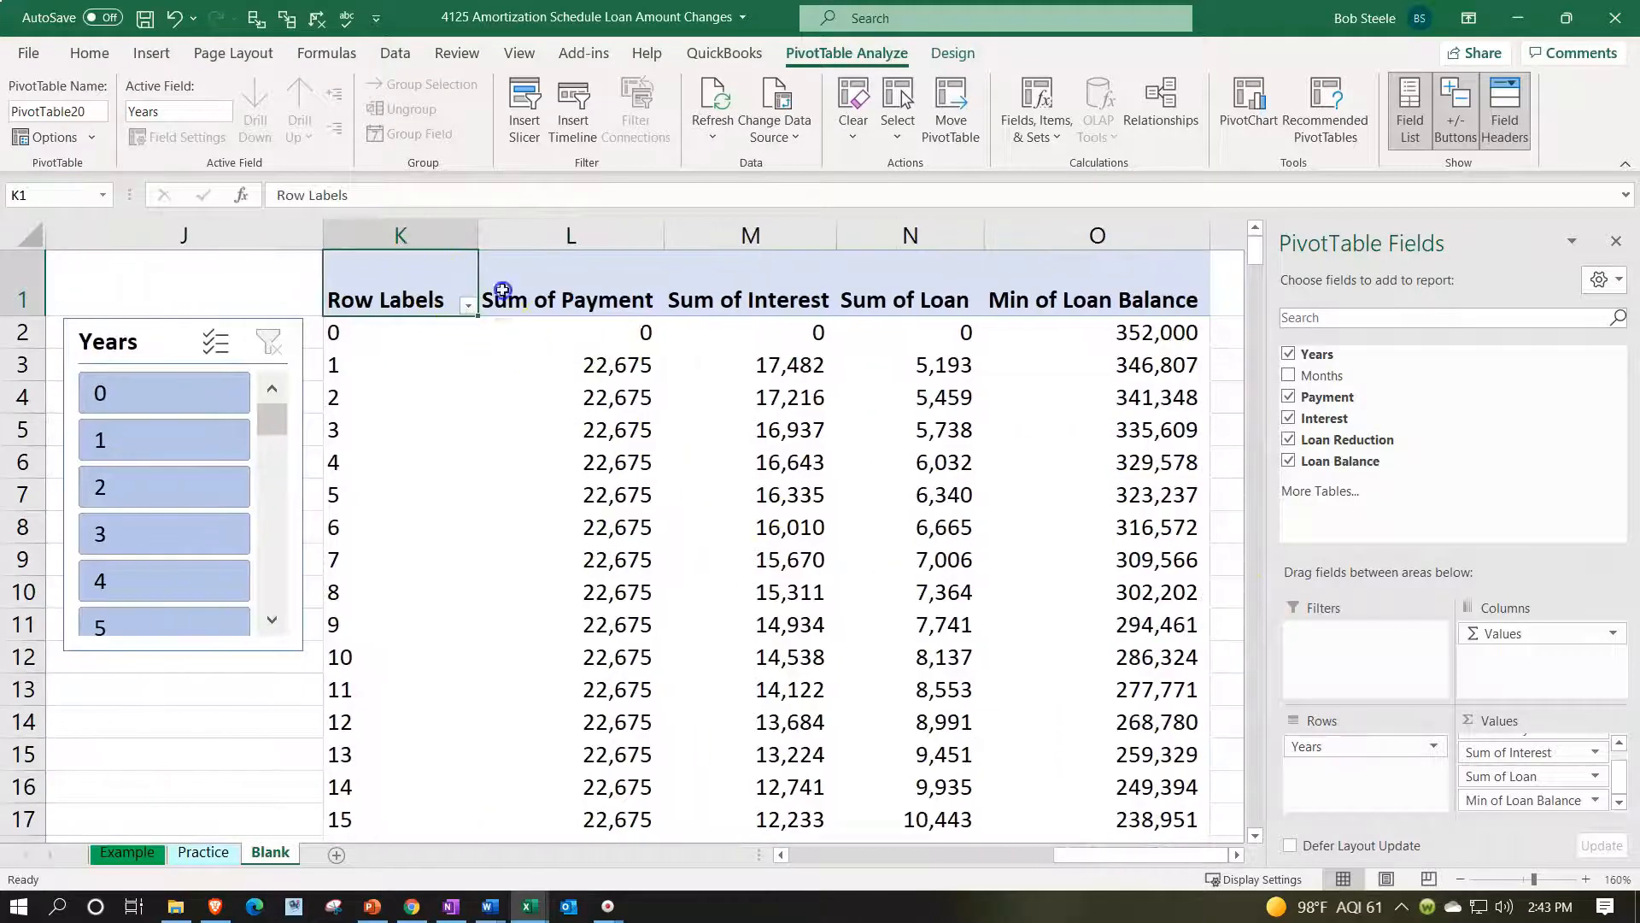
pyautogui.moveTo(502, 291); pyautogui.dragTo(1056, 289)
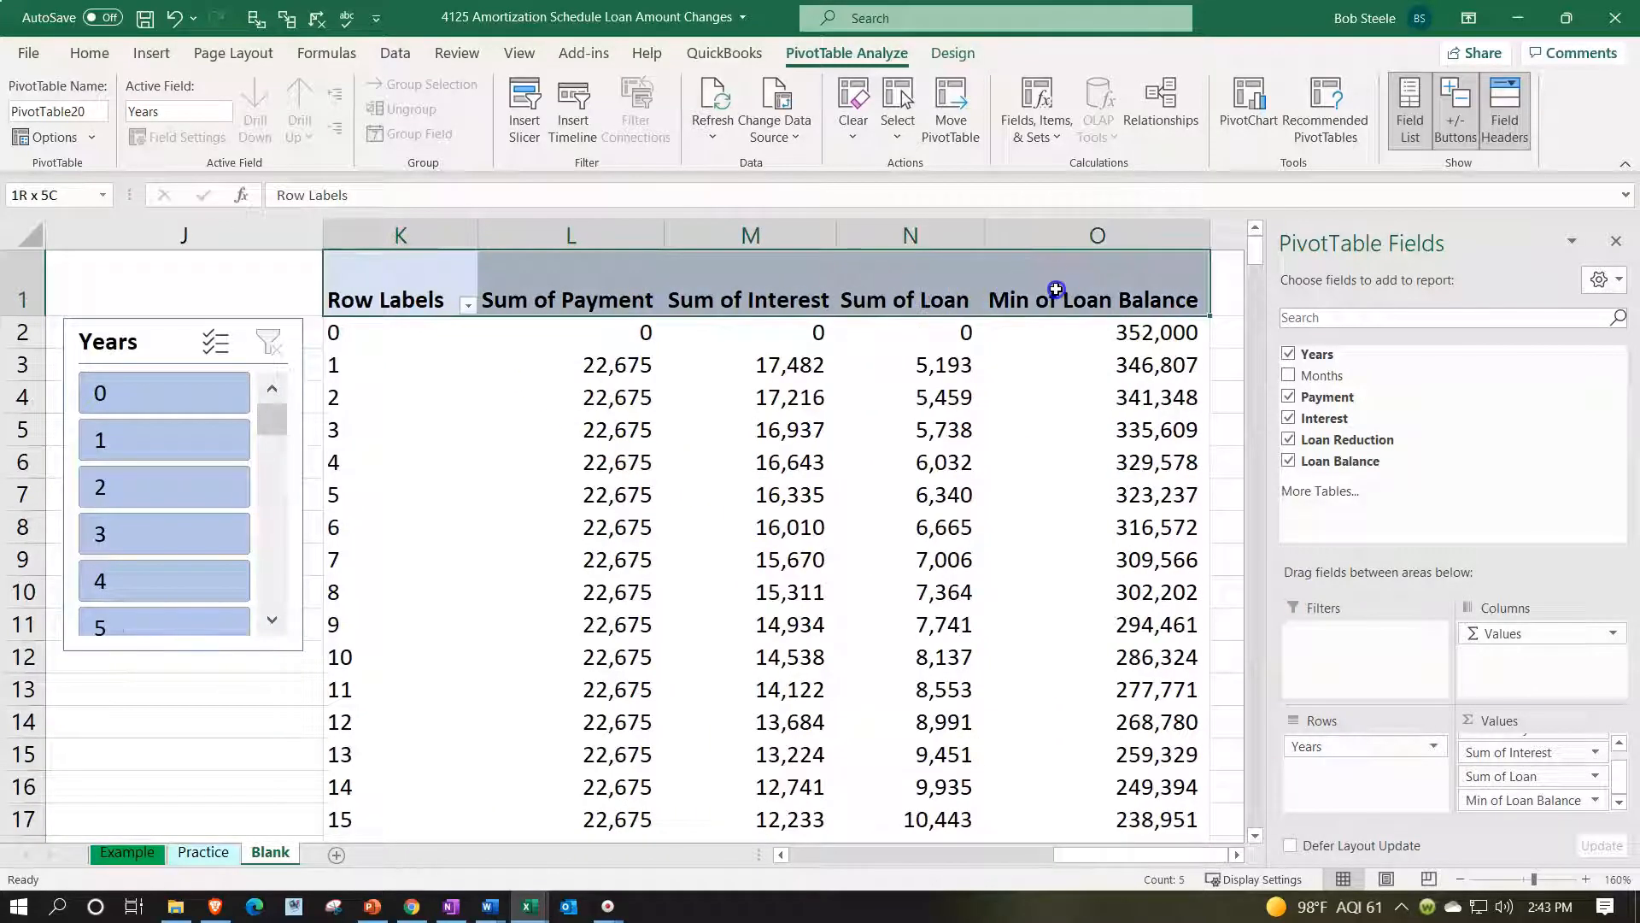
pyautogui.click(98, 59)
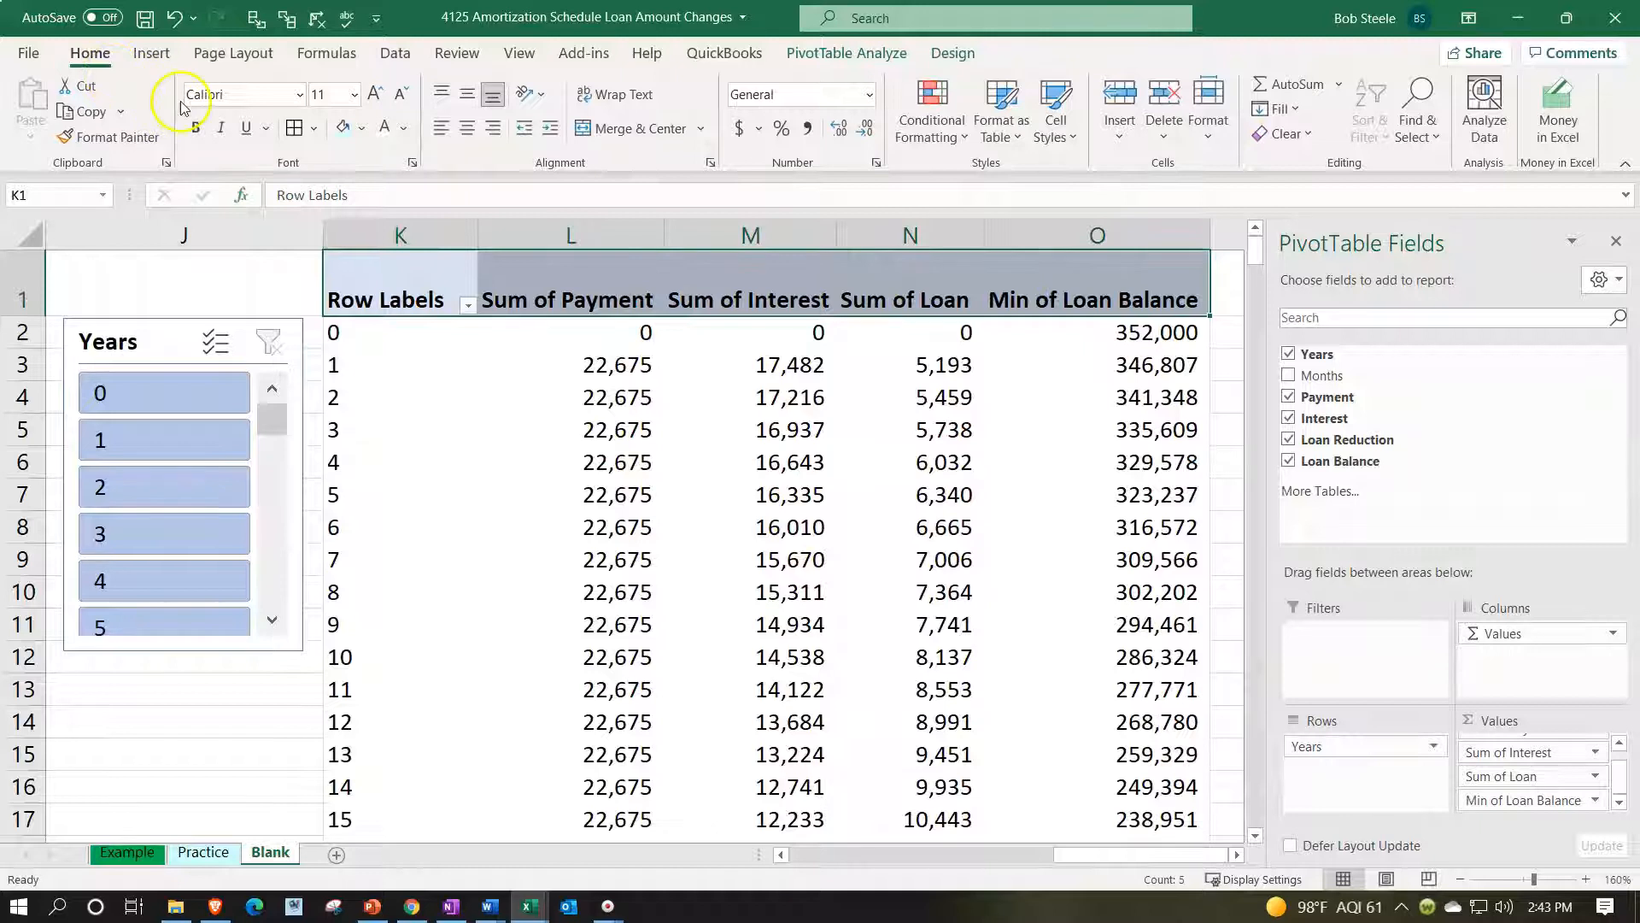
pyautogui.click(362, 128)
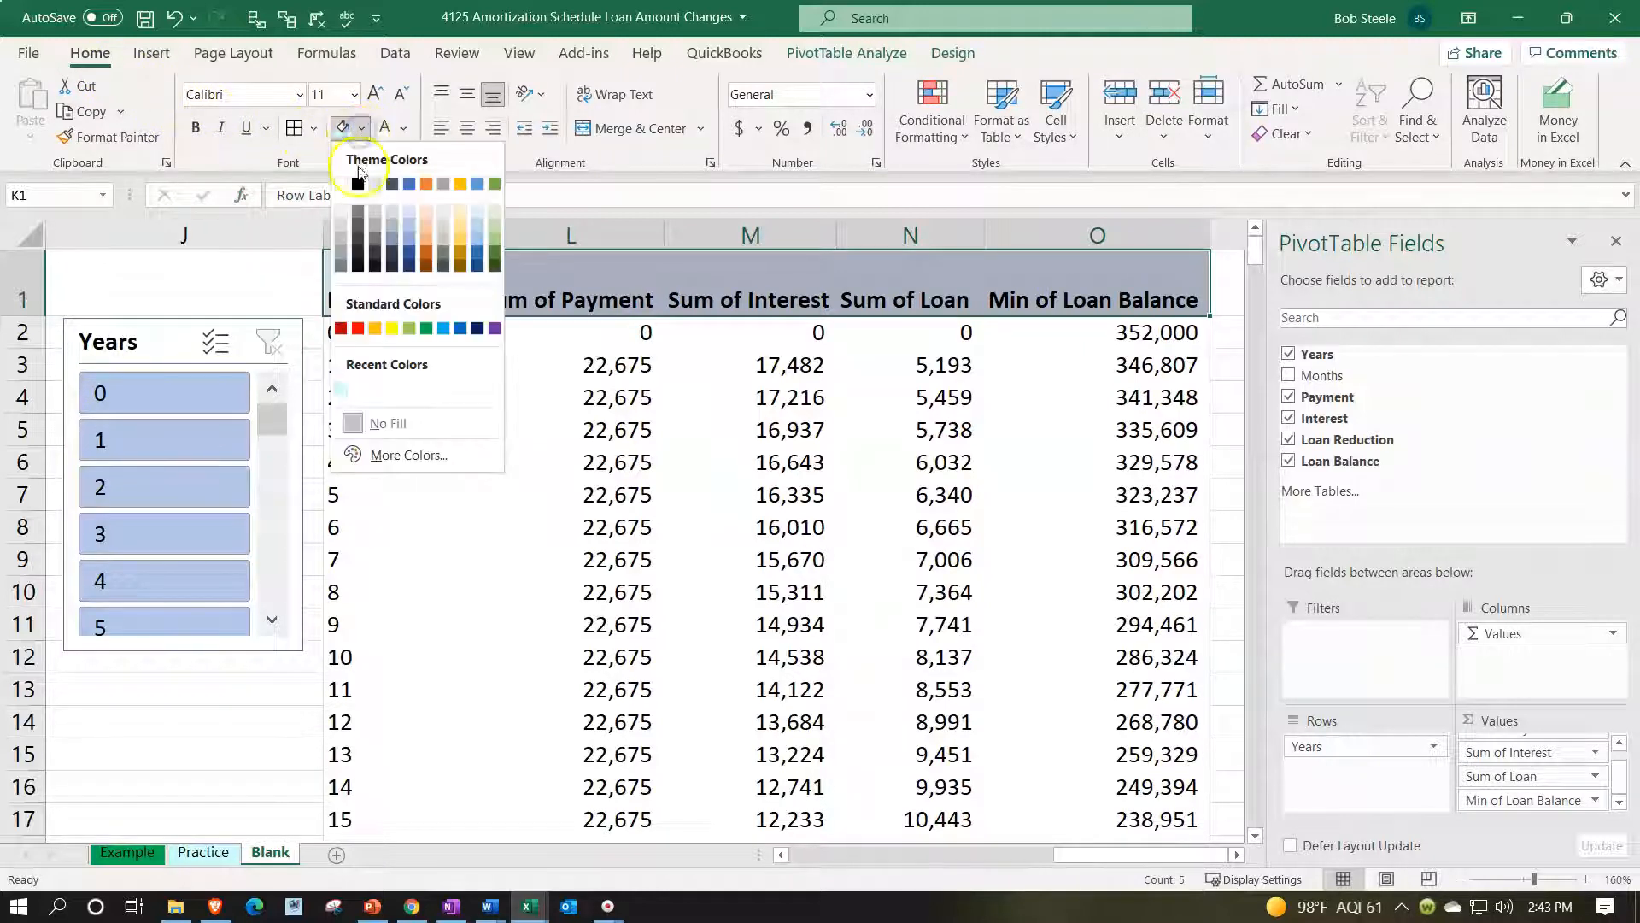
pyautogui.click(357, 183)
pyautogui.click(385, 128)
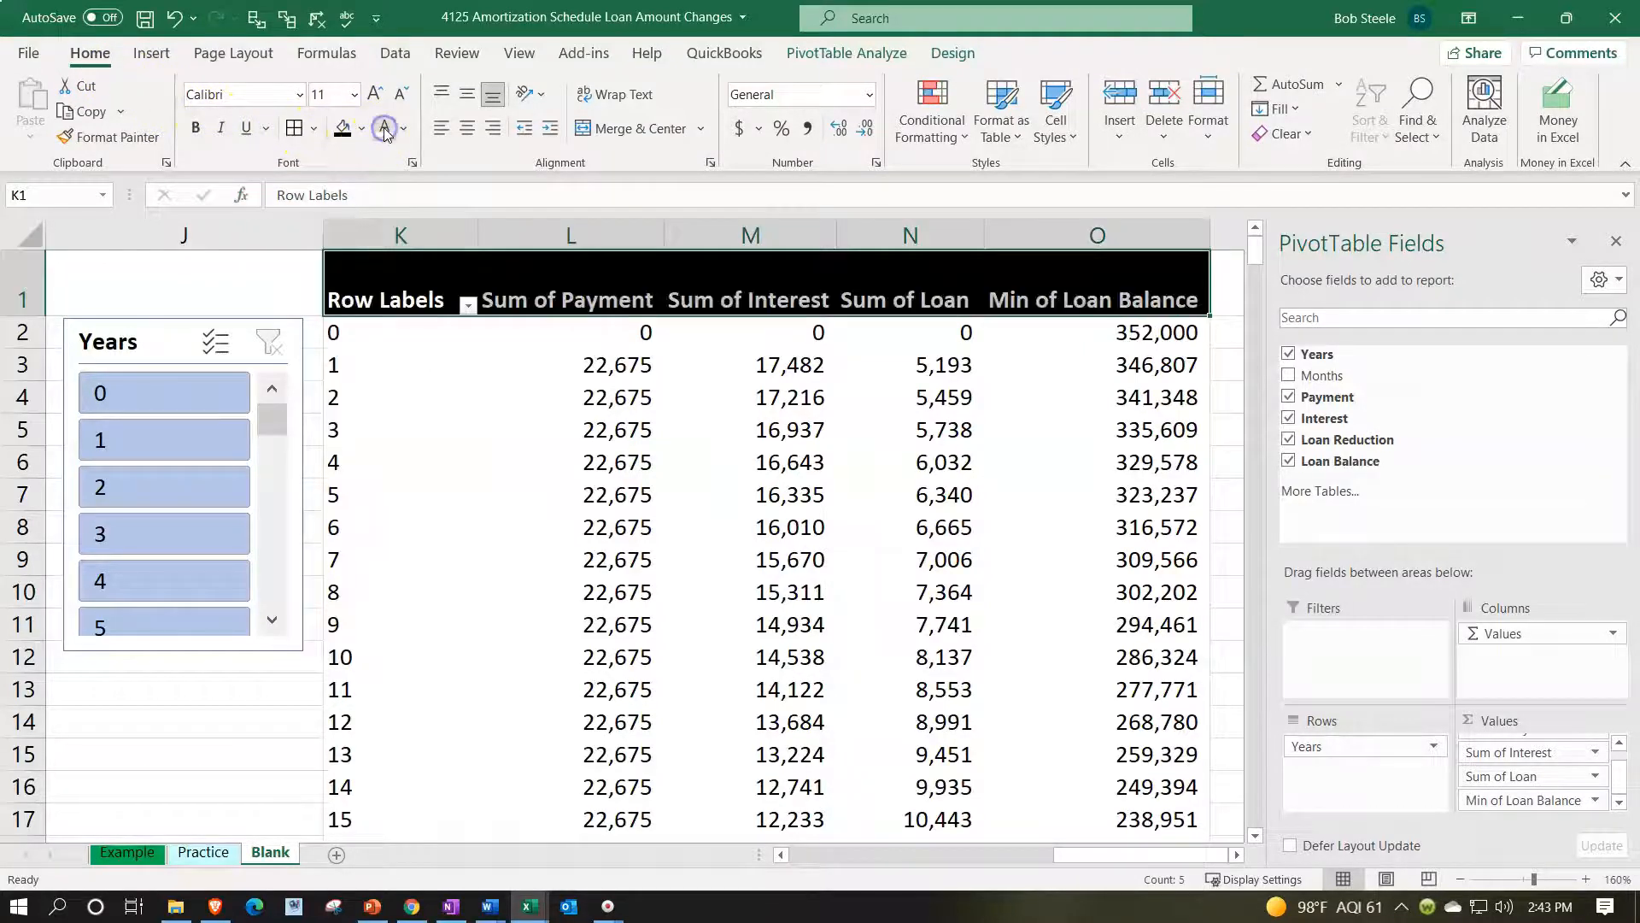
pyautogui.click(615, 96)
pyautogui.click(470, 130)
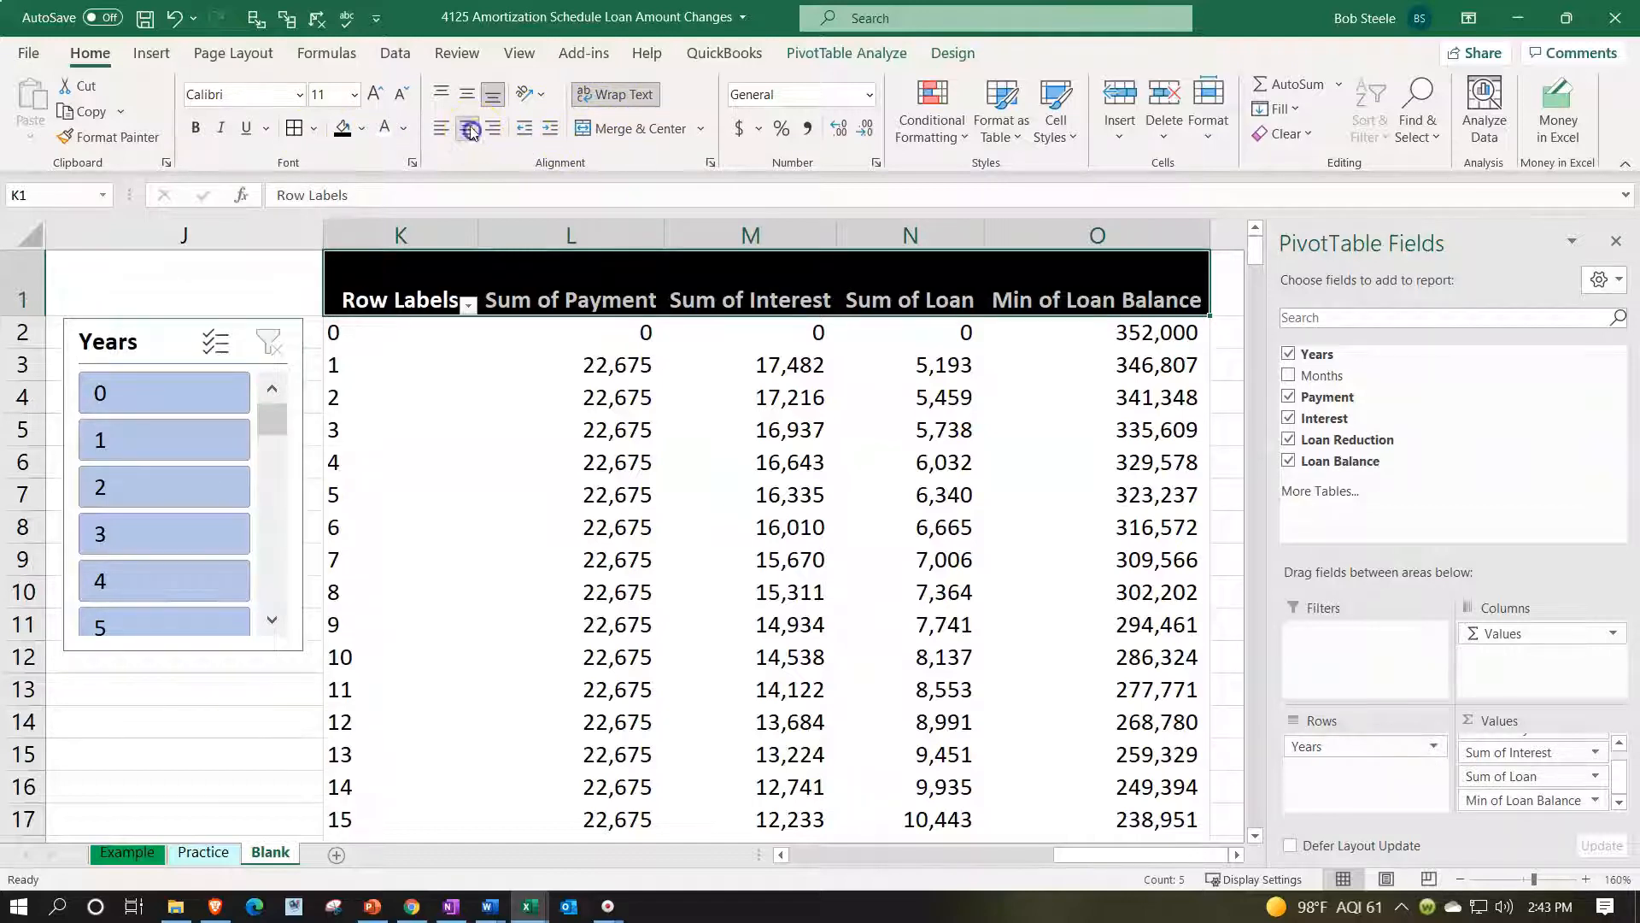
# Apply all borders to the PivotTable's yearly rows, K2 through O32
pyautogui.moveTo(384, 334); pyautogui.dragTo(1074, 730)
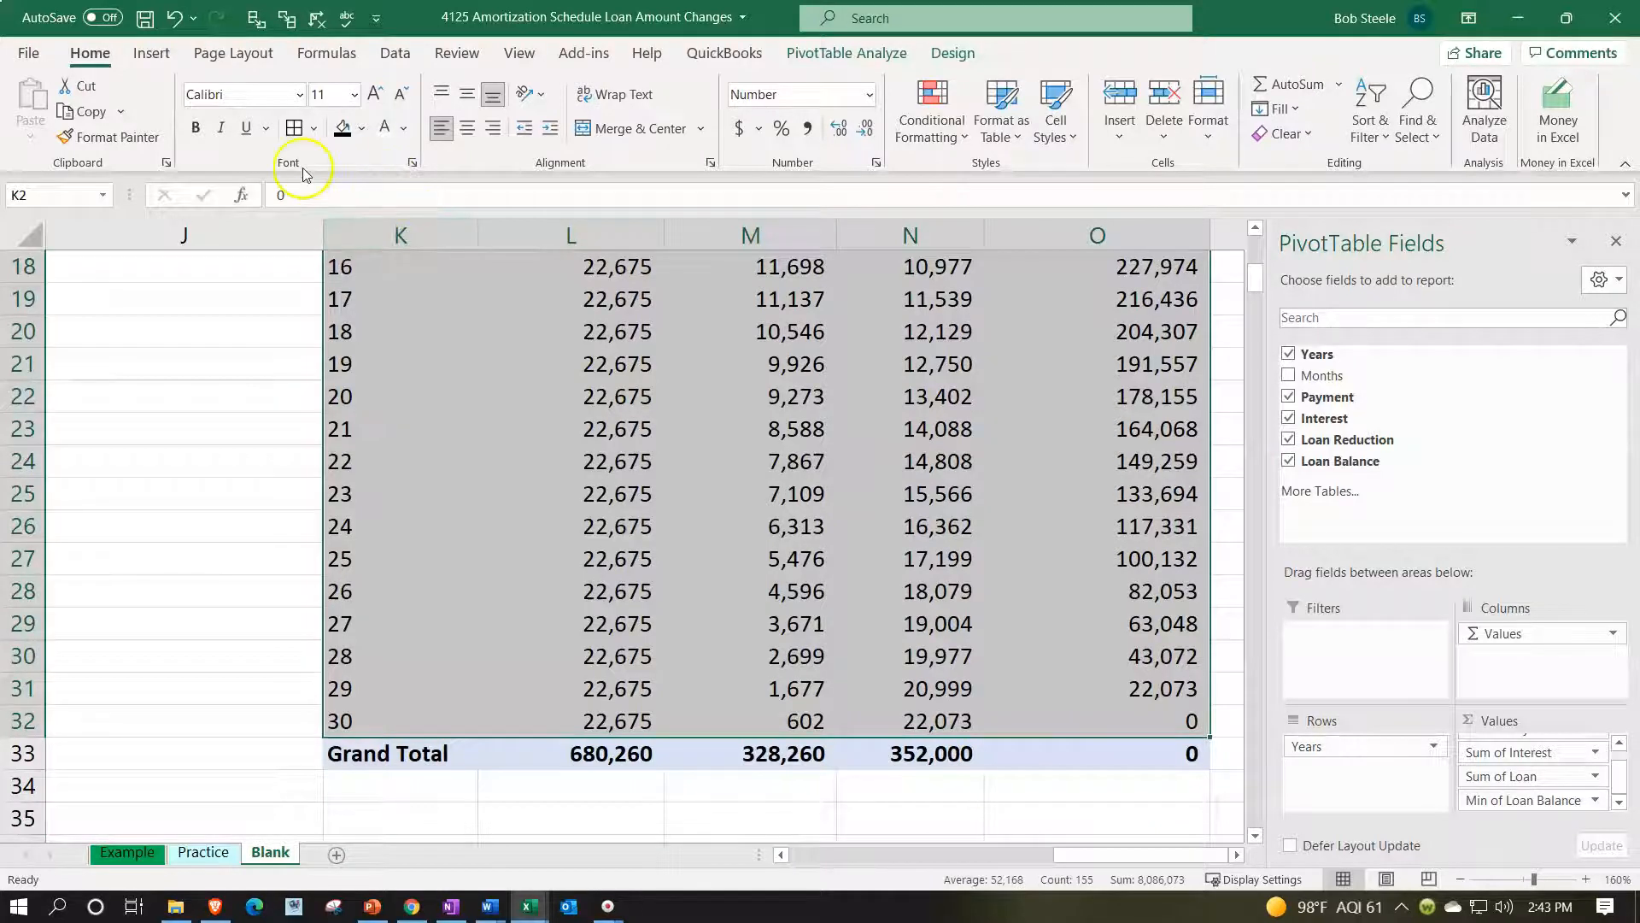
pyautogui.click(310, 137)
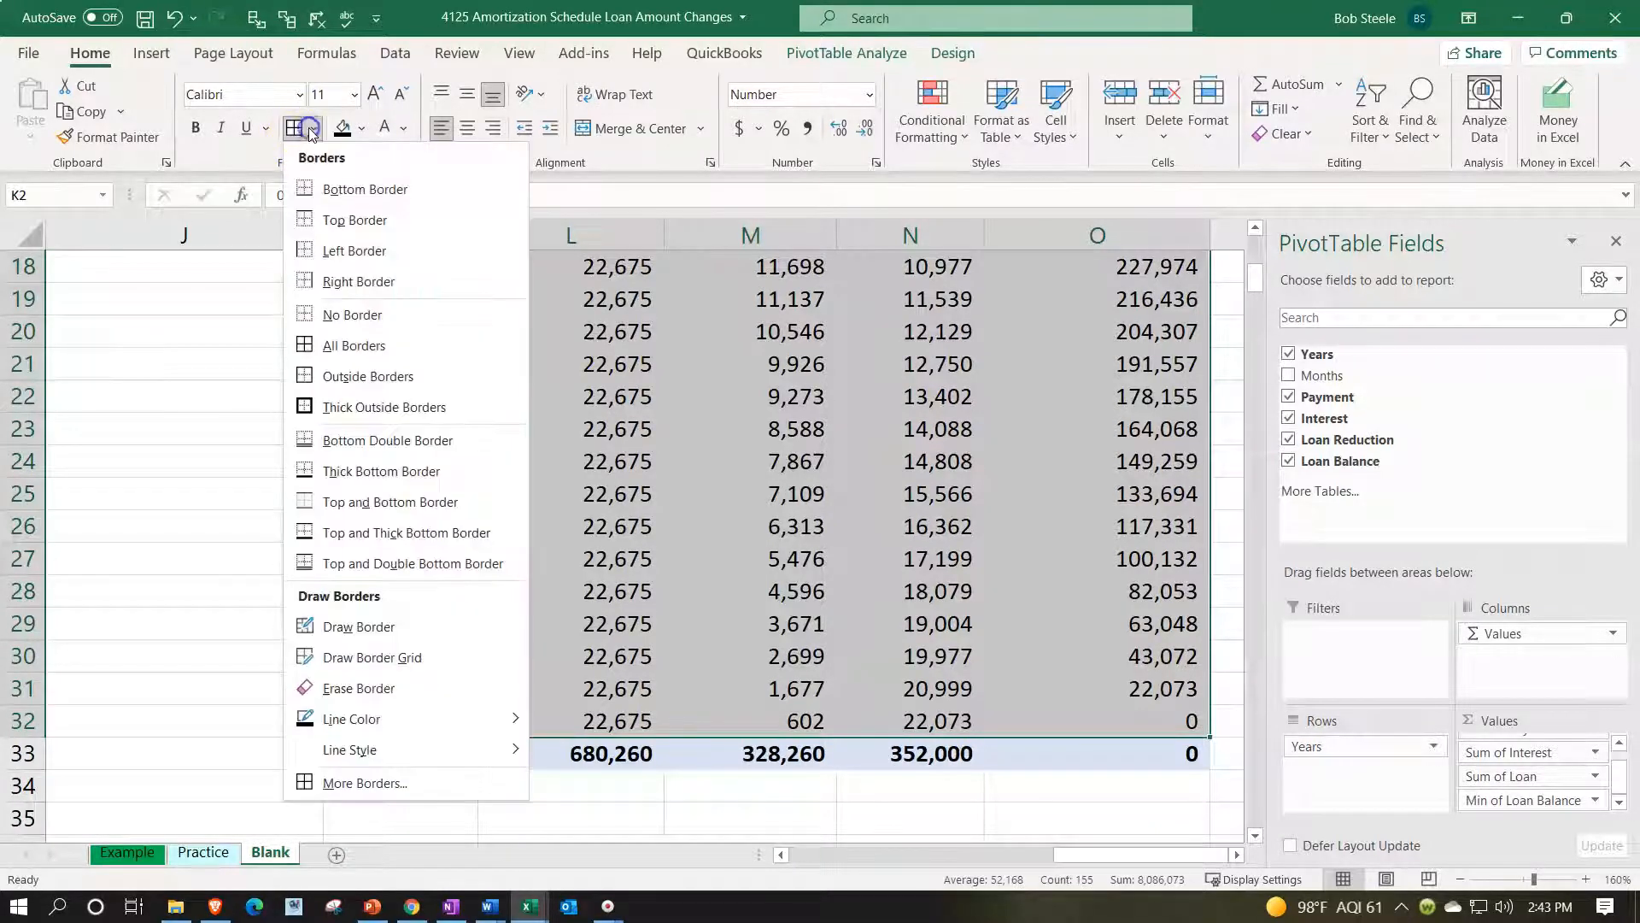
pyautogui.click(351, 338)
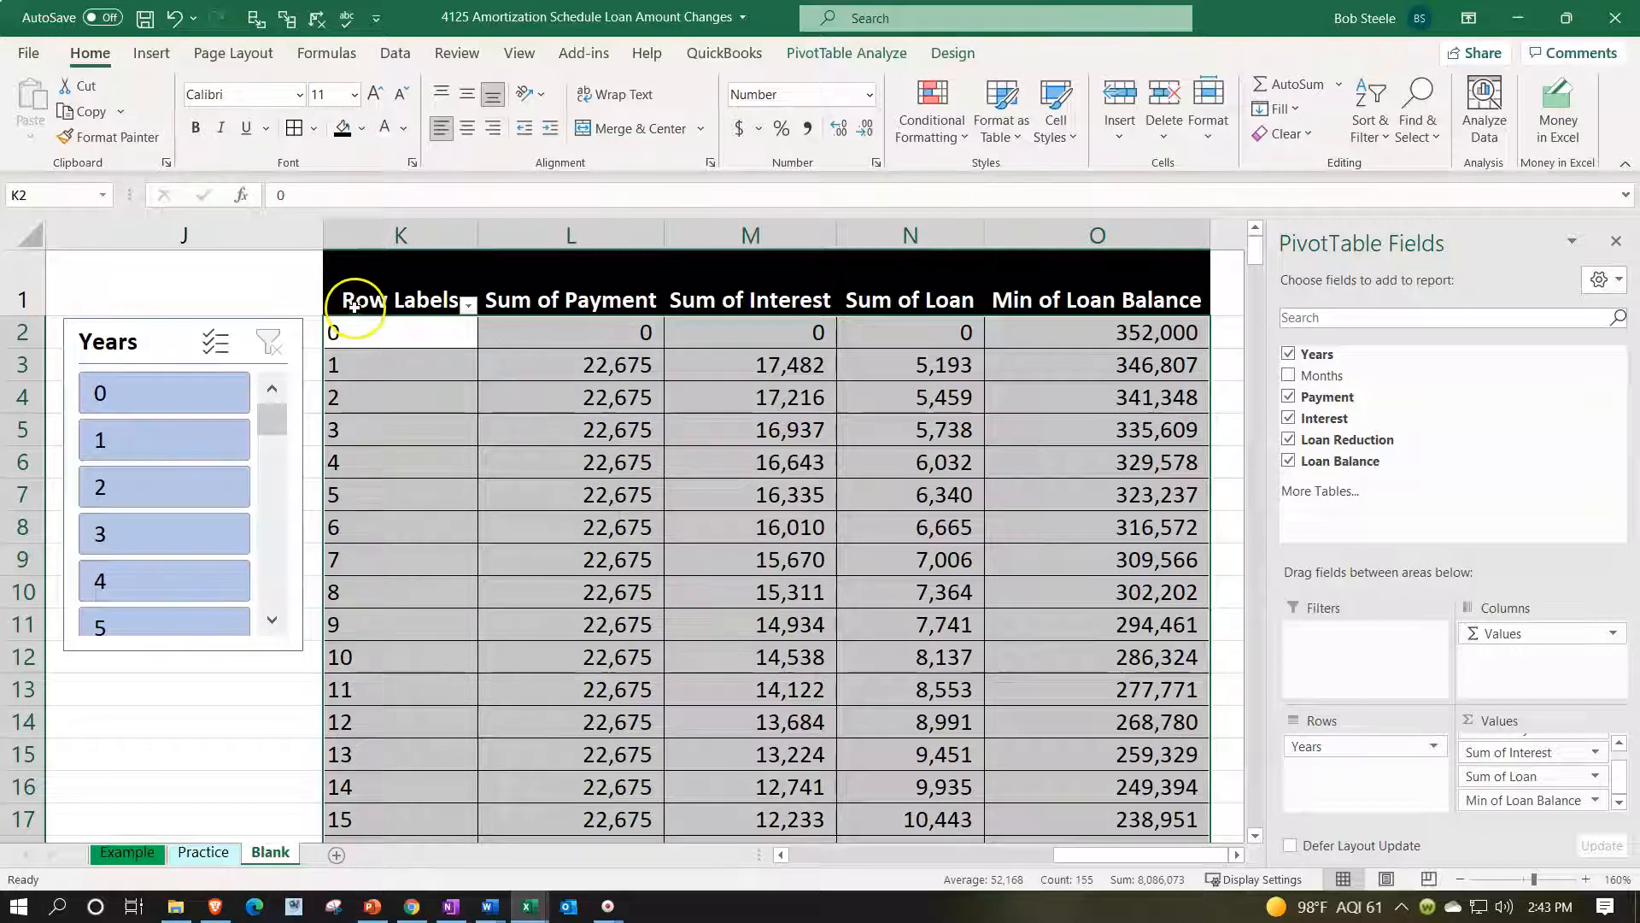
# Make columns K to O bold and align the year numbers in column K to the right of their cells
pyautogui.moveTo(372, 234); pyautogui.dragTo(1026, 238)
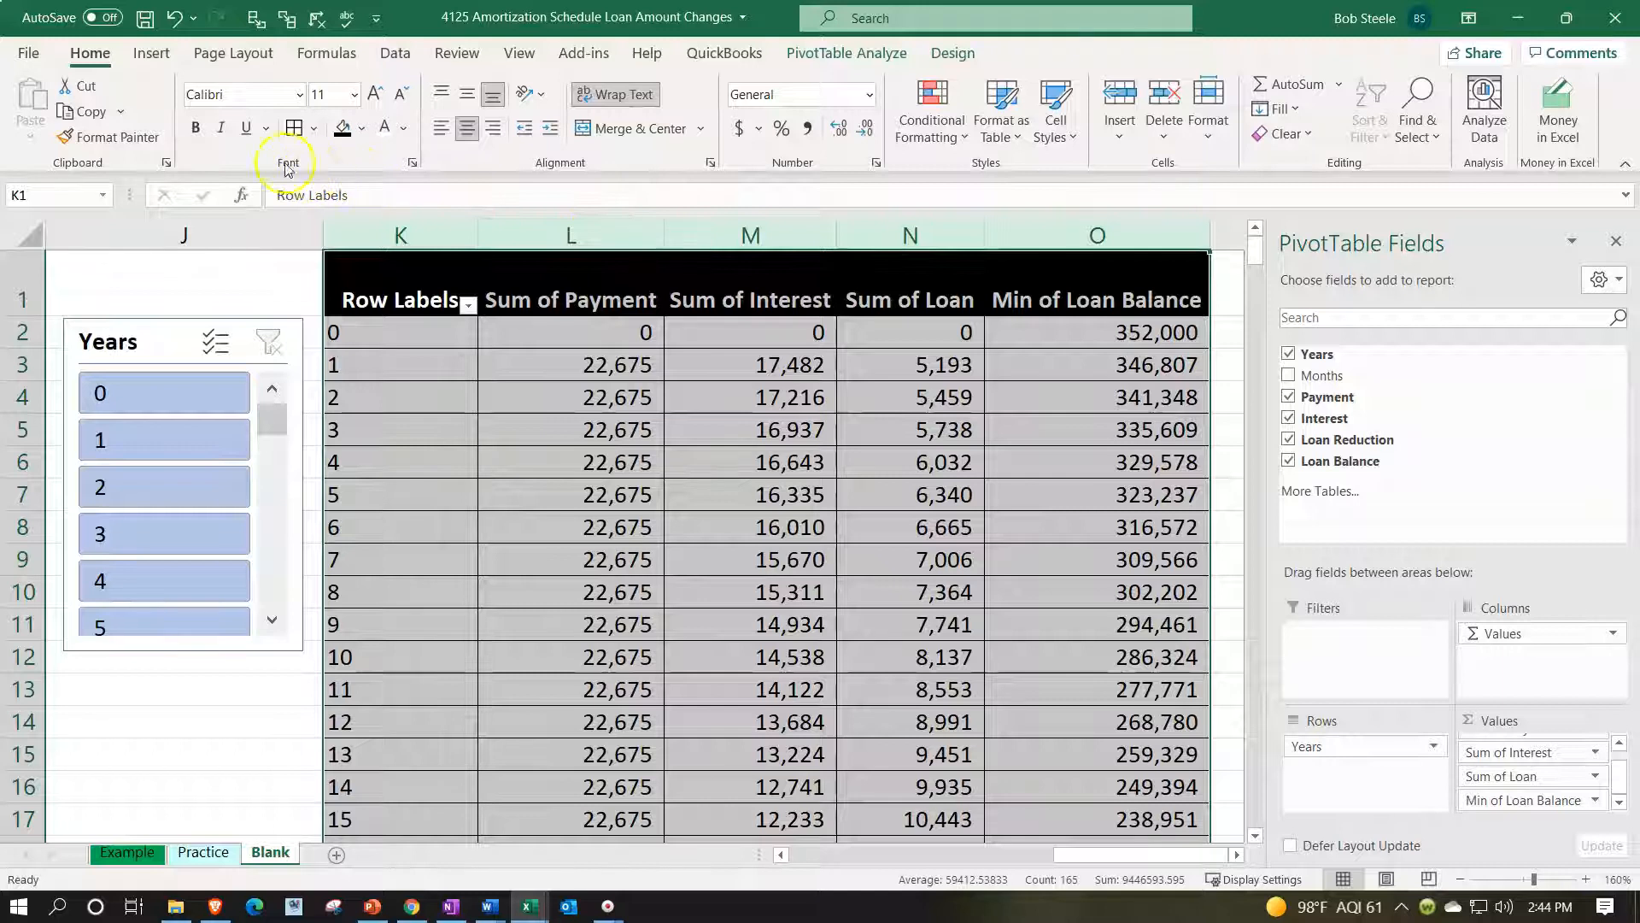
pyautogui.click(199, 133)
pyautogui.click(418, 429)
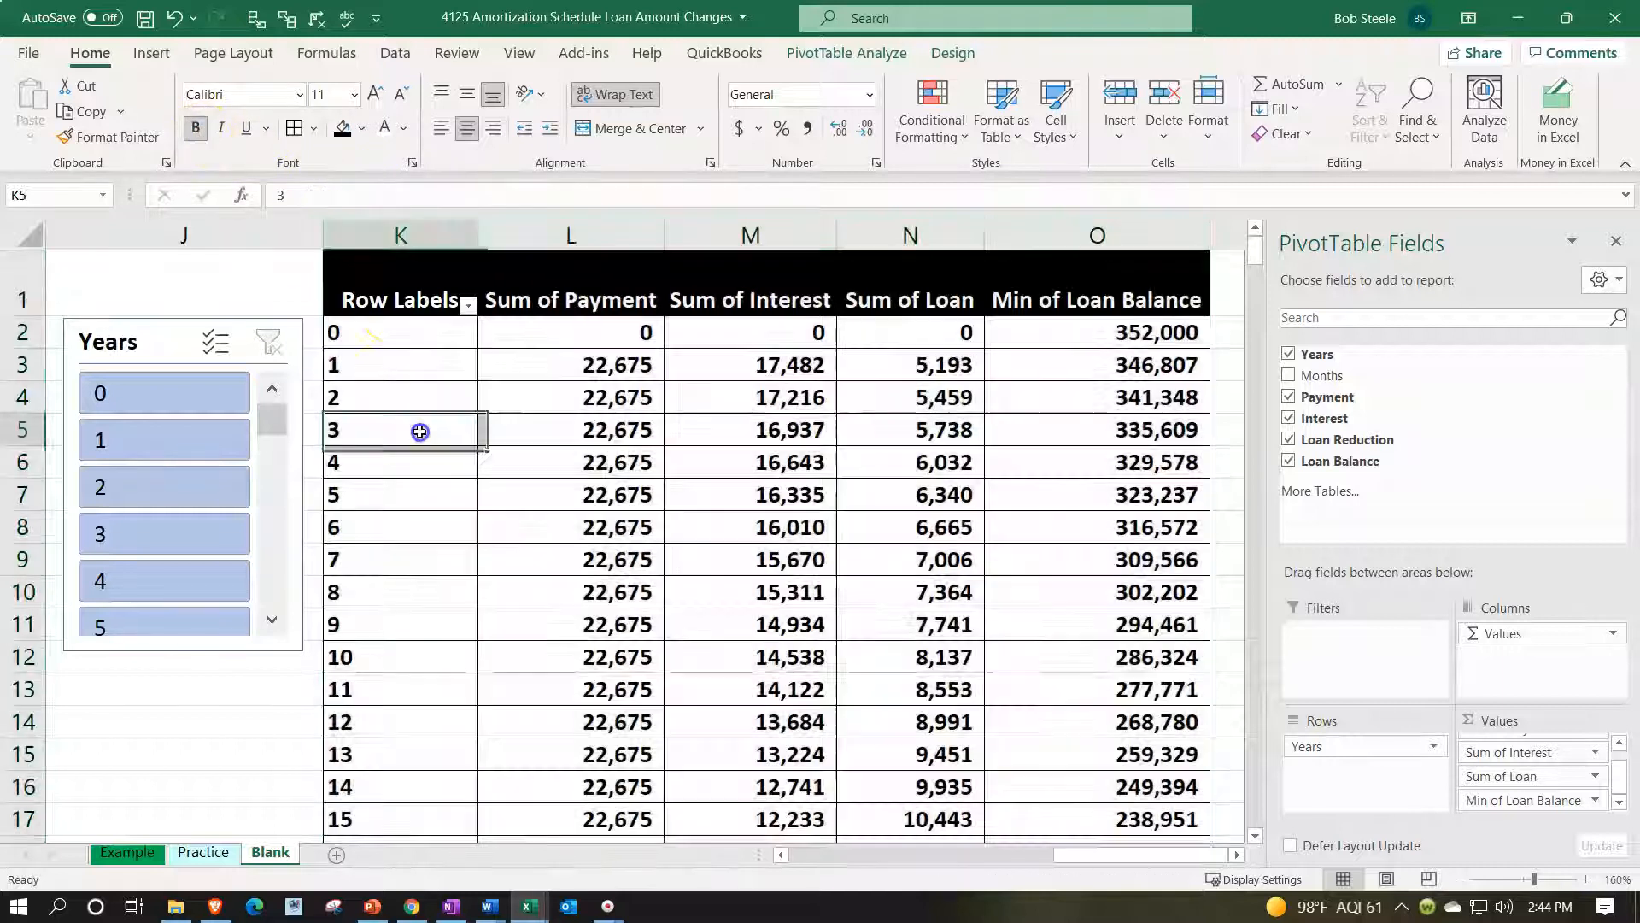
pyautogui.click(392, 237)
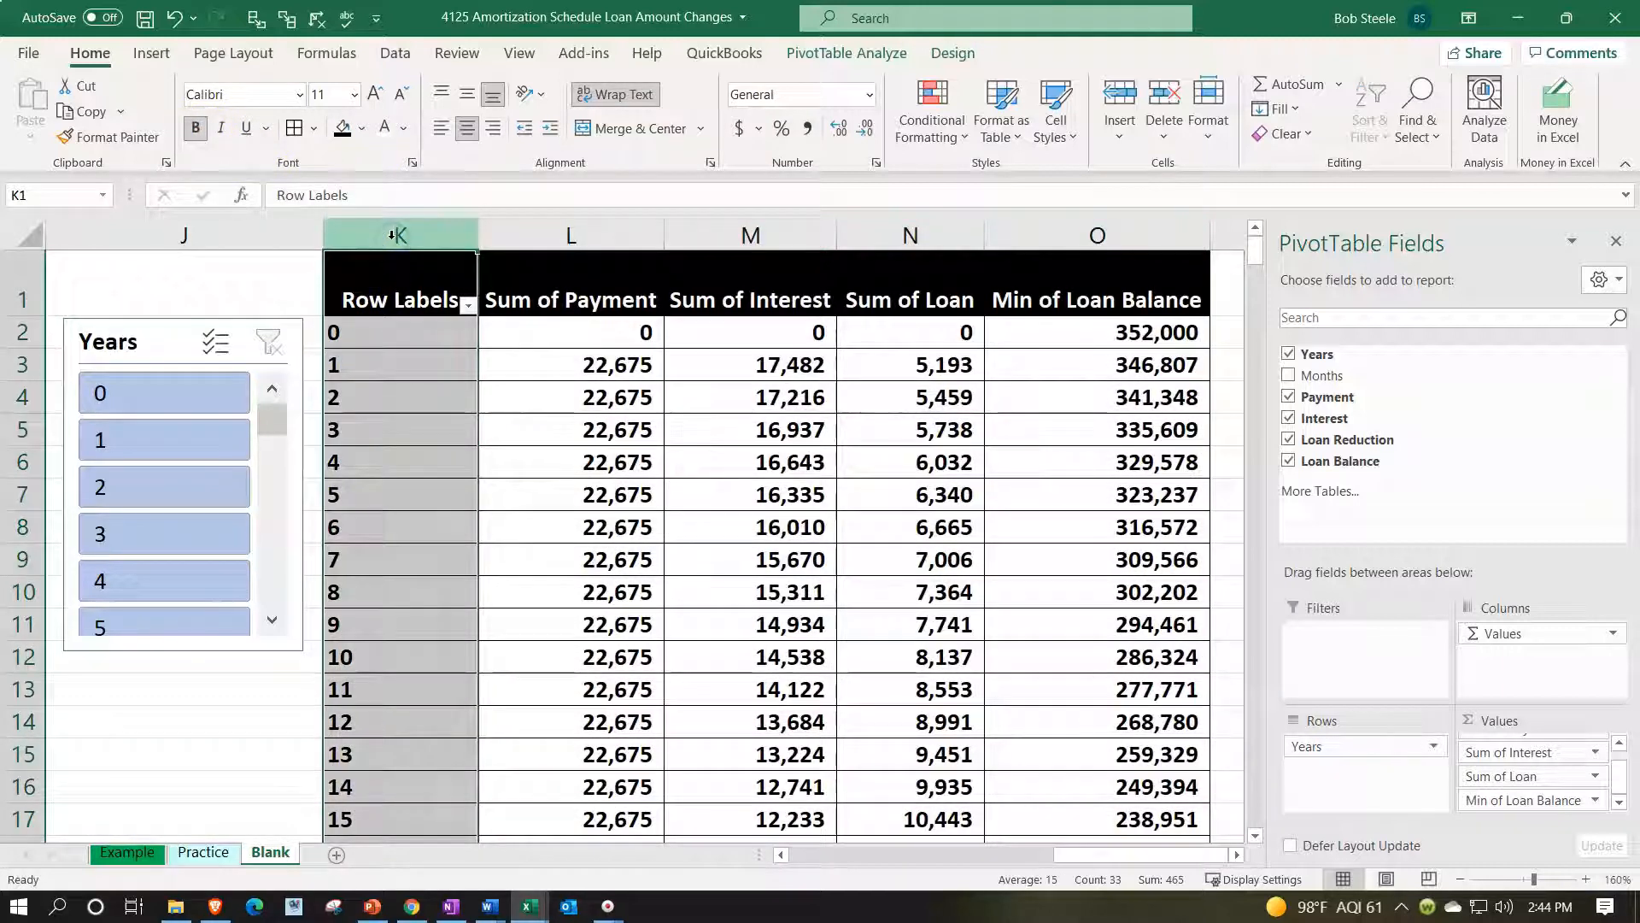
pyautogui.click(493, 127)
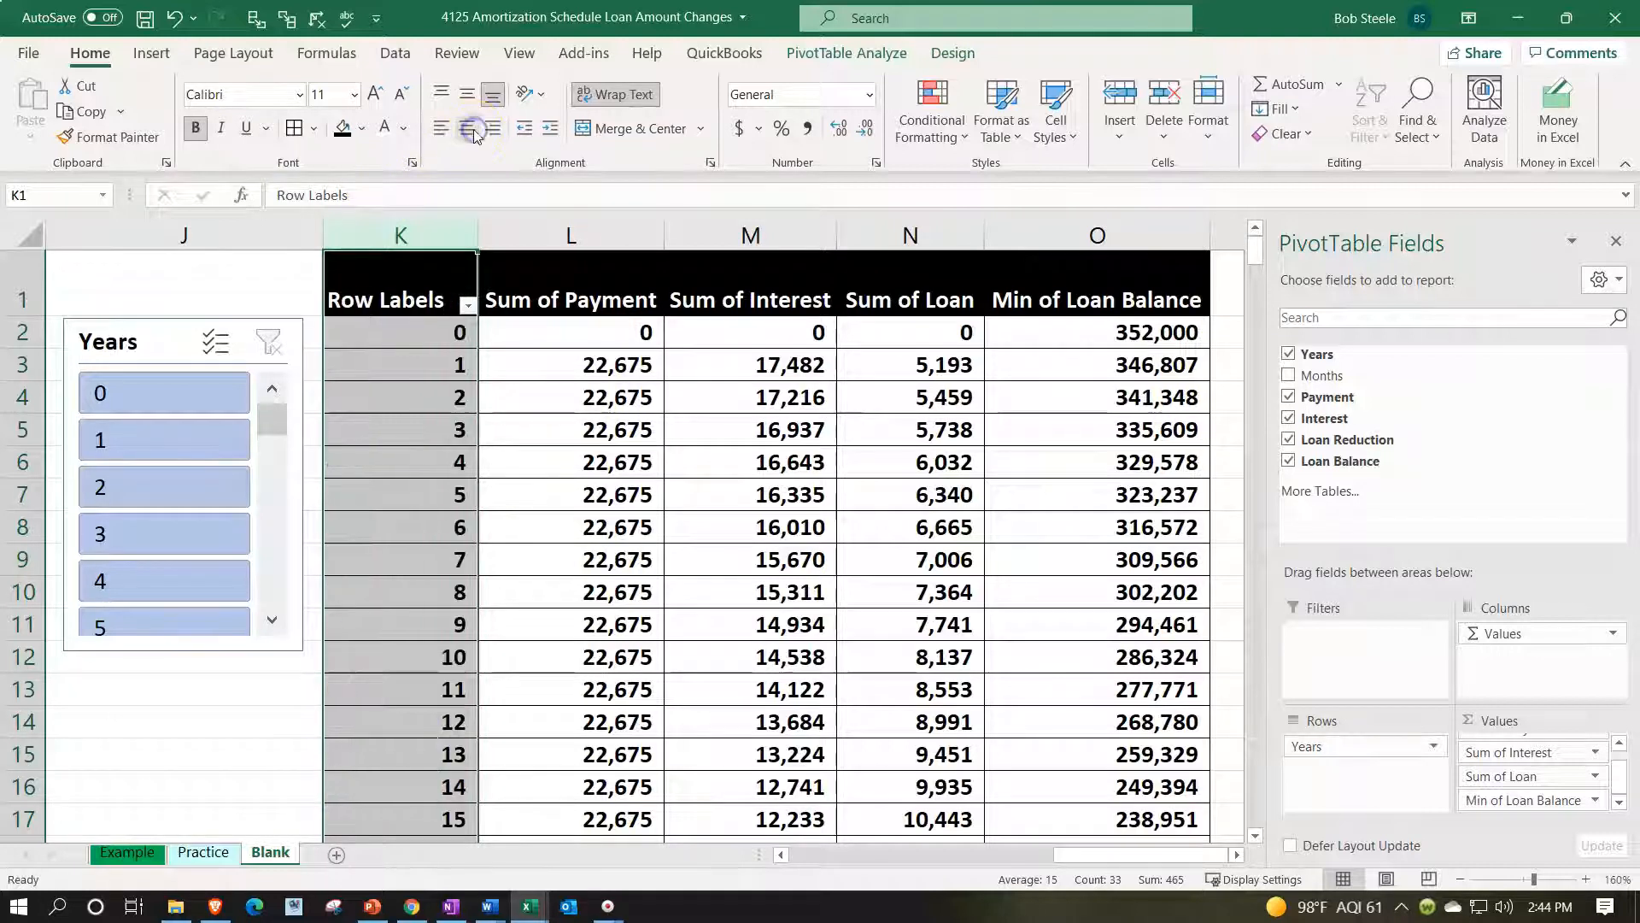
# Narrow columns K to O to one equal width with headers on two lines, and close the PivotTable field list
pyautogui.moveTo(454, 228); pyautogui.dragTo(1176, 231)
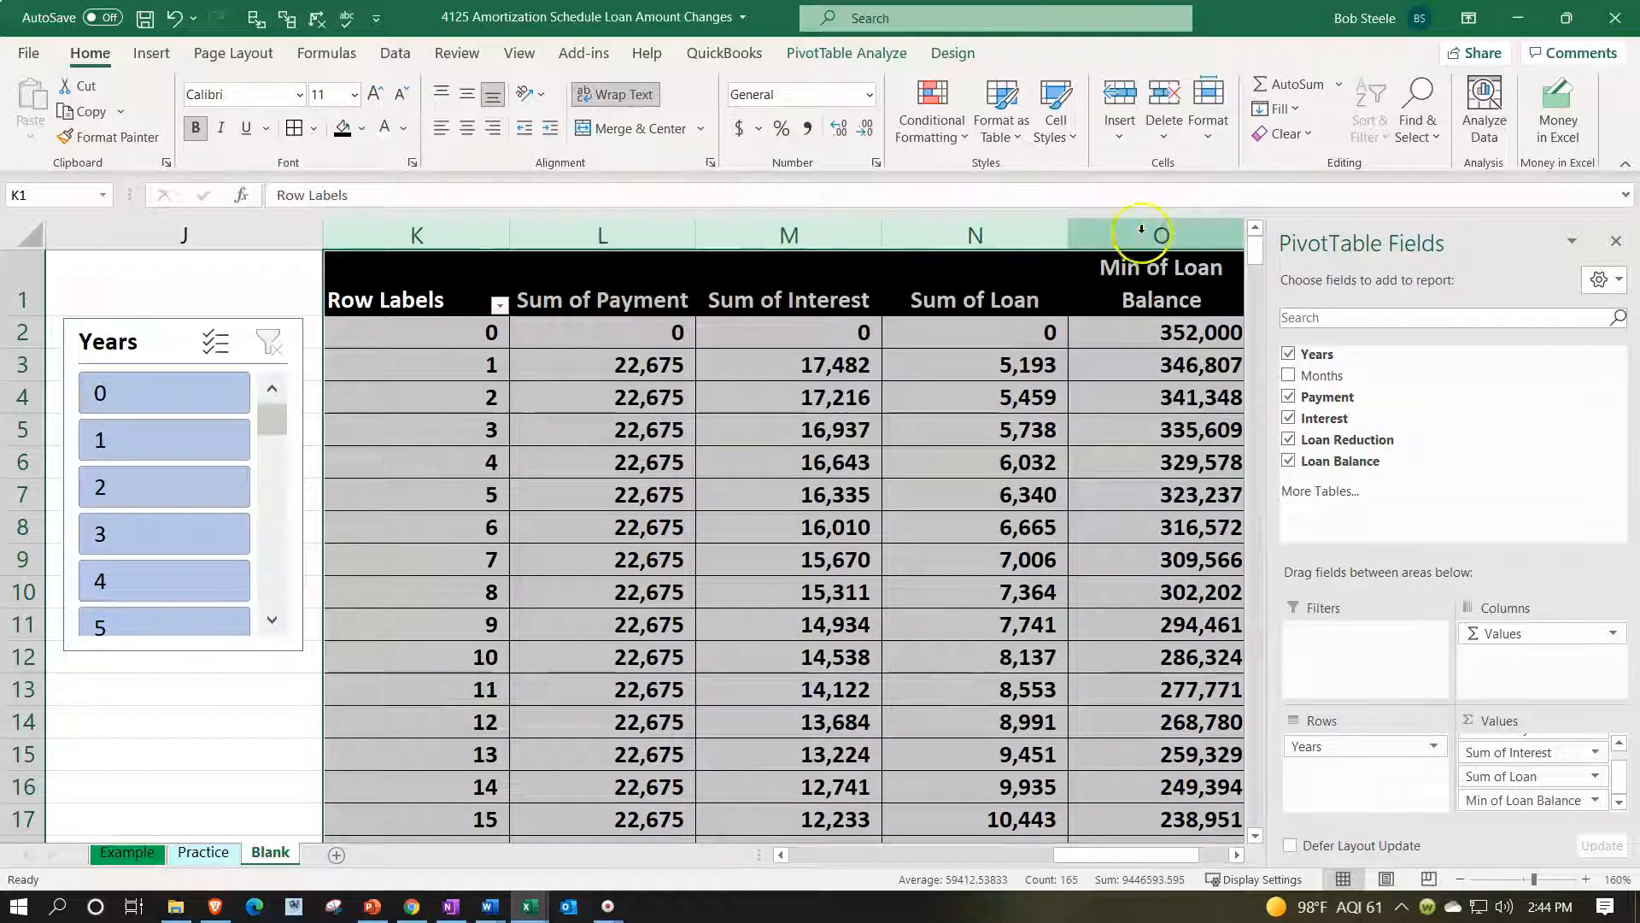
pyautogui.moveTo(1068, 223); pyautogui.dragTo(1023, 224)
pyautogui.moveTo(885, 234); pyautogui.dragTo(865, 234)
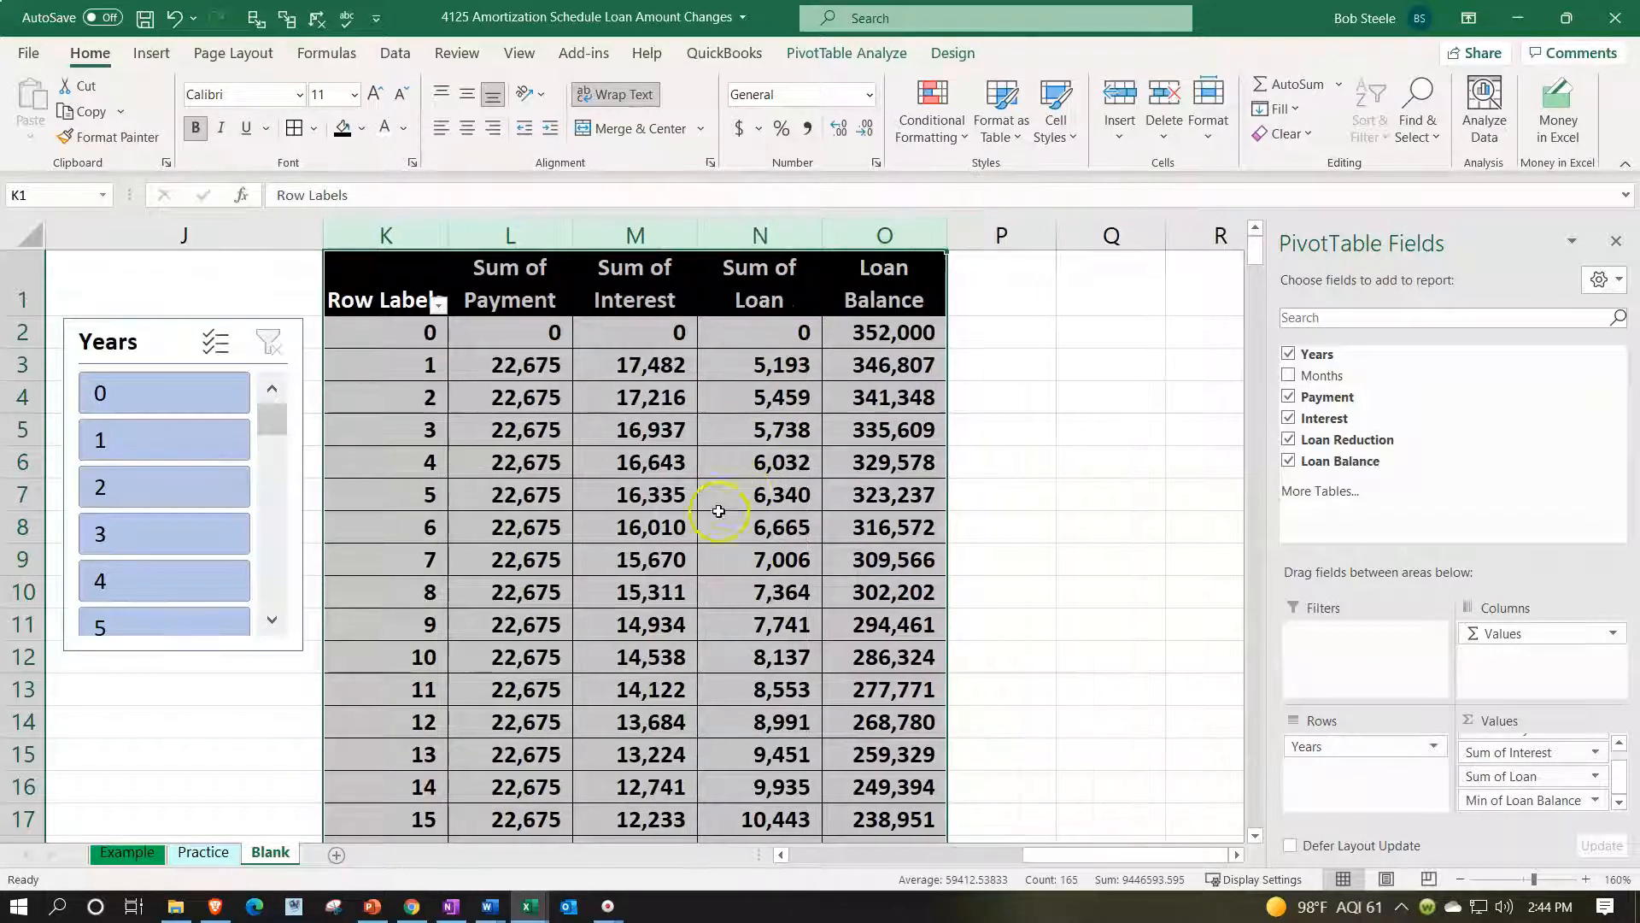
pyautogui.moveTo(698, 224); pyautogui.dragTo(691, 224)
pyautogui.click(692, 417)
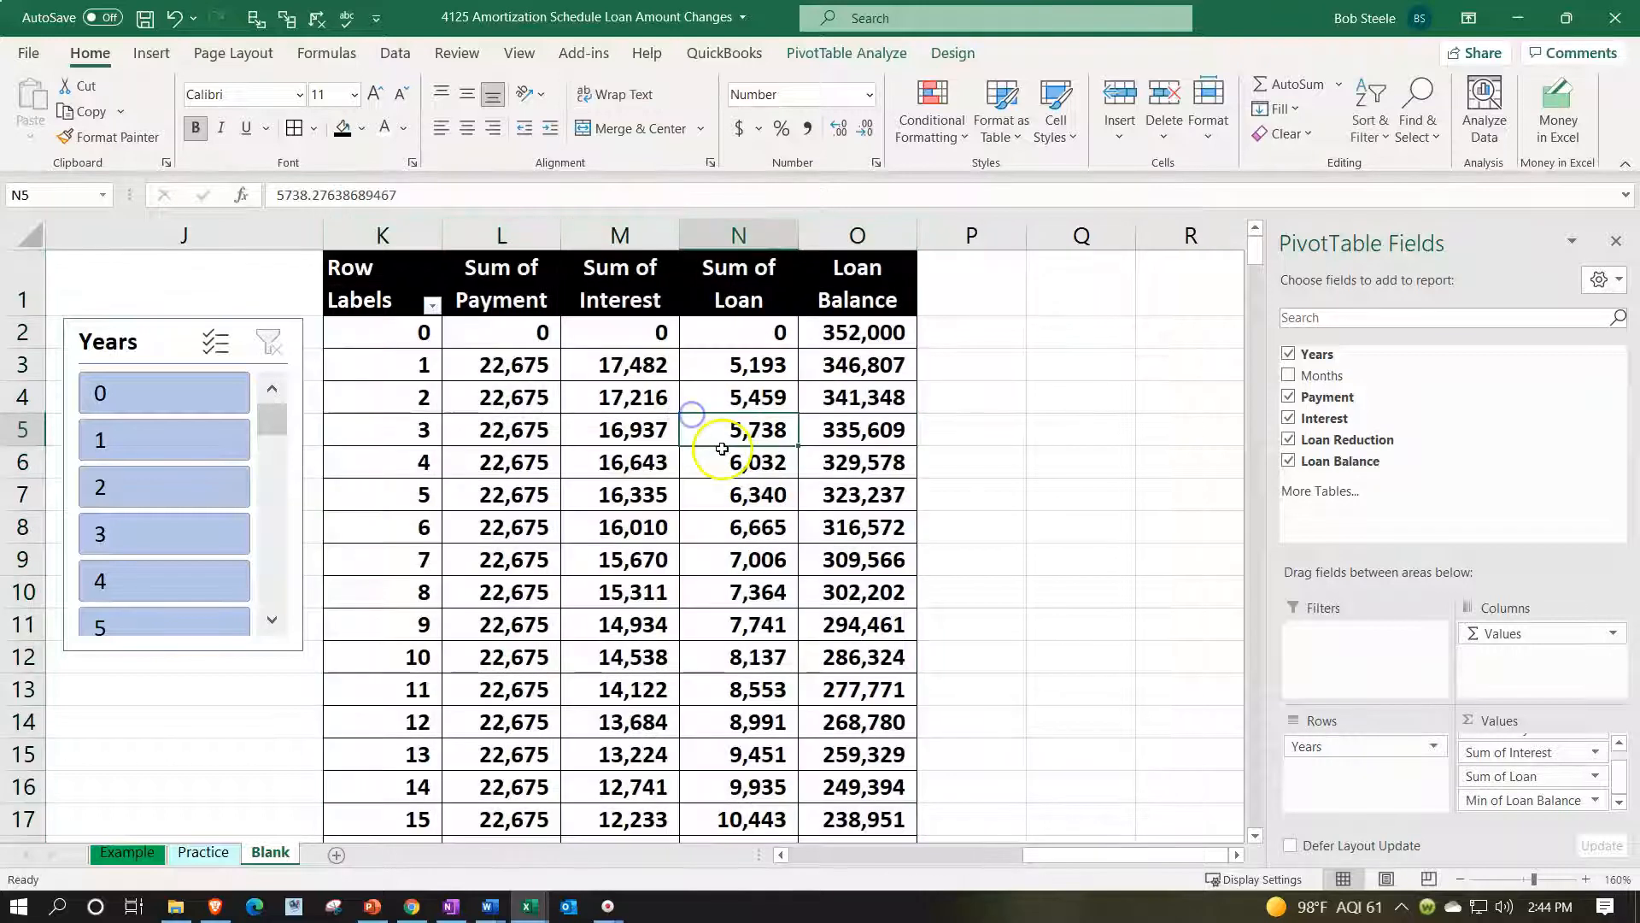
pyautogui.click(1616, 244)
pyautogui.click(1100, 683)
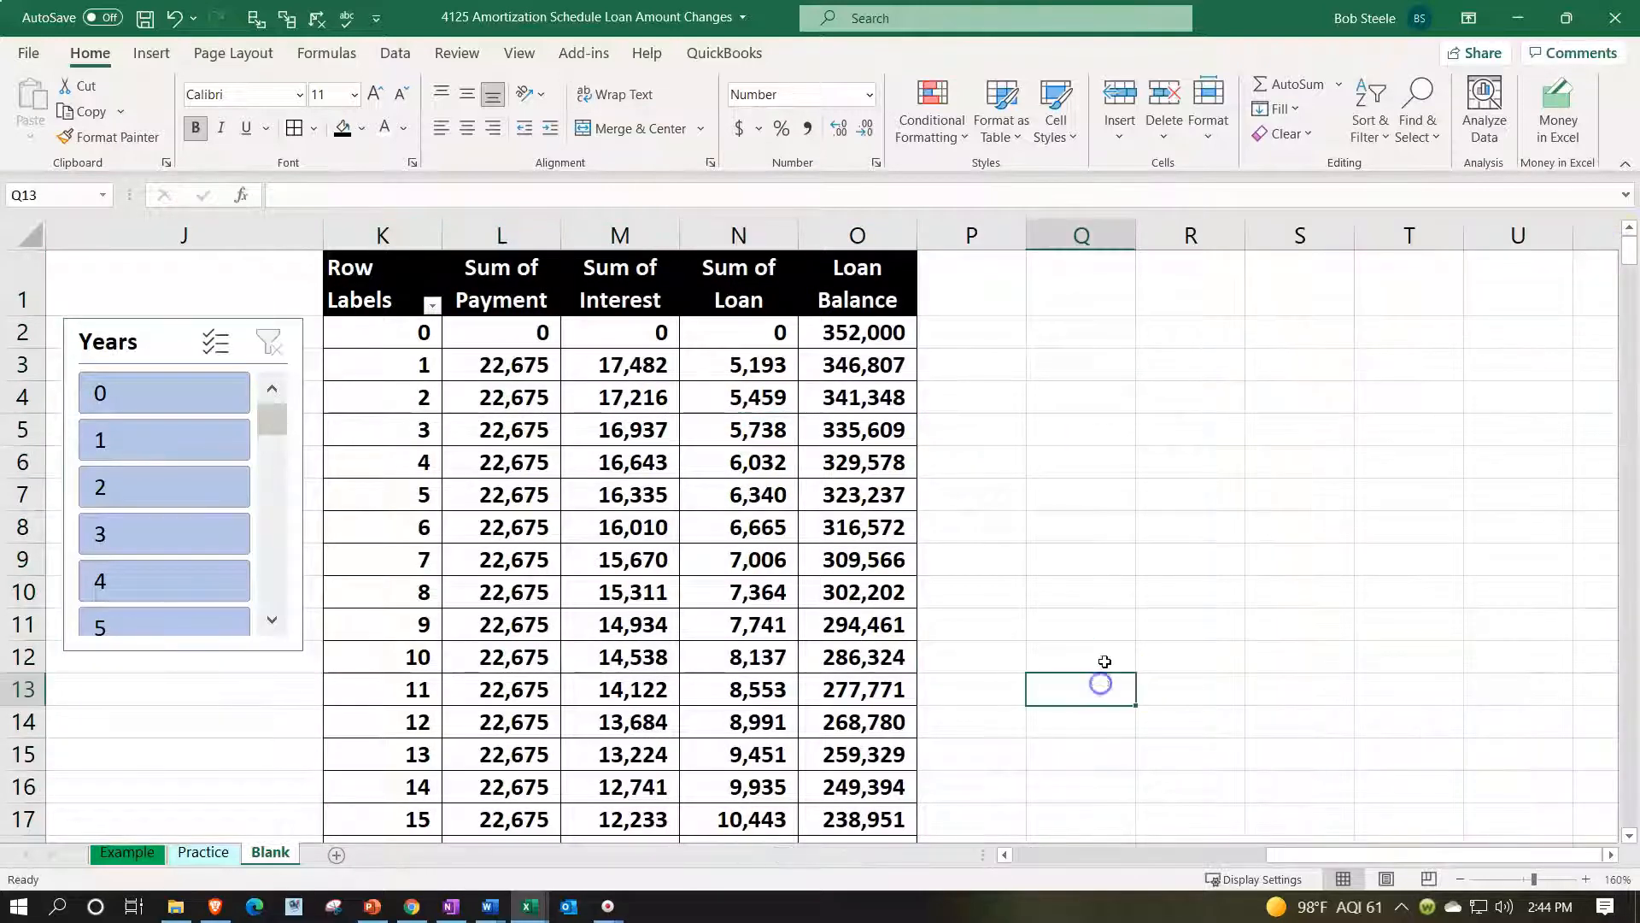
# Review the amortization table, the yearly PivotTable, the Home Cost payment table and the Home price input
pyautogui.press('Left')
pyautogui.press('Left')
pyautogui.press('Left')
pyautogui.press('Left')
pyautogui.press('Left')
pyautogui.press('Left')
pyautogui.press('Left')
pyautogui.press('Left')
pyautogui.press('Left')
pyautogui.press('Left')
pyautogui.press('Left')
pyautogui.press('Left')
pyautogui.press('Left')
pyautogui.press('Left')
pyautogui.press('Left')
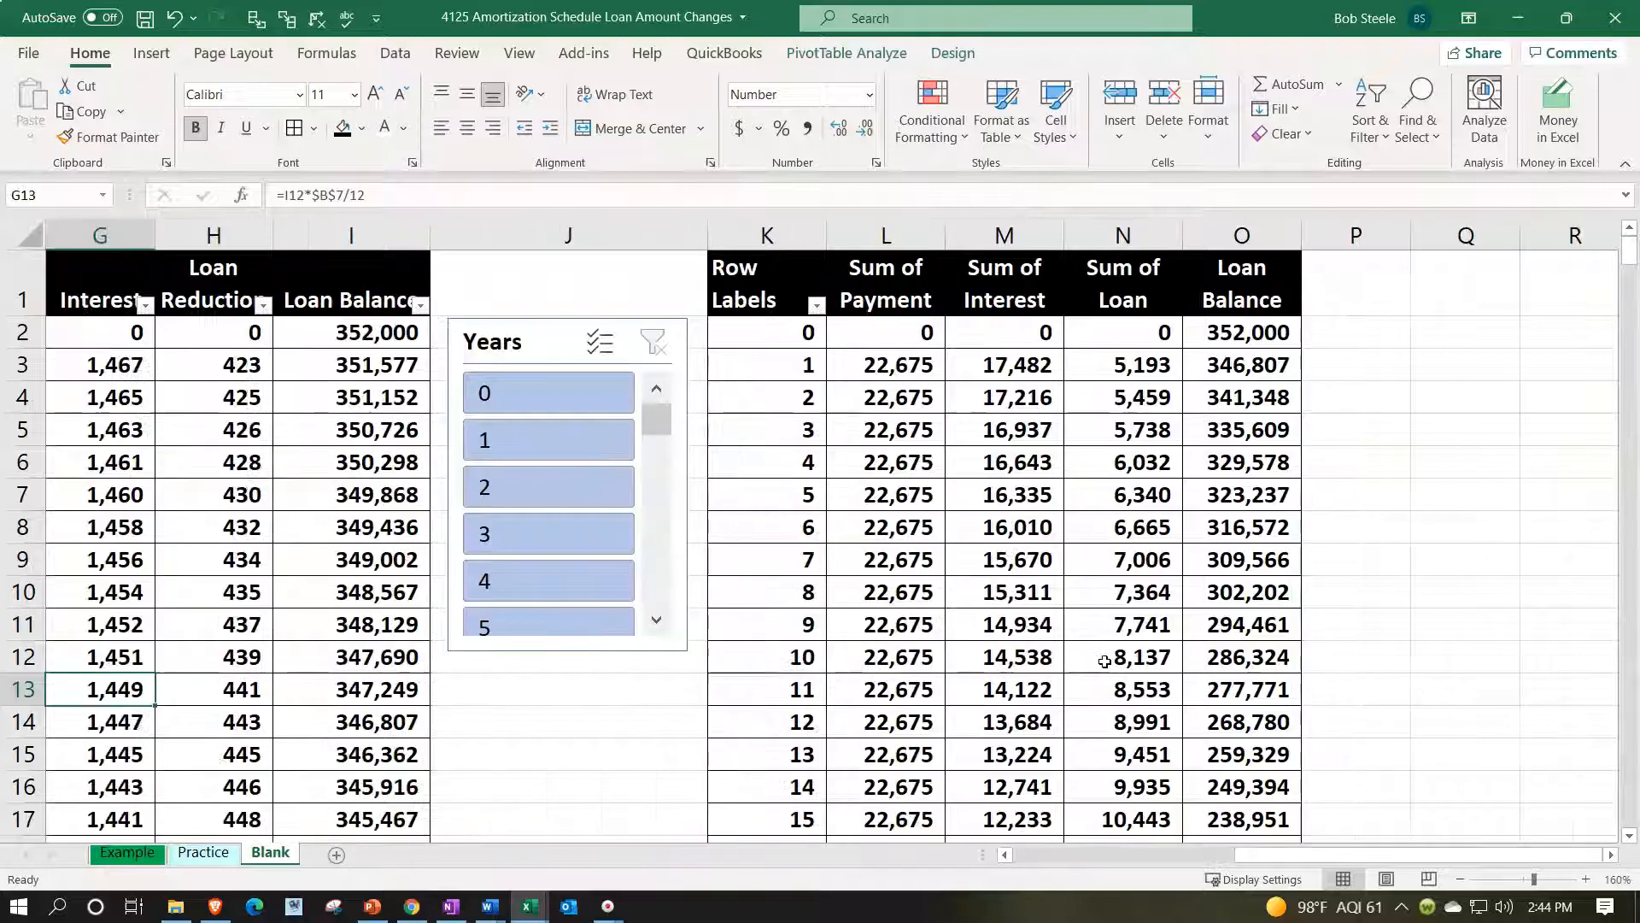
pyautogui.click(1096, 744)
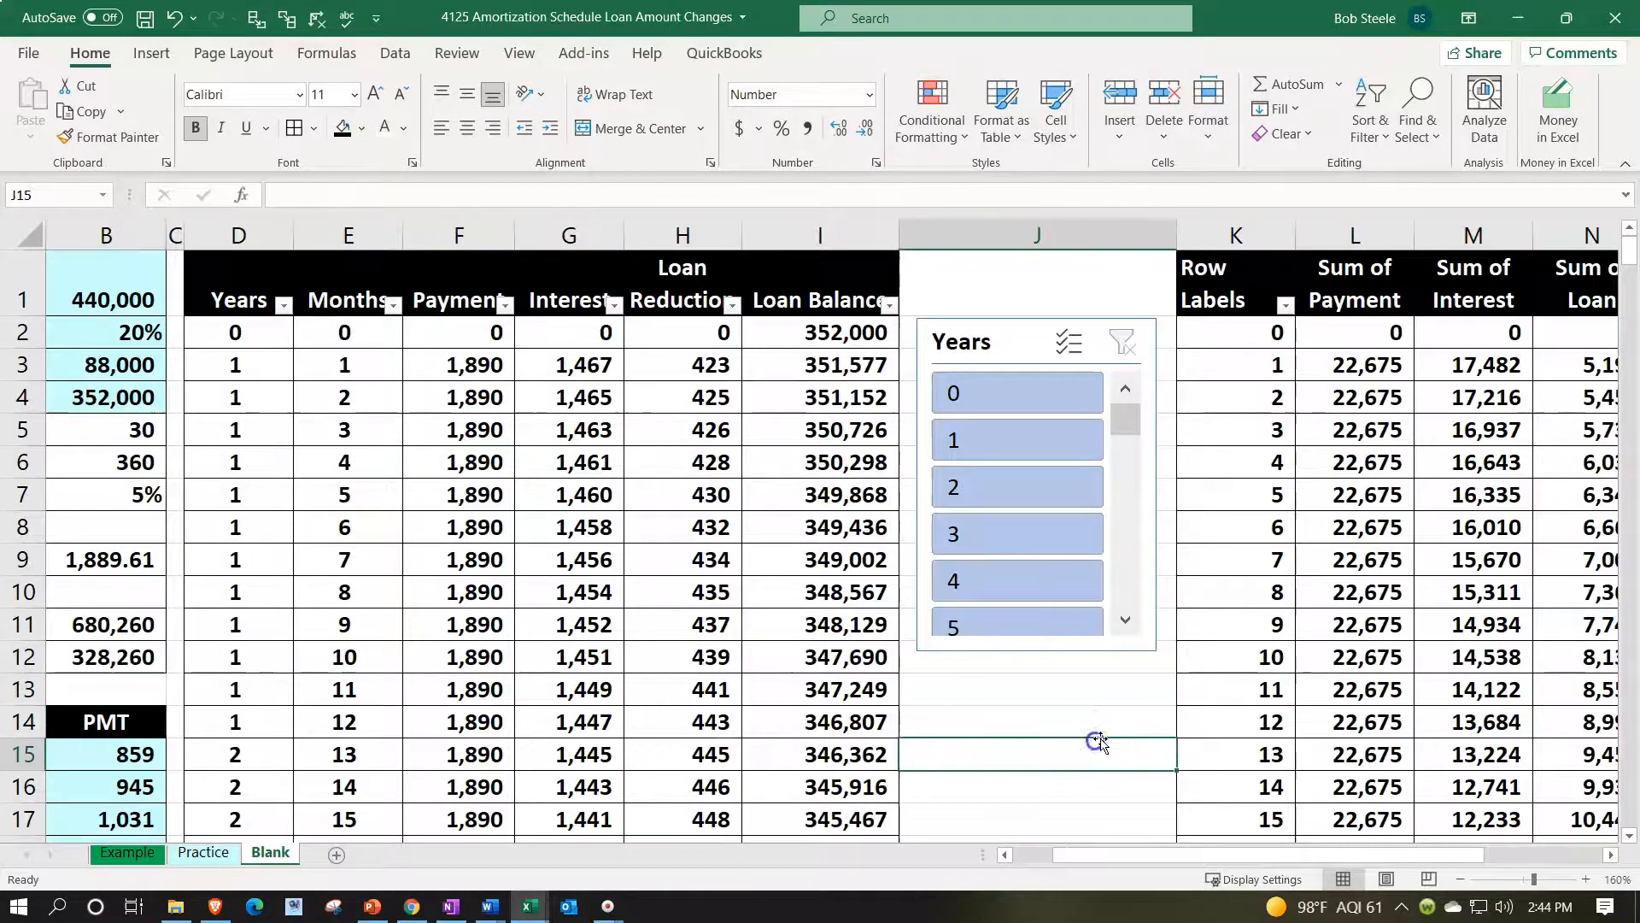
pyautogui.scroll(-7, 1107, 737)
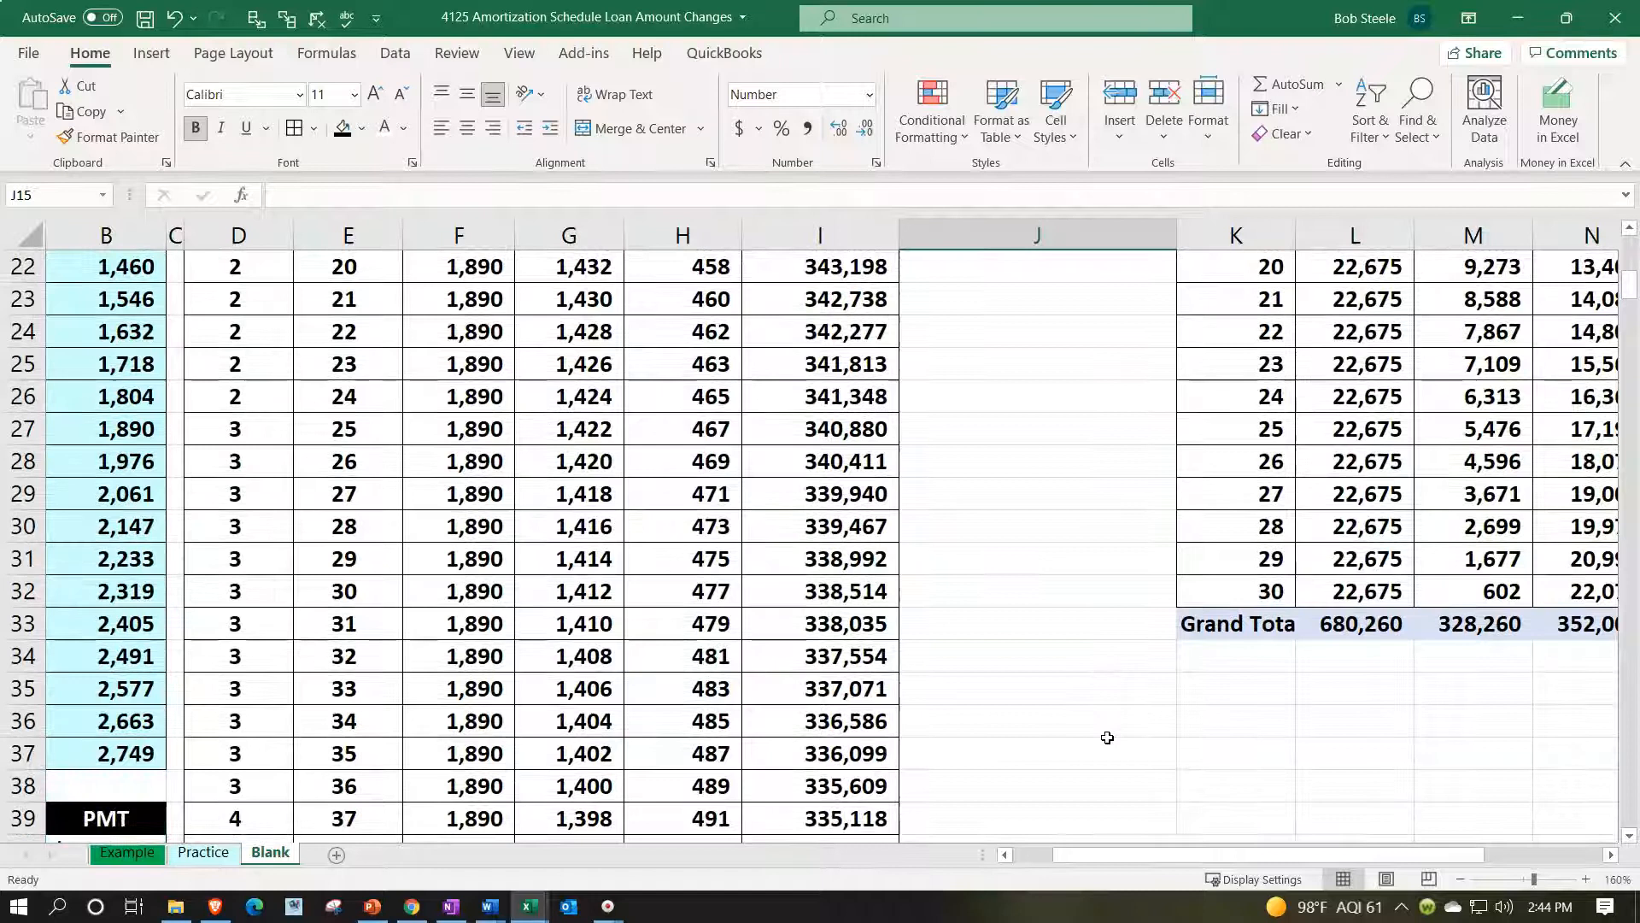
pyautogui.scroll(6, 1107, 738)
pyautogui.moveTo(1139, 854); pyautogui.dragTo(827, 855)
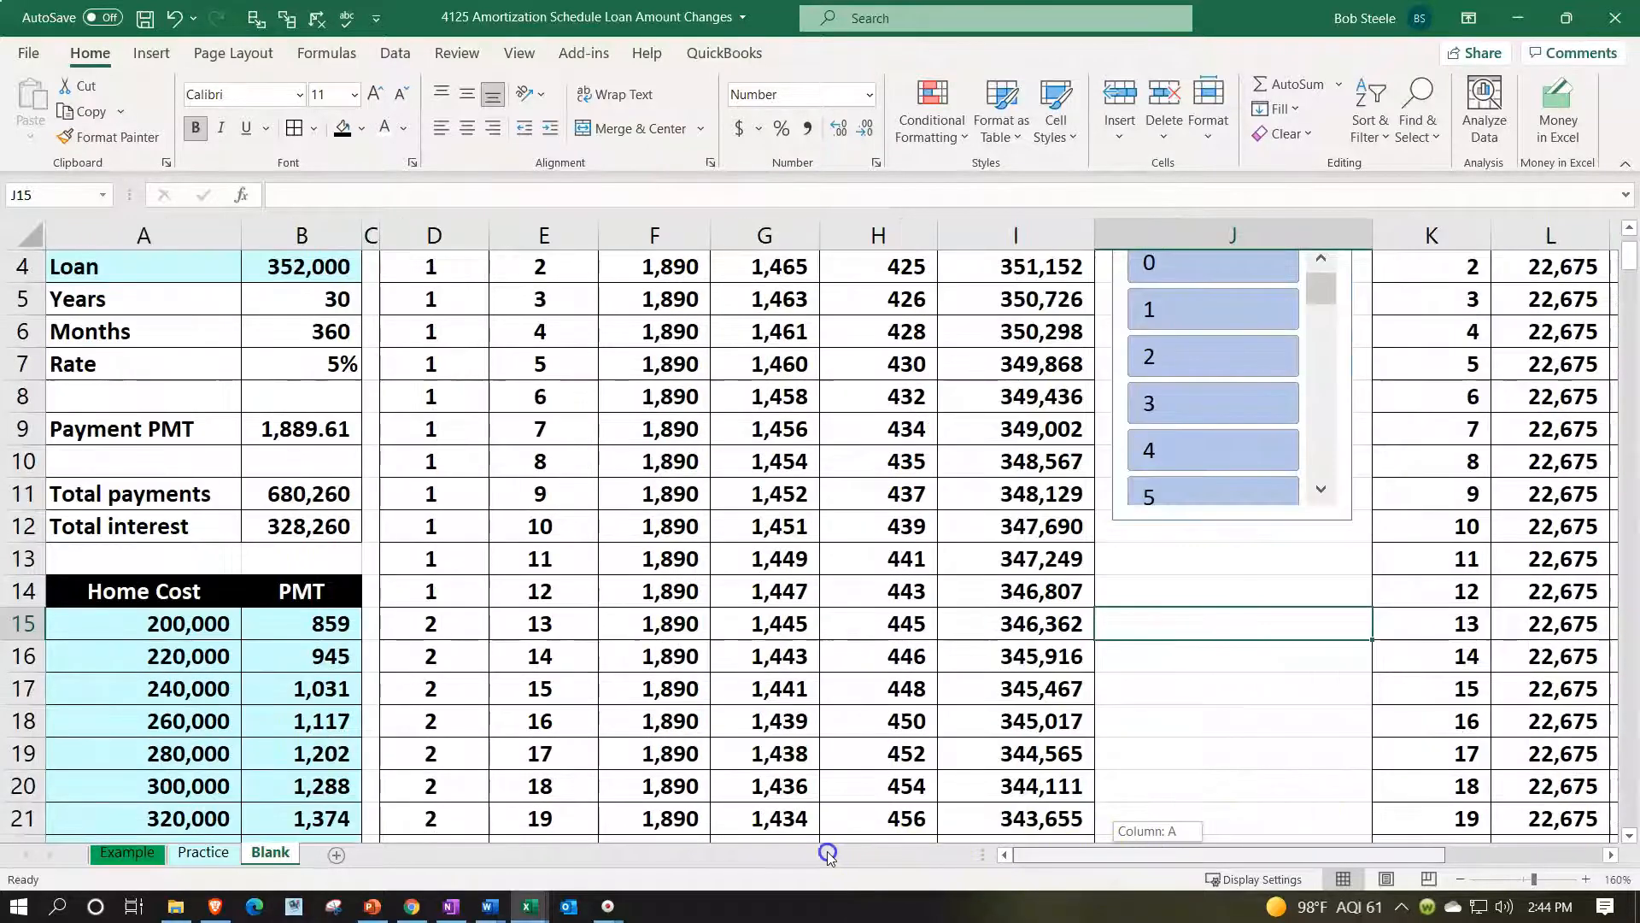
pyautogui.click(202, 668)
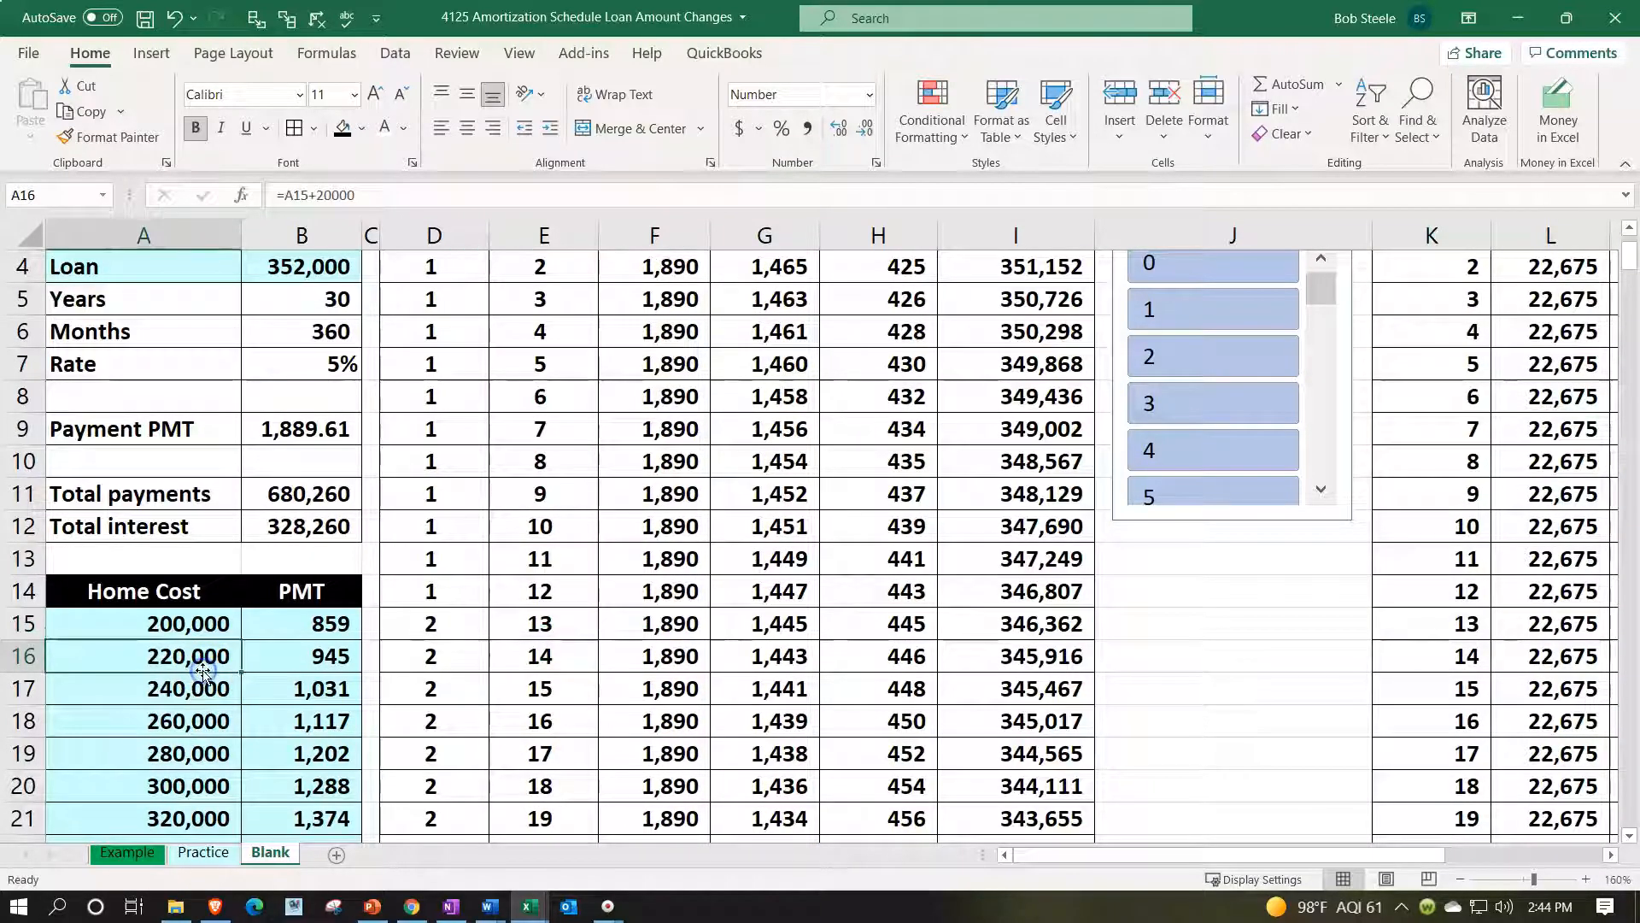
pyautogui.click(306, 698)
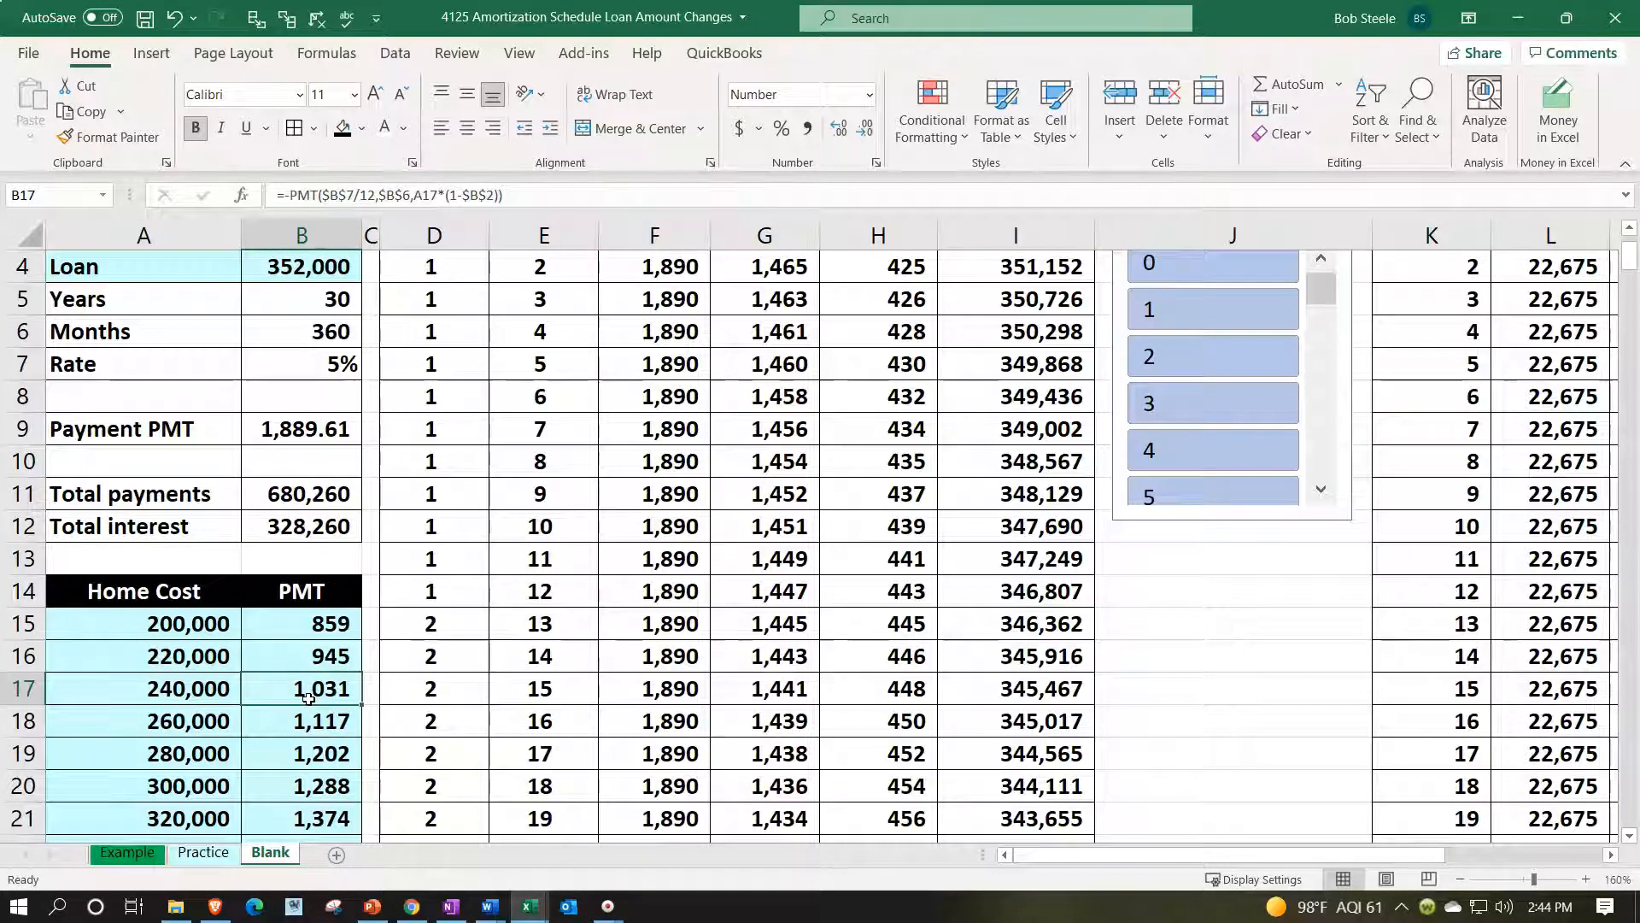
pyautogui.scroll(1, 308, 697)
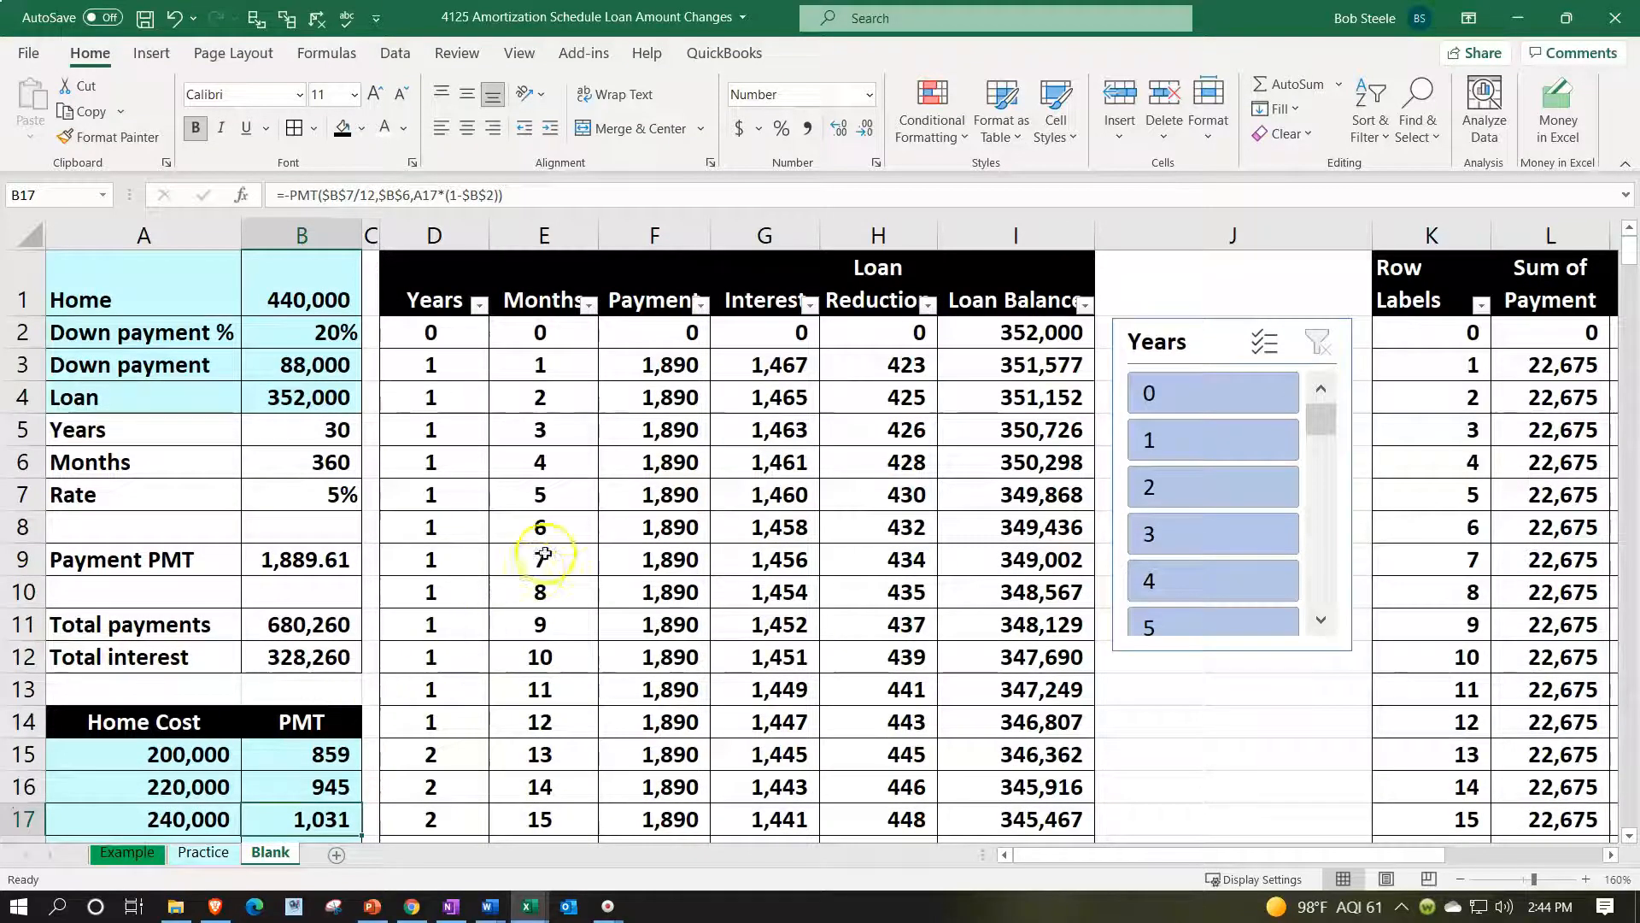
pyautogui.click(564, 526)
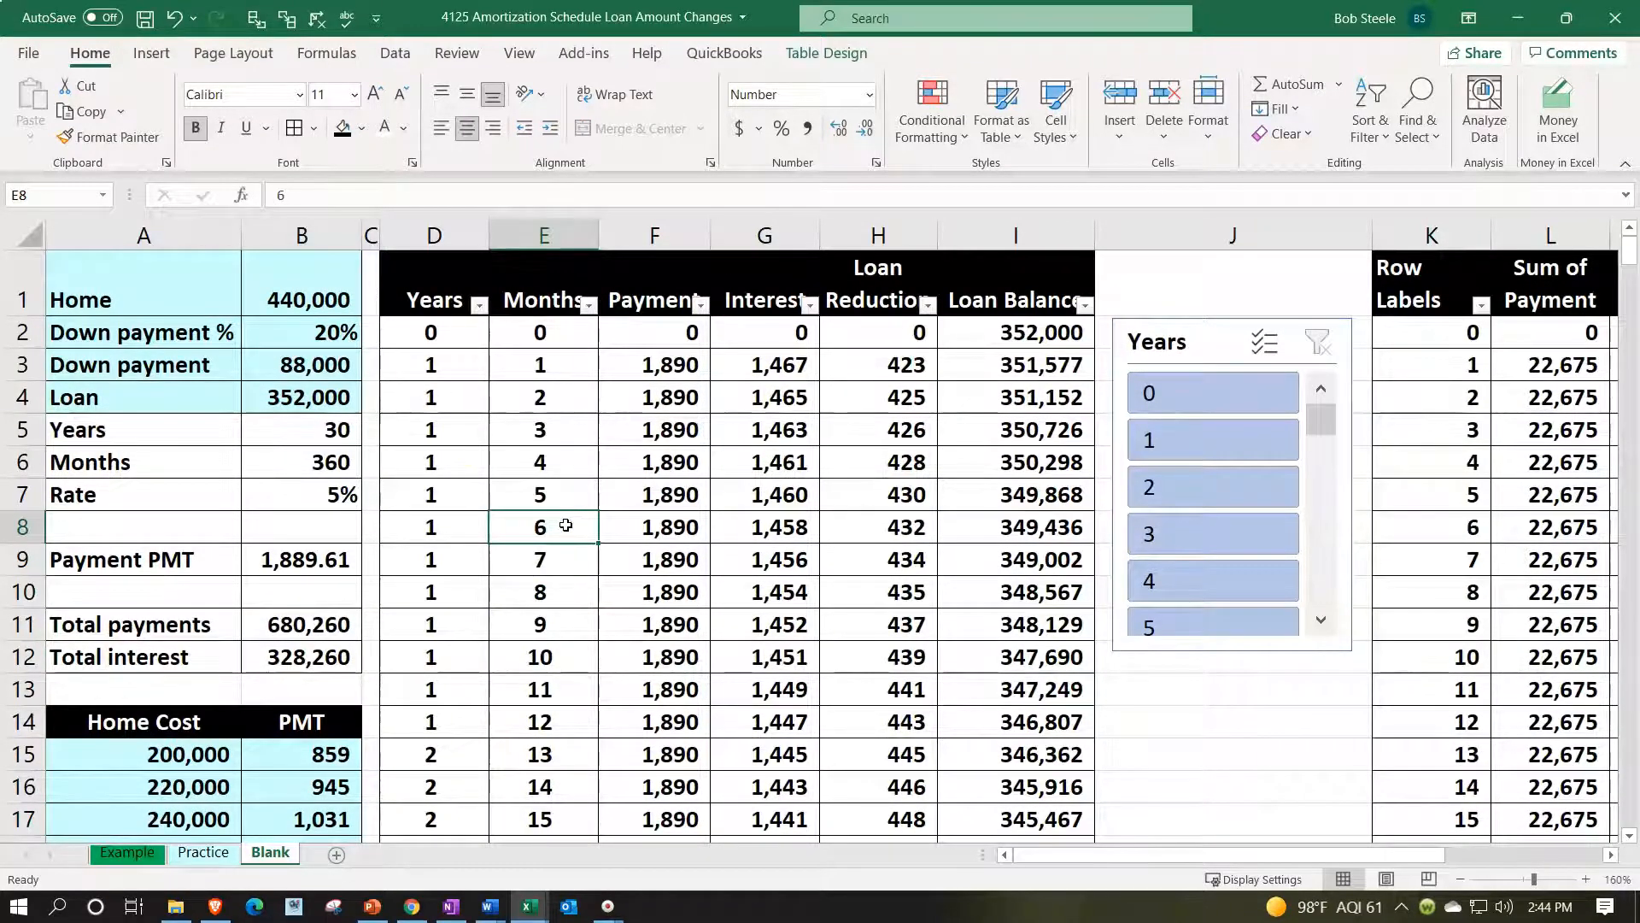
pyautogui.click(348, 293)
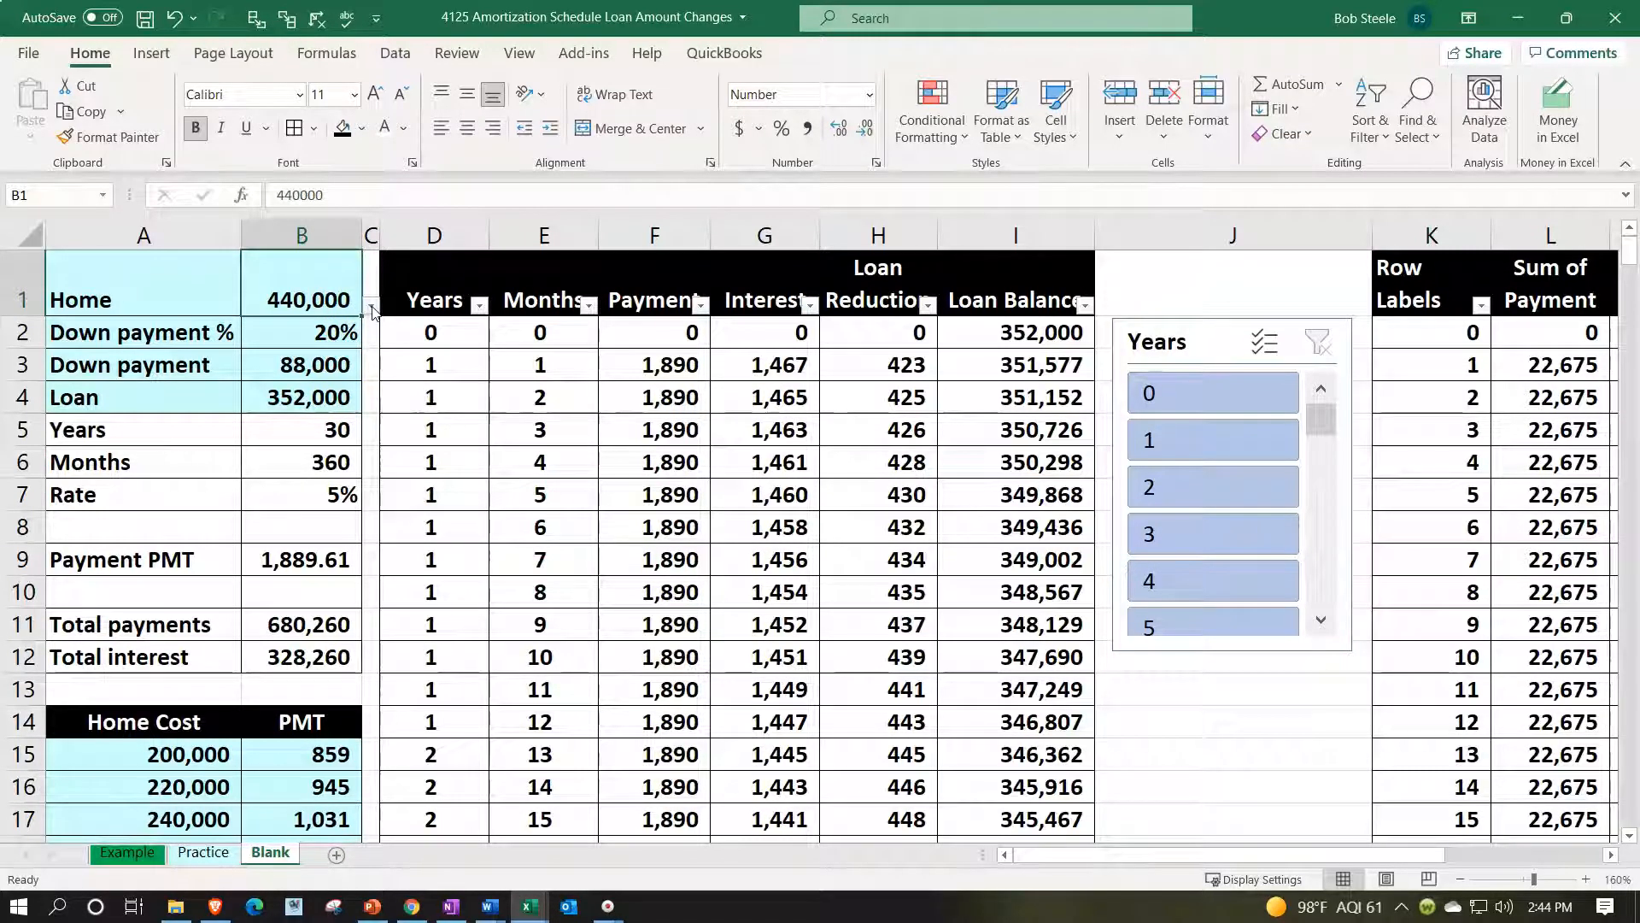
# Review the yearly PivotTable rows, the Rate input and the Home price input
pyautogui.click(1465, 397)
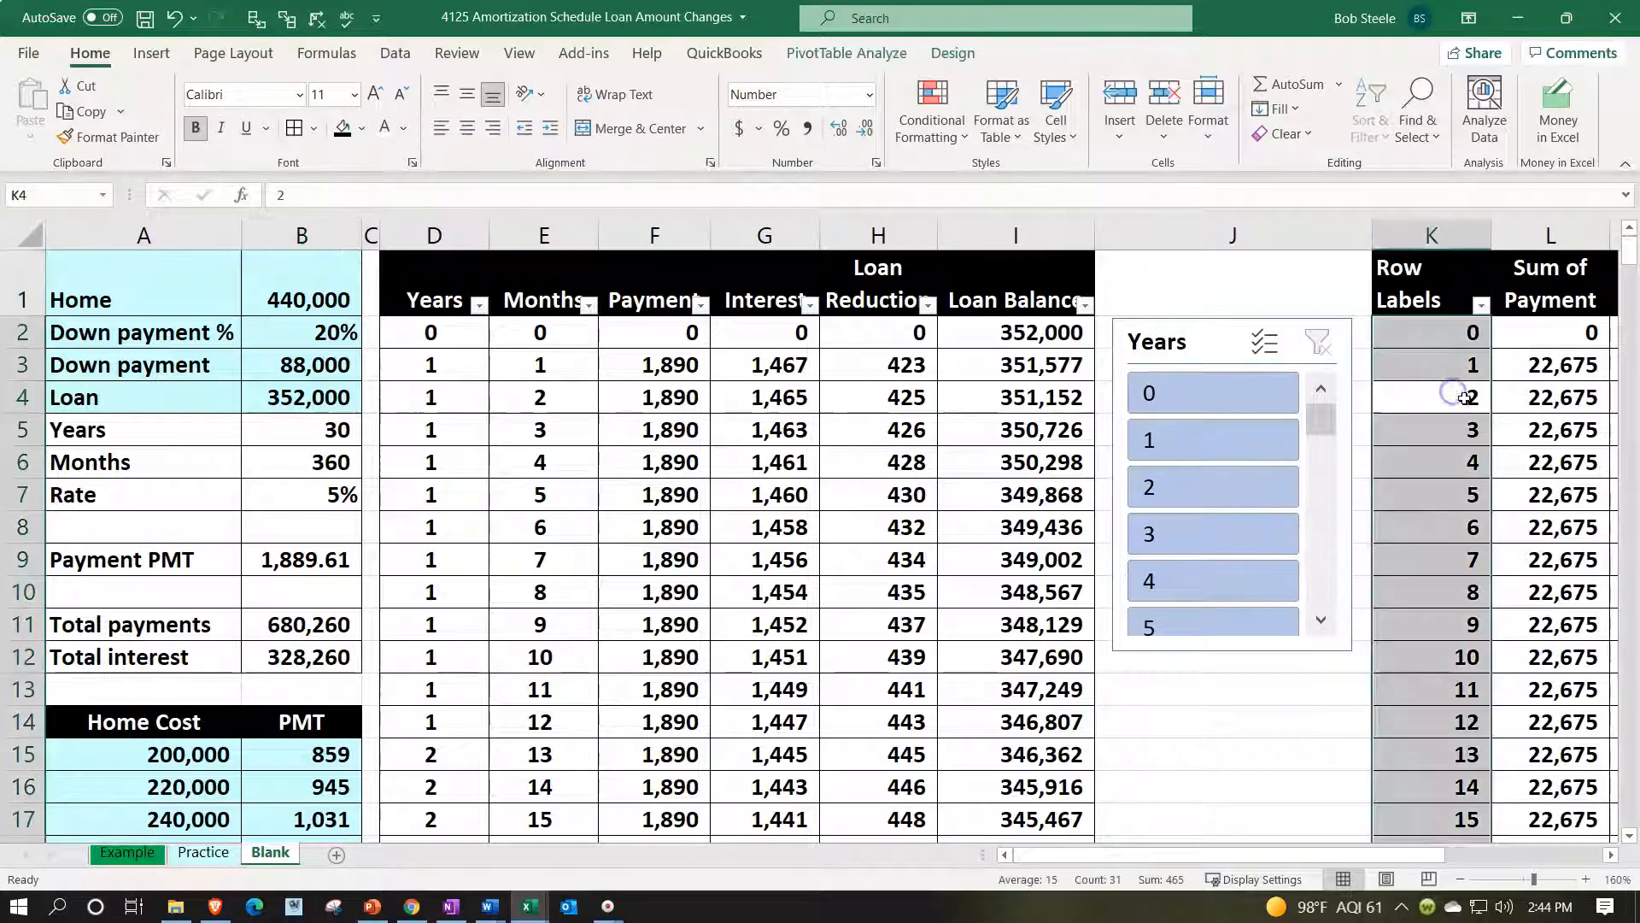
pyautogui.click(1332, 752)
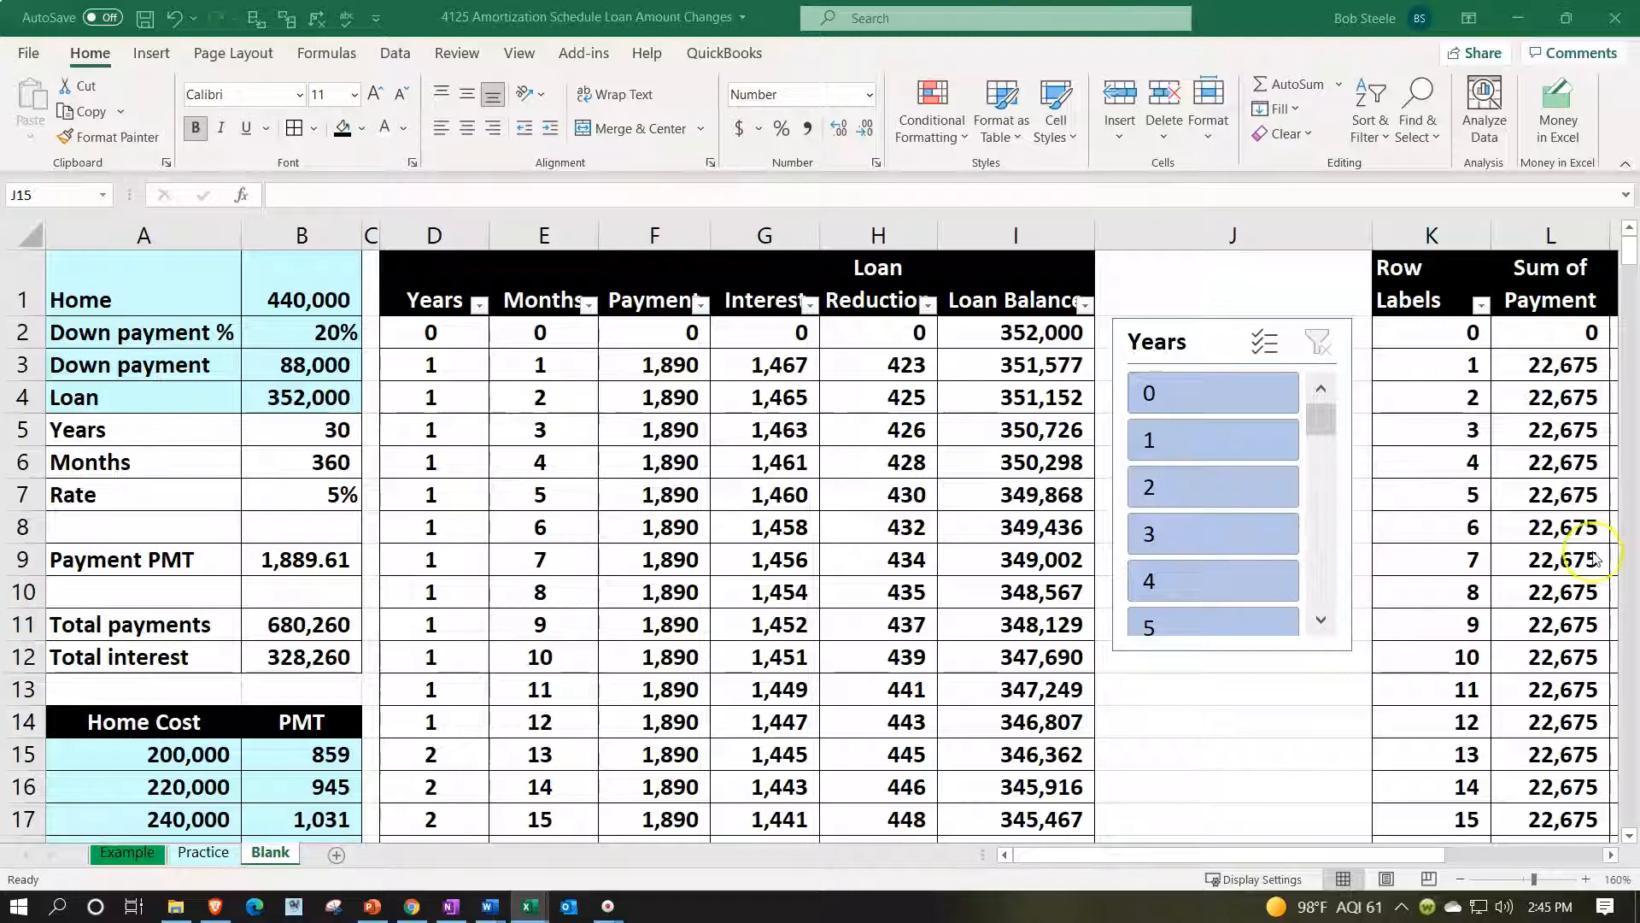
pyautogui.click(329, 489)
pyautogui.click(322, 493)
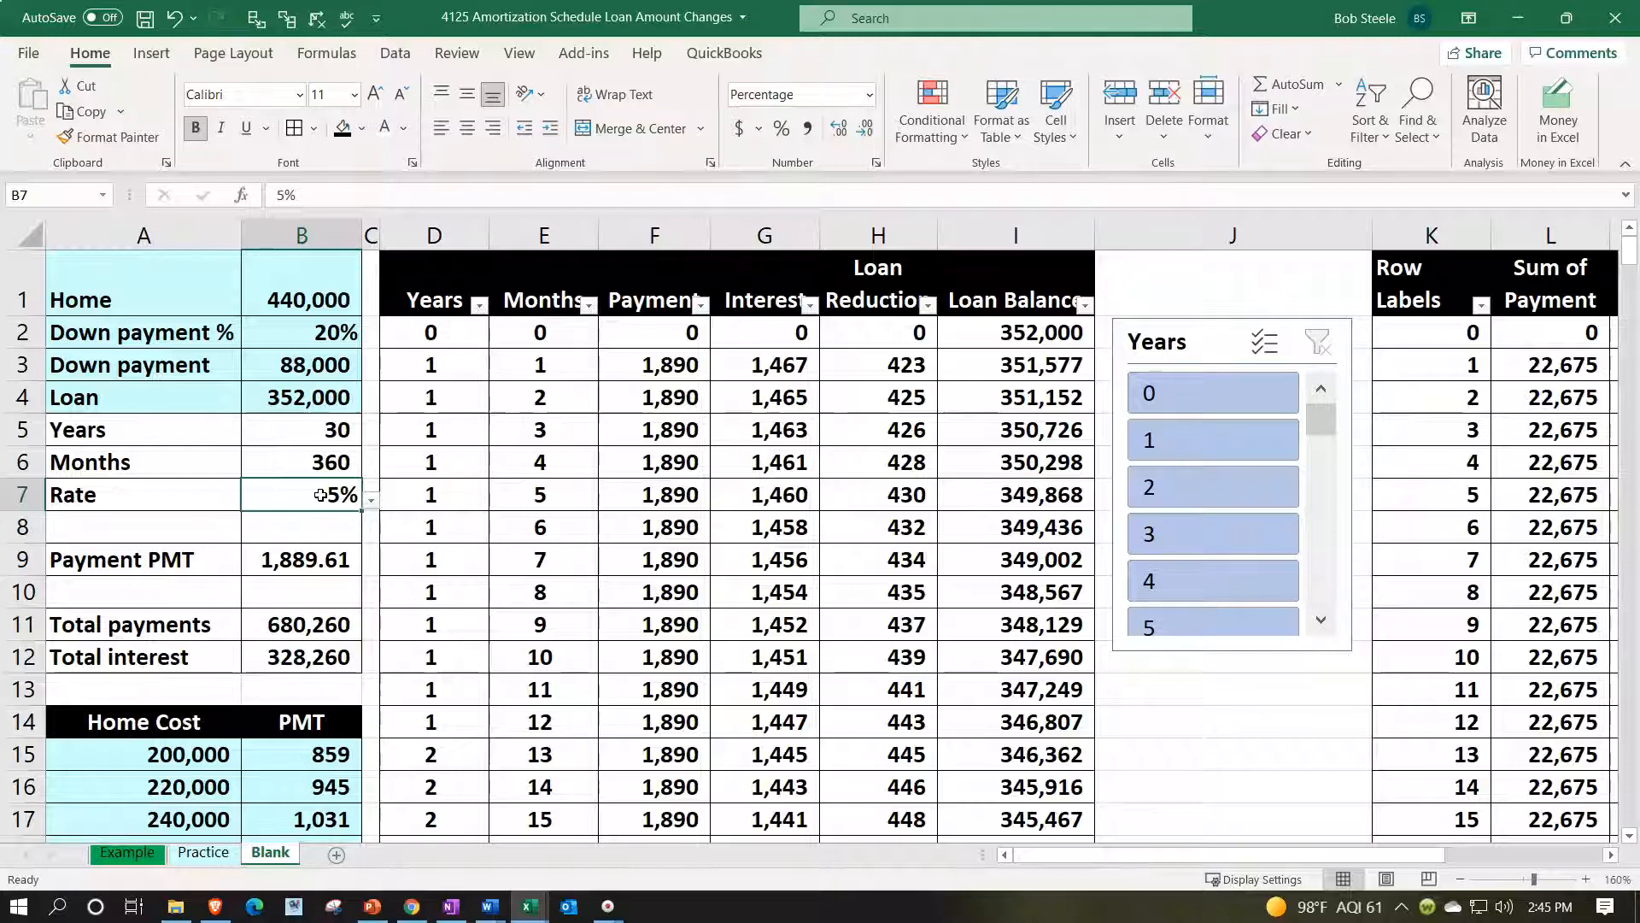
pyautogui.click(337, 291)
pyautogui.click(369, 313)
pyautogui.click(1228, 688)
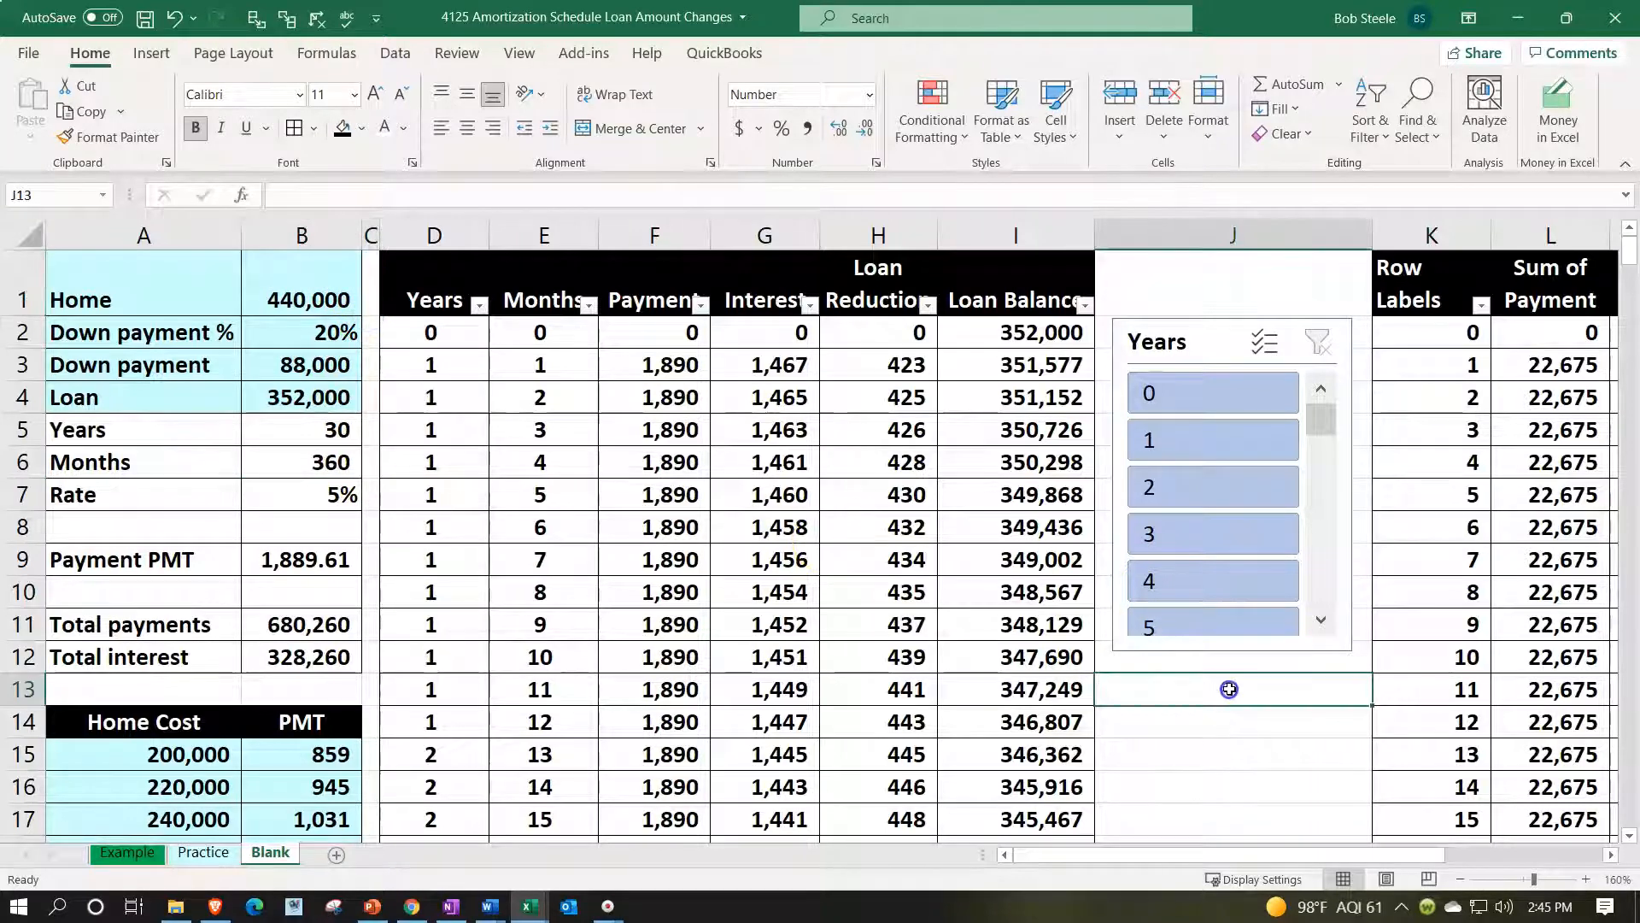
# Narrow column P to a thin spacer beside the PivotTable and enter the title "5% Interest Payments" in Q1
pyautogui.press('Right')
pyautogui.press('Right')
pyautogui.press('Right')
pyautogui.press('Right')
pyautogui.press('Right')
pyautogui.press('Right')
pyautogui.press('Right')
pyautogui.press('Right')
pyautogui.press('Right')
pyautogui.press('Right')
pyautogui.press('Right')
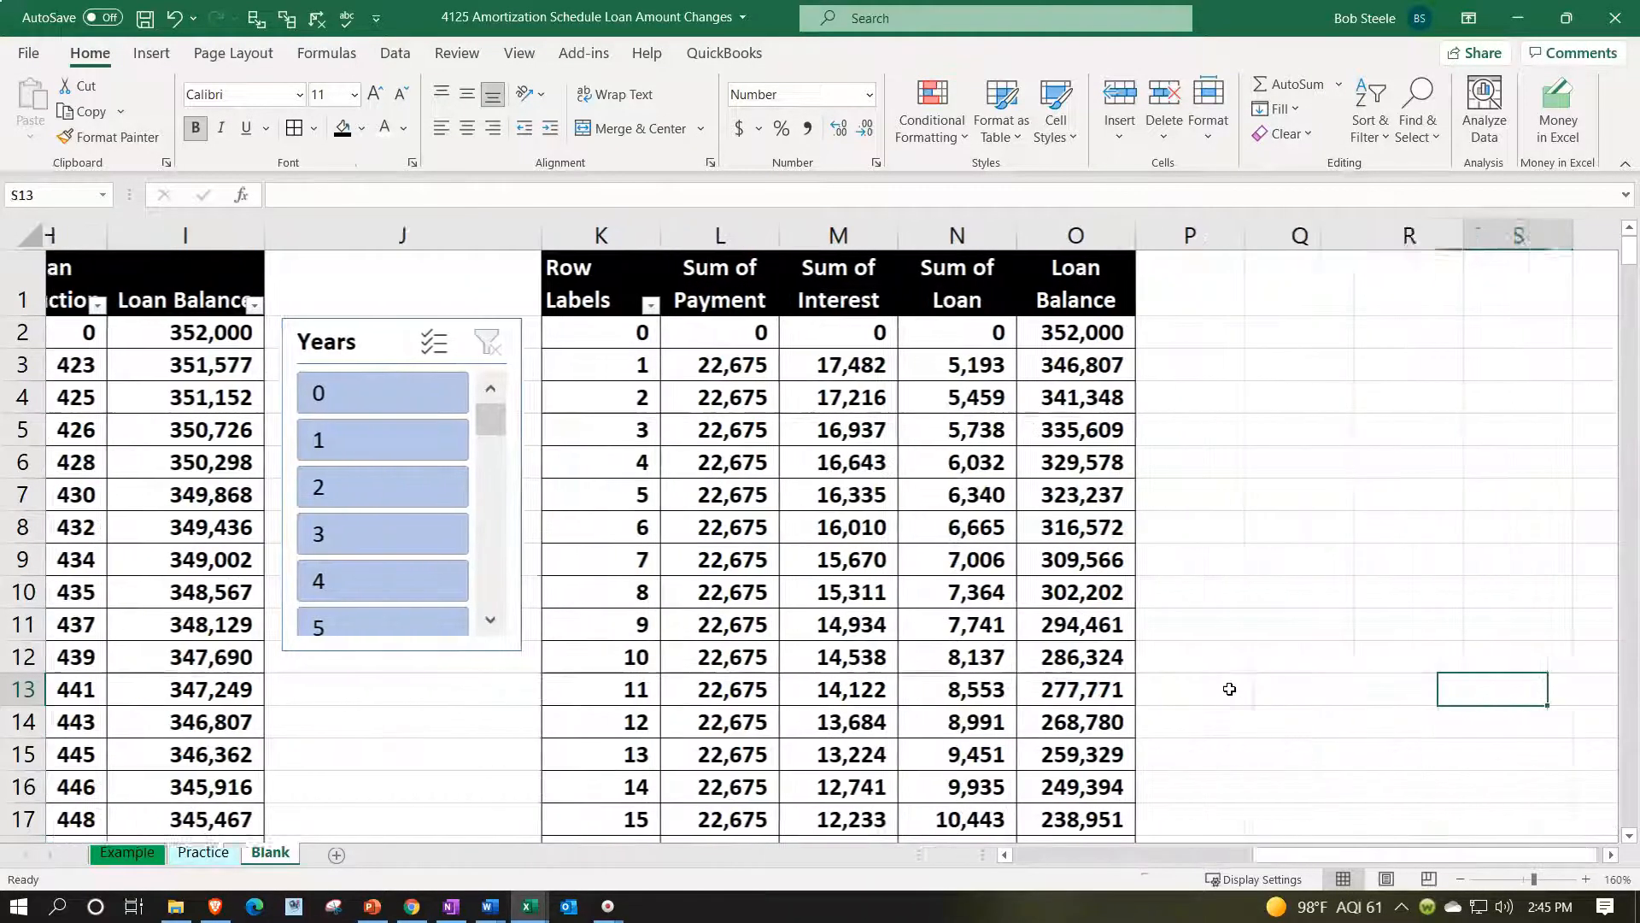
pyautogui.press('Right')
pyautogui.press('Right')
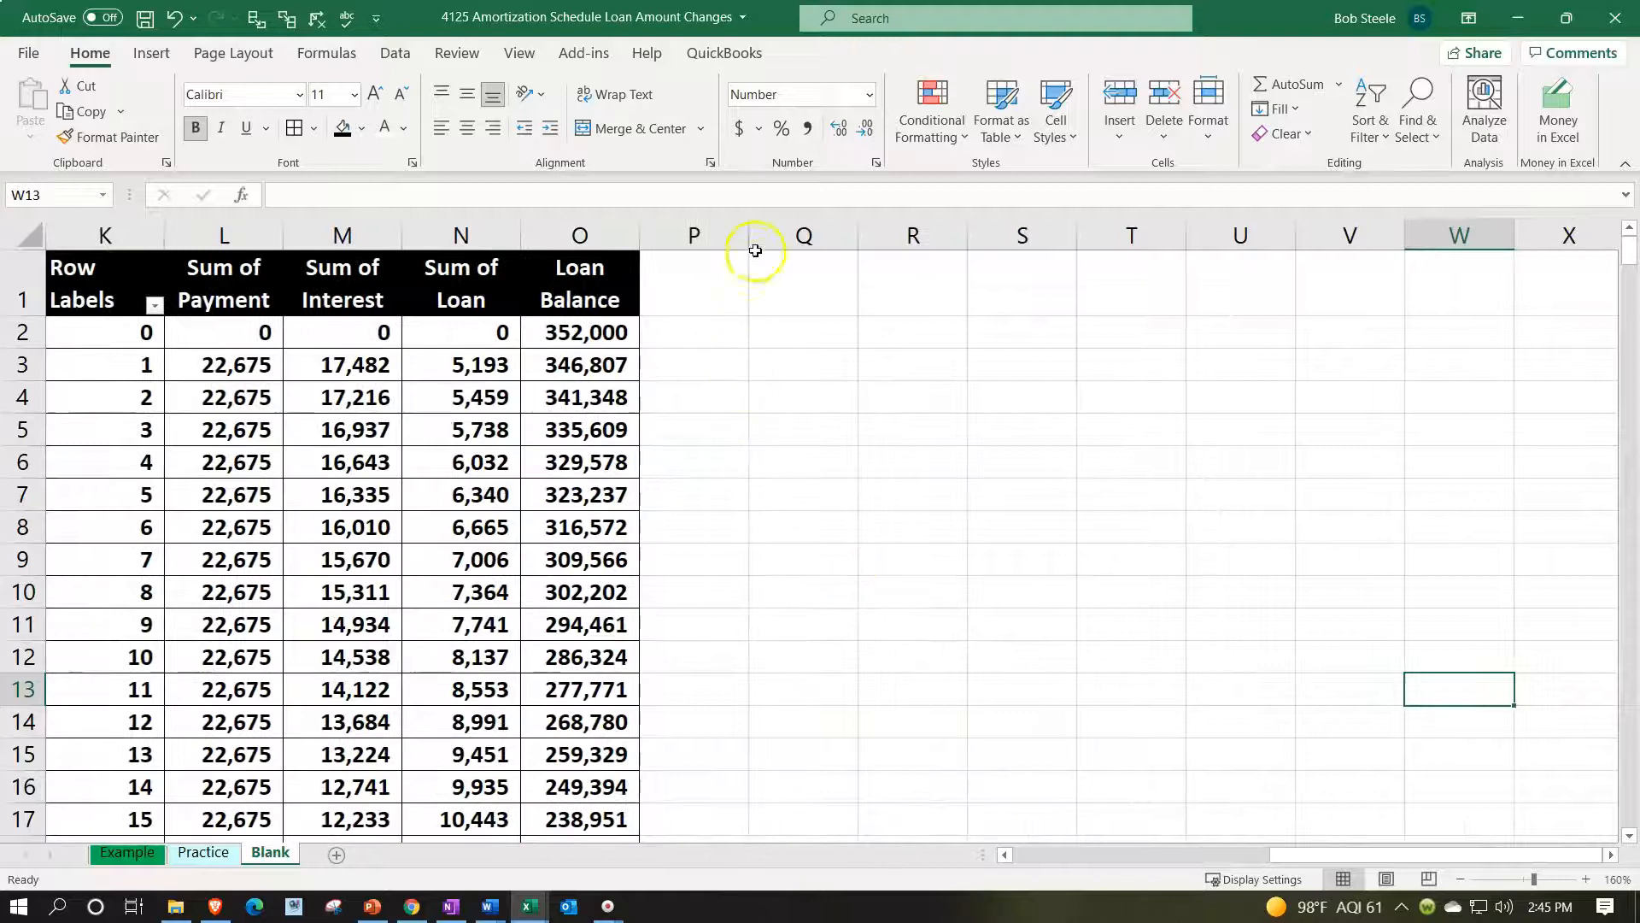
pyautogui.moveTo(750, 233); pyautogui.dragTo(656, 232)
pyautogui.click(720, 291)
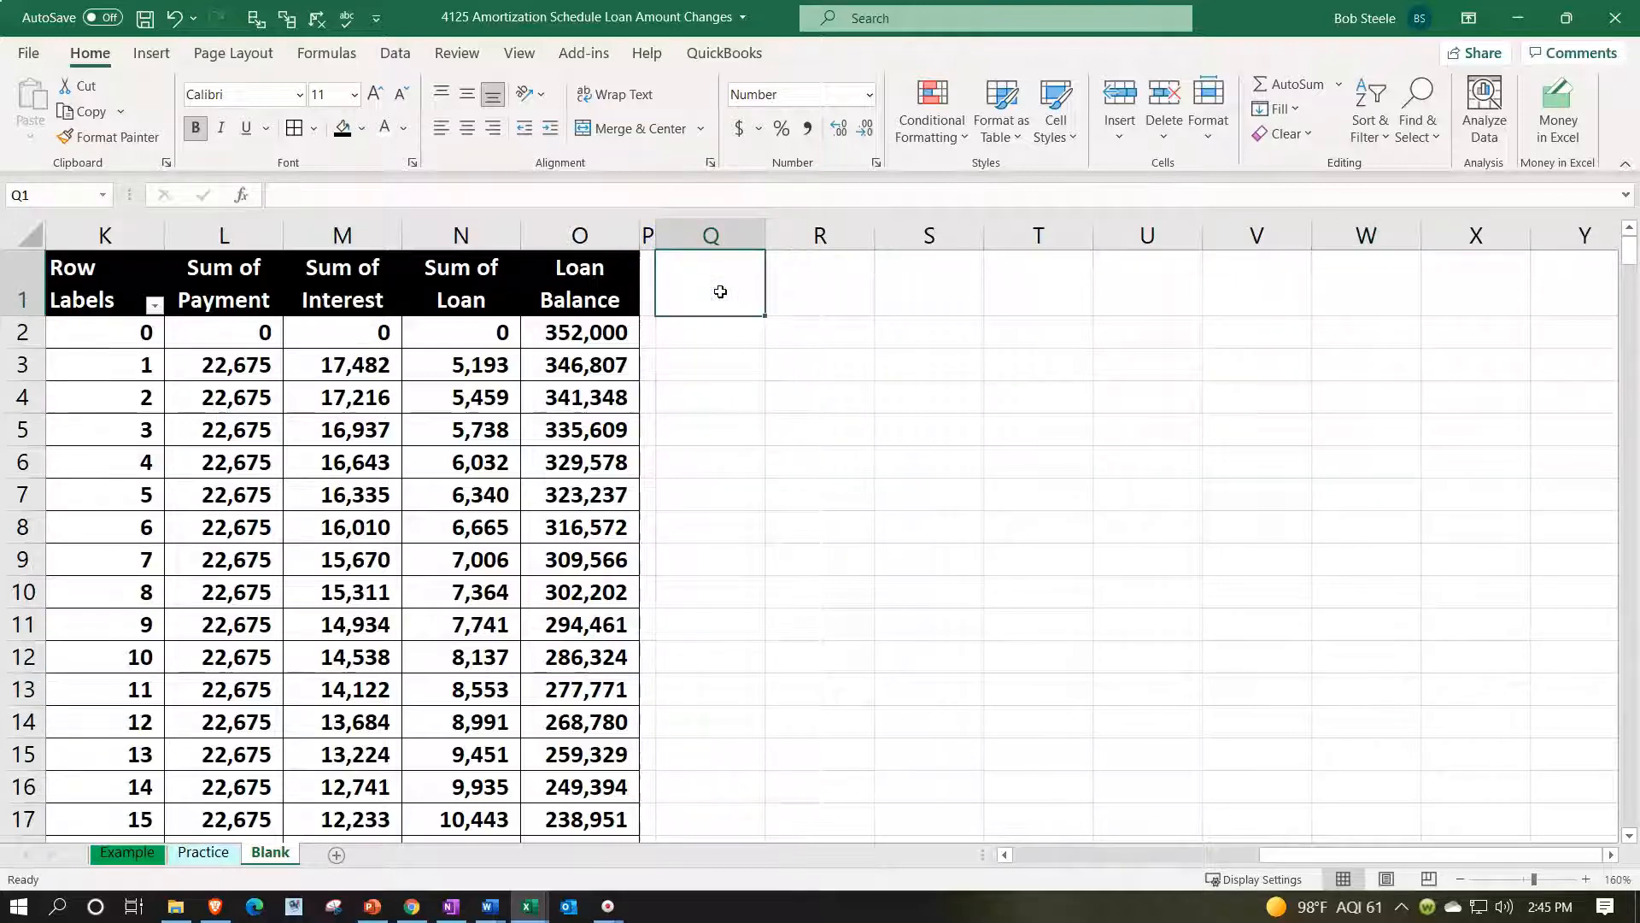
pyautogui.write('5%')
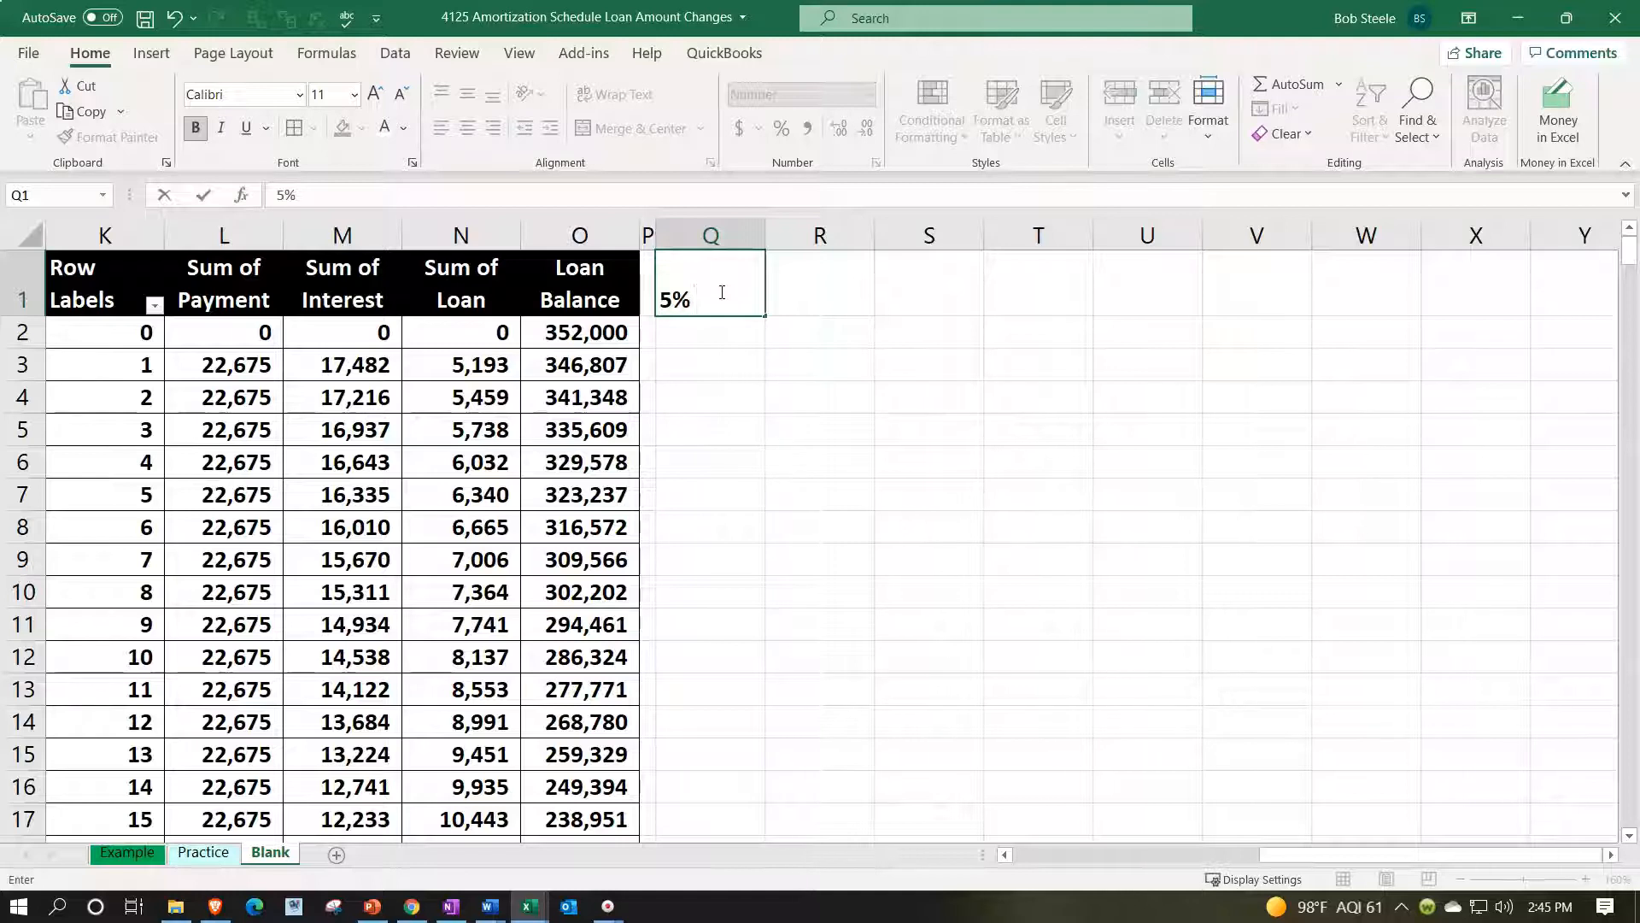
pyautogui.write(' Interest Payments')
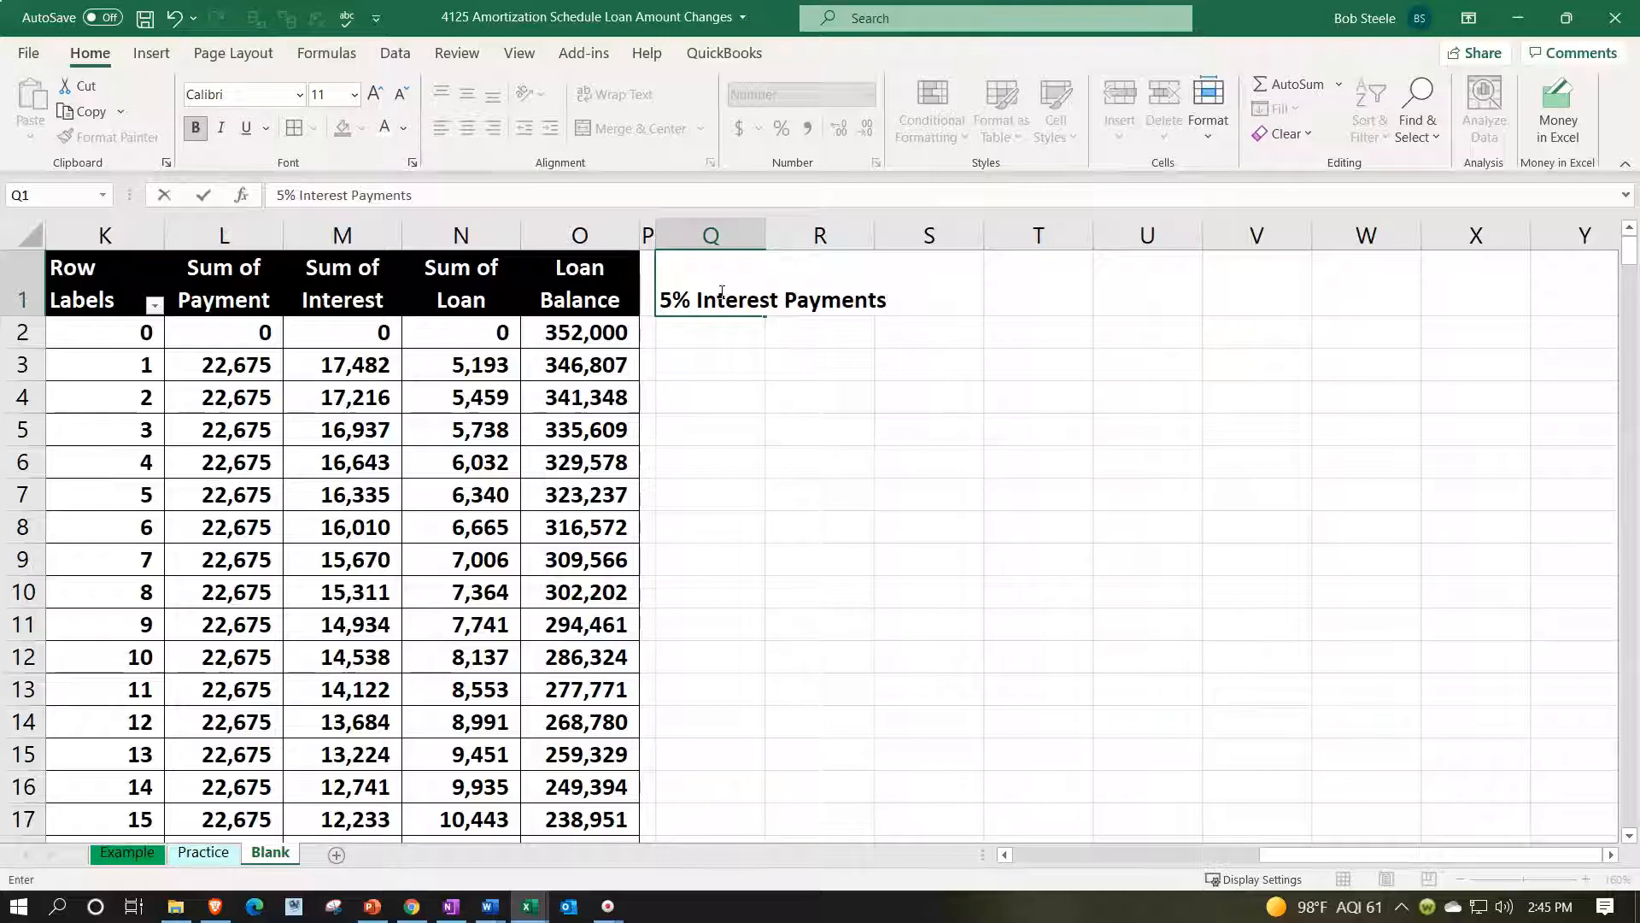
pyautogui.press('Return')
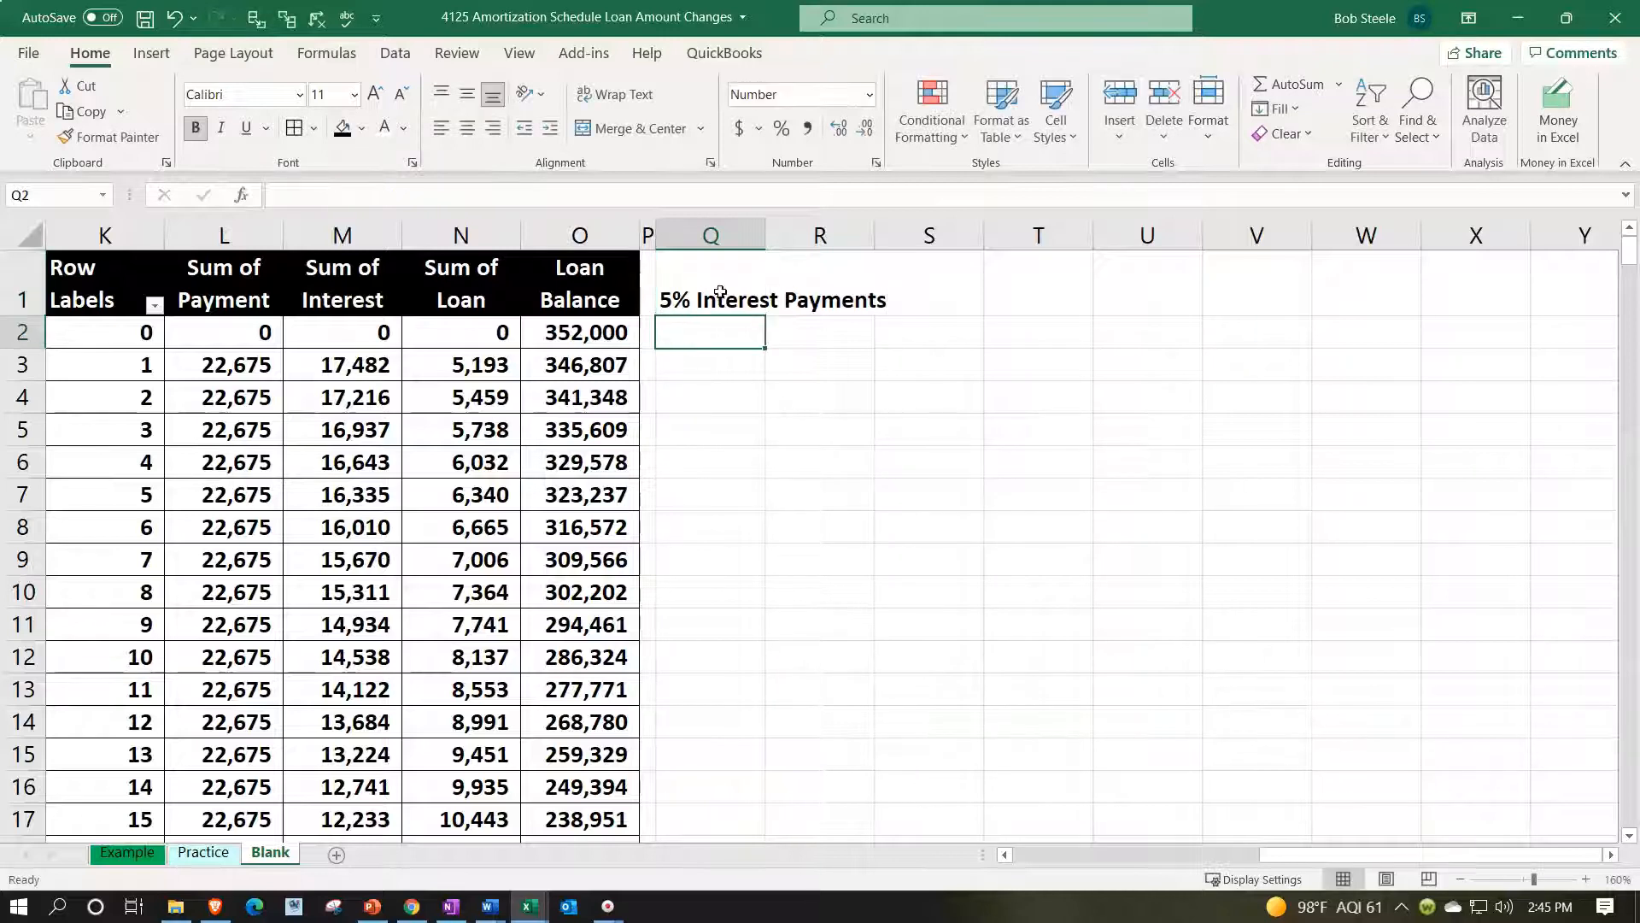
# Enter the headers Years, 360,000, 400,000 and 440,000 in cells Q2 to T2
pyautogui.write('Ye')
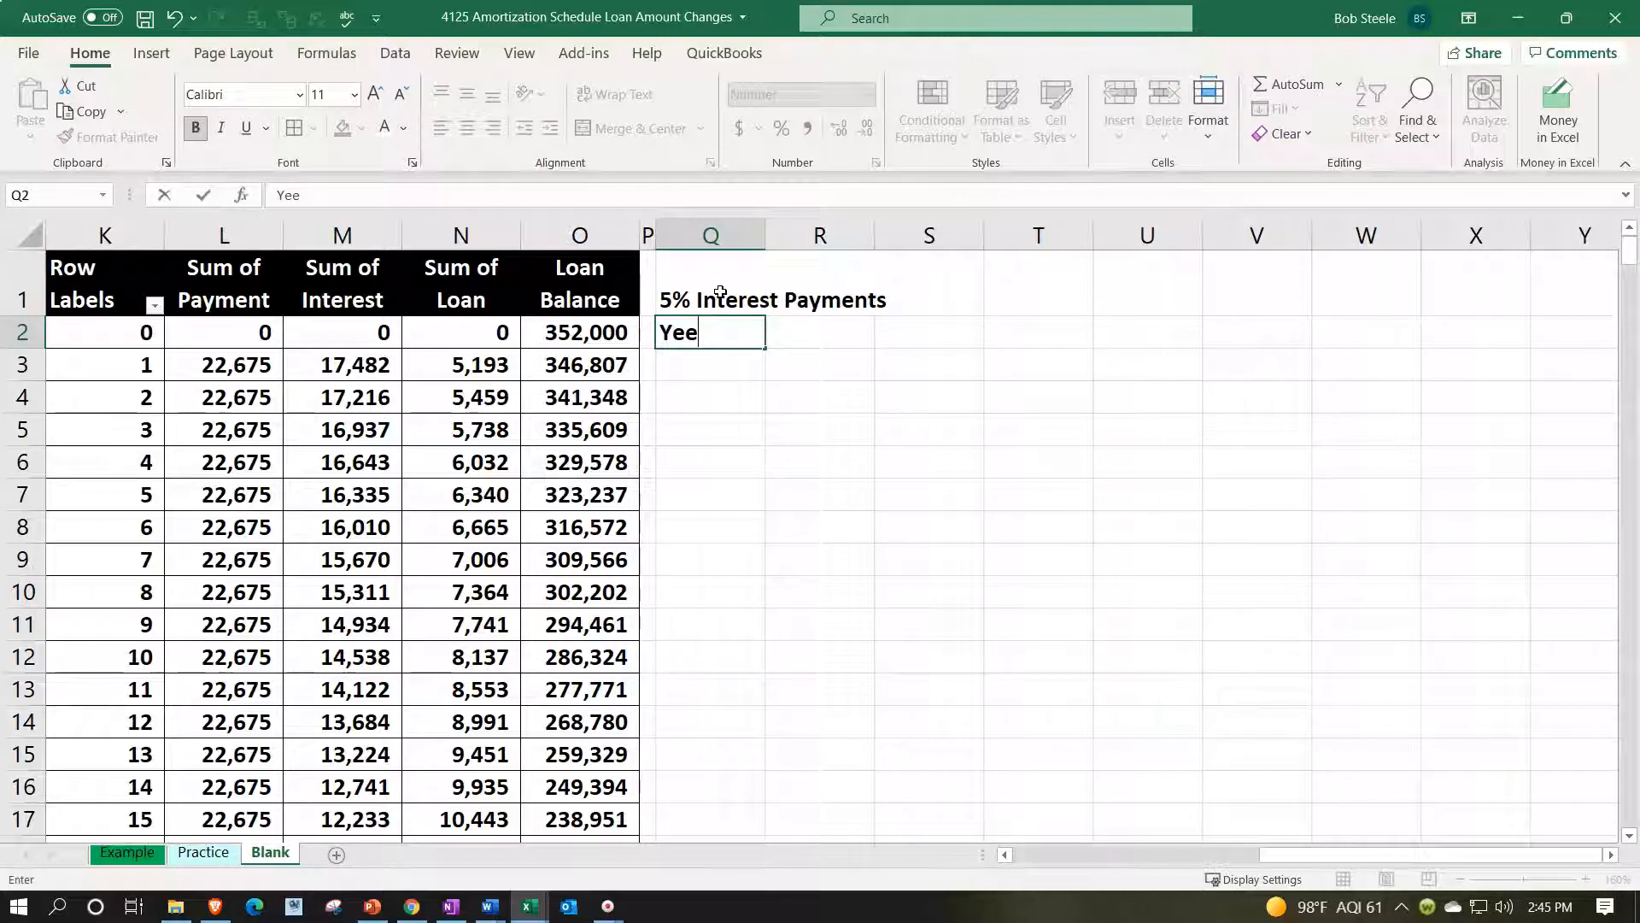
pyautogui.write('ars')
pyautogui.press('Tab')
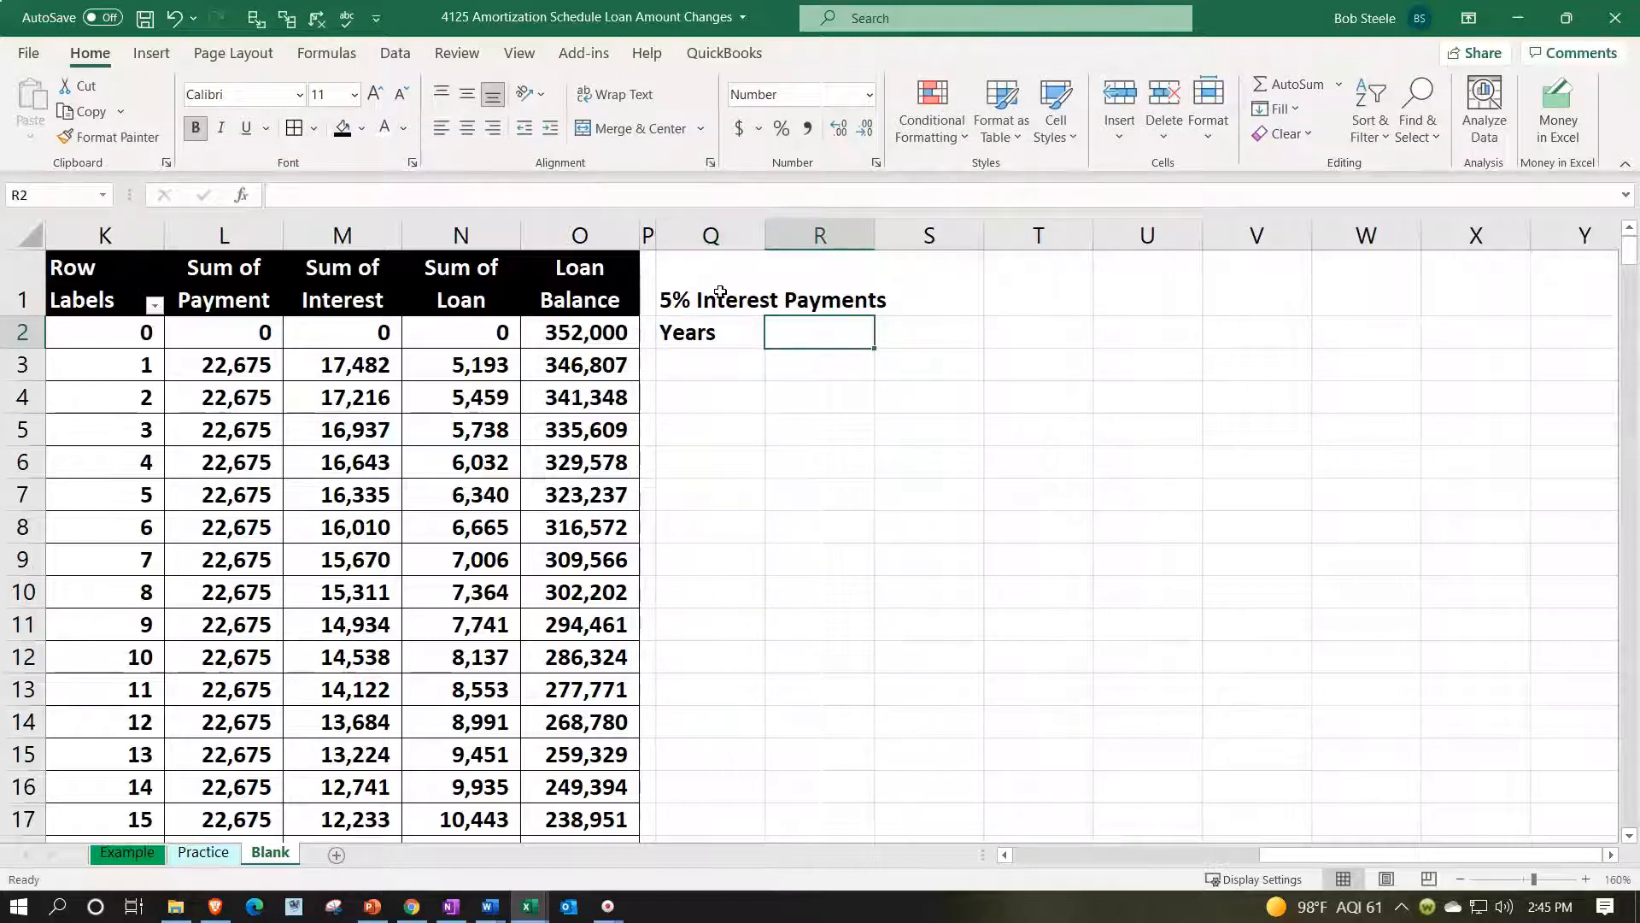
pyautogui.write('36')
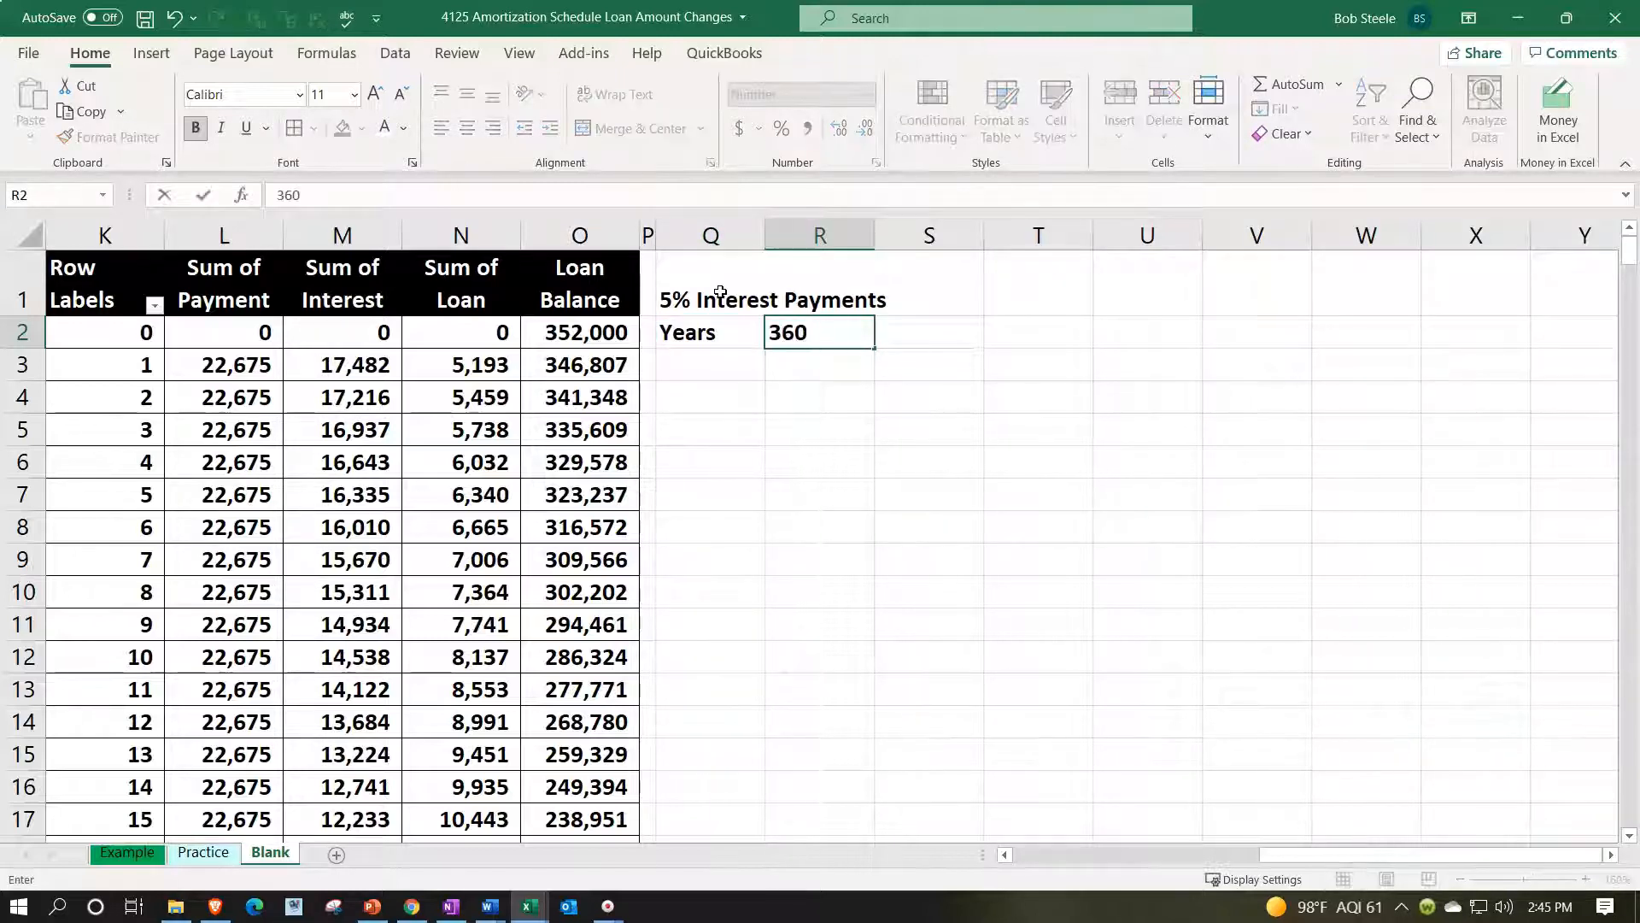
pyautogui.press('Tab')
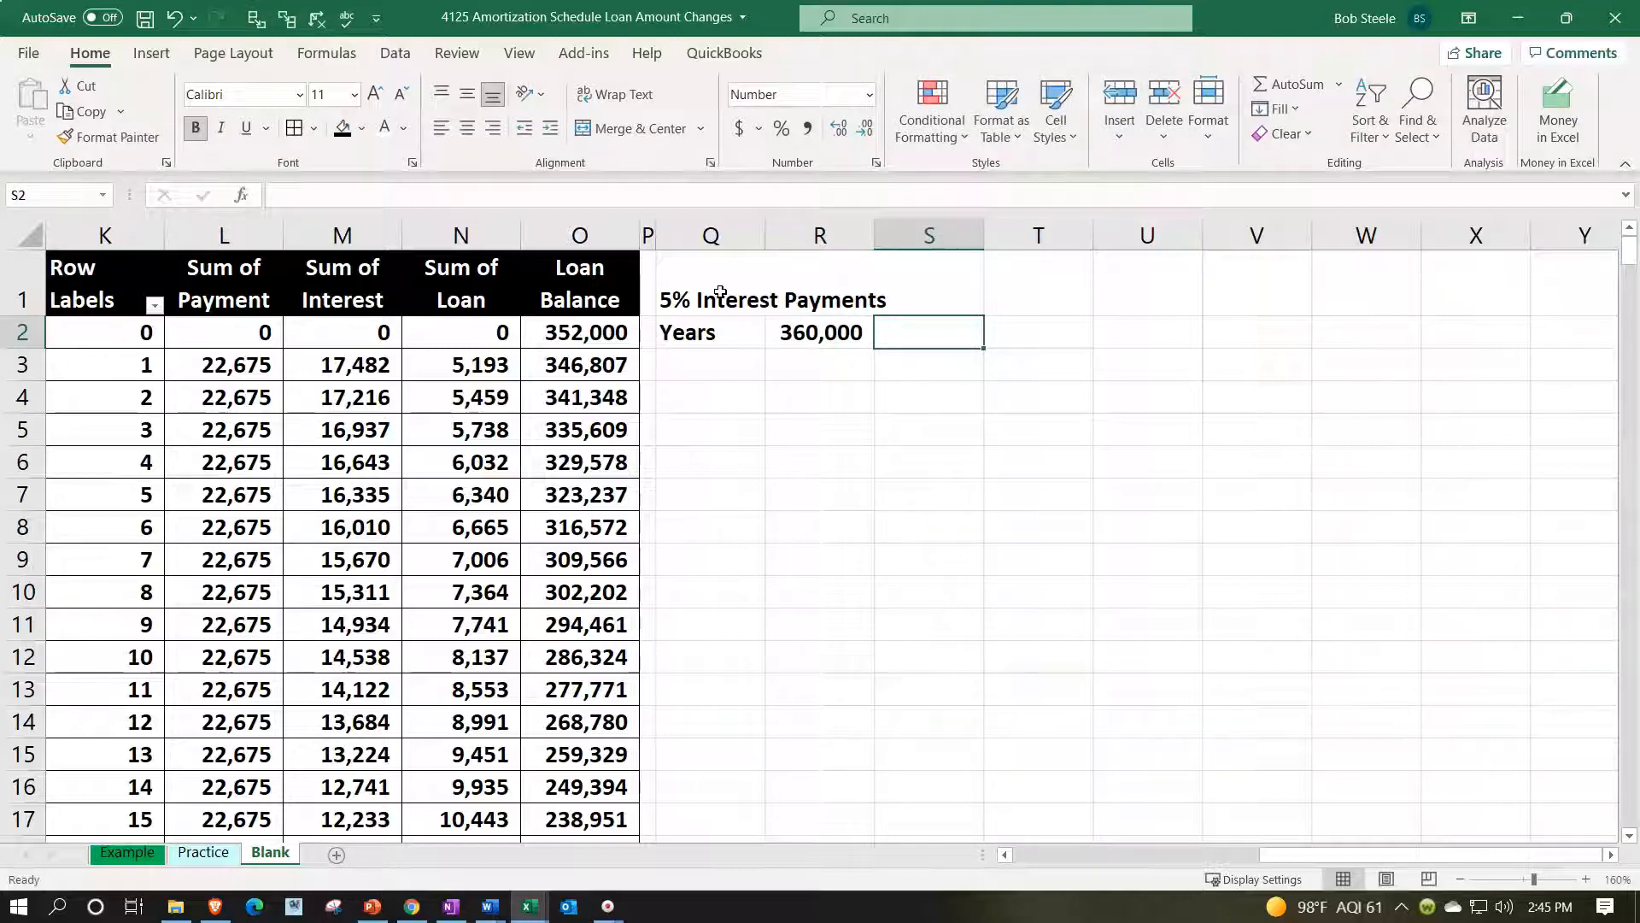
pyautogui.write('400,000')
pyautogui.press('Tab')
pyautogui.write('44')
pyautogui.write('0,000')
pyautogui.press('Return')
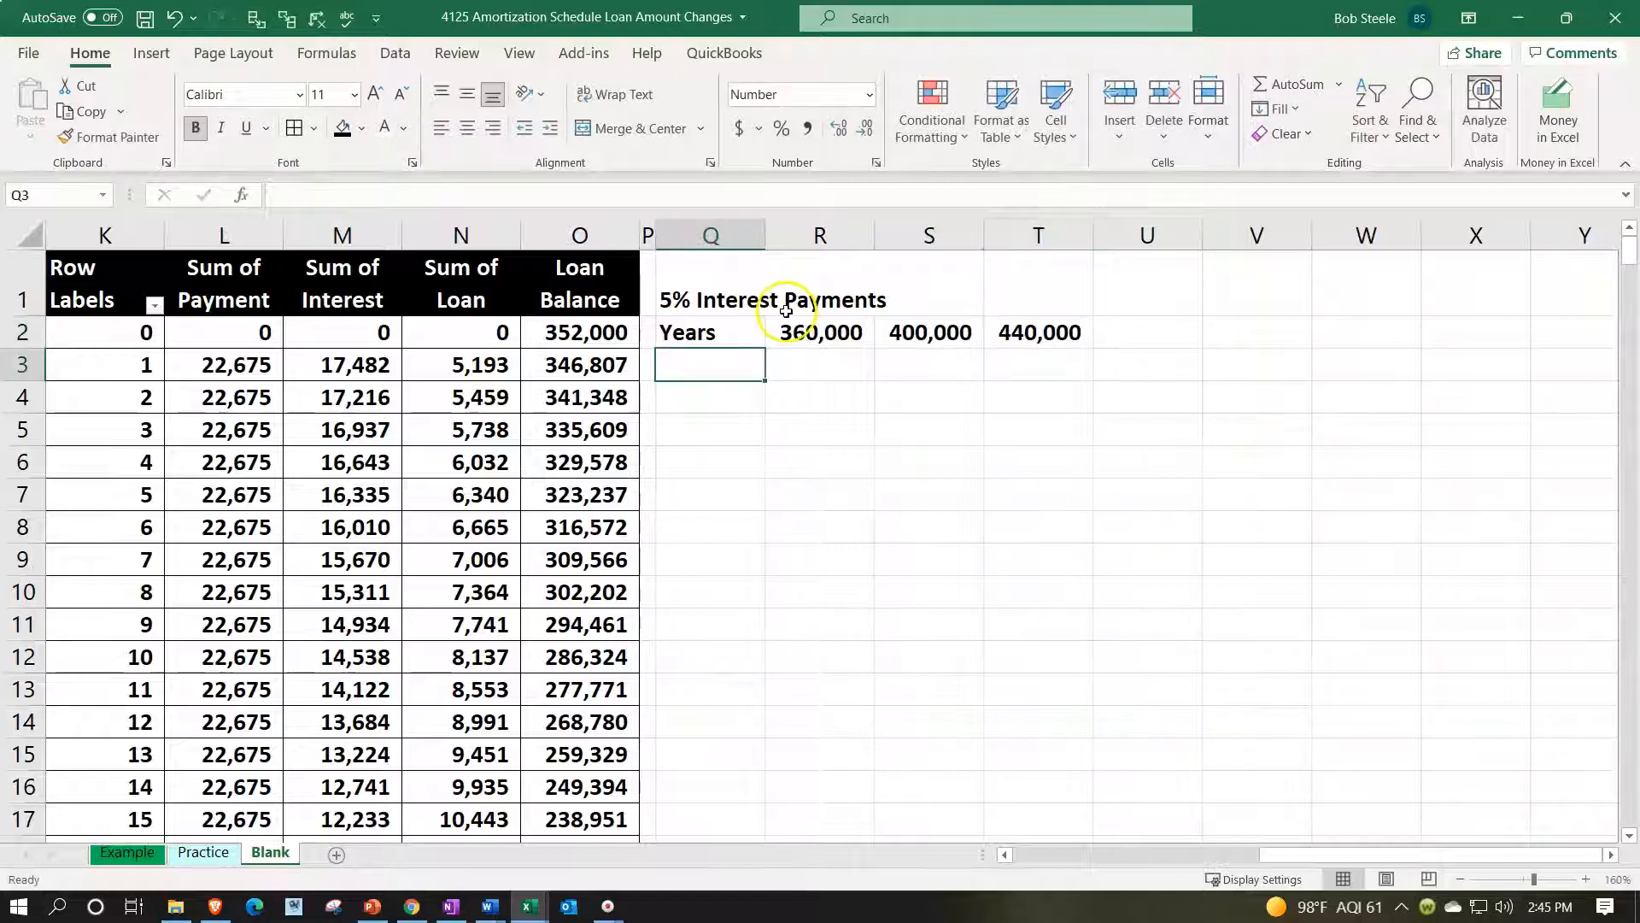
# Center the "5% Interest Payments" title across Q1 to T1 with Center Across Selection, without merging the cells
pyautogui.moveTo(752, 299); pyautogui.dragTo(991, 290)
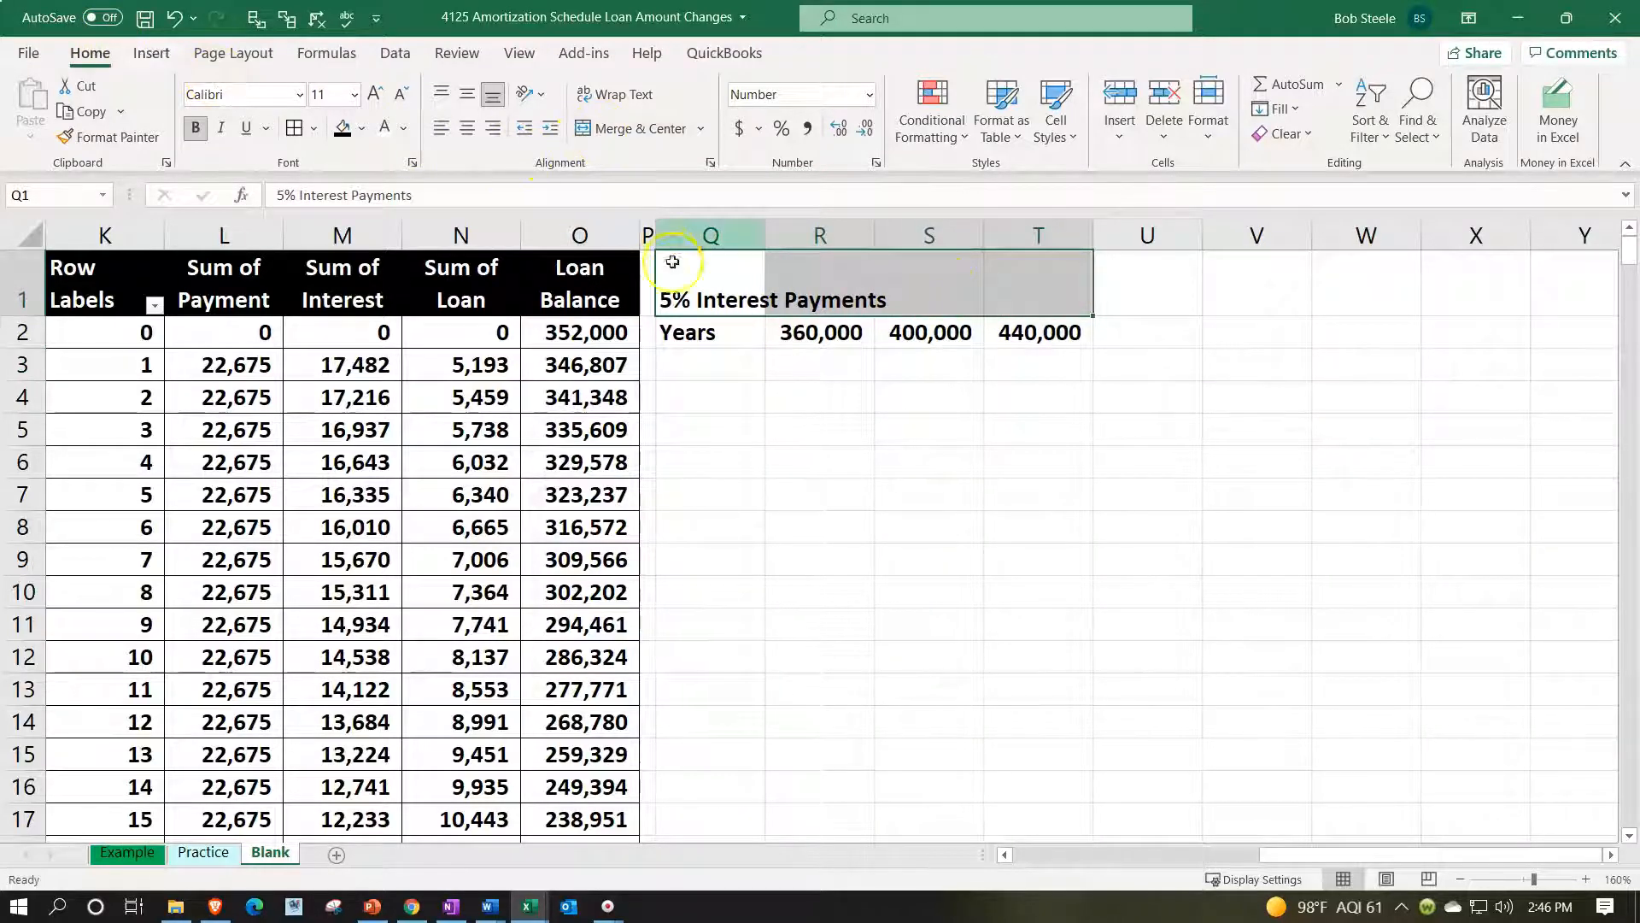
pyautogui.rightClick(696, 287)
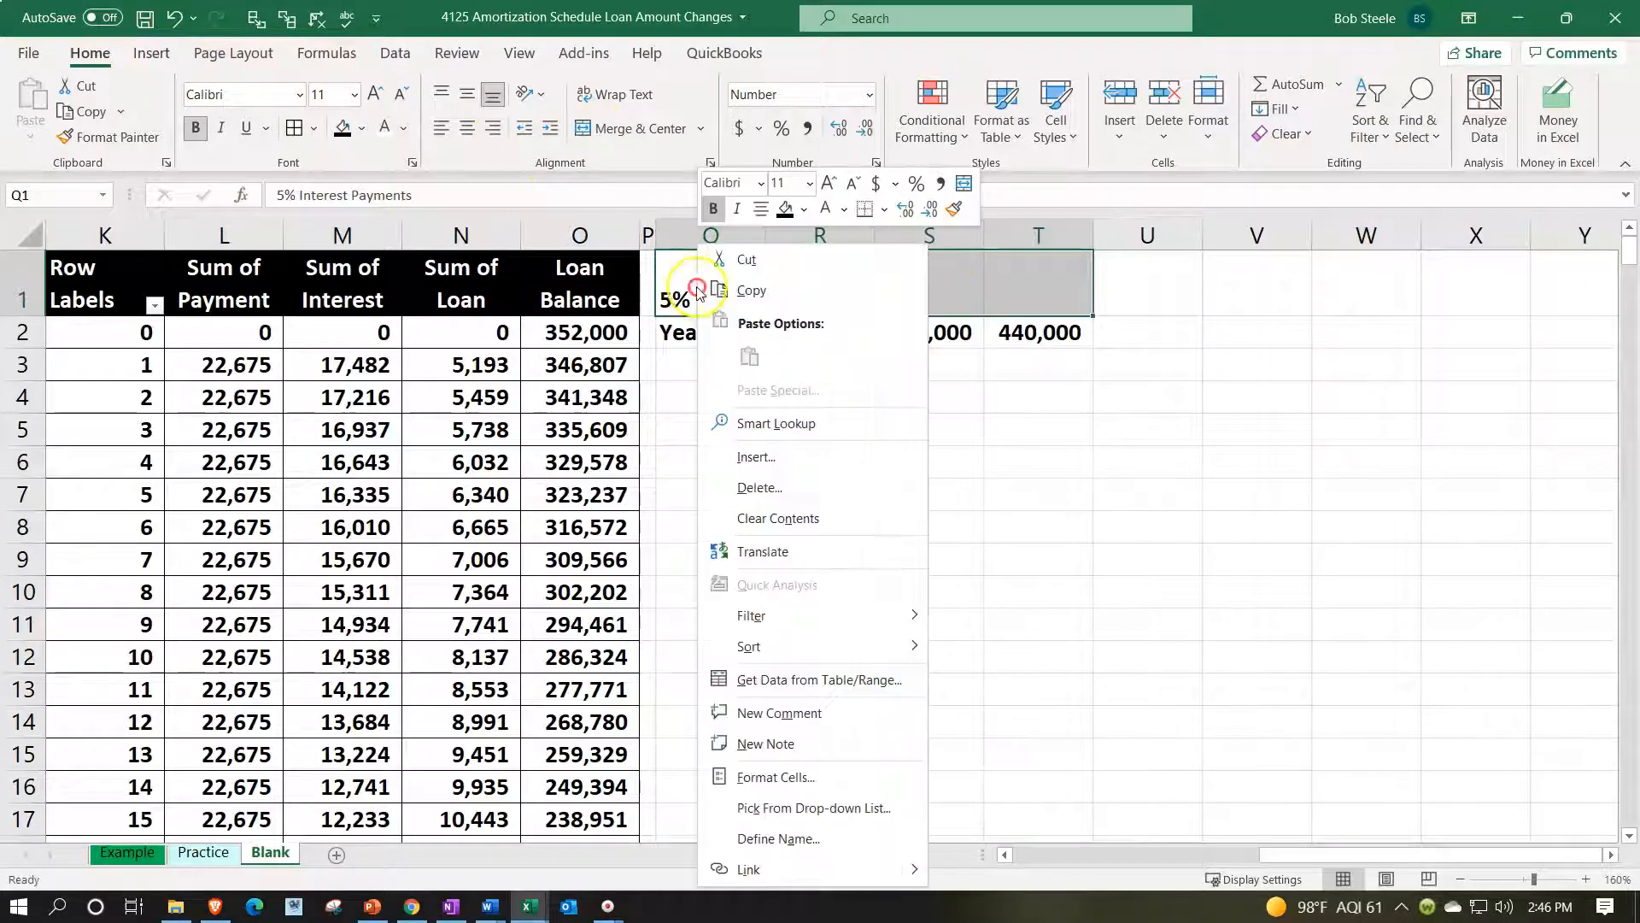
pyautogui.click(776, 778)
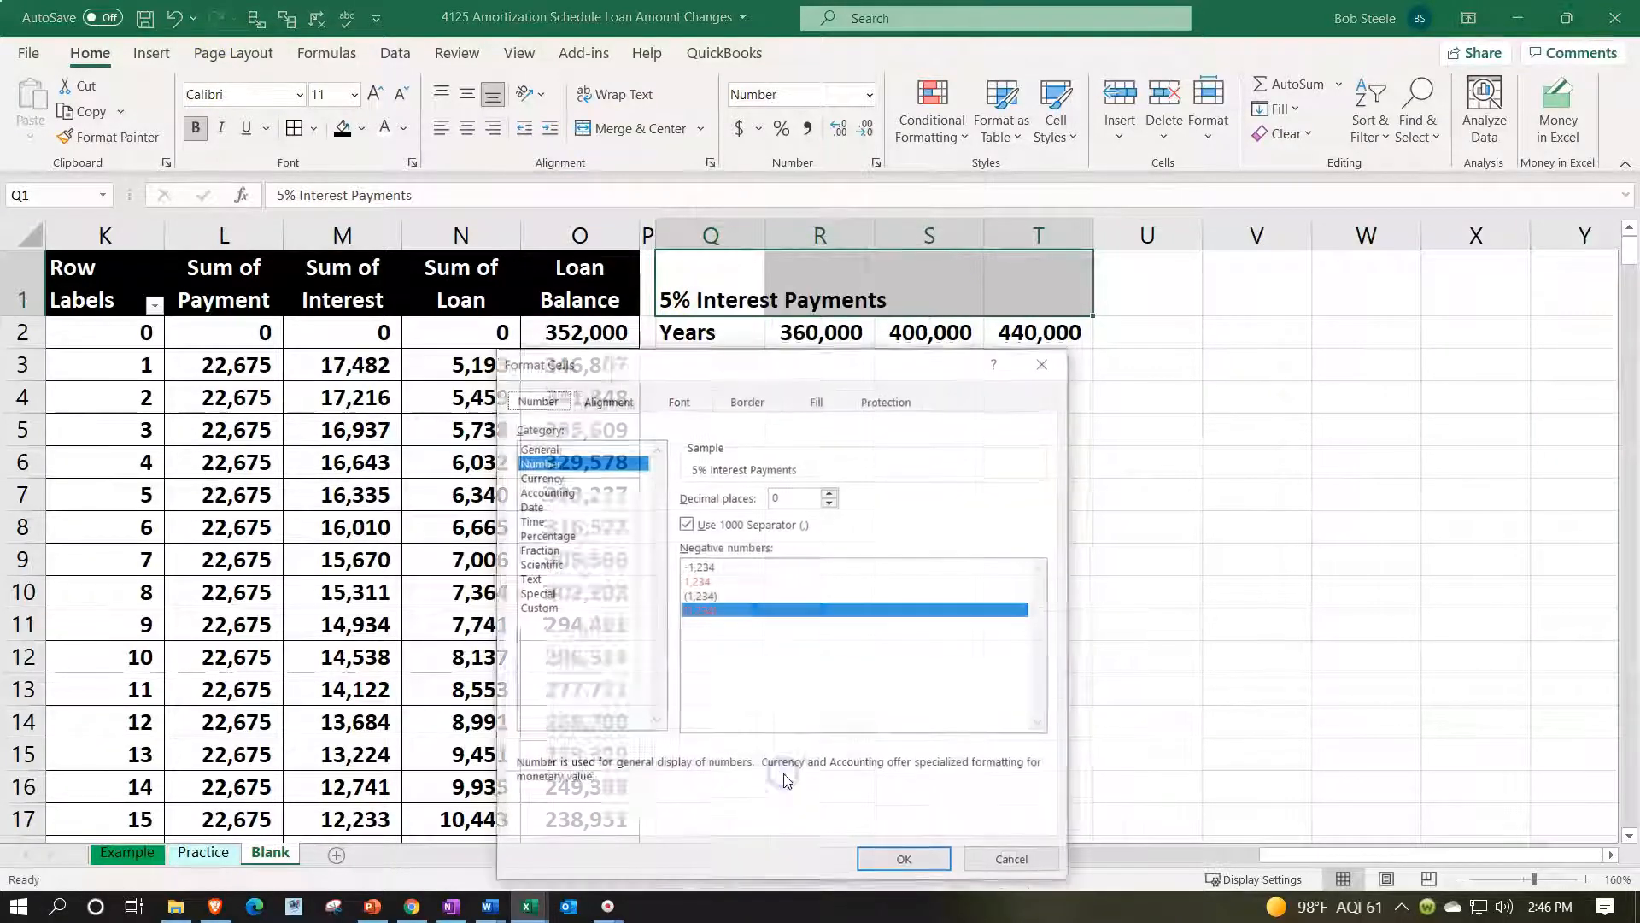
pyautogui.click(607, 402)
pyautogui.click(667, 475)
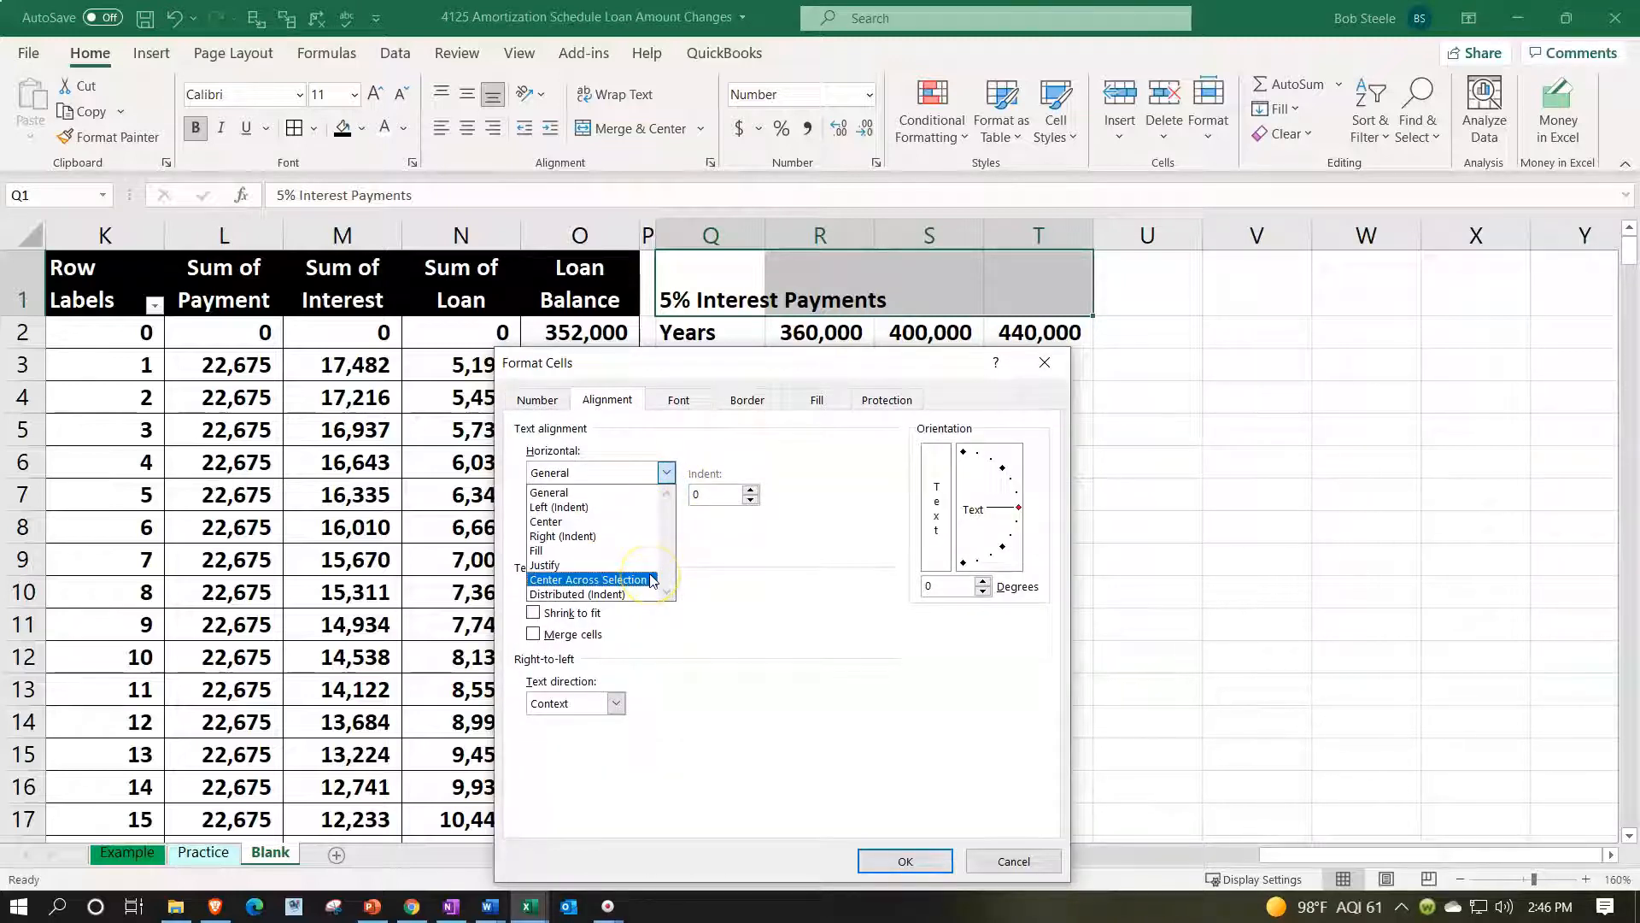
pyautogui.click(651, 580)
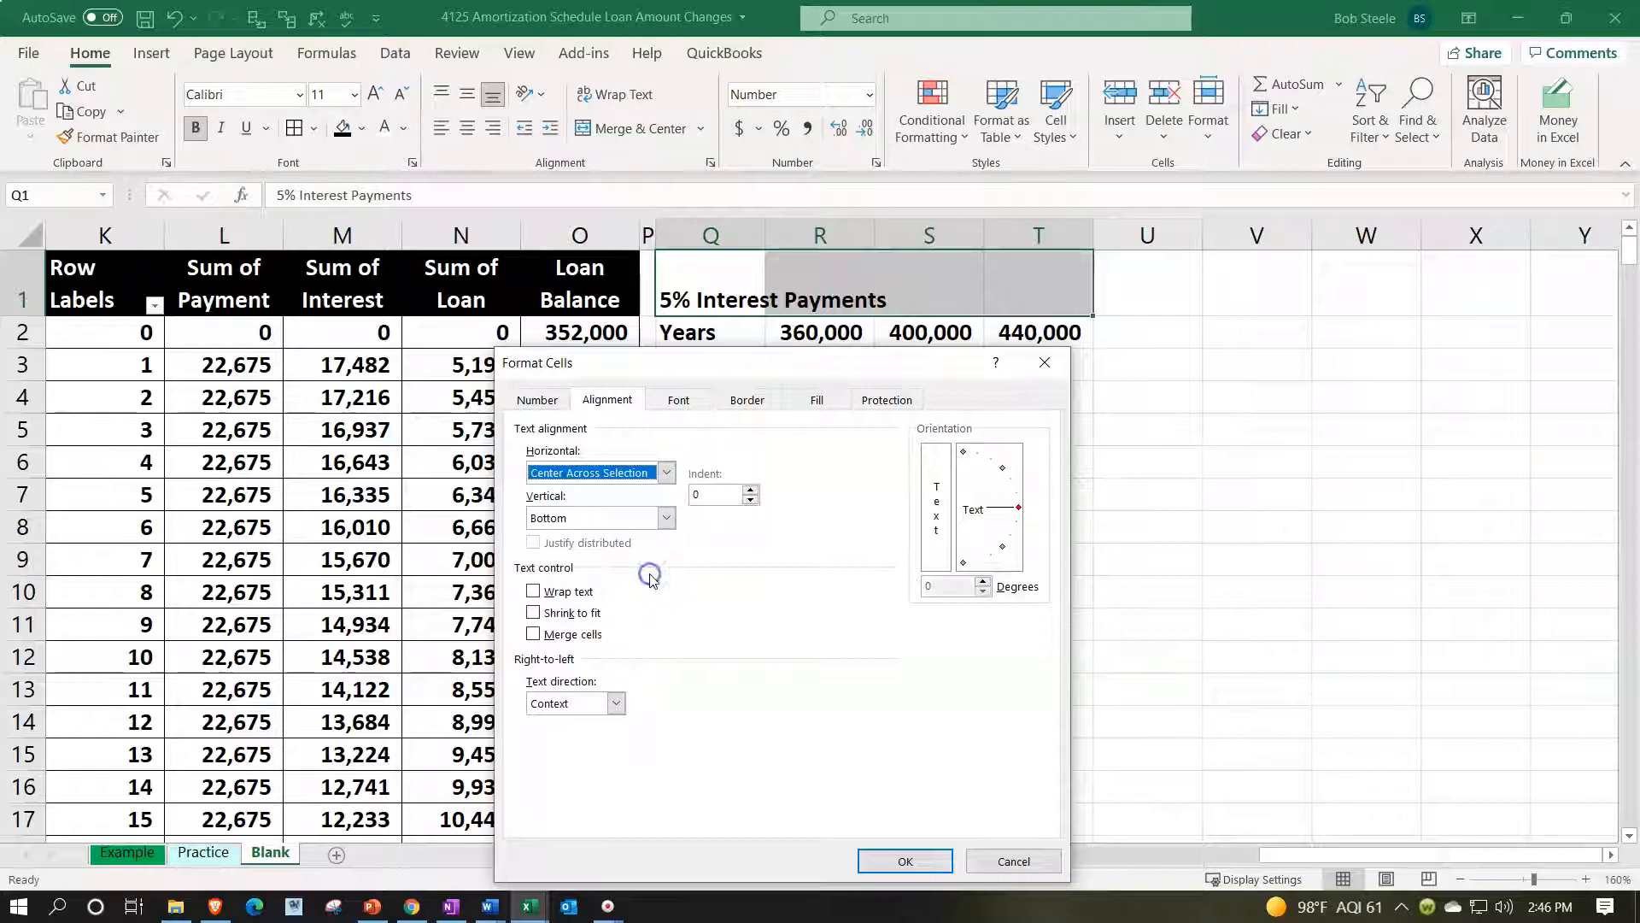
pyautogui.click(905, 860)
pyautogui.click(903, 503)
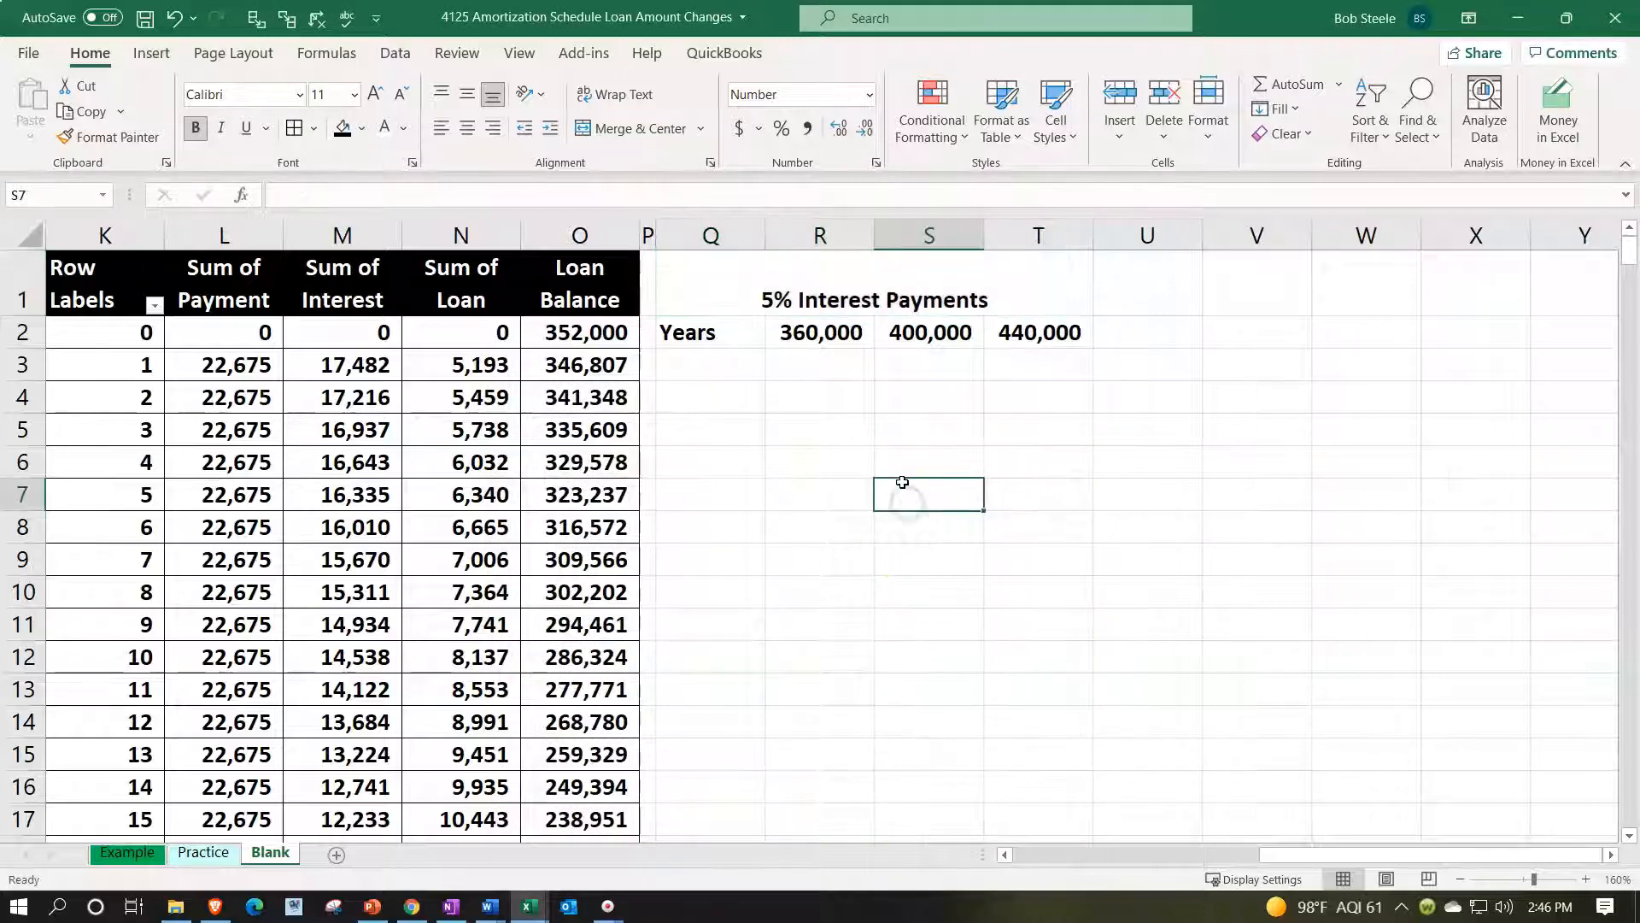
# Format the header row Q2 to T2 with black fill, white text and centered alignment
pyautogui.moveTo(735, 337); pyautogui.dragTo(1012, 325)
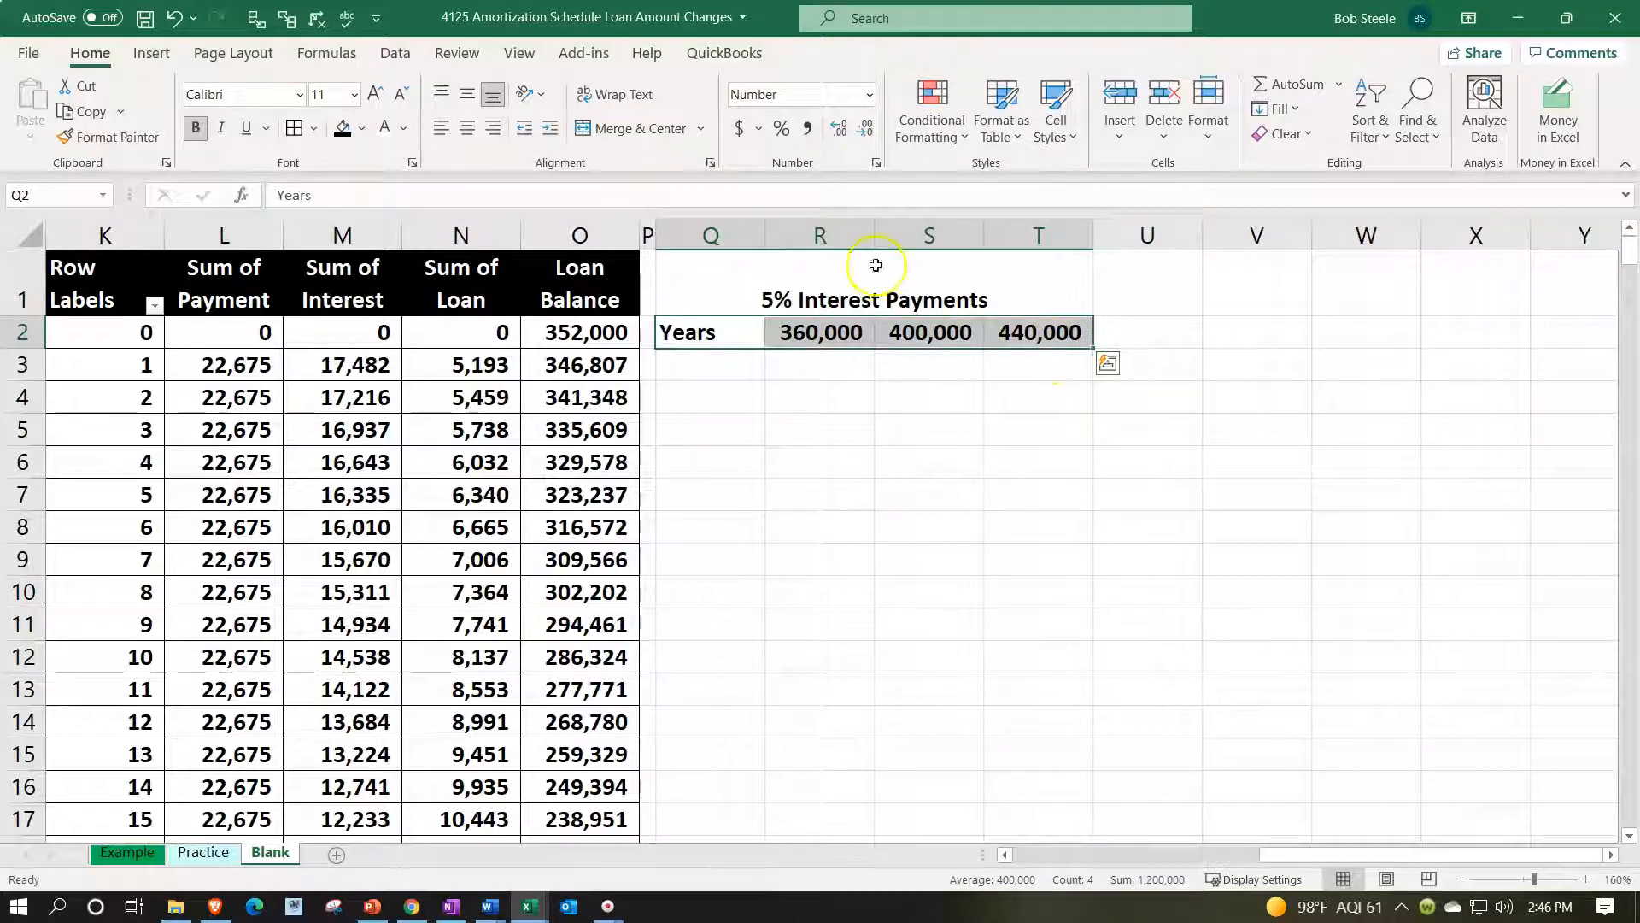
pyautogui.click(92, 52)
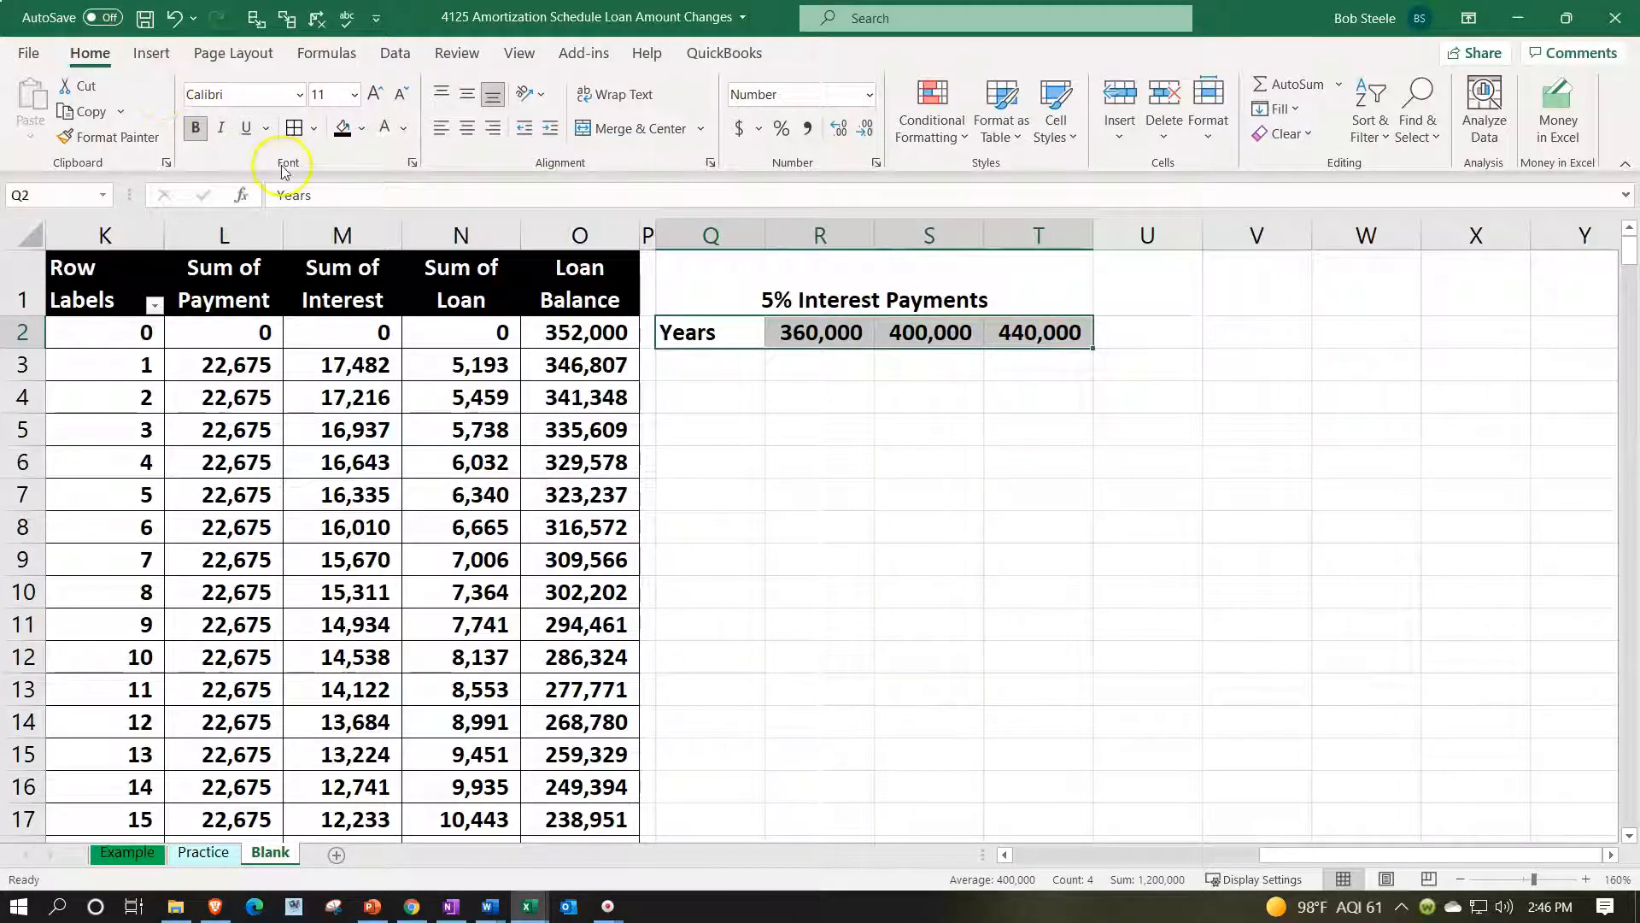
pyautogui.click(342, 128)
pyautogui.click(382, 128)
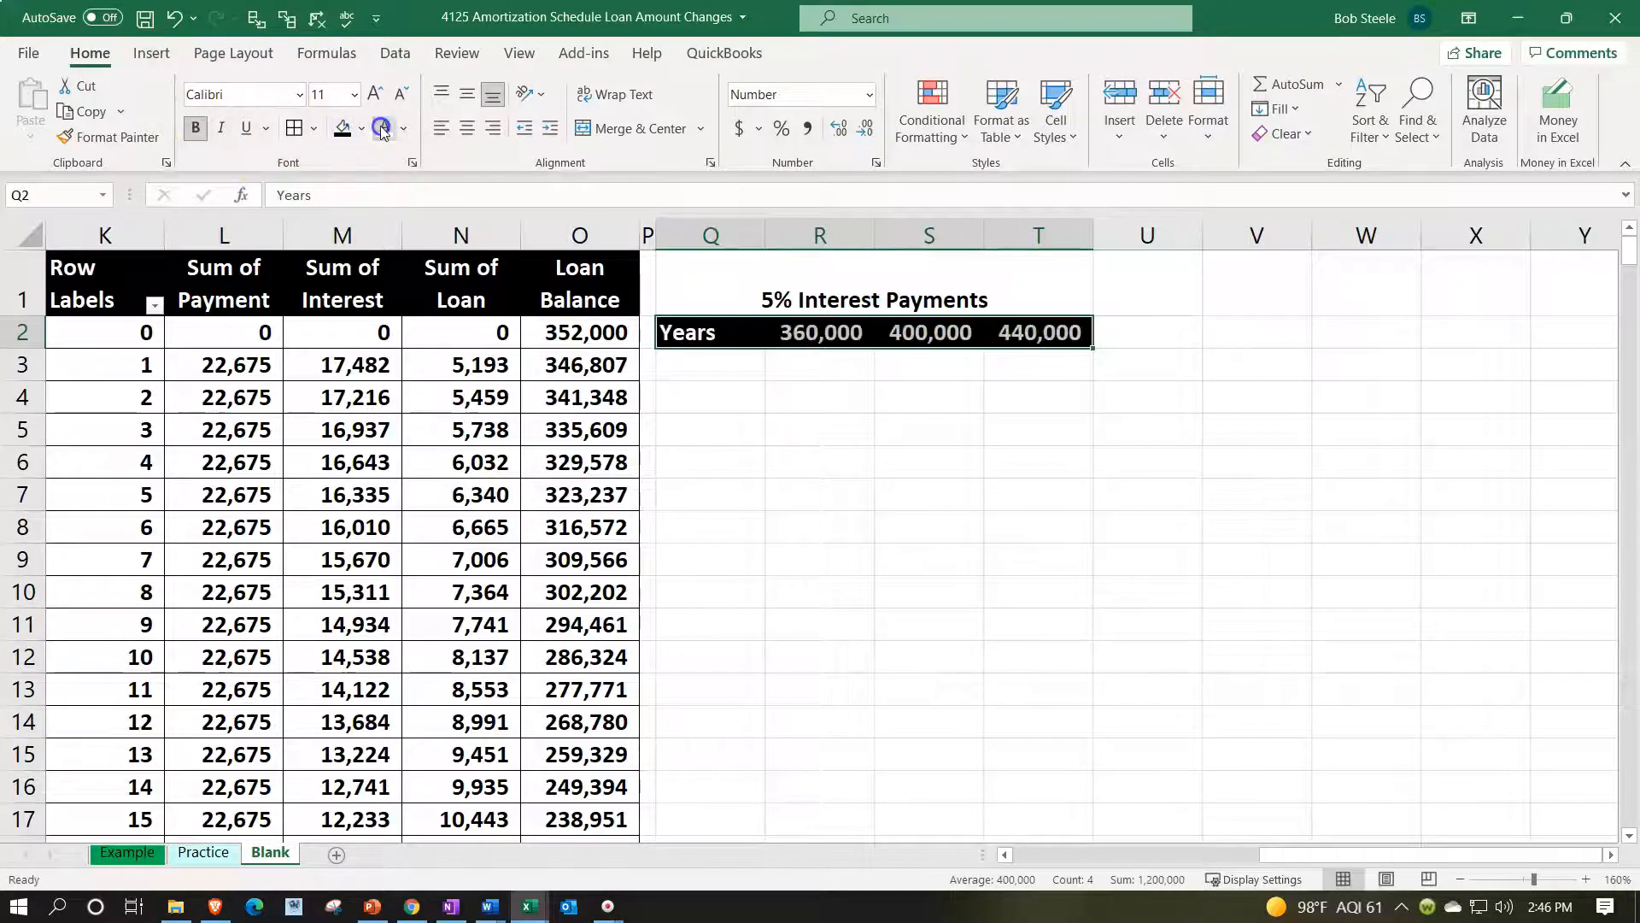
pyautogui.click(467, 128)
# Give the title row Q1 to T1 black fill, white text and font size 18
pyautogui.moveTo(720, 287); pyautogui.dragTo(1017, 287)
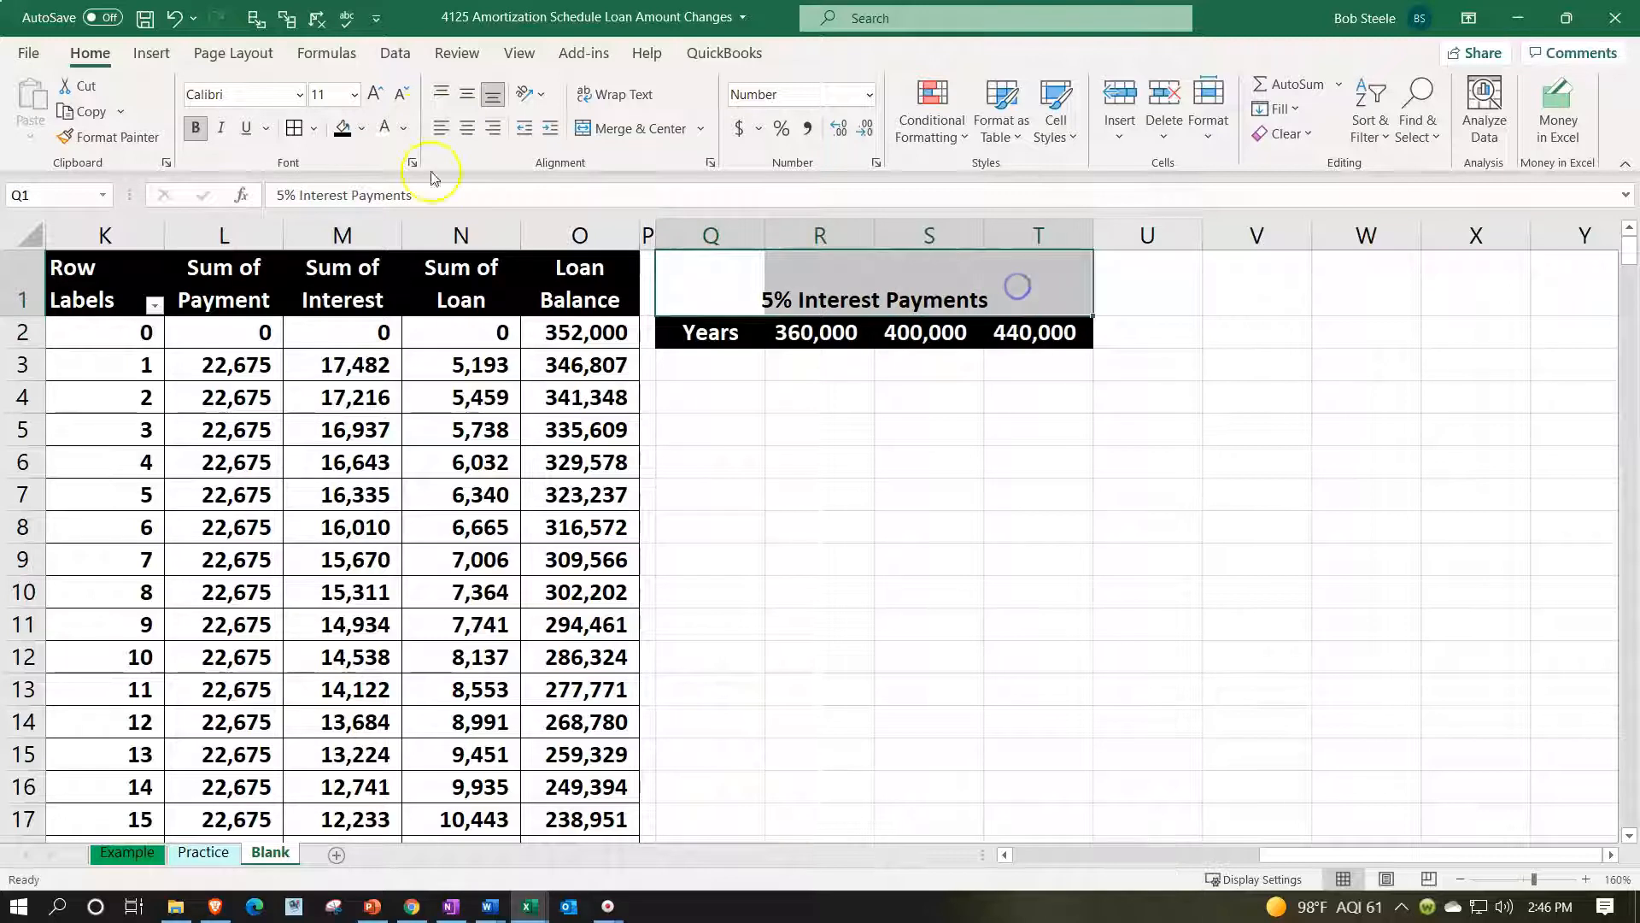
pyautogui.click(342, 128)
pyautogui.click(384, 128)
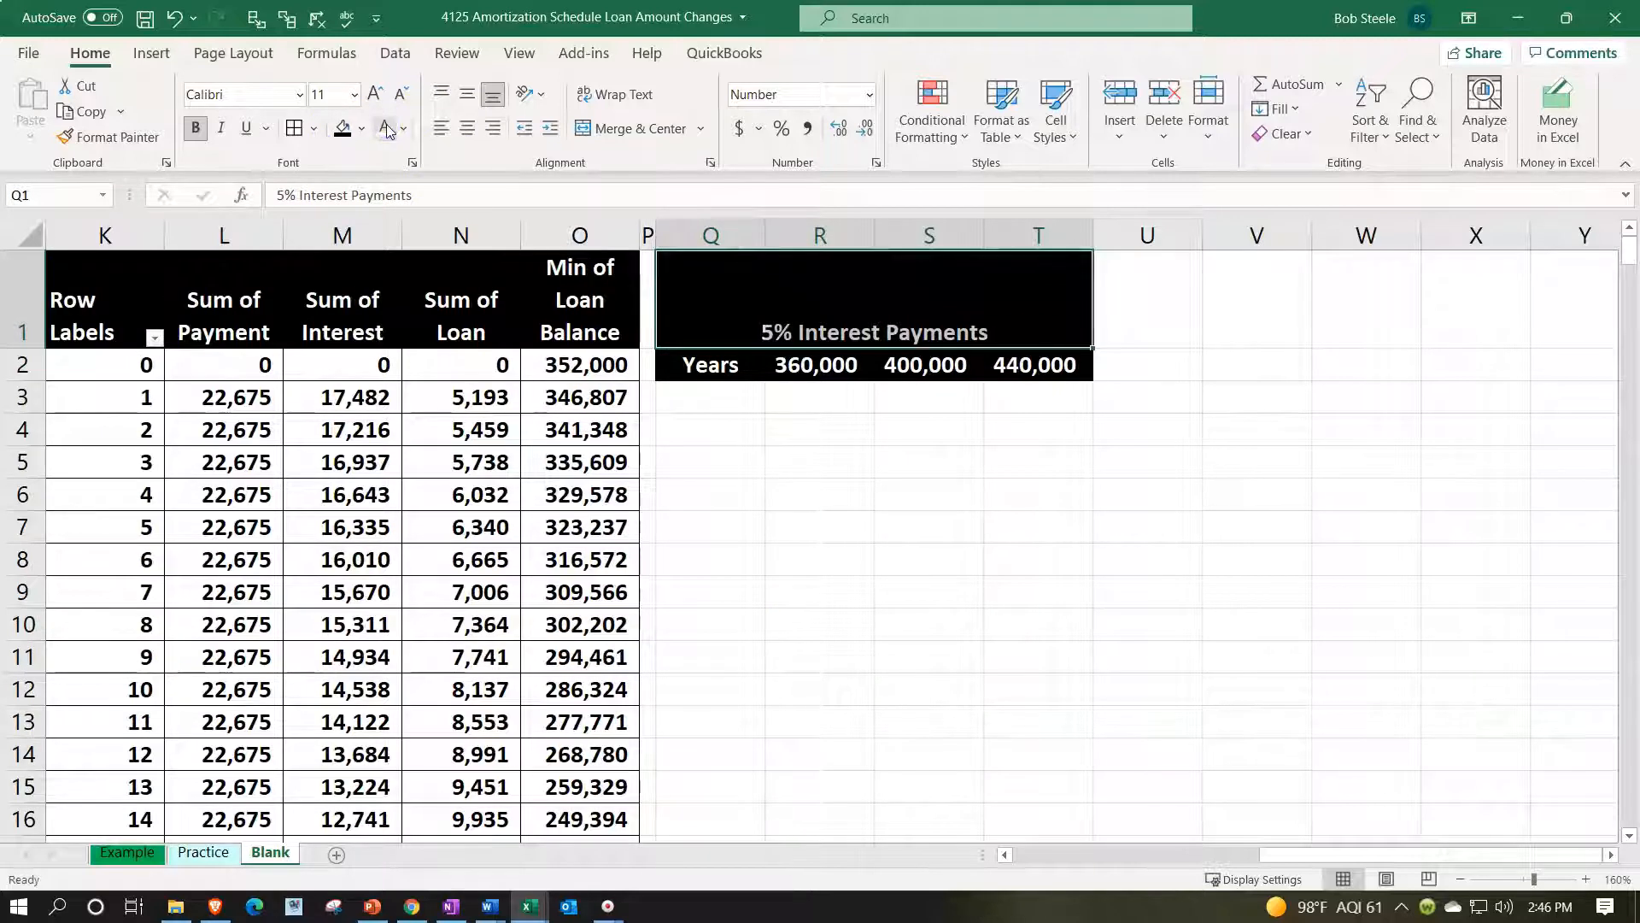
pyautogui.moveTo(695, 341); pyautogui.dragTo(994, 330)
pyautogui.click(354, 94)
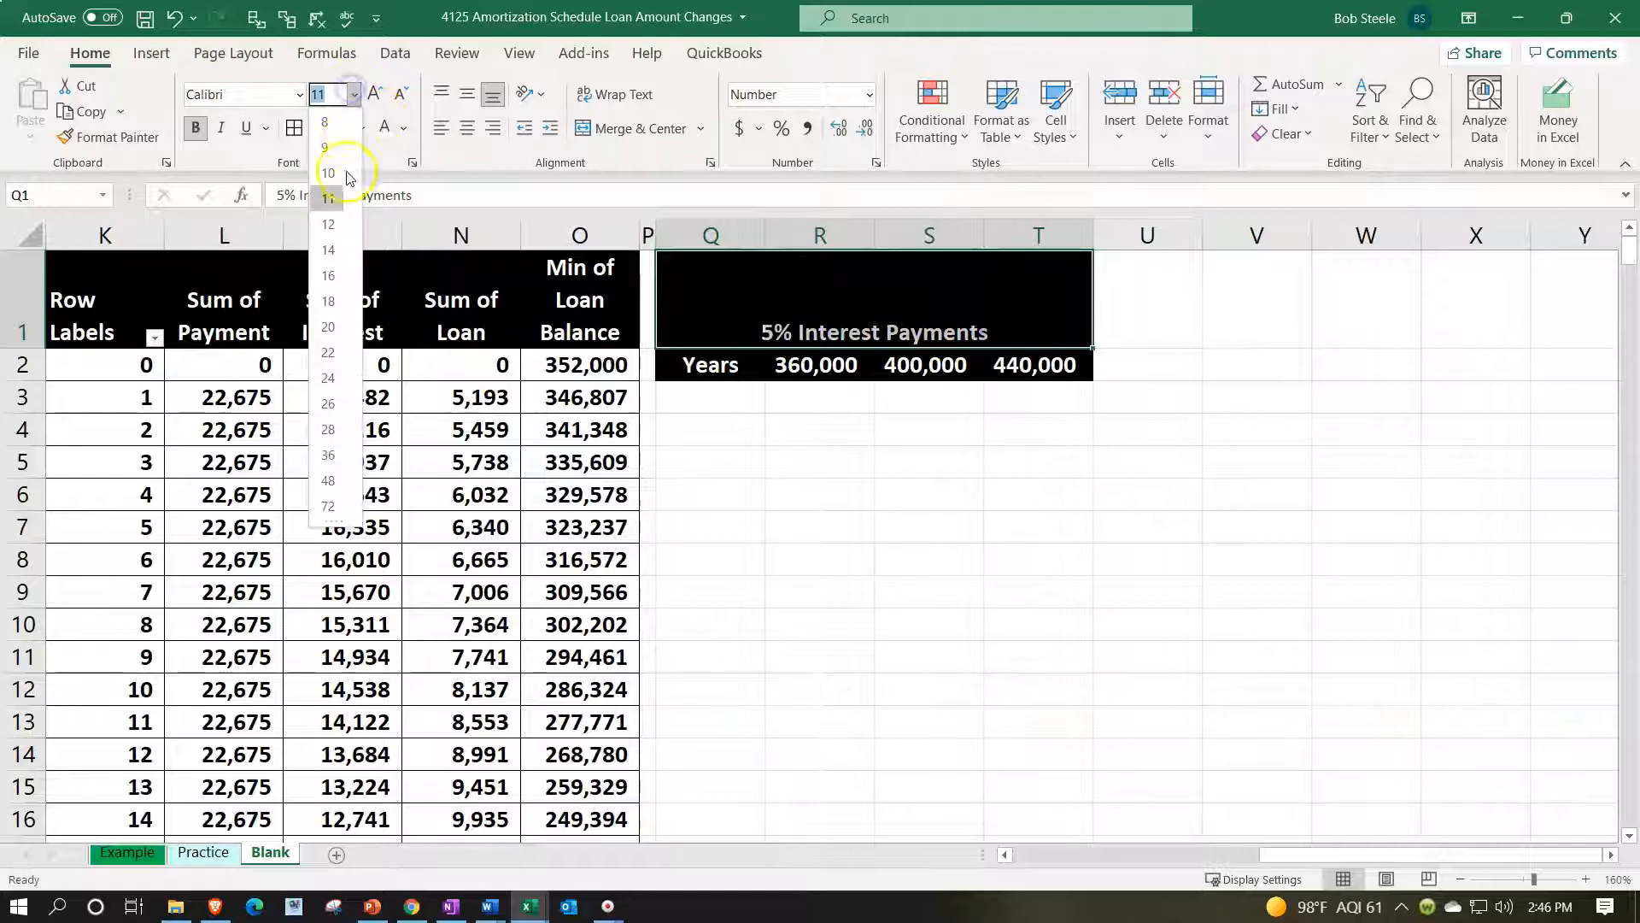
pyautogui.click(335, 300)
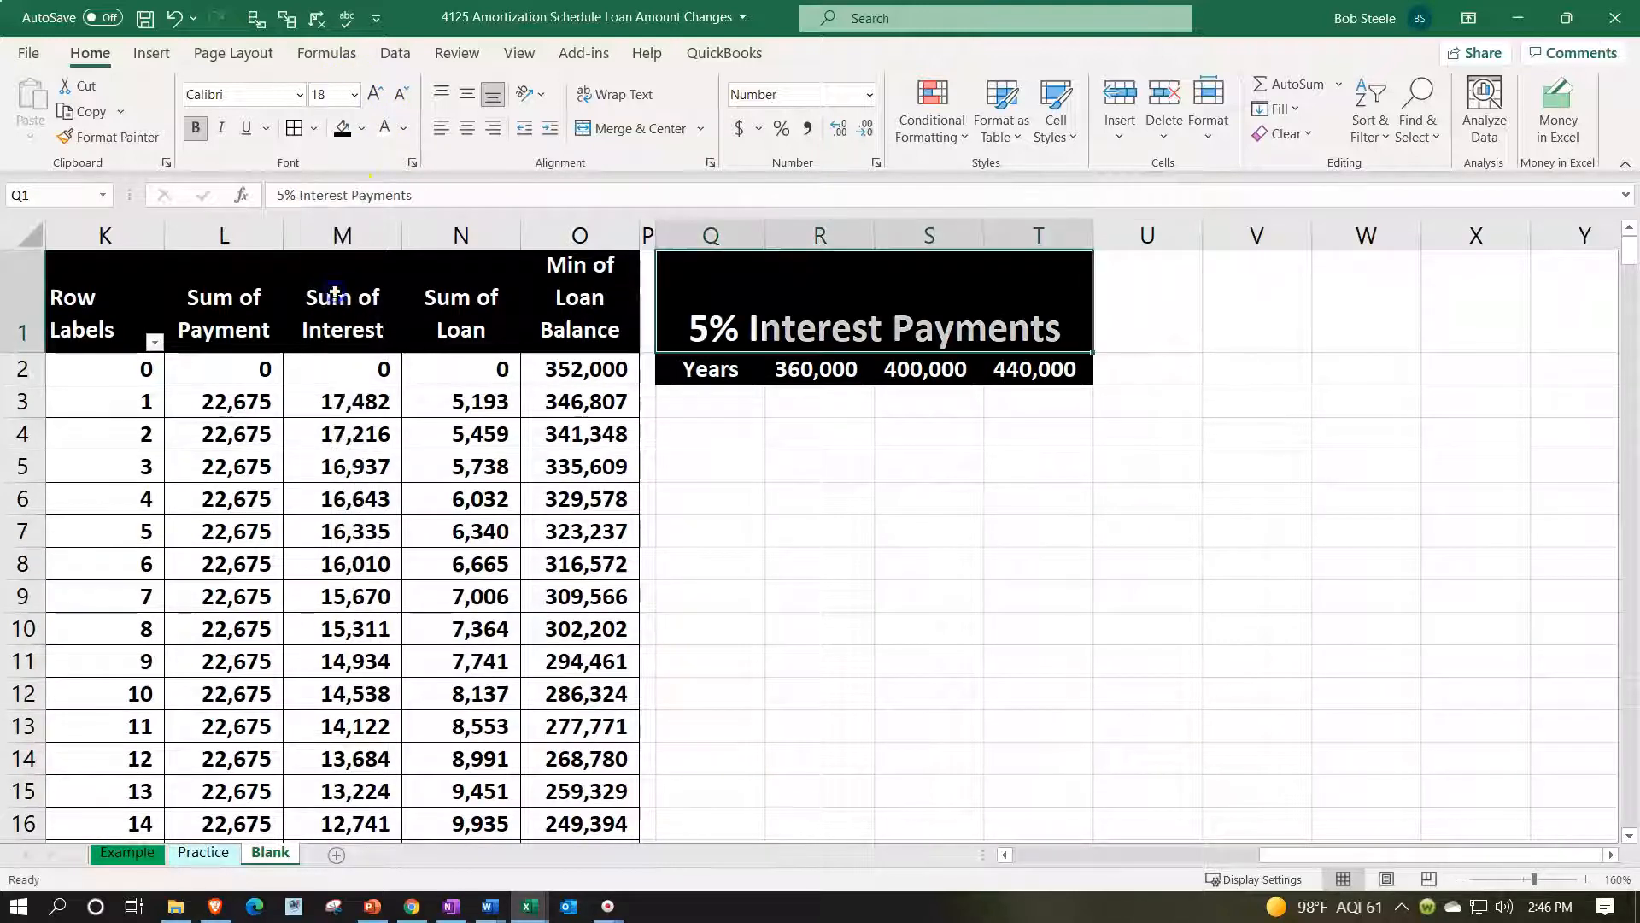
pyautogui.click(843, 425)
# Fill the Years column with 1 through 30 from Q3 to Q32 and center the numbers
pyautogui.click(732, 406)
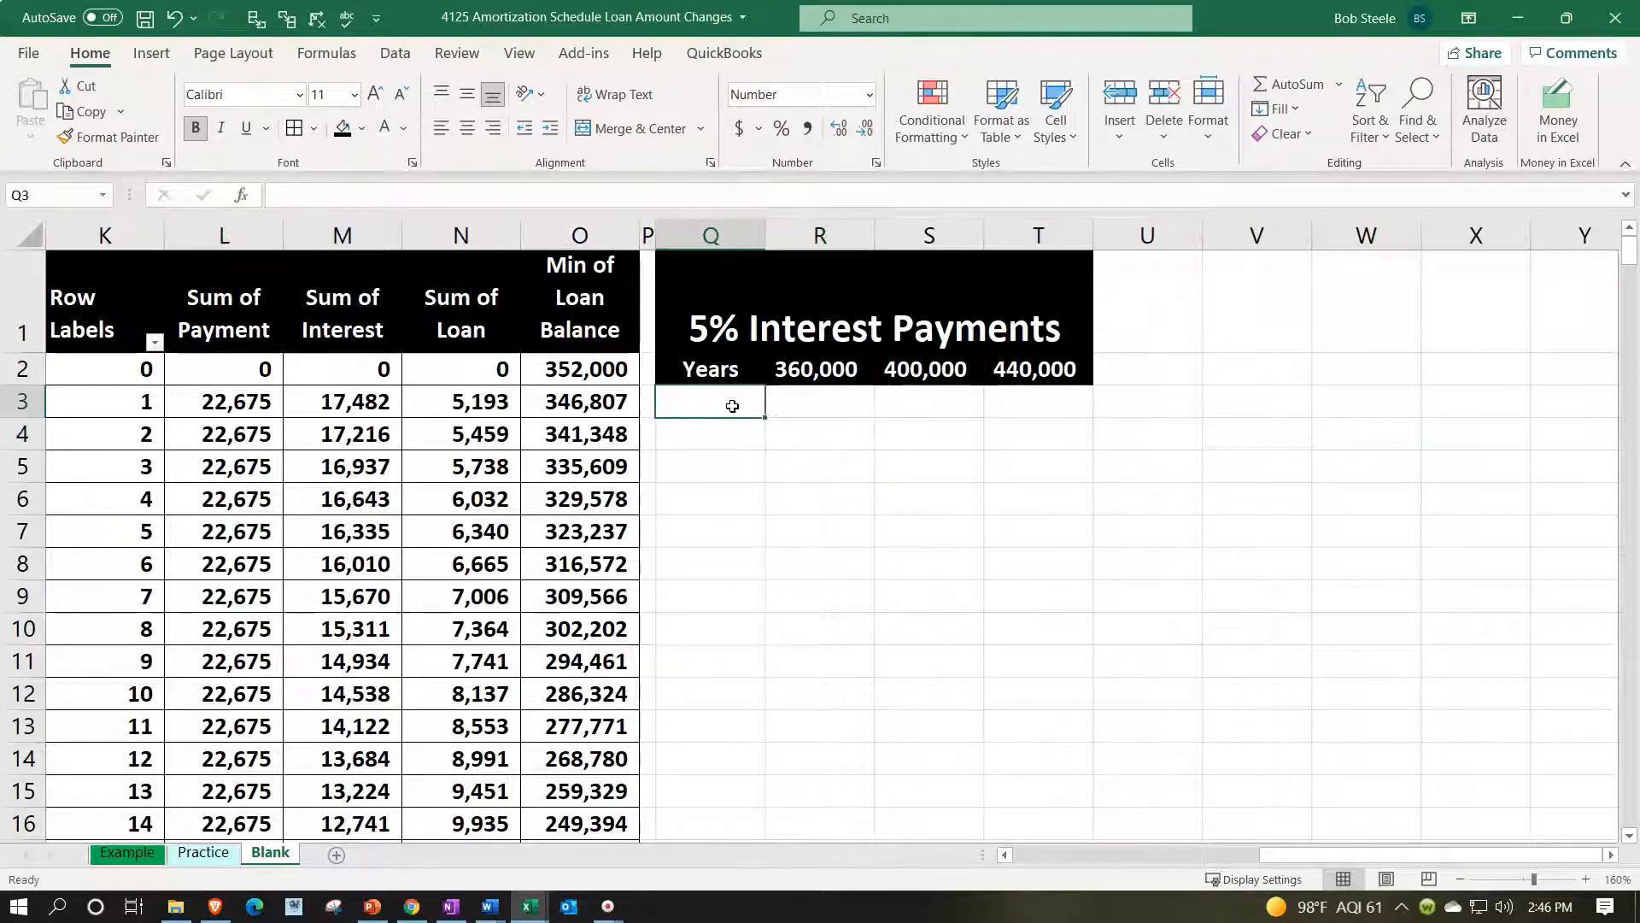
pyautogui.write('1')
pyautogui.press('Return')
pyautogui.write('2')
pyautogui.press('Return')
pyautogui.click(732, 406)
pyautogui.moveTo(732, 406); pyautogui.dragTo(726, 569)
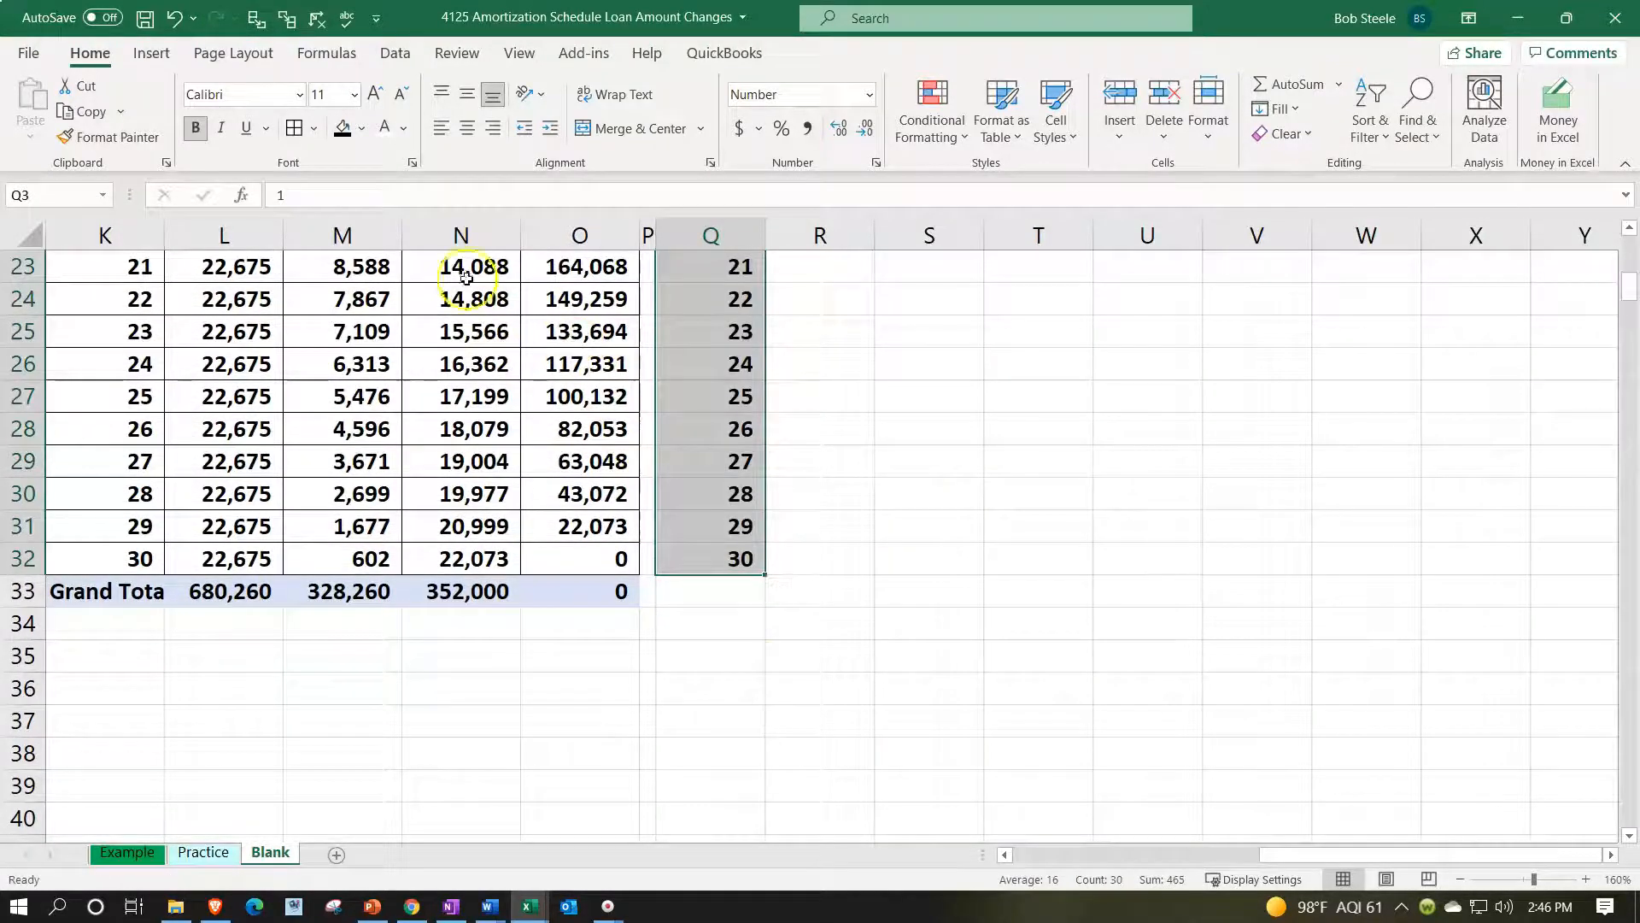
pyautogui.click(466, 136)
# Narrow column U to a thin spacer and enter the title "%5 Loan Balance" in V1
pyautogui.scroll(7, 940, 384)
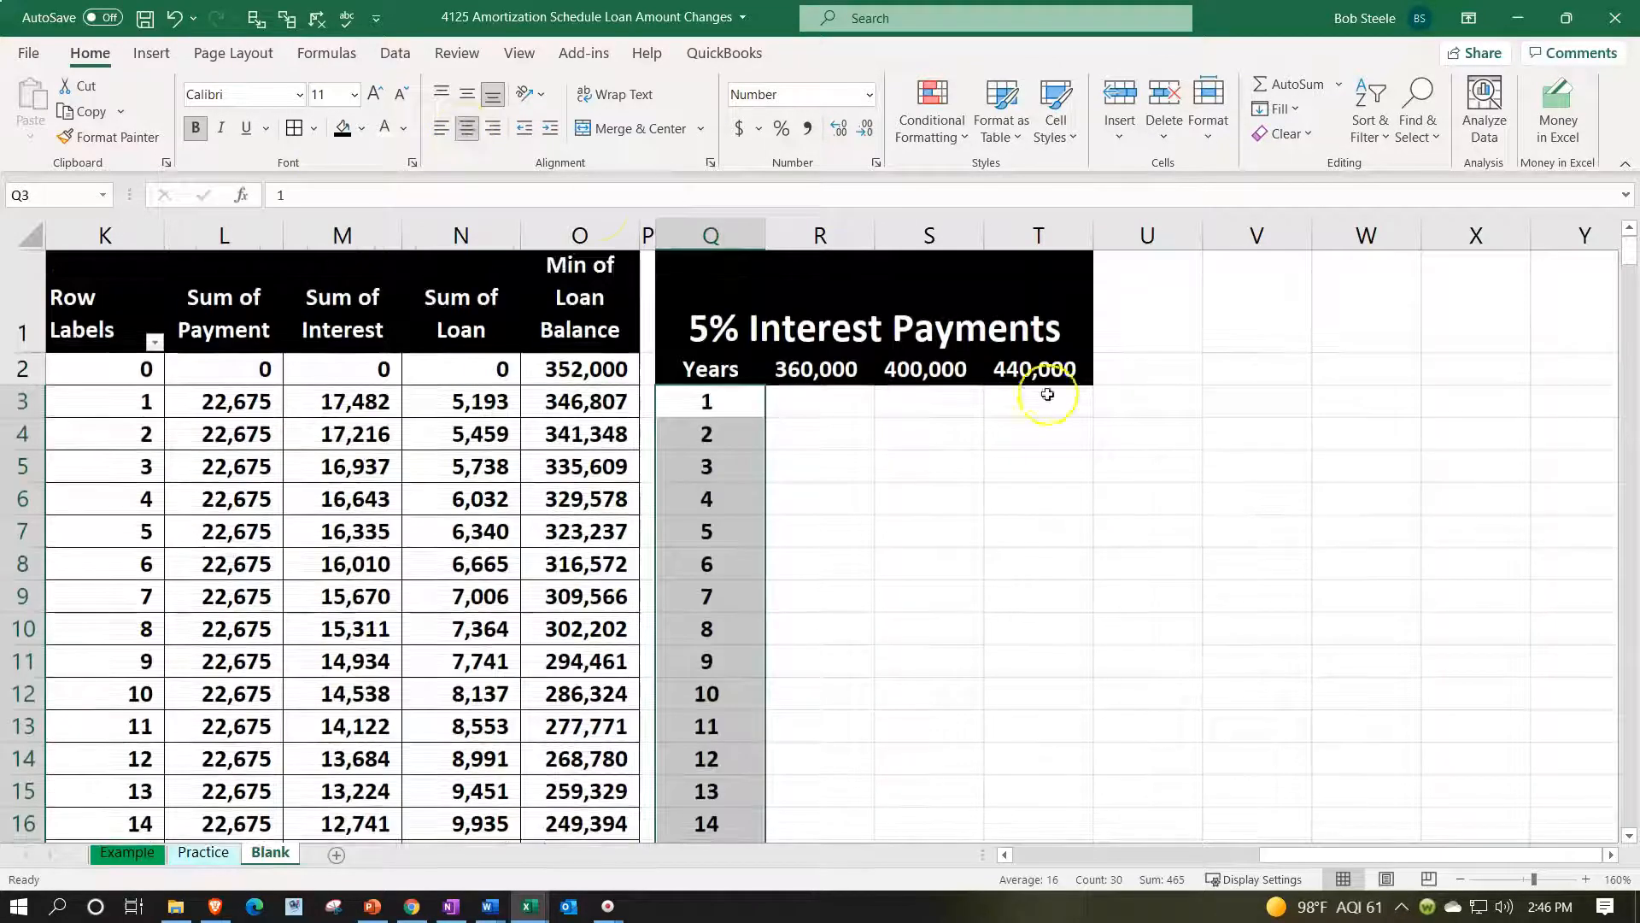
pyautogui.moveTo(1200, 236); pyautogui.dragTo(1115, 266)
pyautogui.click(1177, 327)
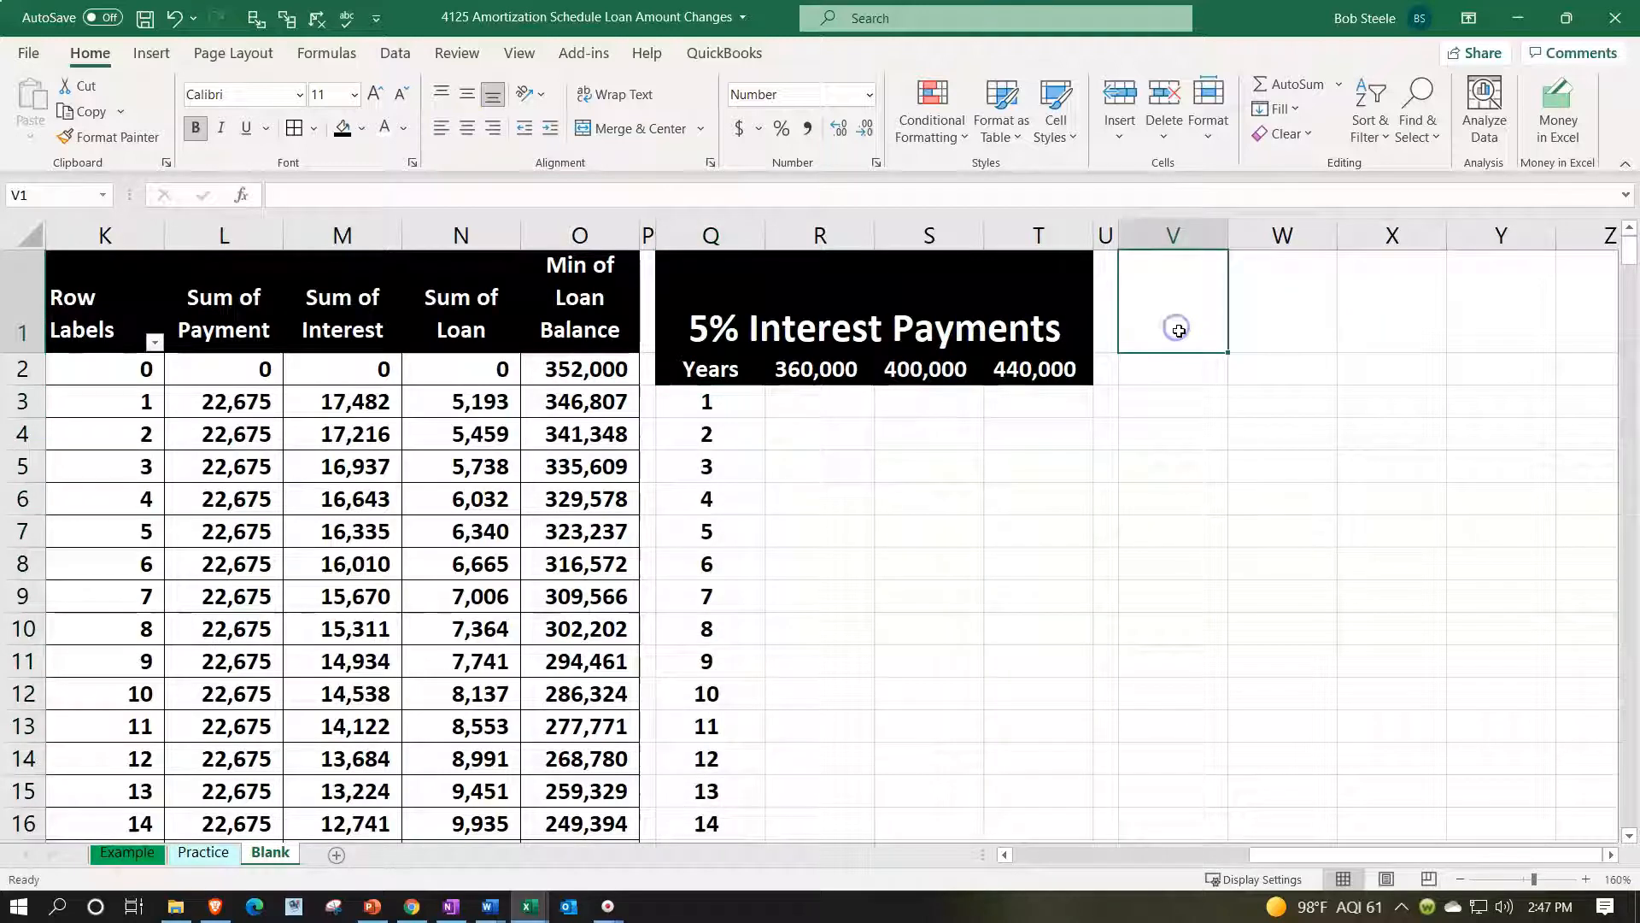
pyautogui.write('%^')
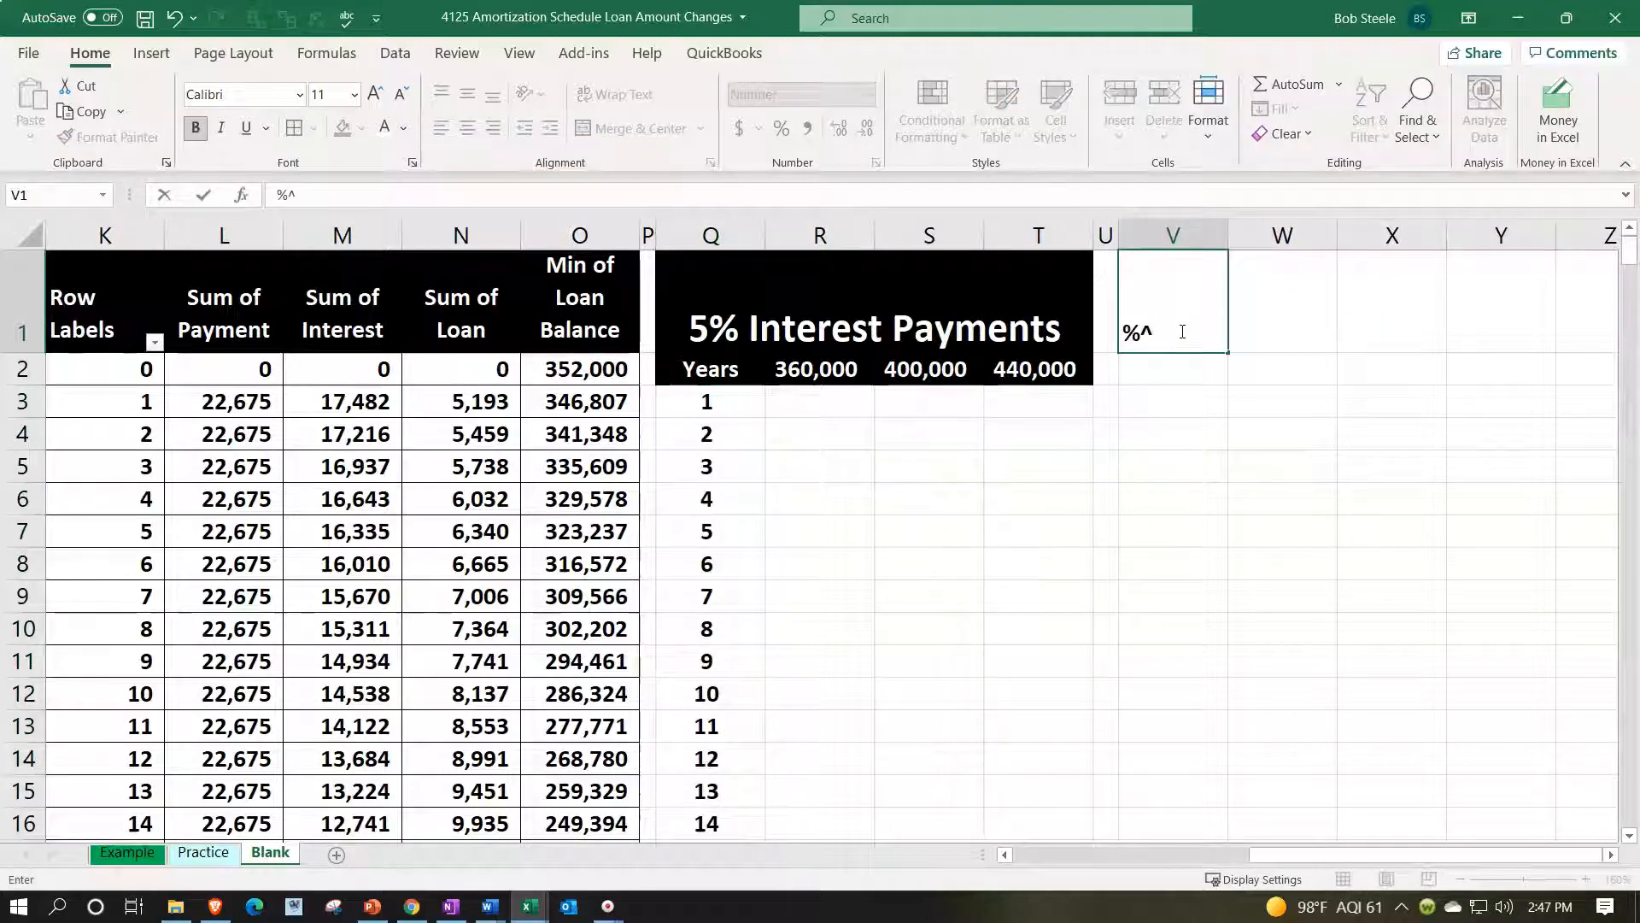
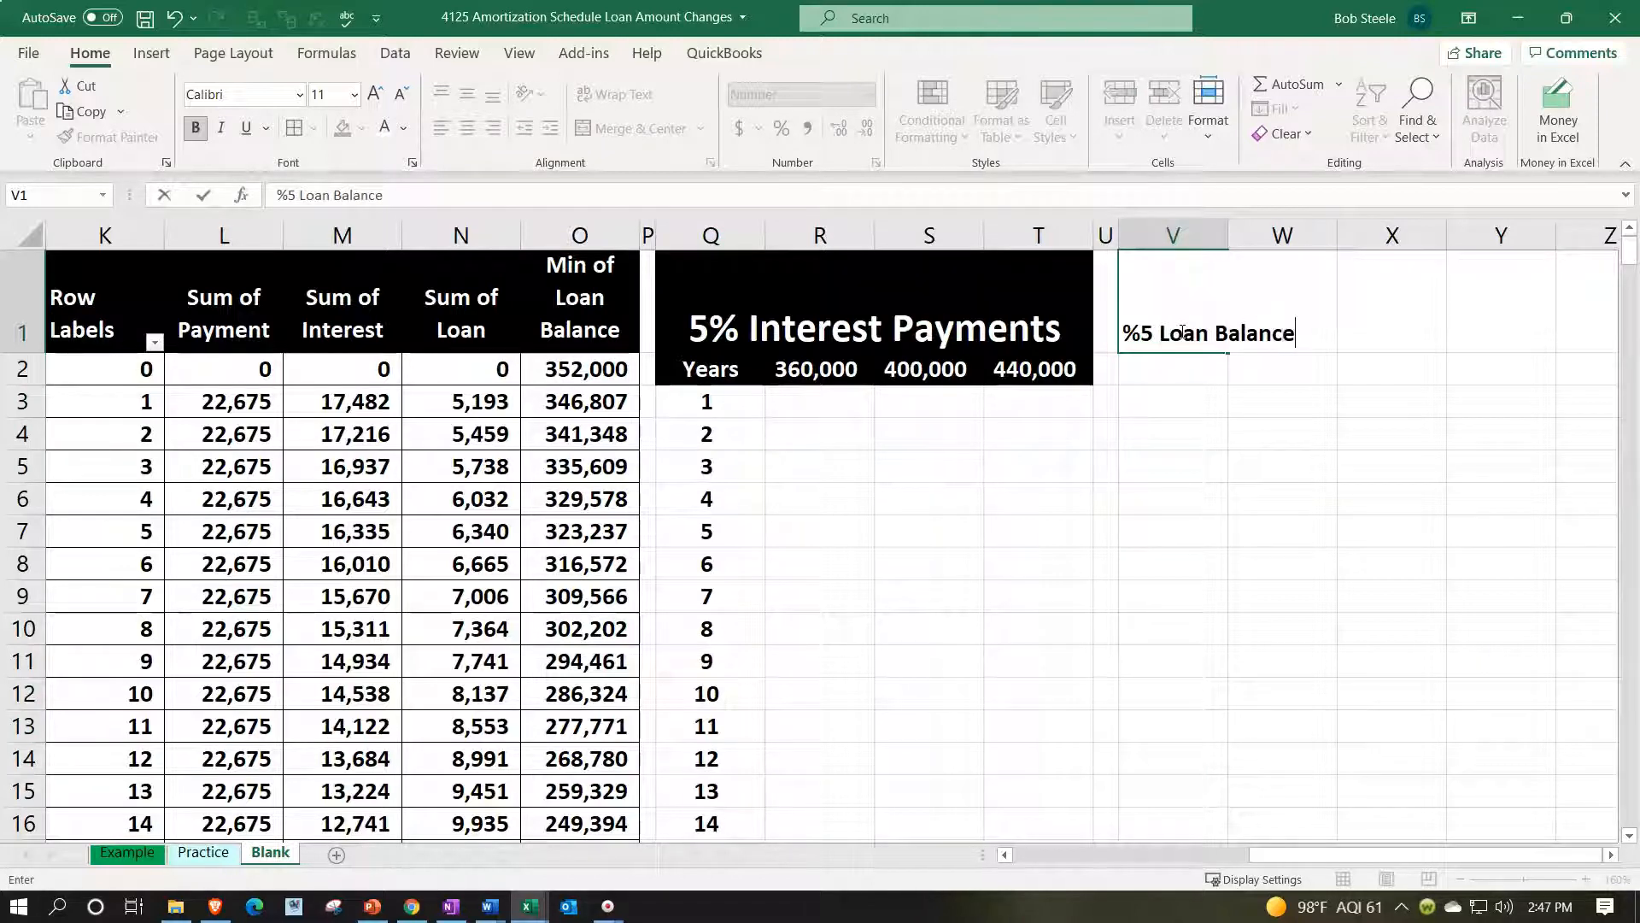
pyautogui.press('Return')
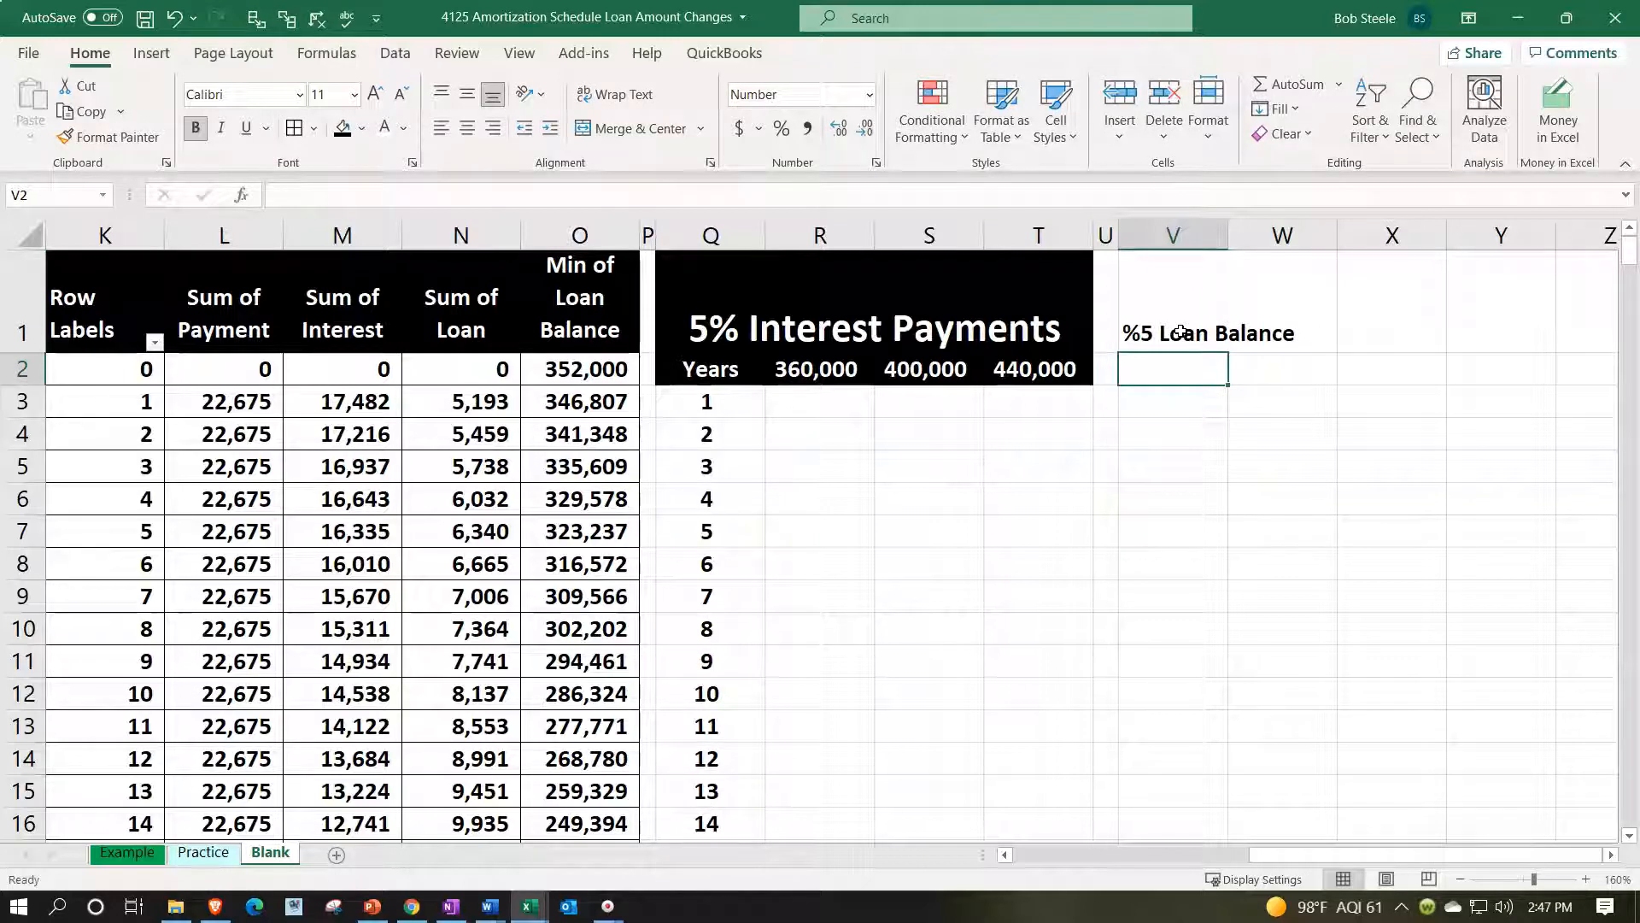
# Link V2 to the Years header in Q2 with a cell reference formula
pyautogui.click(1162, 370)
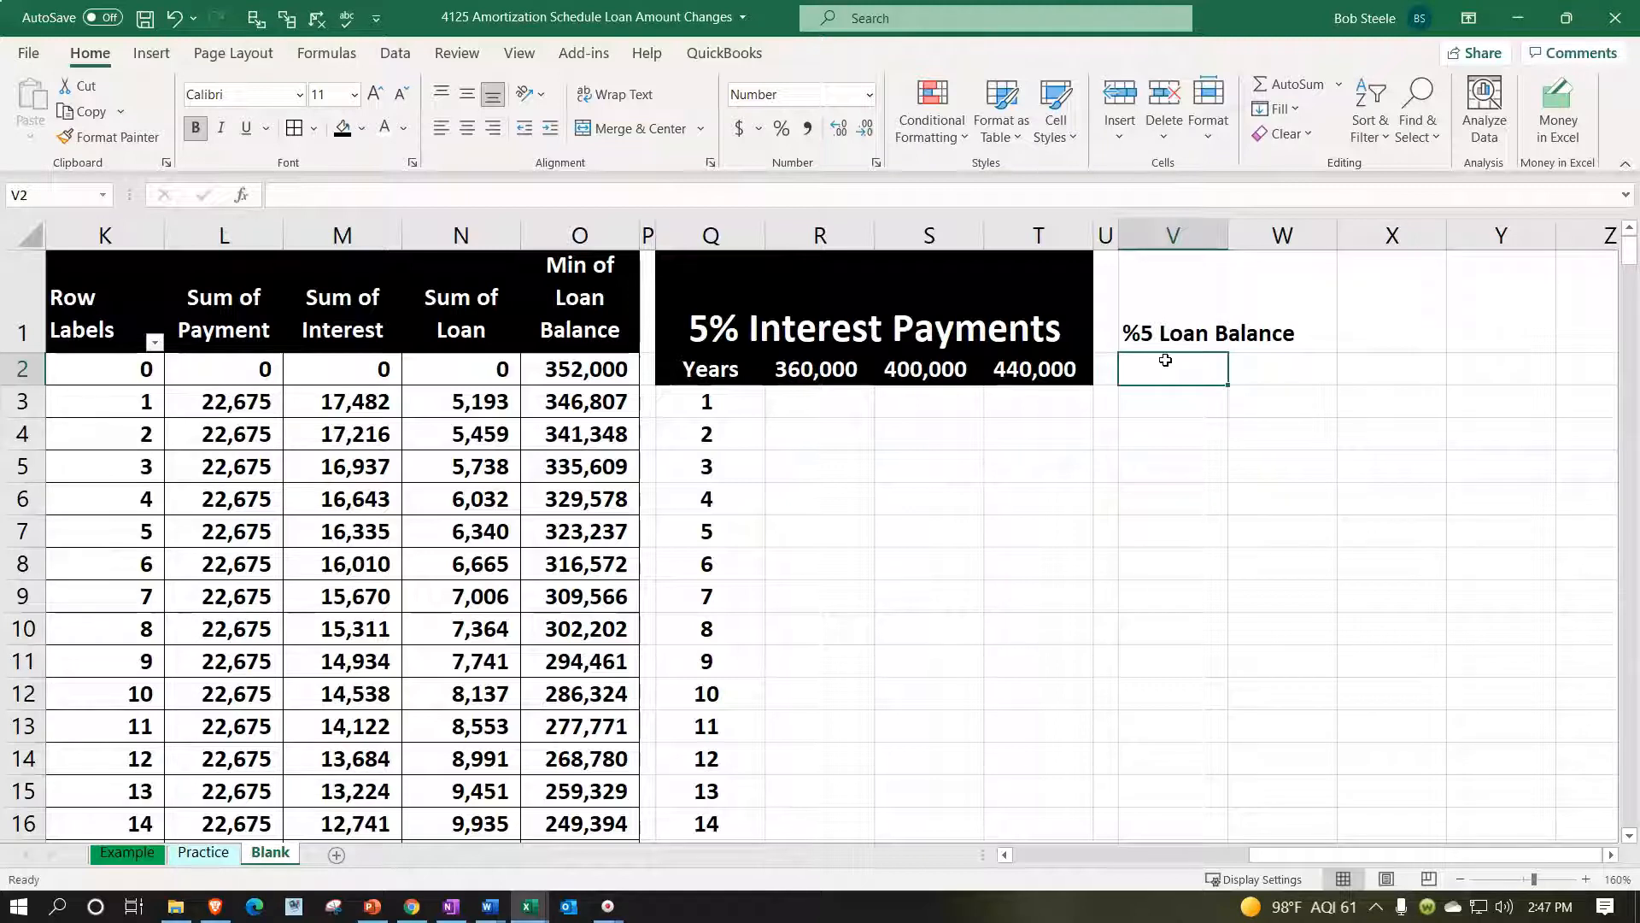
pyautogui.write('=')
pyautogui.press('Left')
pyautogui.press('Left')
pyautogui.press('Left')
pyautogui.press('Left')
pyautogui.press('Left')
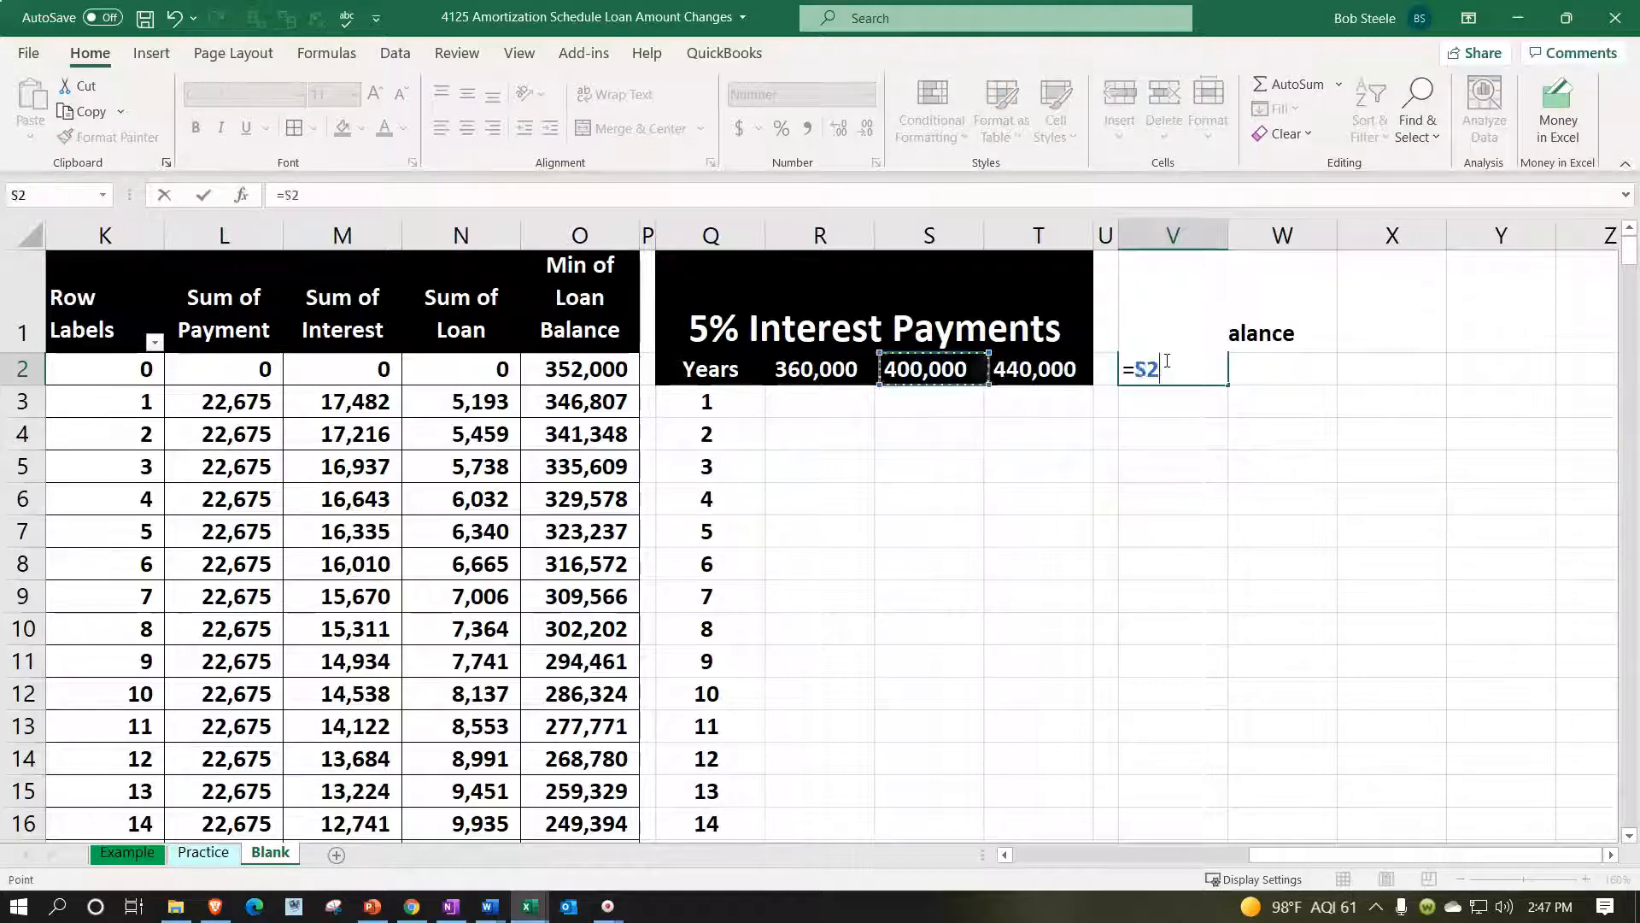
pyautogui.press('Tab')
# Link W2 to the 360,000 header with =+R2 and fill the formula across to Y2
pyautogui.write('+')
pyautogui.press('Left')
pyautogui.press('Left')
pyautogui.press('Left')
pyautogui.press('Left')
pyautogui.press('Left')
pyautogui.press('Tab')
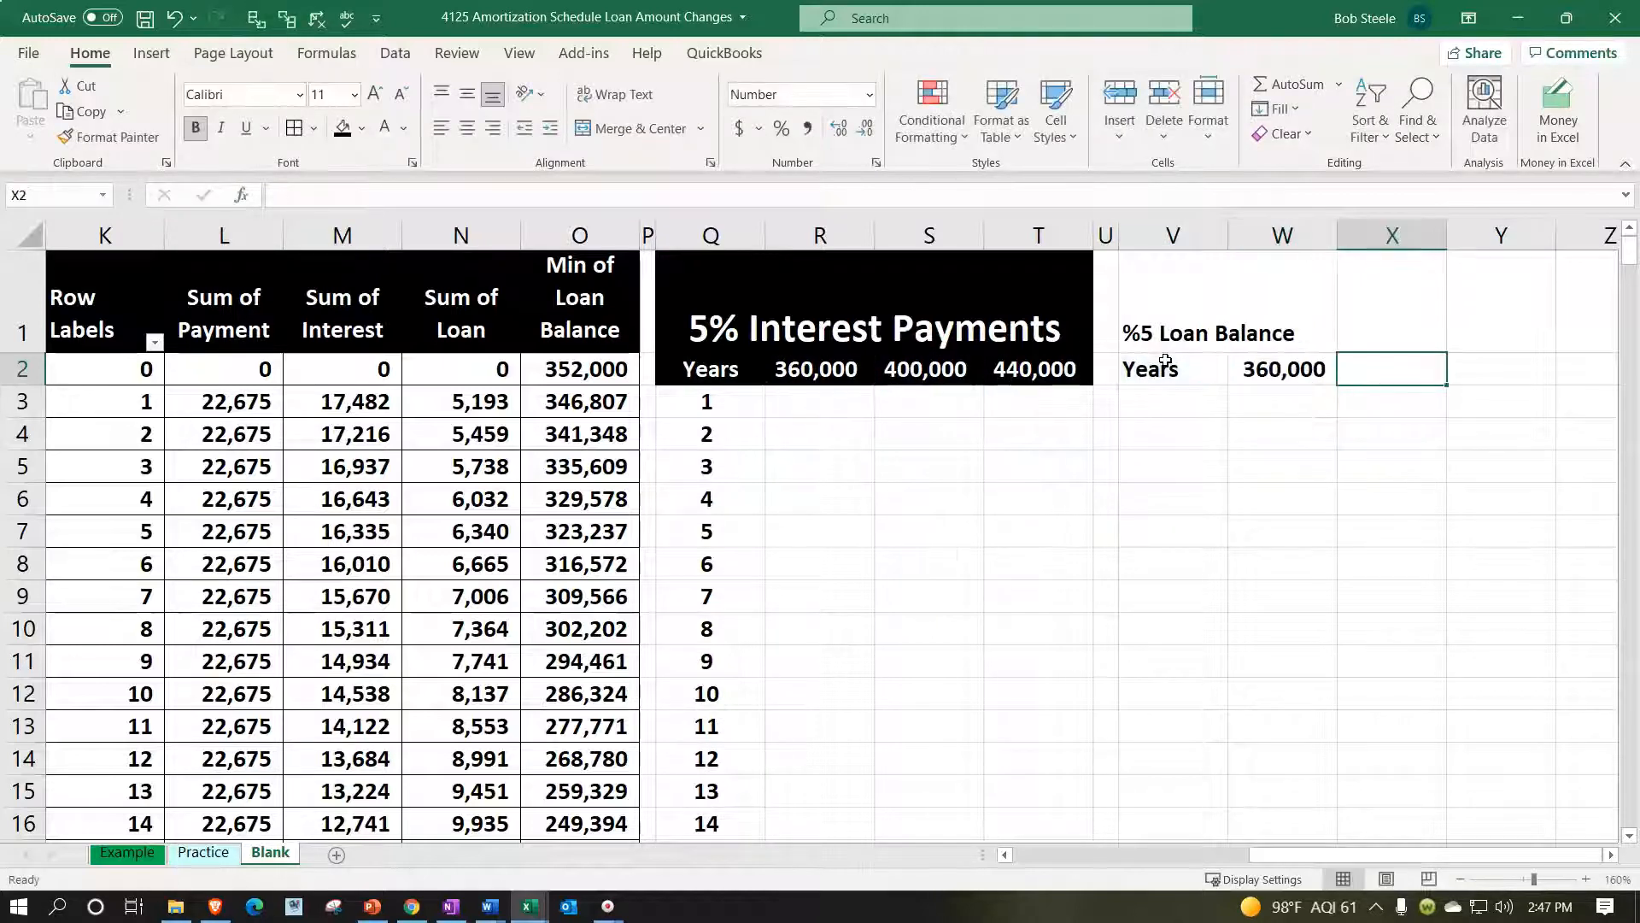
pyautogui.click(1283, 369)
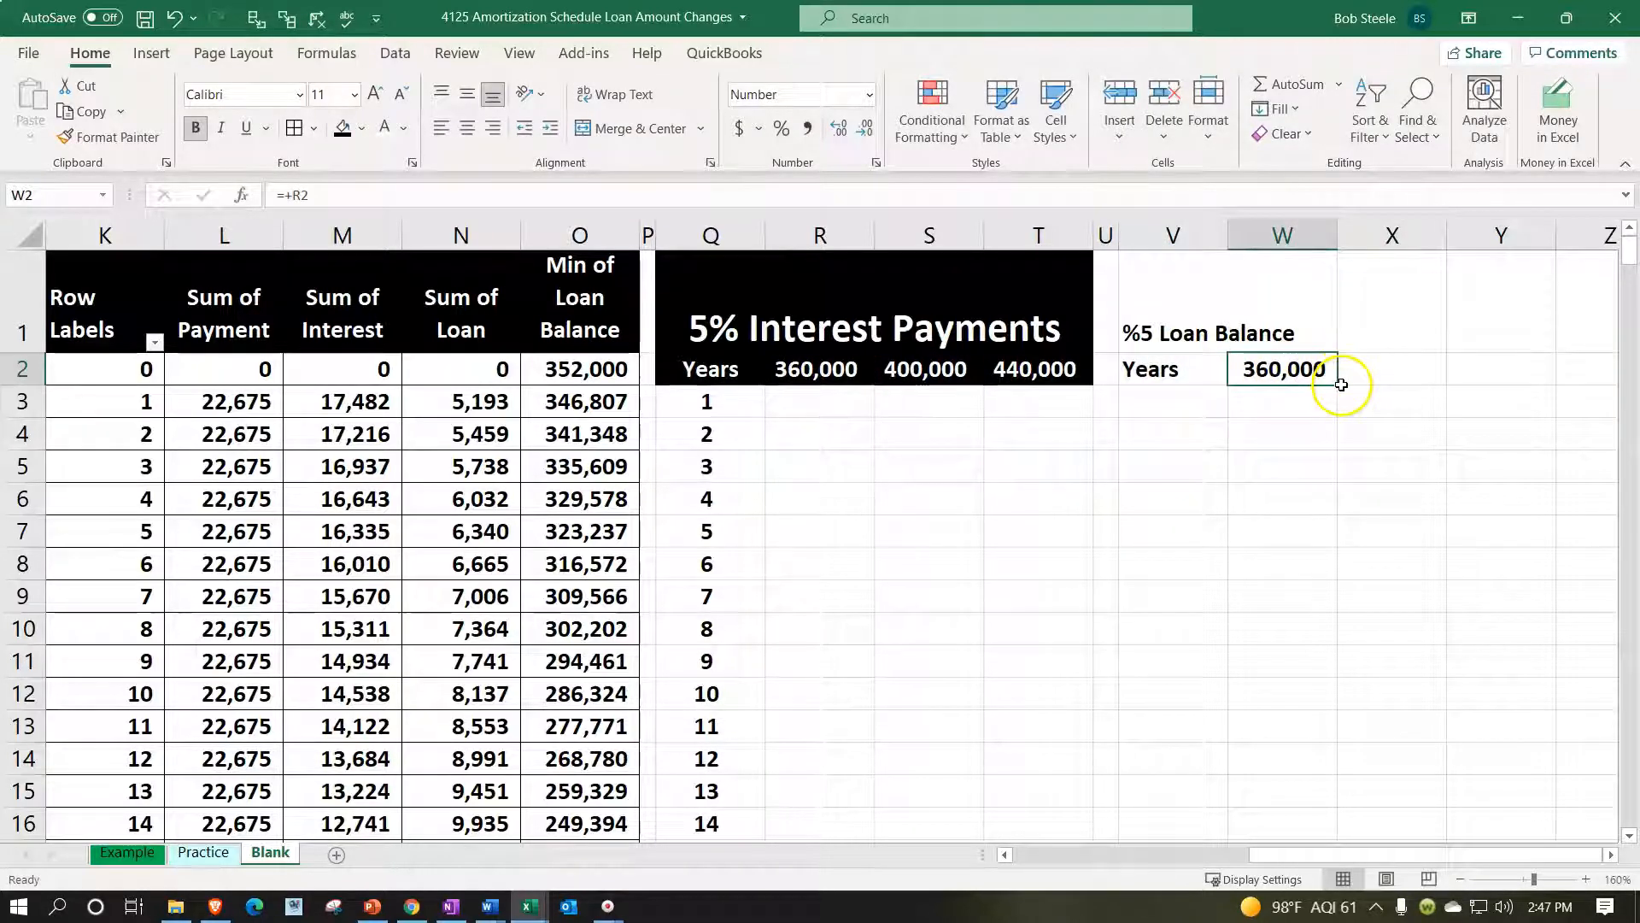
pyautogui.moveTo(1341, 384); pyautogui.dragTo(1501, 367)
# Copy the formatting of the interest table headers in Q1:T2 onto the loan balance headers in V1:Y2
pyautogui.moveTo(715, 275); pyautogui.dragTo(1019, 368)
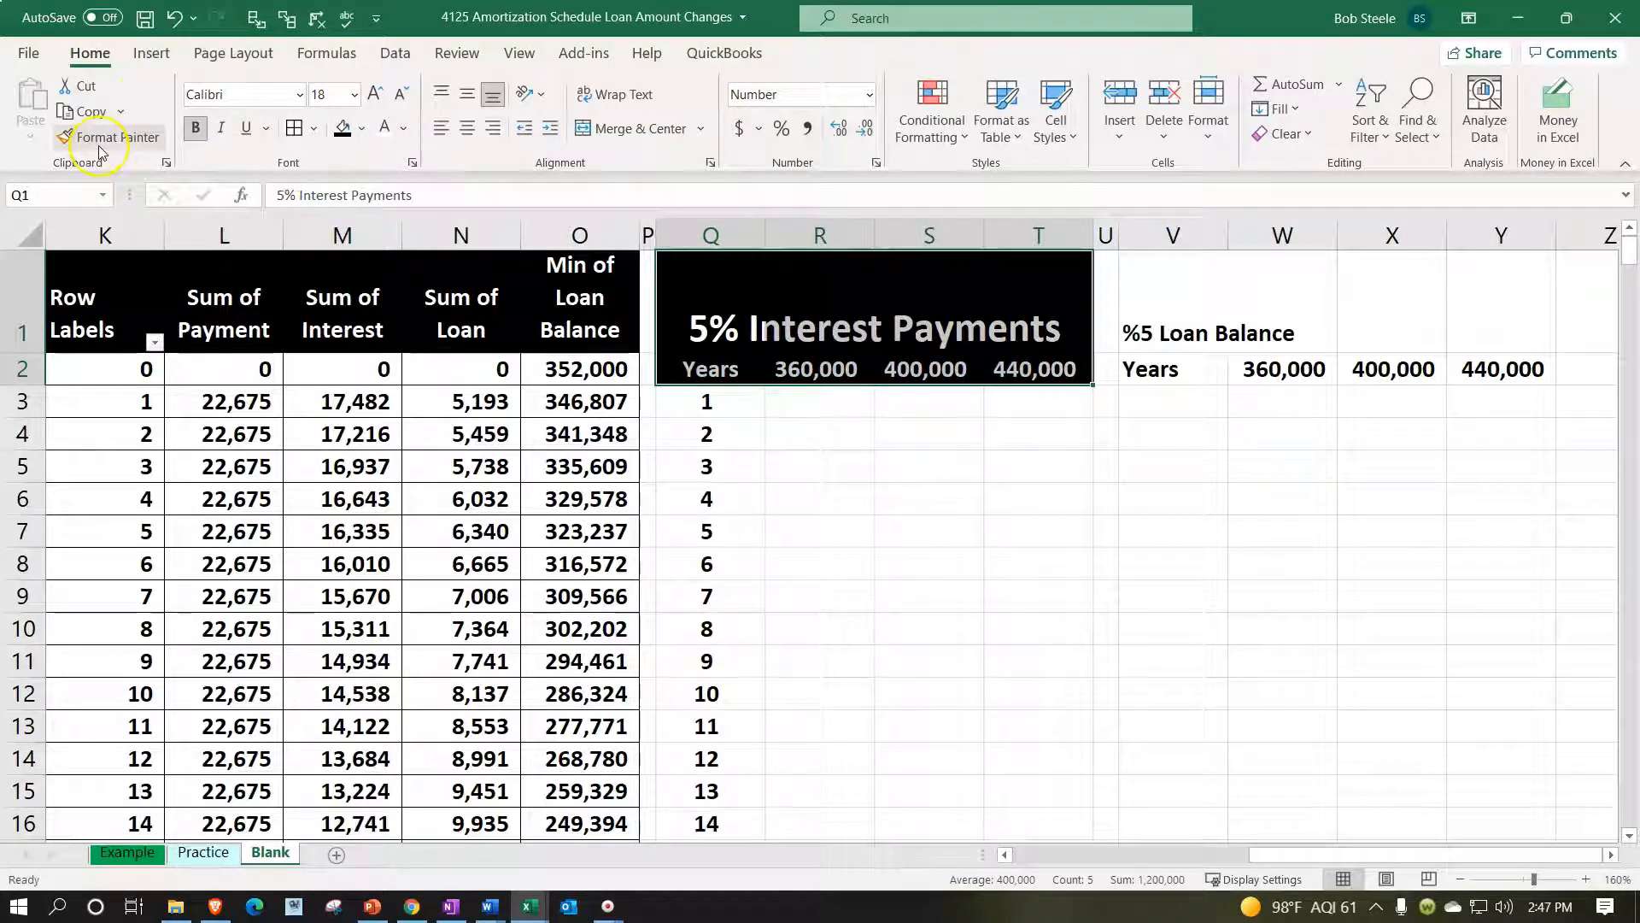
pyautogui.click(100, 141)
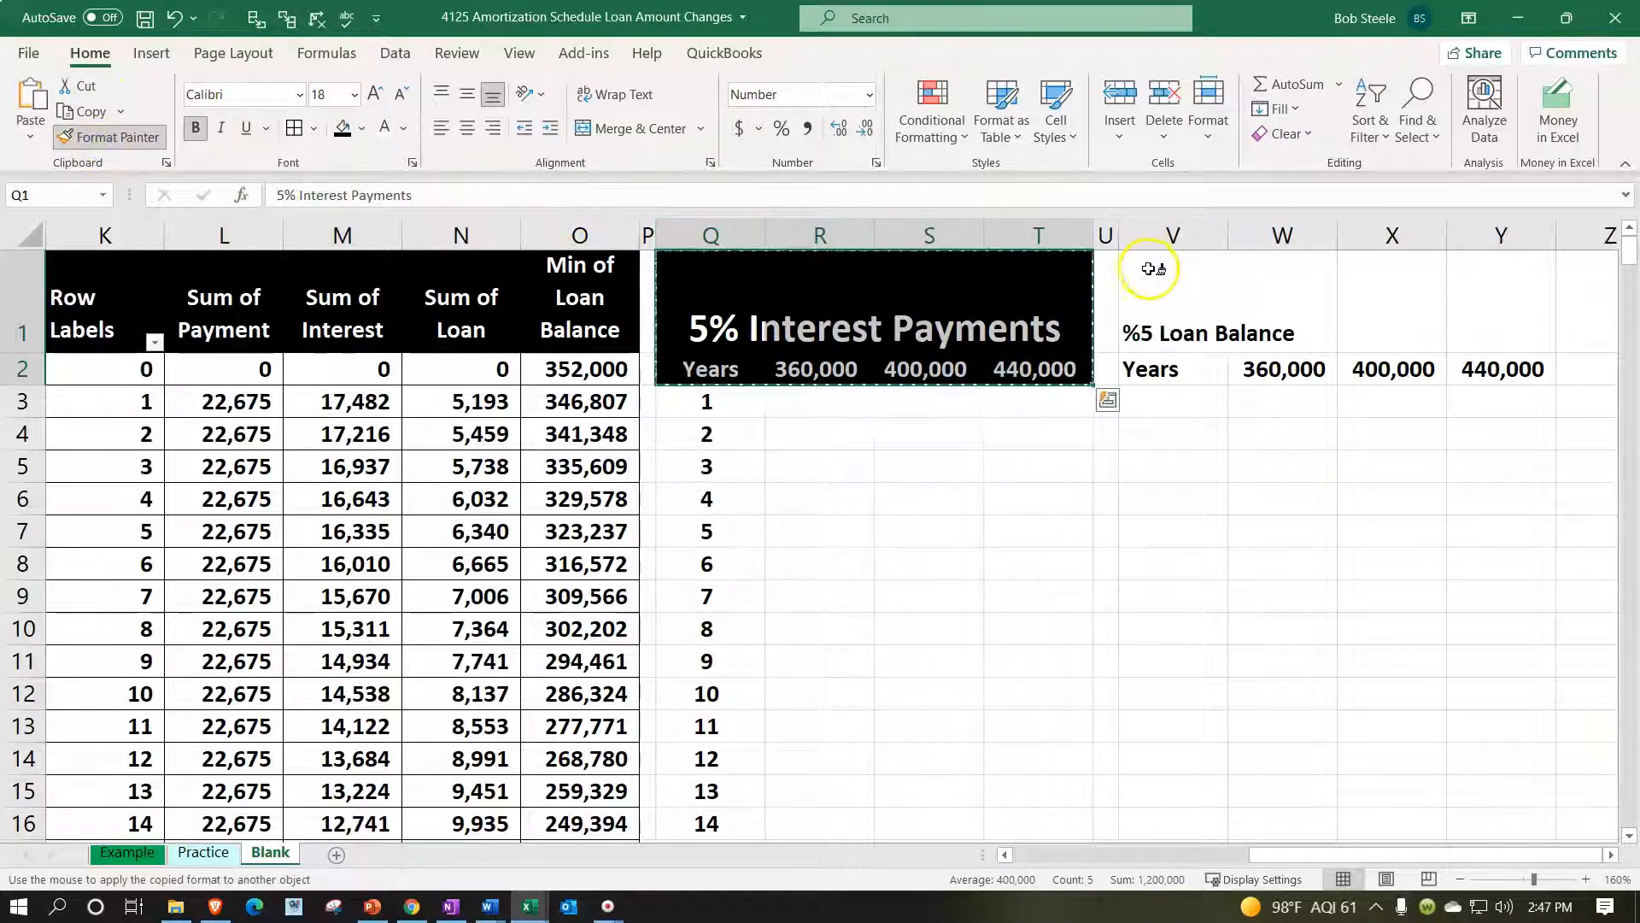
pyautogui.click(1153, 270)
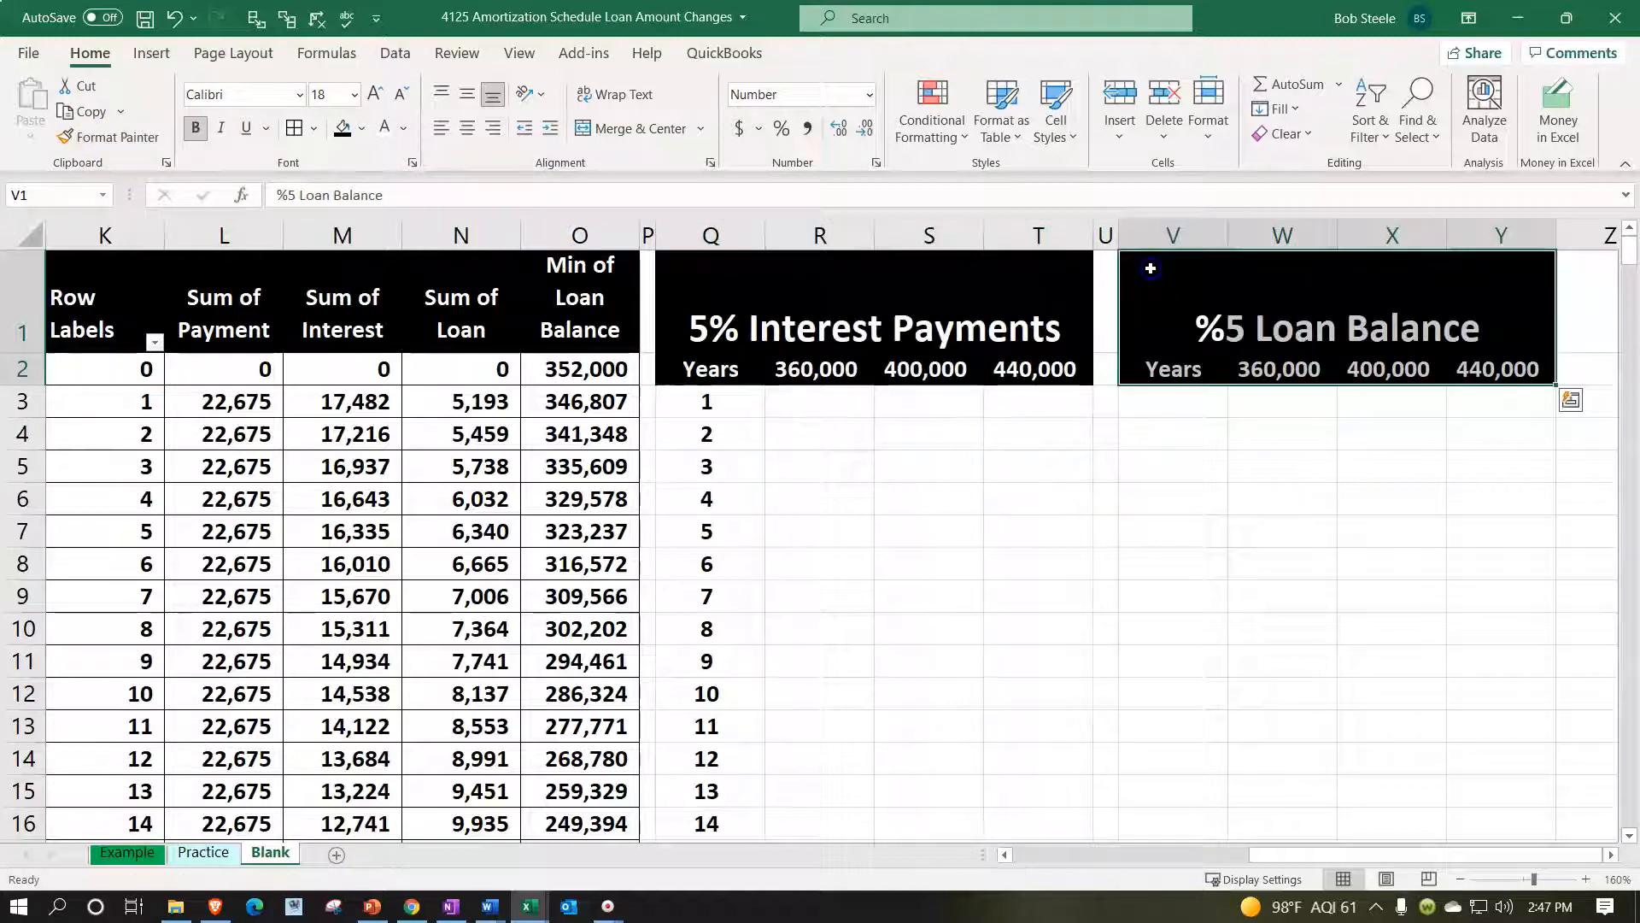
# Fill the loan balance table's Years column with 1 through 30 from V3 to V32 and center the numbers
pyautogui.click(1146, 397)
pyautogui.write('1')
pyautogui.press('Return')
pyautogui.write('2')
pyautogui.press('Return')
pyautogui.moveTo(1144, 401); pyautogui.dragTo(1207, 704)
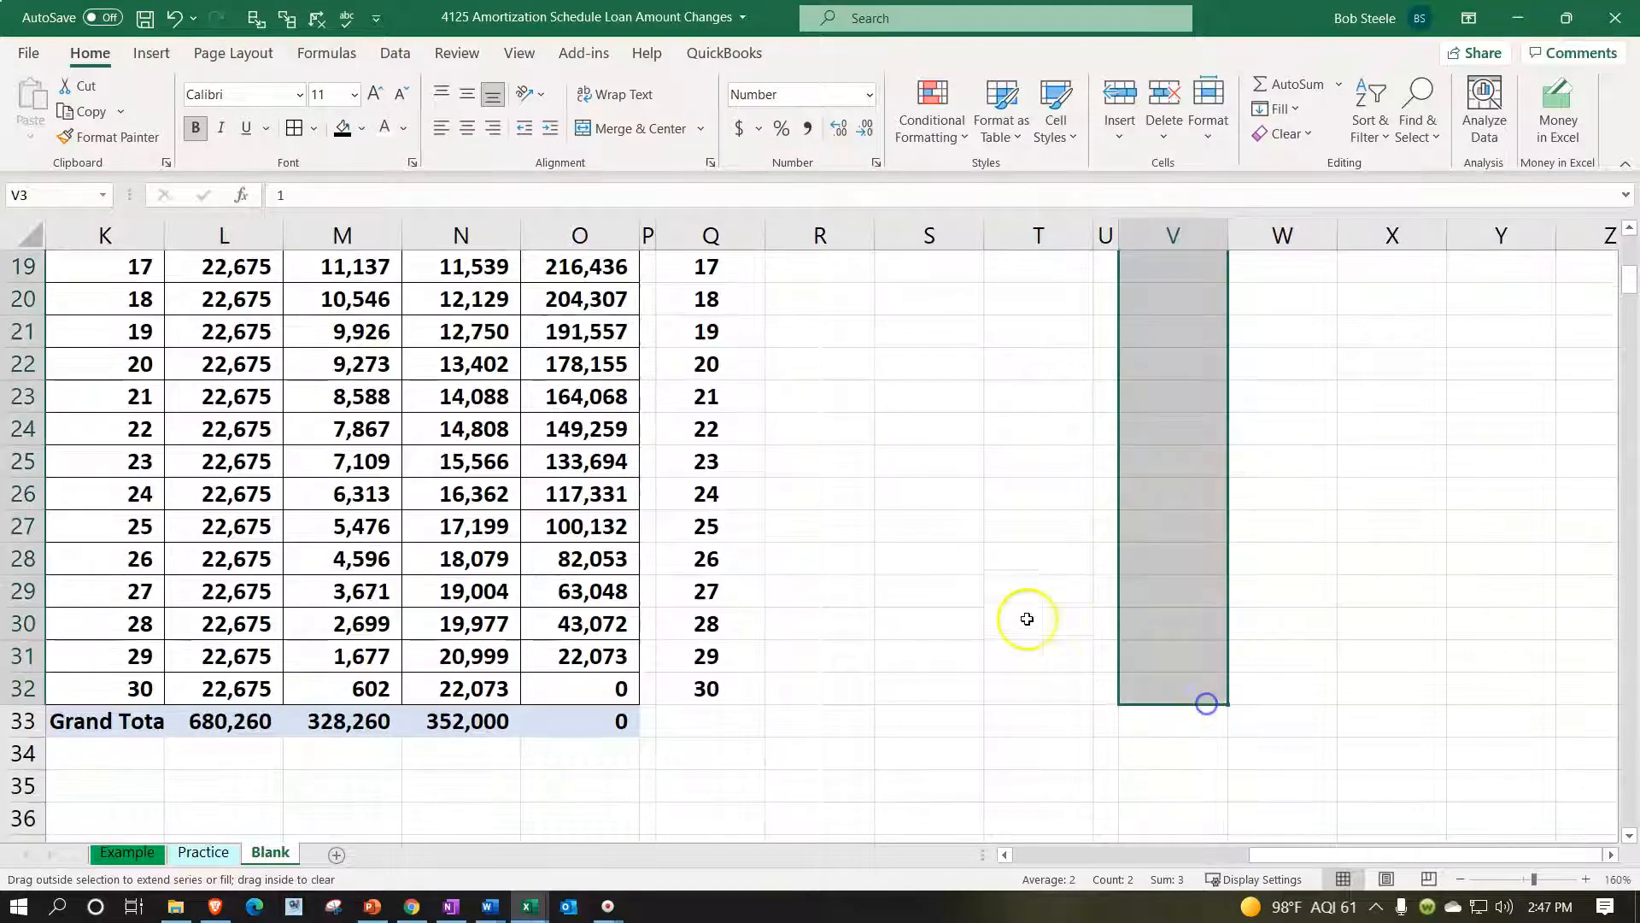
pyautogui.scroll(6, 962, 586)
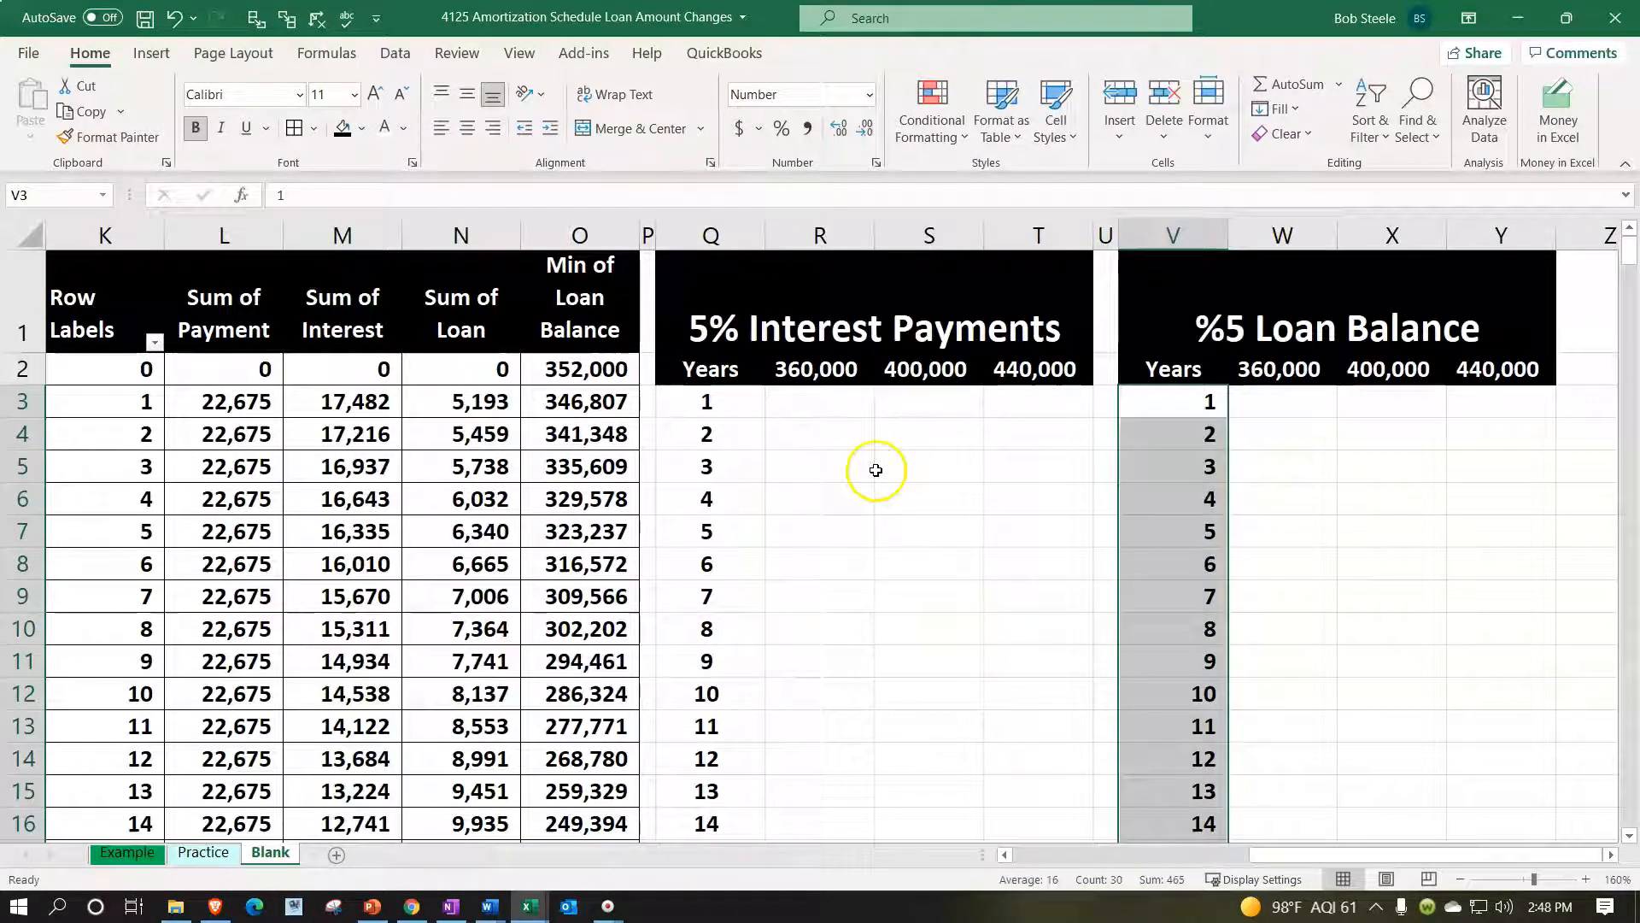
pyautogui.click(476, 137)
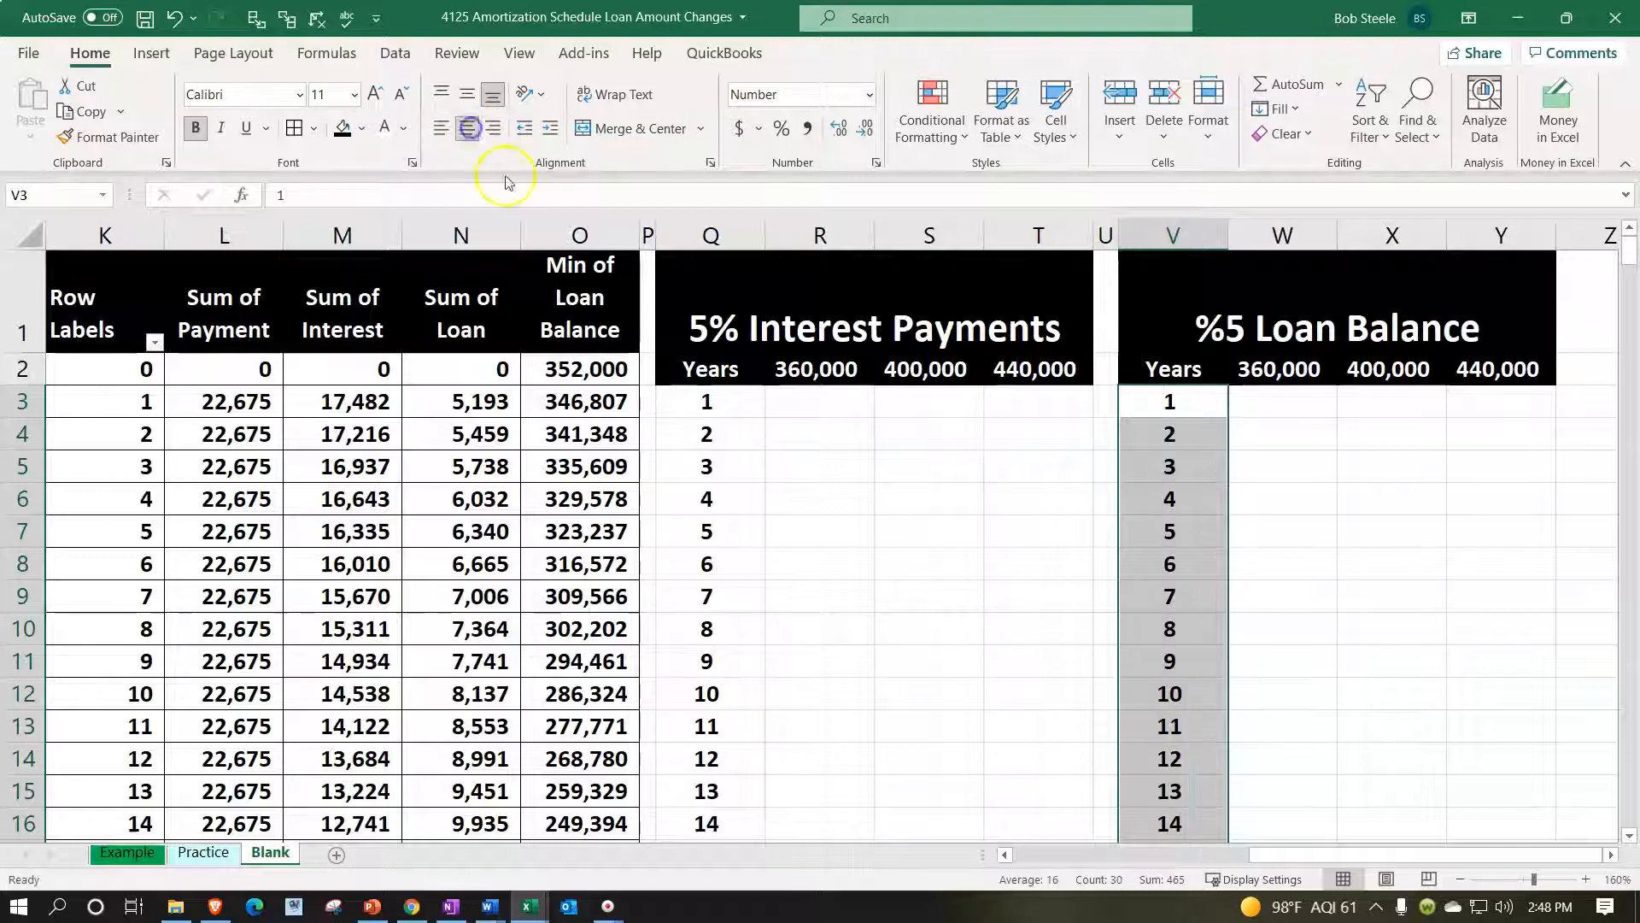
# Set the Home price in B1 to 360,000 from its list of values
pyautogui.click(780, 423)
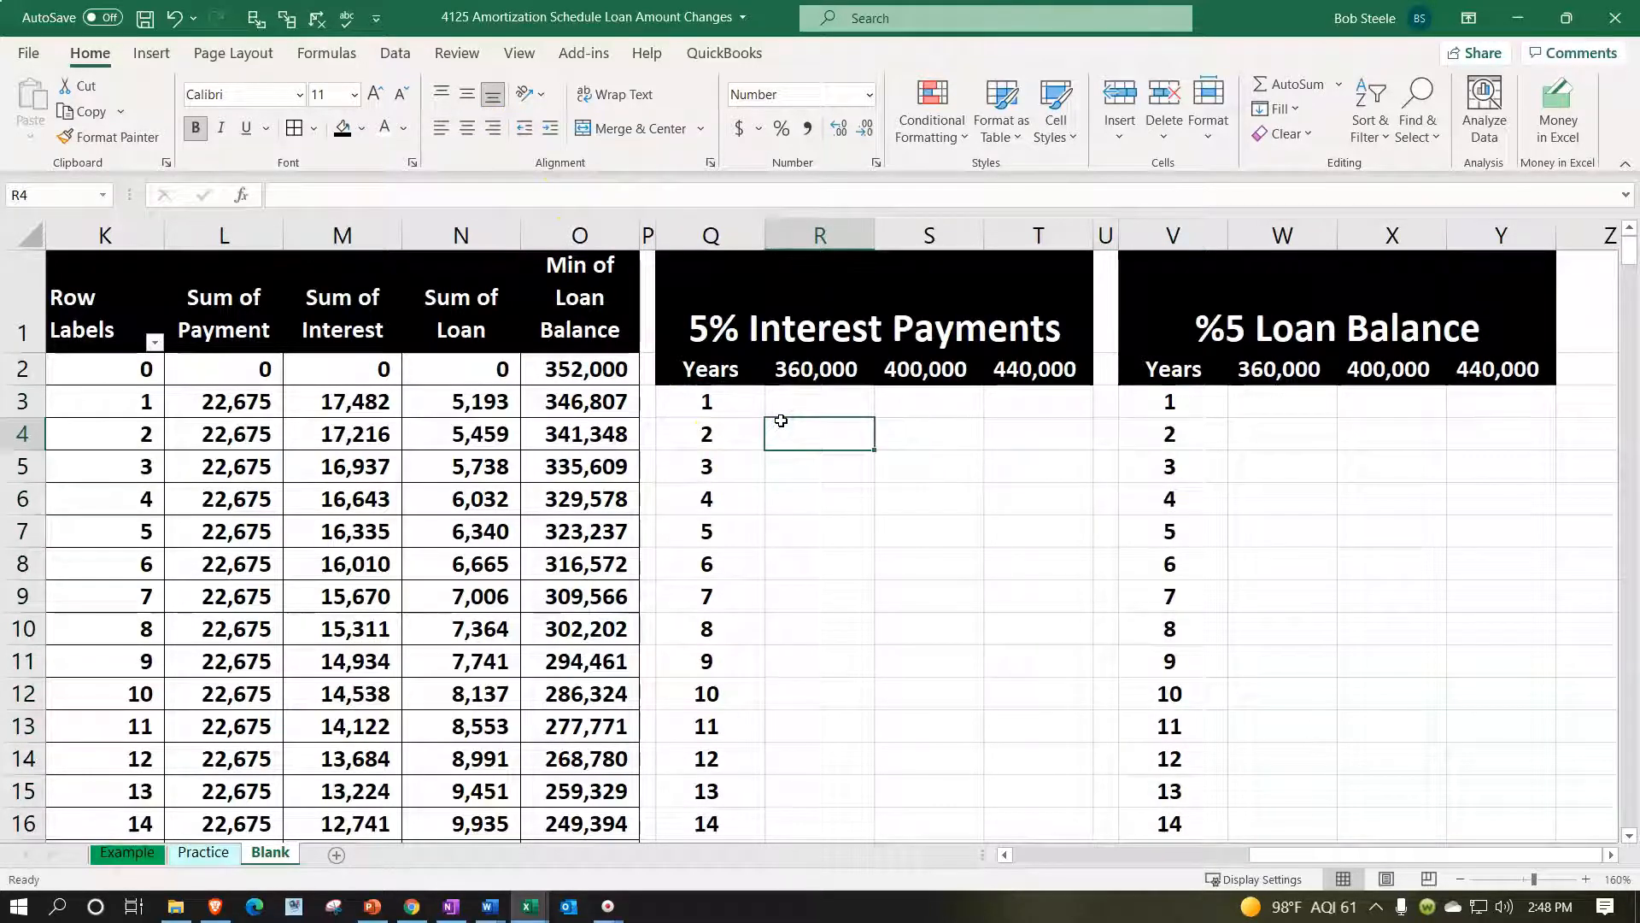
pyautogui.press('Home')
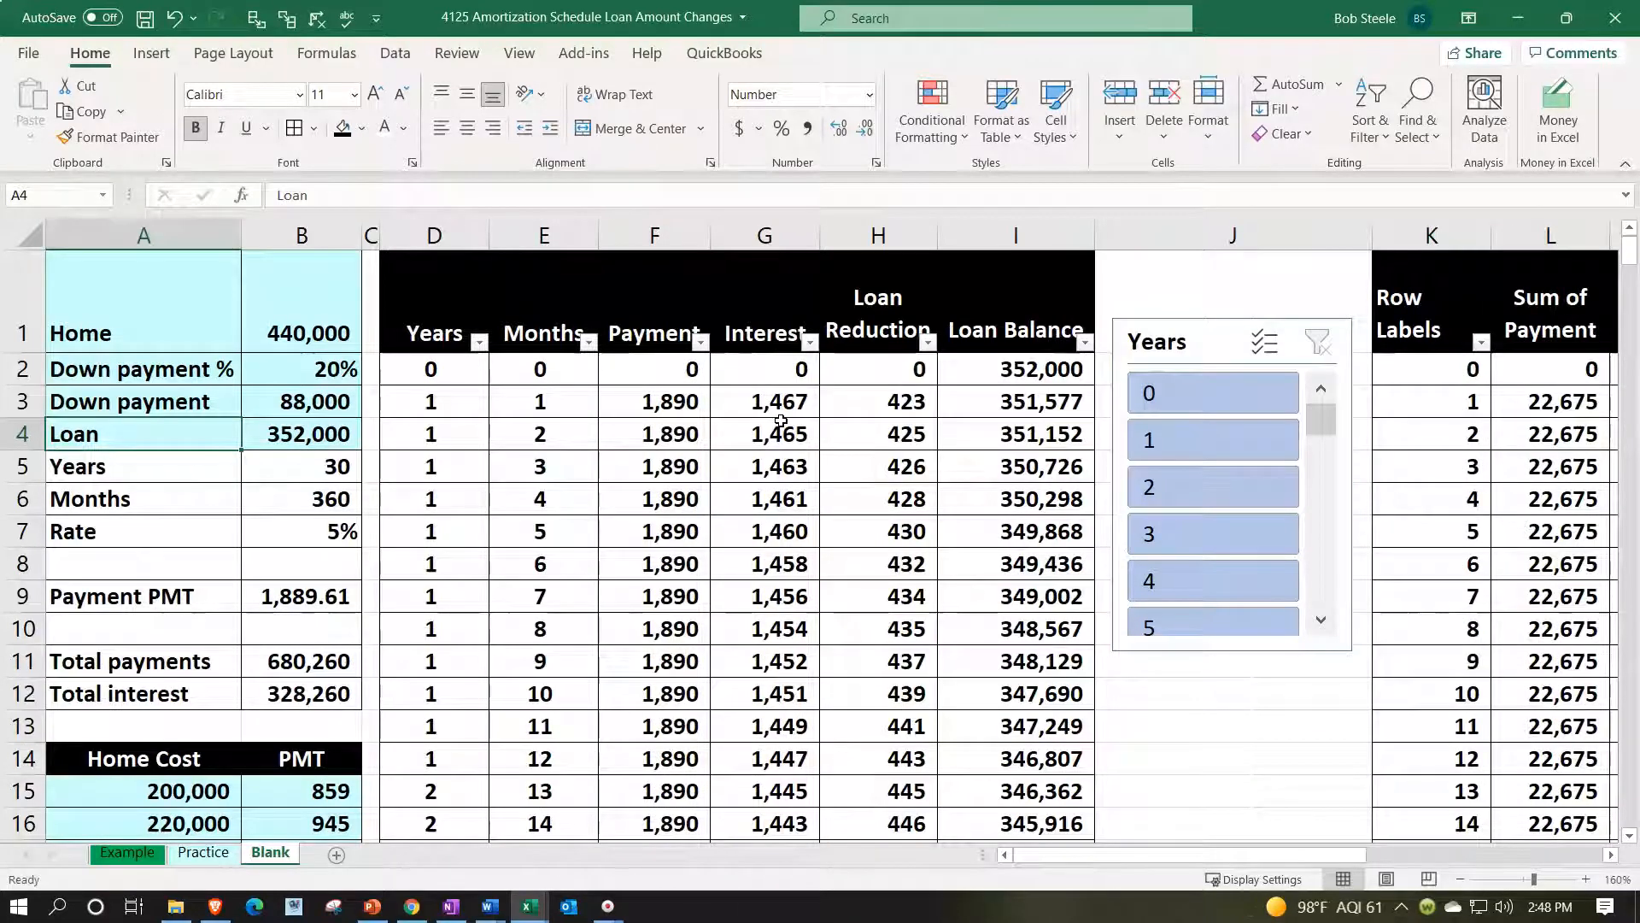
pyautogui.click(342, 337)
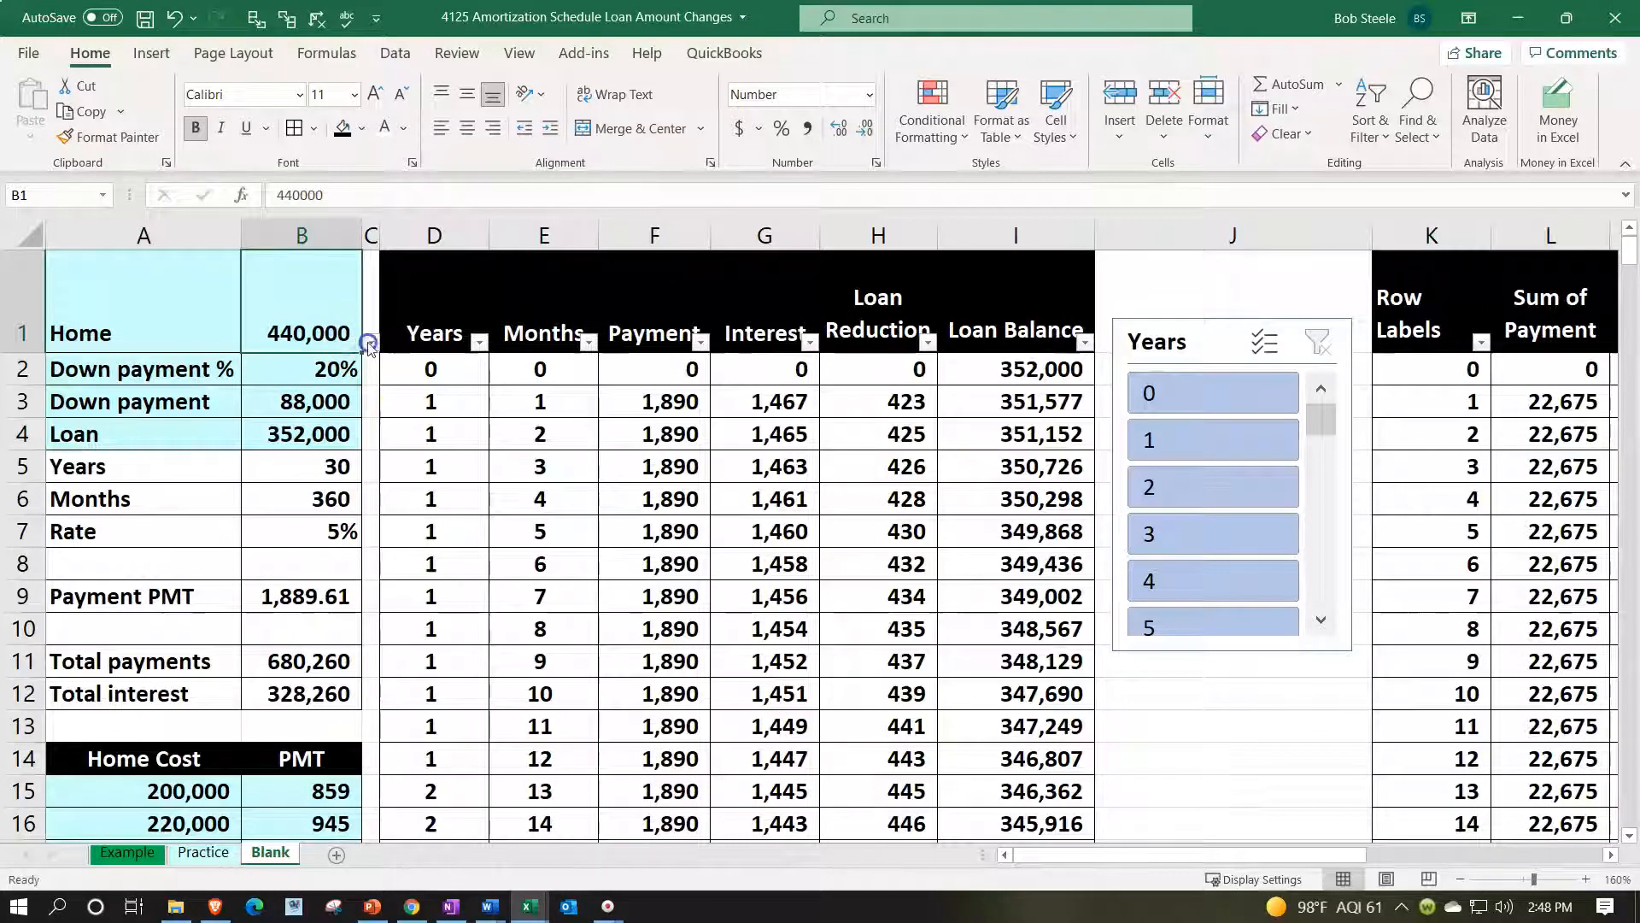
pyautogui.click(370, 342)
pyautogui.moveTo(366, 466); pyautogui.dragTo(368, 421)
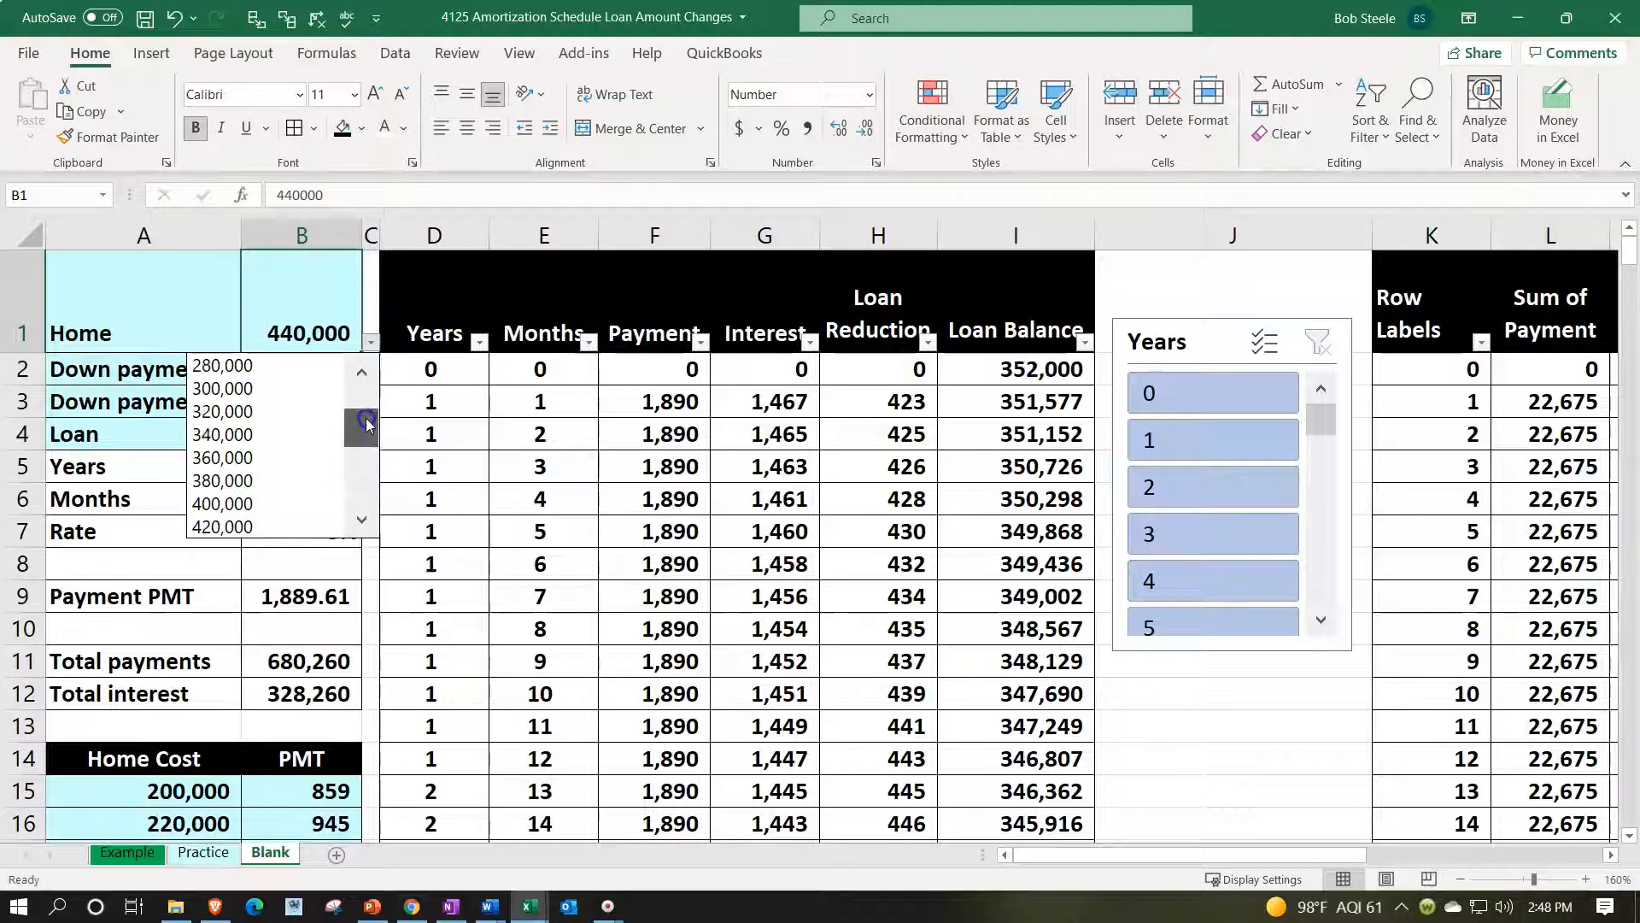
pyautogui.click(285, 457)
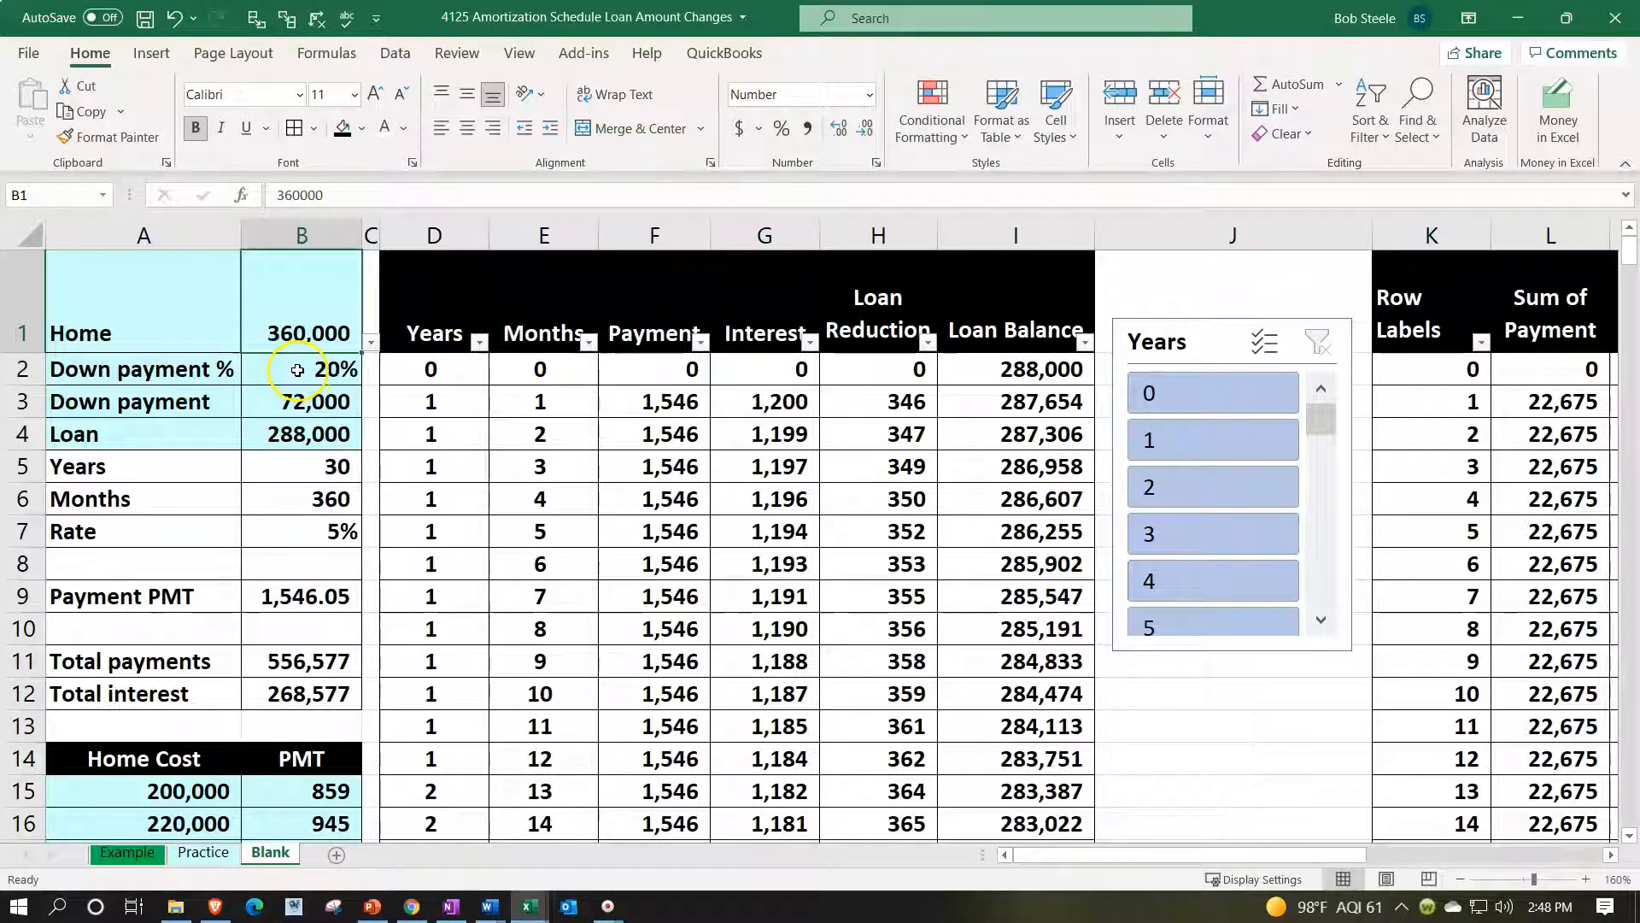
pyautogui.click(298, 396)
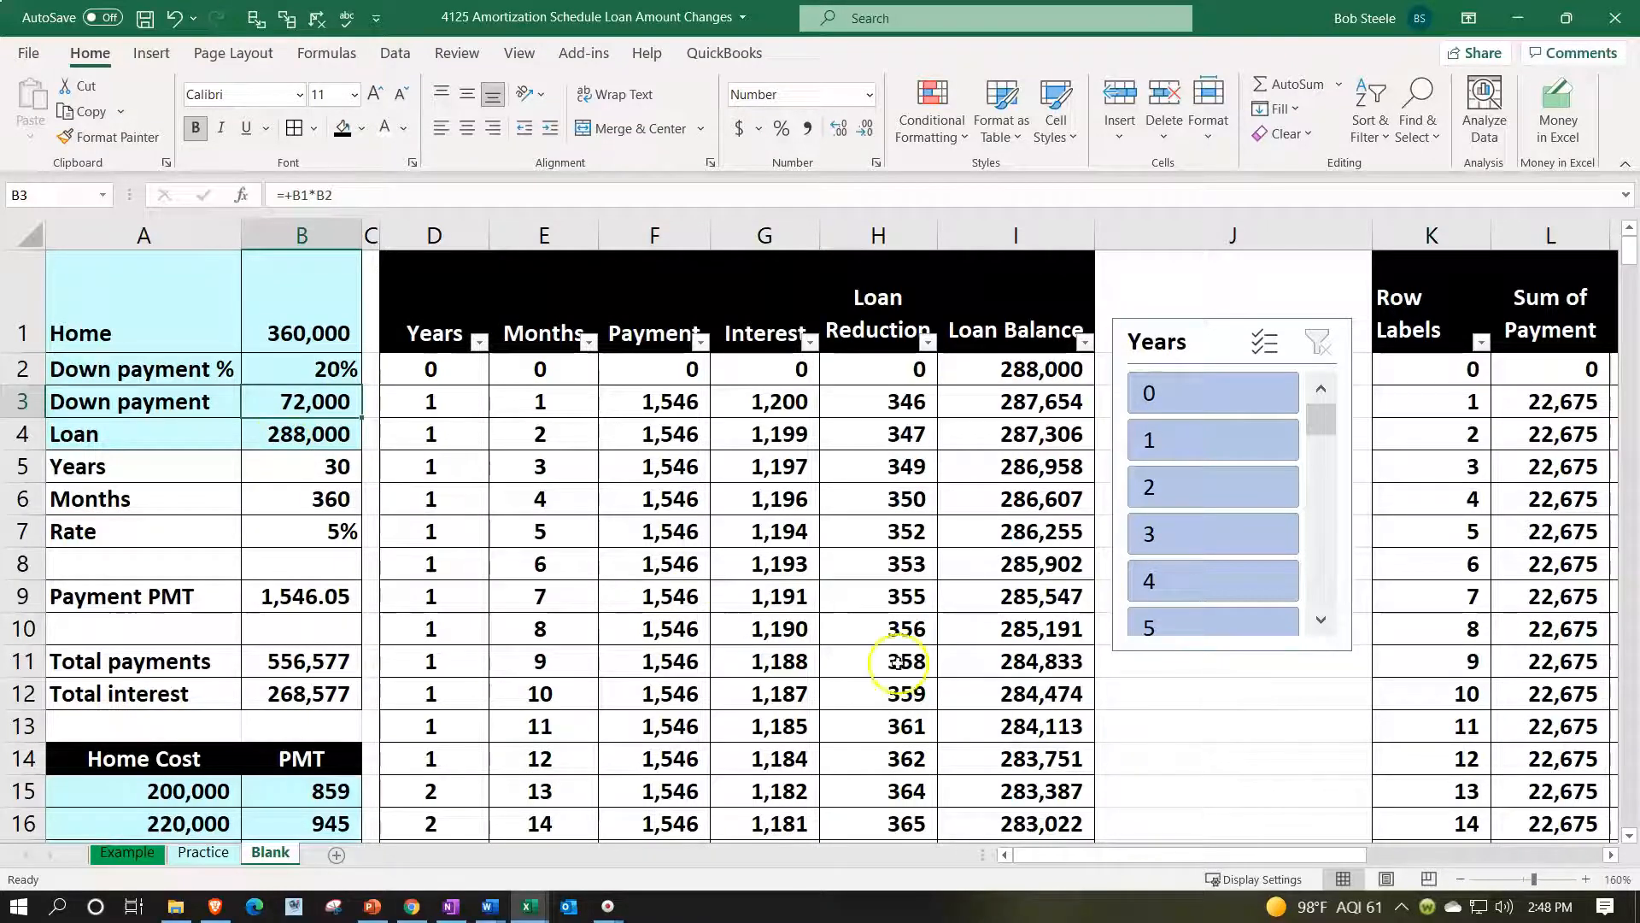
# Refresh the amortization PivotTable in columns K to O for the 360,000 home price
pyautogui.click(1221, 713)
pyautogui.press('Right')
pyautogui.press('Right')
pyautogui.press('Right')
pyautogui.press('Right')
pyautogui.press('Right')
pyautogui.press('Right')
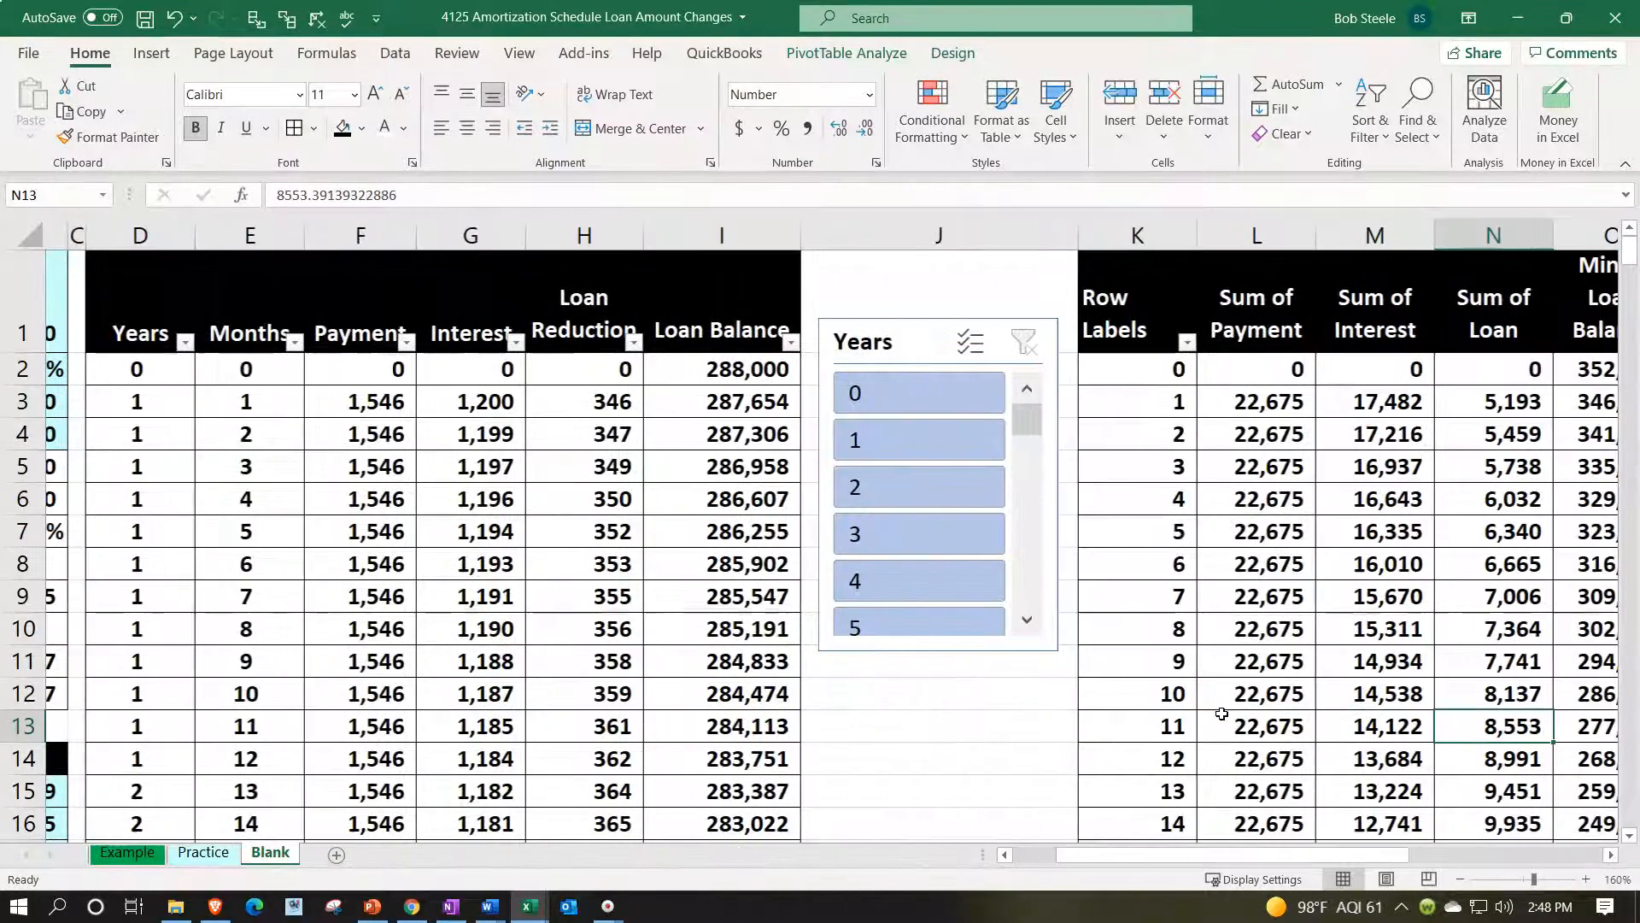
pyautogui.rightClick(1190, 570)
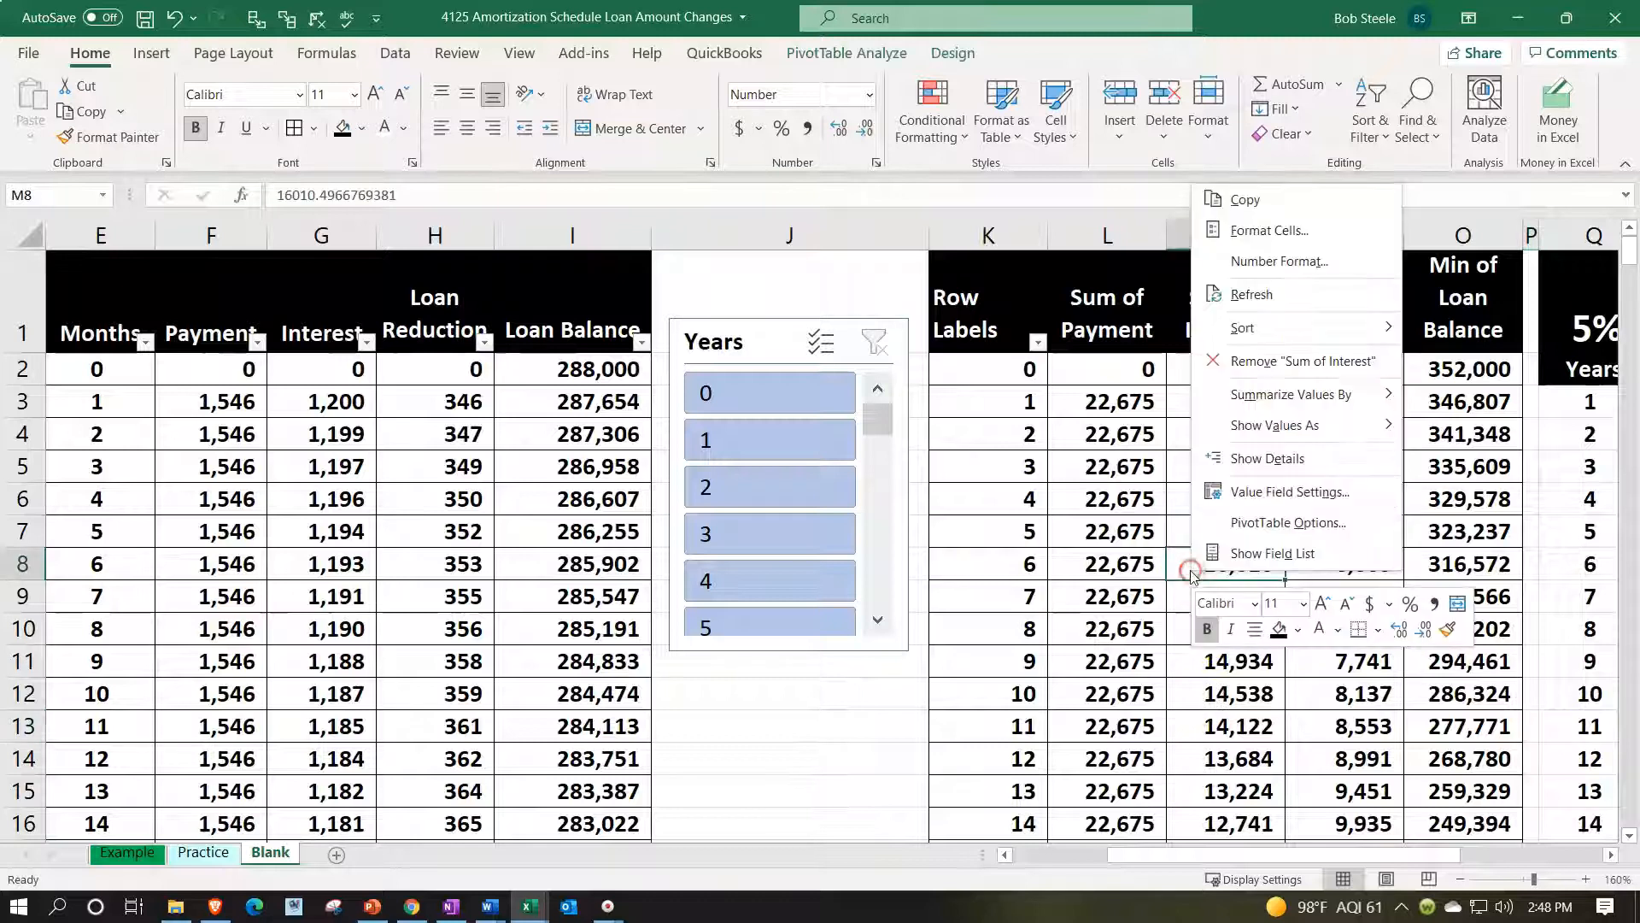
pyautogui.click(1212, 298)
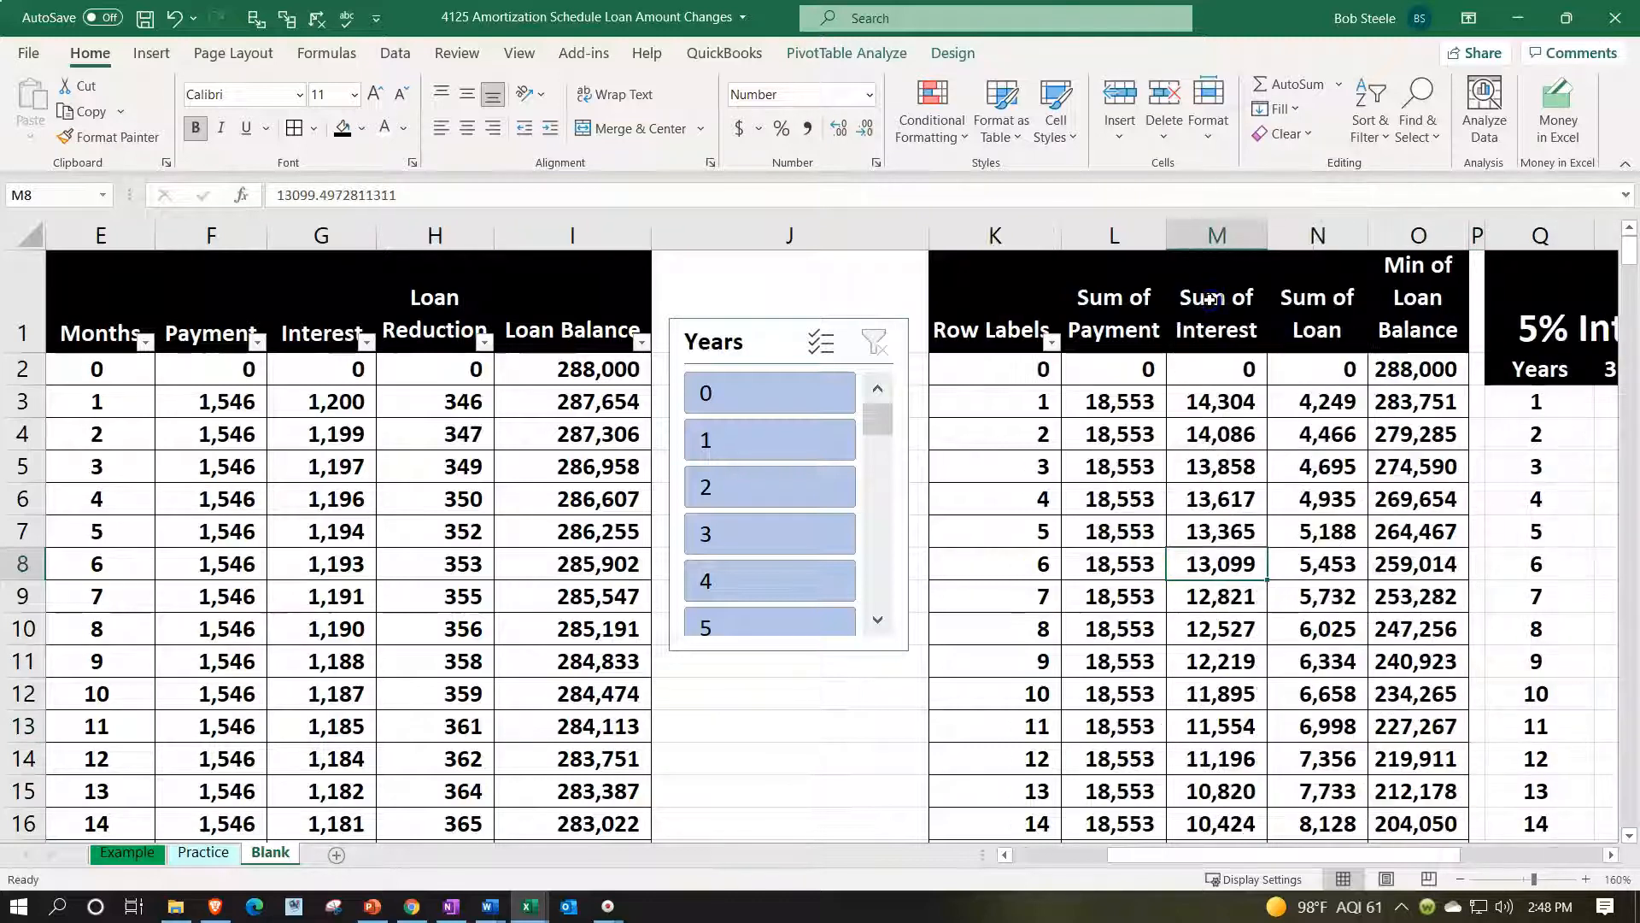
# Copy the PivotTable's Sum of Interest for years 1 to 30 and paste it as values from R3 under 360,000
pyautogui.moveTo(1224, 409); pyautogui.dragTo(1215, 758)
pyautogui.hotkey('ctrl', 'c')
pyautogui.moveTo(1230, 854); pyautogui.dragTo(1347, 855)
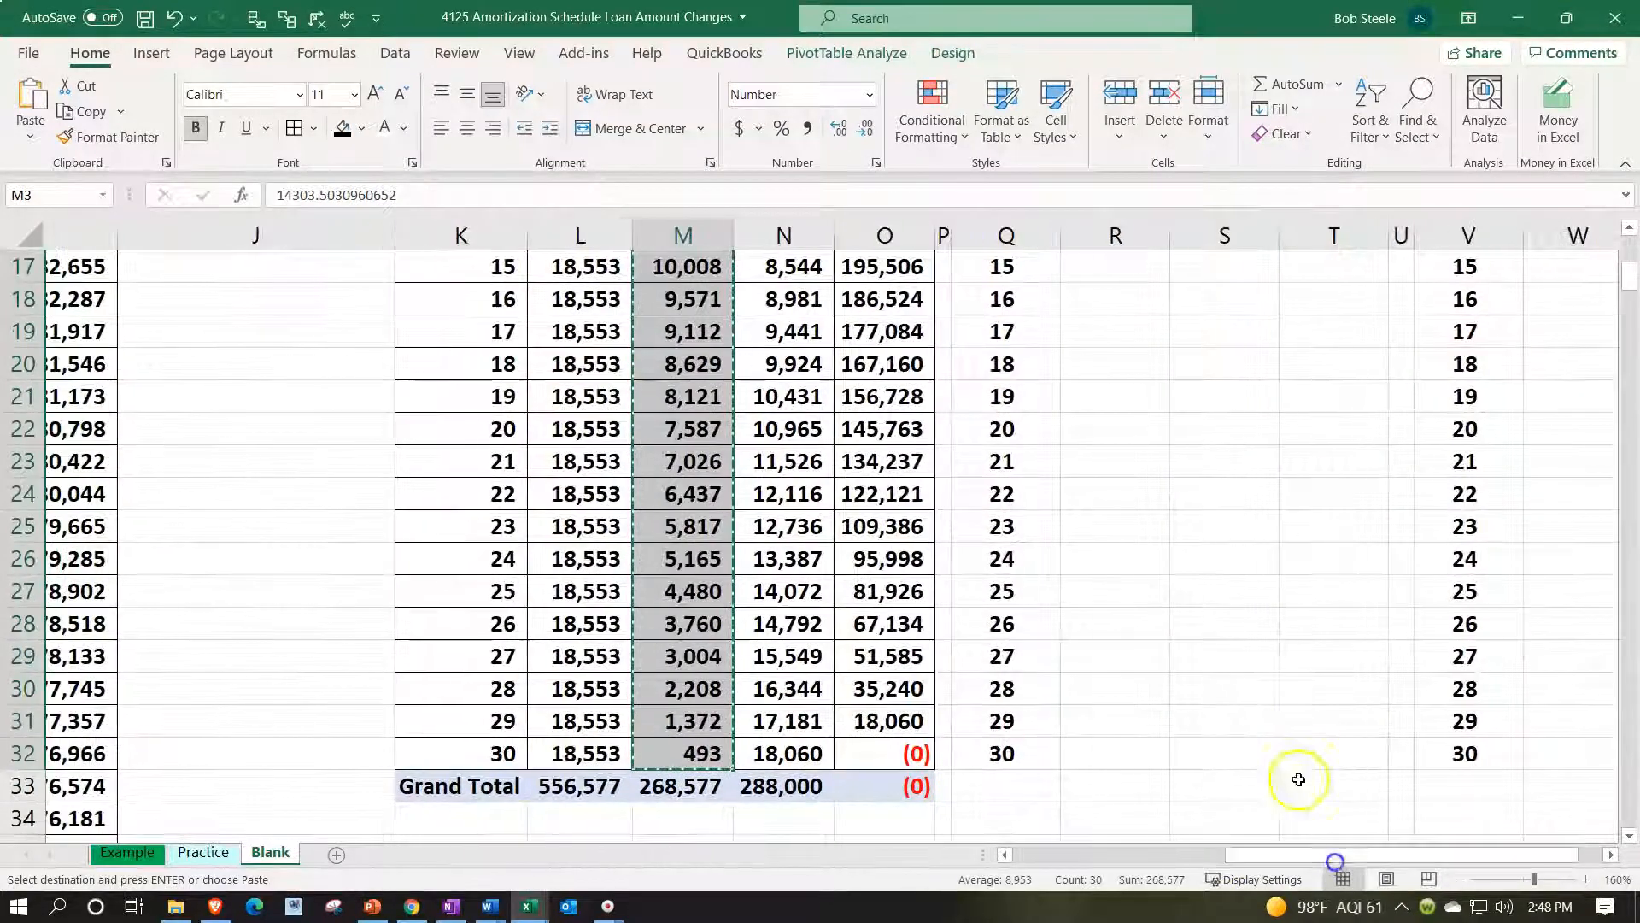
pyautogui.scroll(5, 1267, 732)
pyautogui.click(1058, 403)
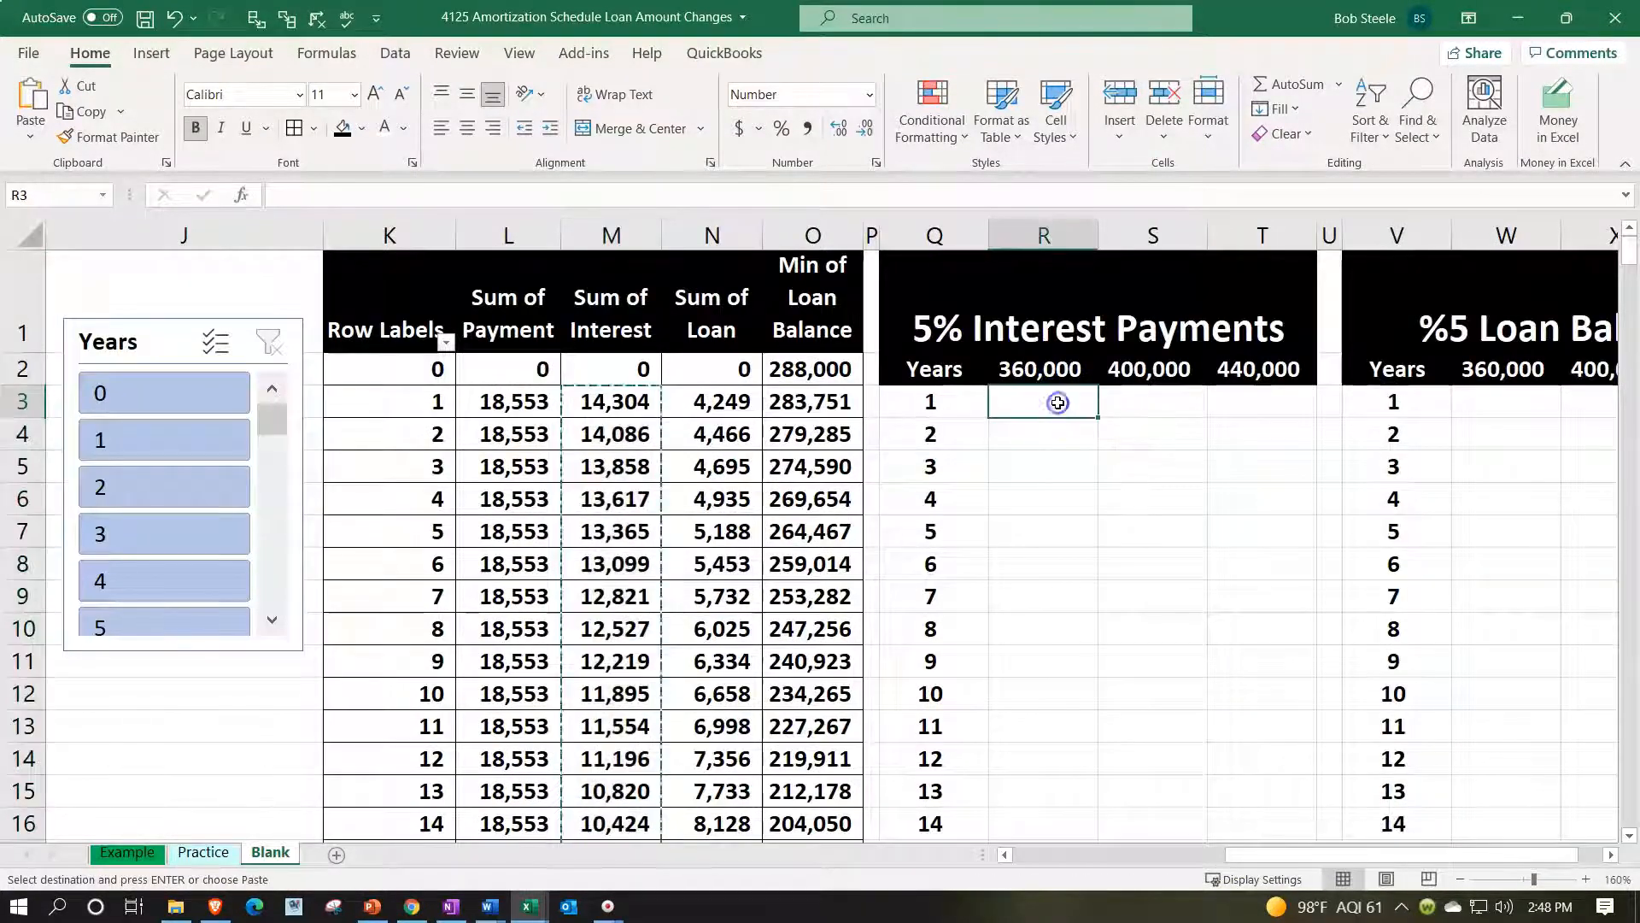
pyautogui.rightClick(1058, 402)
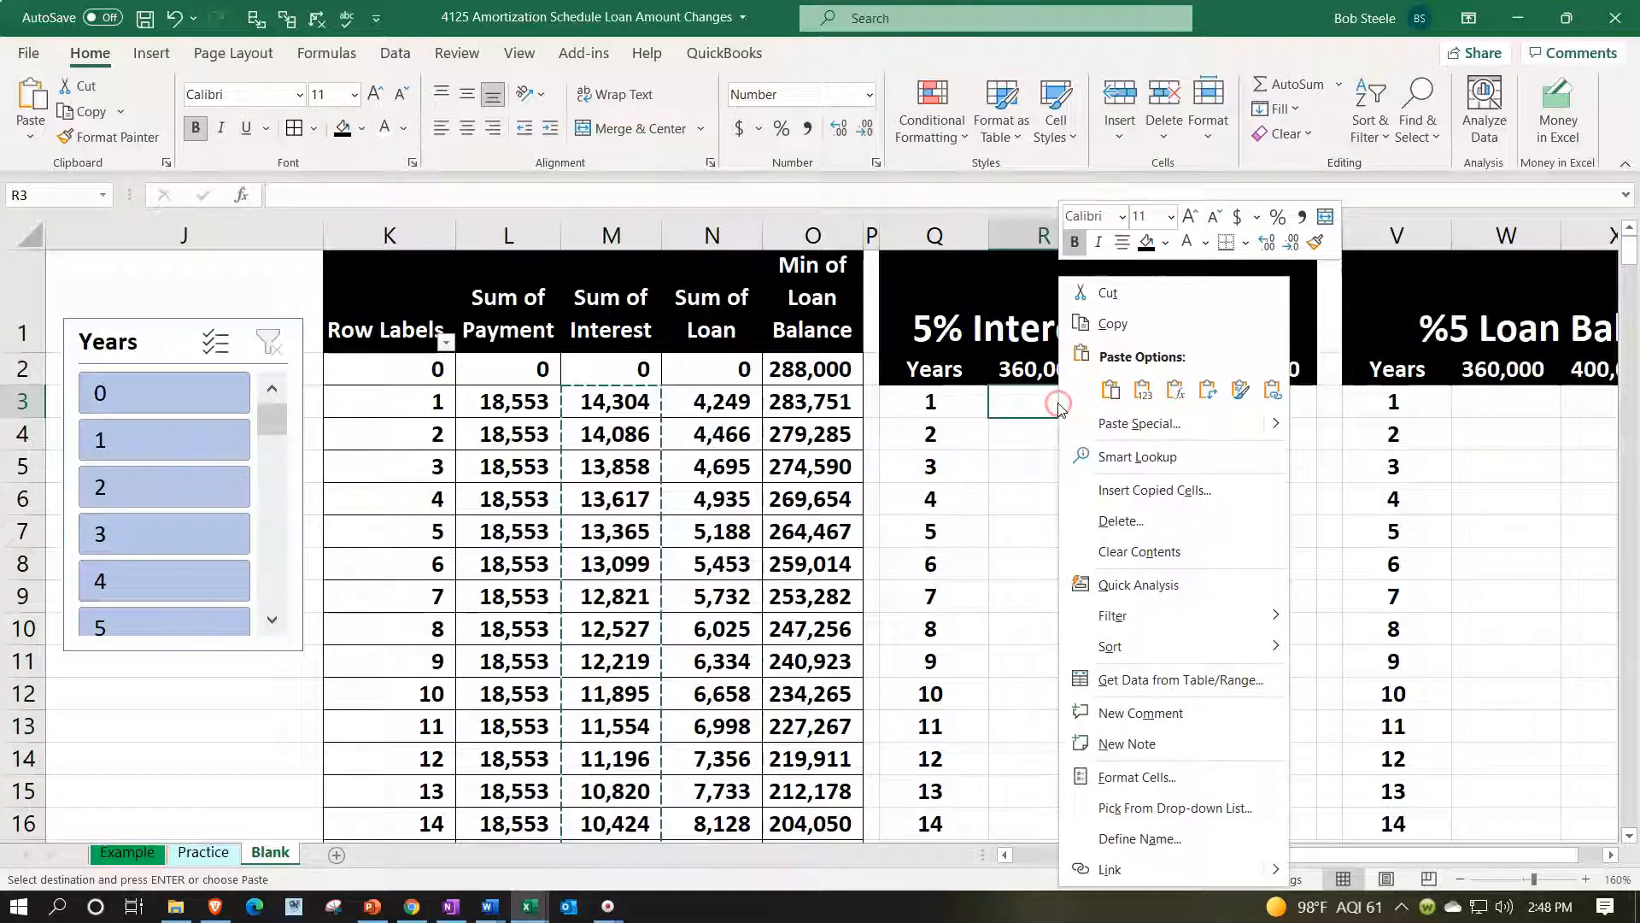
pyautogui.click(1142, 389)
# Copy the PivotTable's Min of Loan Balance for years 1 to 30 and paste it as values from W3 under 360,000
pyautogui.click(809, 403)
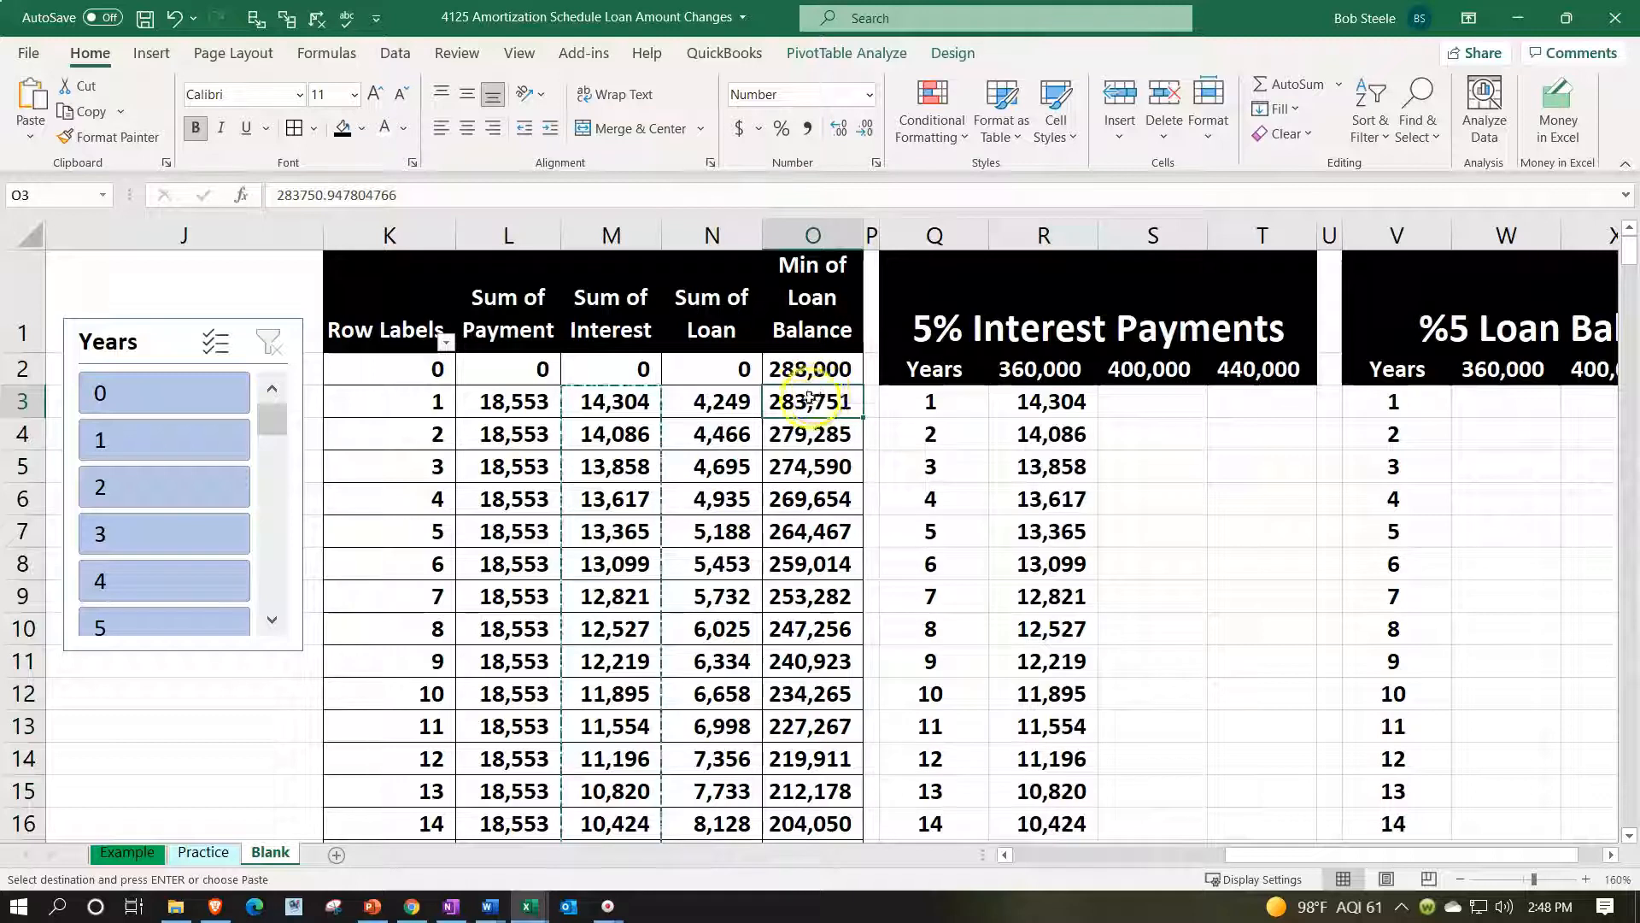
pyautogui.moveTo(784, 398); pyautogui.dragTo(795, 842)
pyautogui.rightClick(803, 683)
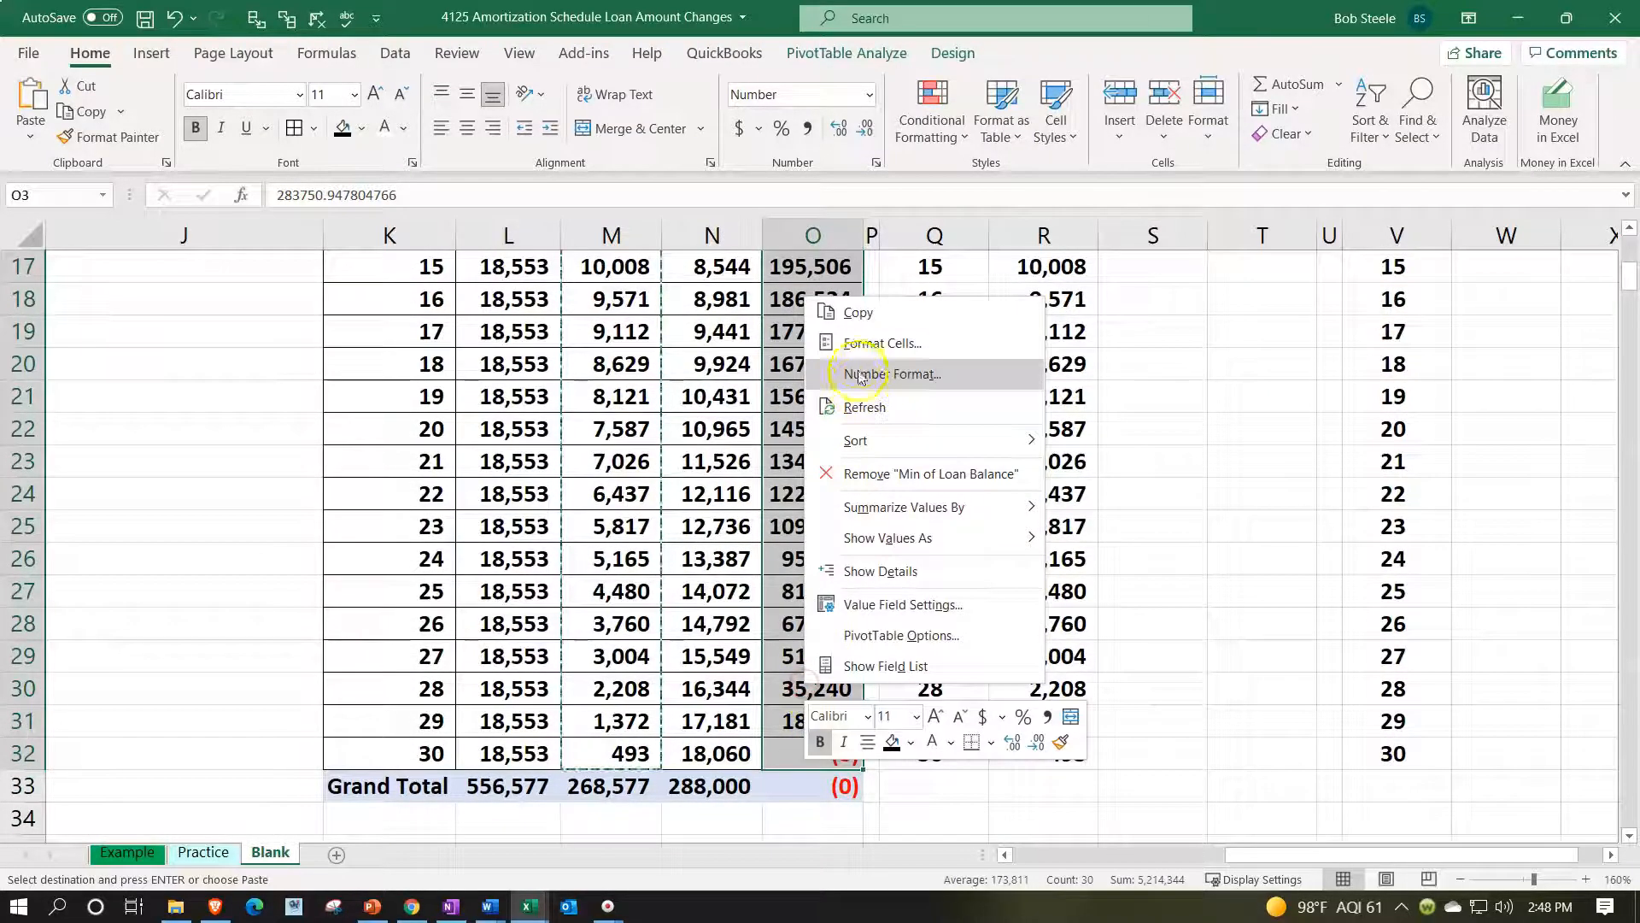
pyautogui.click(858, 312)
pyautogui.scroll(5, 1043, 414)
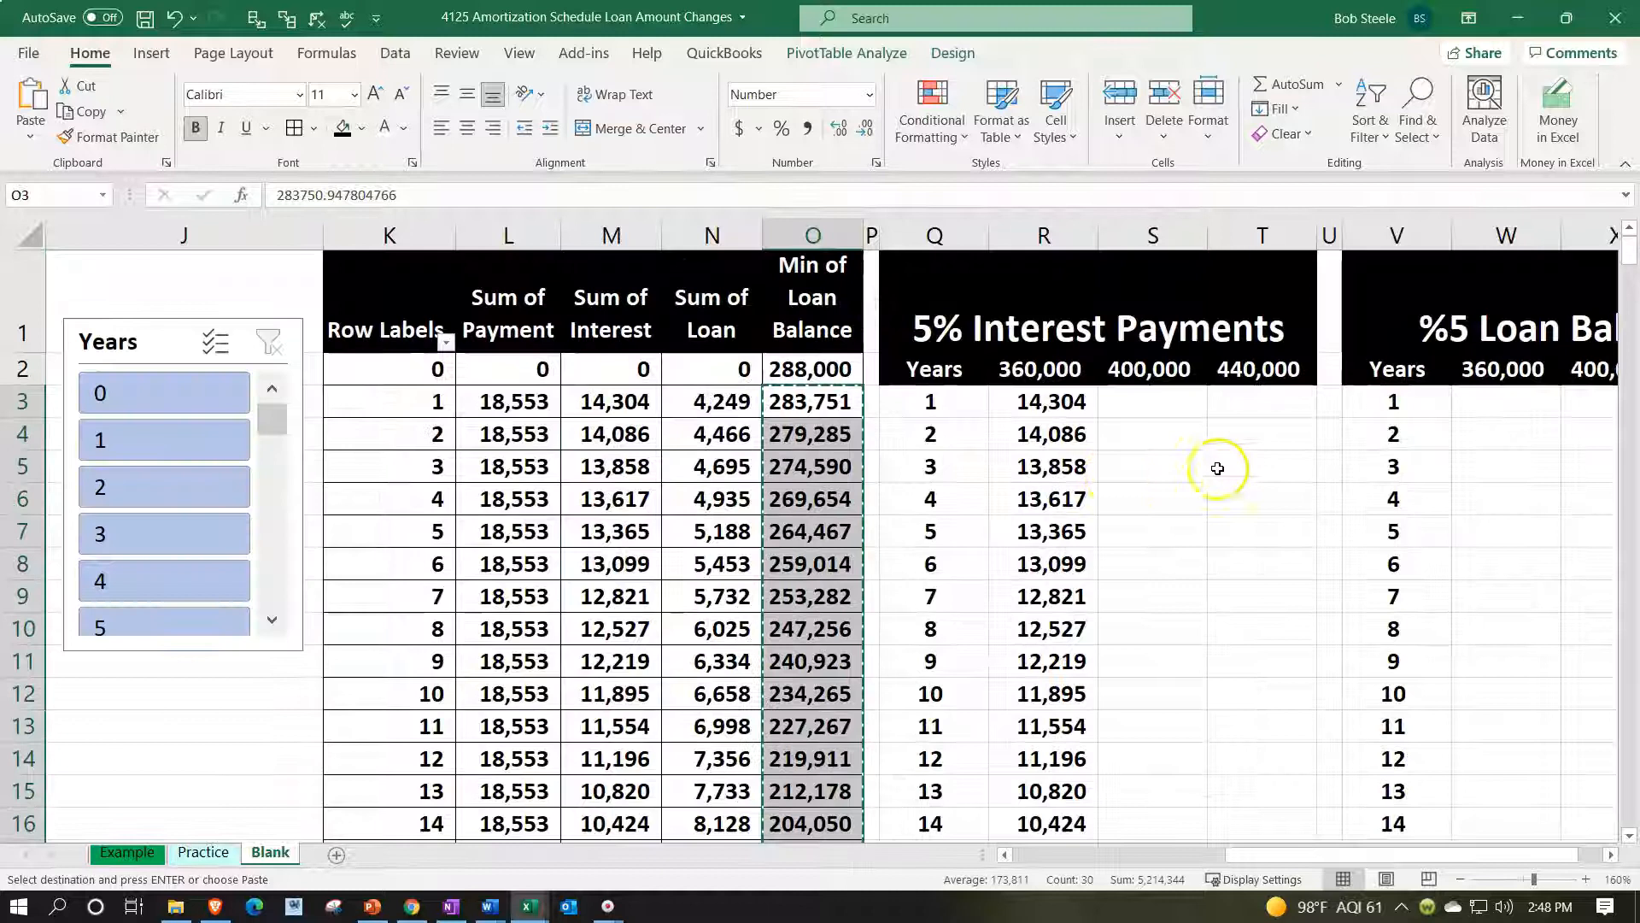
pyautogui.click(1485, 400)
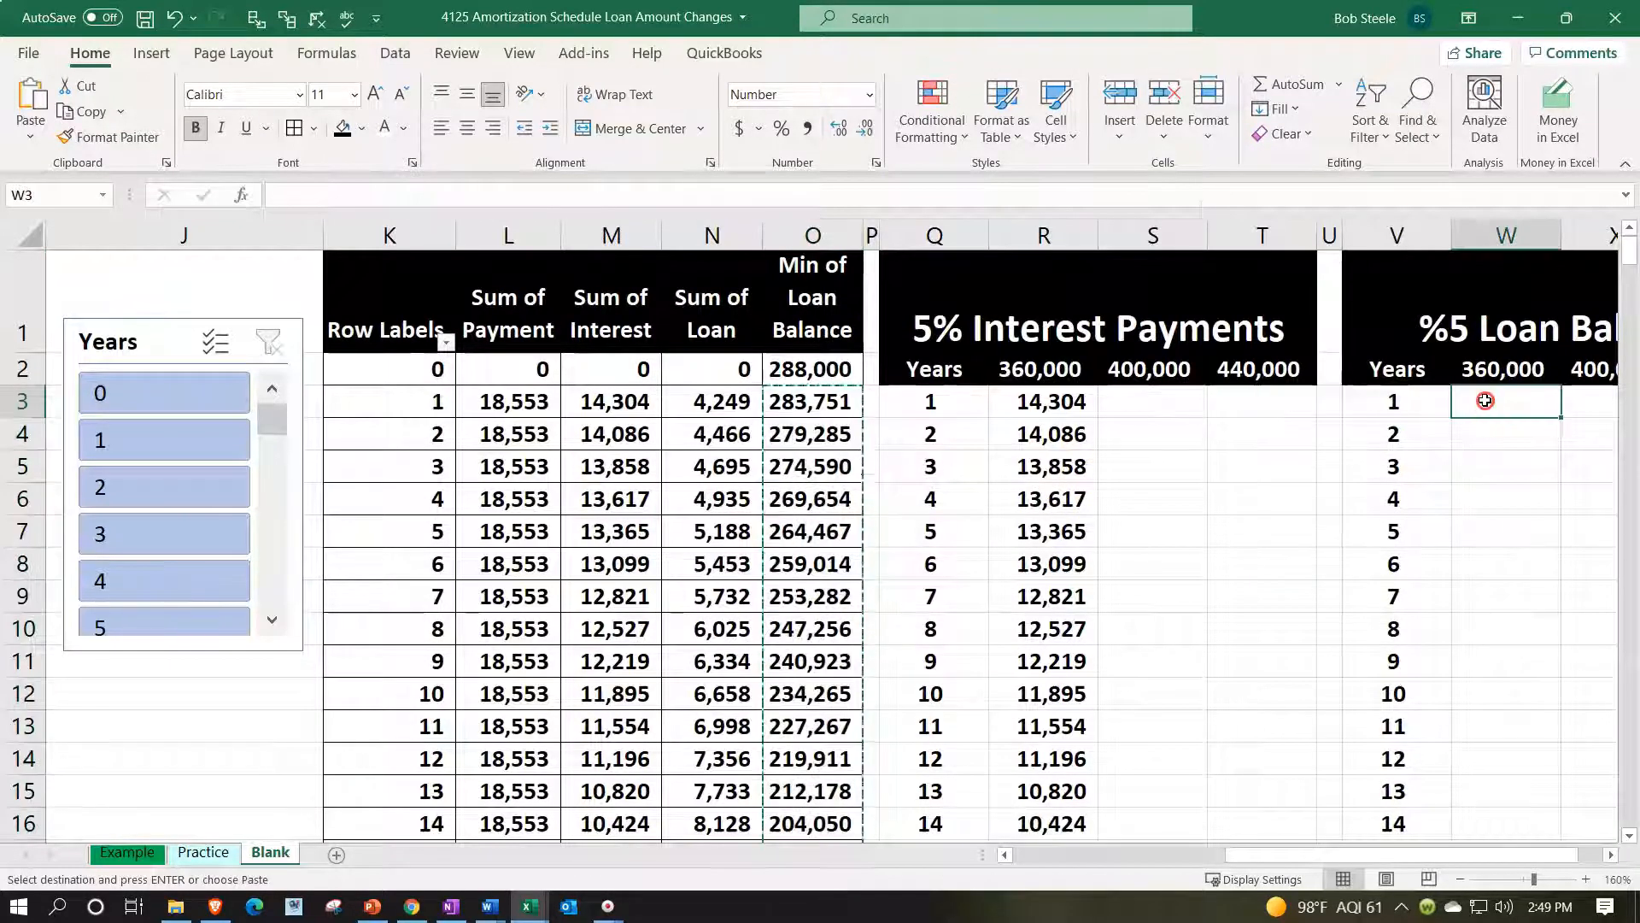
pyautogui.rightClick(1484, 401)
pyautogui.click(1341, 388)
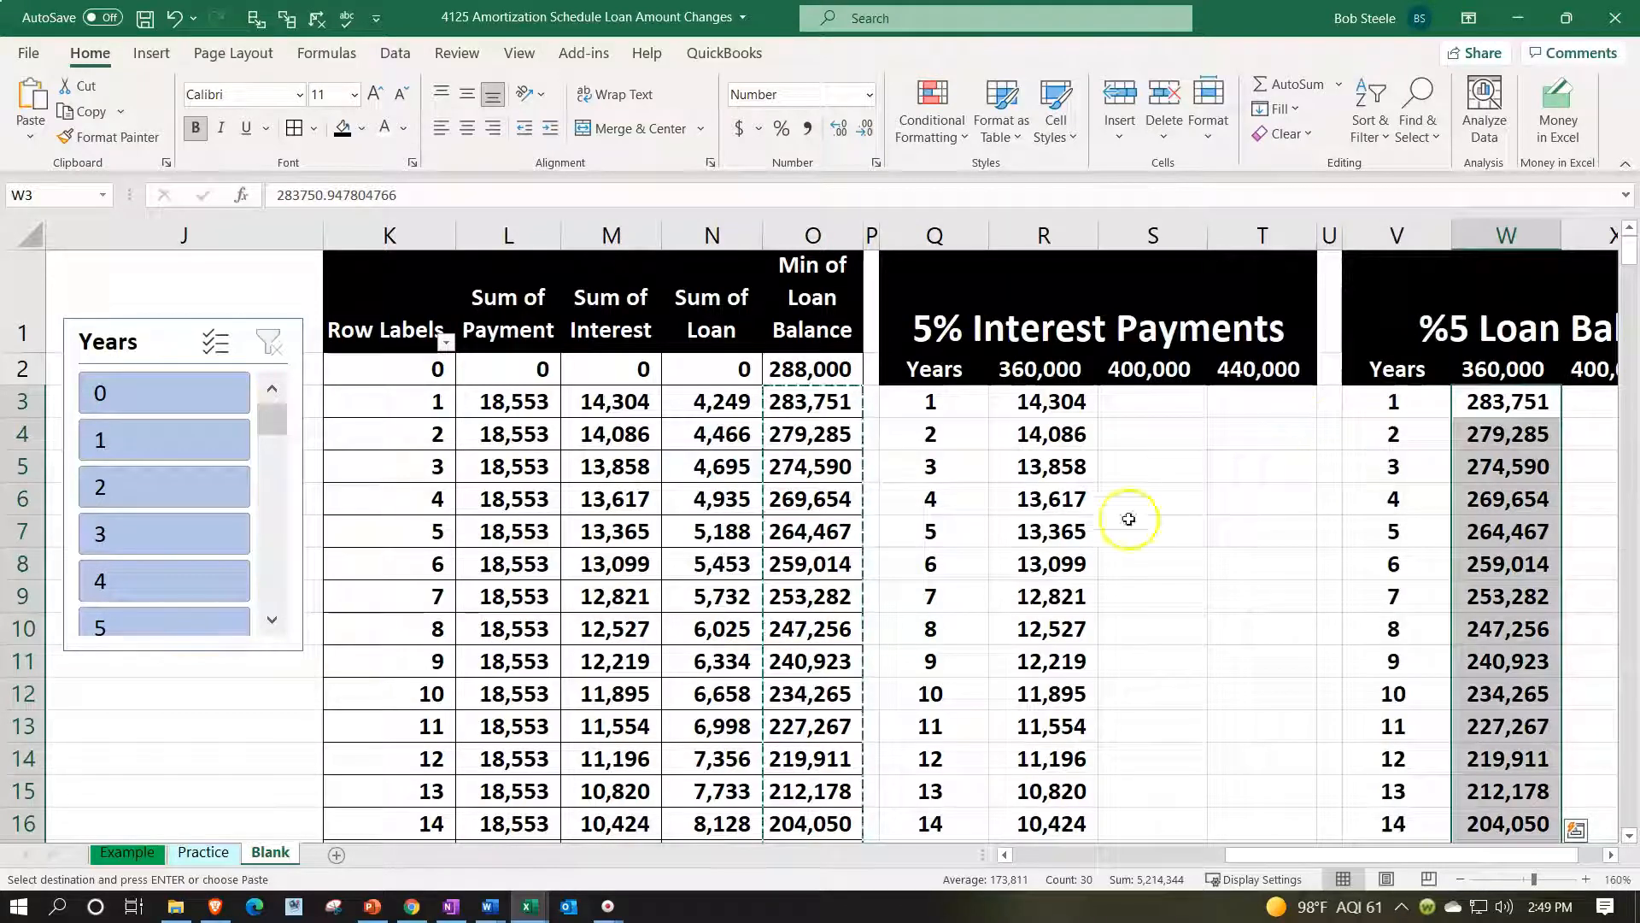
# Set the Home price in B1 to 400,000 and check the down payment and loan formulas
pyautogui.click(803, 555)
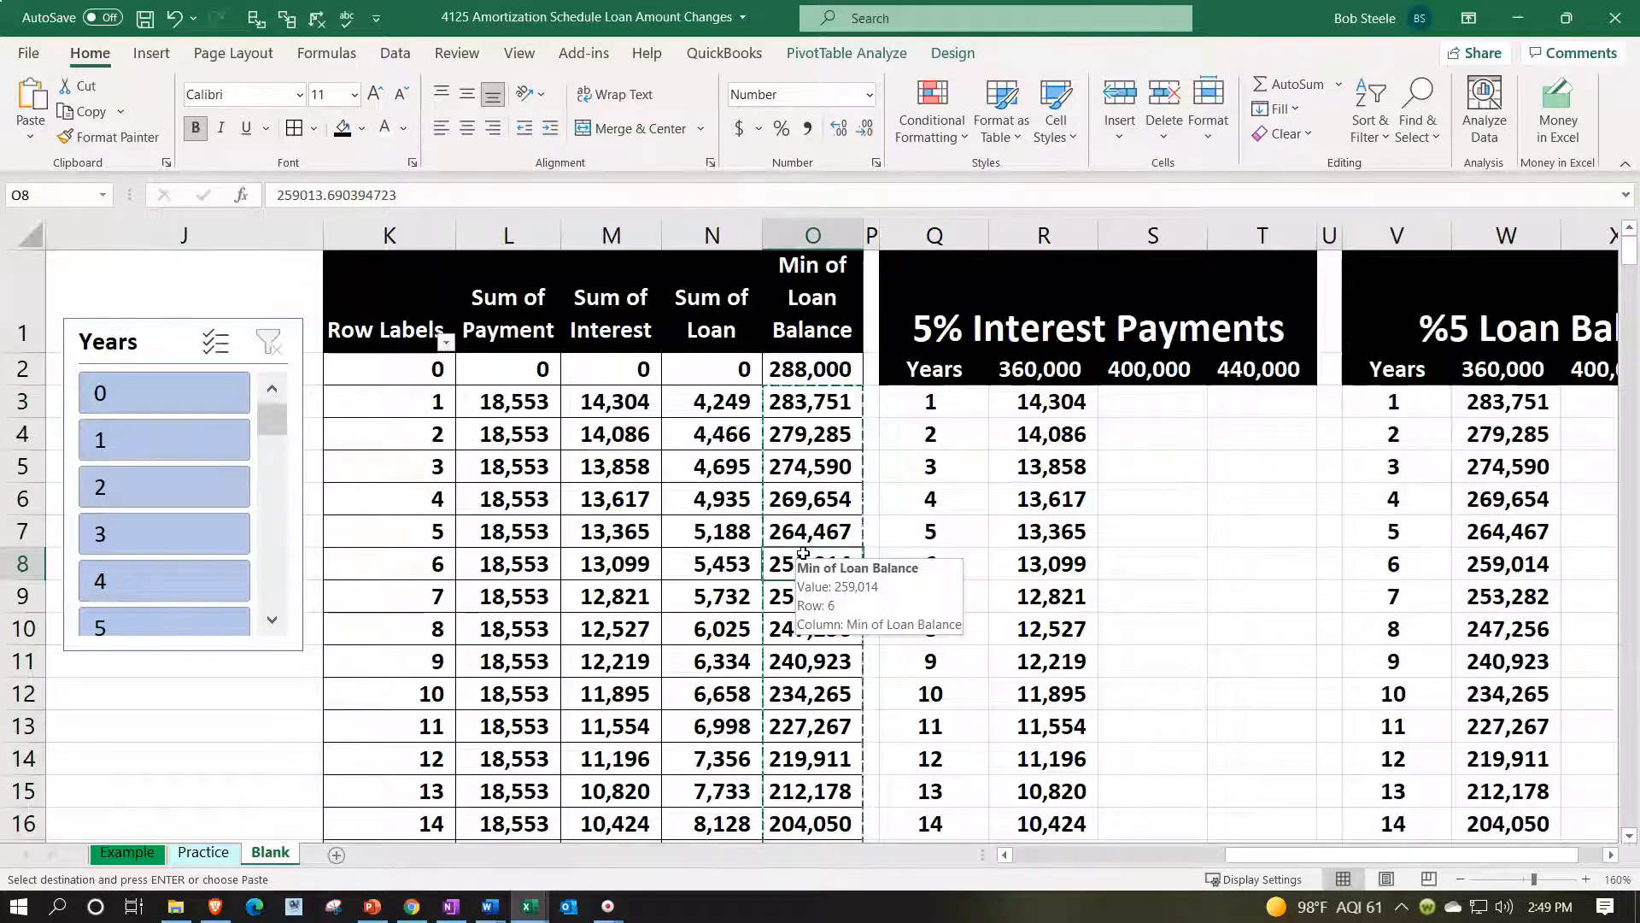
pyautogui.press('Left')
pyautogui.press('Left')
pyautogui.press('Left')
pyautogui.press('Left')
pyautogui.press('Left')
pyautogui.press('Left')
pyautogui.press('Left')
pyautogui.press('Left')
pyautogui.press('Left')
pyautogui.press('Left')
pyautogui.press('Left')
pyautogui.press('Left')
pyautogui.press('Left')
pyautogui.press('Left')
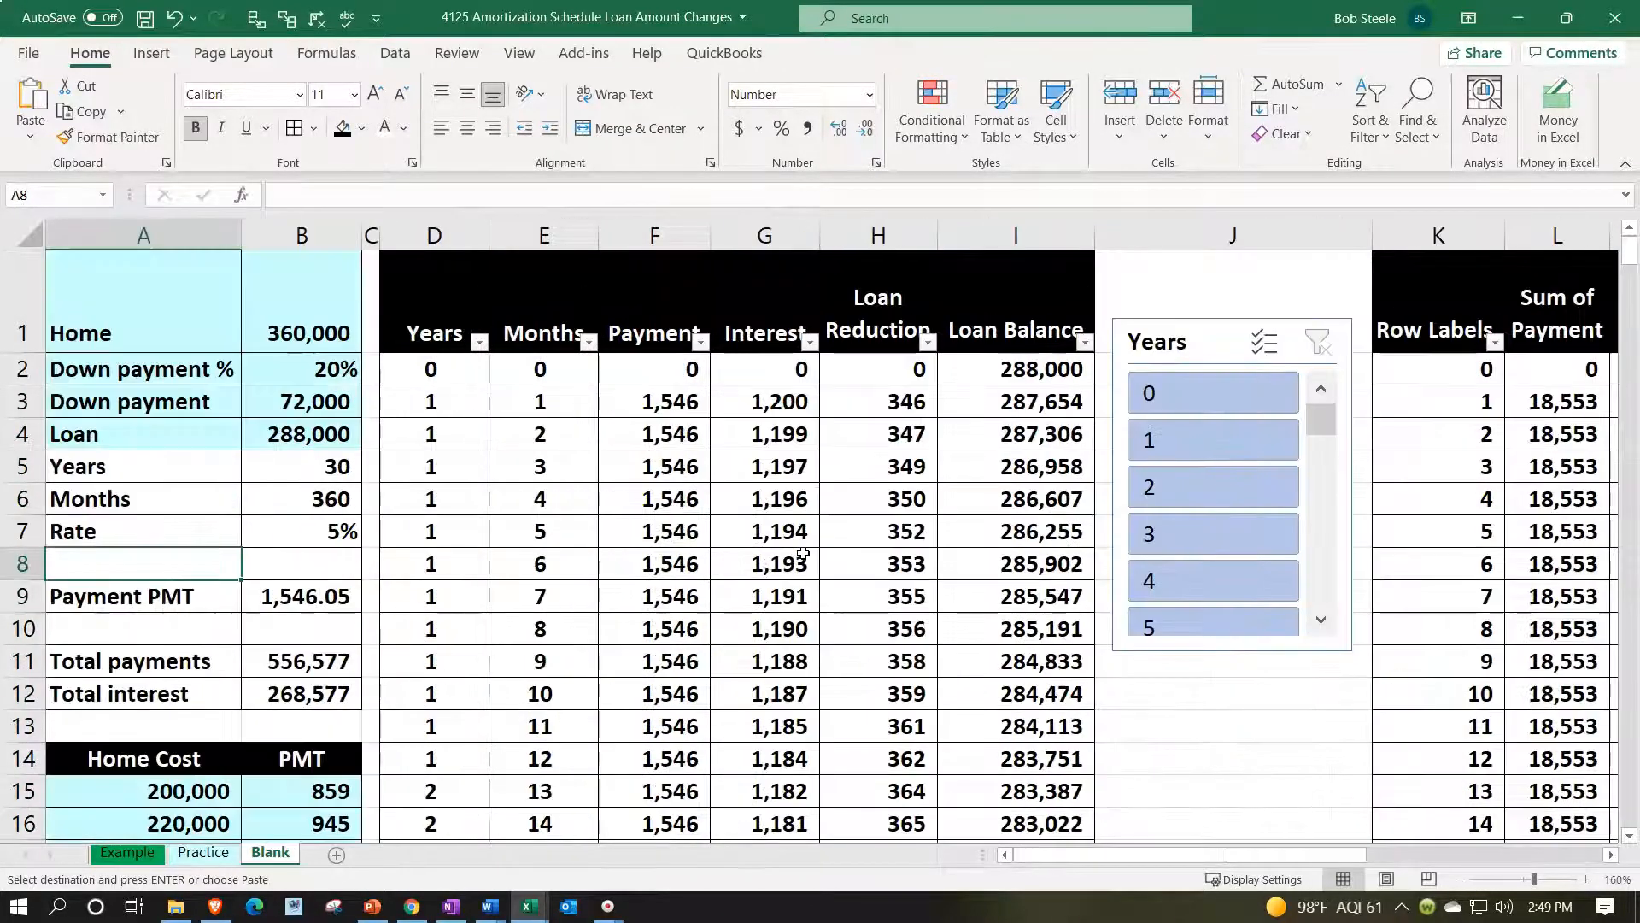
pyautogui.click(309, 402)
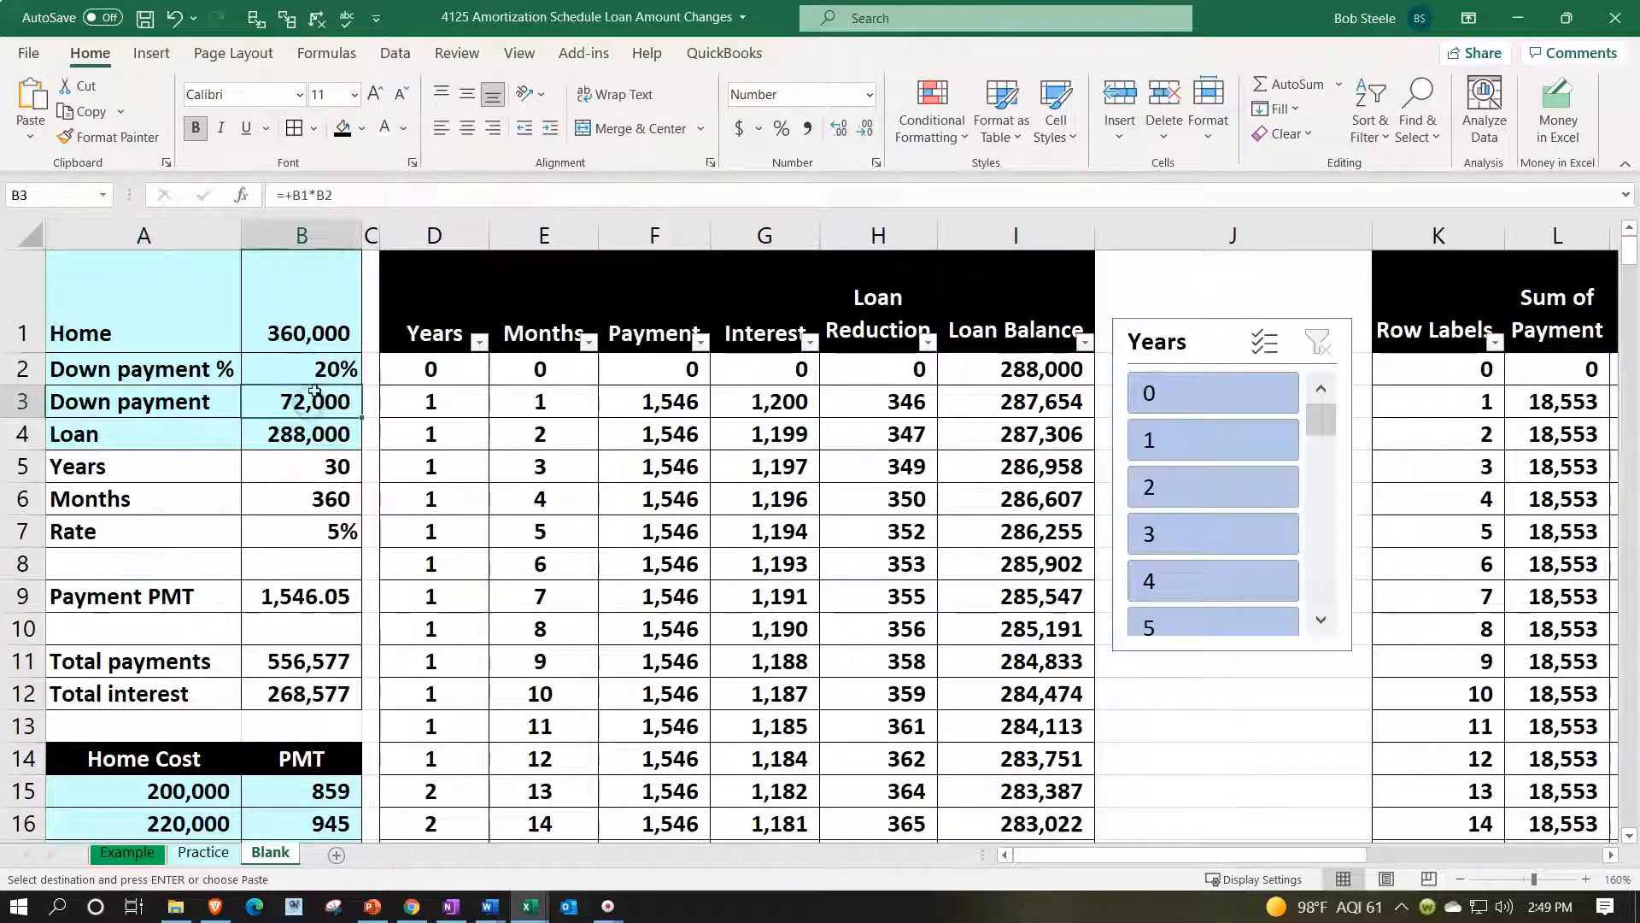
pyautogui.click(332, 322)
pyautogui.click(369, 343)
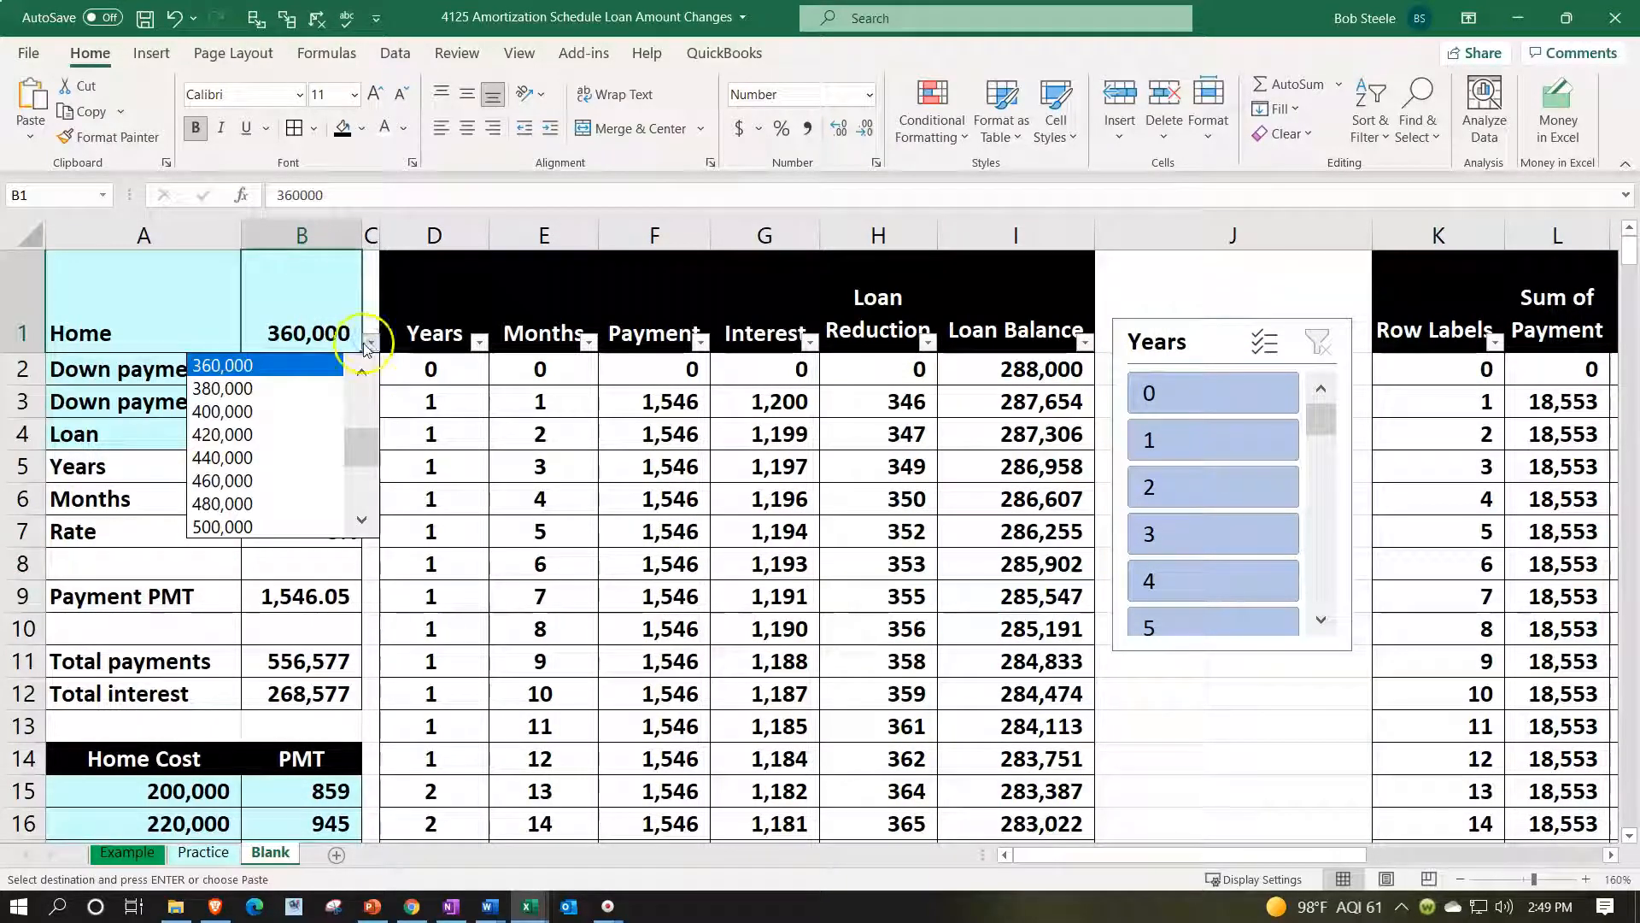
pyautogui.click(293, 412)
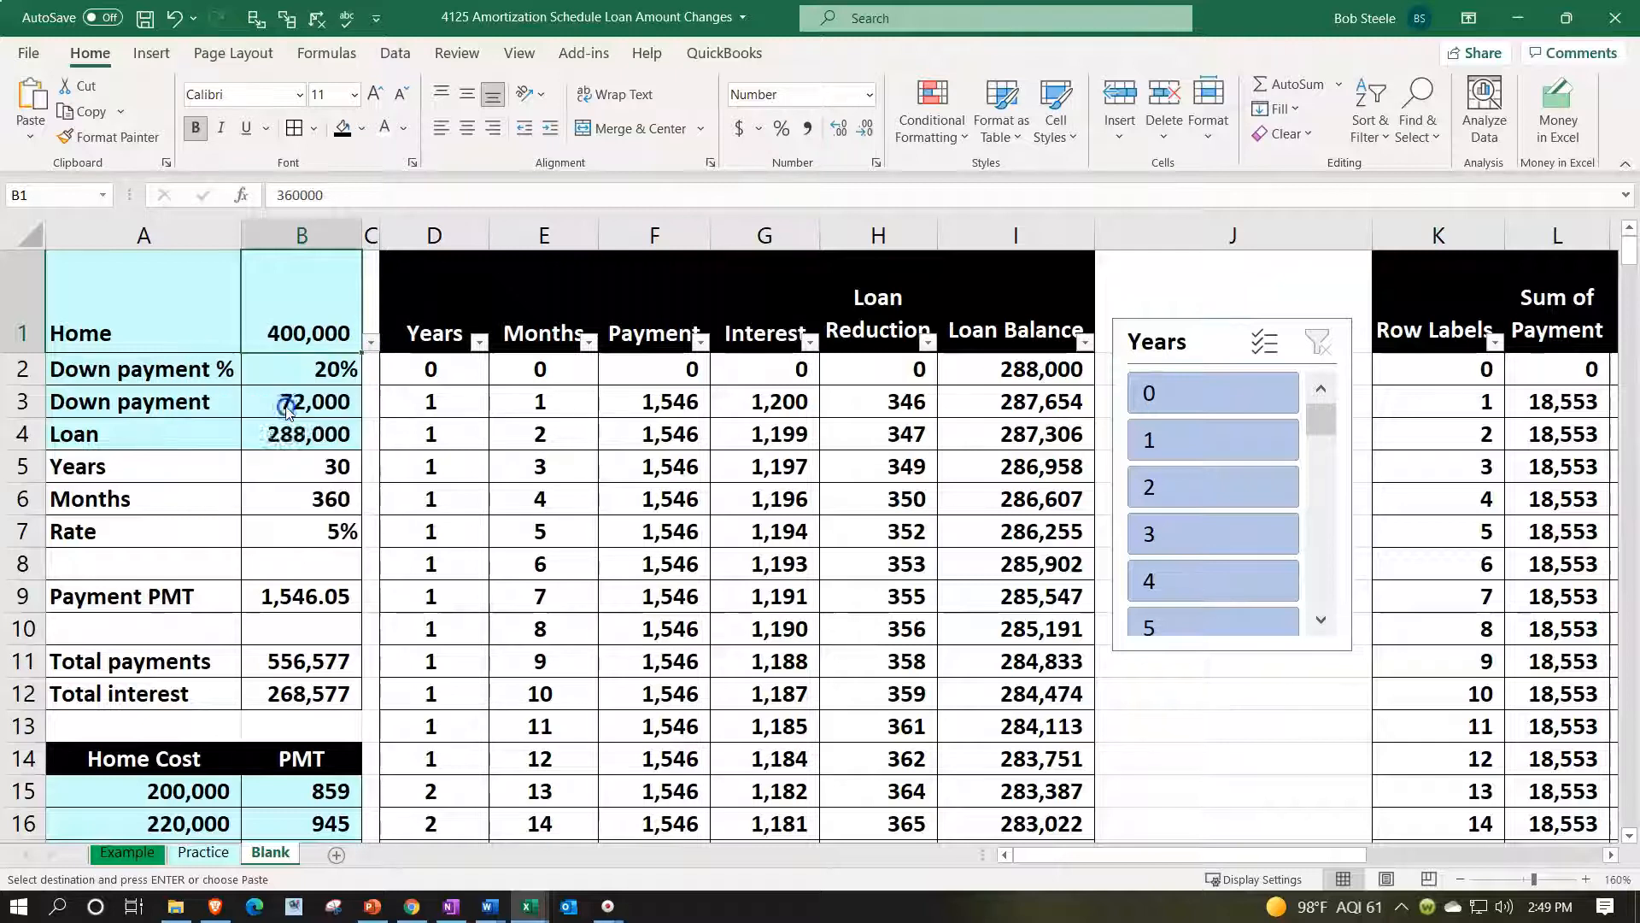
pyautogui.click(268, 513)
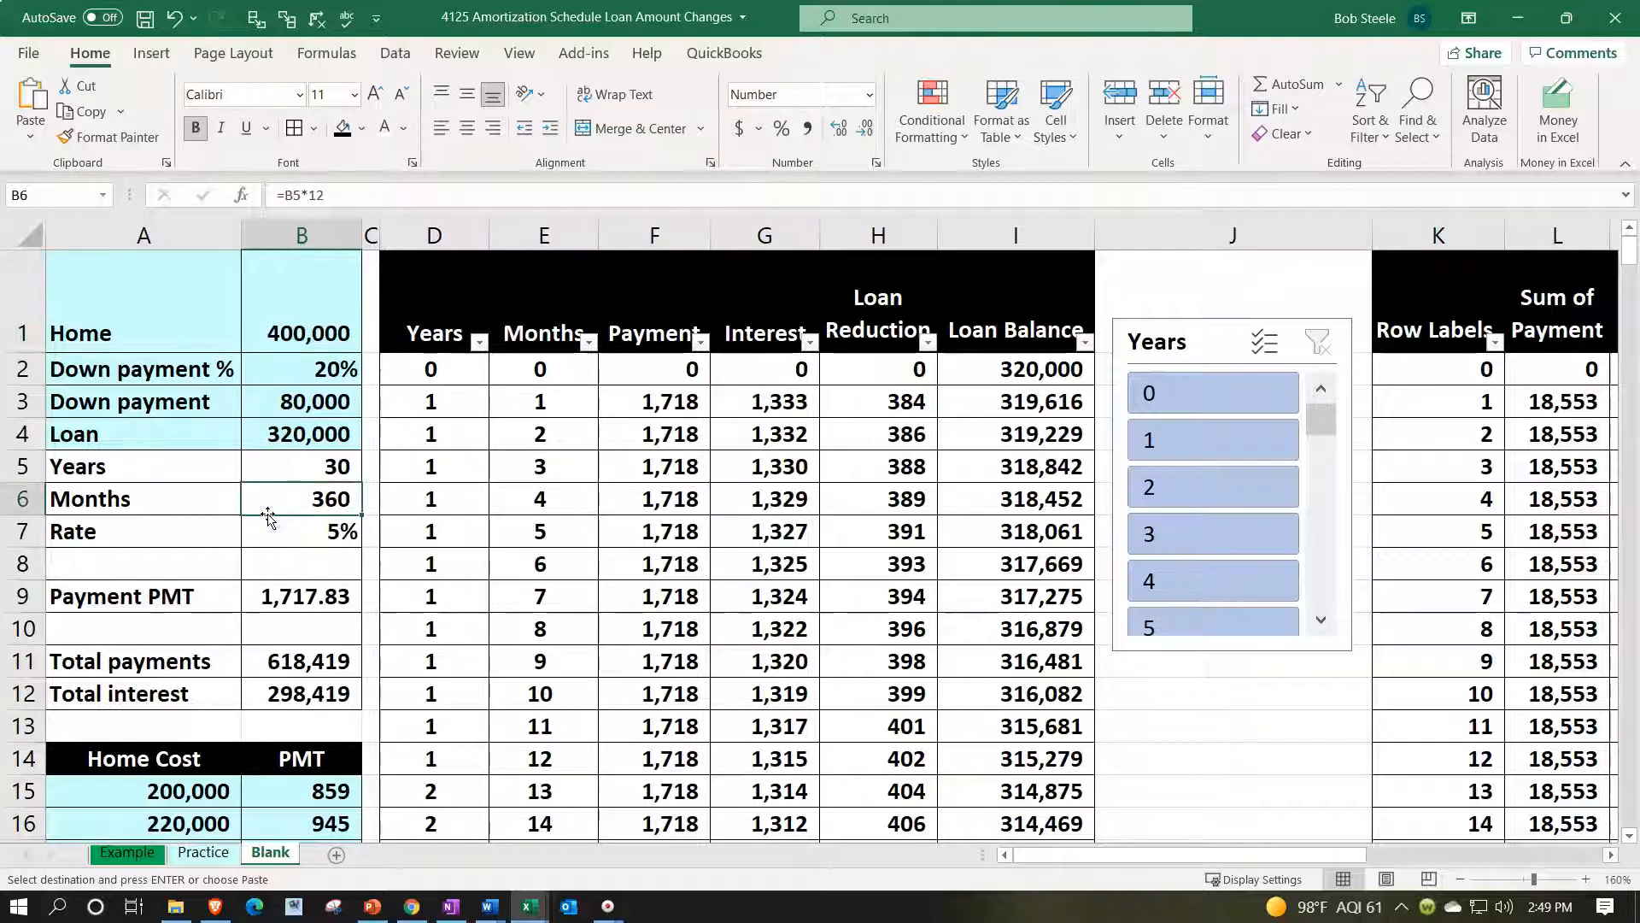
pyautogui.click(293, 403)
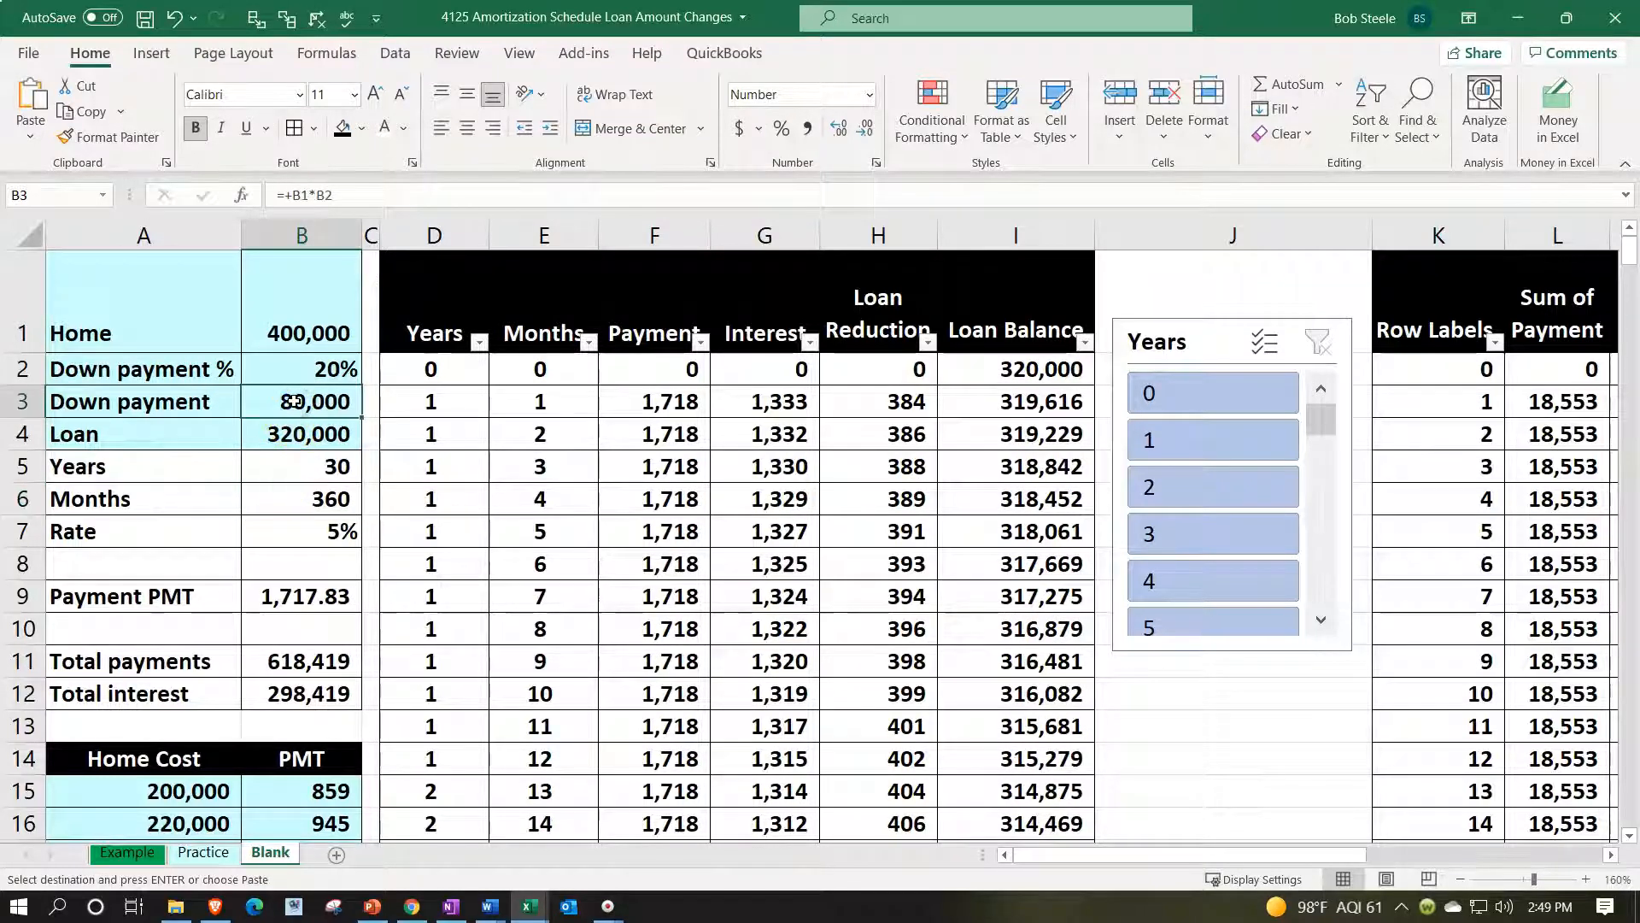
pyautogui.click(286, 437)
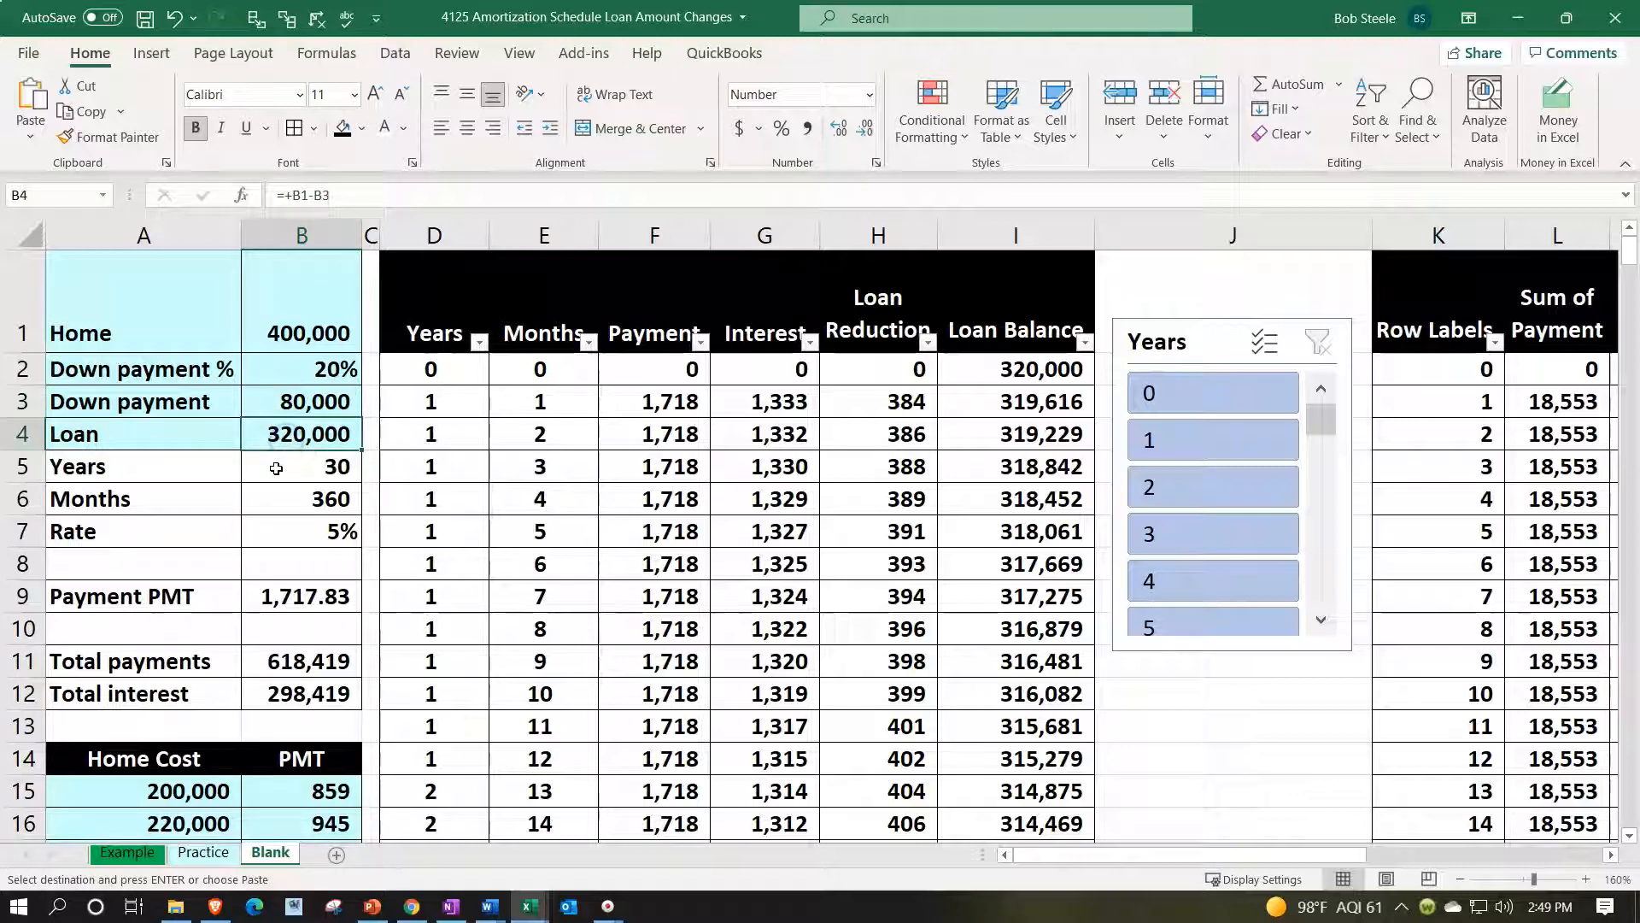
# Check the Payment PMT formula in B9 against the 400,000 row of the Home Cost payment table
pyautogui.click(266, 594)
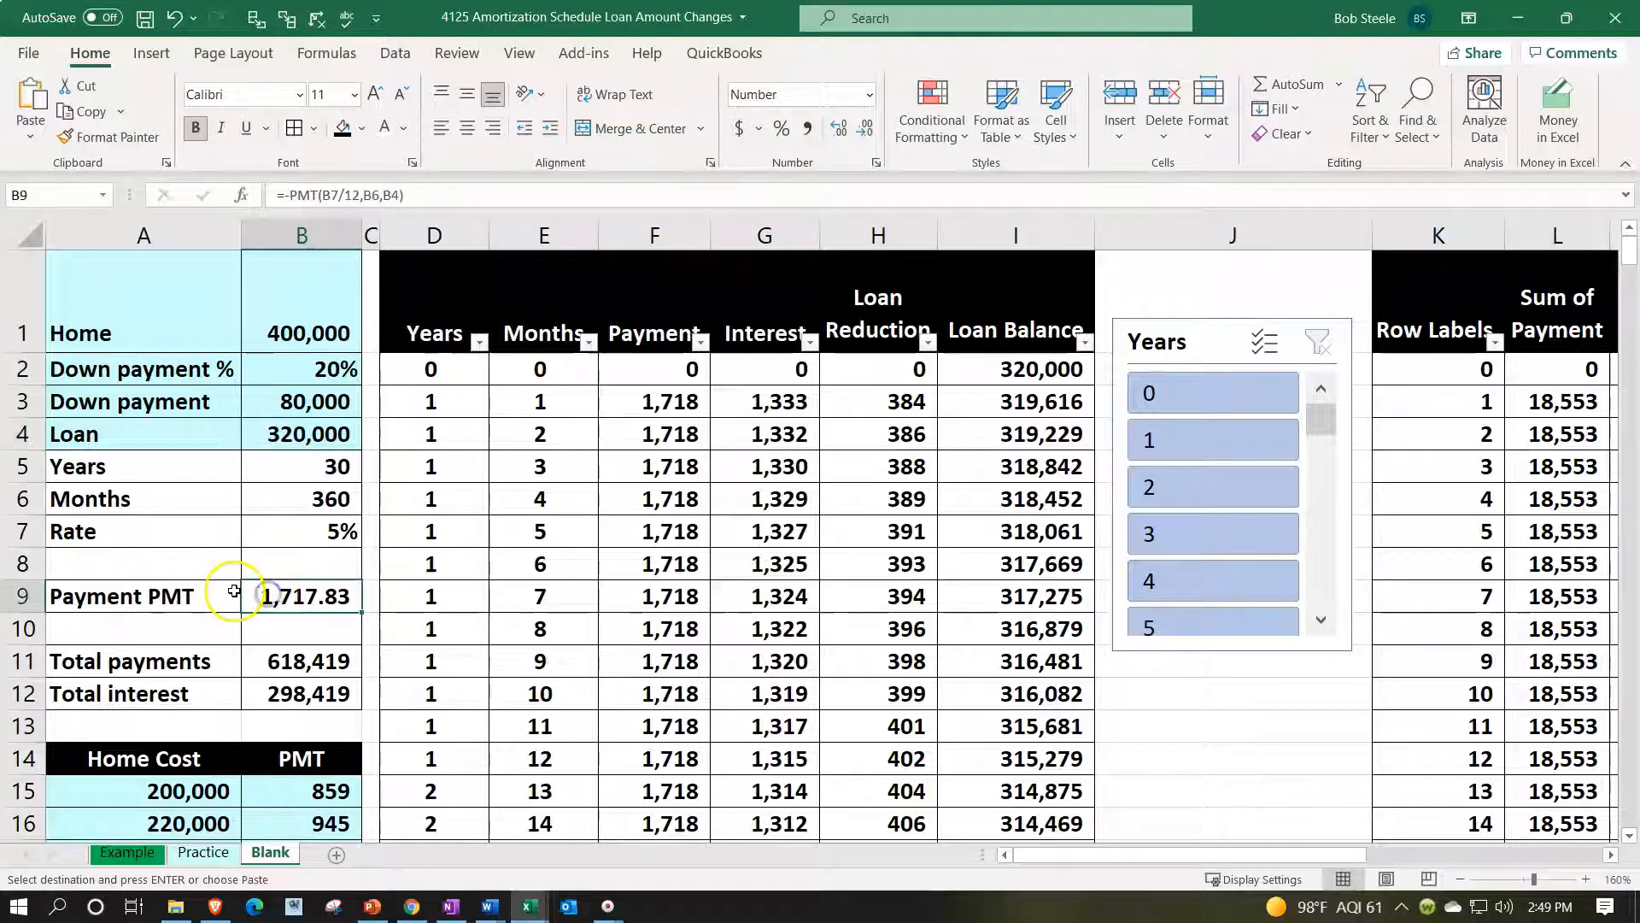
pyautogui.scroll(-3, 233, 589)
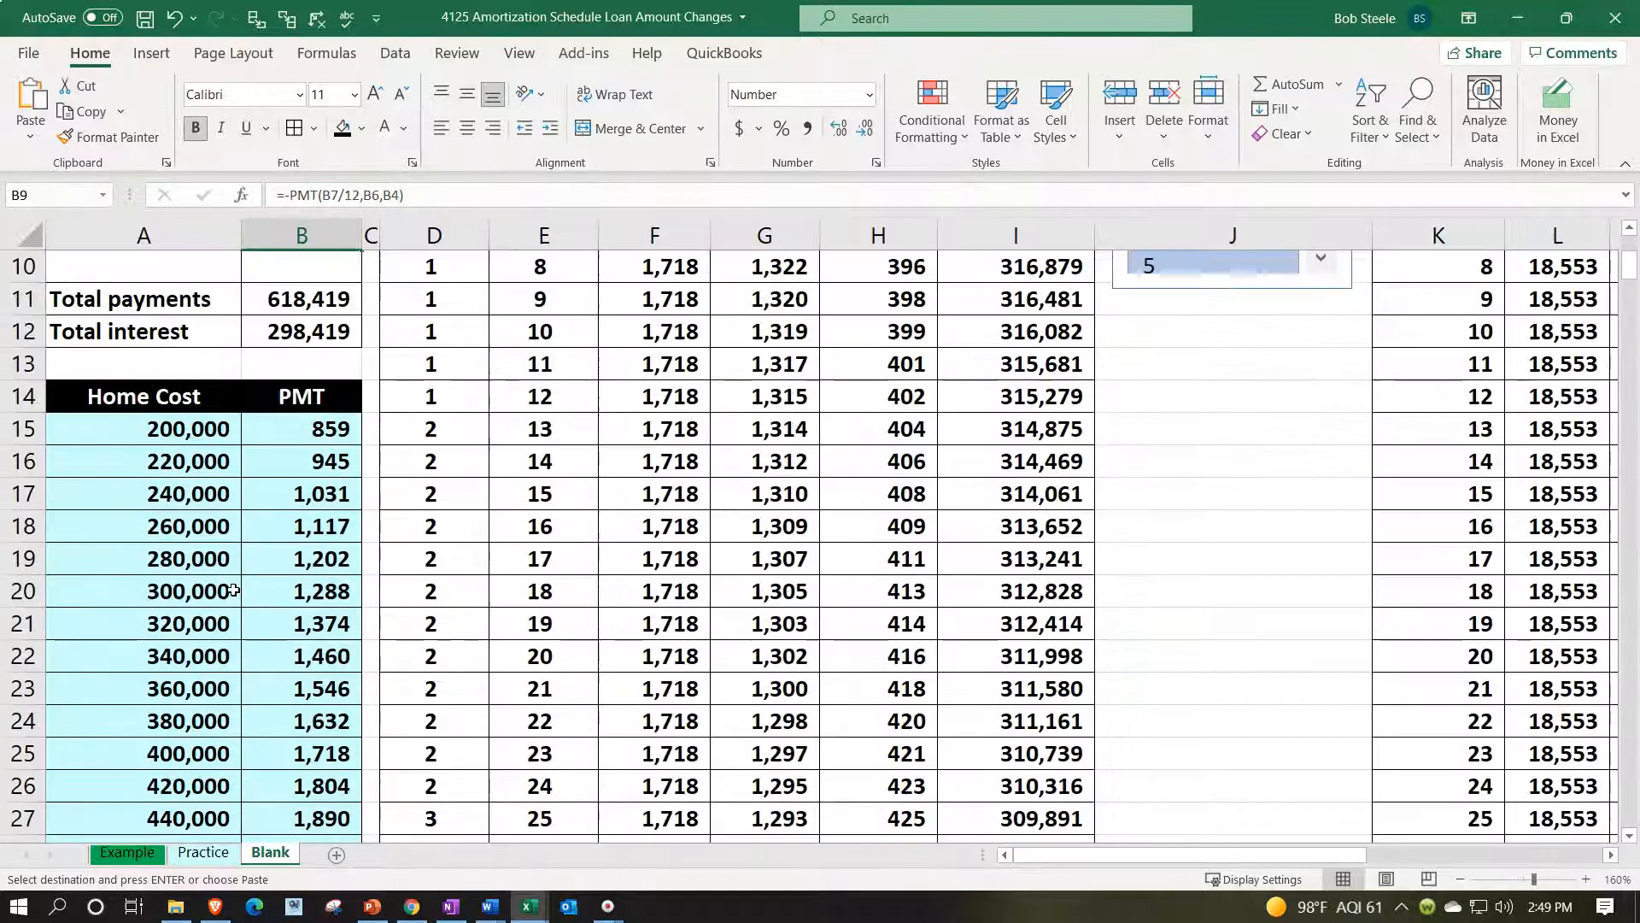
pyautogui.scroll(2, 231, 591)
pyautogui.scroll(-3, 231, 591)
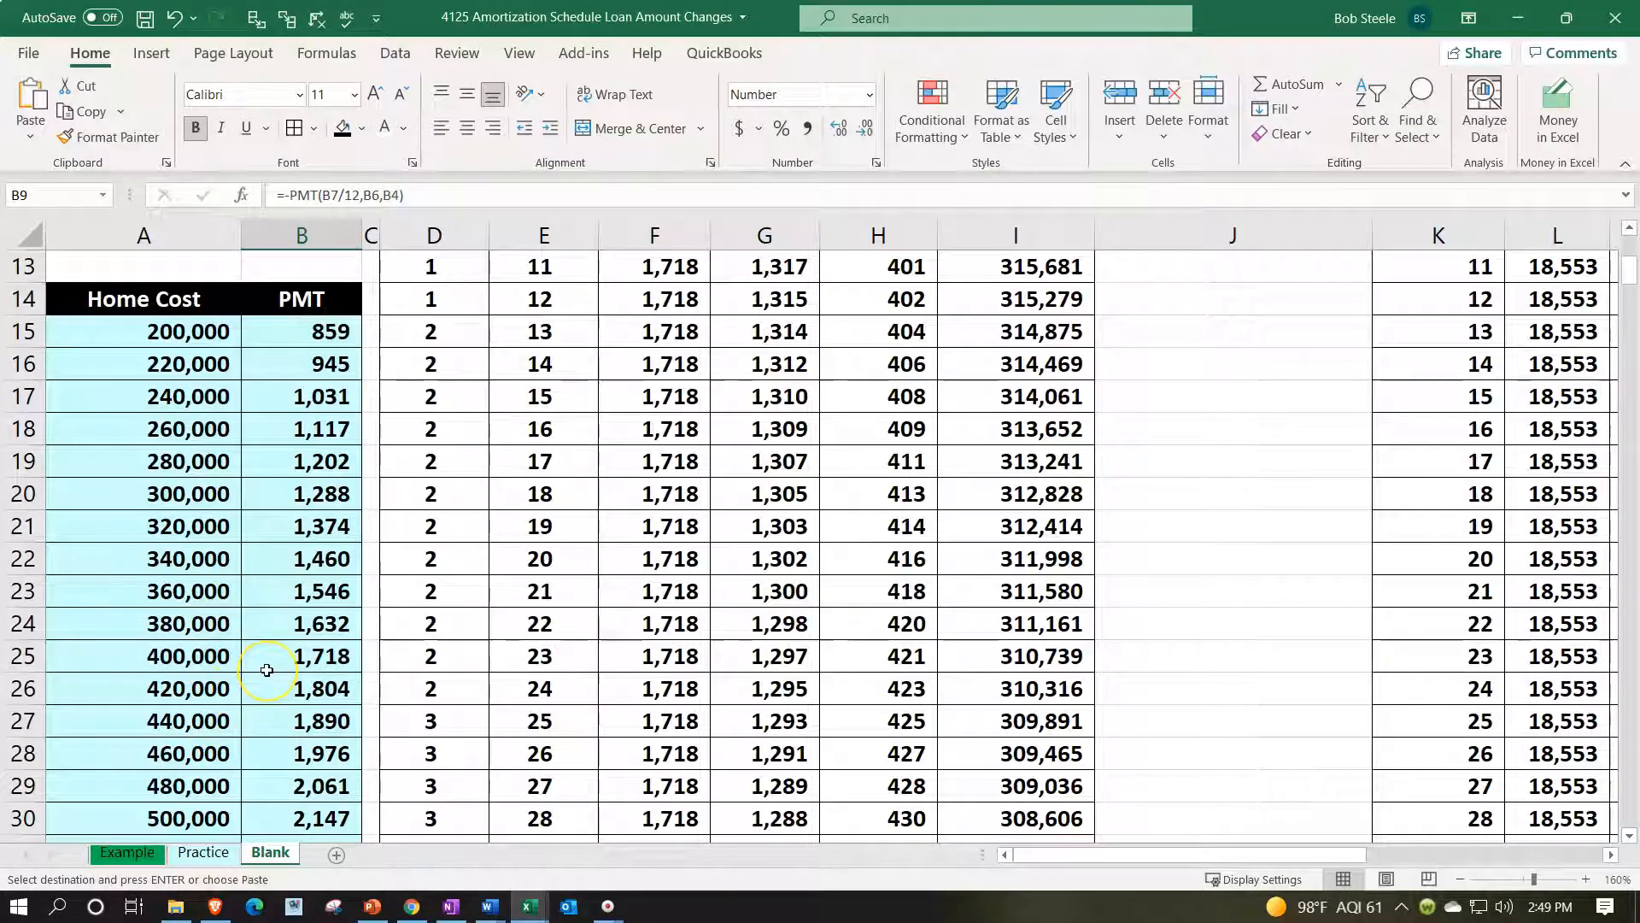
pyautogui.scroll(4, 267, 670)
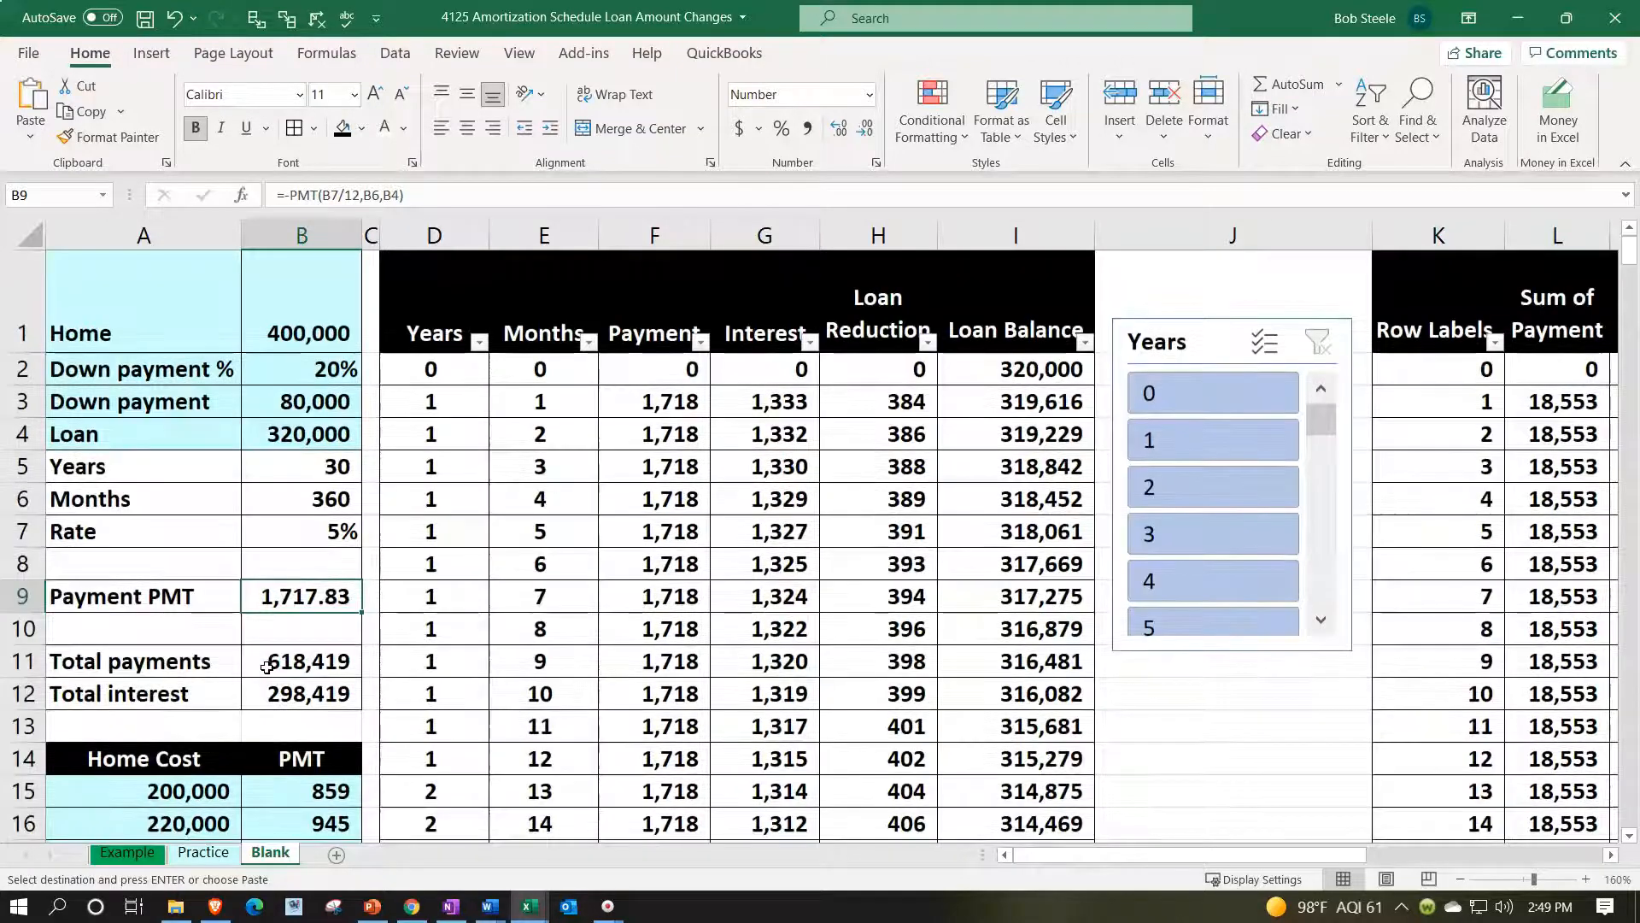
# Refresh the amortization PivotTable in columns K to O for the 400,000 home price
pyautogui.moveTo(1101, 850); pyautogui.dragTo(1290, 851)
pyautogui.click(758, 586)
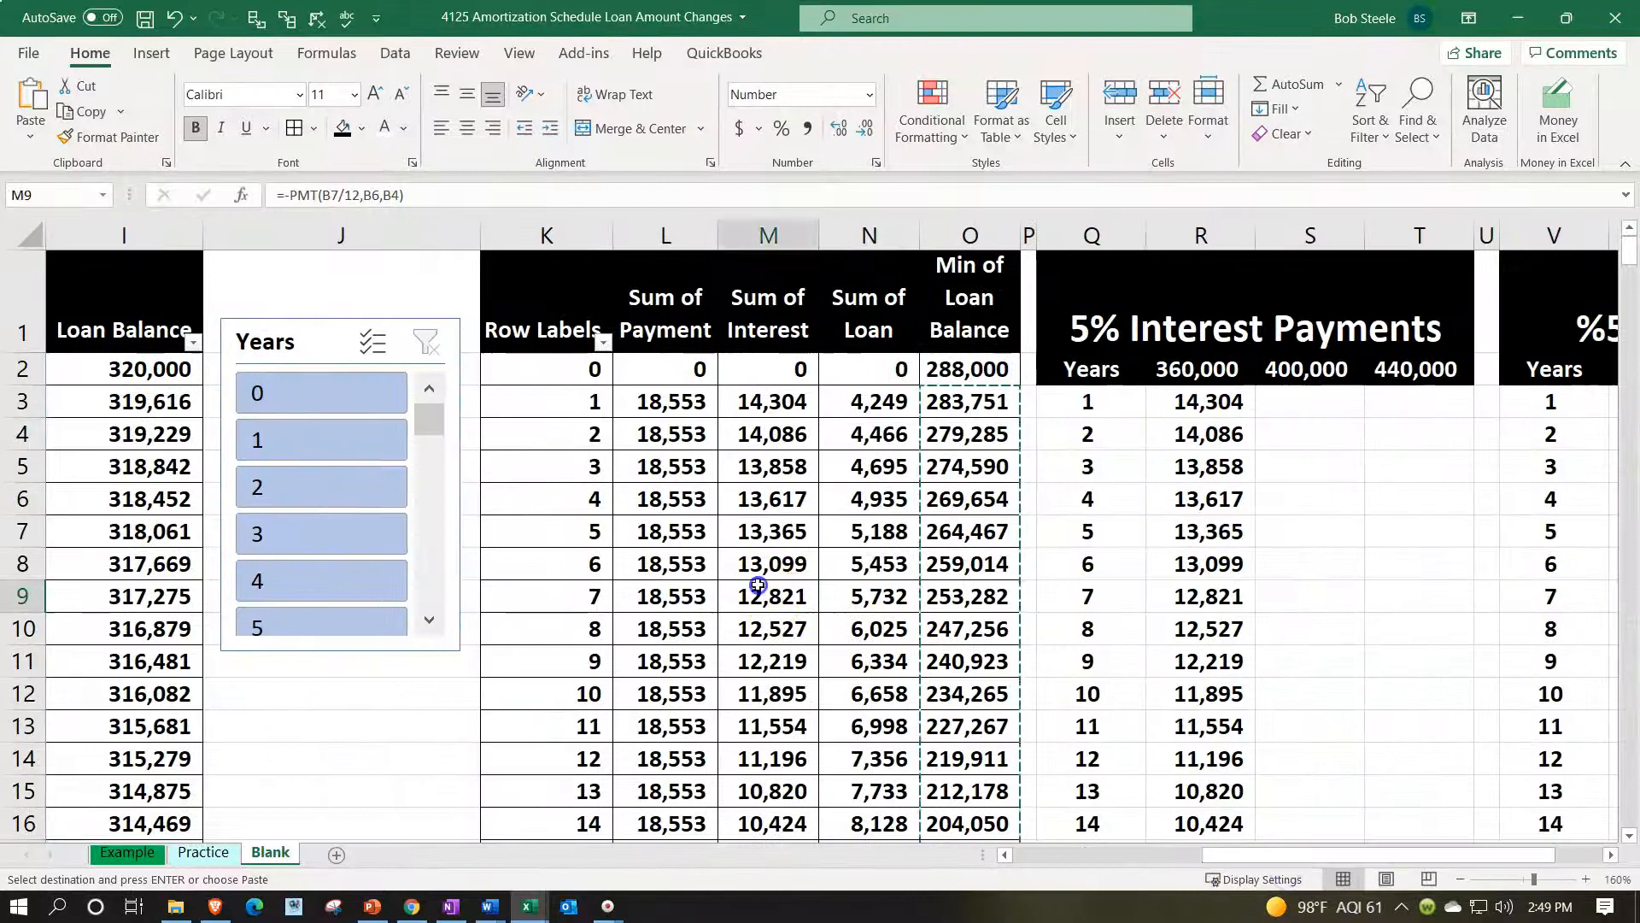
pyautogui.rightClick(758, 586)
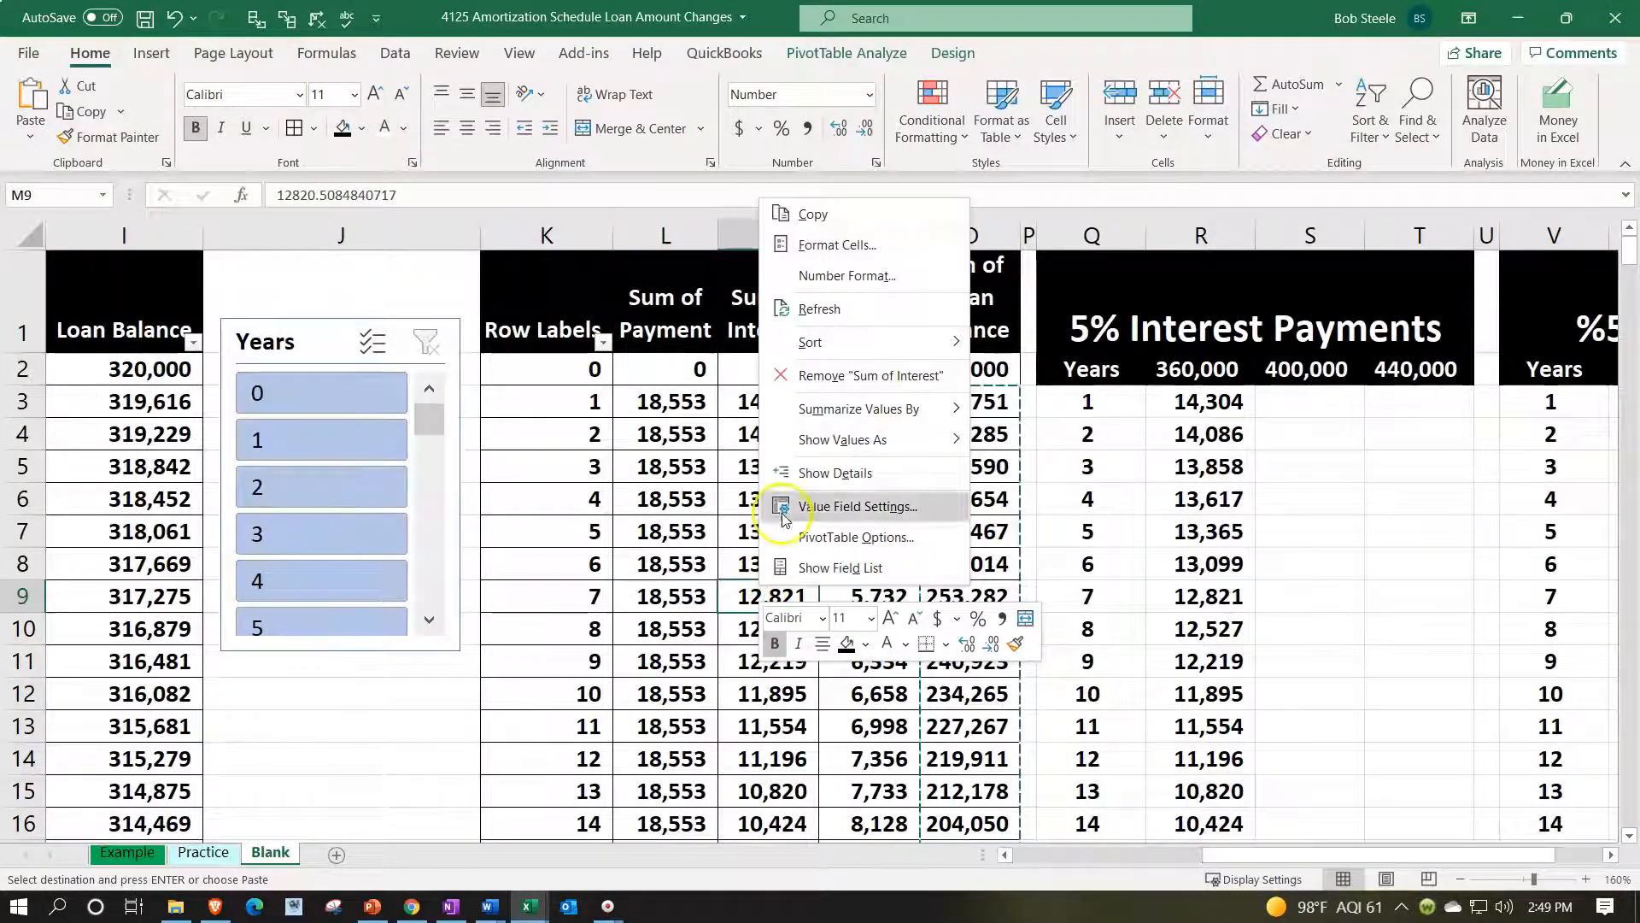
pyautogui.click(818, 309)
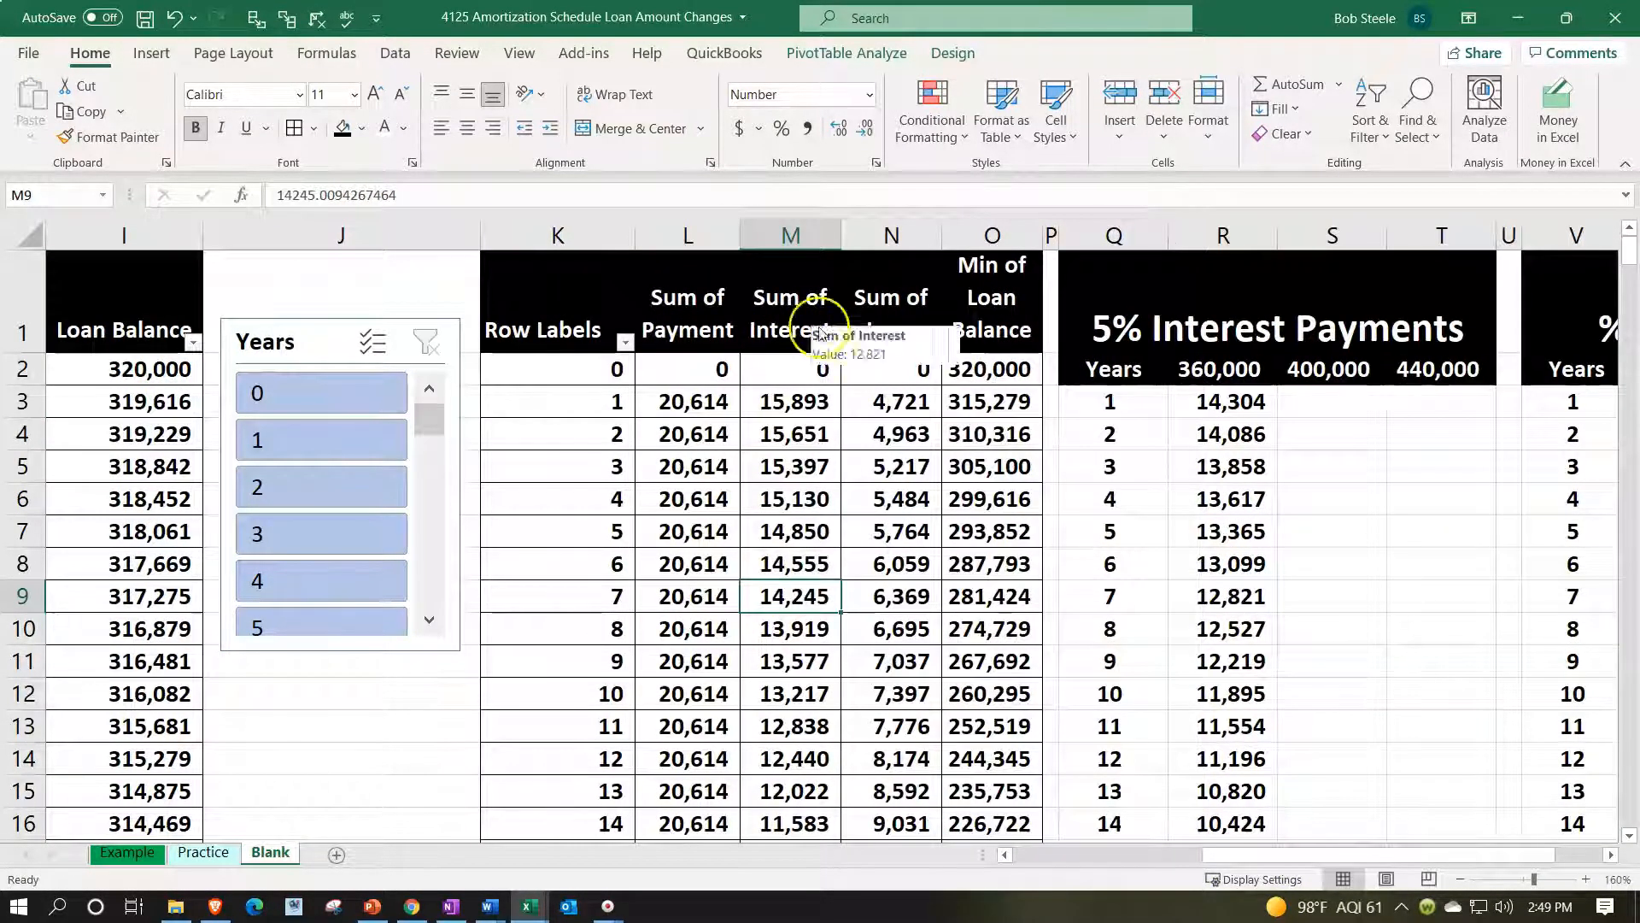
# Copy the PivotTable's Sum of Interest for years 1 to 30 and paste it as values from S3 under 400,000
pyautogui.moveTo(774, 409); pyautogui.dragTo(786, 762)
pyautogui.hotkey('ctrl', 'c')
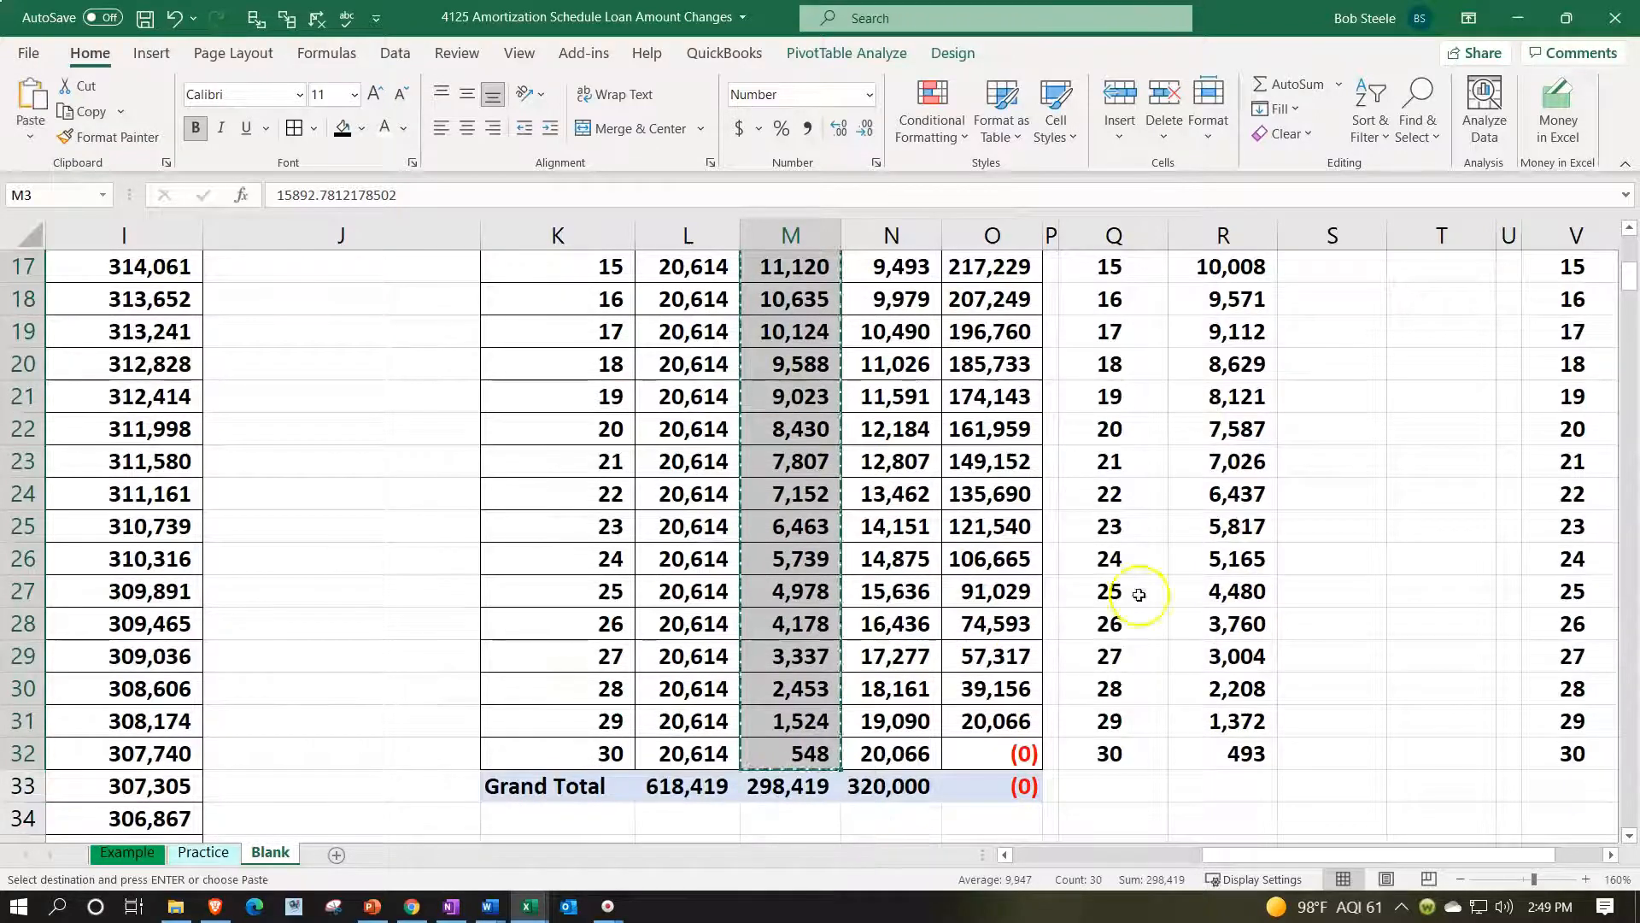
pyautogui.scroll(6, 1263, 575)
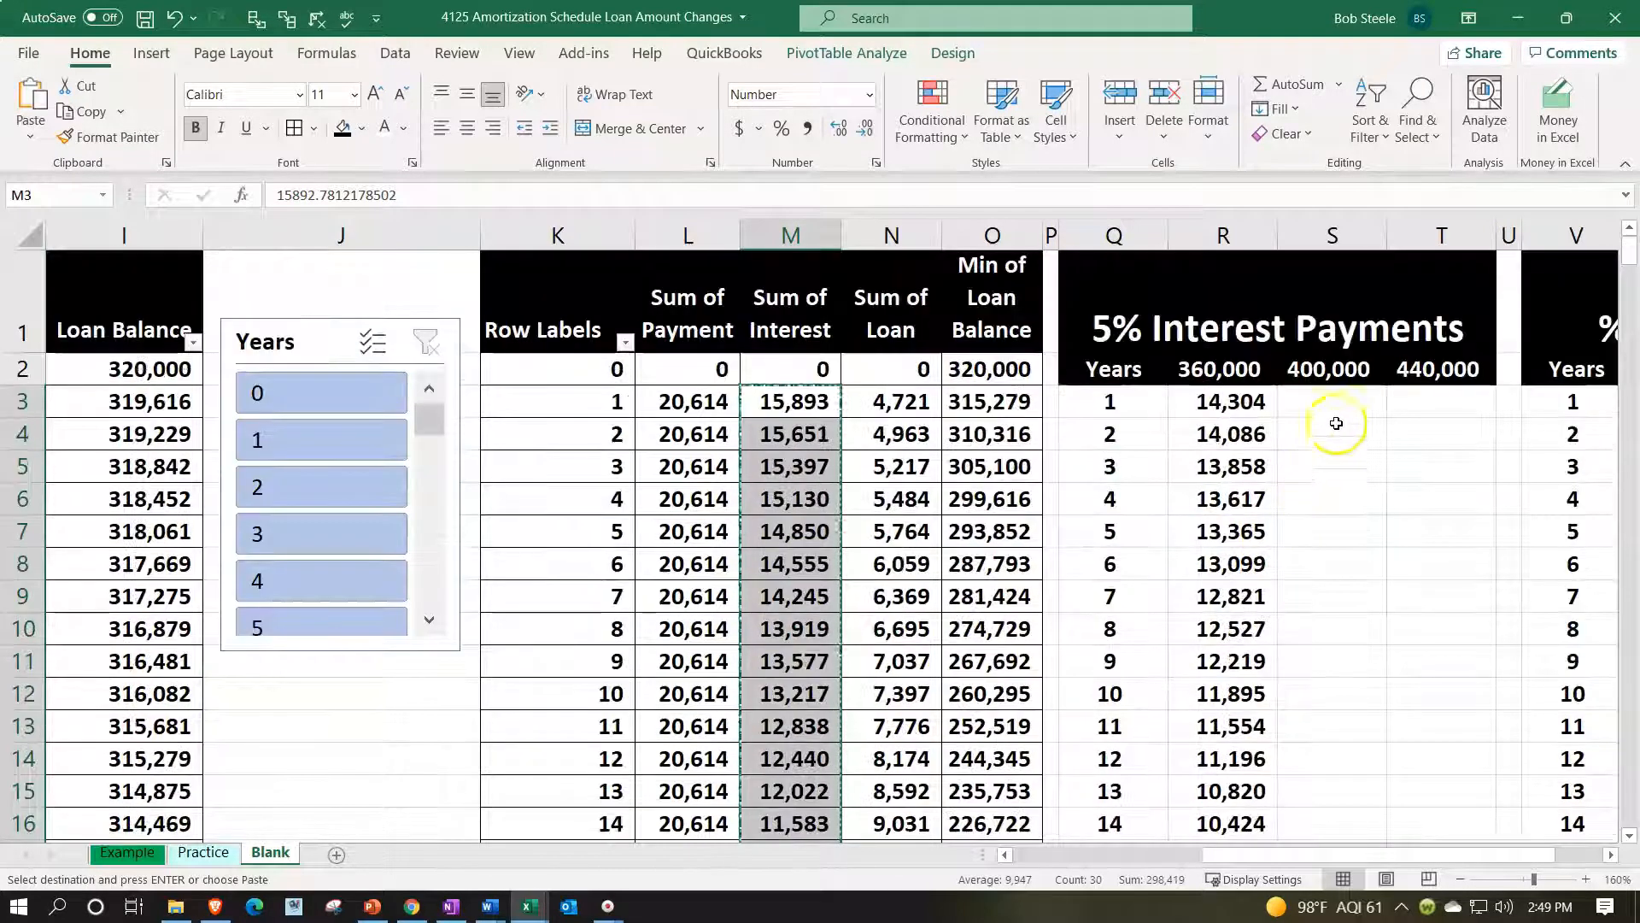
pyautogui.click(1335, 399)
pyautogui.rightClick(1335, 399)
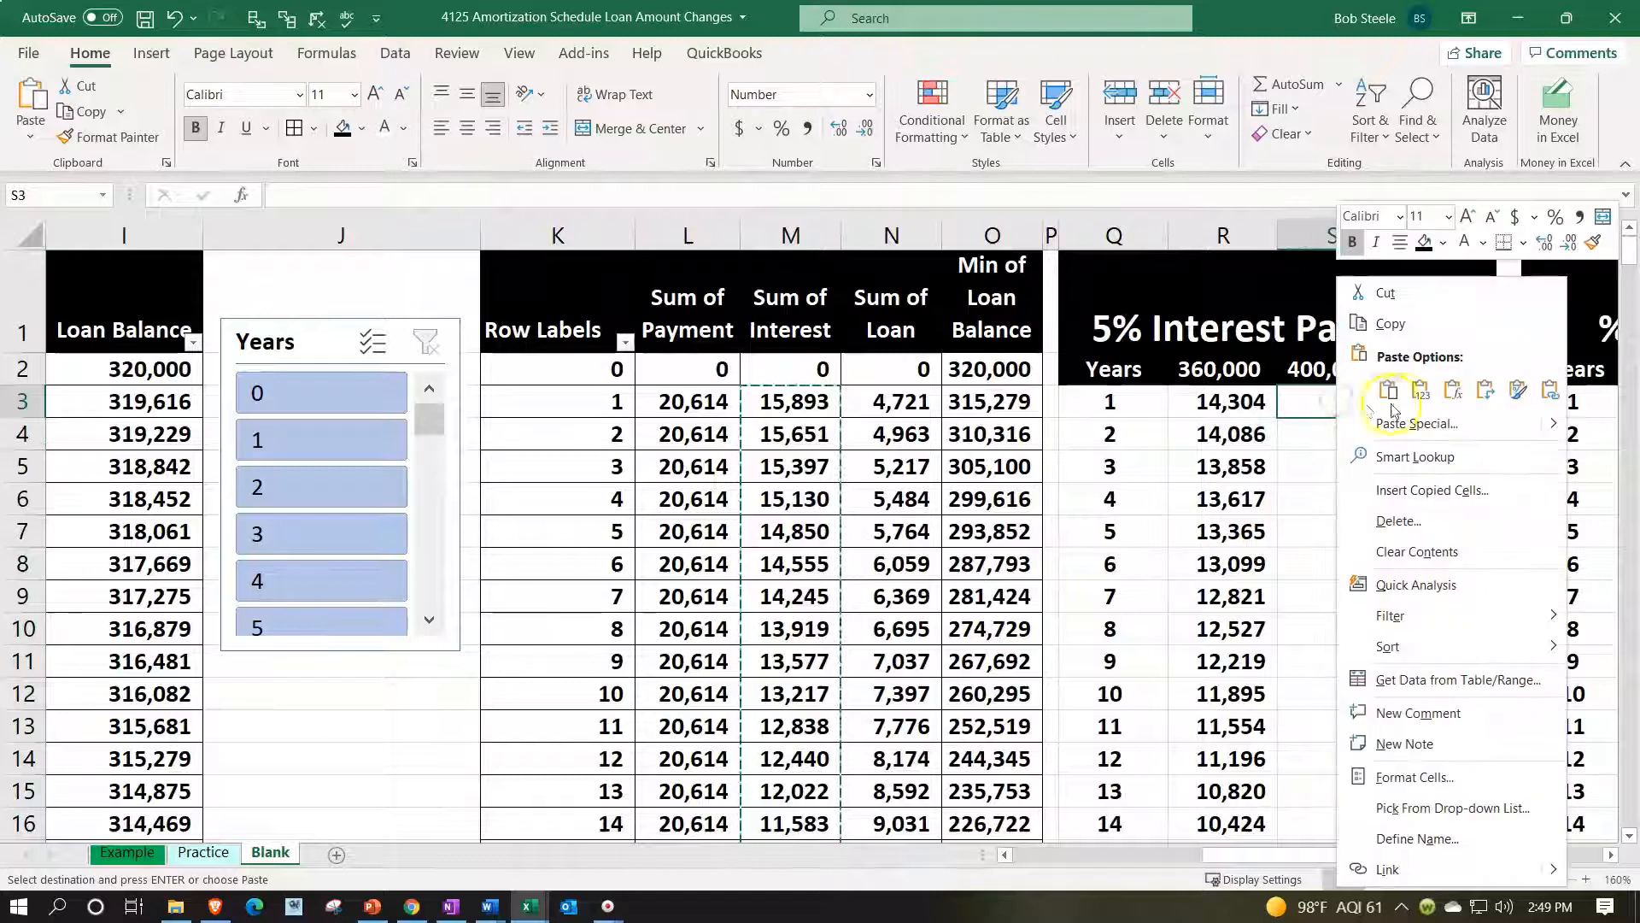
pyautogui.click(1417, 391)
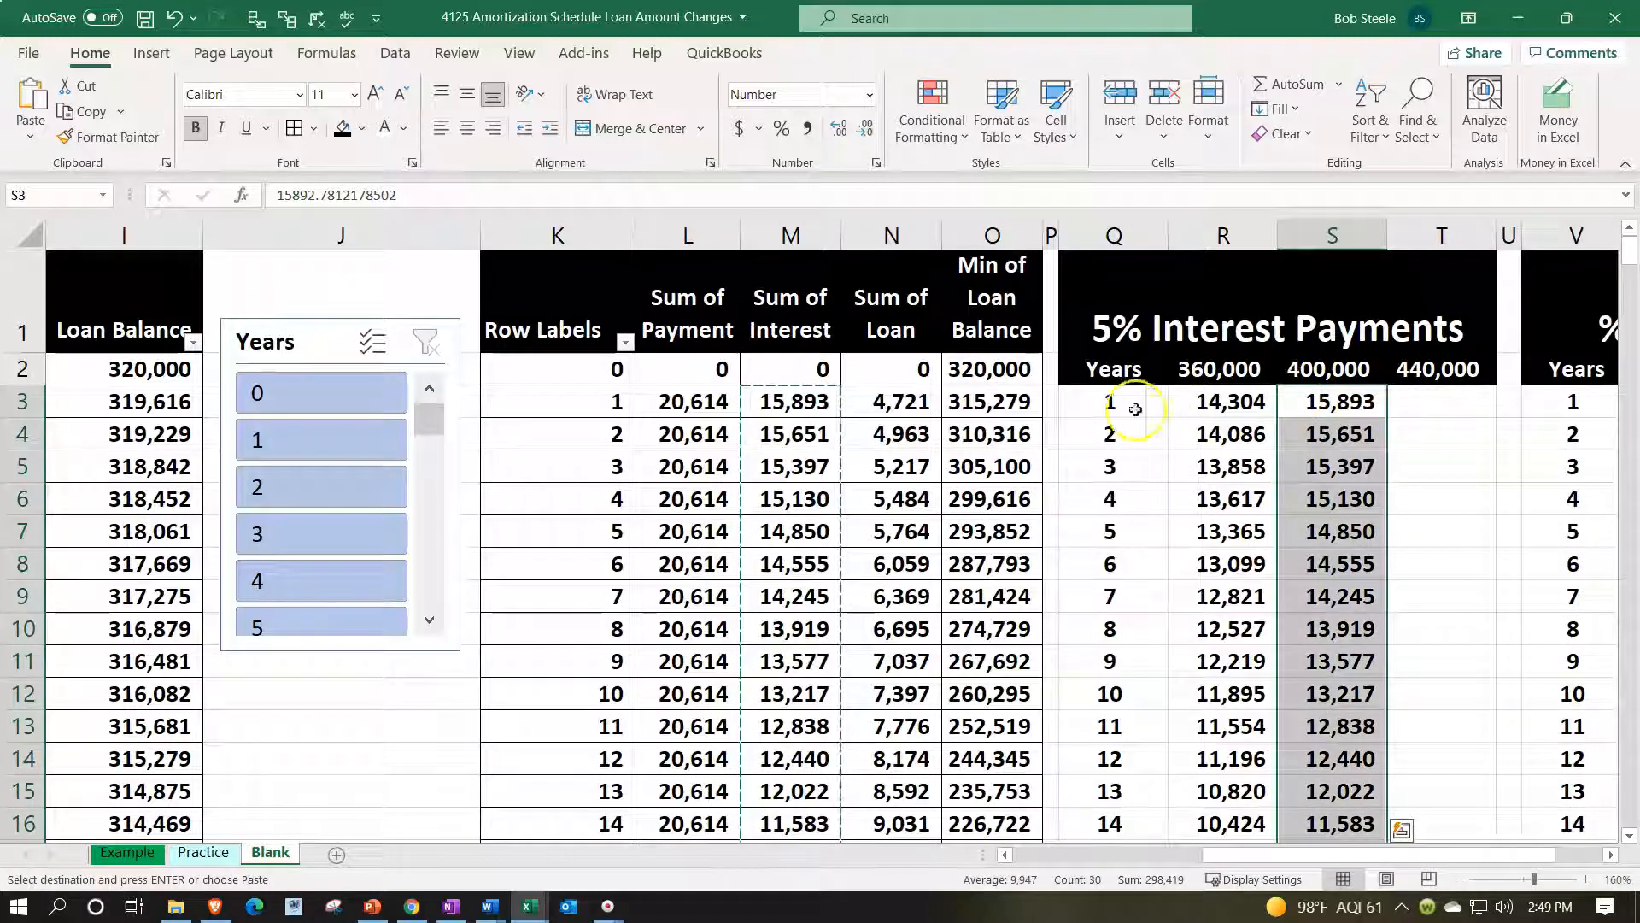
# Copy the PivotTable's Min of Loan Balance for years 1 to 30 and paste it as values from X3 under 400,000
pyautogui.moveTo(994, 401); pyautogui.dragTo(989, 787)
pyautogui.rightClick(973, 643)
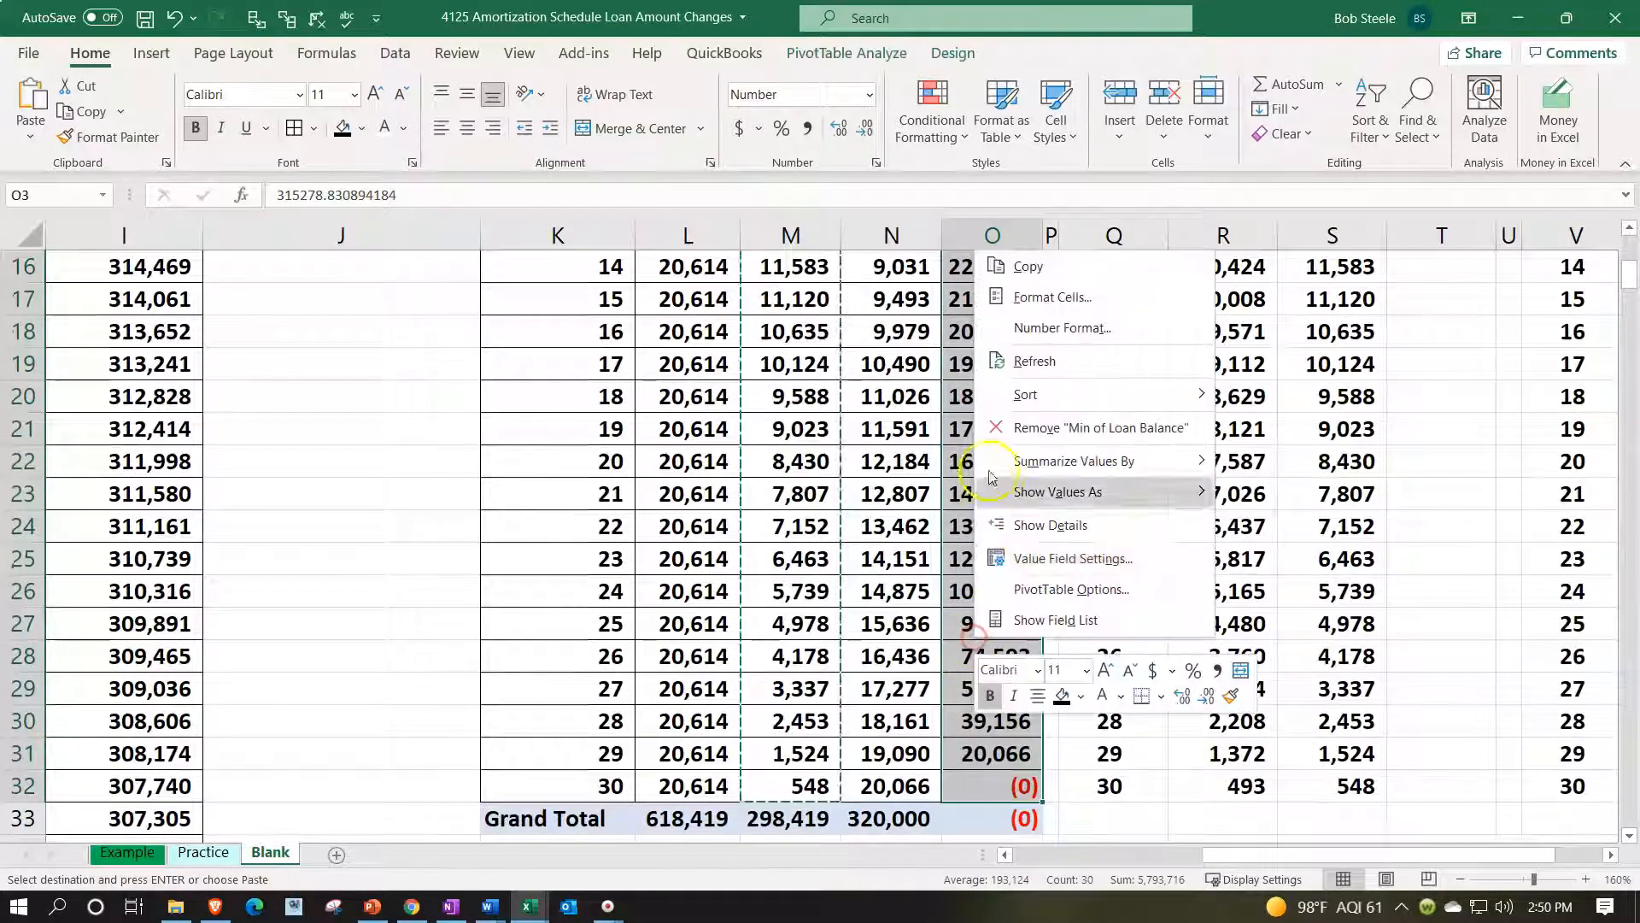
pyautogui.click(1028, 266)
pyautogui.scroll(5, 1245, 732)
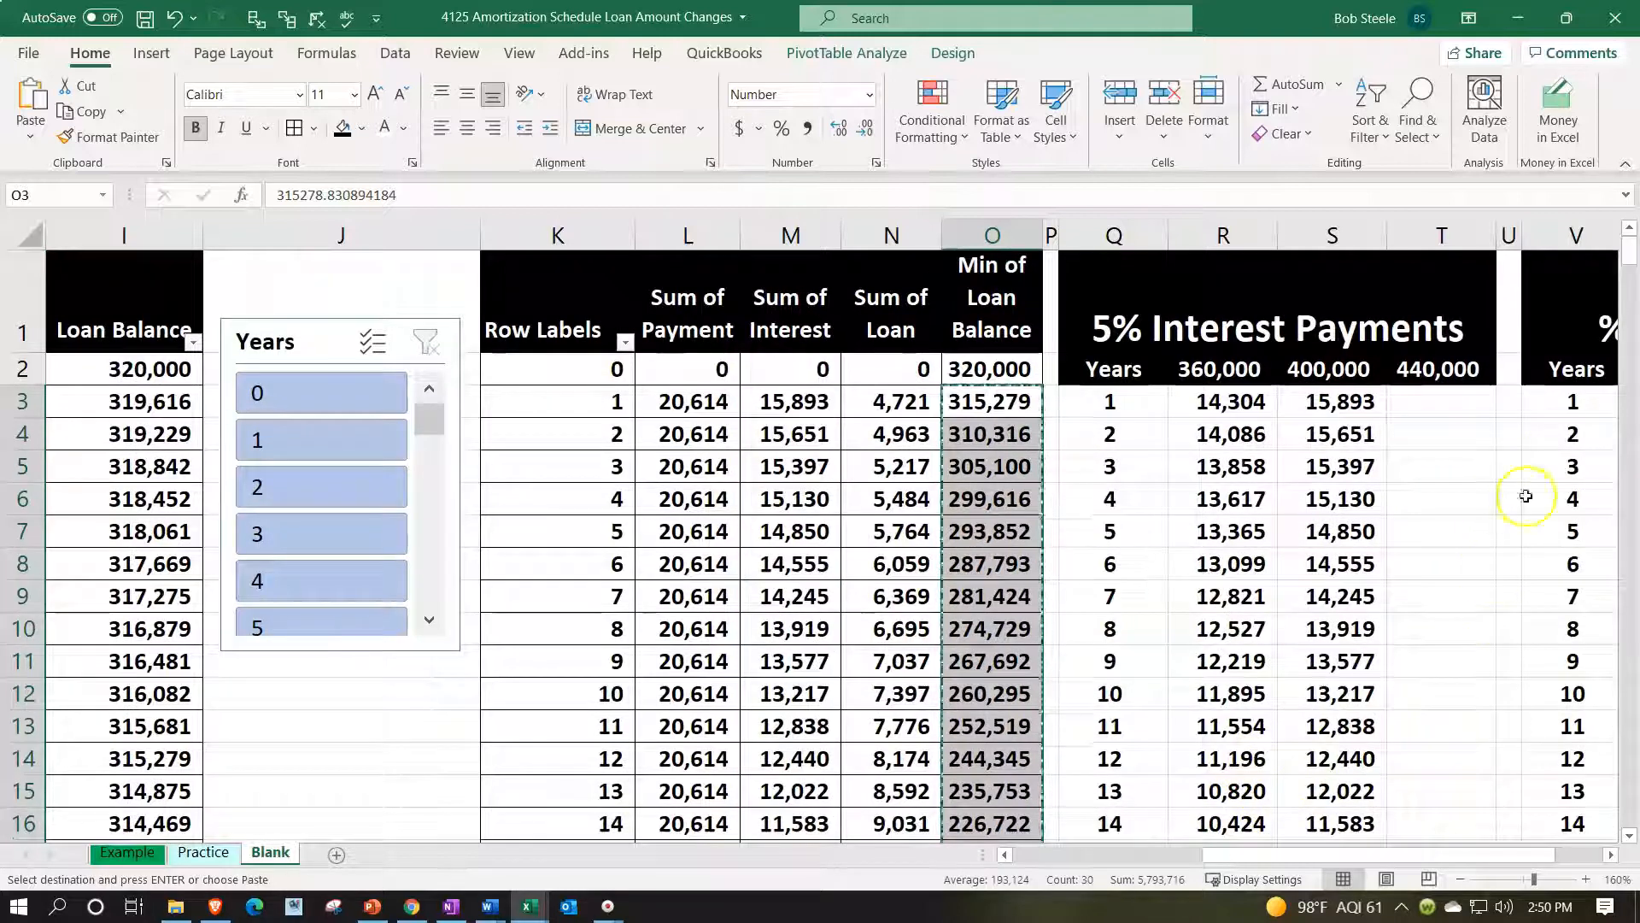
pyautogui.click(1564, 436)
pyautogui.press('Right')
pyautogui.press('Right')
pyautogui.press('Right')
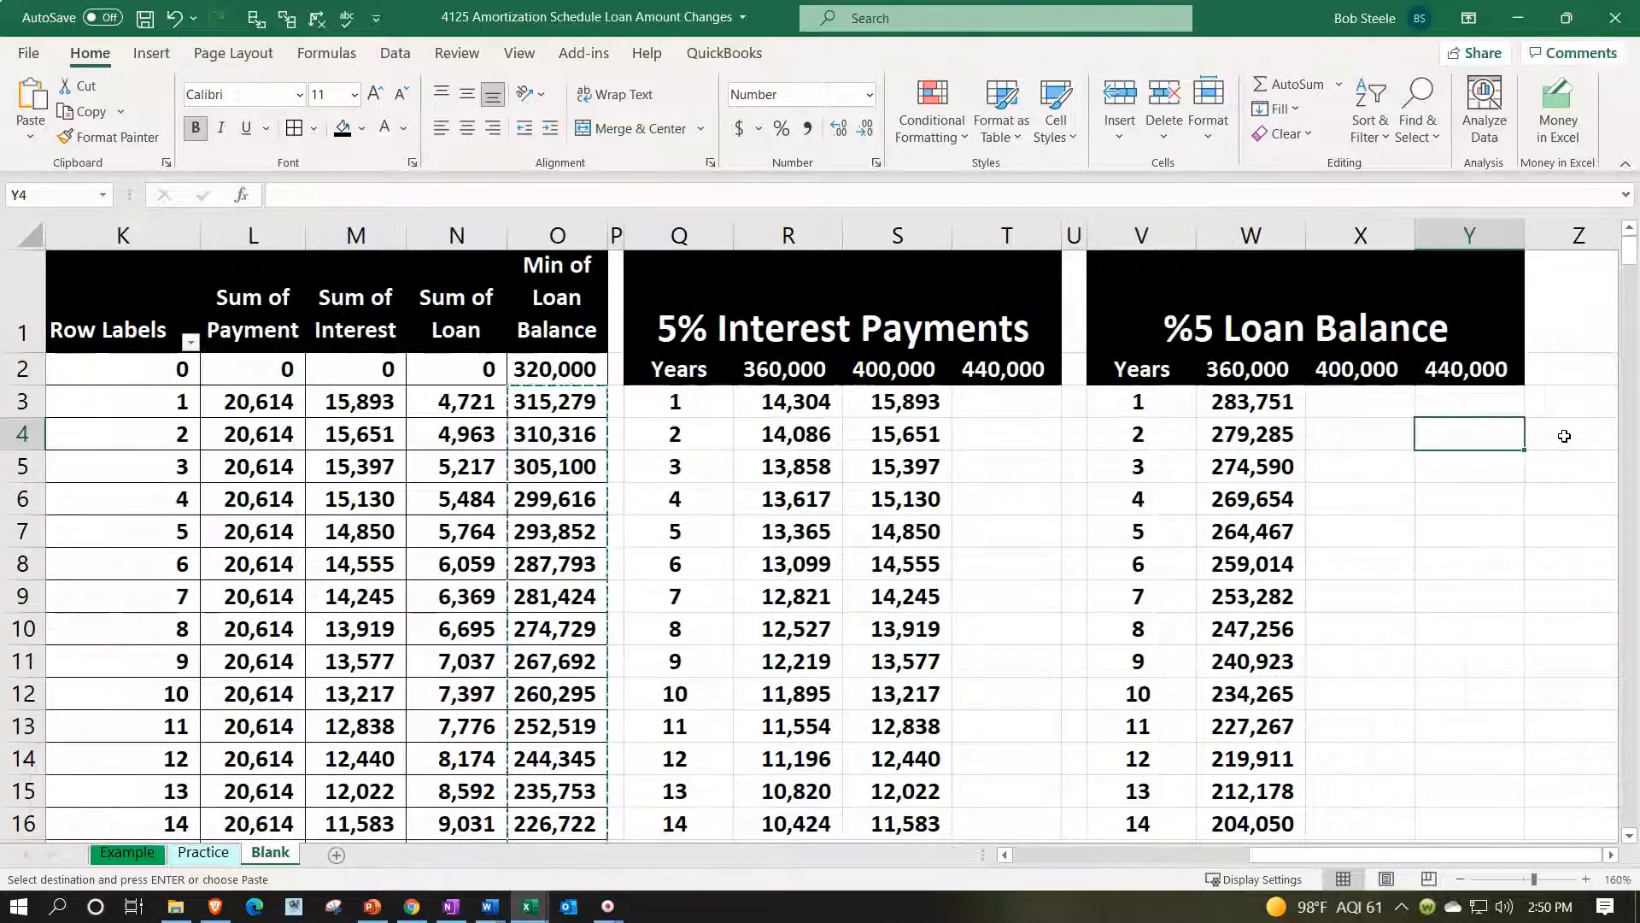
pyautogui.click(1367, 397)
pyautogui.rightClick(1369, 394)
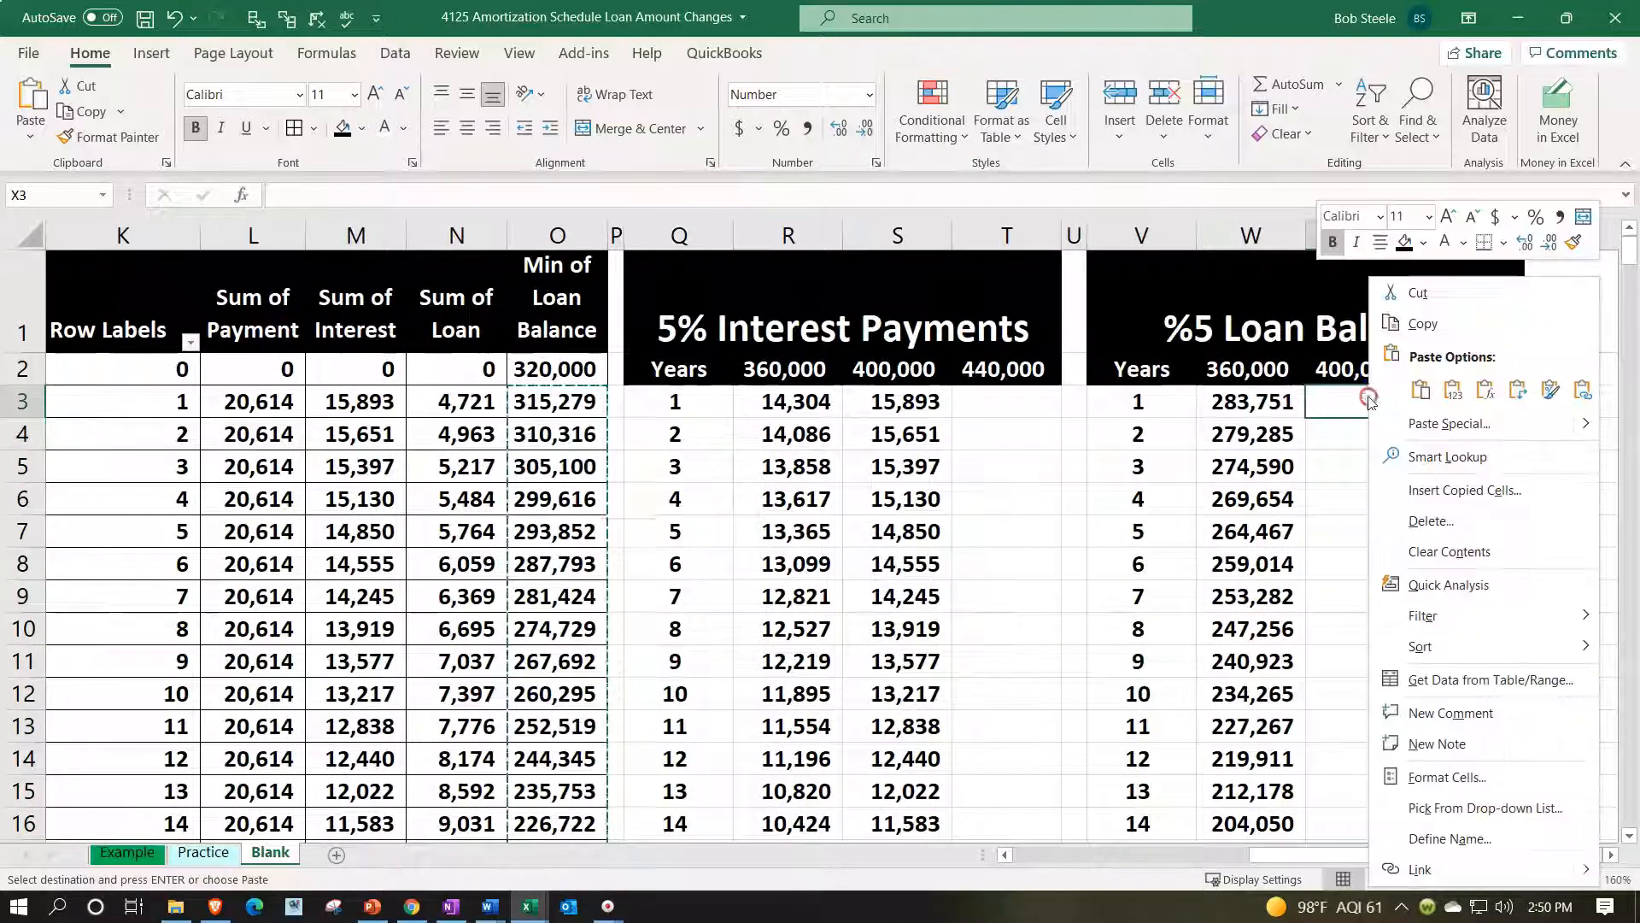
pyautogui.click(1418, 390)
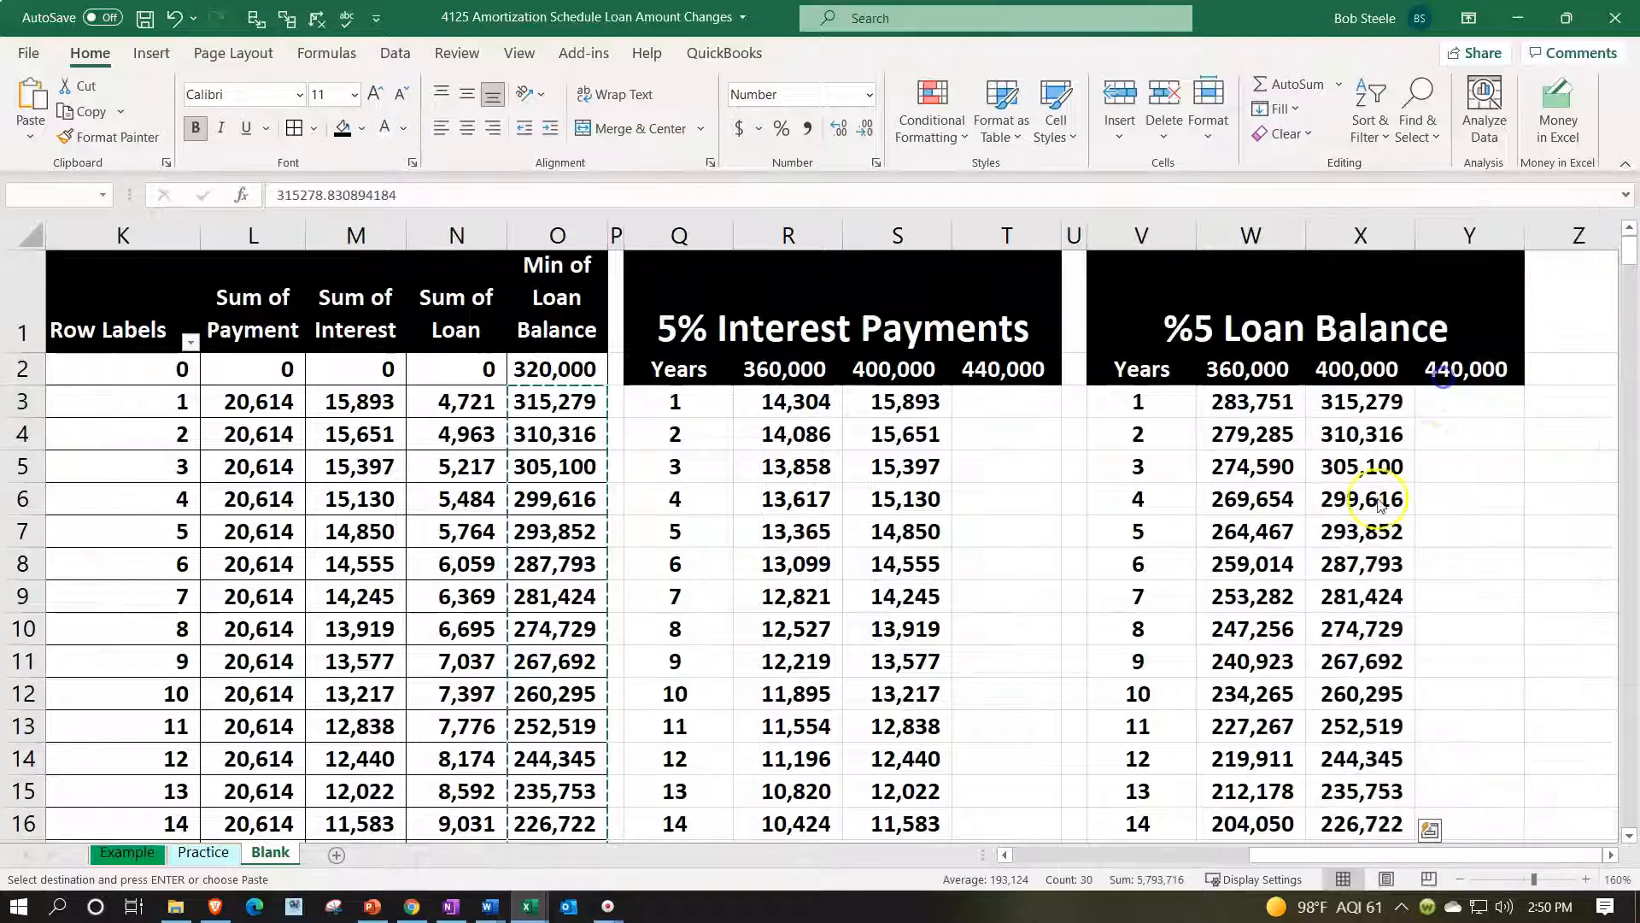
pyautogui.click(1295, 565)
# Set the Home price in B1 to 440,000
pyautogui.moveTo(1346, 854); pyautogui.dragTo(1014, 868)
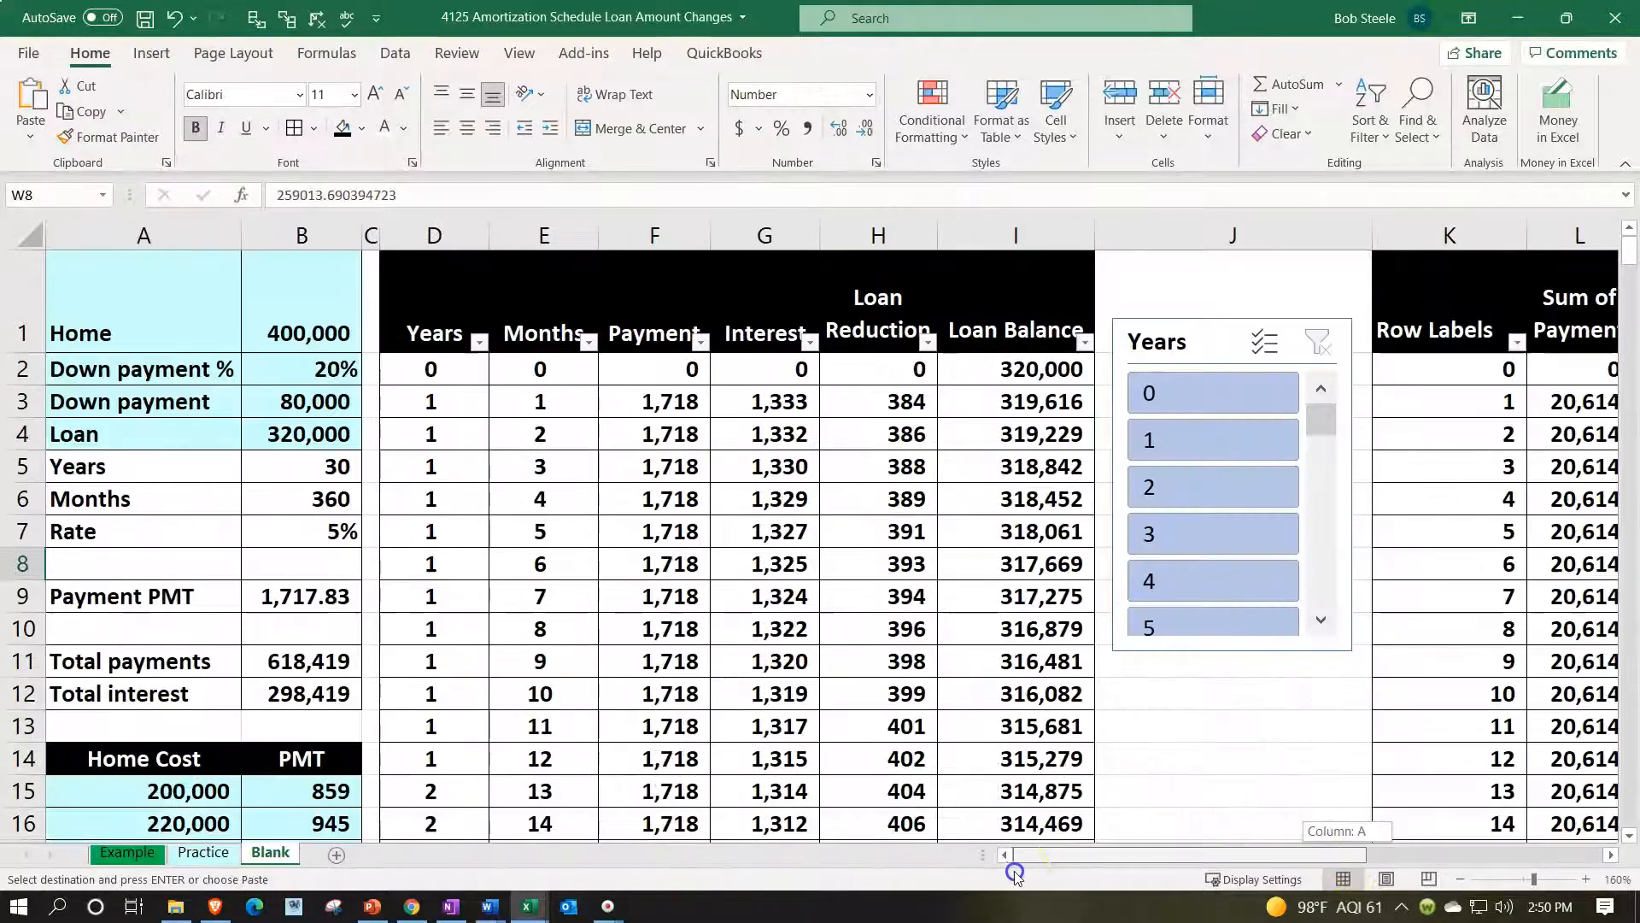
pyautogui.click(303, 333)
pyautogui.click(370, 343)
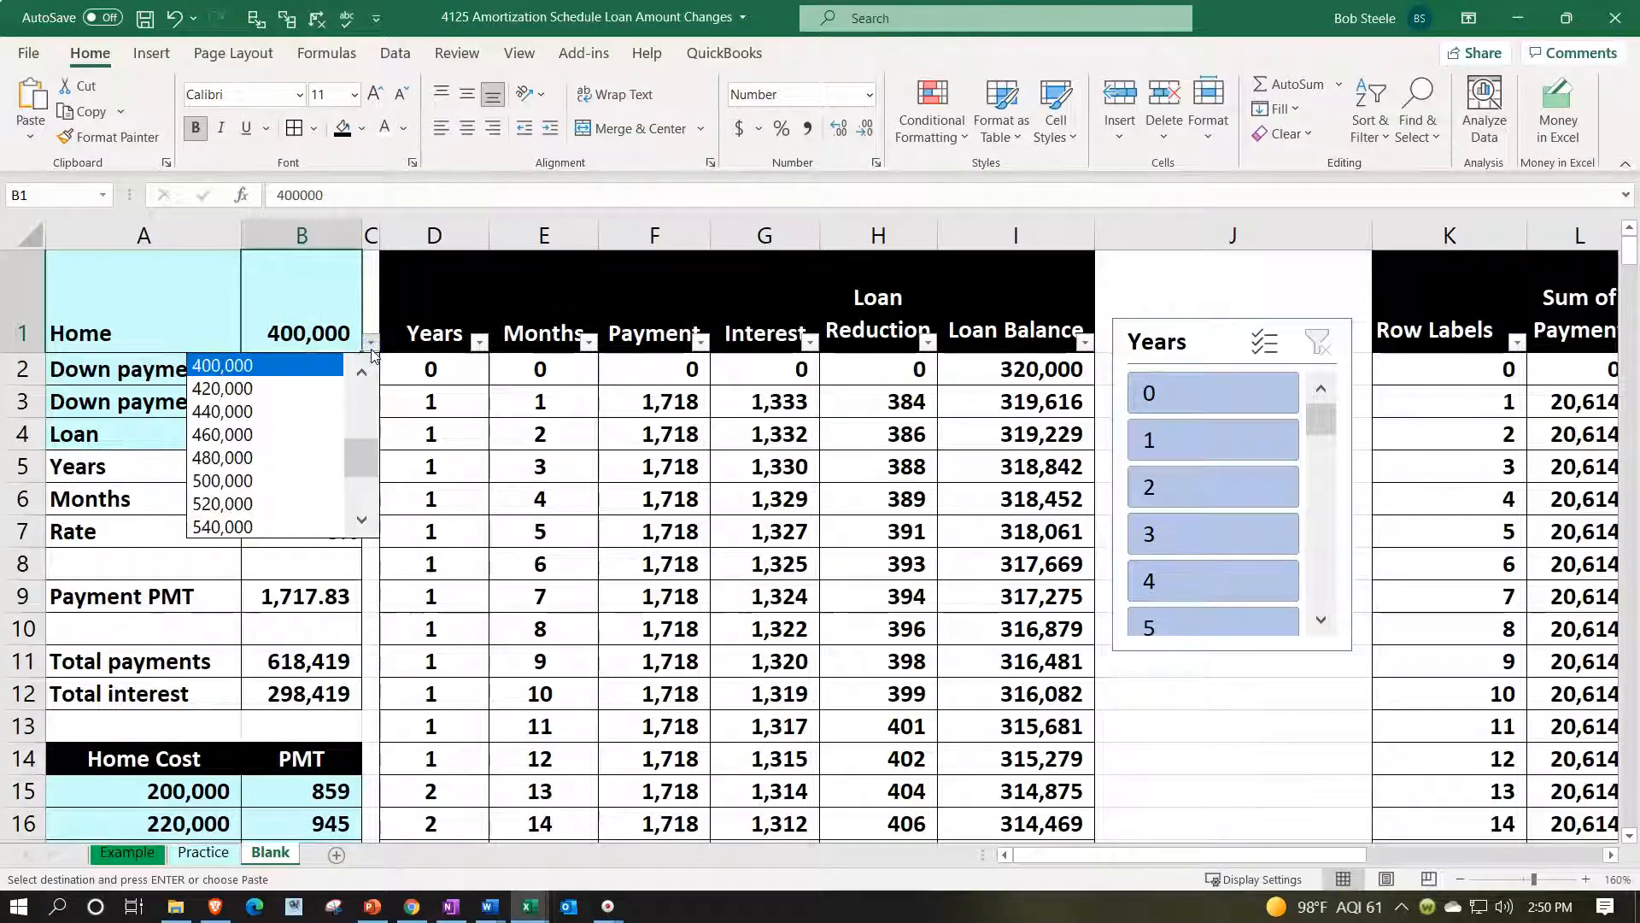
pyautogui.click(309, 412)
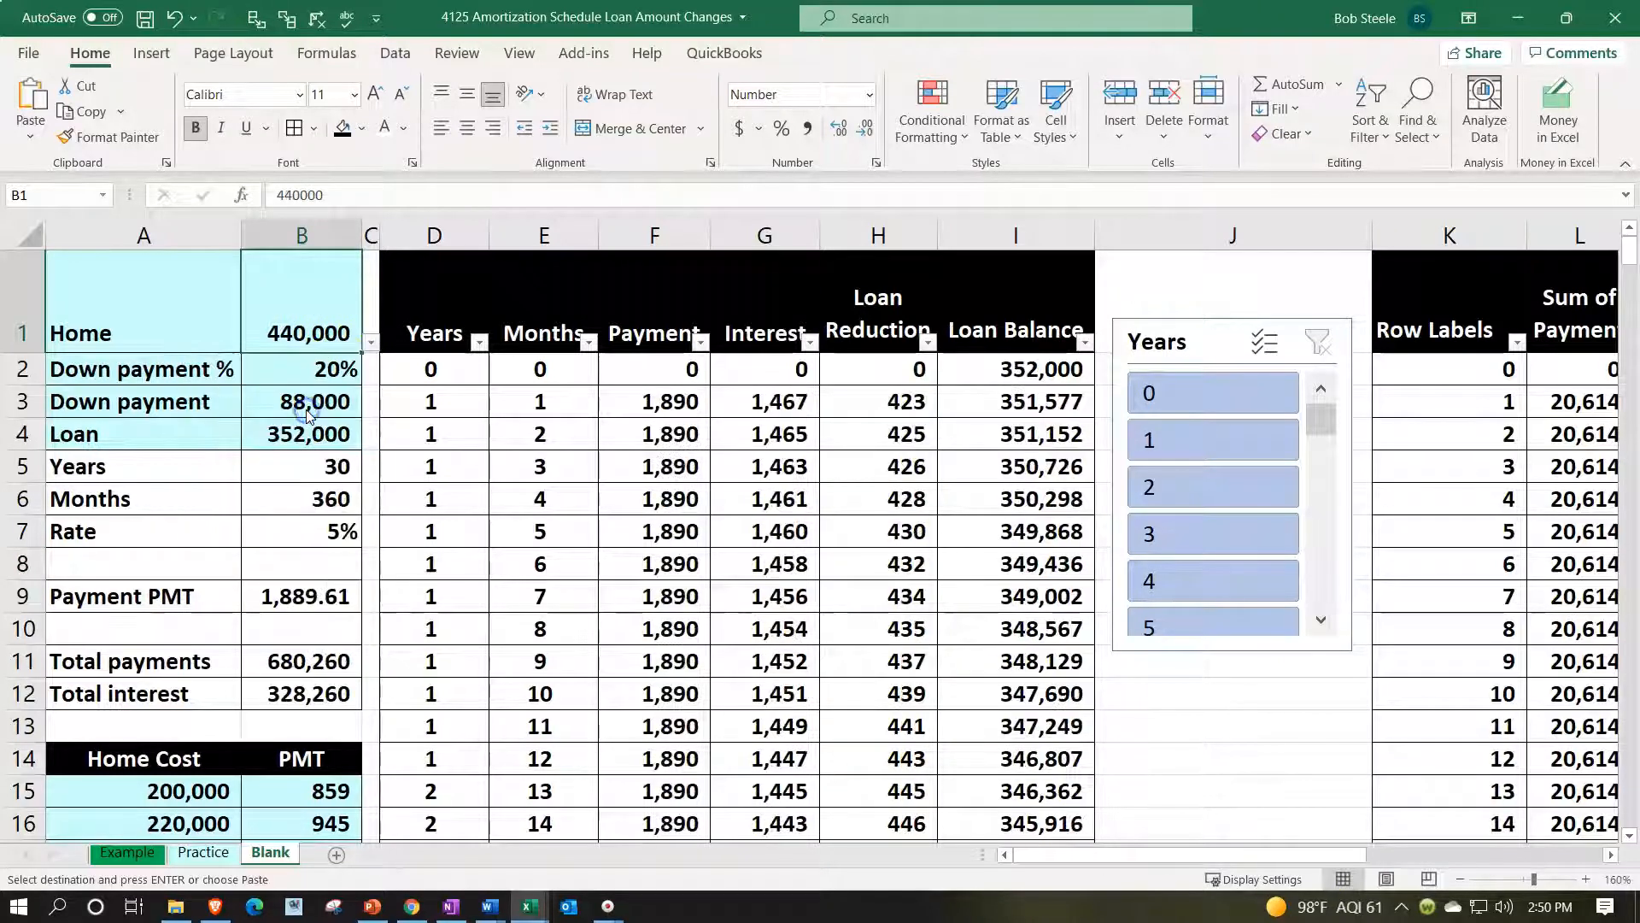
# Check the down payment, loan and Payment PMT formulas, and compare the payment with the 440,000 row of the Home Cost table
pyautogui.click(304, 399)
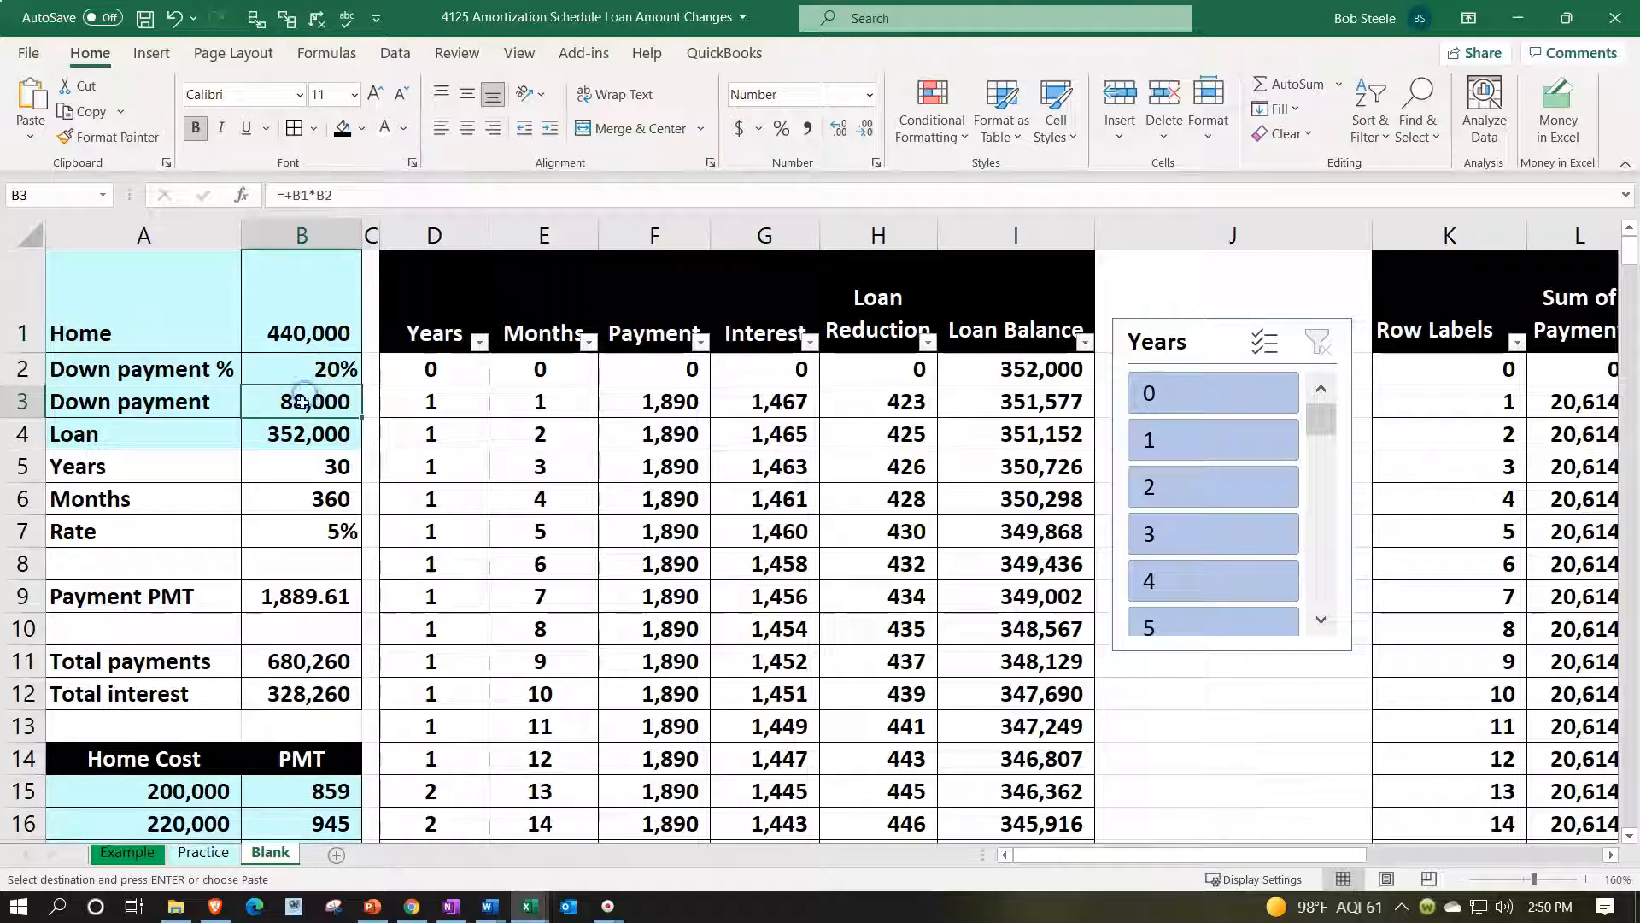
pyautogui.click(293, 433)
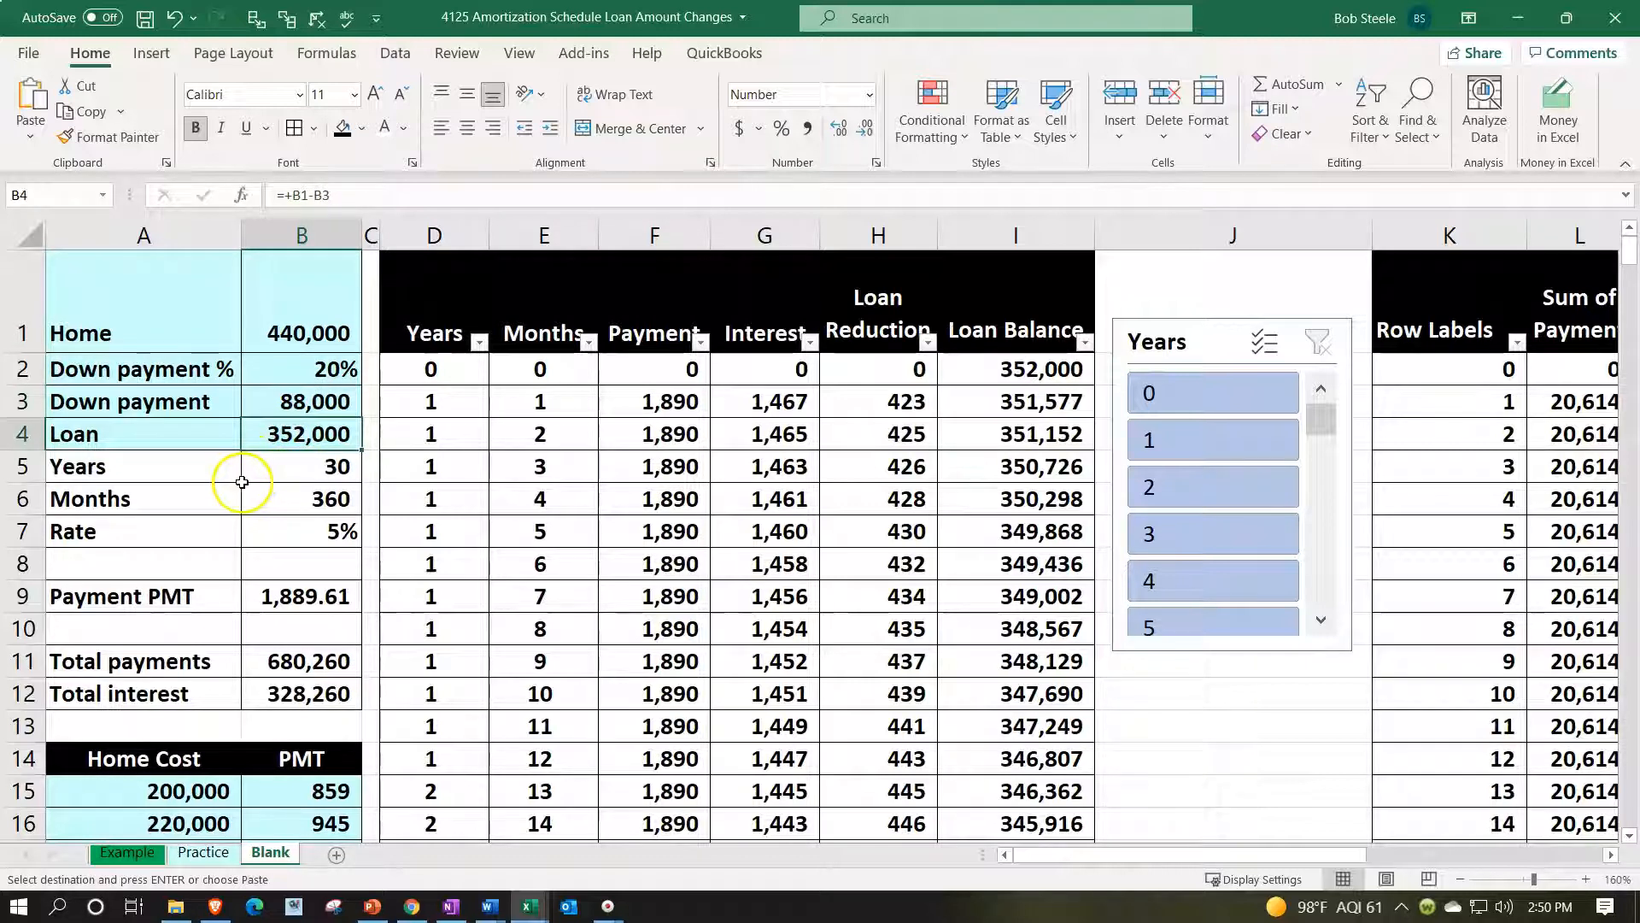
pyautogui.click(257, 592)
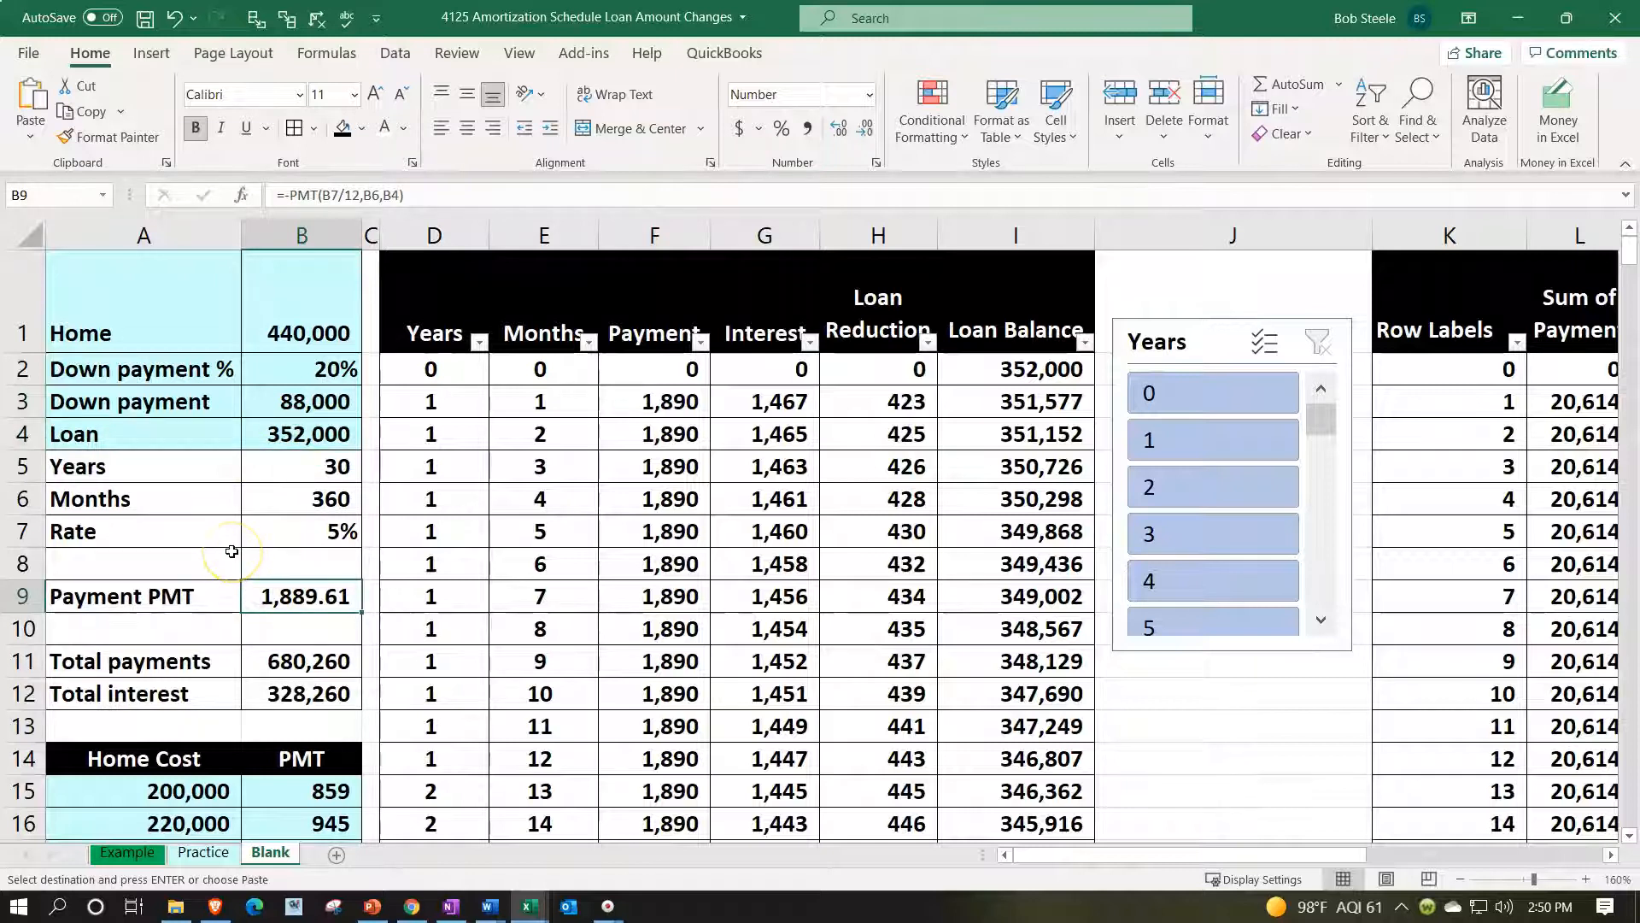
pyautogui.scroll(-4, 232, 551)
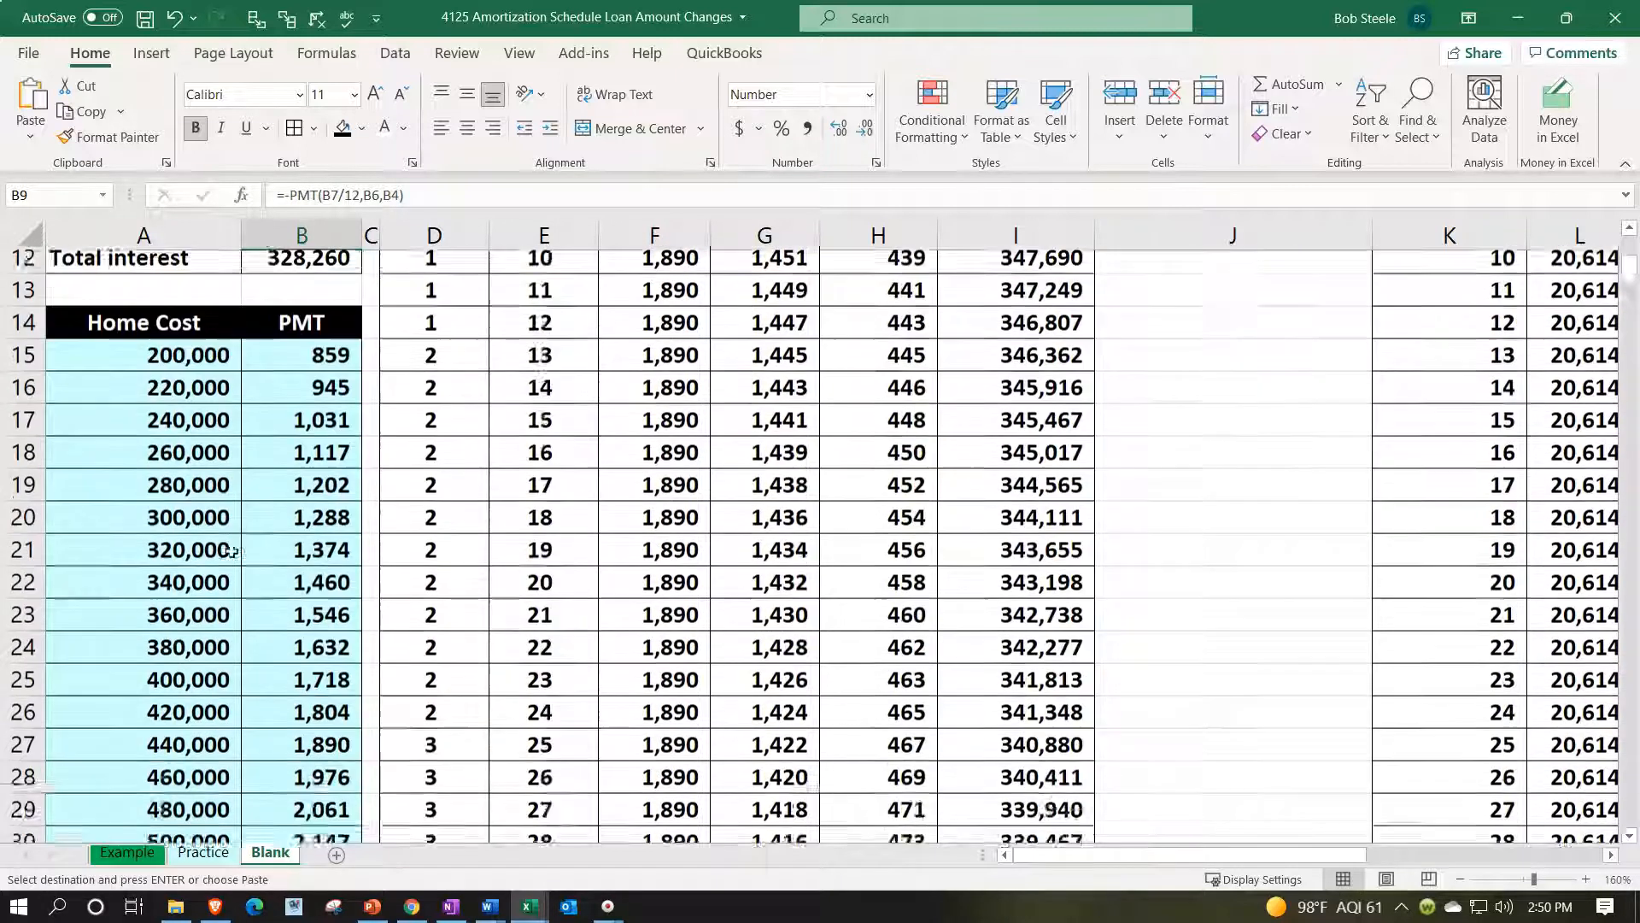
pyautogui.scroll(-1, 232, 551)
pyautogui.click(311, 721)
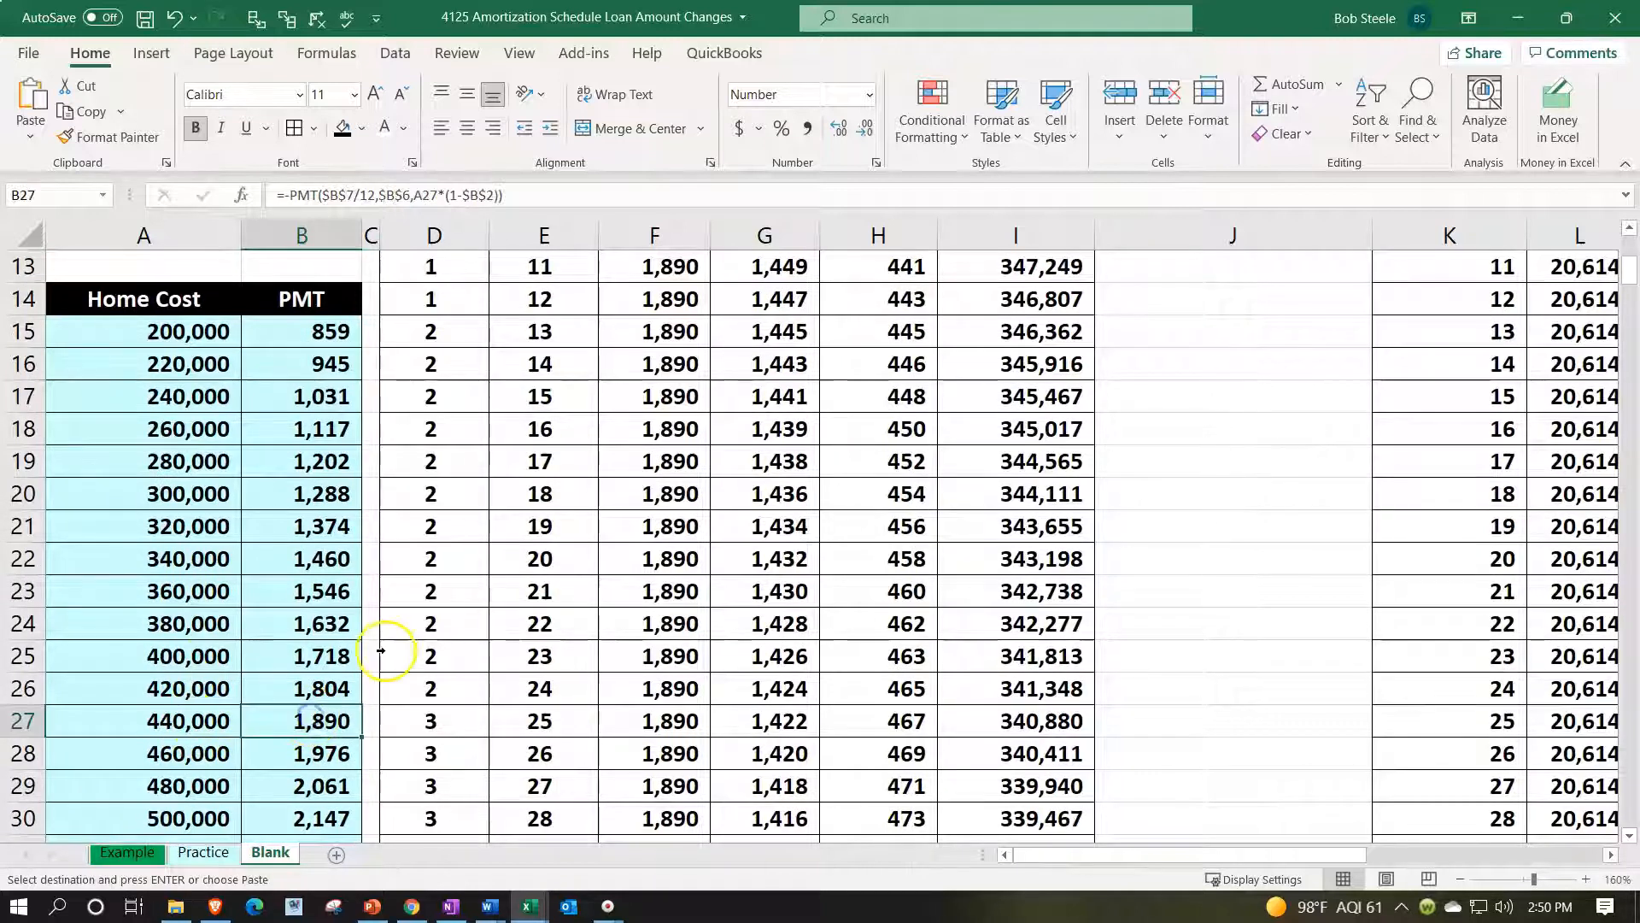
pyautogui.scroll(4, 389, 651)
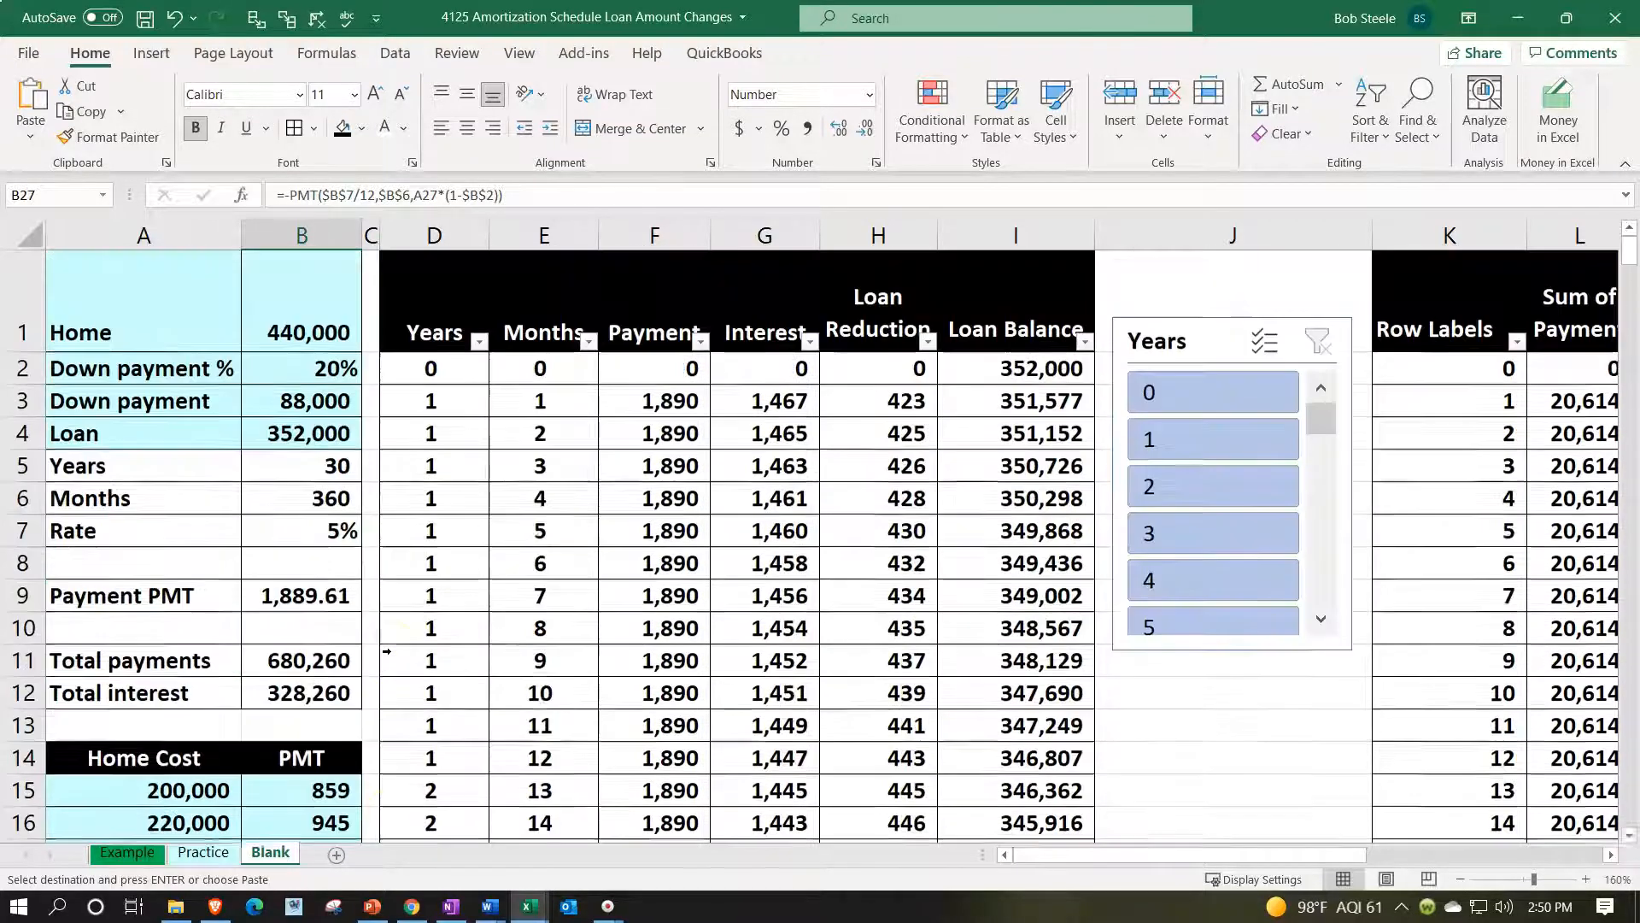
# Refresh the amortization PivotTable in columns K to O for the 440,000 home price
pyautogui.click(1281, 690)
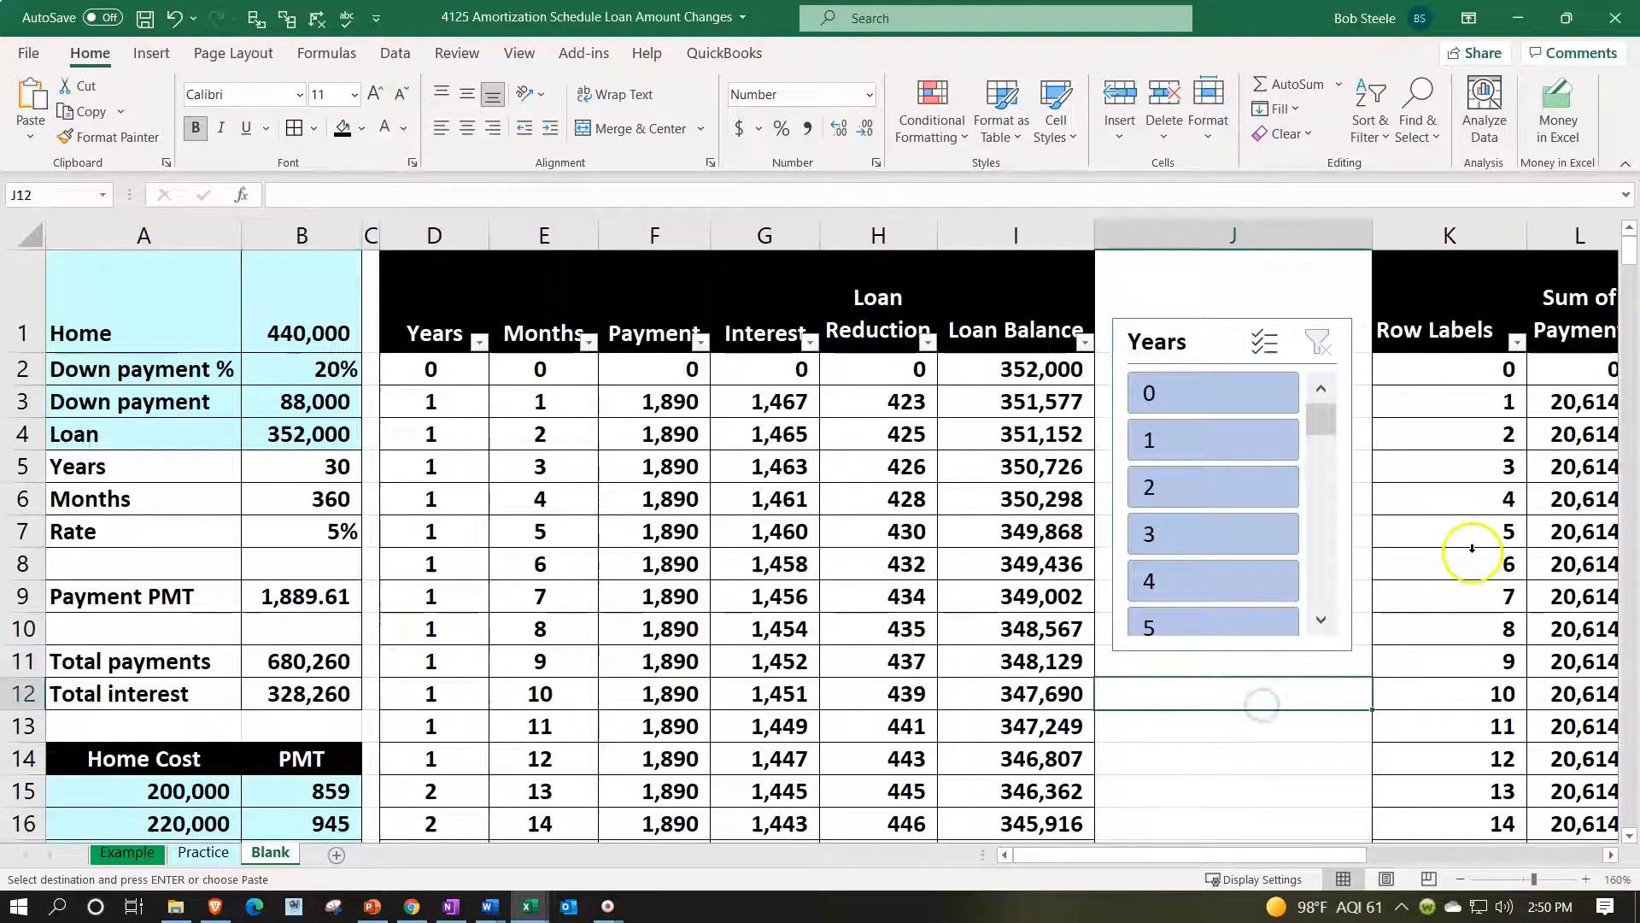
pyautogui.moveTo(1346, 854); pyautogui.dragTo(1463, 854)
pyautogui.click(1226, 514)
pyautogui.rightClick(1226, 515)
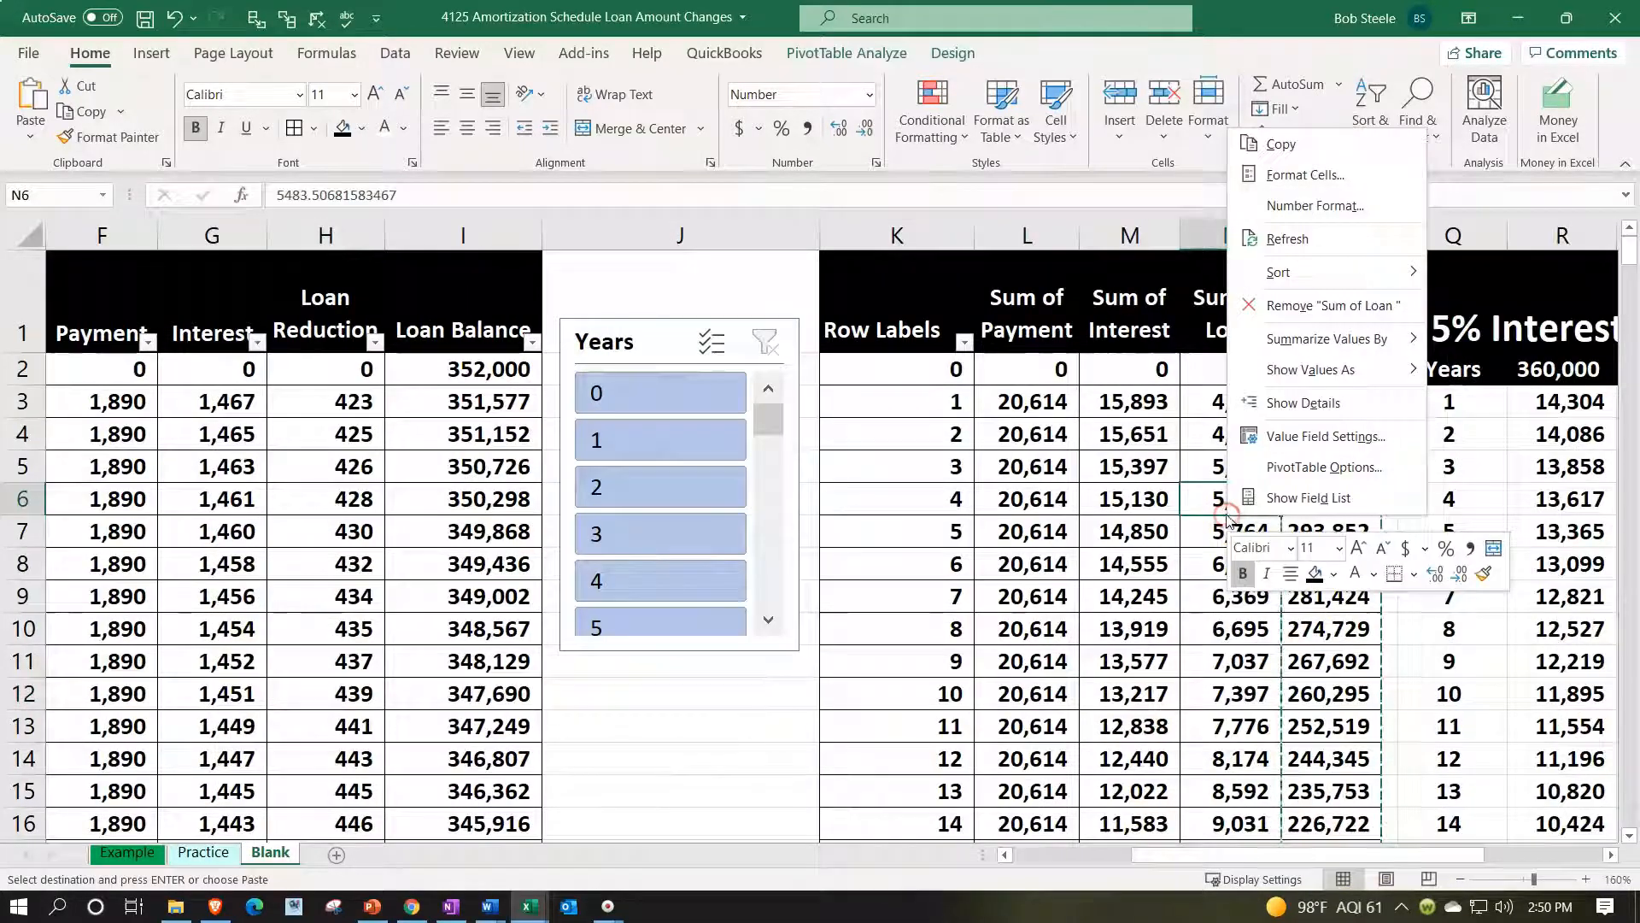
pyautogui.click(1282, 244)
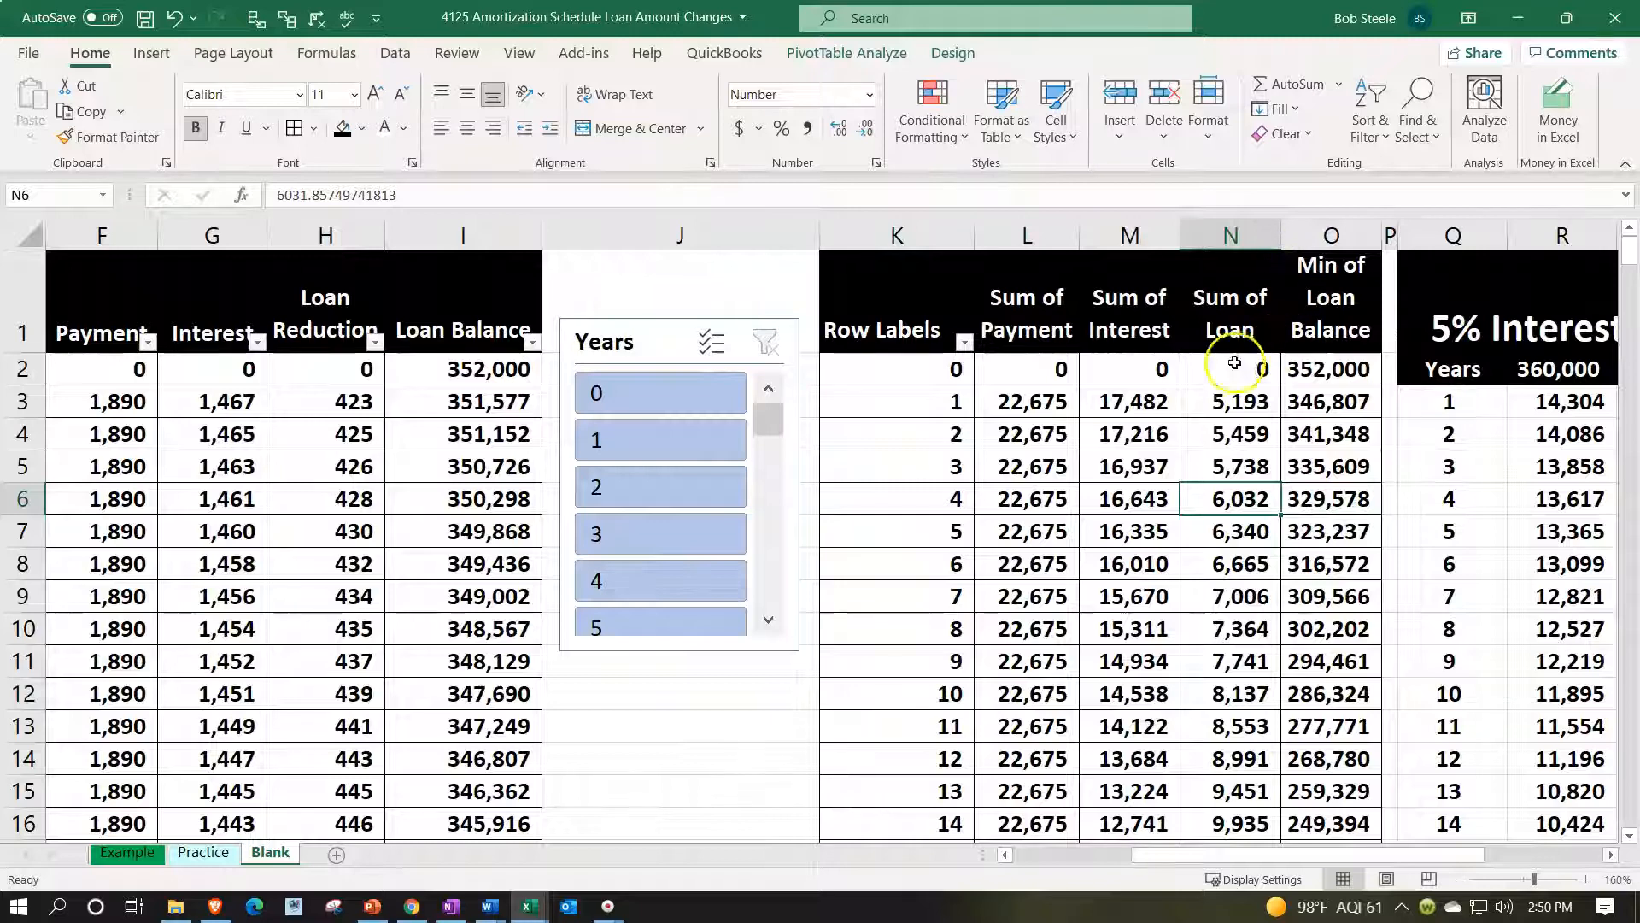
# Copy the PivotTable's Sum of Interest for years 1 to 30 and paste it as values from T3 under 440,000
pyautogui.moveTo(1151, 404); pyautogui.dragTo(1153, 754)
pyautogui.hotkey('ctrl', 'c')
pyautogui.moveTo(1293, 854); pyautogui.dragTo(1411, 864)
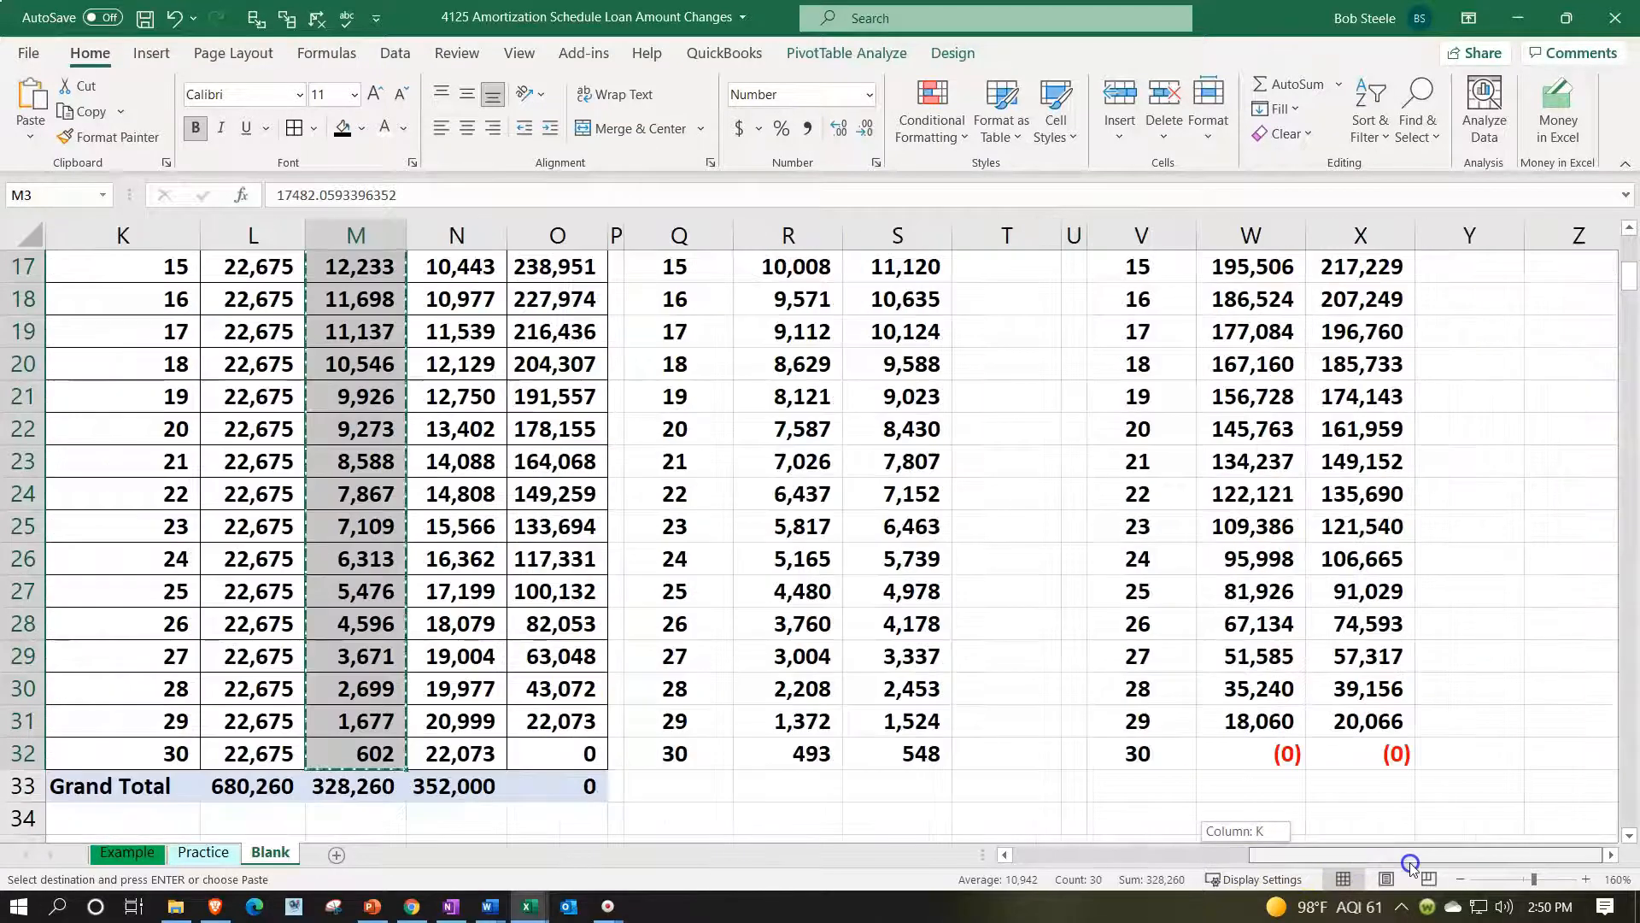
pyautogui.scroll(3, 1036, 523)
pyautogui.scroll(2, 1036, 439)
pyautogui.click(998, 292)
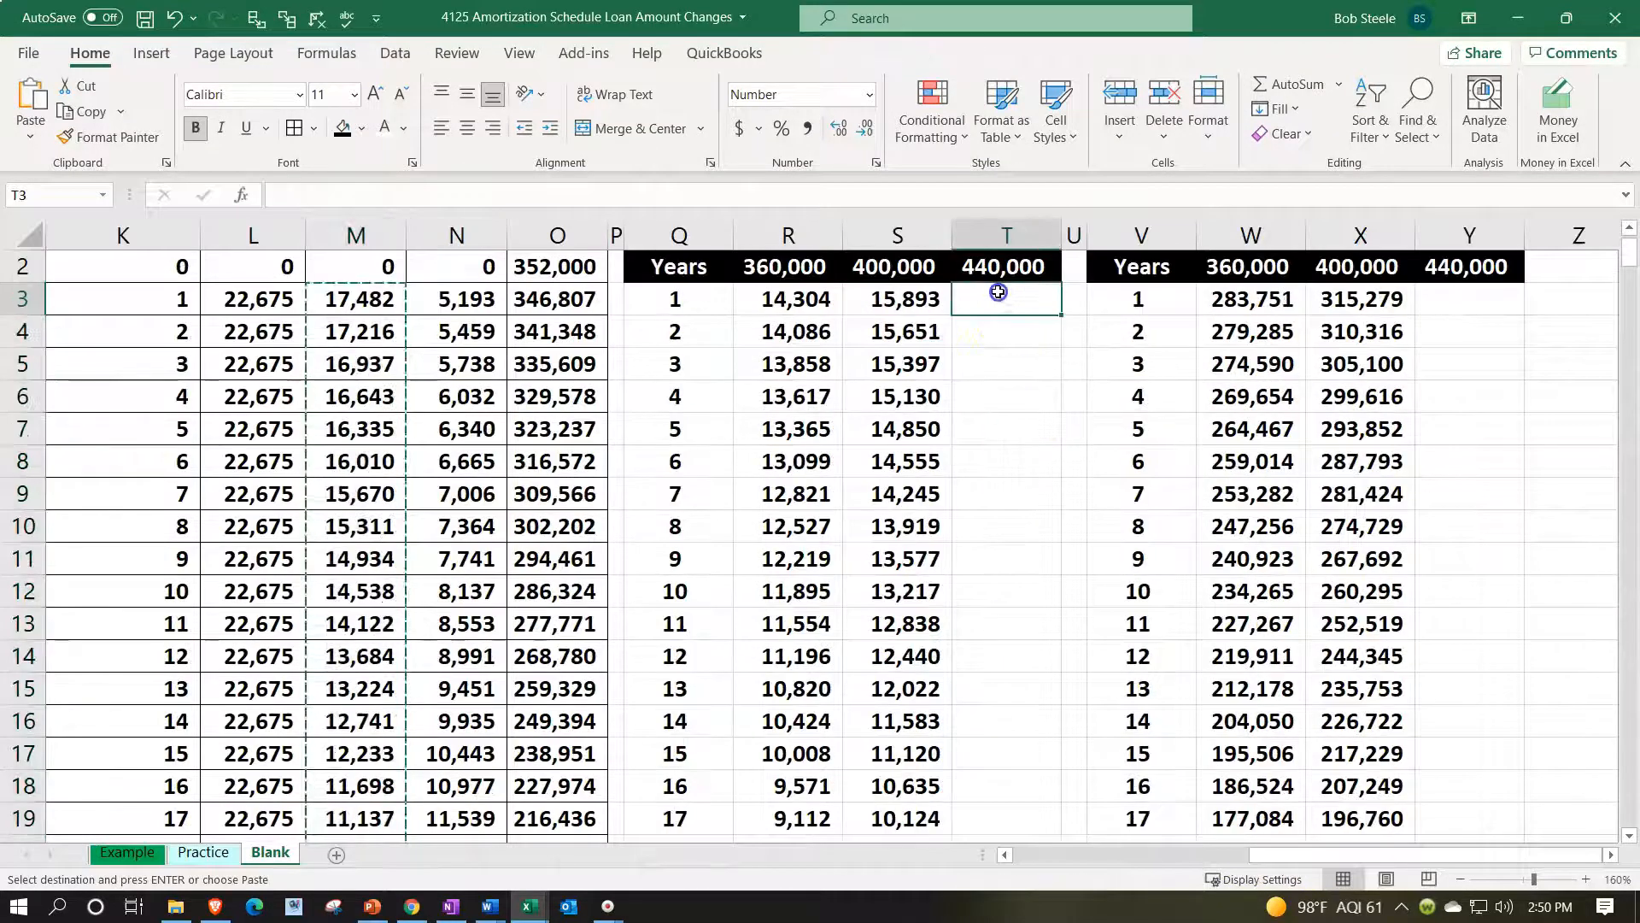
pyautogui.rightClick(998, 293)
pyautogui.click(1074, 286)
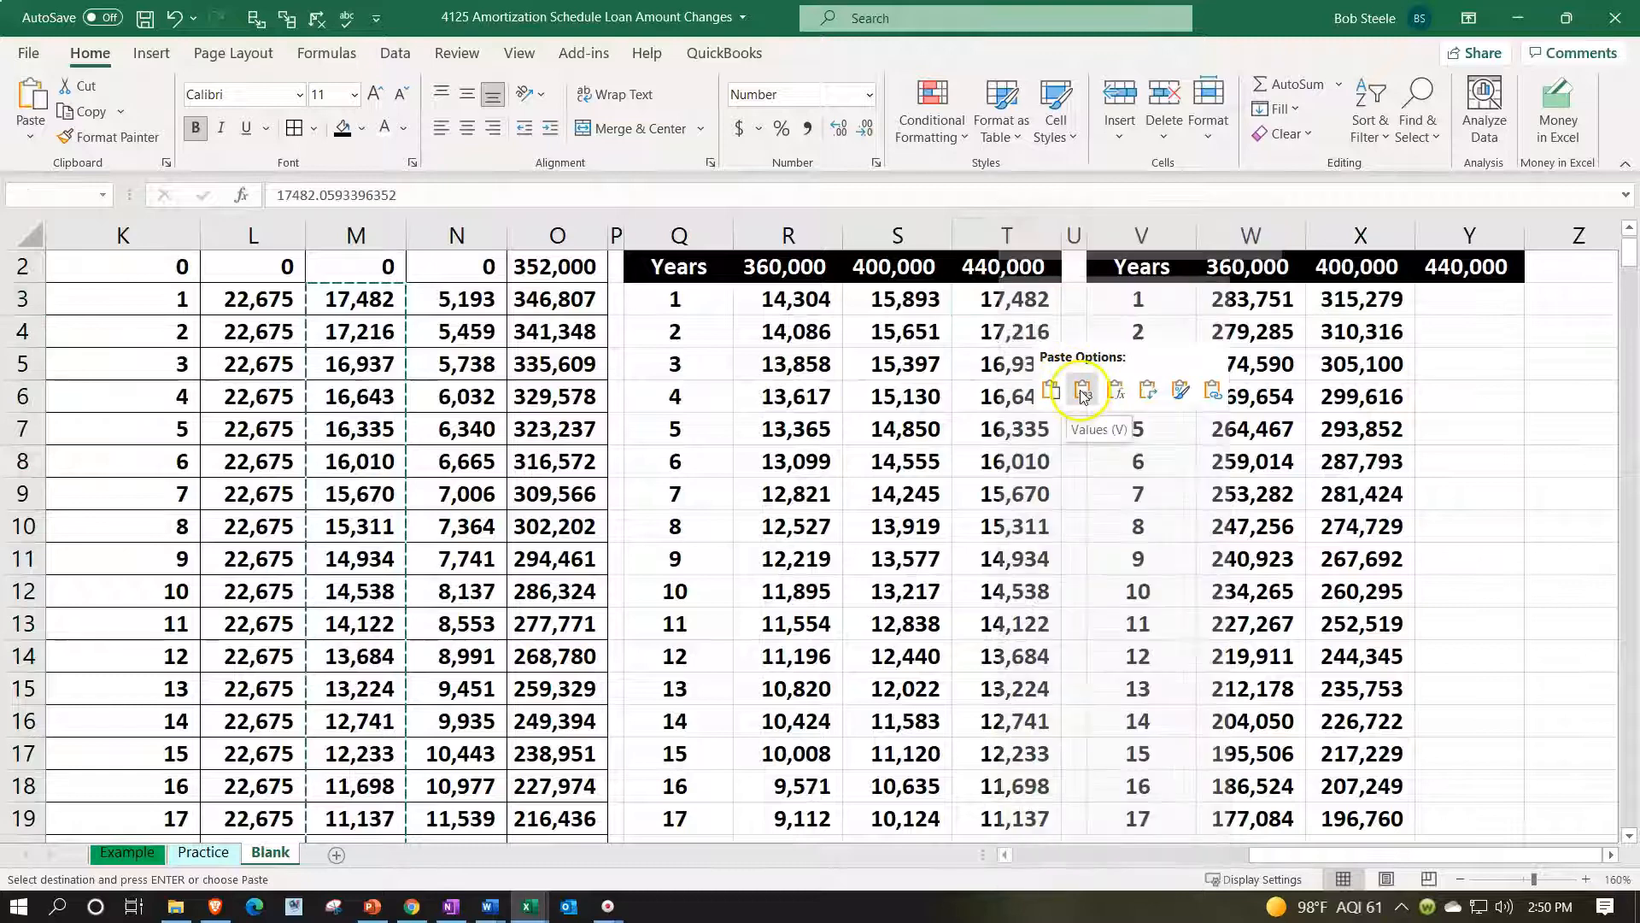
# Copy the PivotTable's Min of Loan Balance for years 1 to 30 and paste it as values from Y3 under 440,000
pyautogui.scroll(1, 578, 367)
pyautogui.moveTo(564, 400); pyautogui.dragTo(538, 813)
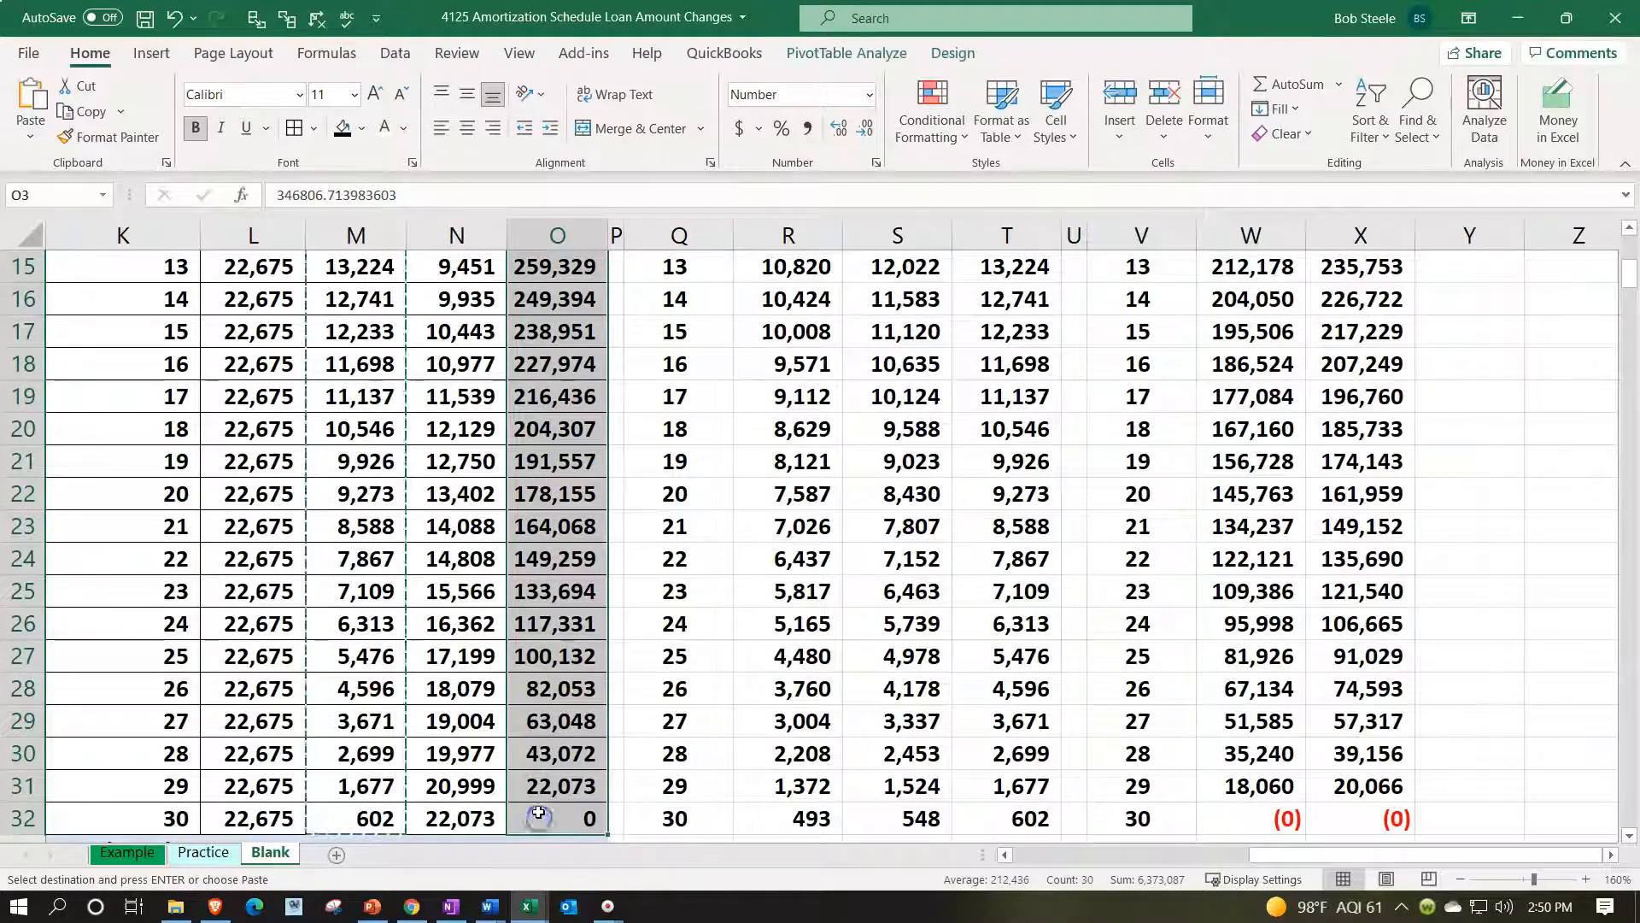
pyautogui.scroll(5, 1260, 427)
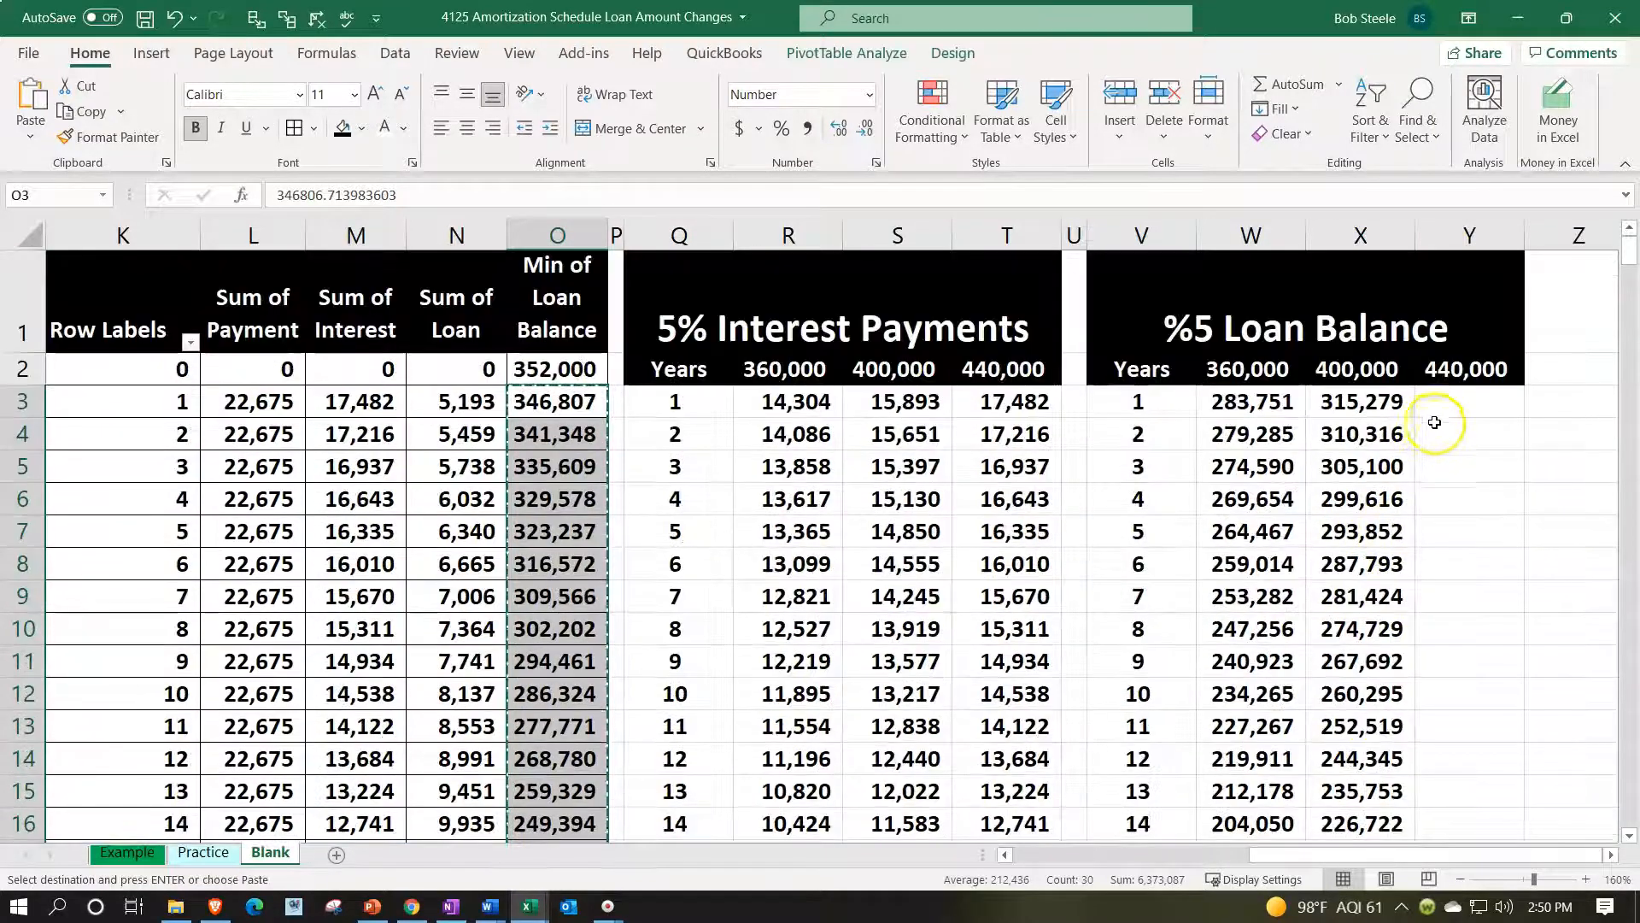
pyautogui.click(1452, 401)
pyautogui.rightClick(1452, 401)
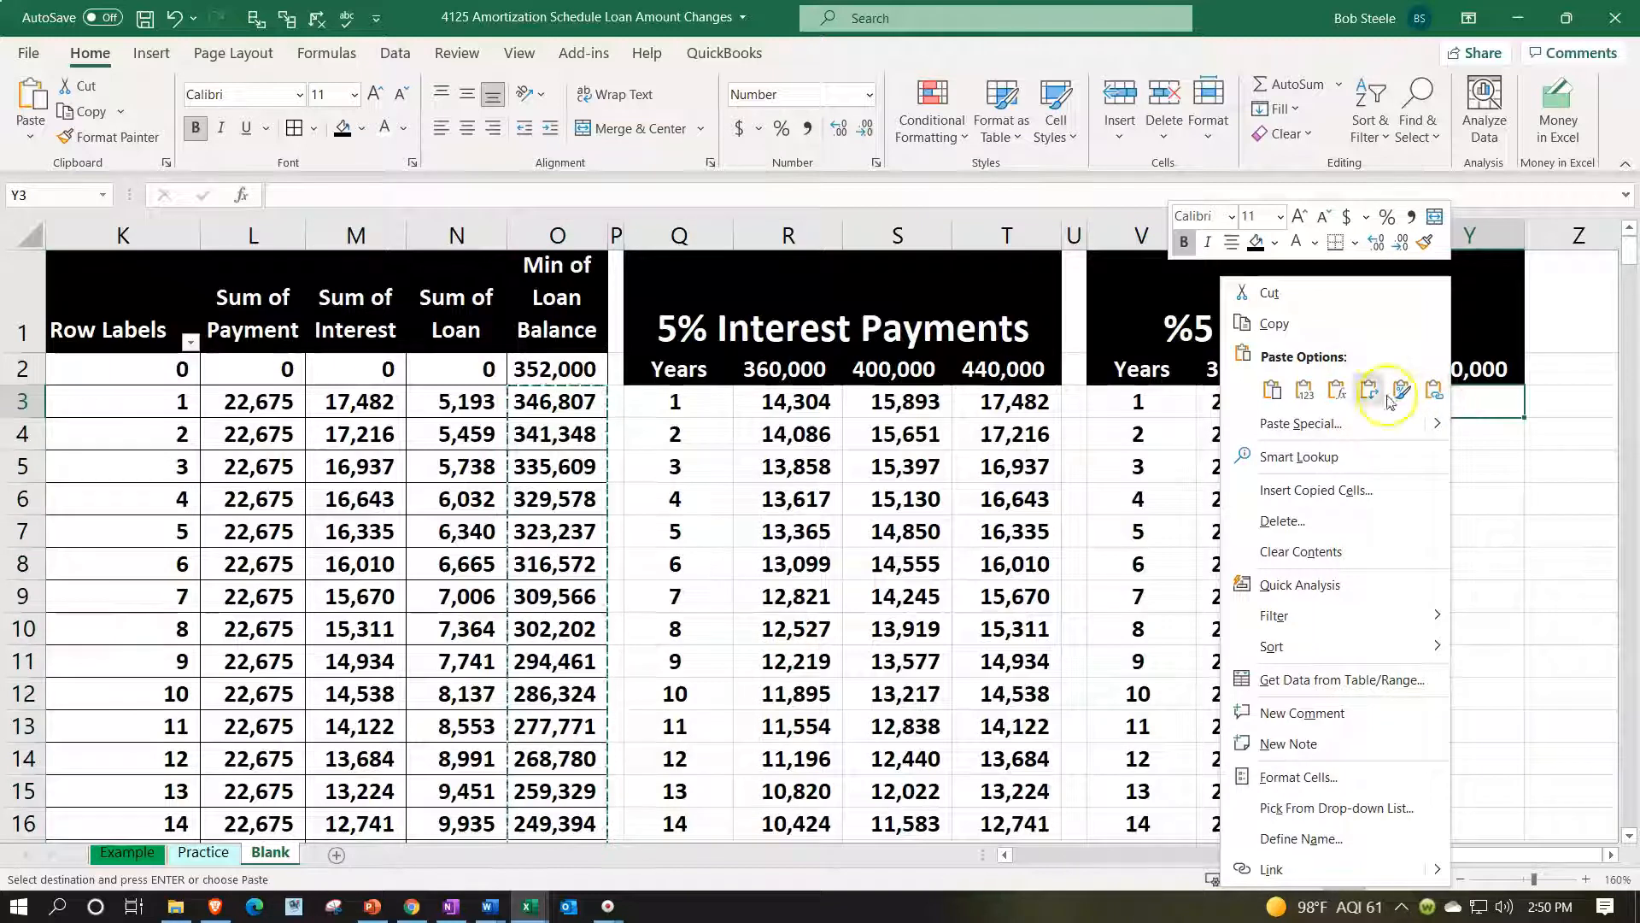
pyautogui.click(1302, 391)
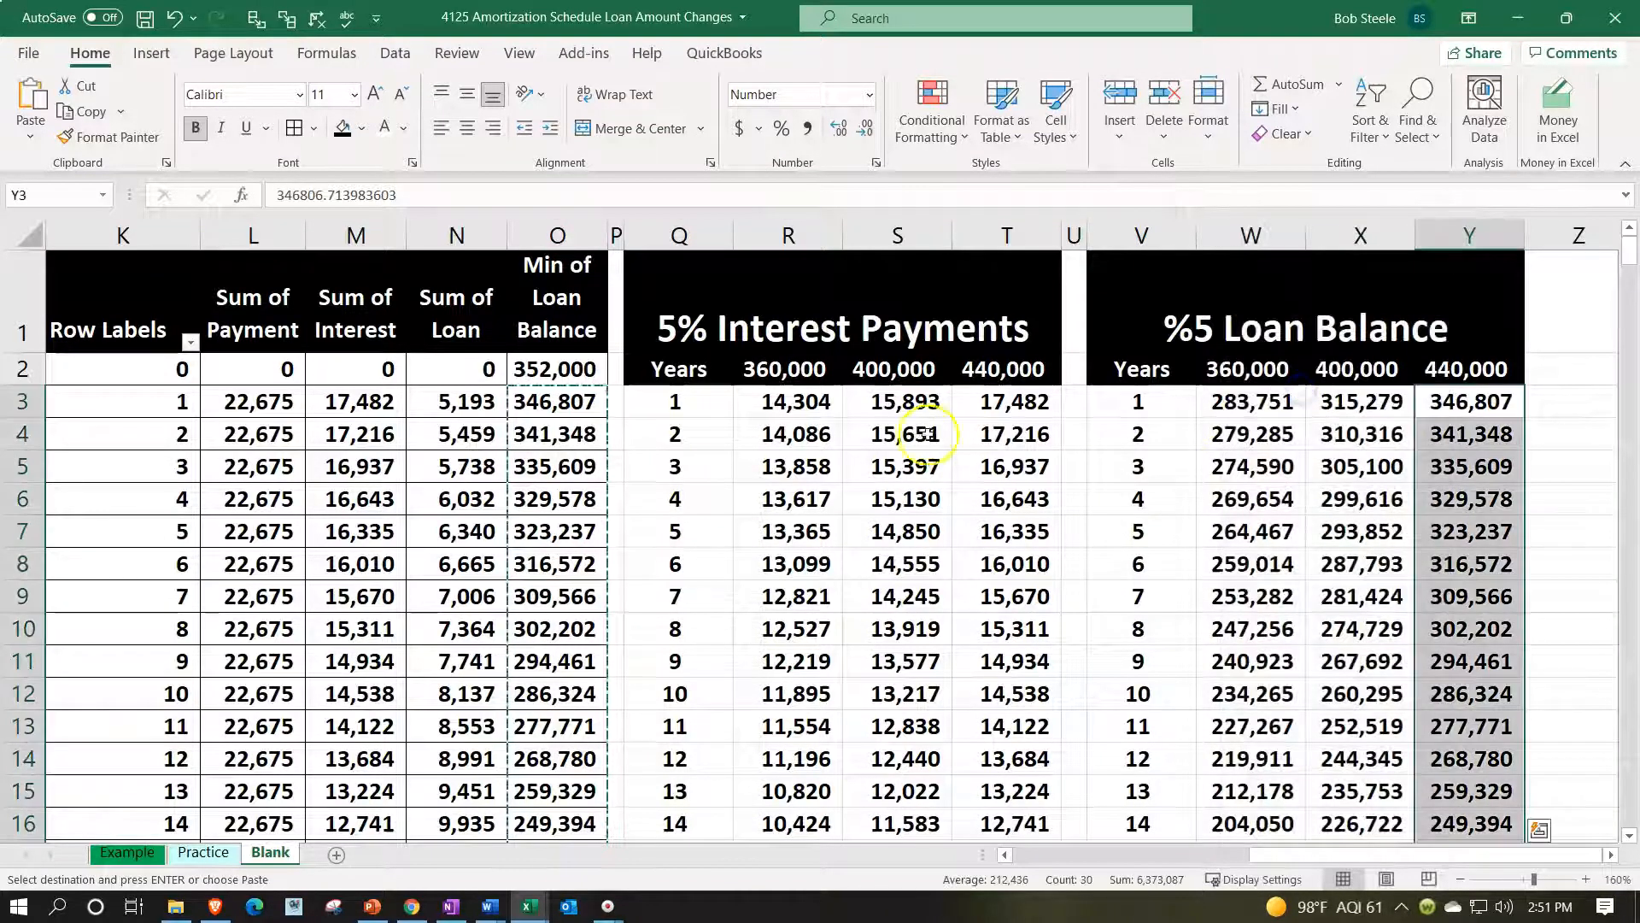
# Apply the recent light blue fill and all cell borders to the 5% Interest Payments data in Q3:T32
pyautogui.moveTo(686, 397); pyautogui.dragTo(966, 780)
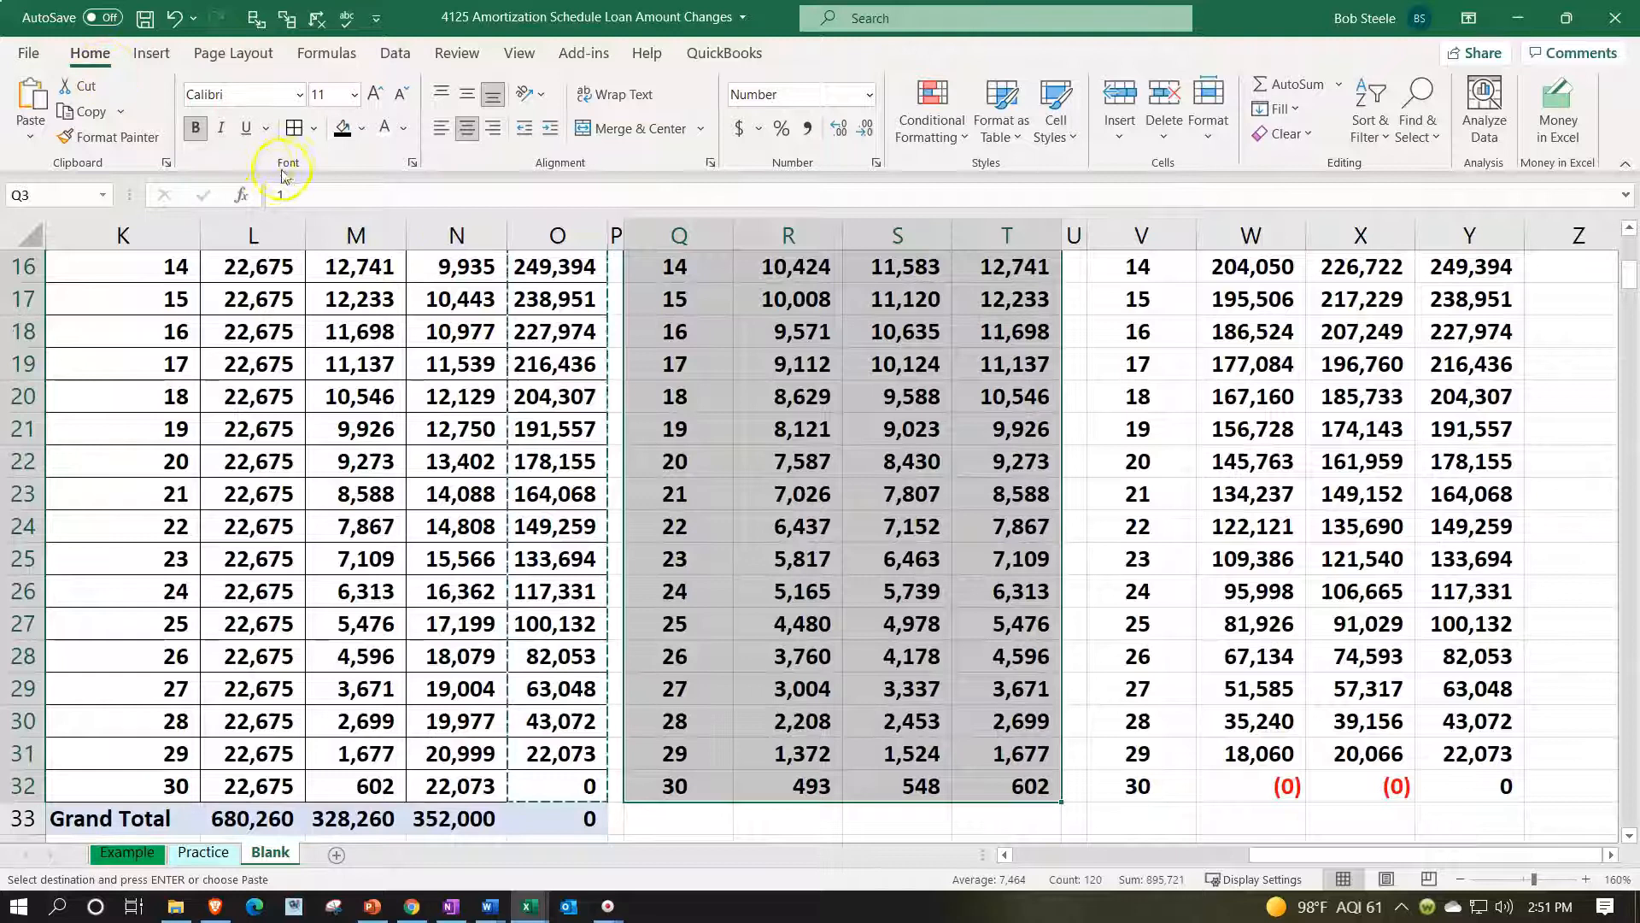
pyautogui.click(367, 130)
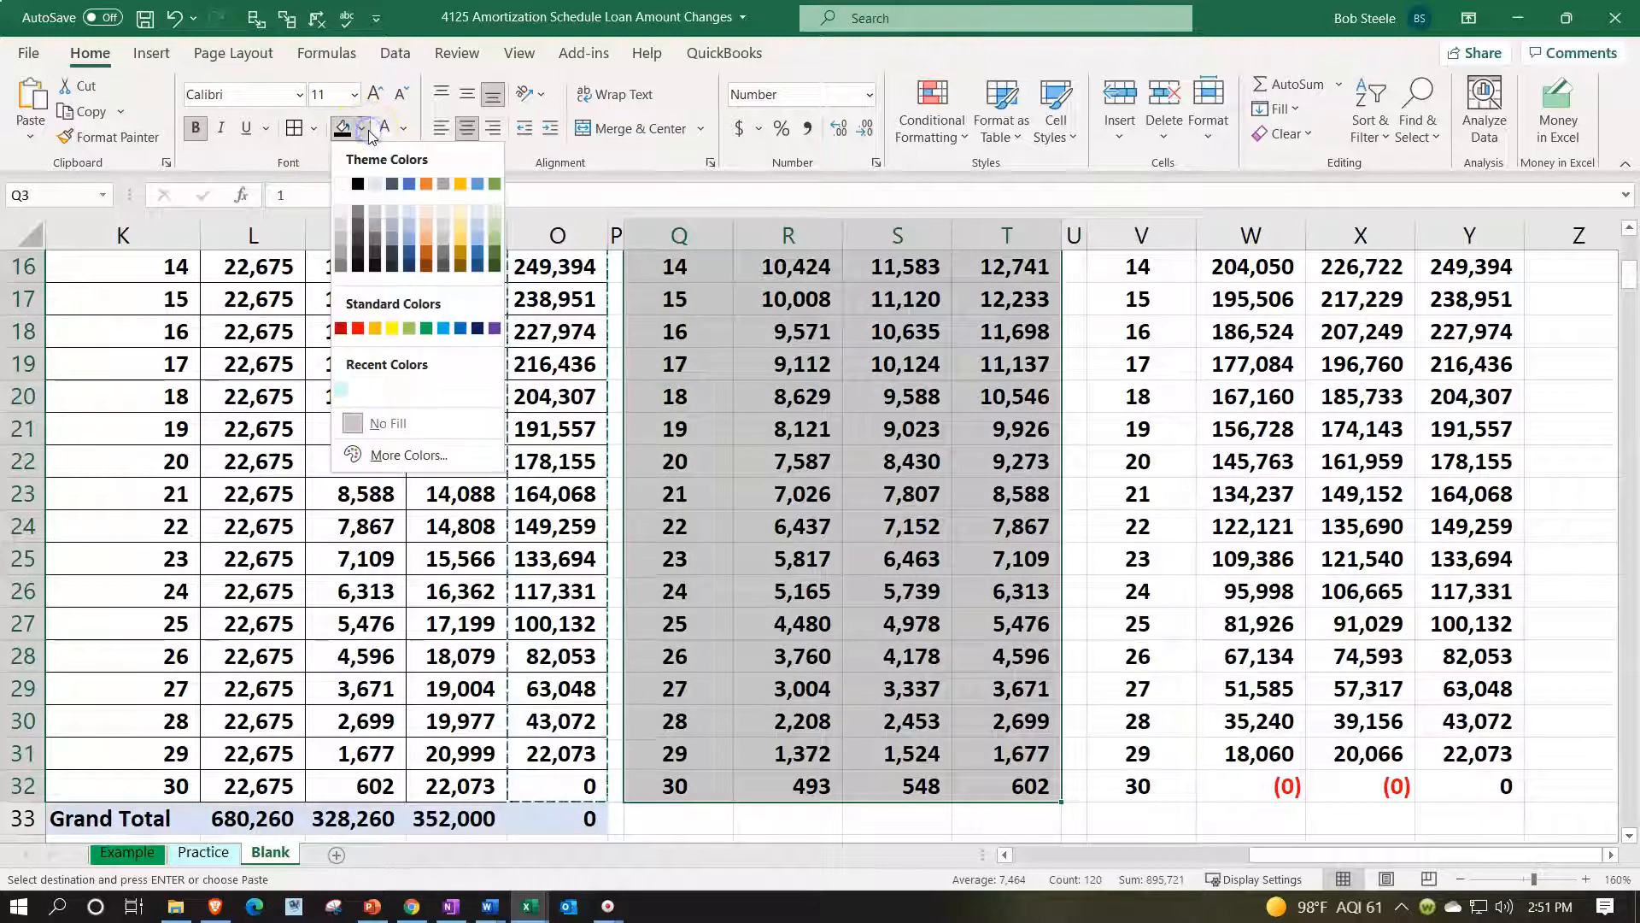
pyautogui.click(341, 390)
pyautogui.scroll(5, 322, 249)
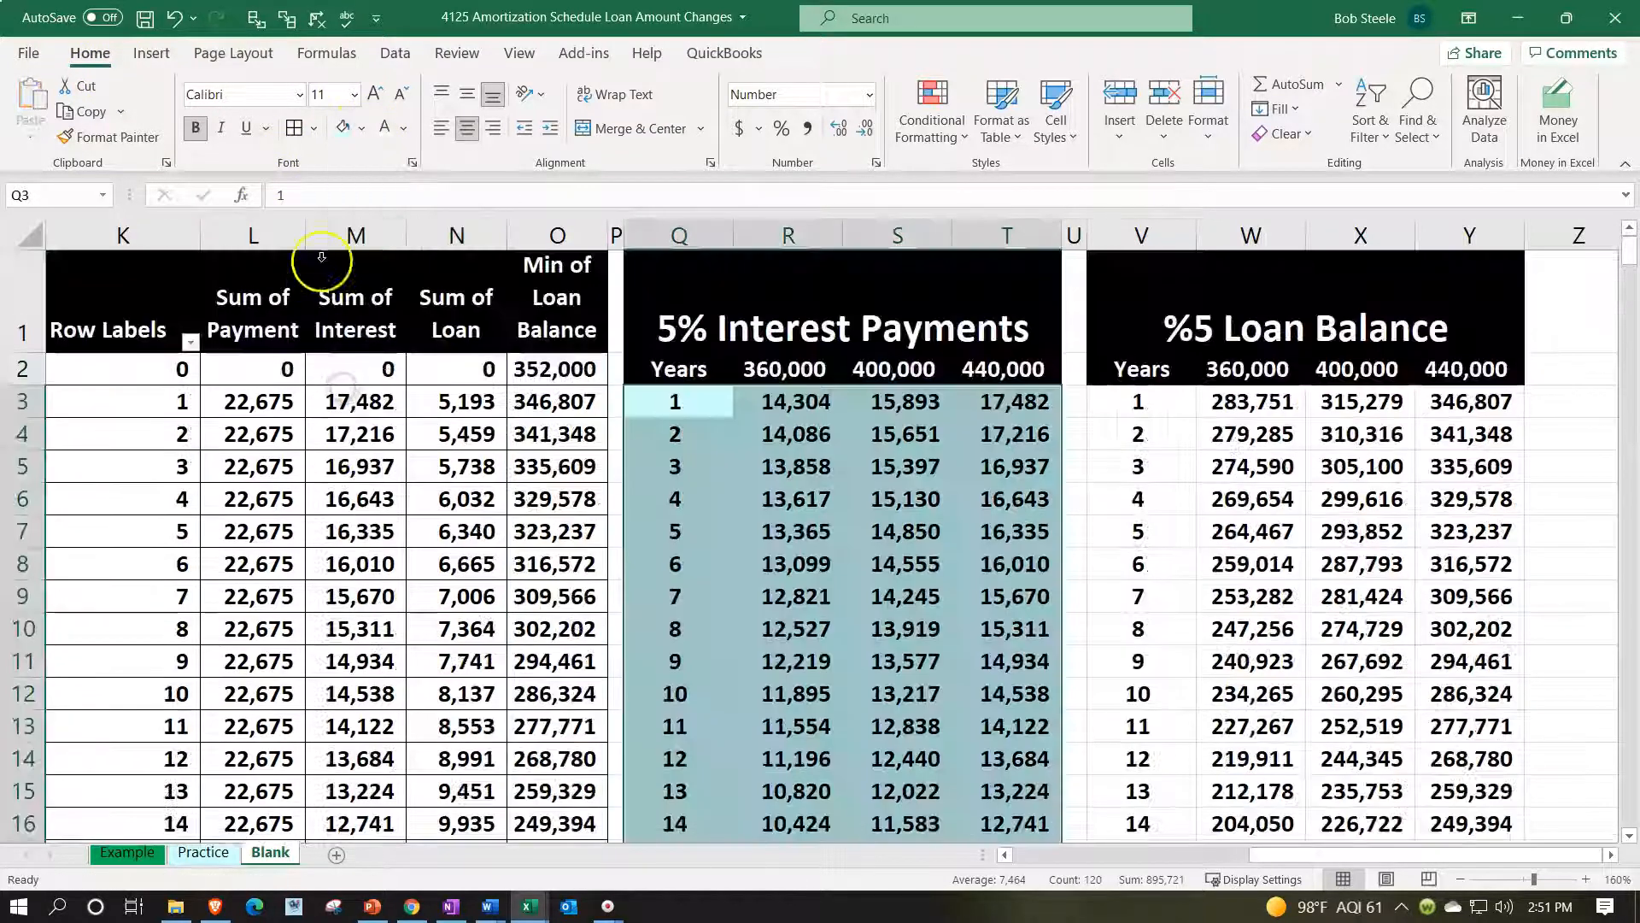
pyautogui.click(295, 130)
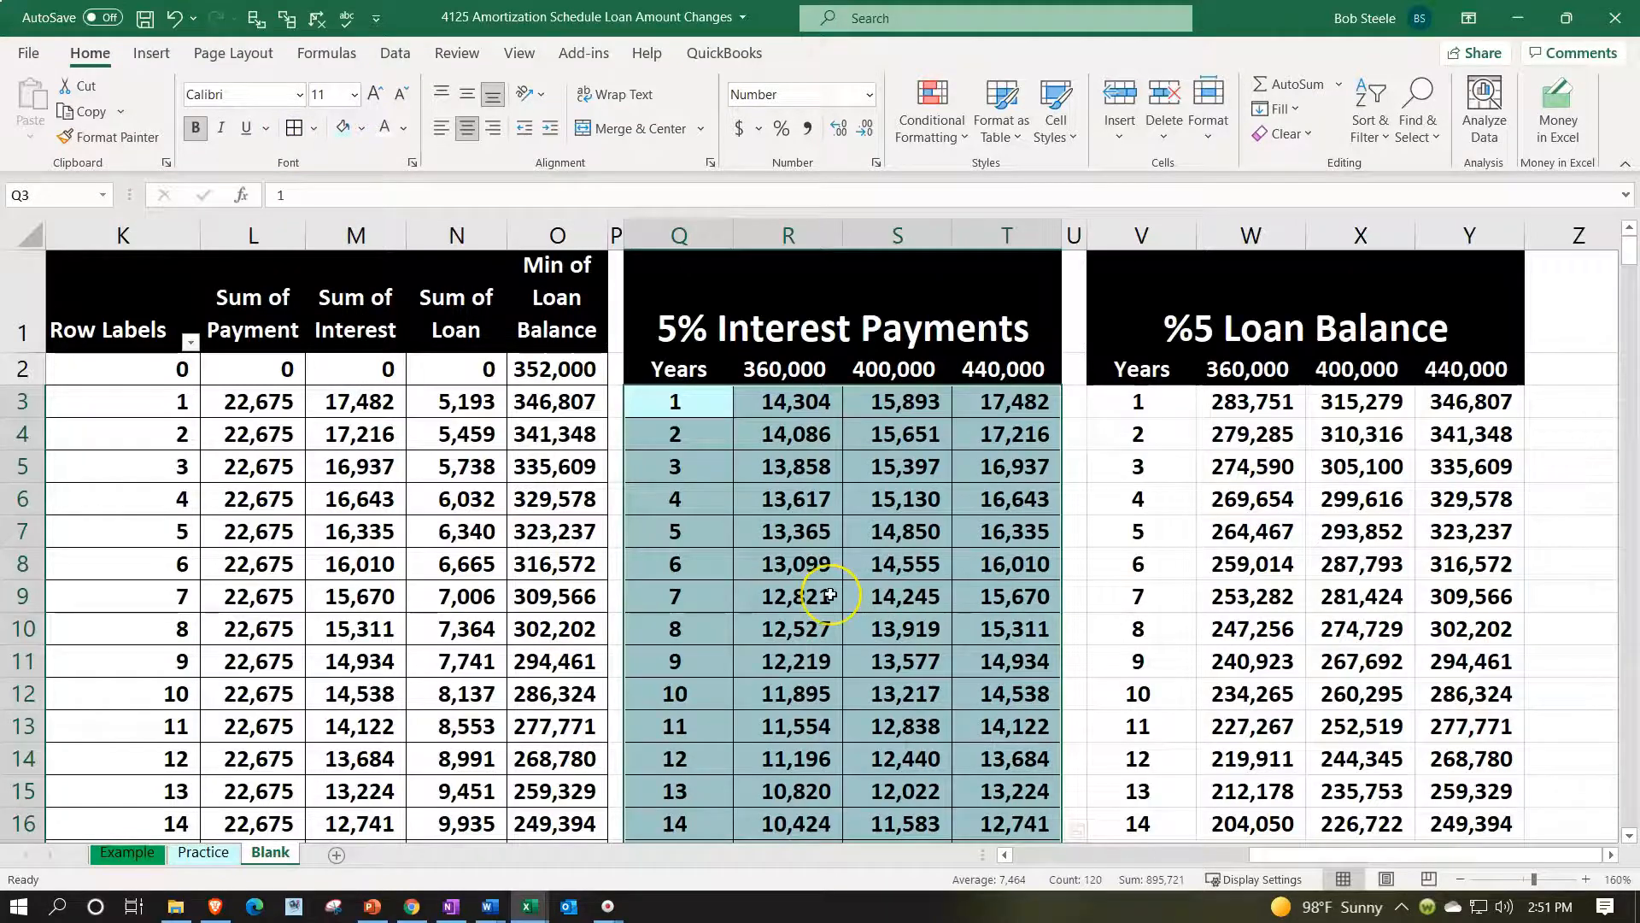
# Label Q33 as Total and sum the 360,000 interest payments in R33 with =SUM(R3:R32)
pyautogui.scroll(-6, 788, 636)
pyautogui.click(698, 722)
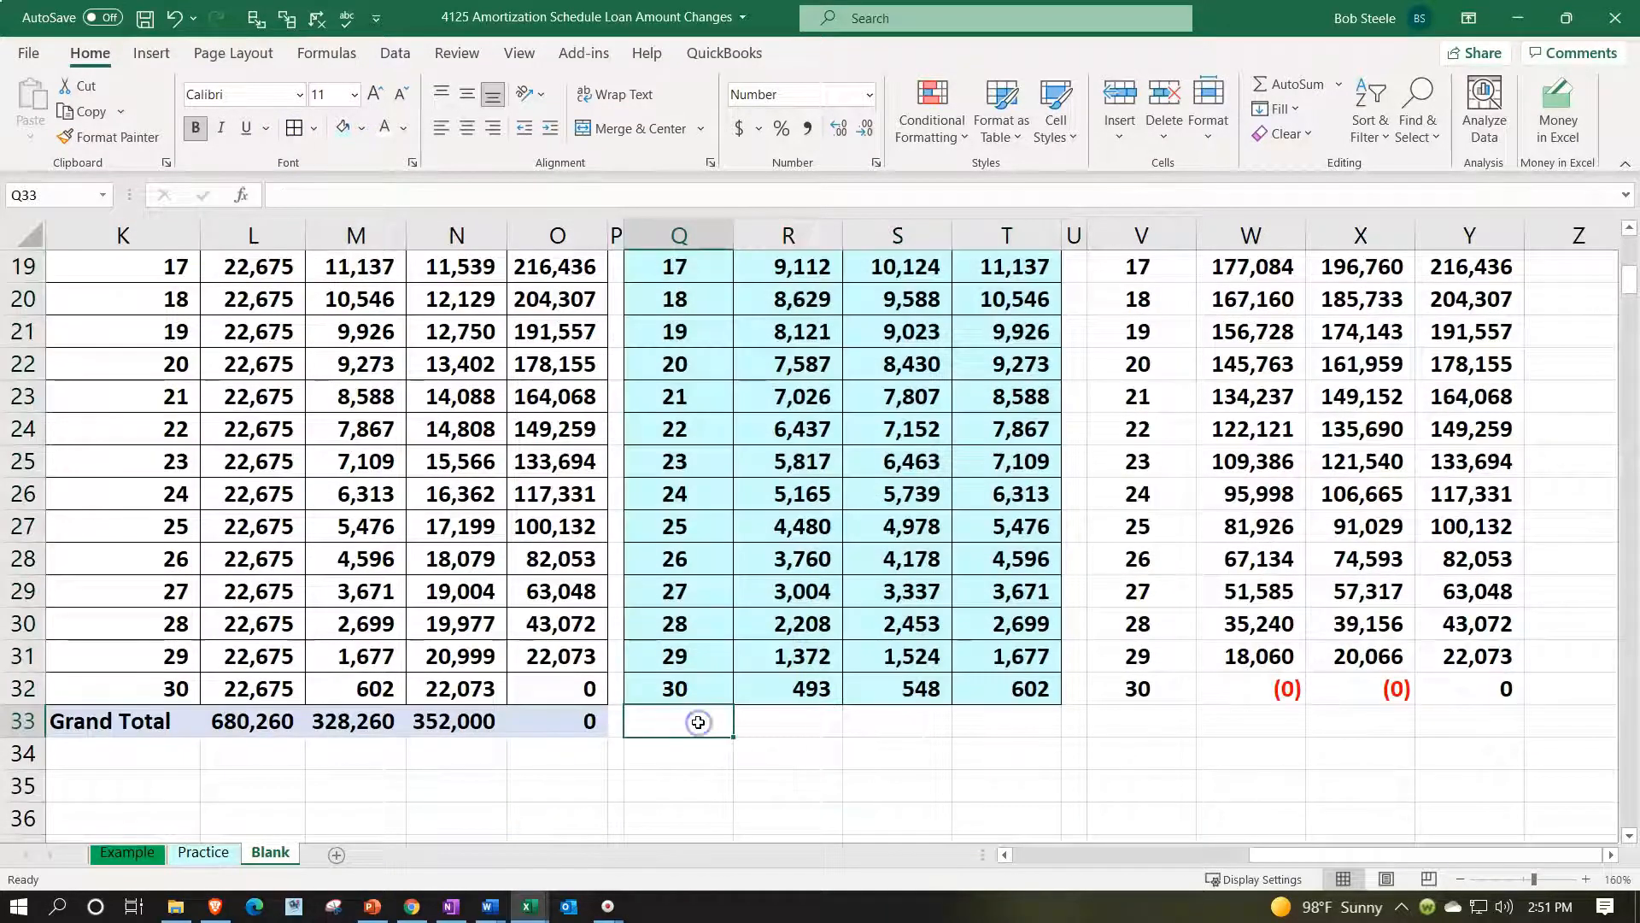
pyautogui.write('Total')
pyautogui.press('Tab')
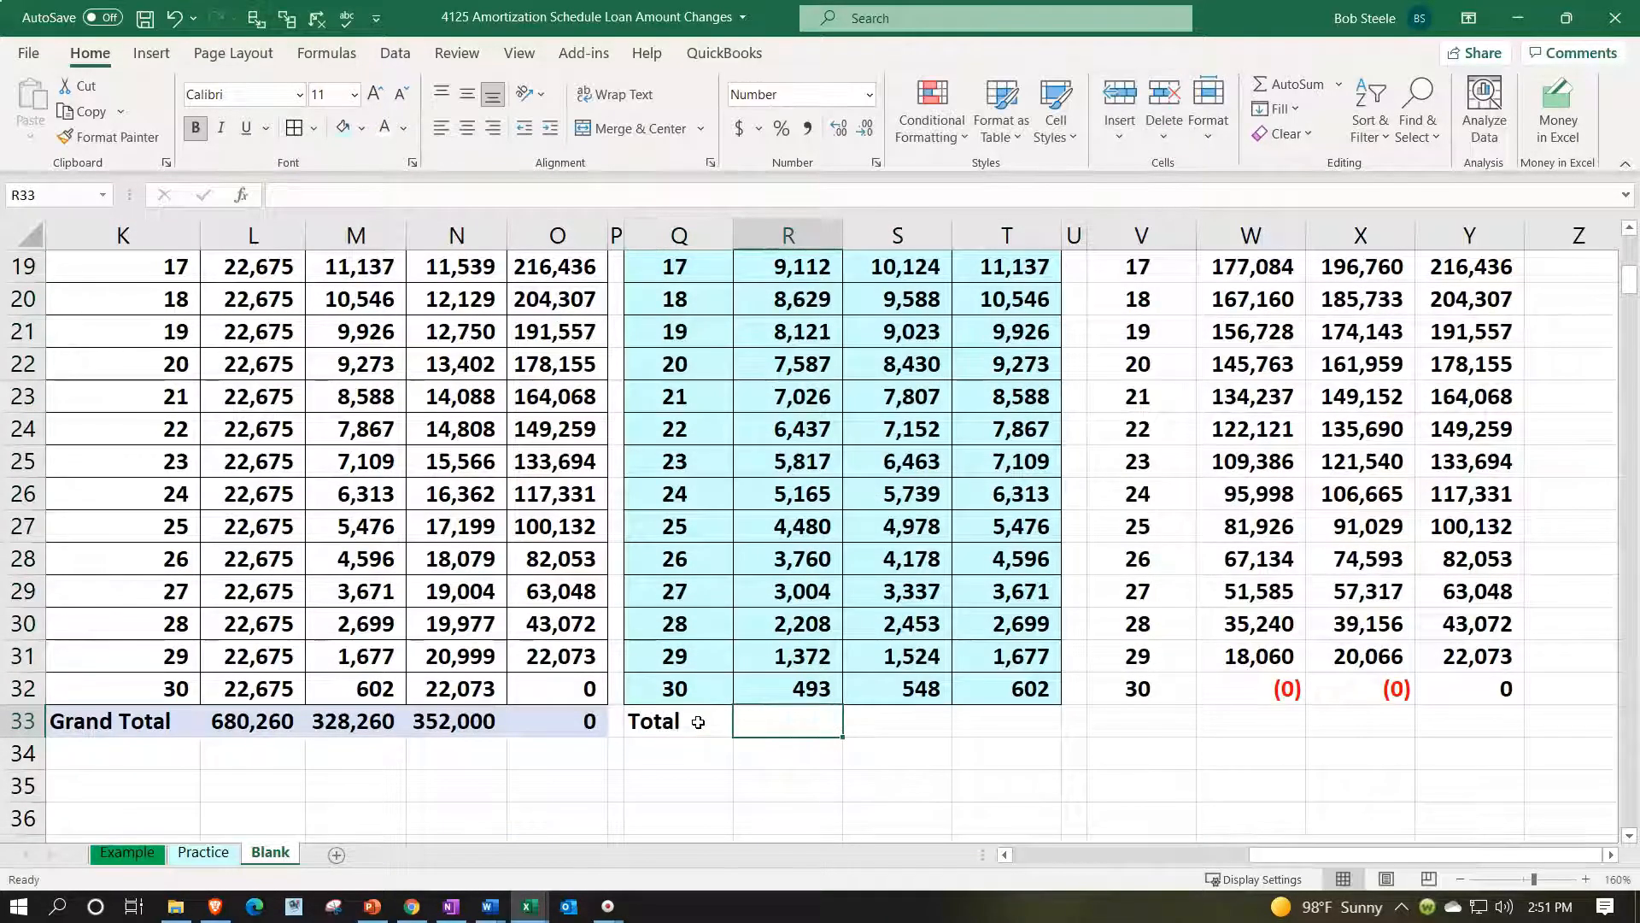
pyautogui.write('=sum(')
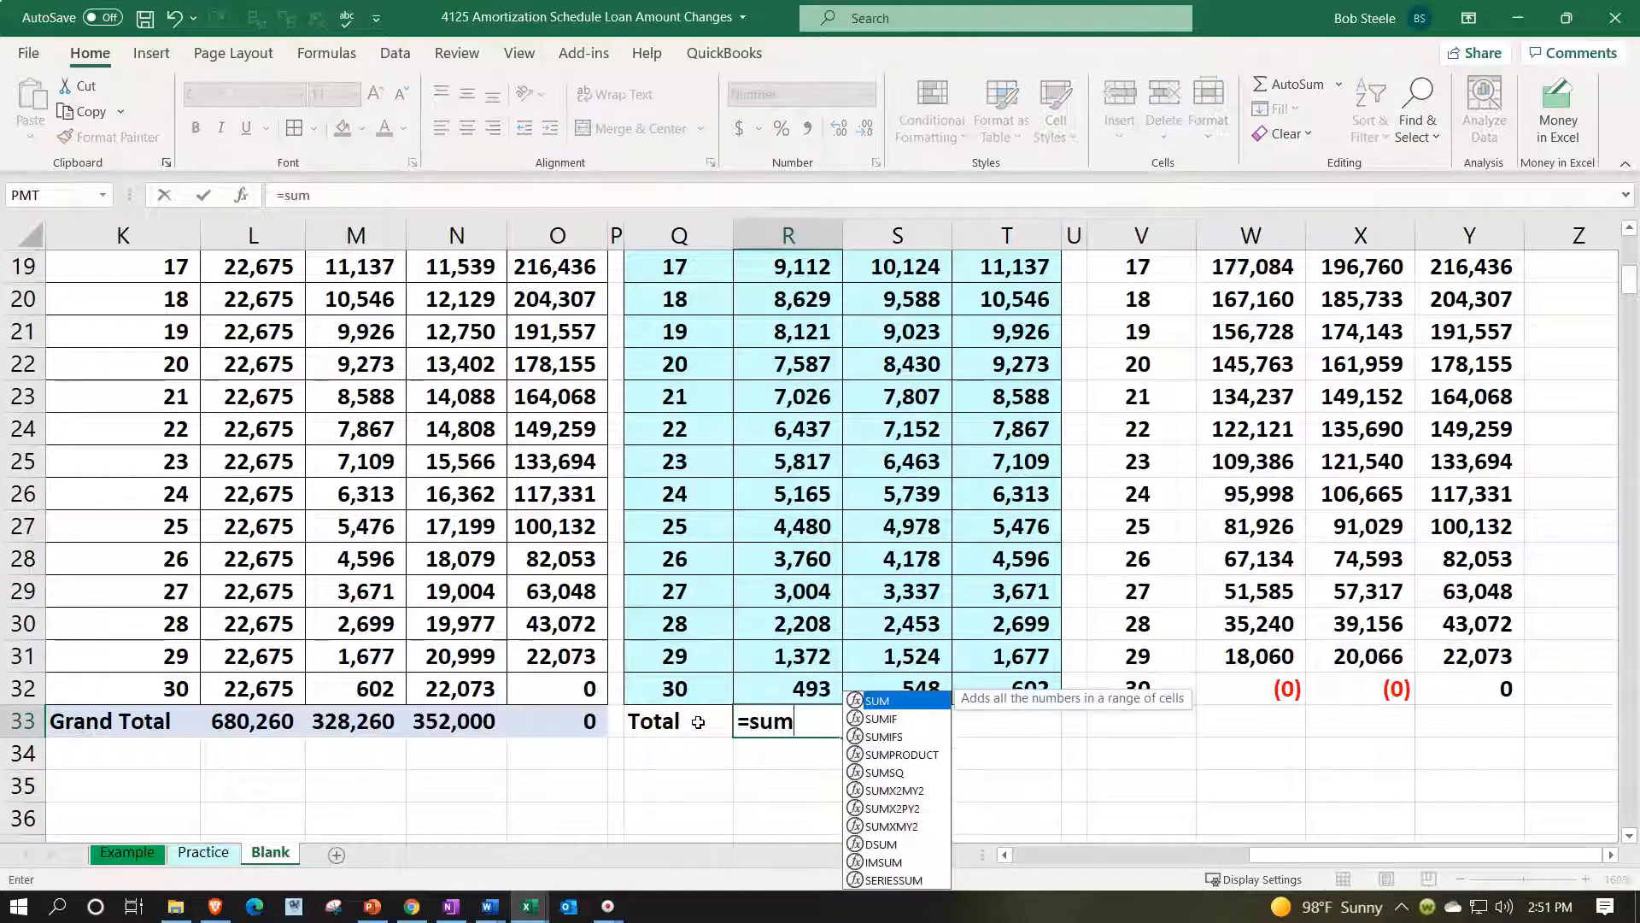
pyautogui.press('Up')
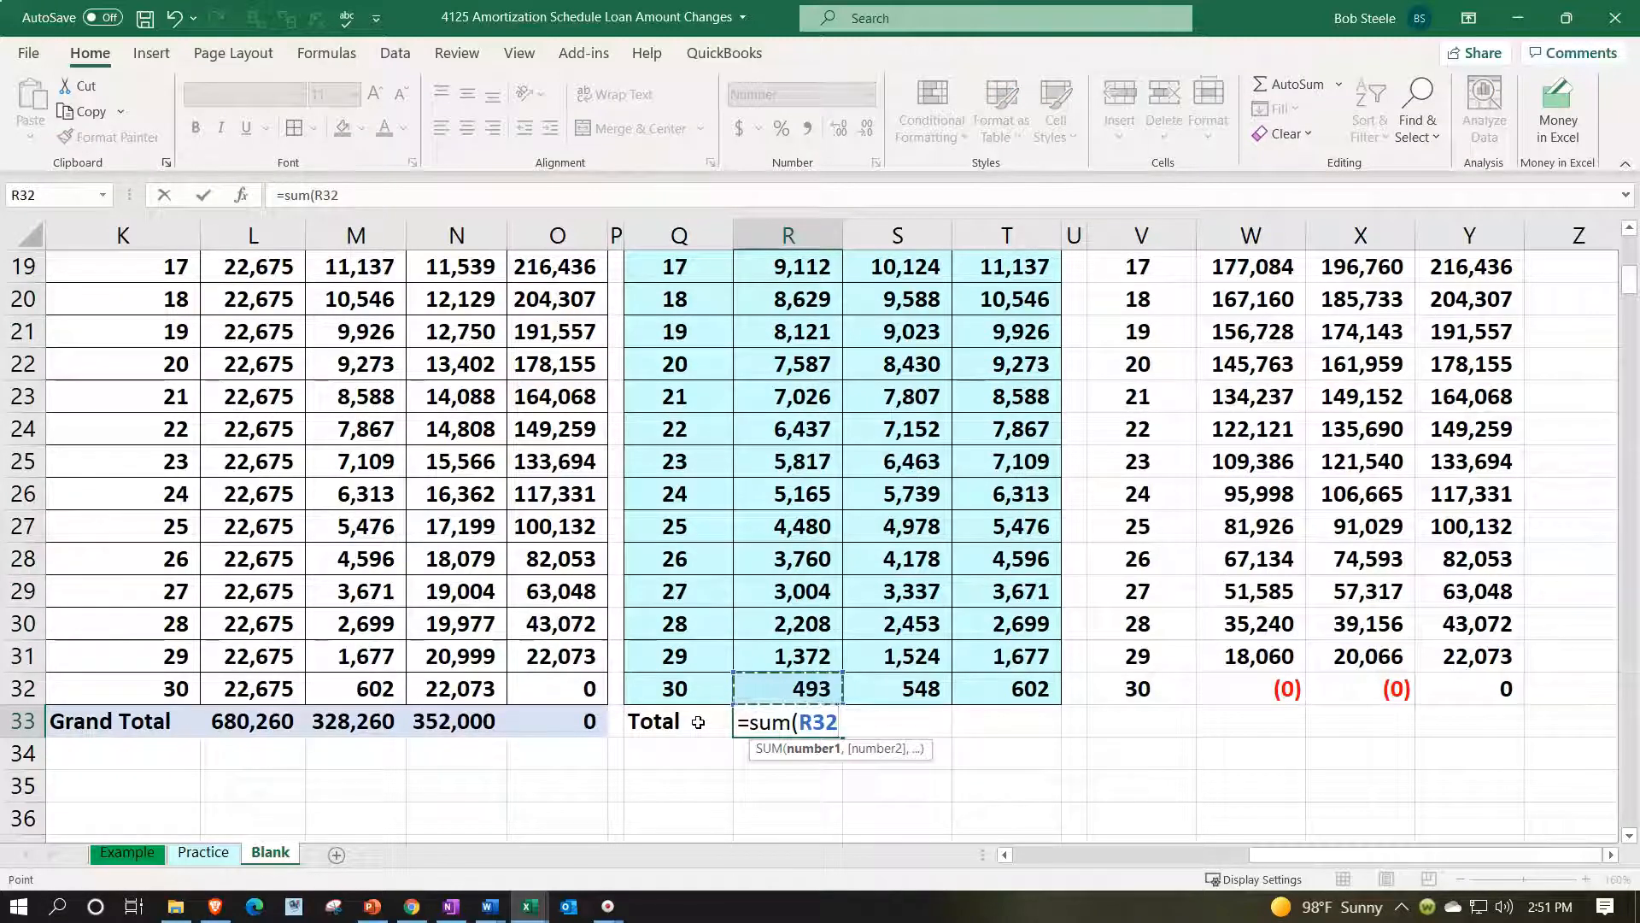
pyautogui.hotkey('shift', 'Up')
pyautogui.hotkey('shift', 'Up')
pyautogui.hotkey('shift', 'Up')
pyautogui.hotkey('shift', 'Up')
pyautogui.hotkey('shift', 'Up')
pyautogui.hotkey('shift', 'Up')
pyautogui.hotkey('shift', 'Up')
pyautogui.hotkey('shift', 'Up')
pyautogui.hotkey('shift', 'Up')
pyautogui.hotkey('shift', 'Up')
pyautogui.hotkey('shift', 'Up')
pyautogui.hotkey('shift', 'Up')
pyautogui.hotkey('shift', 'Up')
pyautogui.hotkey('shift', 'Up')
pyautogui.hotkey('shift', 'Up')
pyautogui.hotkey('shift', 'Up')
pyautogui.hotkey('shift', 'Up')
pyautogui.hotkey('shift', 'Up')
pyautogui.hotkey('shift', 'Up')
pyautogui.hotkey('shift', 'Up')
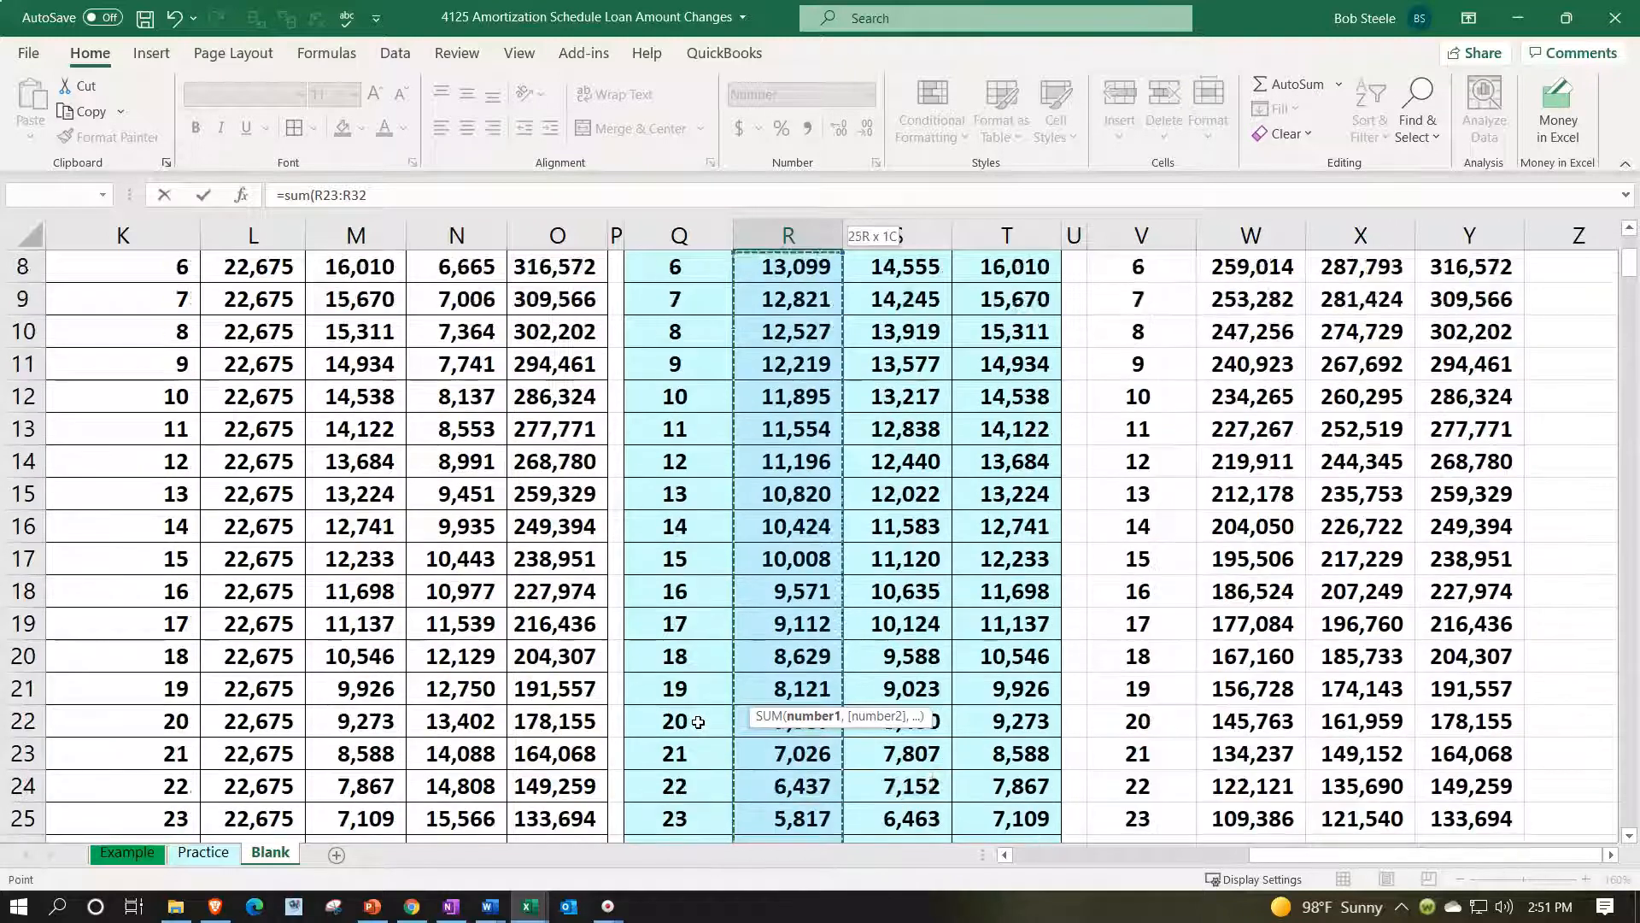
pyautogui.hotkey('shift', 'Up')
pyautogui.hotkey('shift', 'Up')
pyautogui.hotkey('shift', 'Up')
pyautogui.hotkey('shift', 'Up')
pyautogui.hotkey('shift', 'Up')
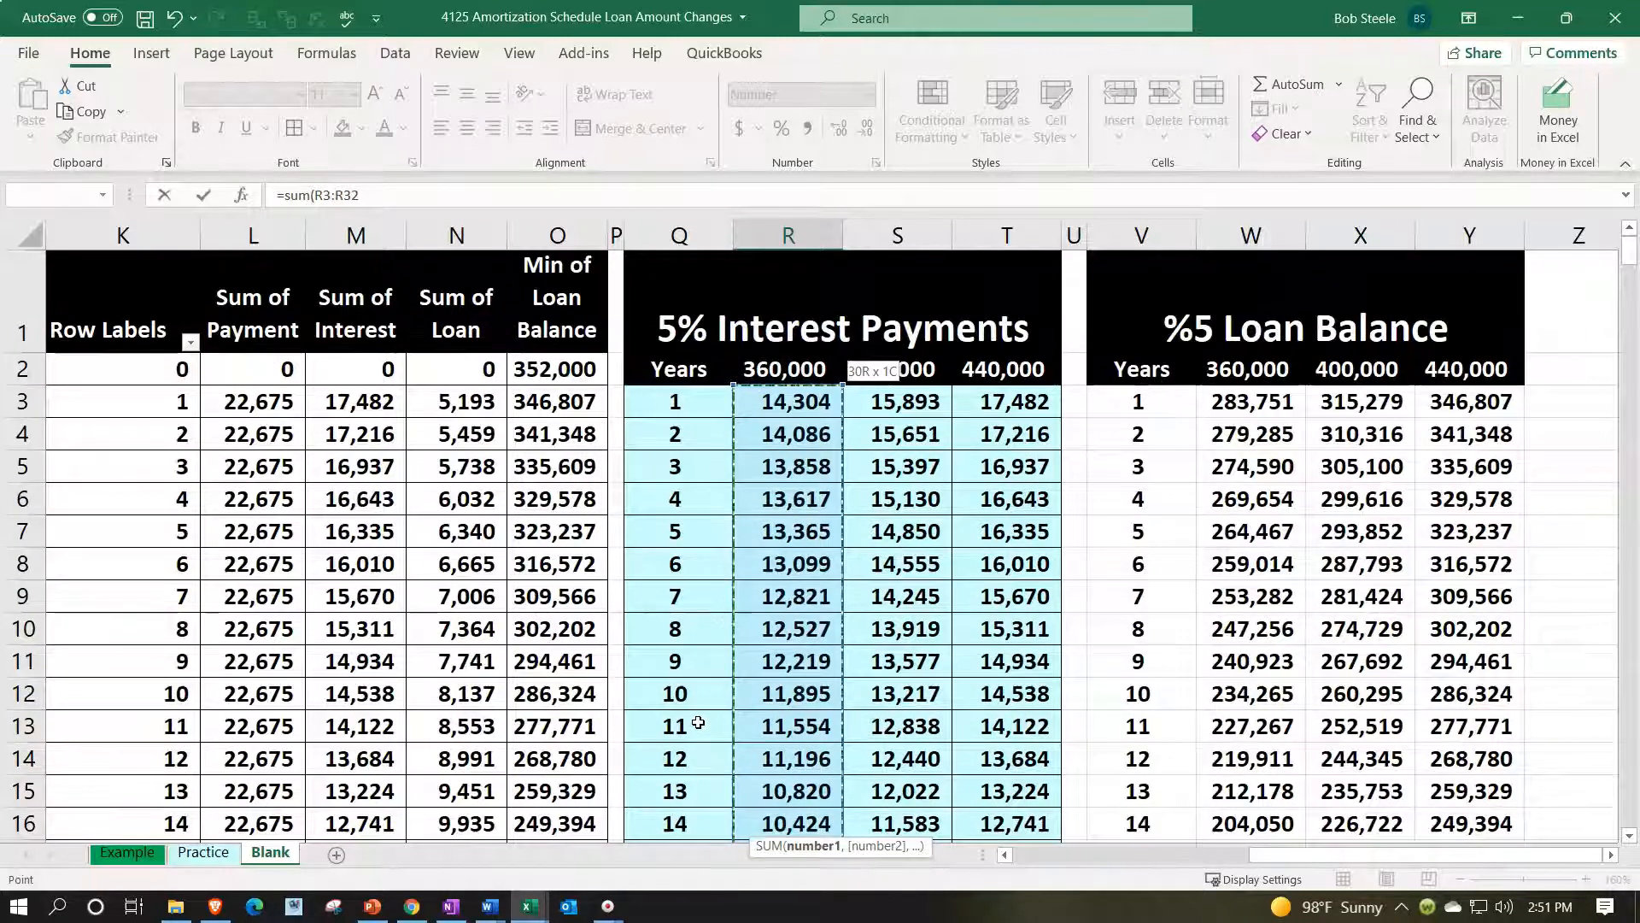
pyautogui.press('Return')
pyautogui.press('Right')
pyautogui.press('Up')
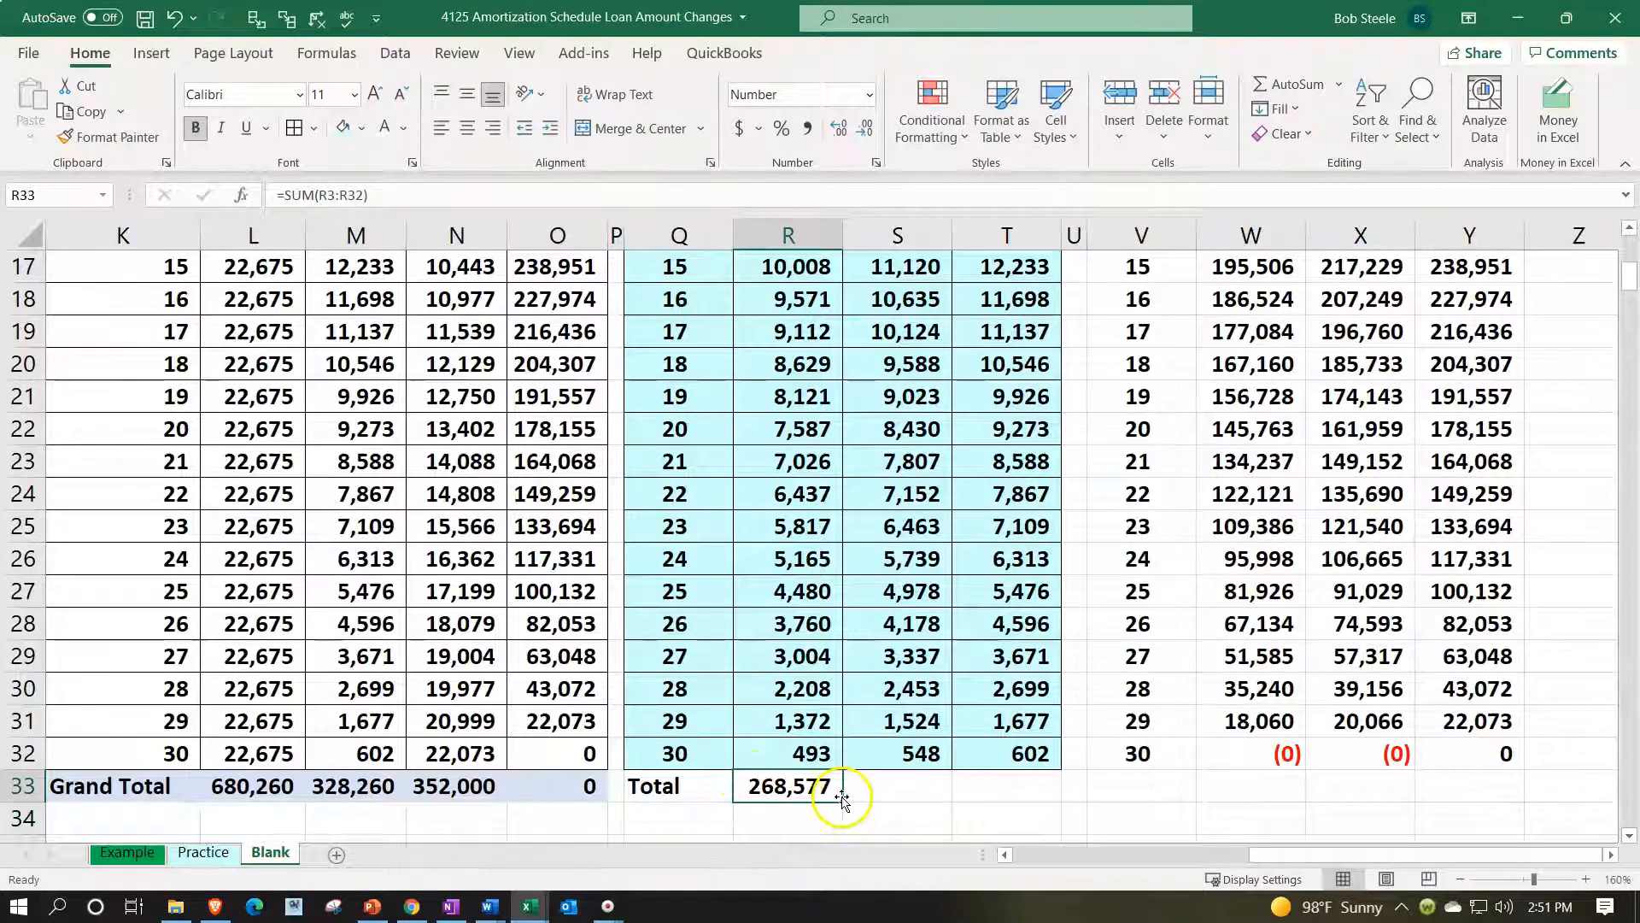
# Fill the total formula across to S33:T33 and give the Total row Q33:T33 borders and the light blue fill
pyautogui.moveTo(843, 802); pyautogui.dragTo(844, 802)
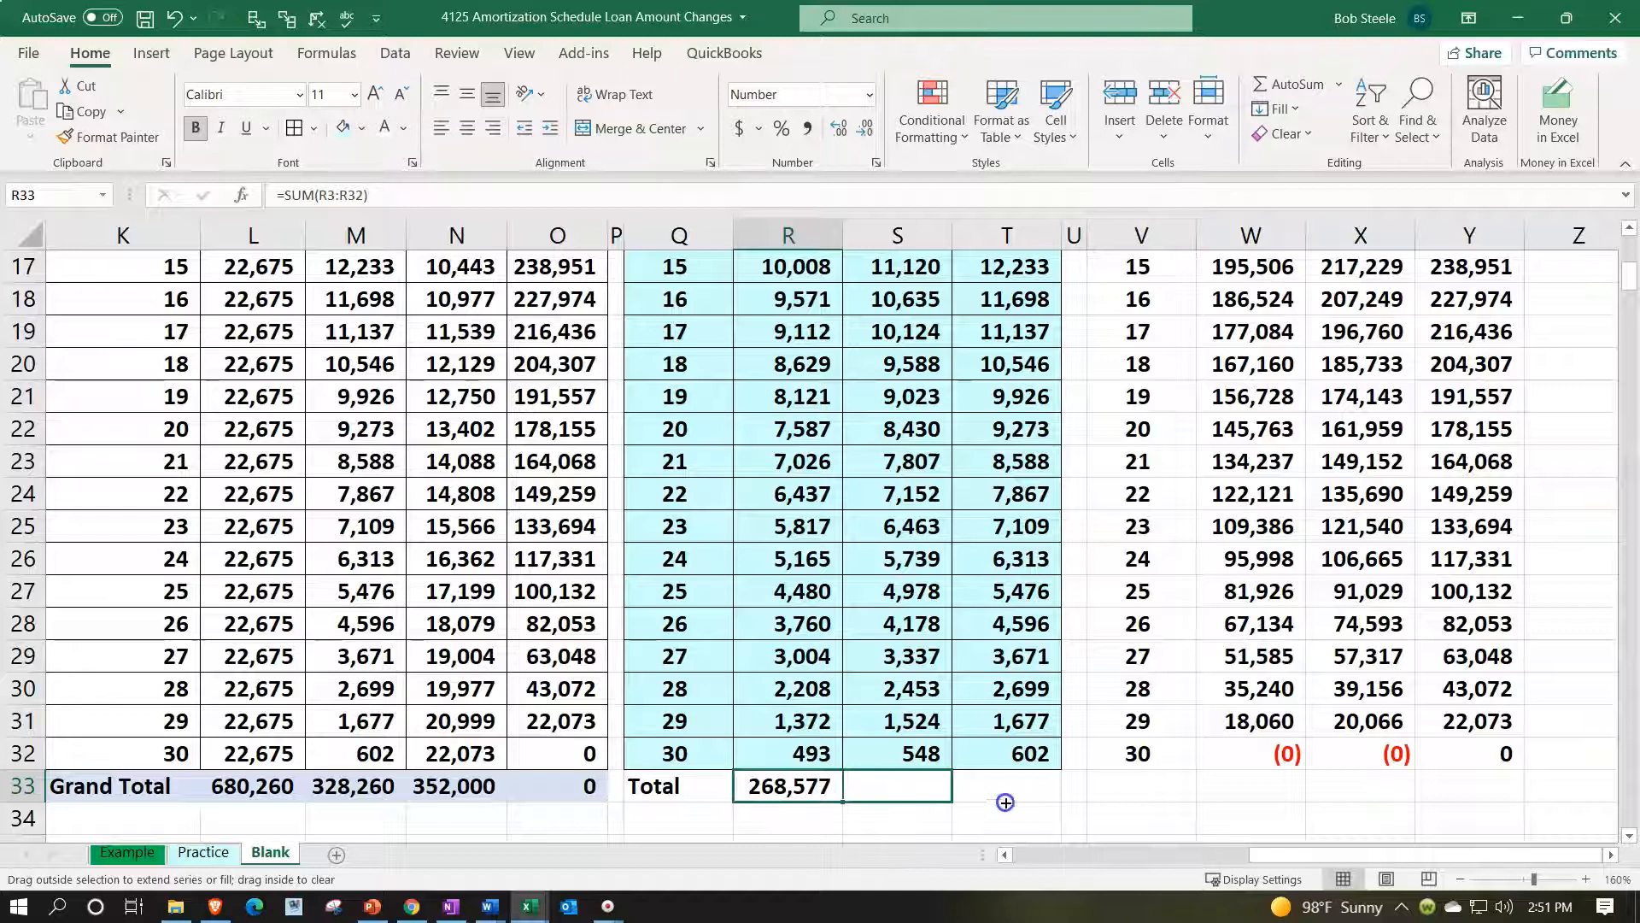
pyautogui.moveTo(1005, 802); pyautogui.dragTo(1012, 802)
pyautogui.moveTo(683, 786); pyautogui.dragTo(982, 797)
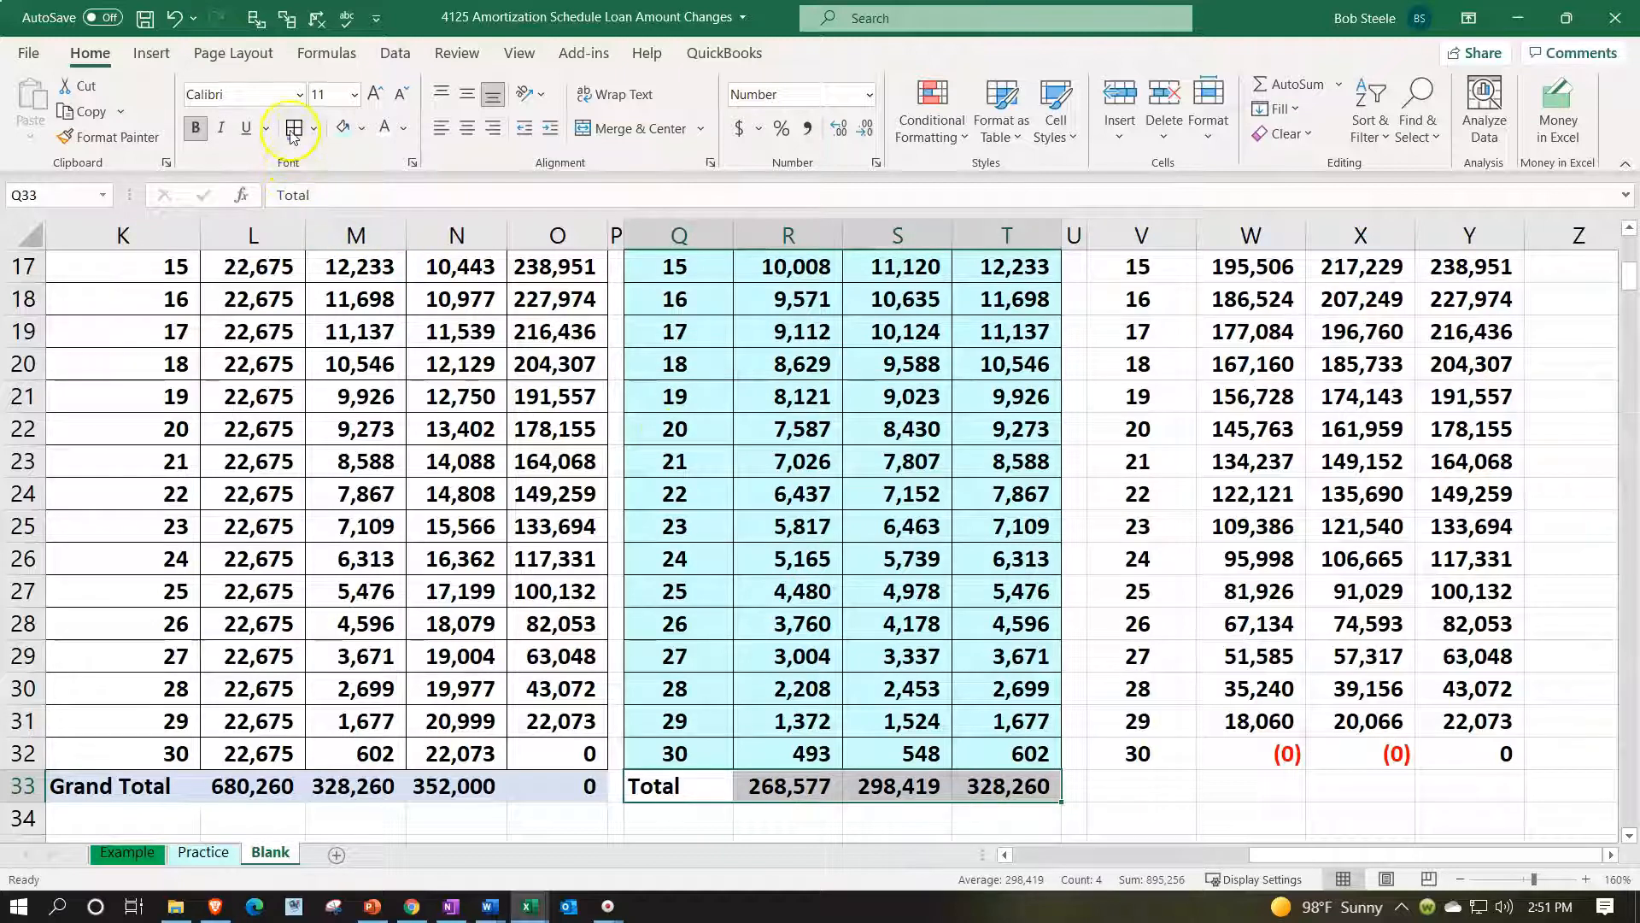
pyautogui.click(340, 130)
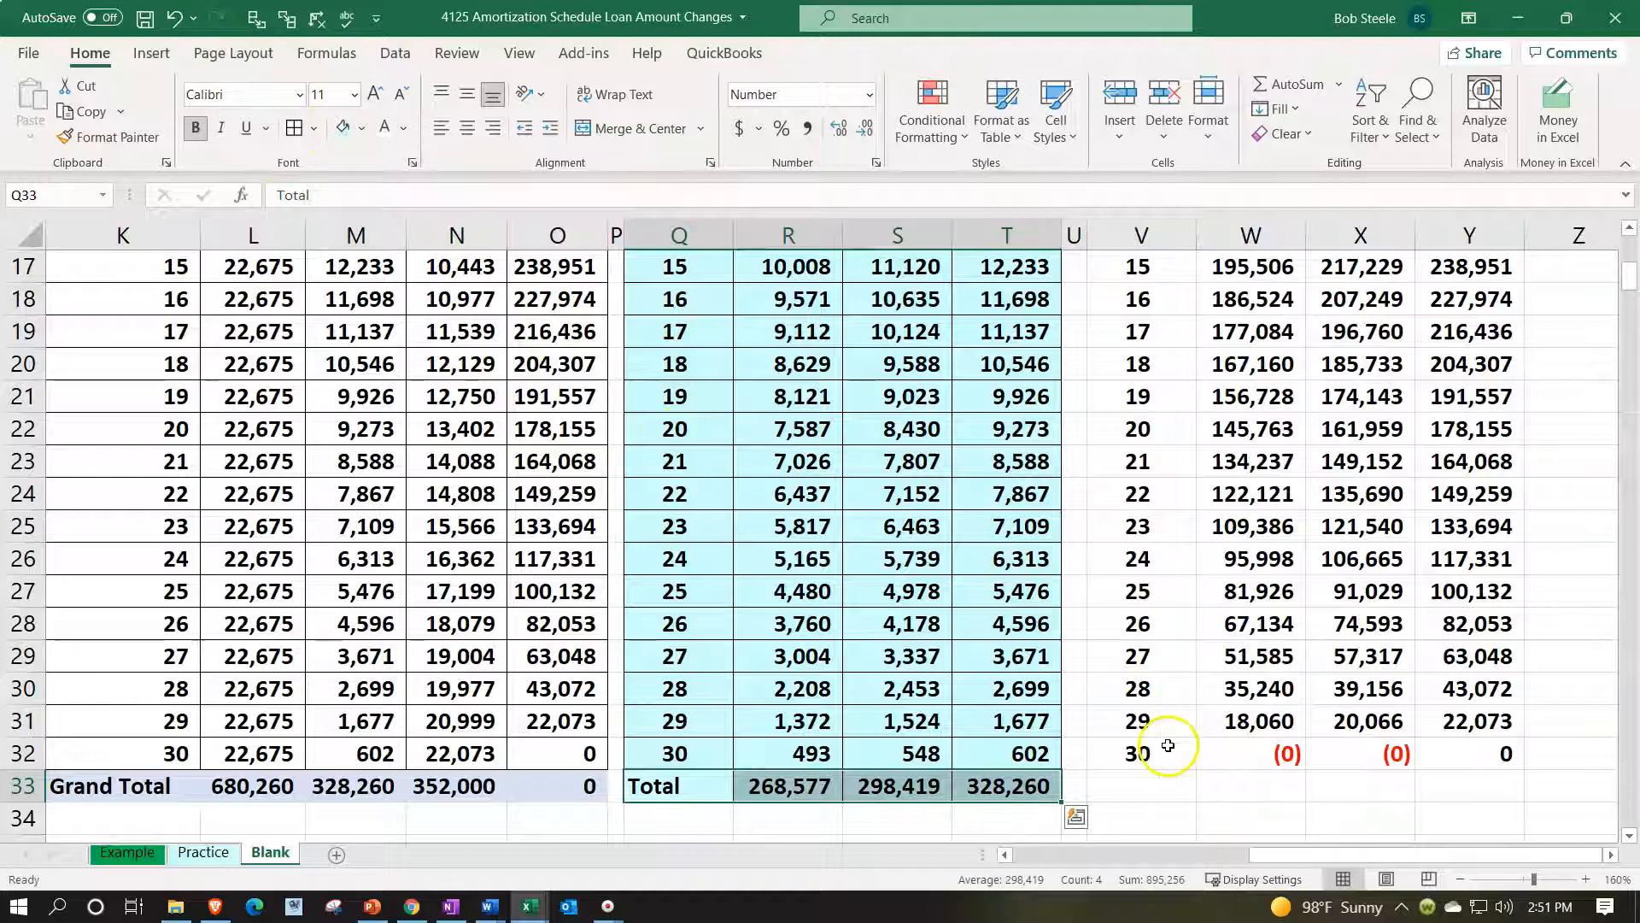
# Apply the light blue fill and borders to the %5 Loan Balance data in V3:Y32
pyautogui.moveTo(1169, 746); pyautogui.dragTo(1439, 397)
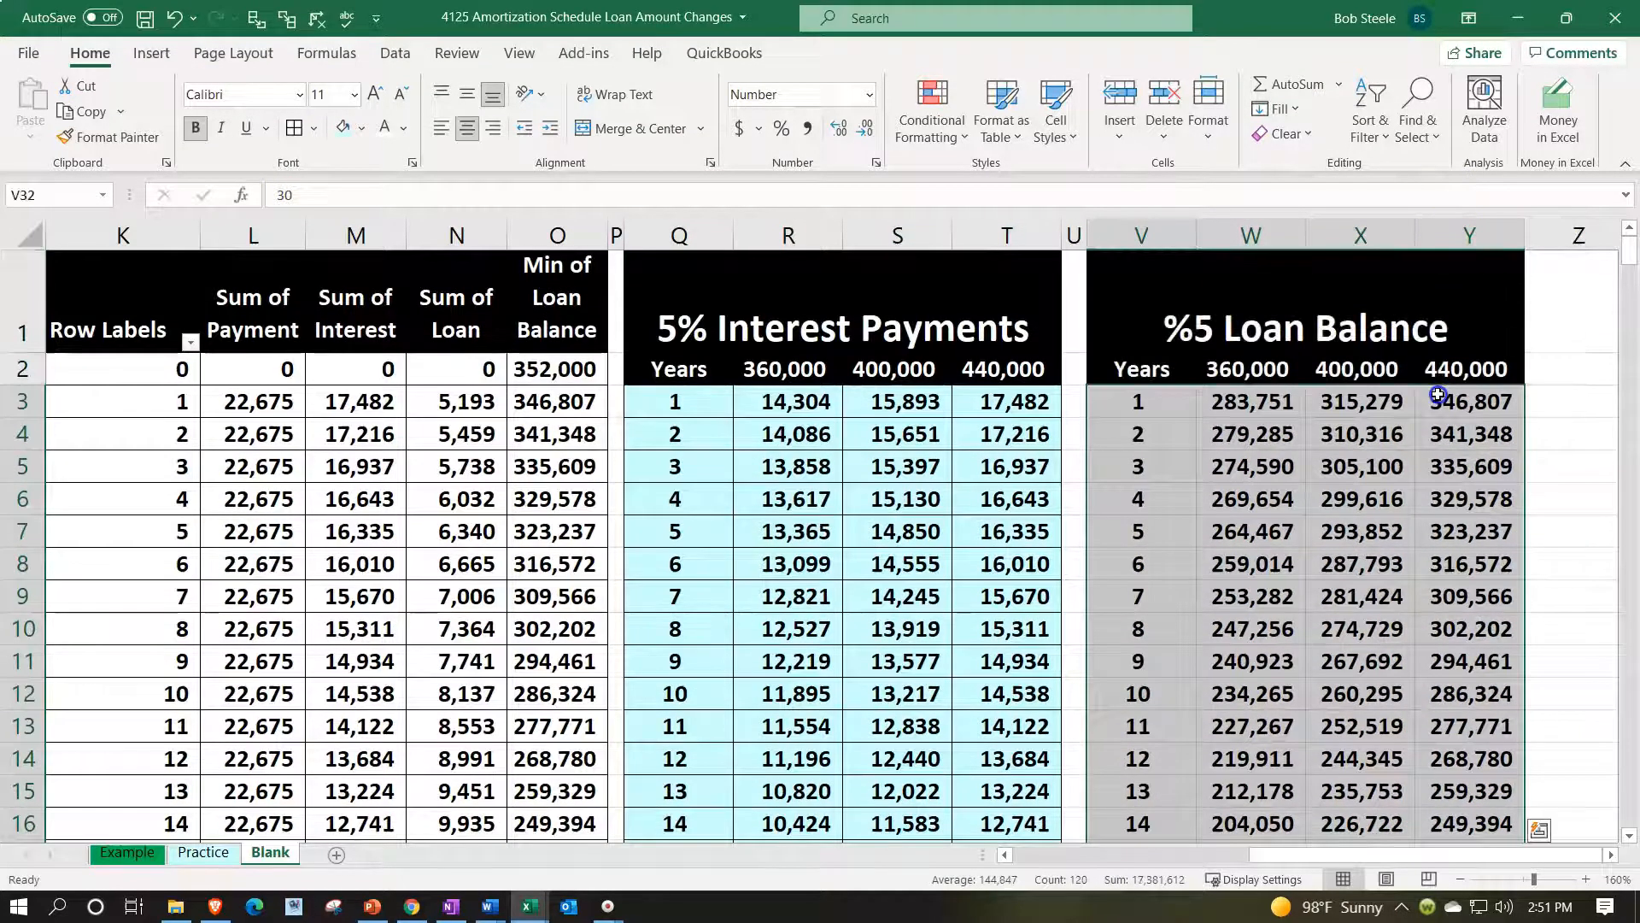
pyautogui.click(343, 128)
pyautogui.click(292, 128)
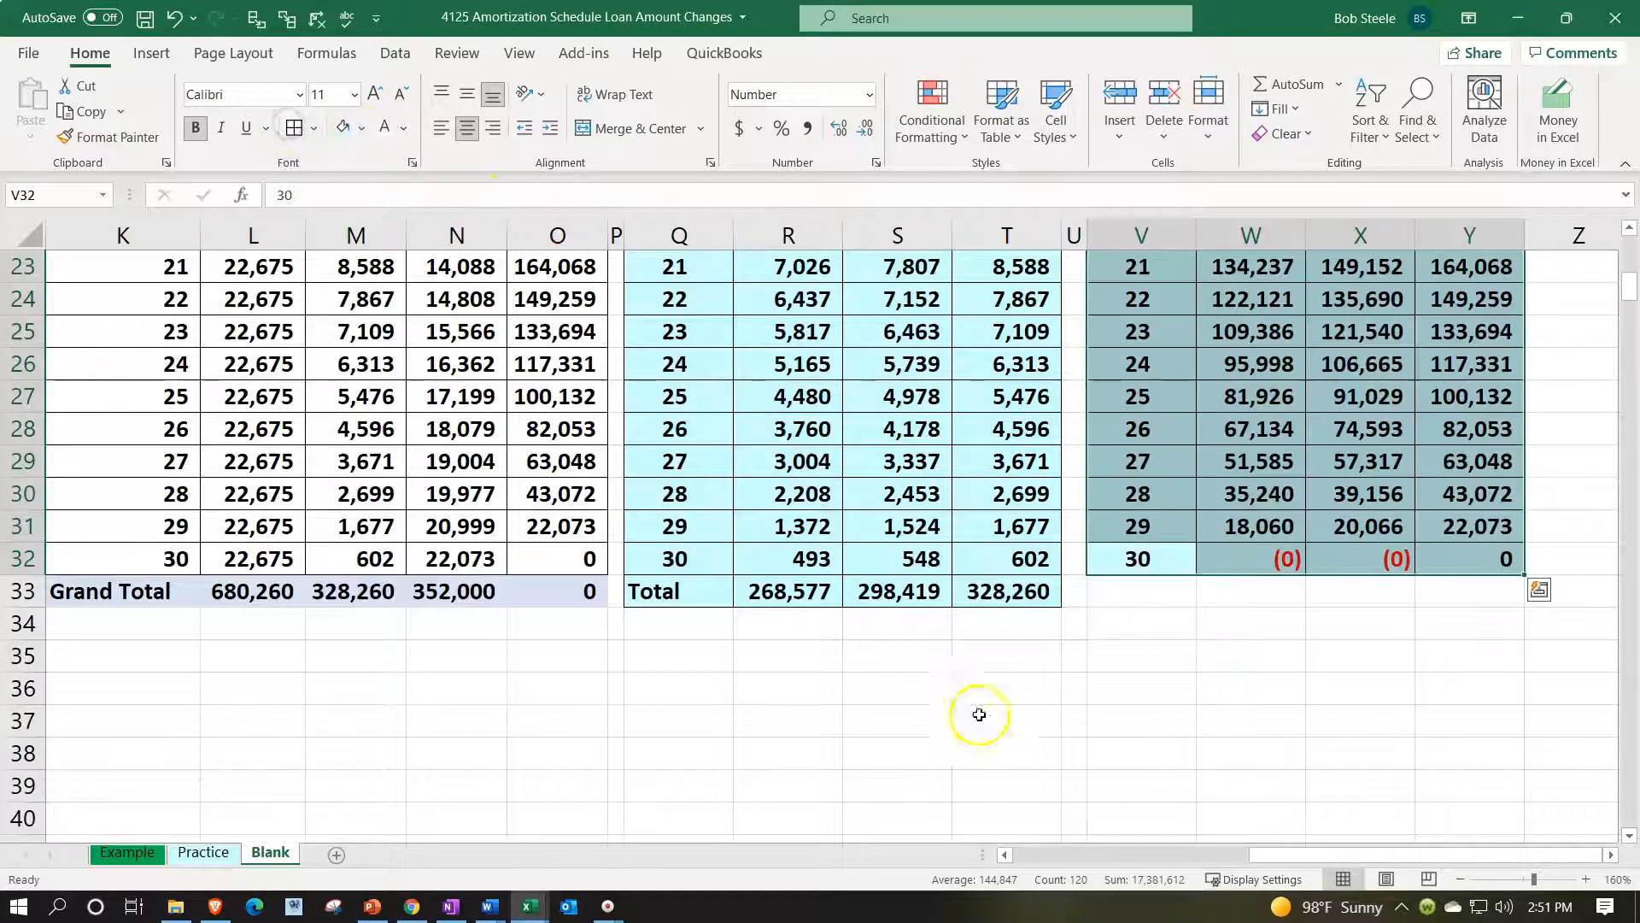
pyautogui.click(1072, 687)
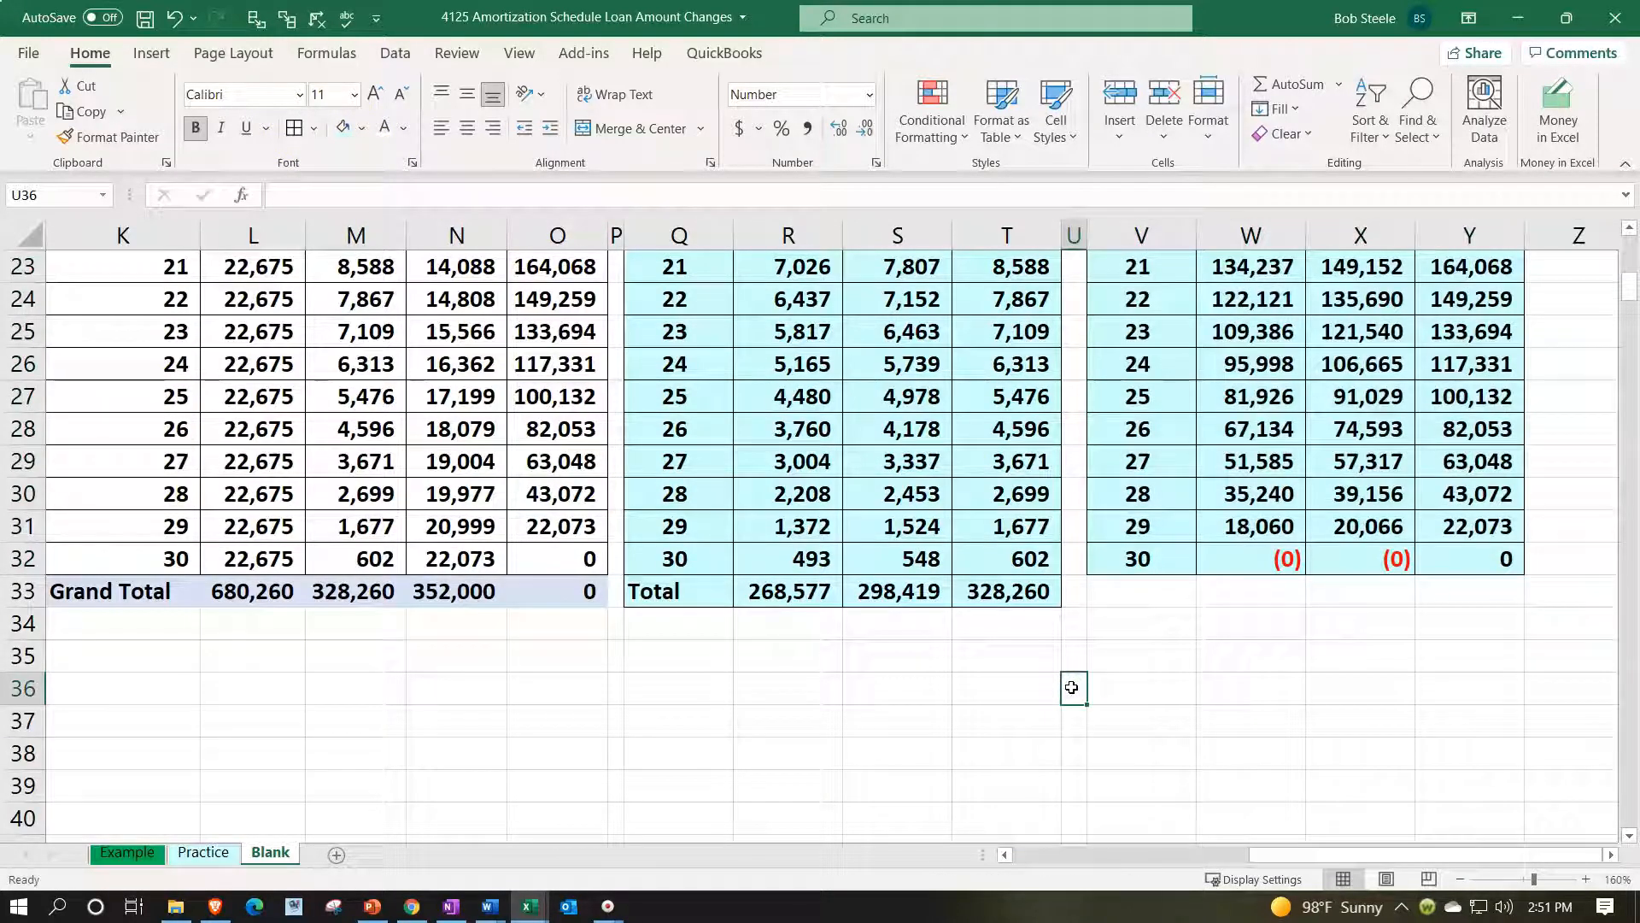
# Compare the yearly interest payments and loan balances across the 360,000, 400,000 and 440,000 home prices
pyautogui.scroll(7, 1072, 688)
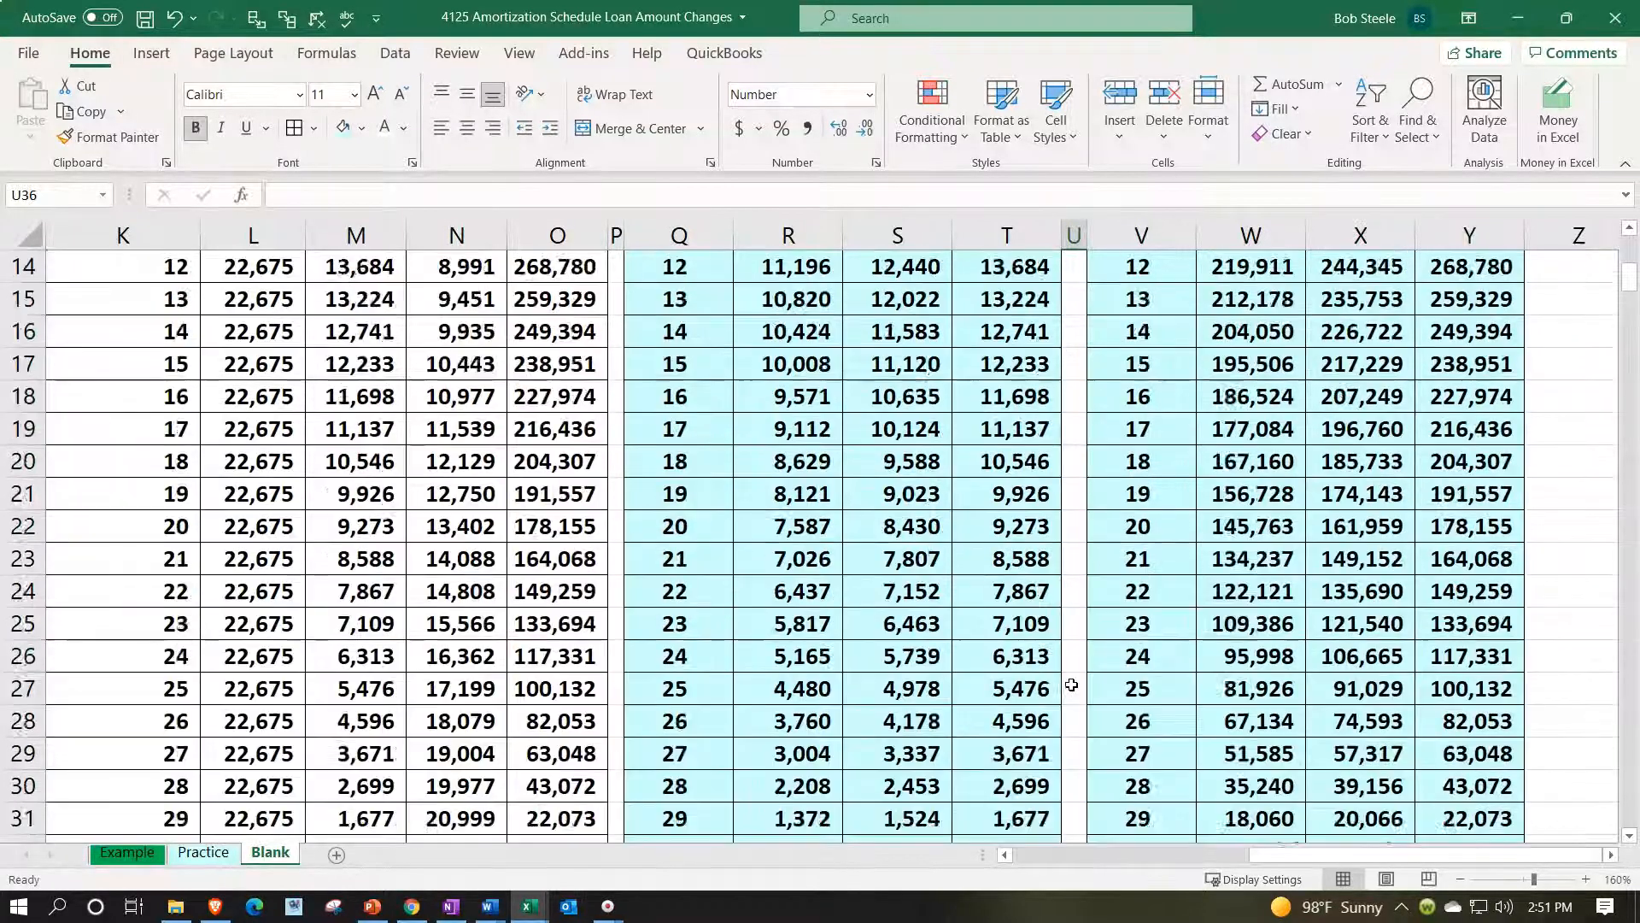
pyautogui.scroll(1, 912, 512)
pyautogui.click(756, 406)
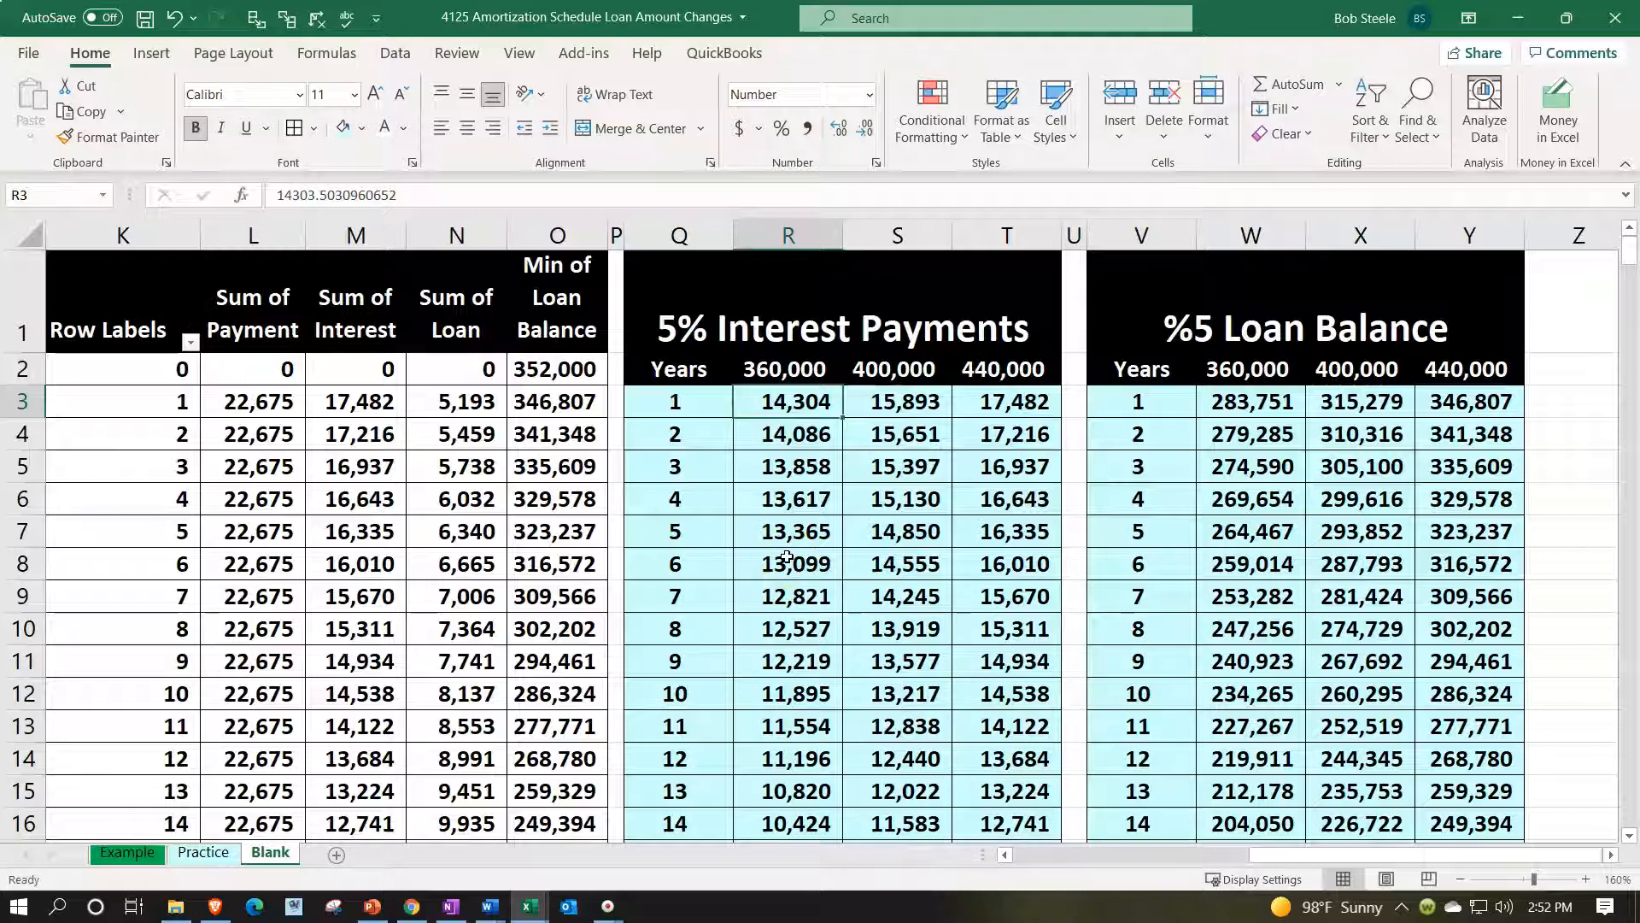
pyautogui.press('Right')
pyautogui.press('Down')
pyautogui.press('Down')
pyautogui.press('Down')
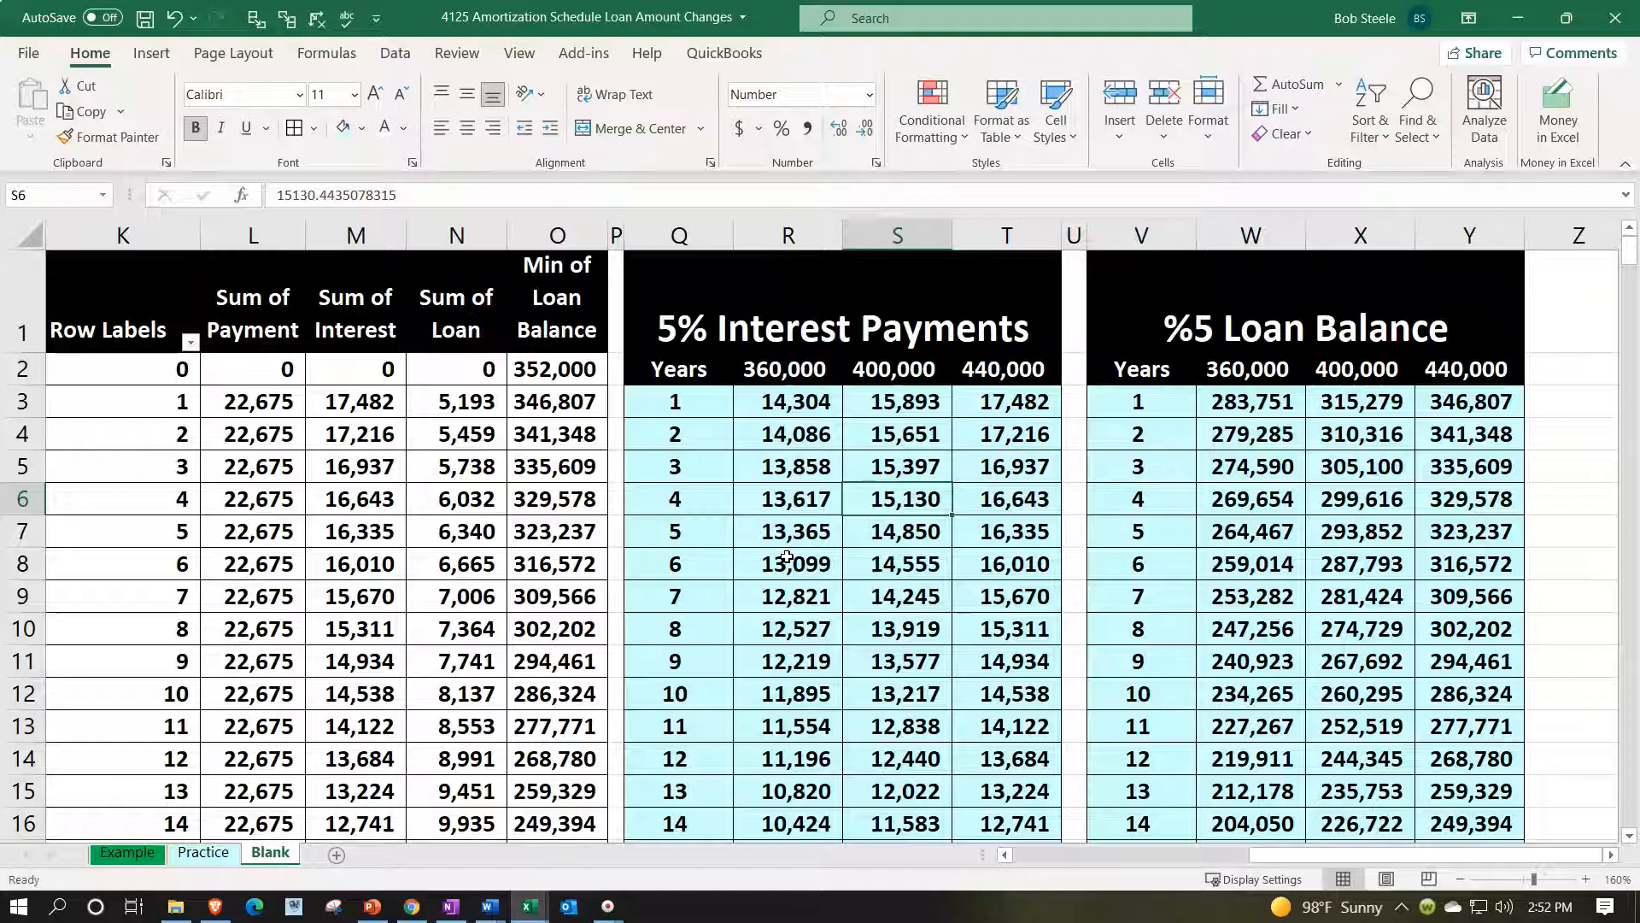
pyautogui.press('Right')
pyautogui.press('Right')
pyautogui.press('Right')
pyautogui.press('Right')
pyautogui.press('Right')
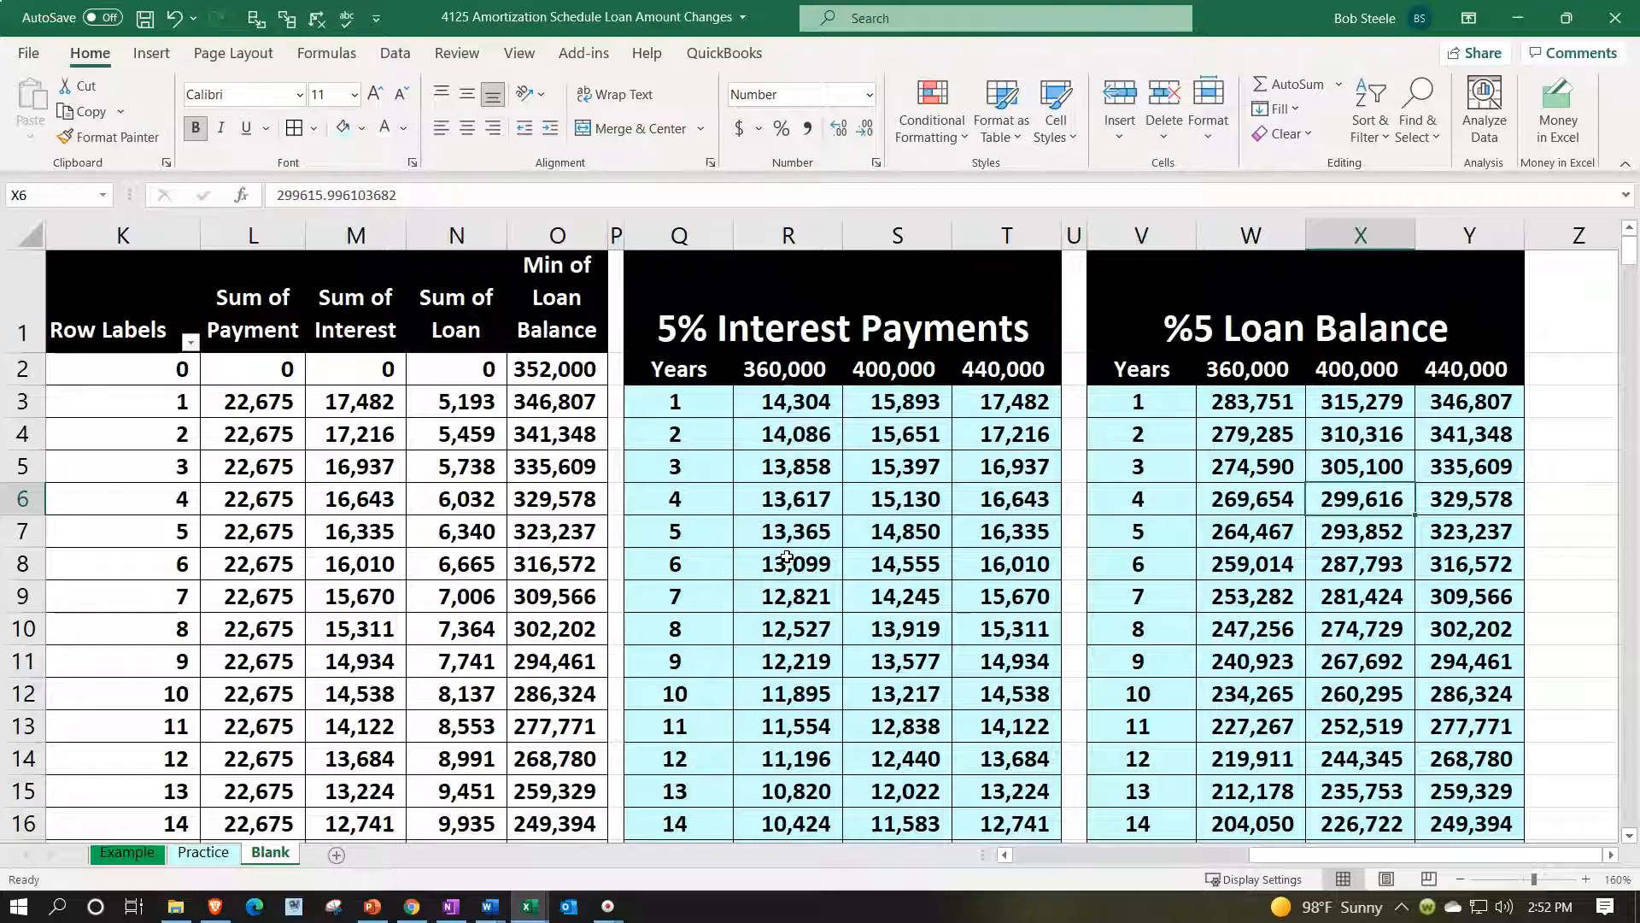
# Return along row 6 to the home loan inputs in columns A and B
pyautogui.press('Left')
pyautogui.press('Left')
pyautogui.press('Left')
pyautogui.press('Left')
pyautogui.press('Left')
pyautogui.press('Left')
pyautogui.press('Left')
pyautogui.press('Left')
pyautogui.press('Left')
pyautogui.press('Left')
pyautogui.press('Left')
pyautogui.press('Left')
pyautogui.press('Left')
pyautogui.press('Left')
pyautogui.press('Left')
pyautogui.press('Left')
pyautogui.press('Left')
pyautogui.press('Left')
pyautogui.press('Left')
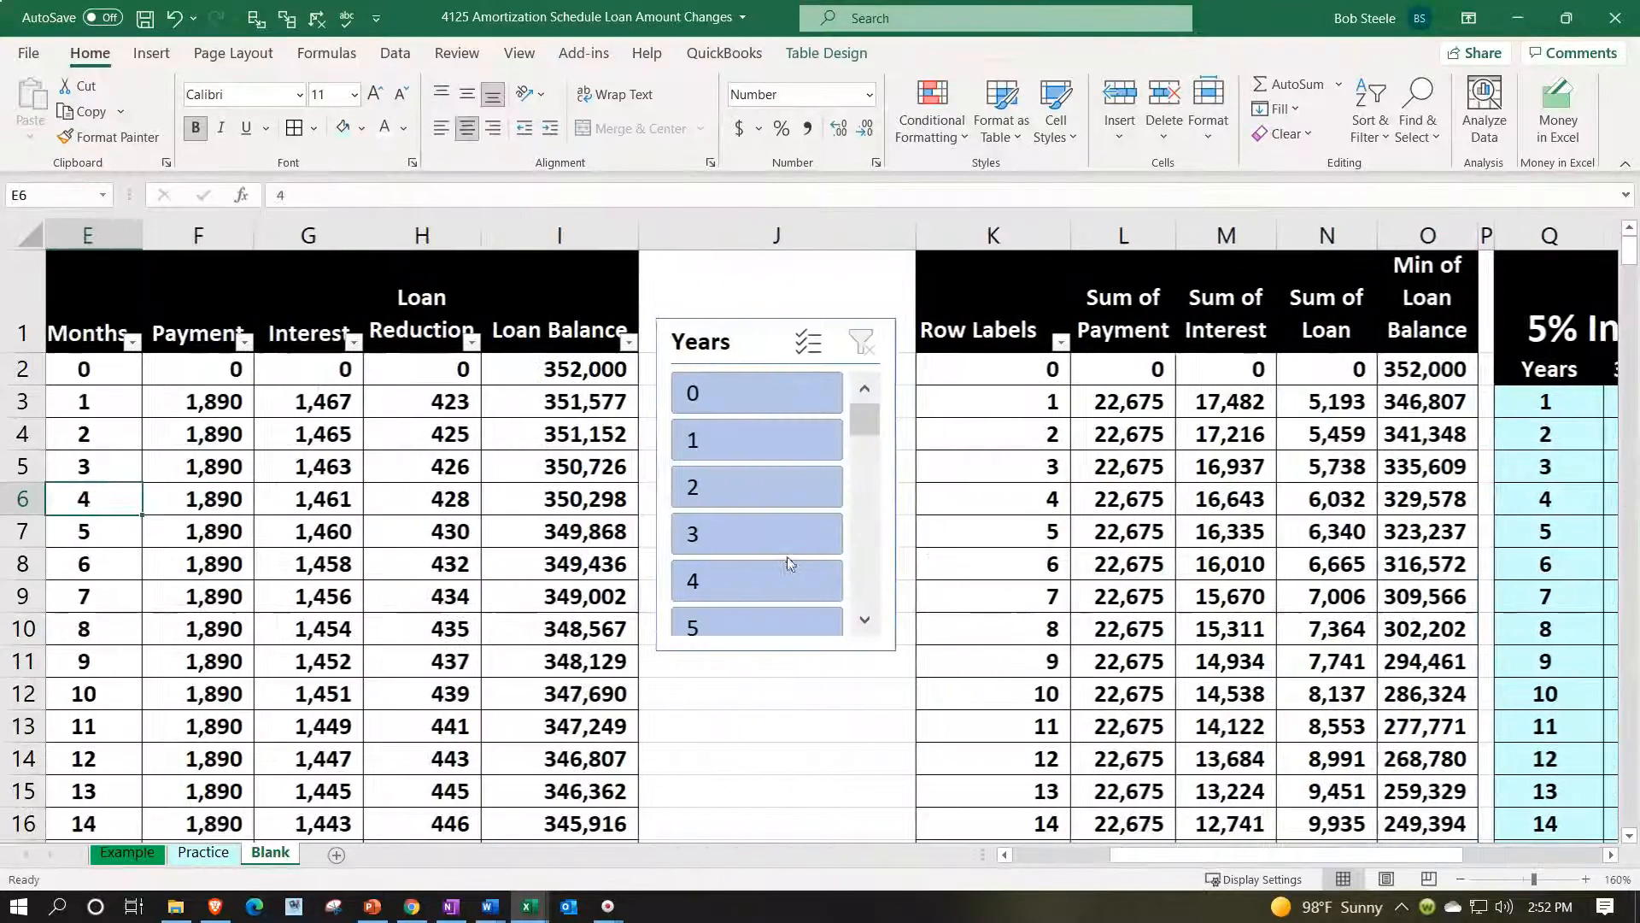
pyautogui.press('Left')
pyautogui.press('Left')
pyautogui.press('Left')
pyautogui.press('Left')
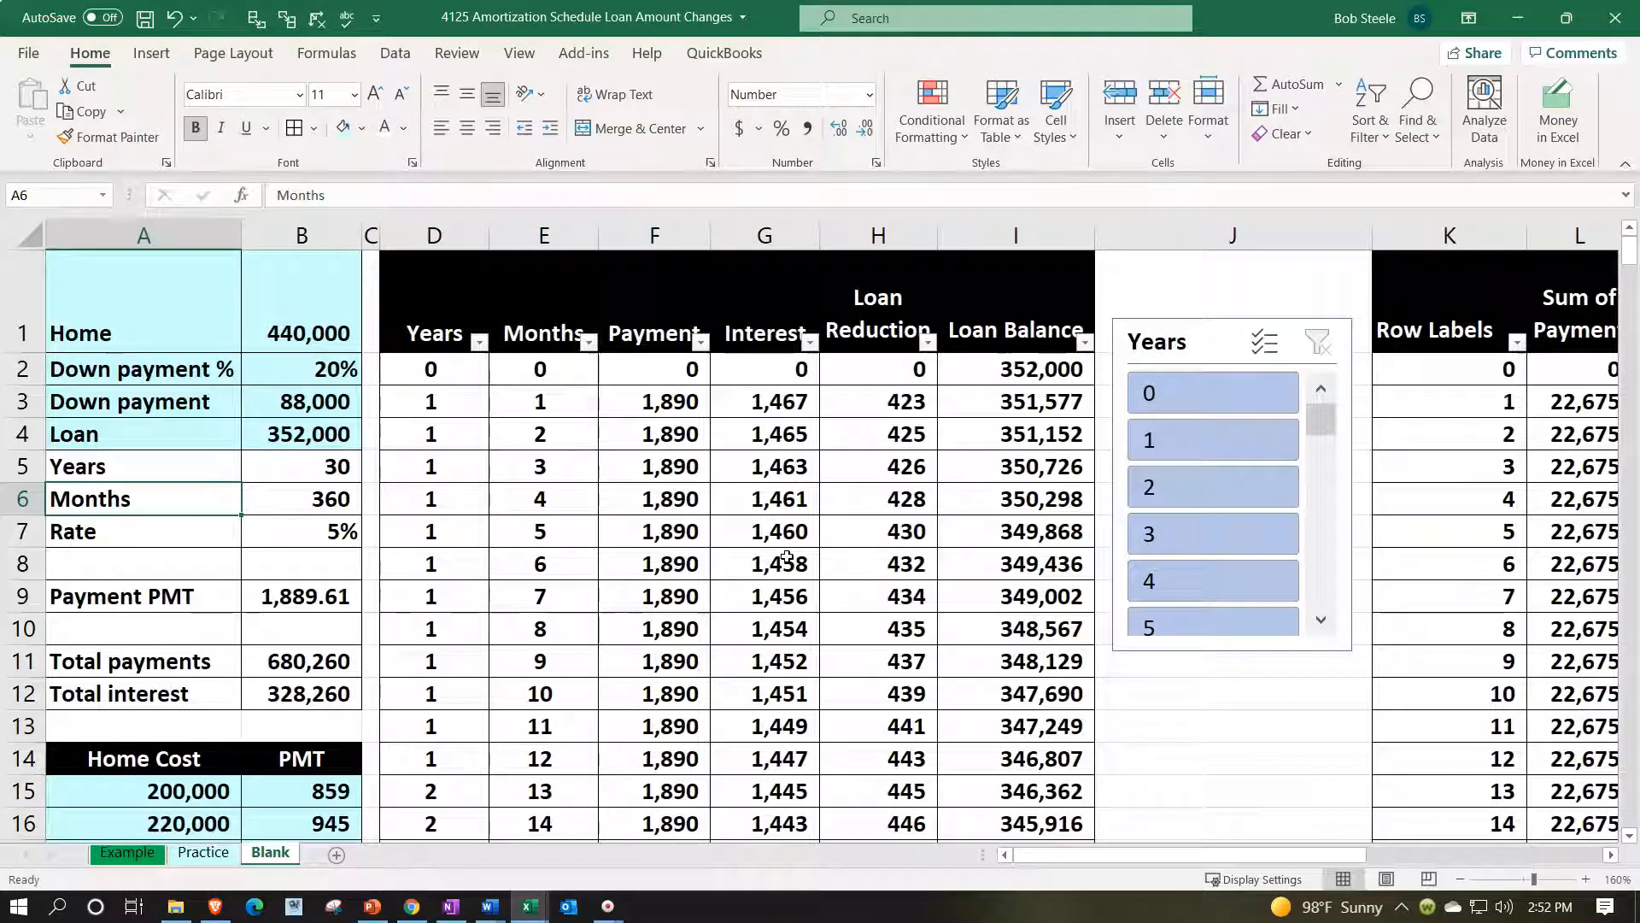